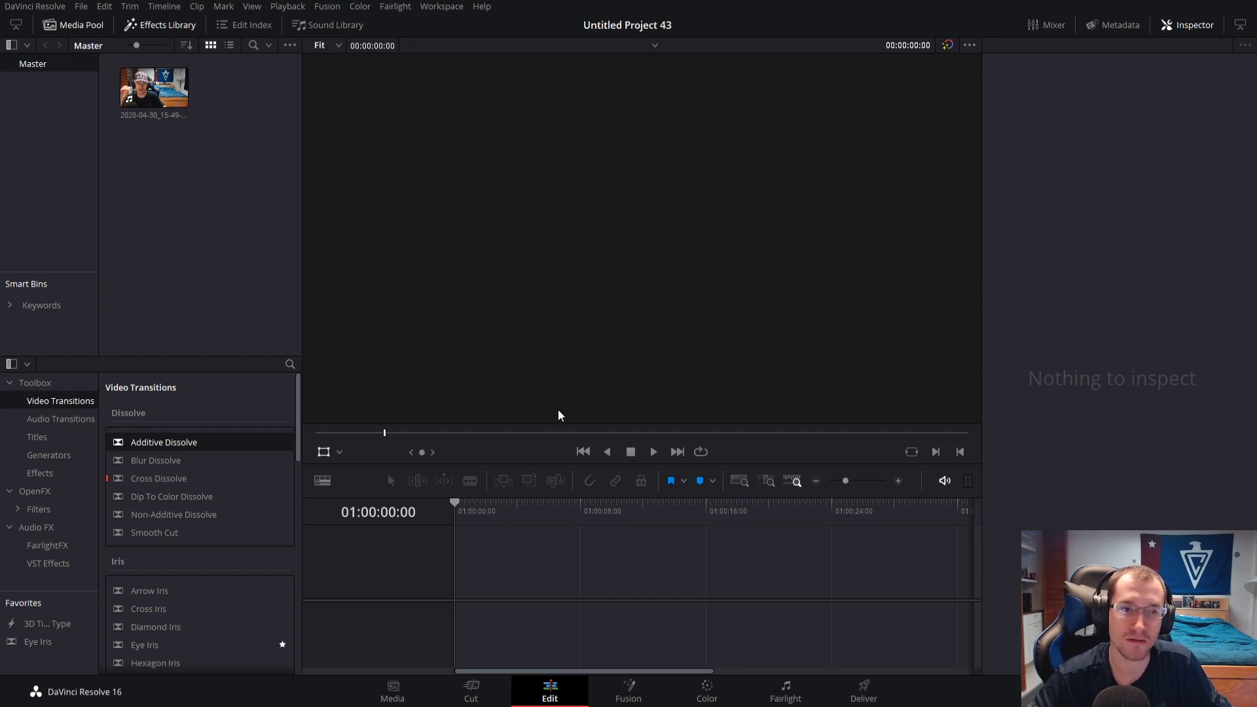
Place the webcam clip 2020-04-30_15-49-39.mp4 at the start of a new timeline and play short sections of it
click(151, 87)
drag(151, 87, 463, 609)
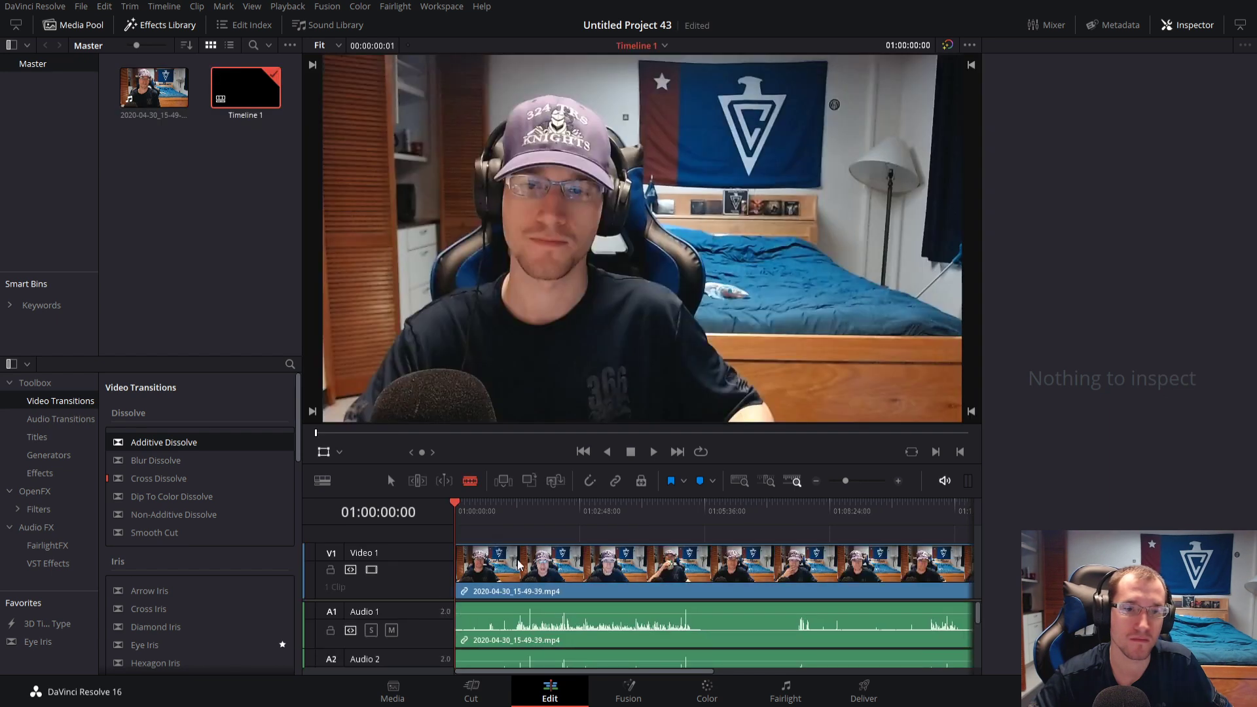
key(space)
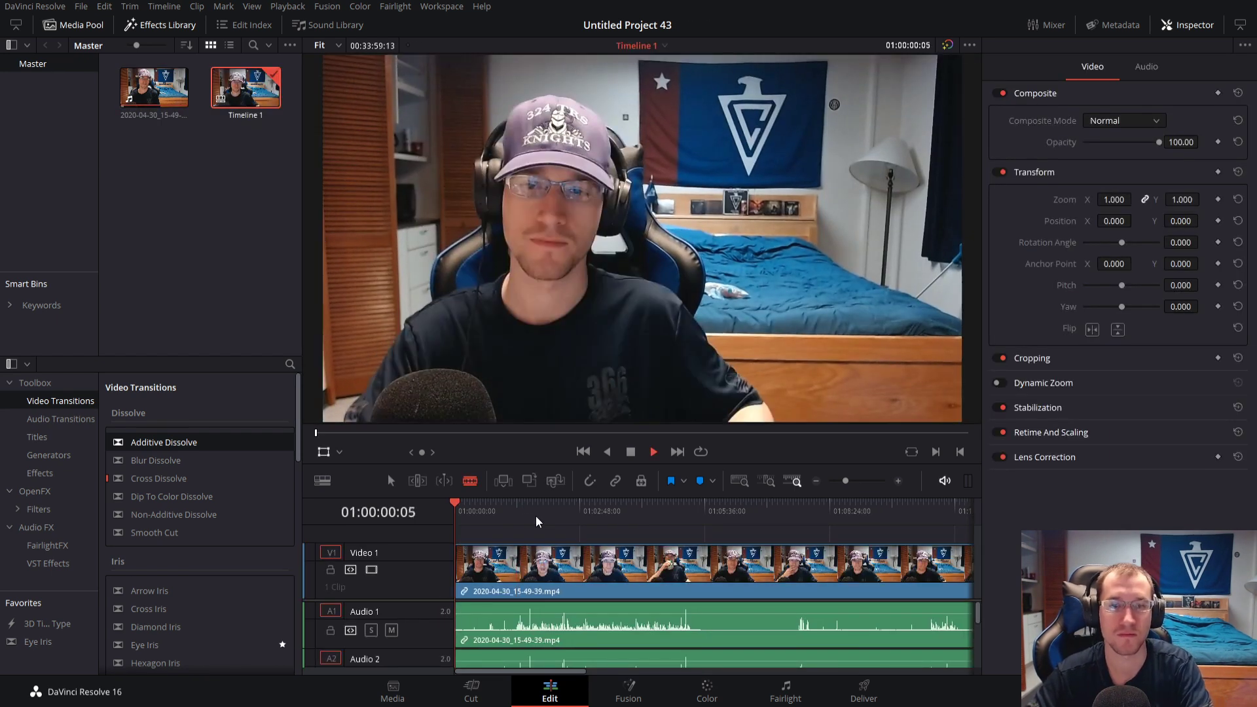
click(502, 512)
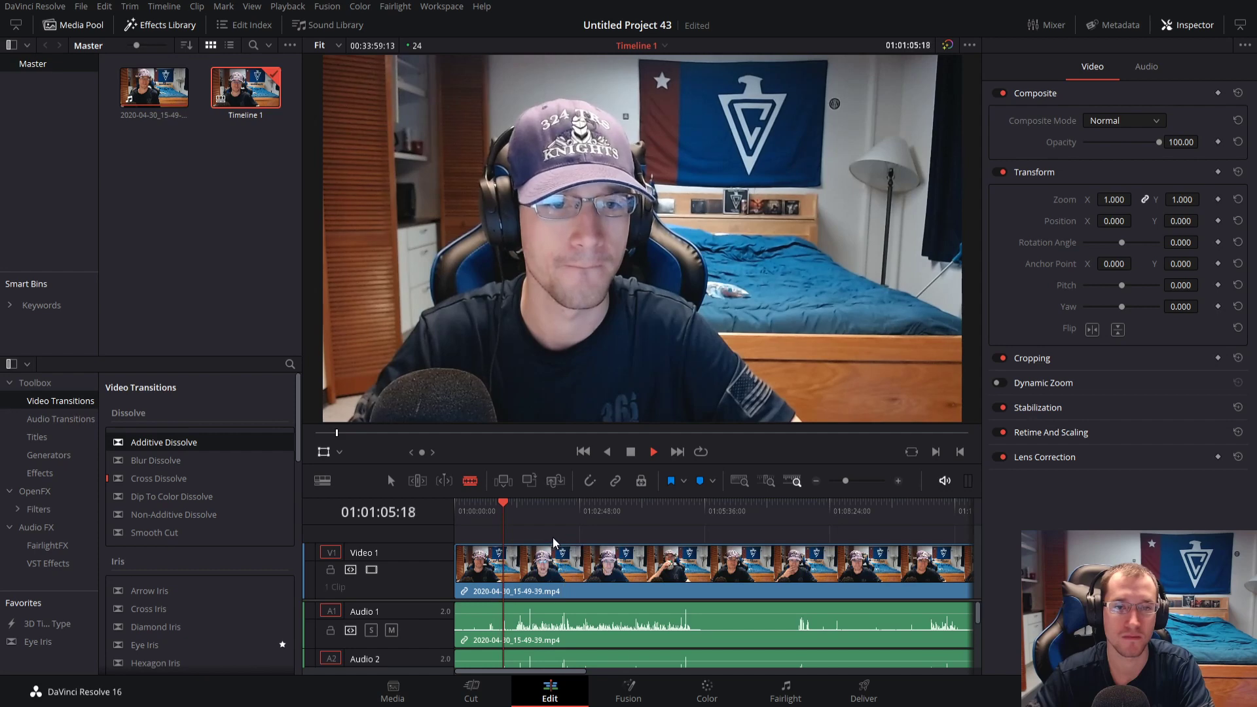
click(528, 512)
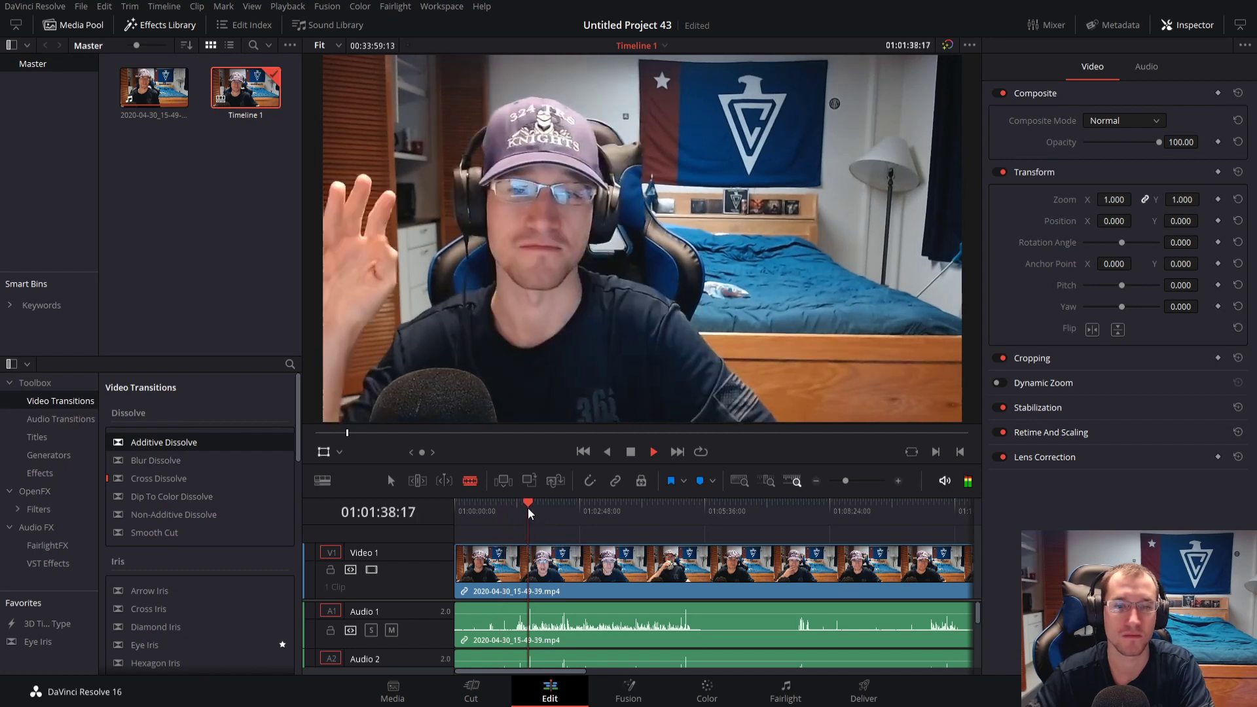
key(space)
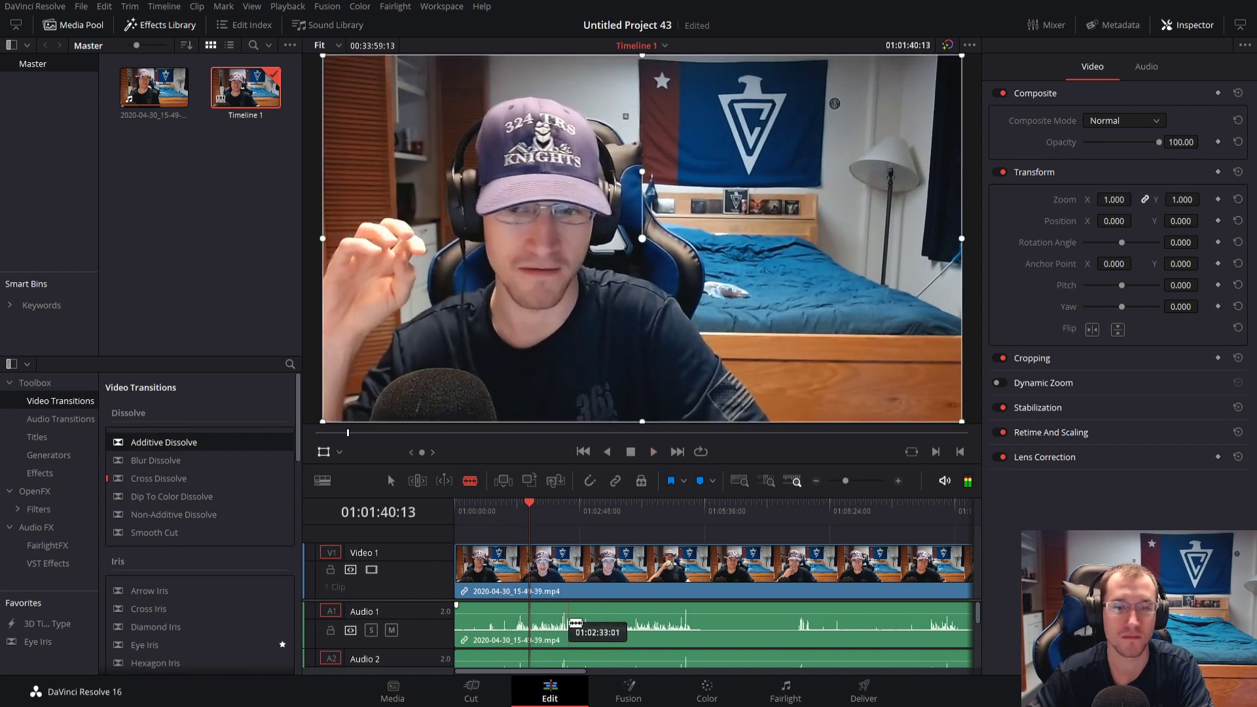
Delete the webcam clip's audio from tracks Audio 1, Audio 2 and Audio 3, keeping the audio on Audio 4
click(391, 481)
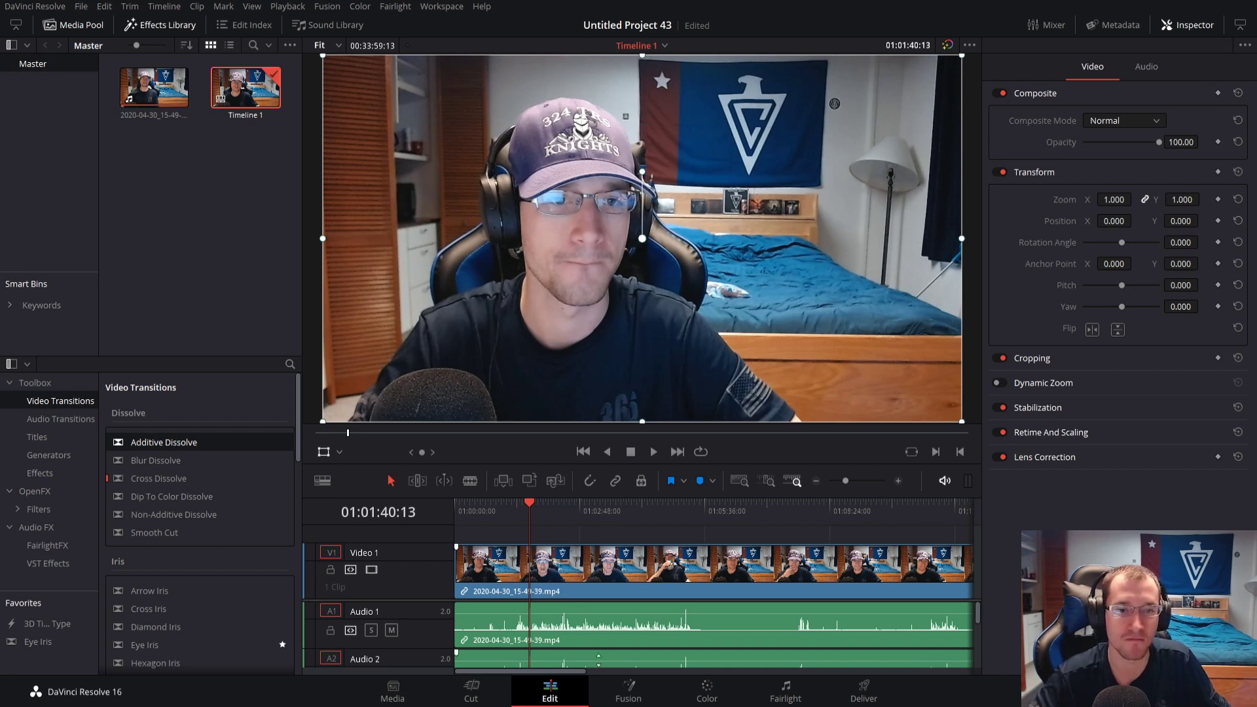
click(606, 628)
scroll(606, 628, down, 3)
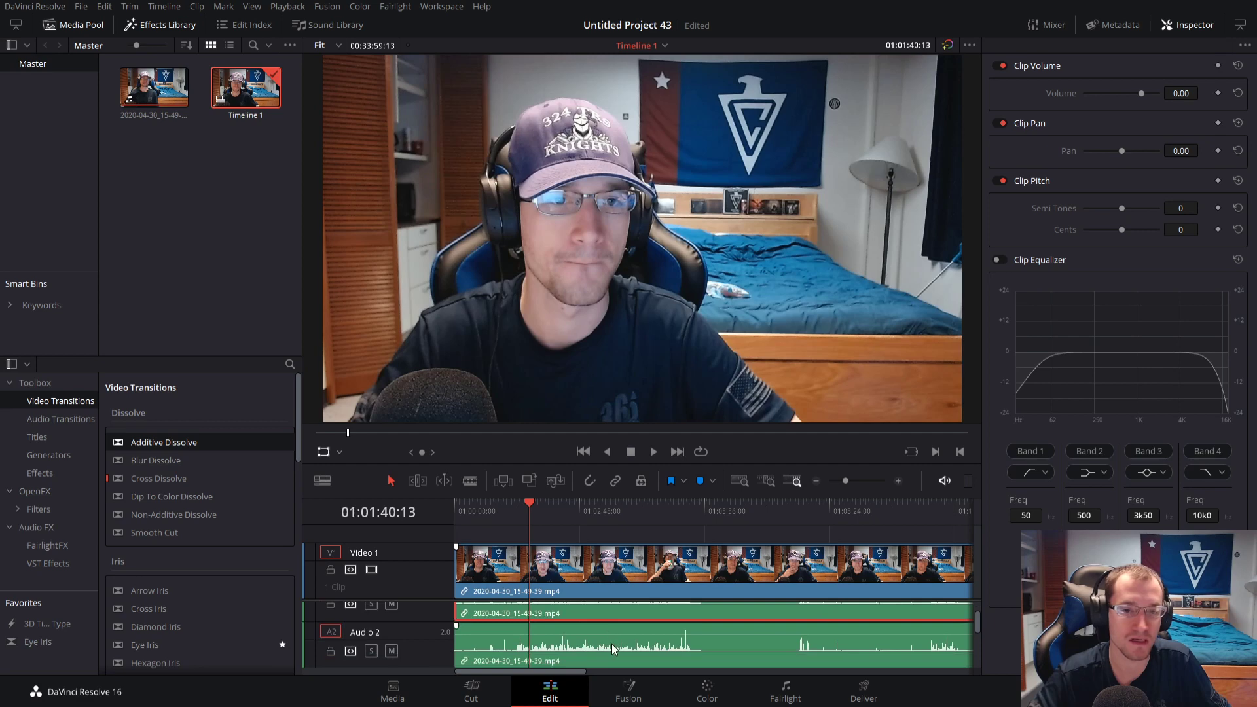
ctrl+click(612, 643)
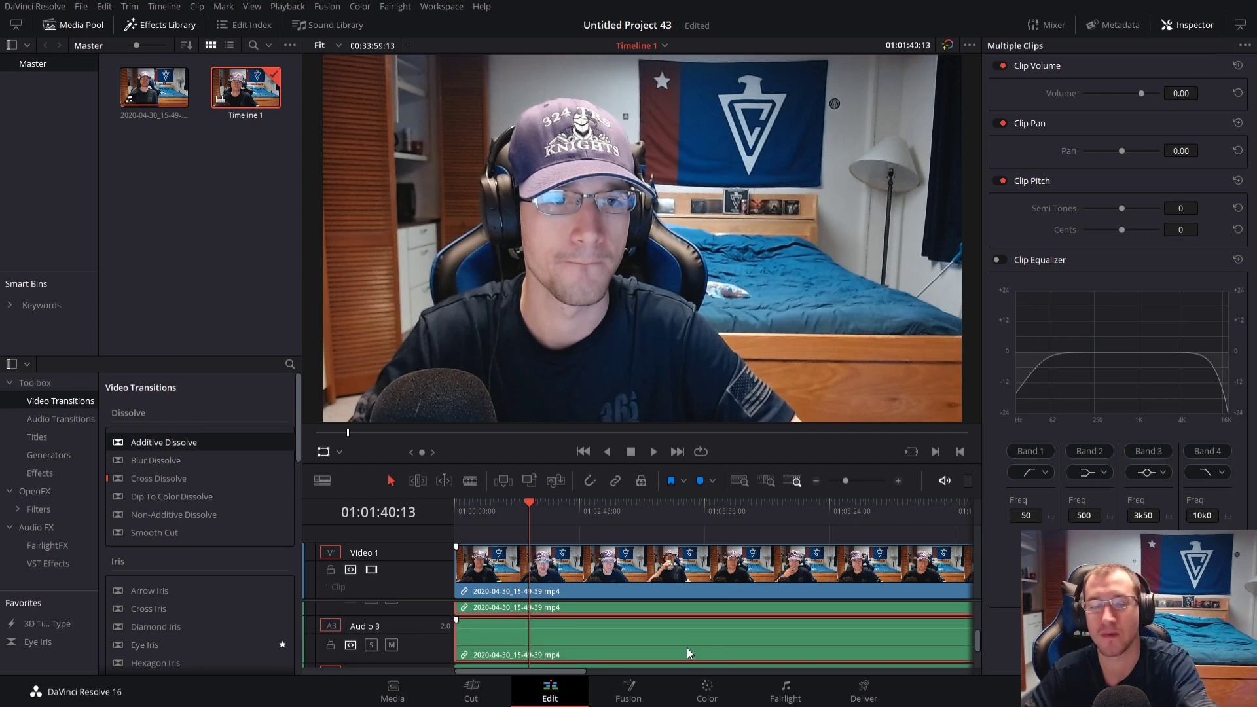
key(Delete)
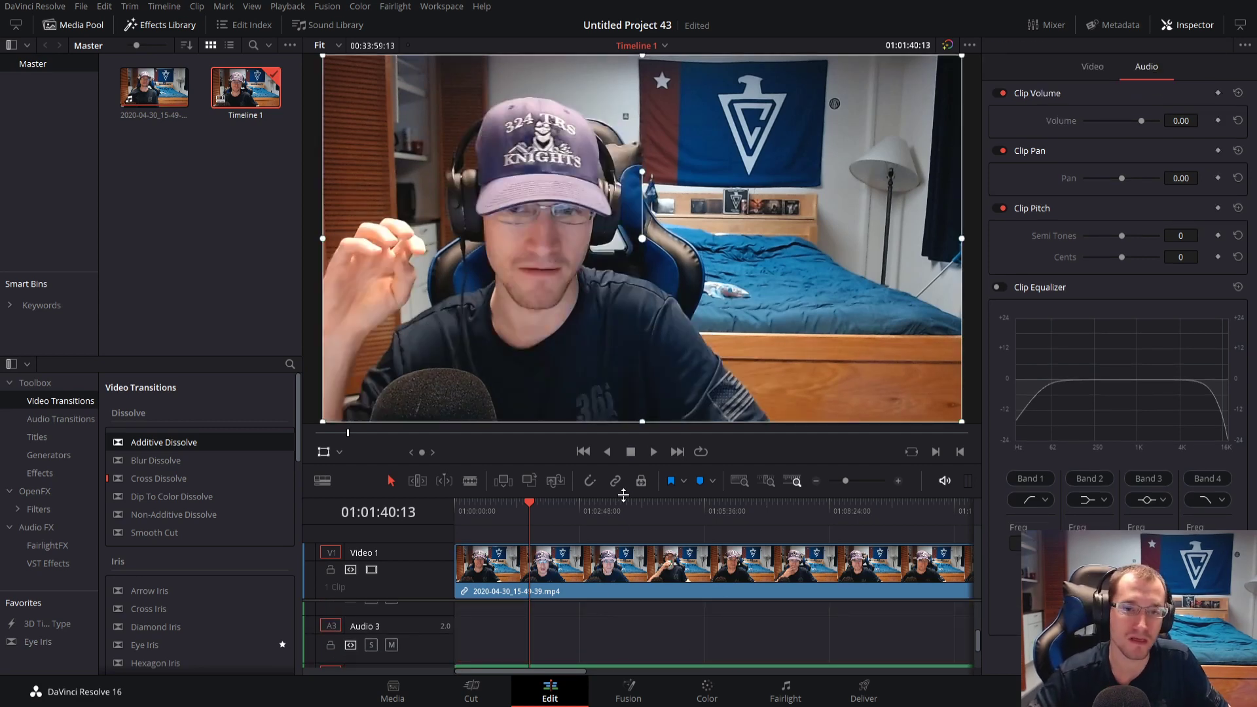
drag(627, 496, 630, 433)
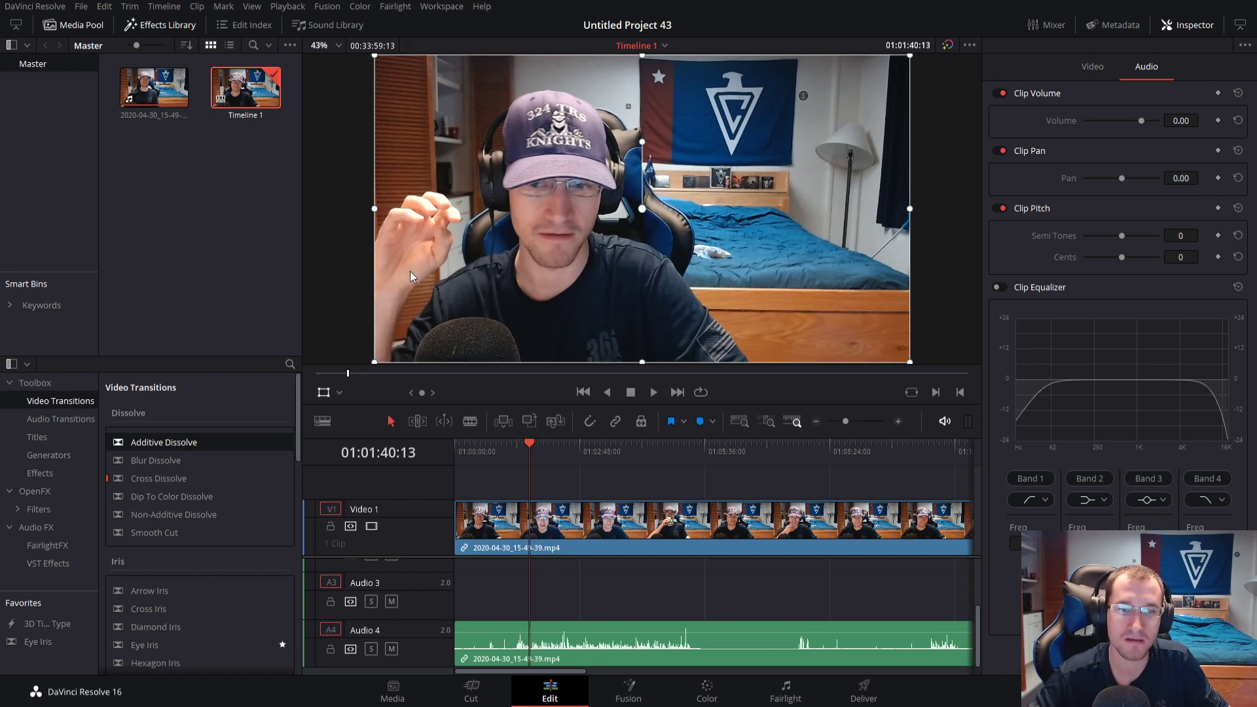
drag(0, 151, 456, 485)
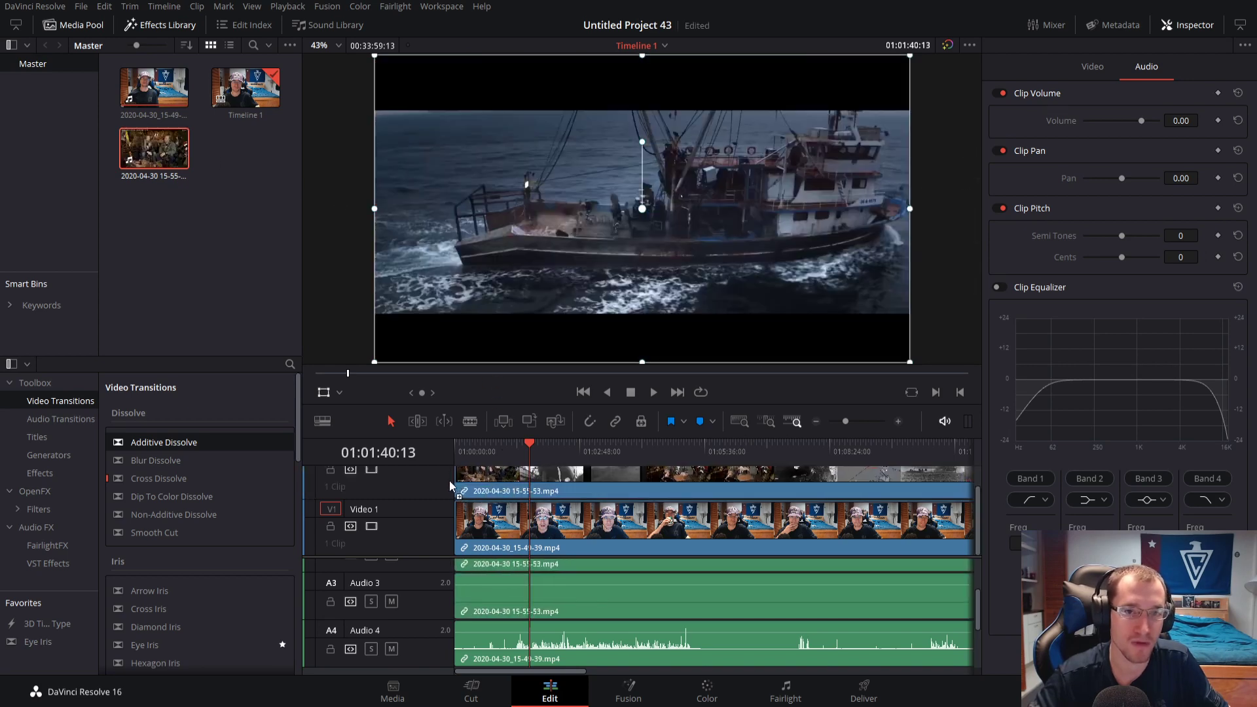
drag(525, 455, 457, 450)
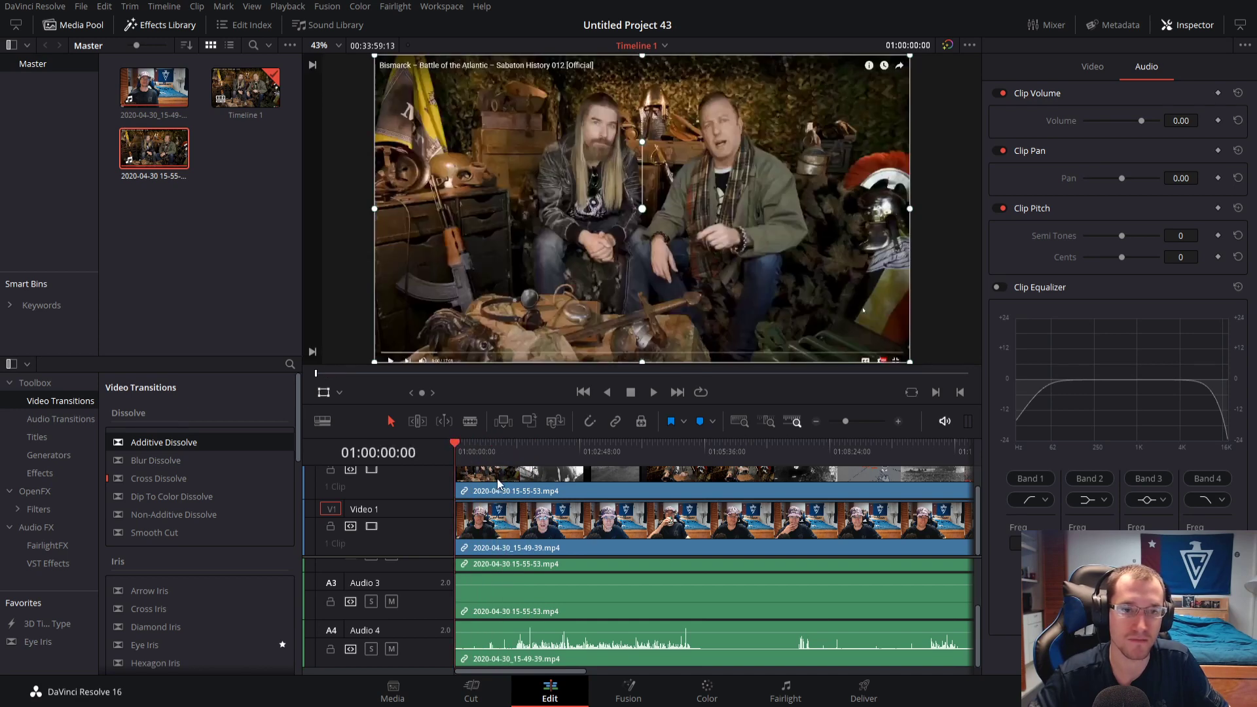
click(497, 478)
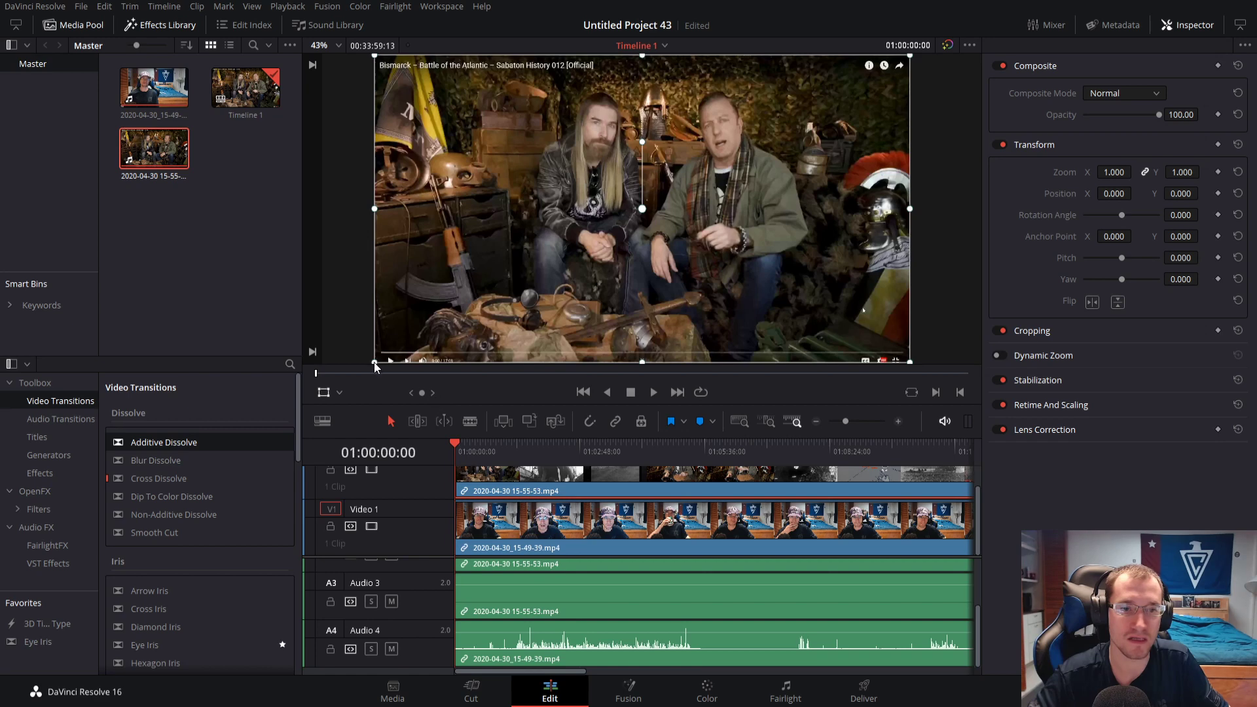
drag(374, 363, 455, 294)
drag(710, 249, 827, 183)
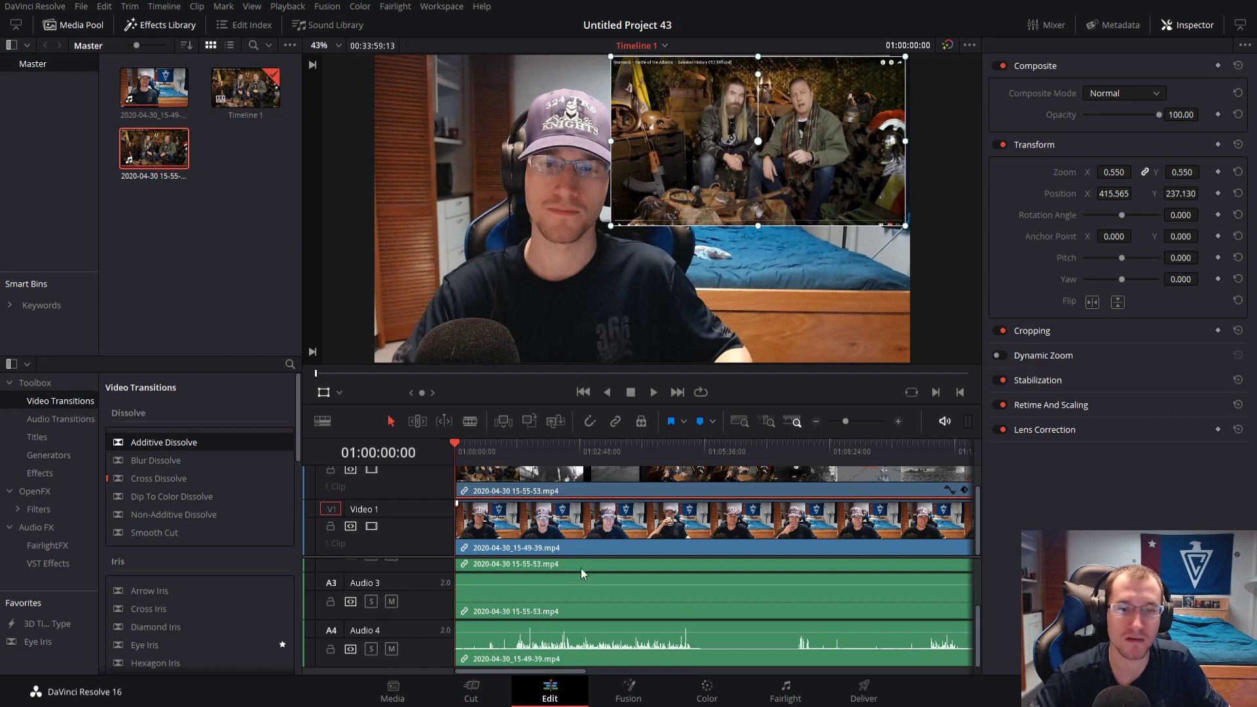
Play the timeline from the start and around 01:01:48 to check the overlay against the webcam footage
key(space)
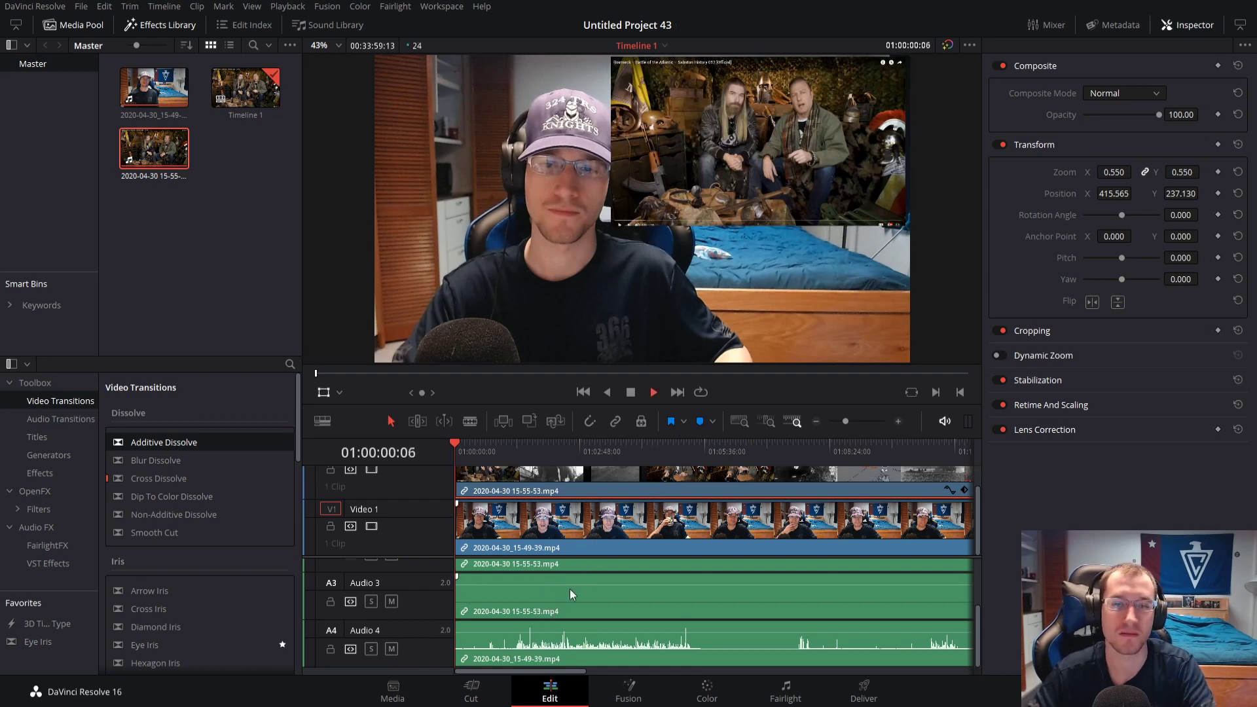
click(534, 453)
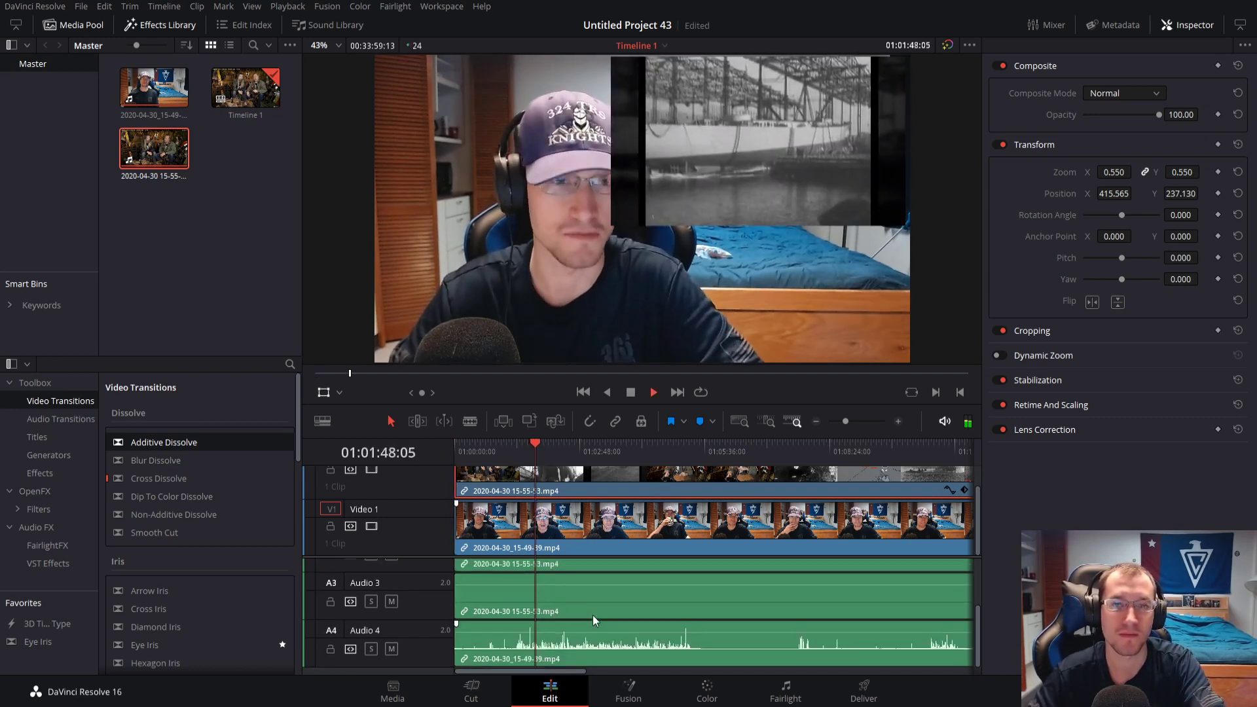
click(455, 446)
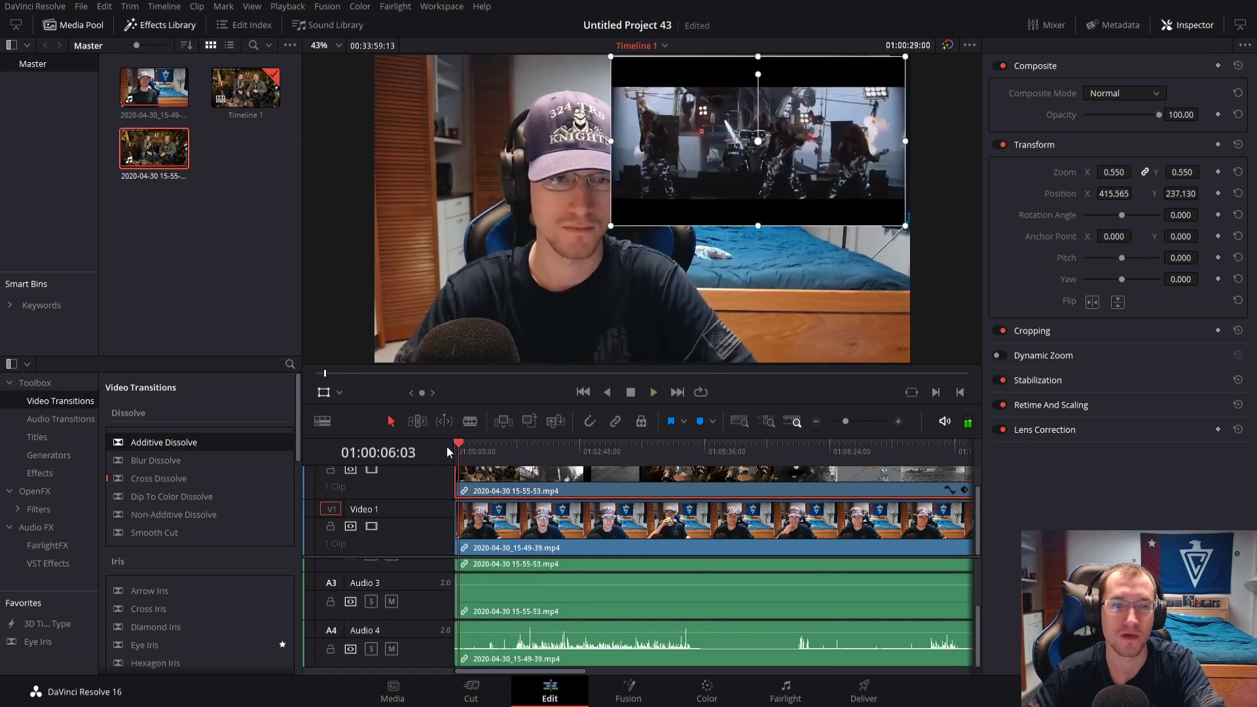
key(space)
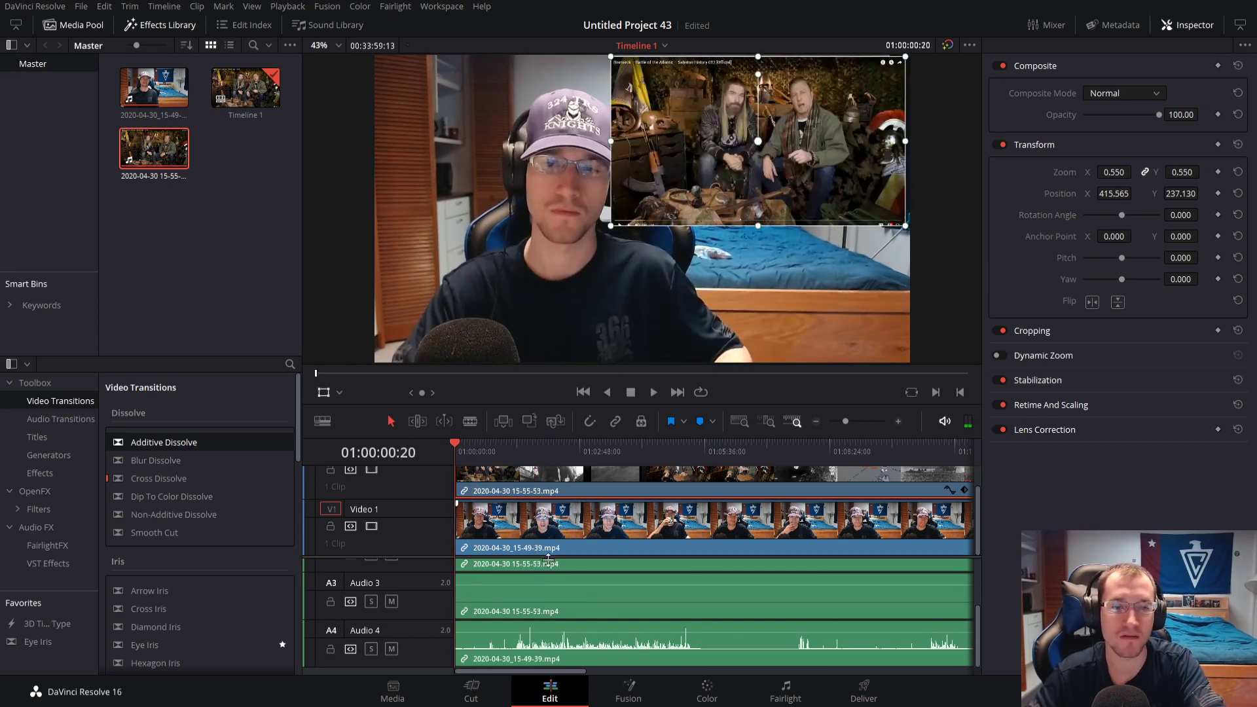
Shift the overlay clip with its linked audio to begin about 9 minutes into the timeline and play it around 01:18:10
scroll(580, 645, up, 1)
click(565, 587)
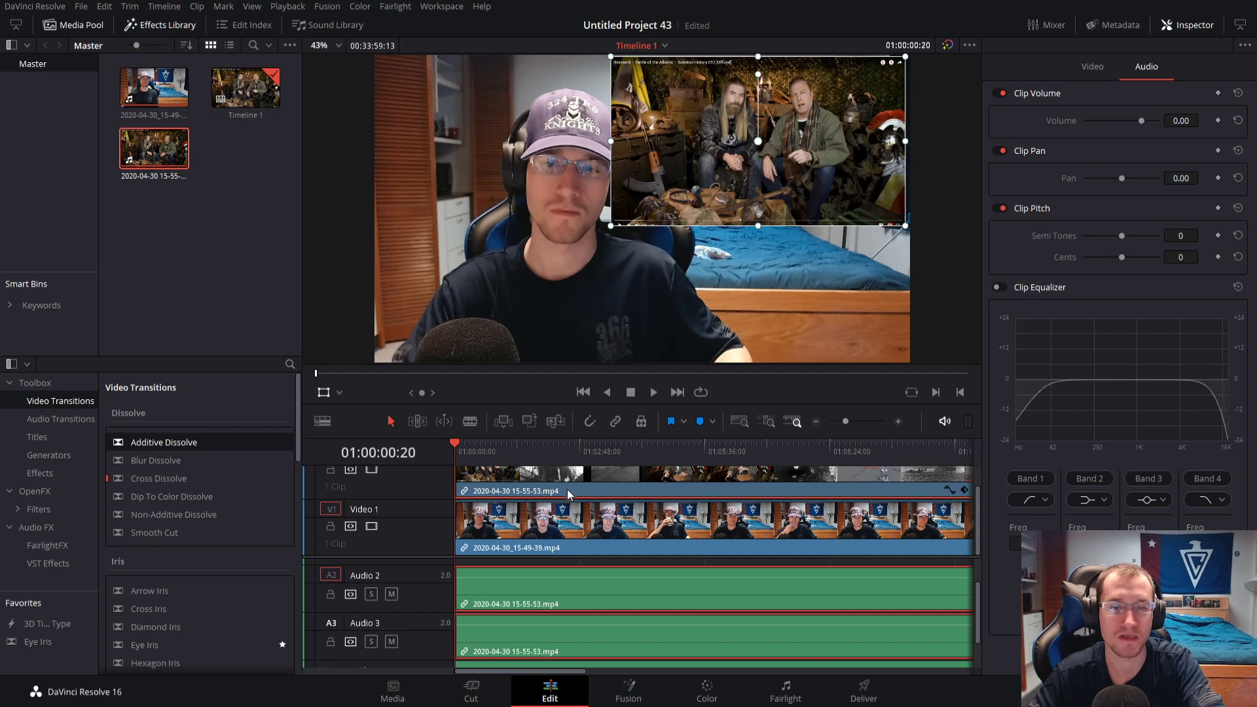
drag(567, 490, 969, 492)
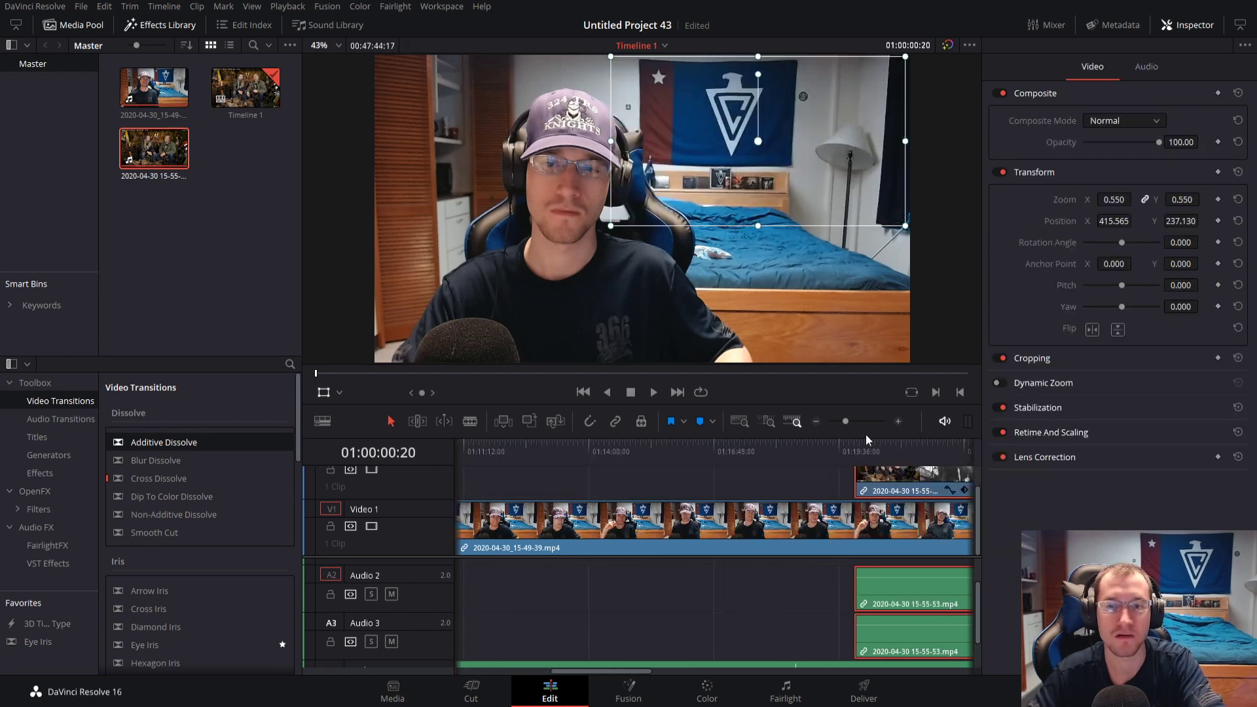
drag(846, 422, 840, 422)
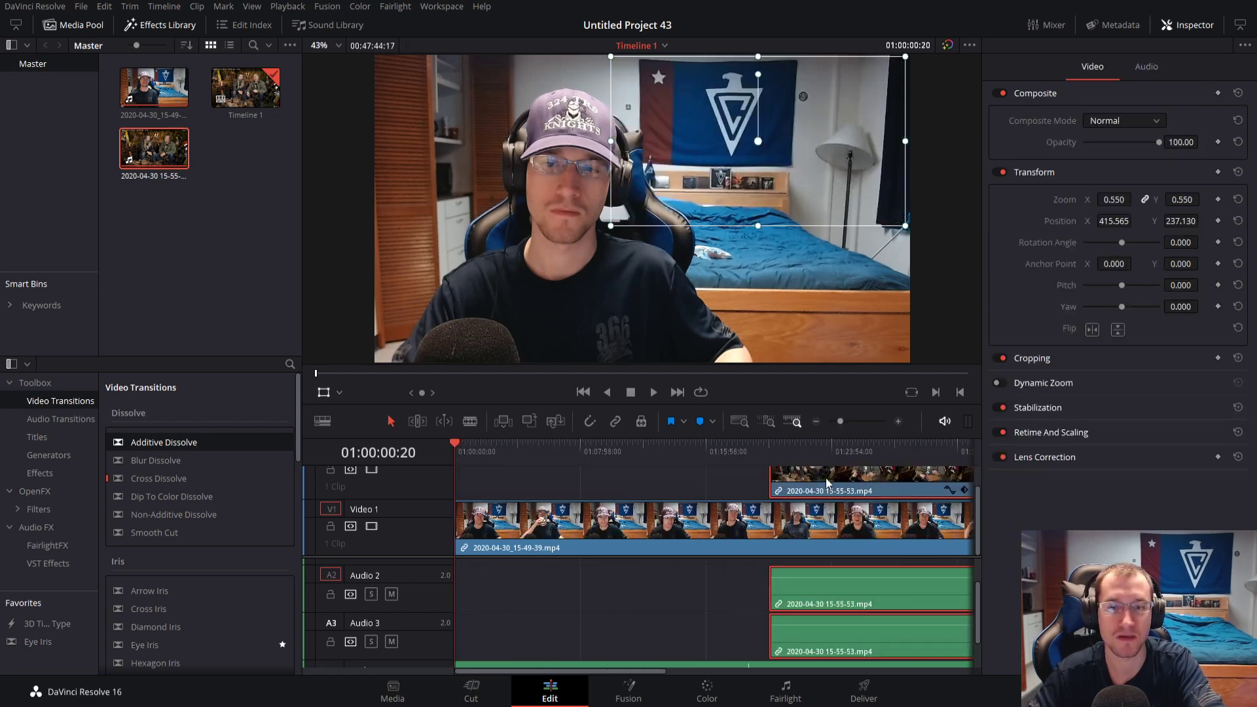
drag(829, 490, 661, 496)
scroll(626, 649, down, 2)
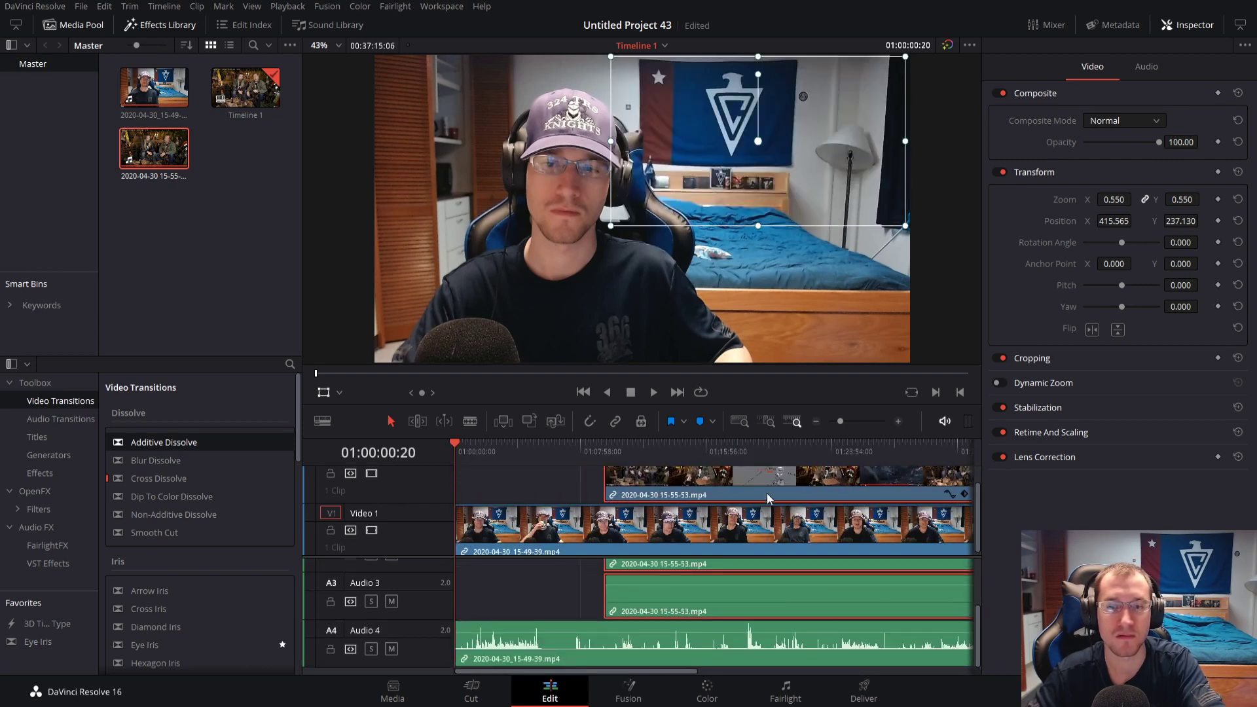
click(741, 447)
key(space)
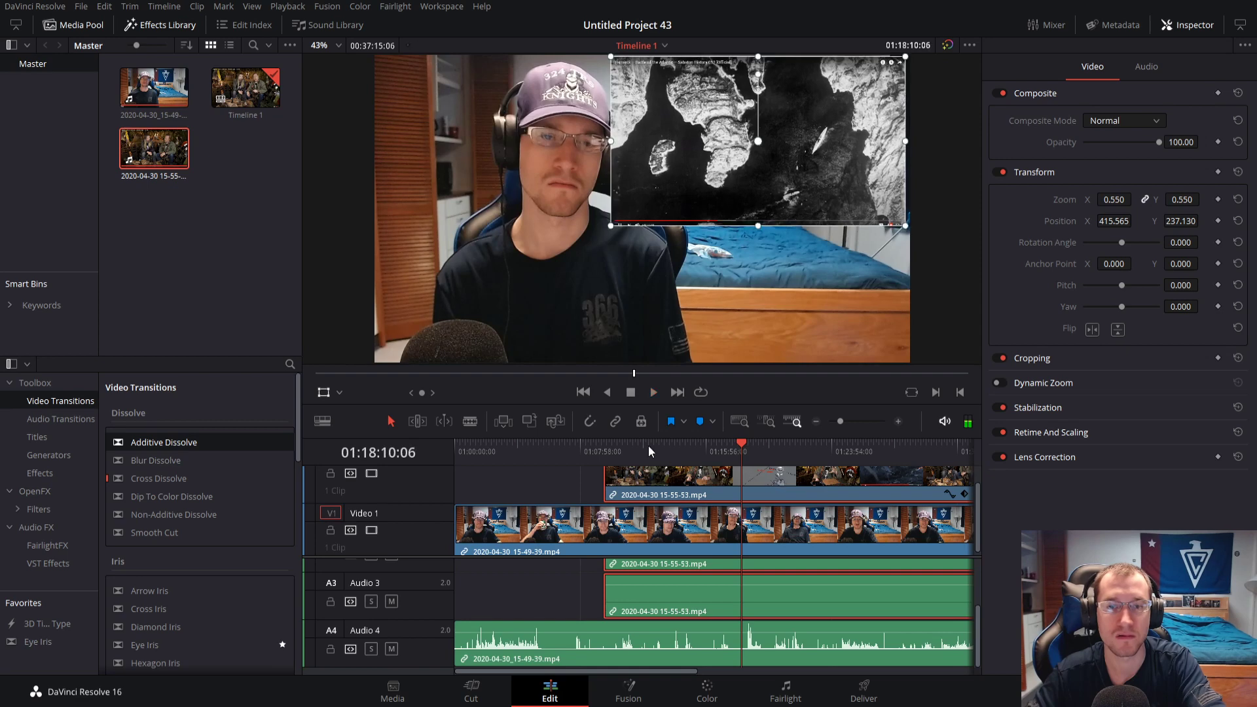
Move the overlay clip earlier so its Audio 3 peaks line up with the webcam's Audio 4 waveform, and play from about 01:18:32
key(Home)
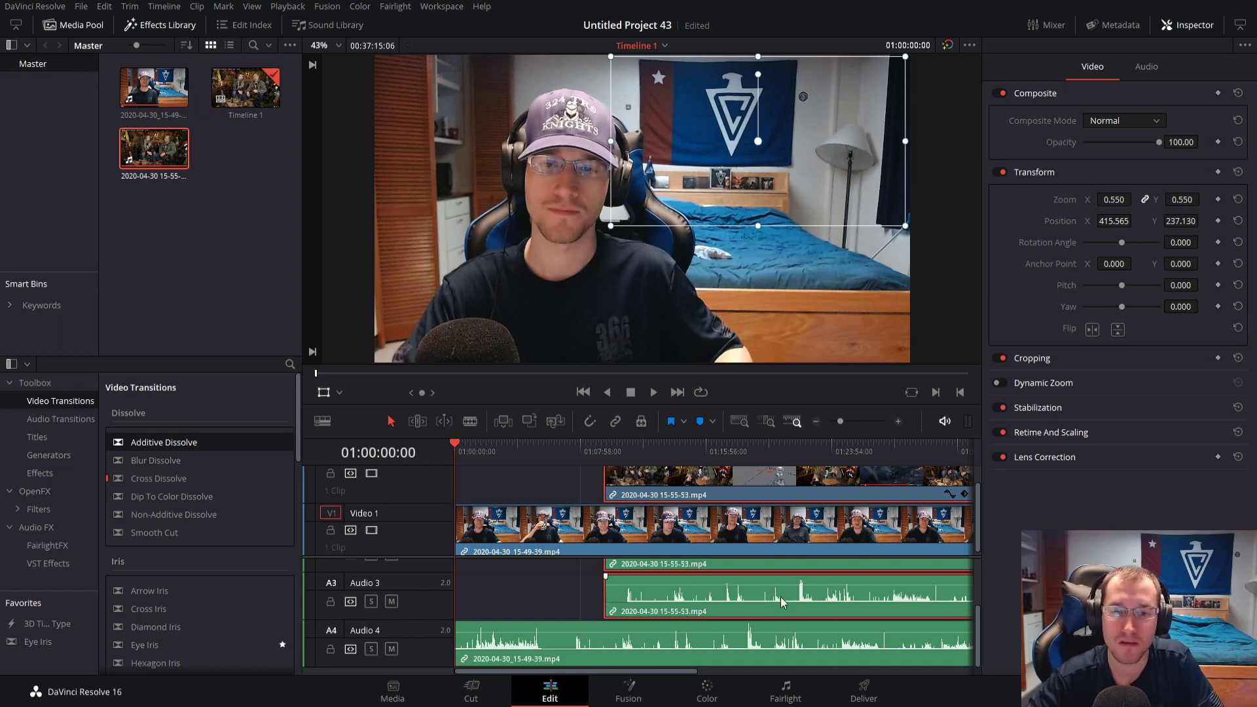
drag(781, 595, 747, 576)
click(745, 450)
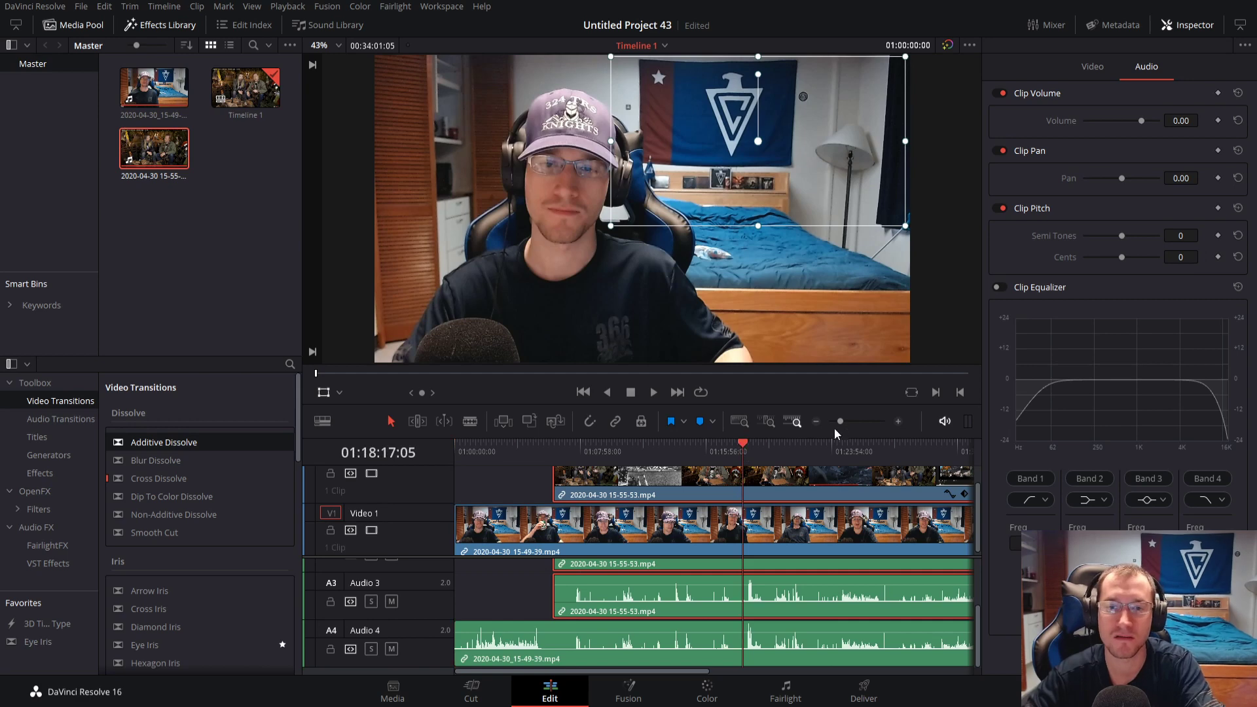
drag(840, 421, 862, 421)
click(954, 452)
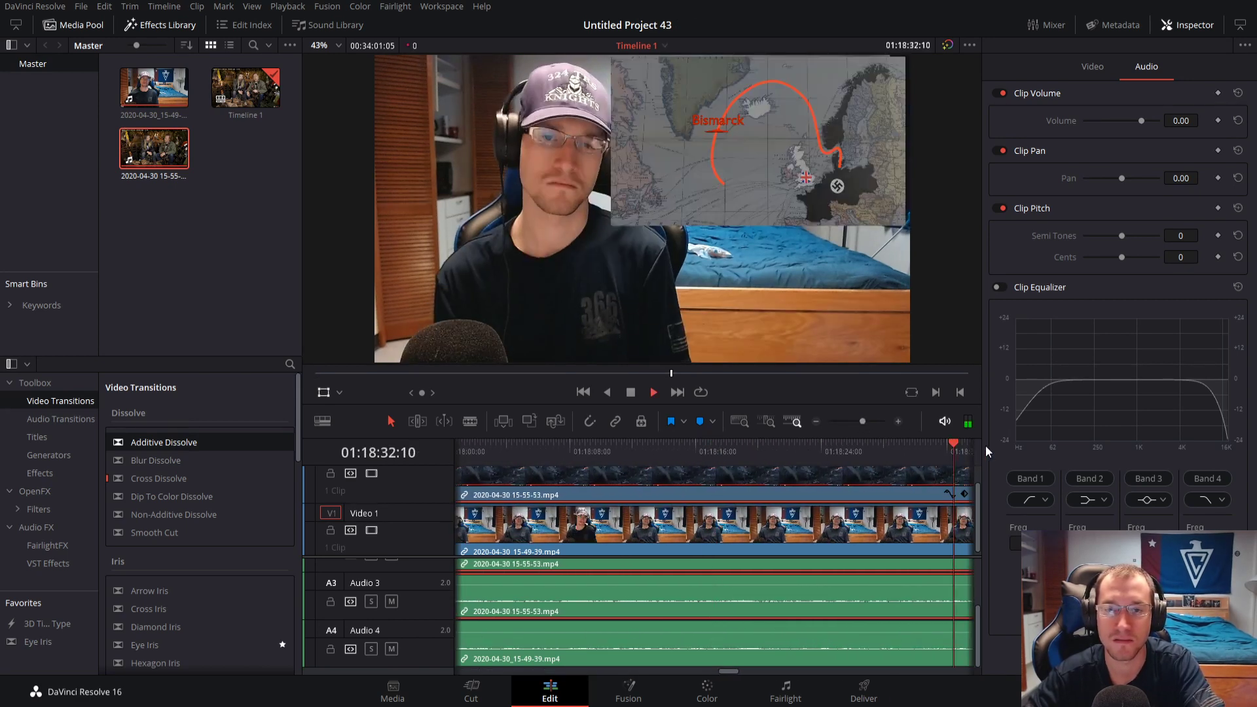
key(space)
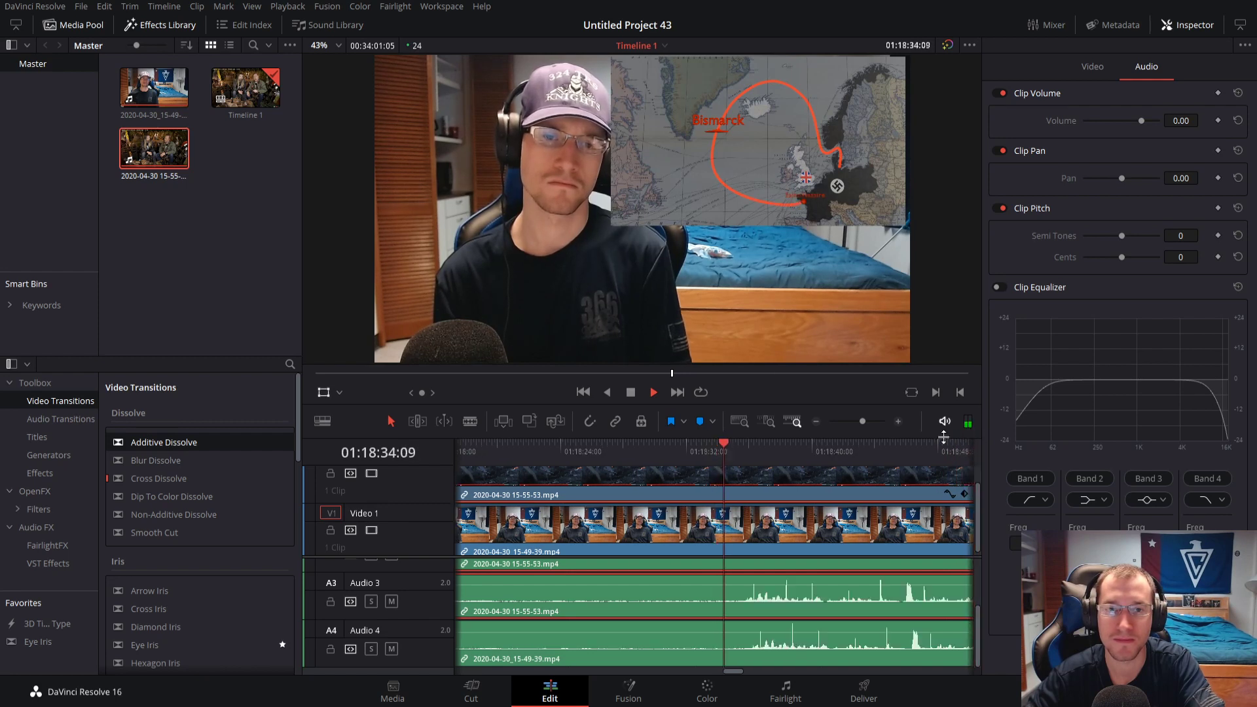
key(space)
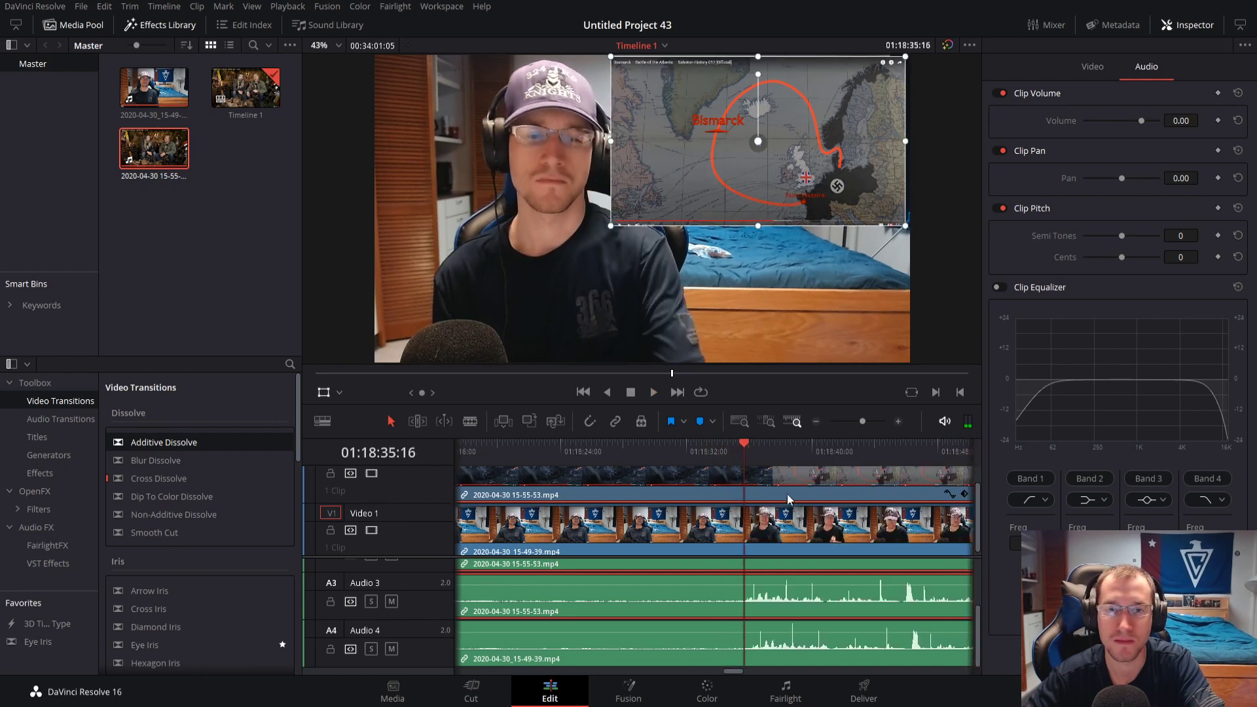
Shrink the overlay slightly and reposition it against the upper-right corner of the frame
drag(612, 227, 614, 221)
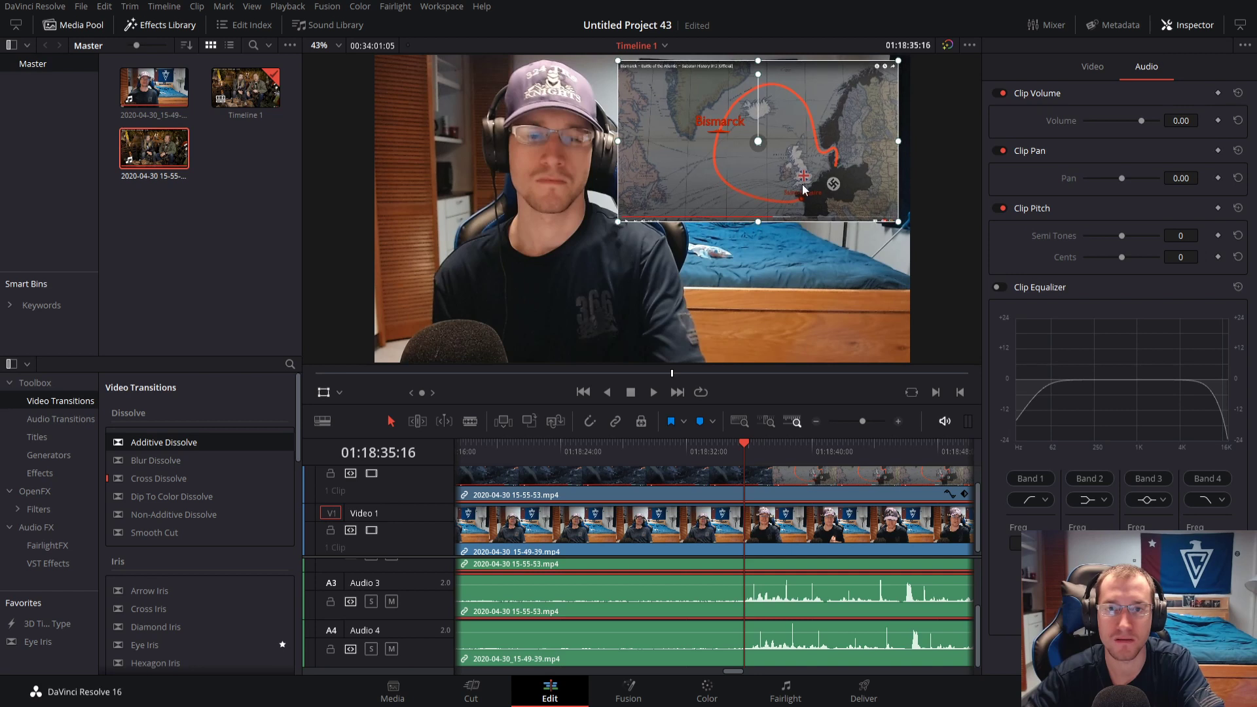
drag(803, 183, 810, 180)
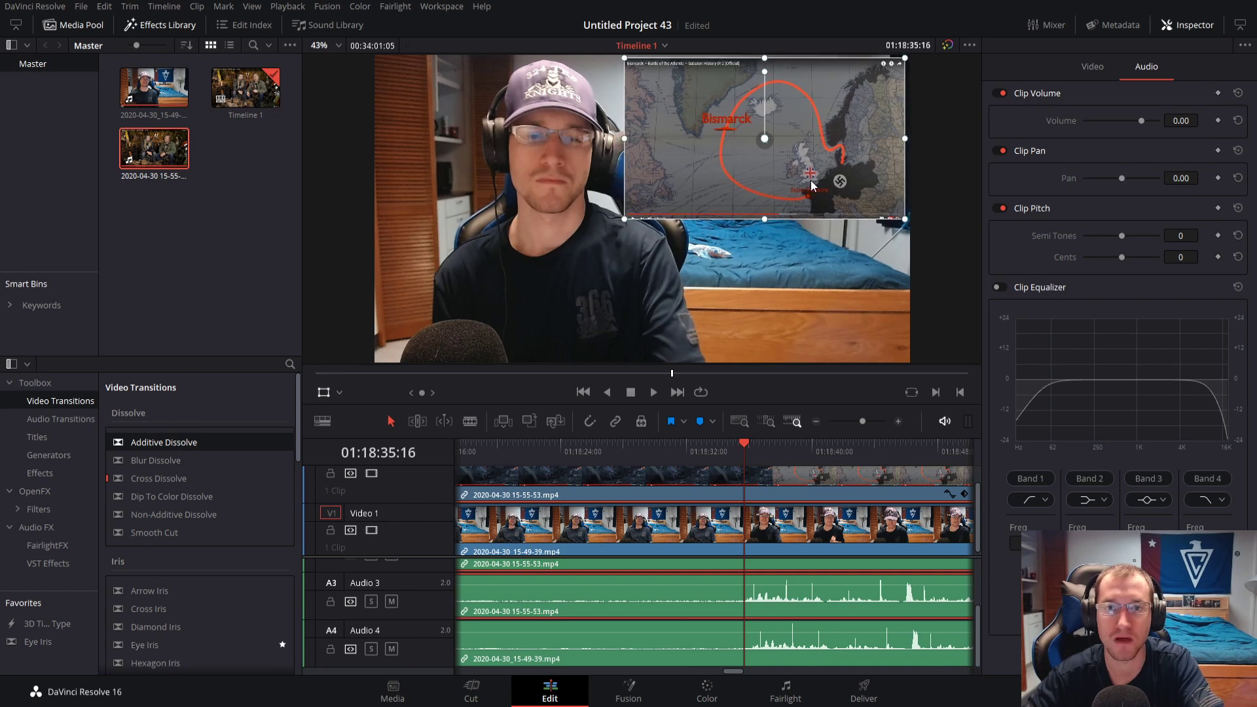
Replay the section around 01:18:36 several times to check the sync between the webcam and overlay audio
key(space)
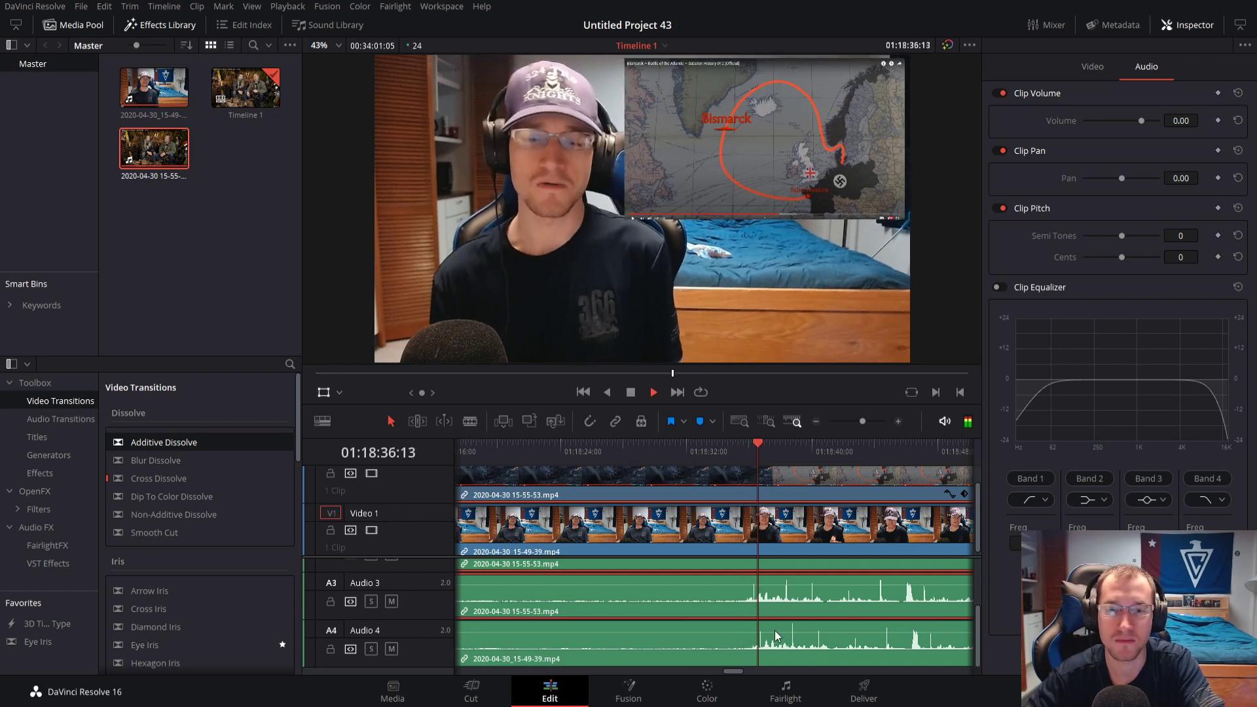
key(space)
click(742, 442)
key(space)
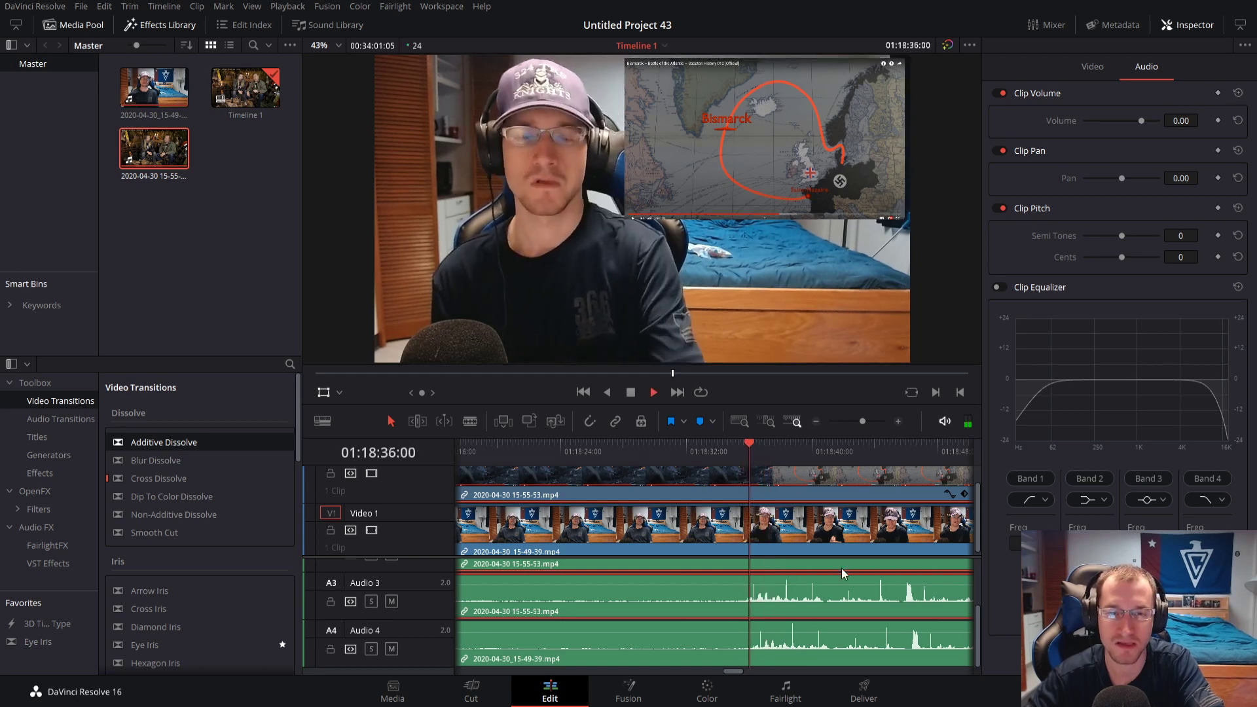
key(space)
click(732, 453)
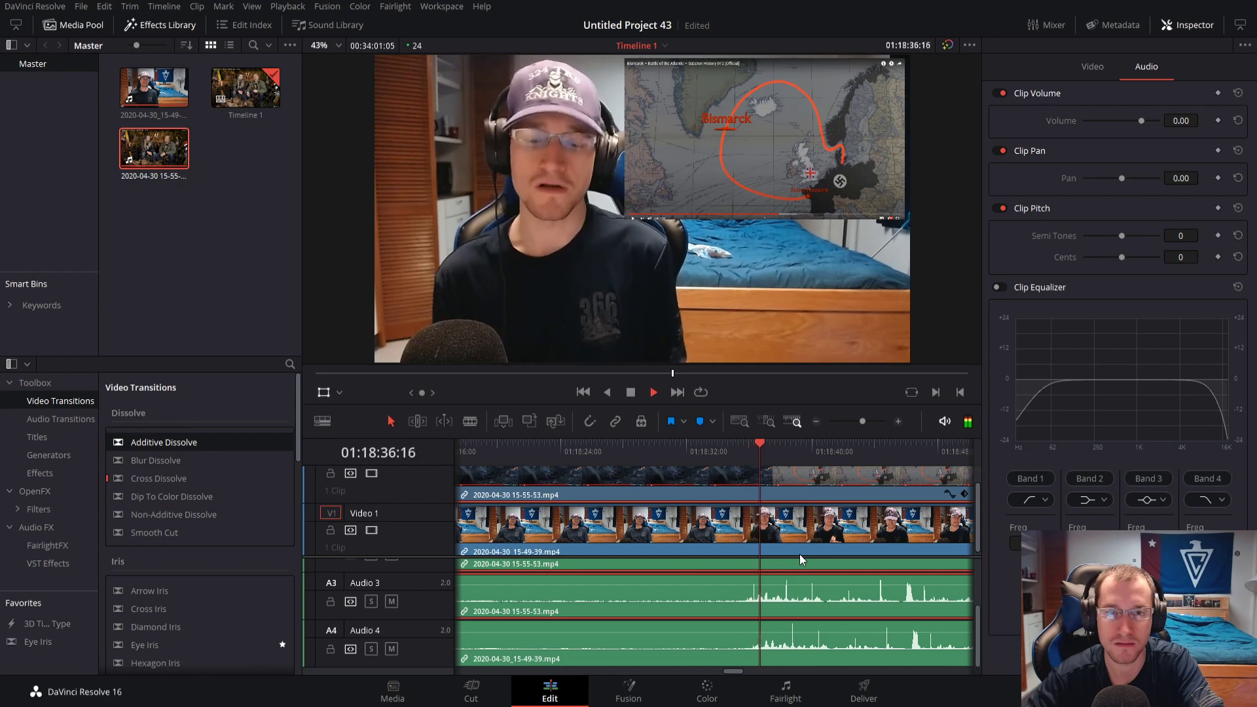
key(space)
Trim about 1 minute 23 seconds from the start of both the audio and video of the webcam clip
click(780, 650)
click(776, 528)
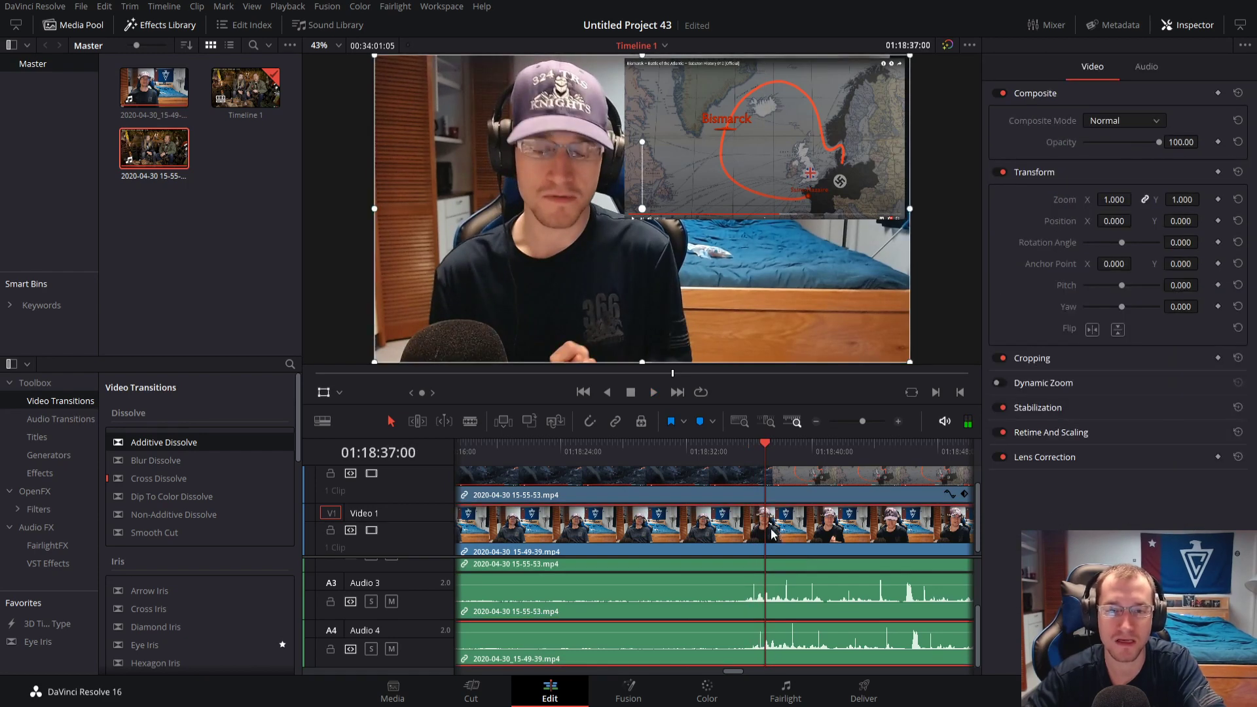
click(824, 657)
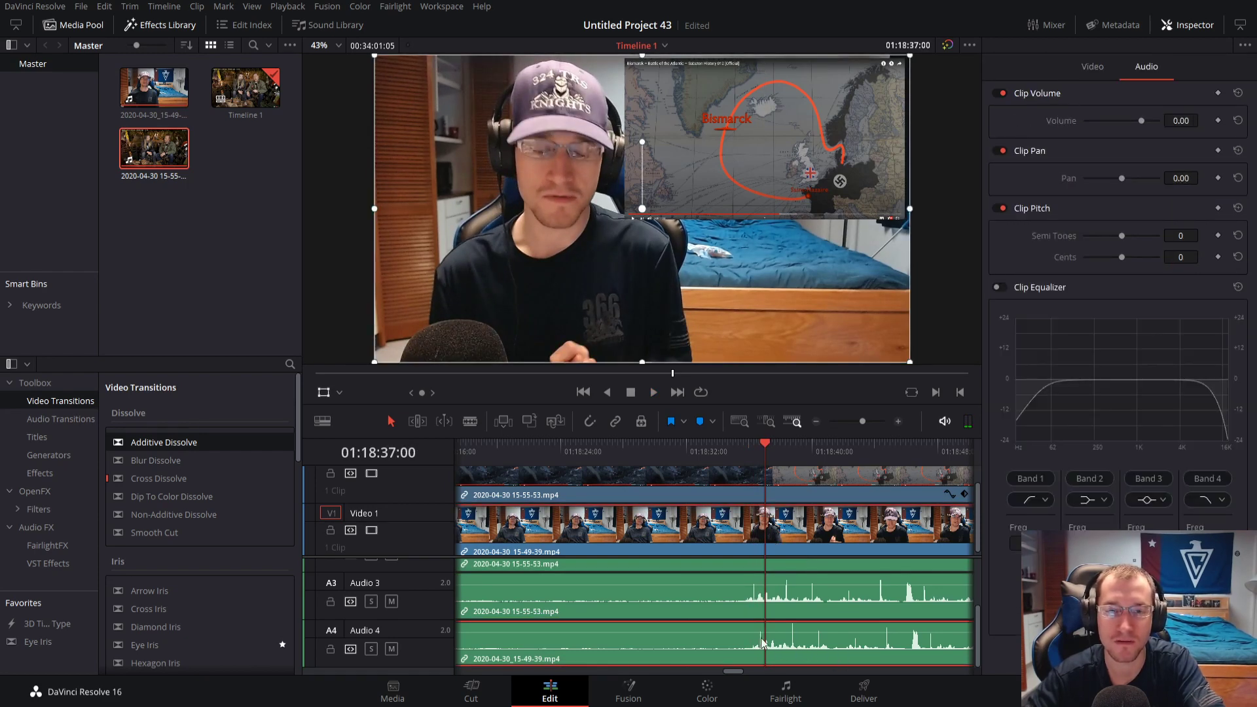
drag(849, 422, 840, 422)
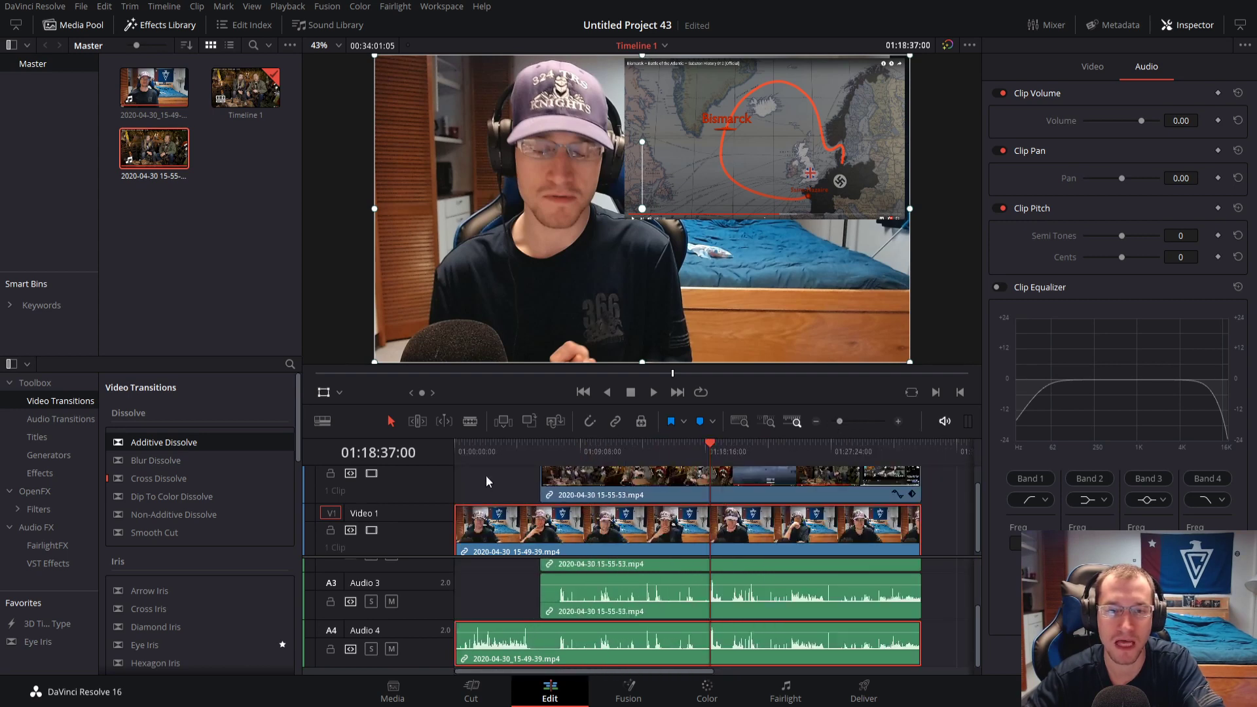
key(Home)
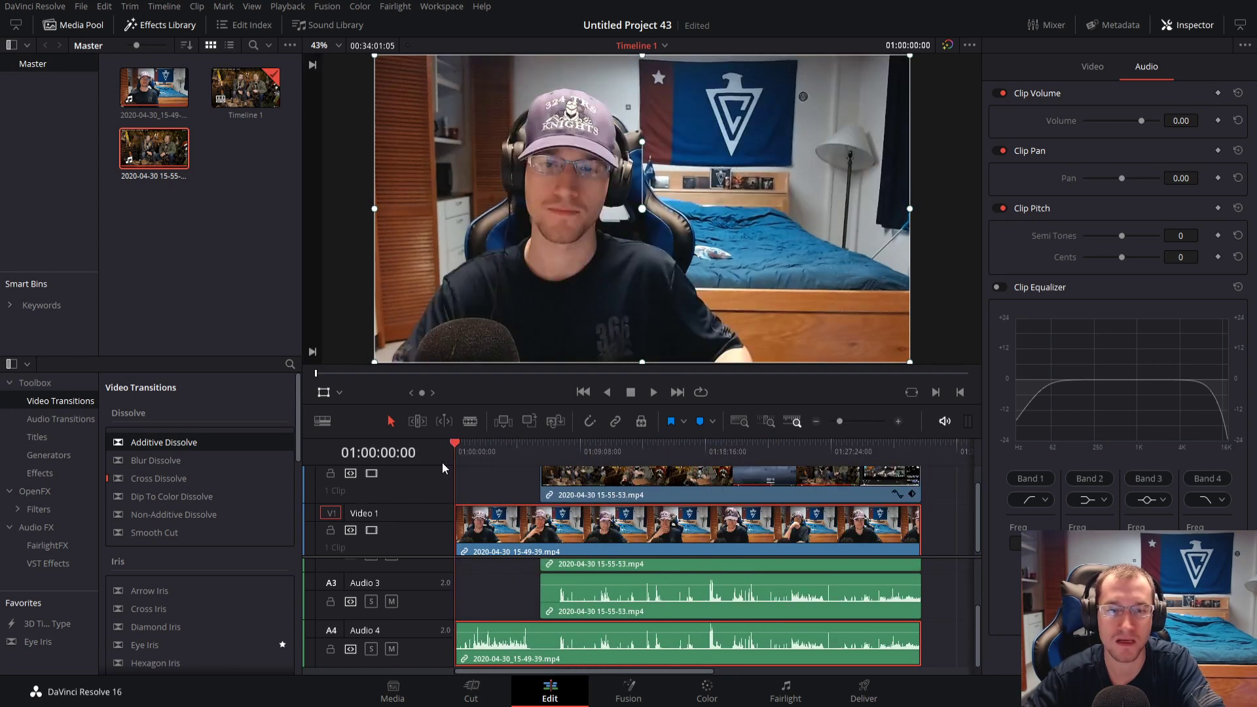
click(475, 596)
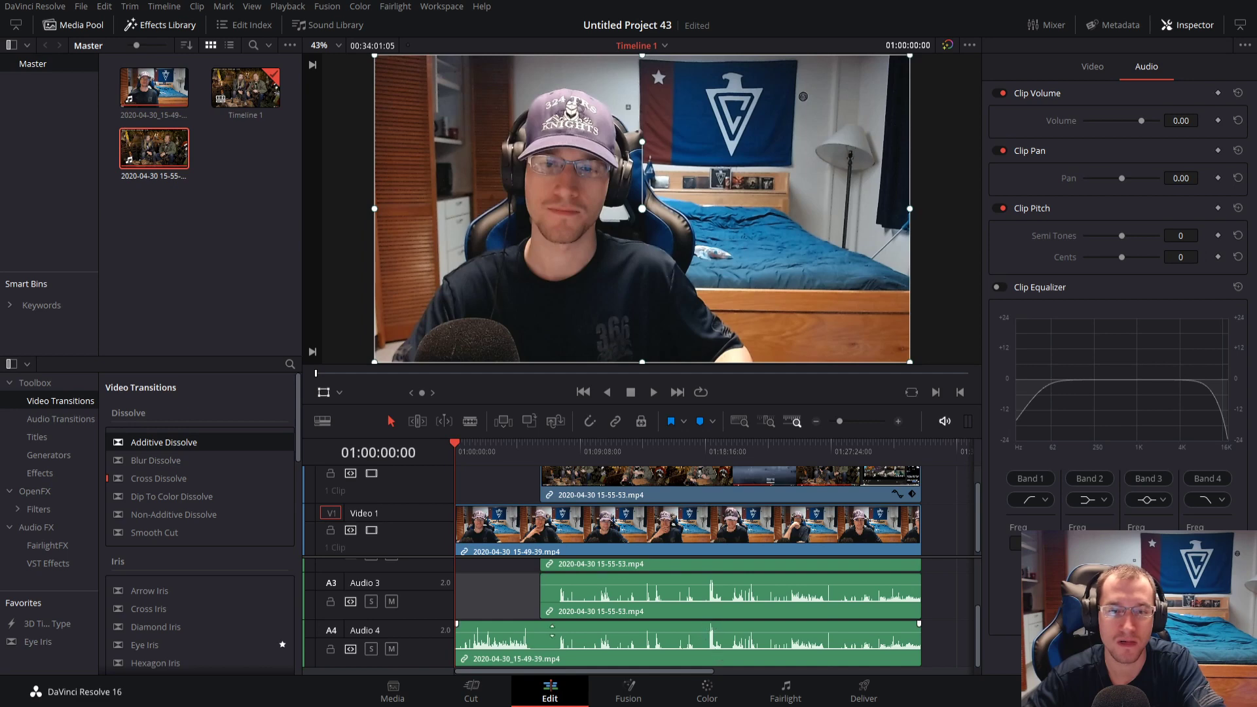
drag(840, 421, 856, 421)
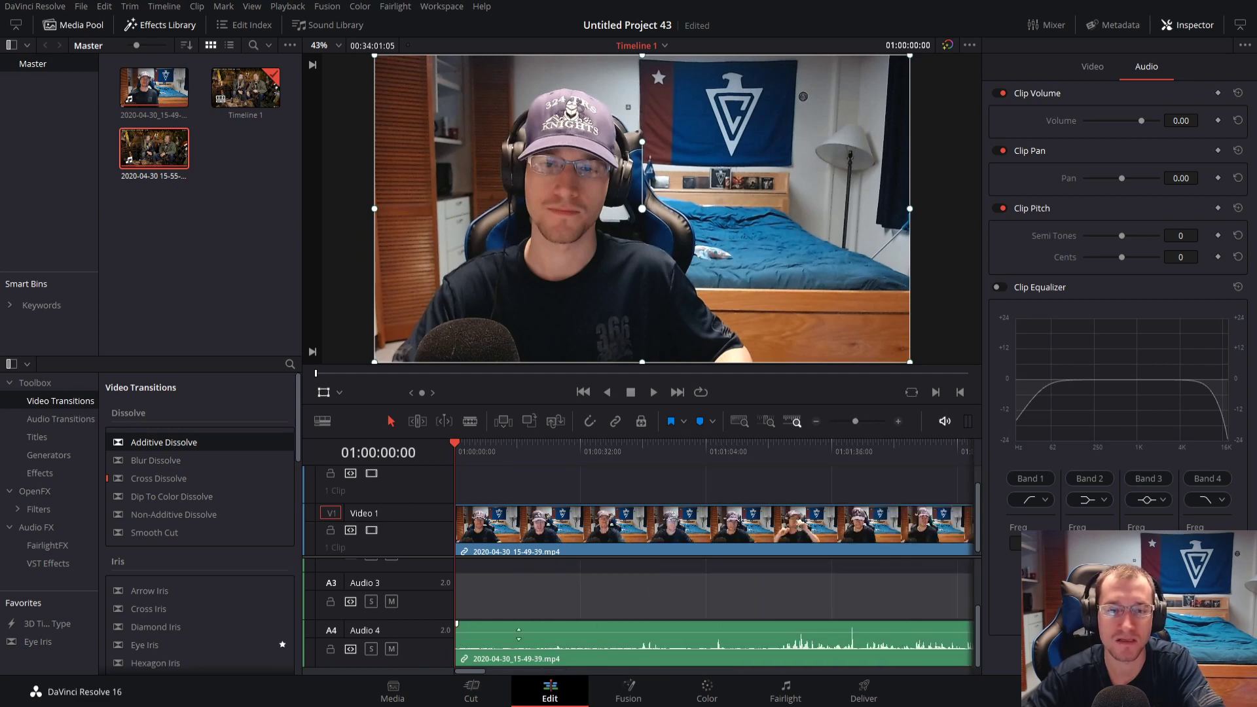
drag(472, 651, 780, 655)
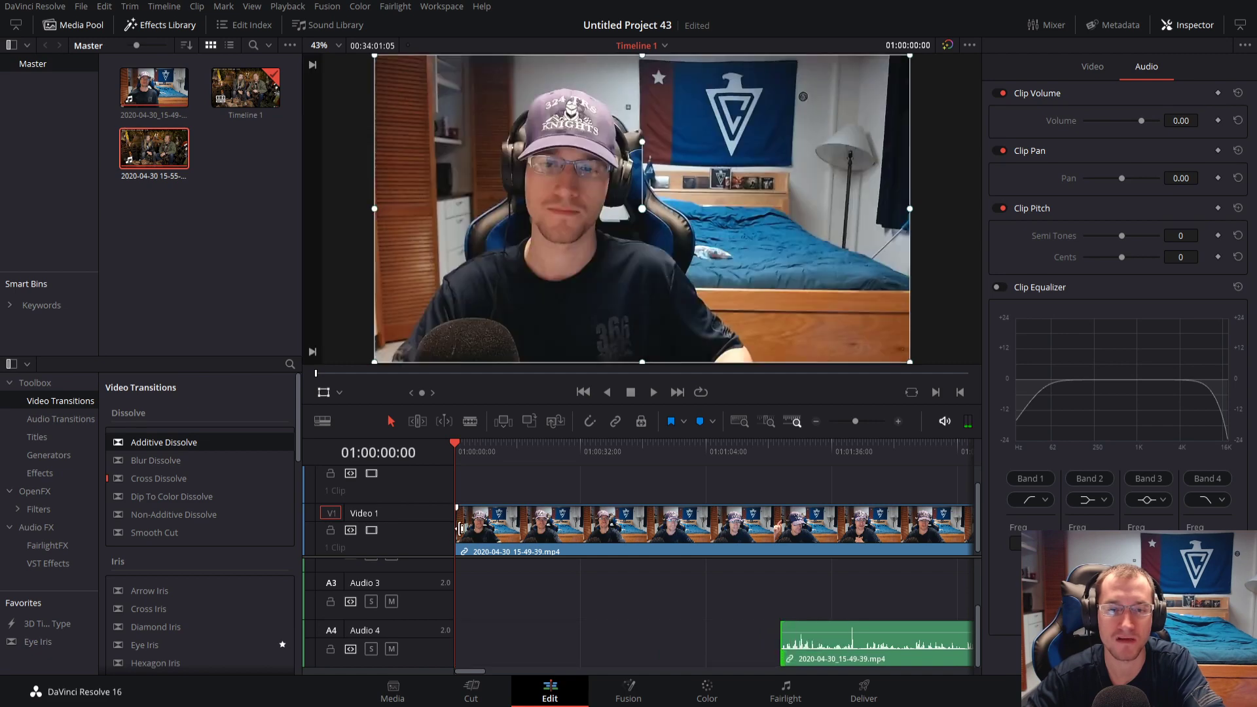
drag(461, 528, 790, 537)
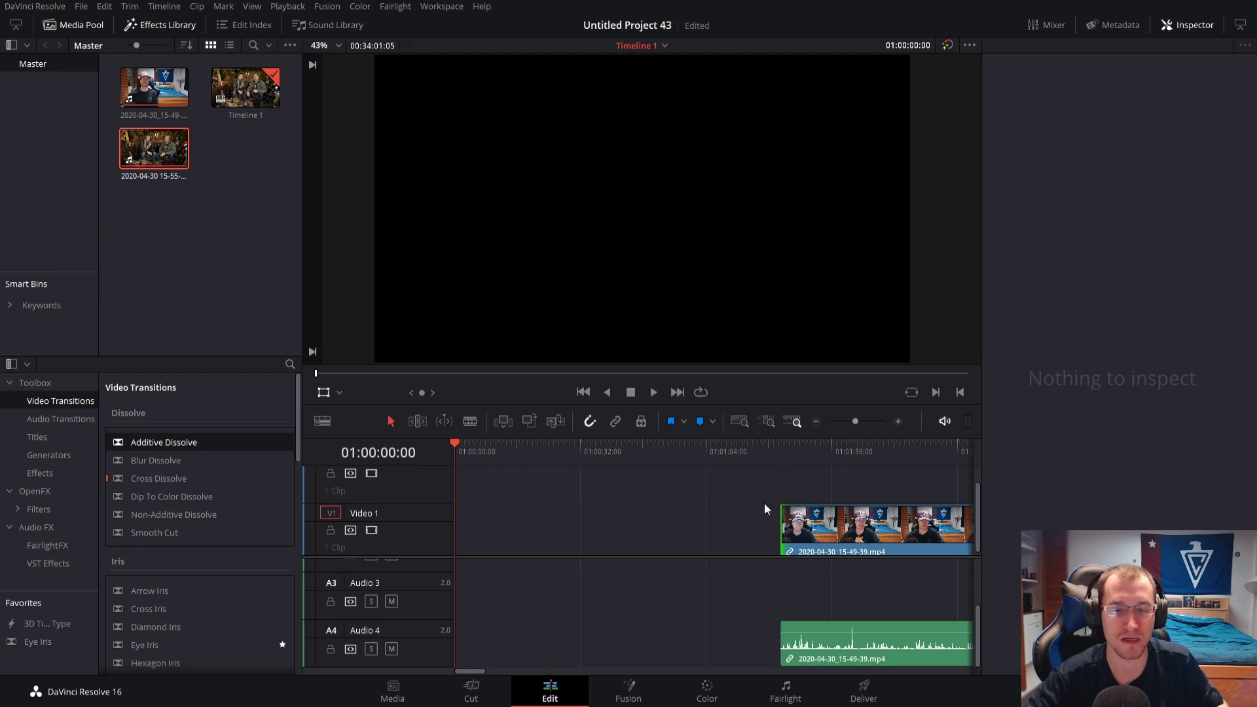
Select all clips and shift them together so the trimmed webcam clip begins at 01:00:00:00
key(ctrl+a)
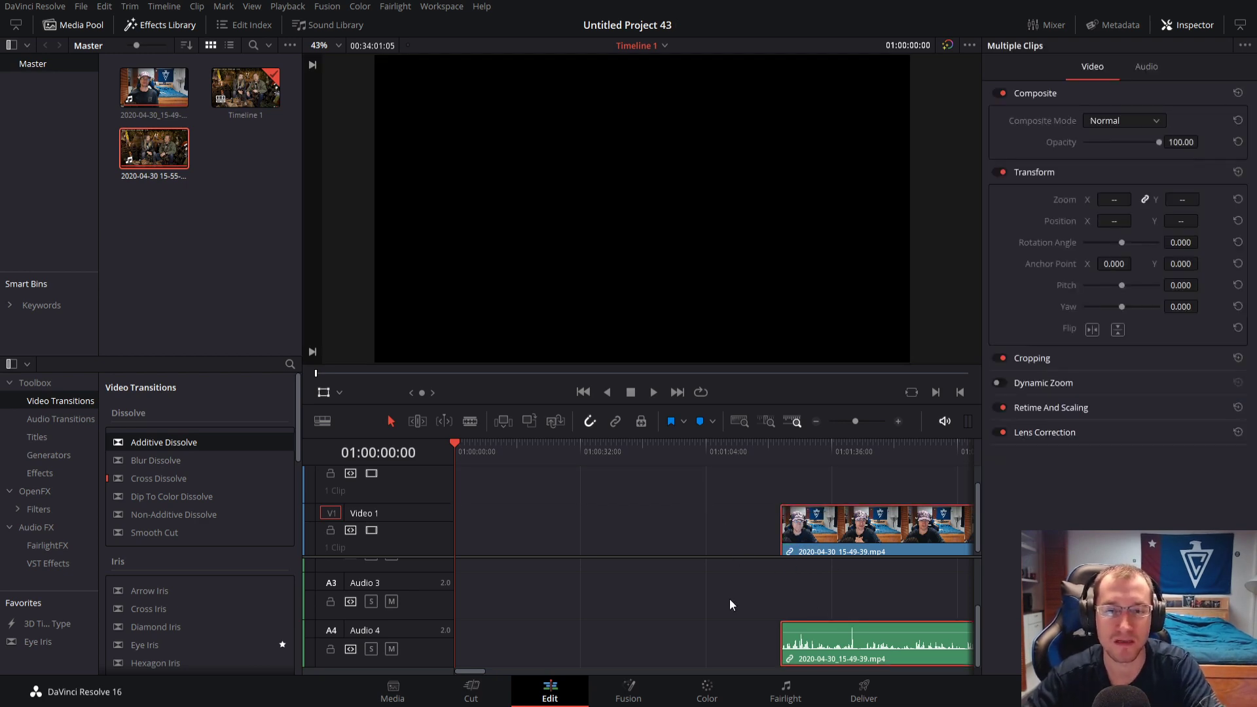
scroll(711, 608, up, 3)
drag(884, 535, 558, 535)
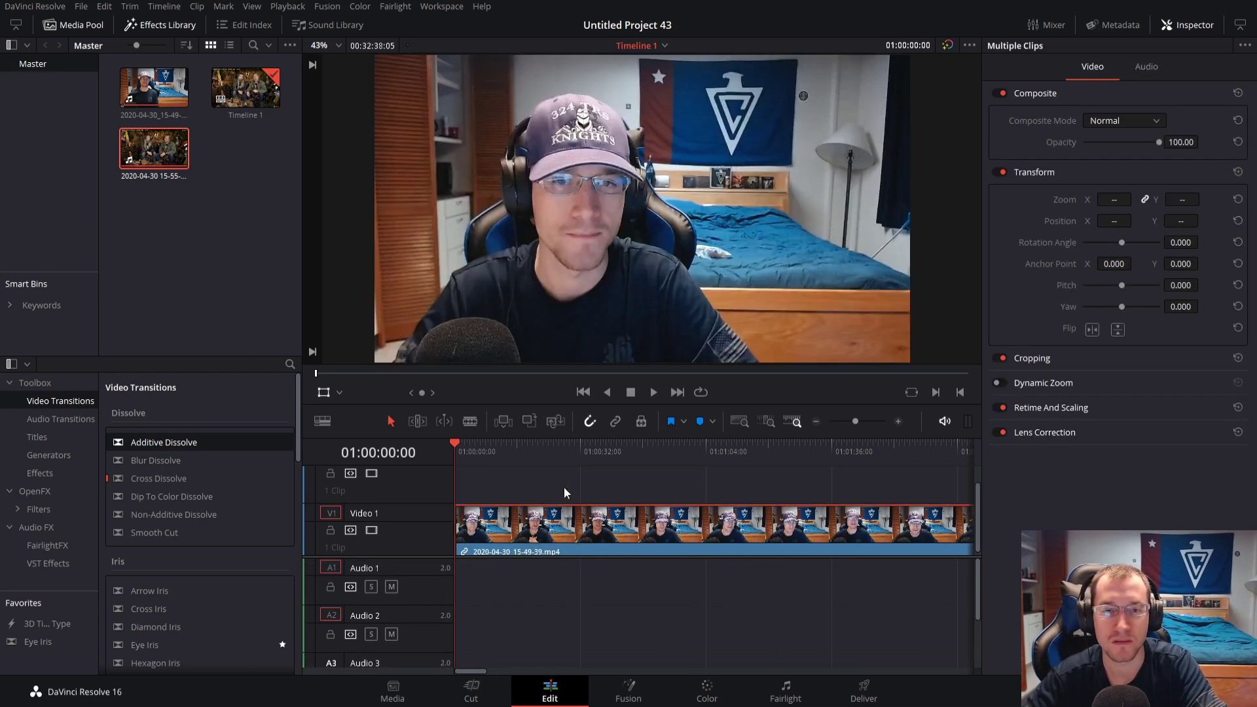
click(855, 421)
drag(855, 421, 843, 421)
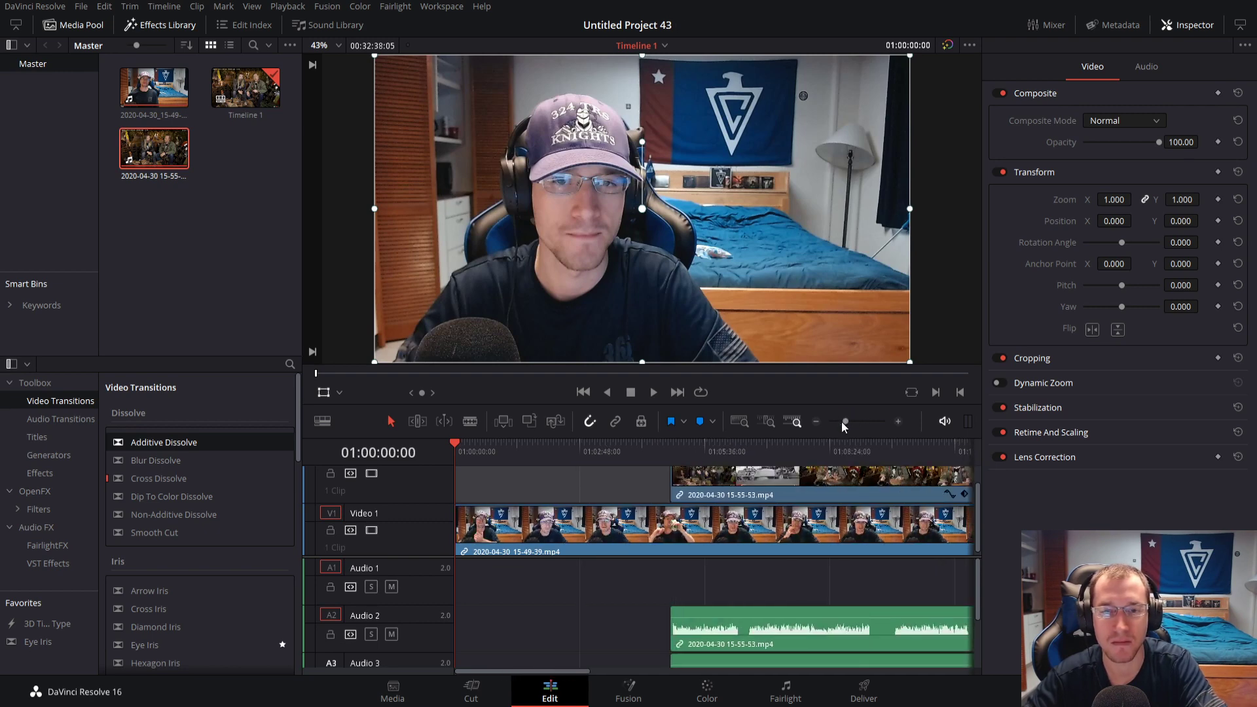
Play sections around 01:09:12 and 01:12:37, comparing the Audio 3 and Audio 4 waveforms up close
click(683, 443)
click(854, 421)
scroll(843, 618, down, 3)
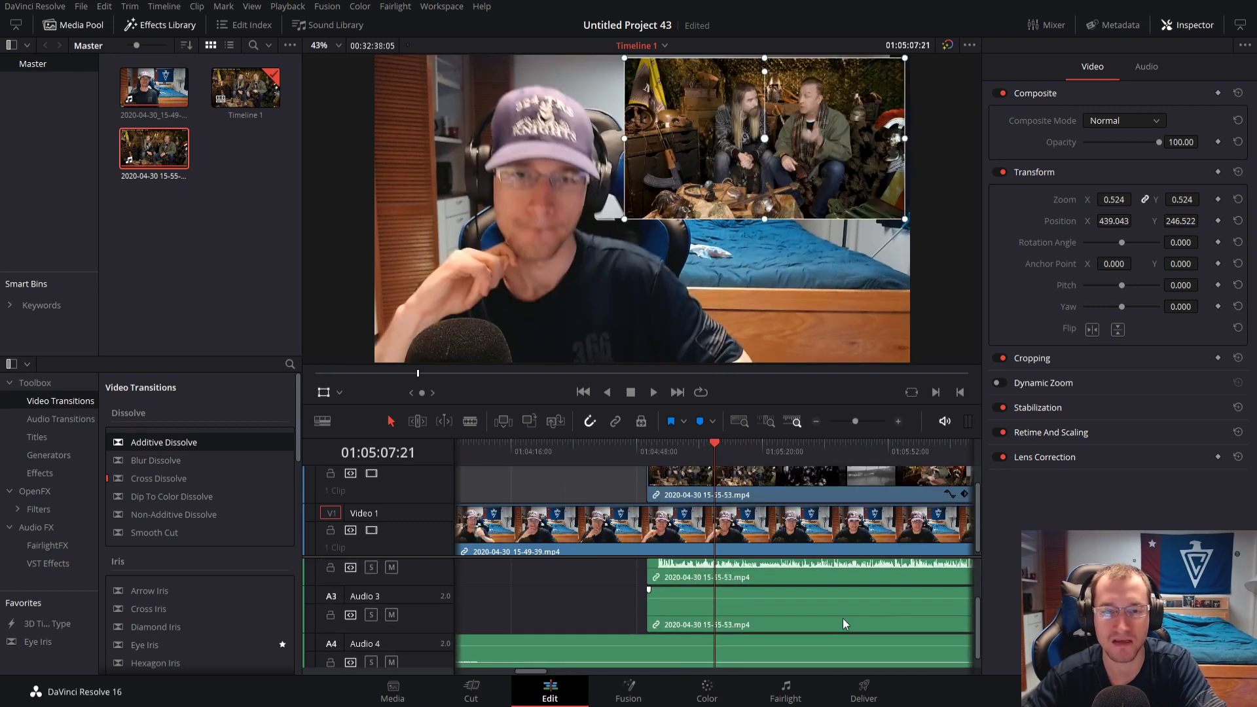
drag(854, 422, 847, 421)
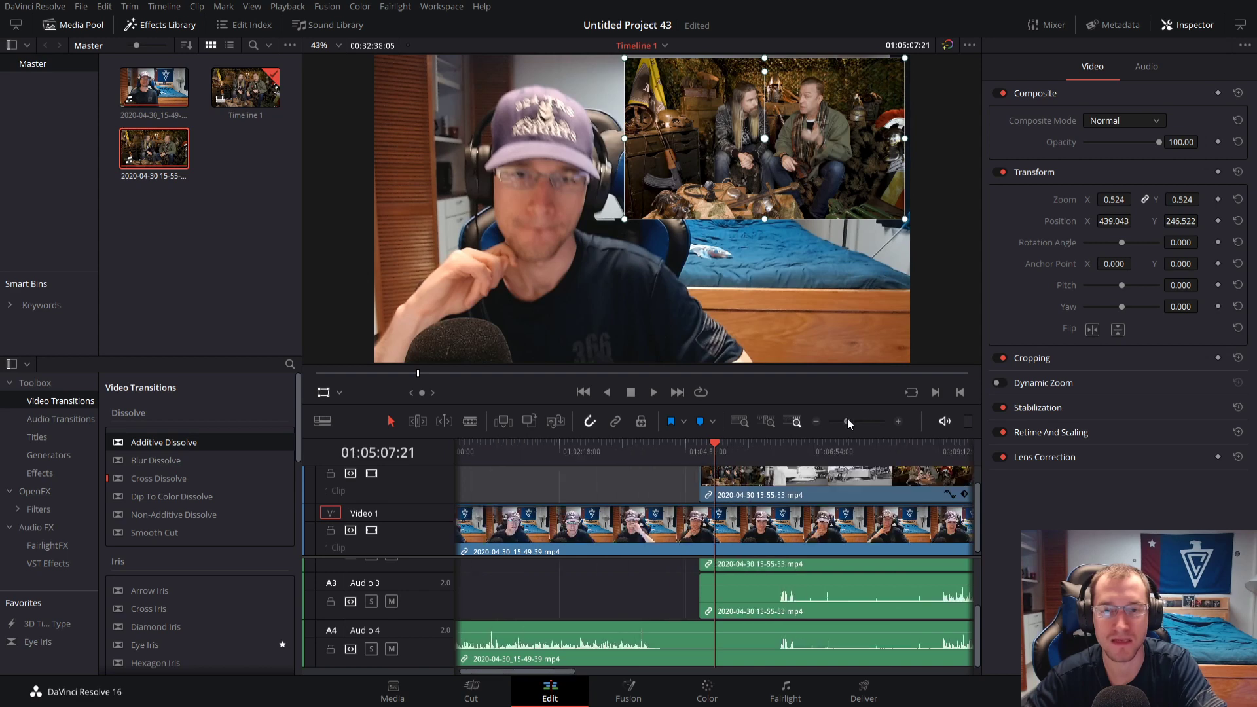
click(939, 449)
key(space)
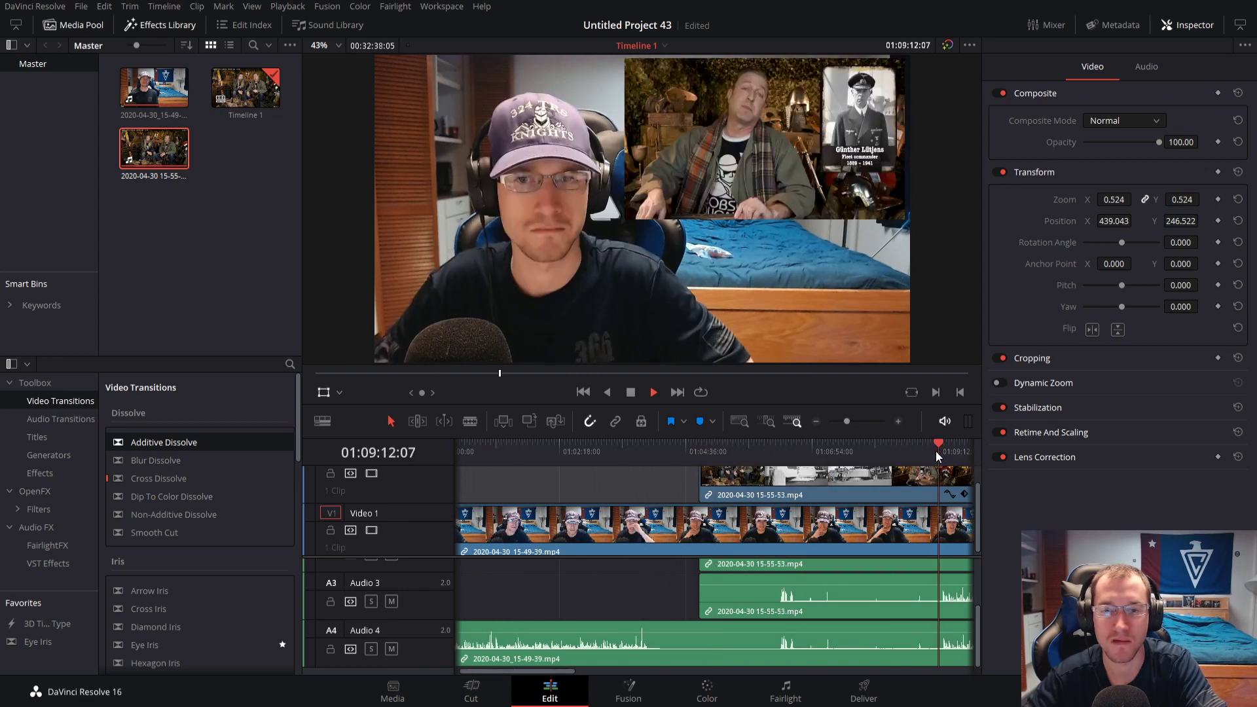
drag(851, 420, 871, 415)
click(800, 452)
key(space)
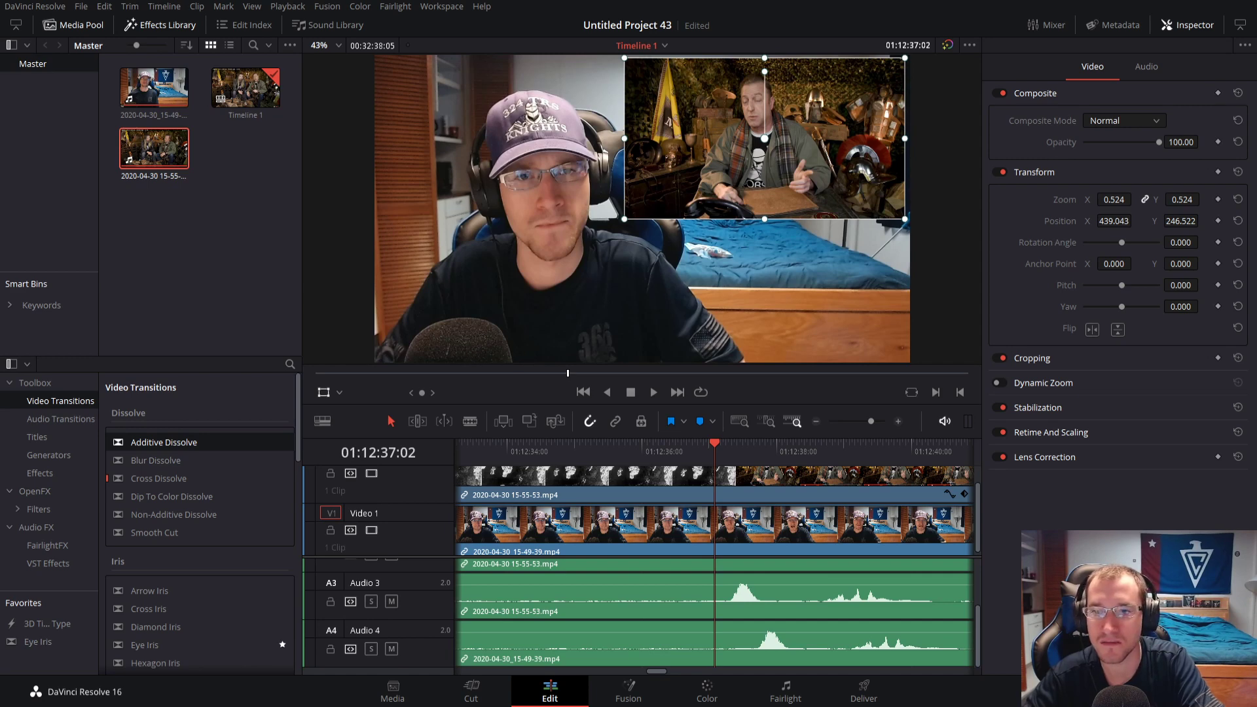
click(775, 639)
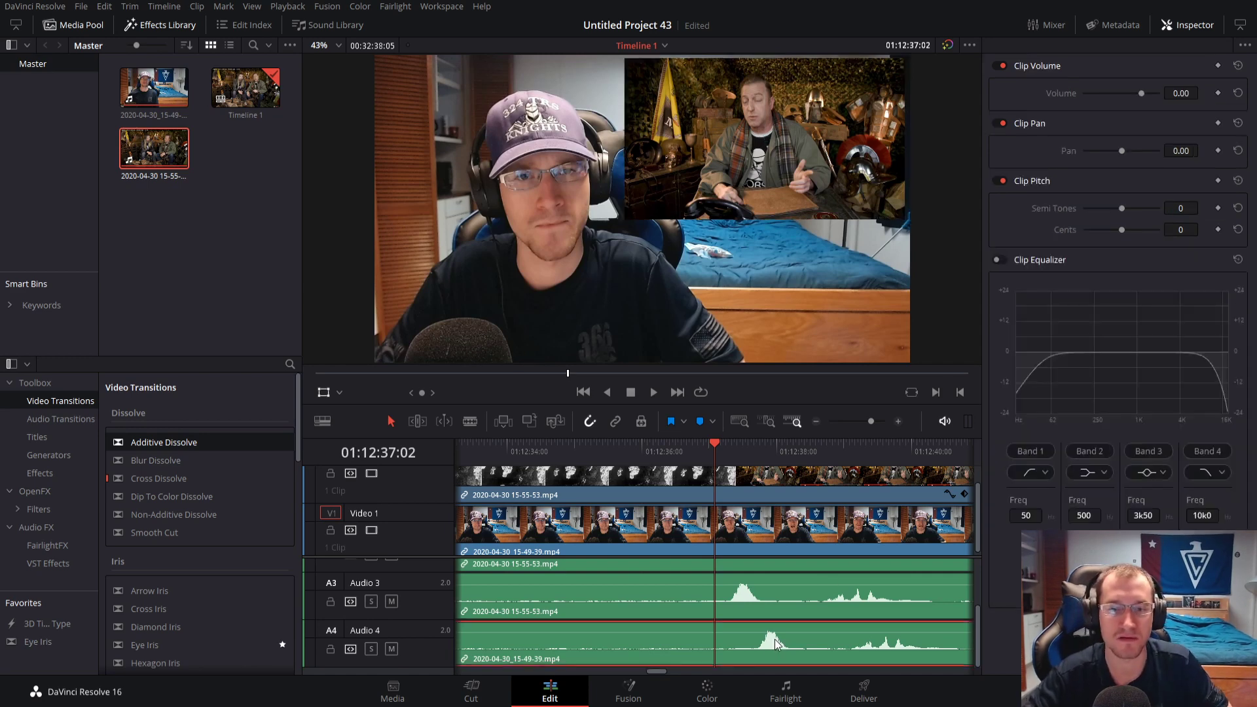
ctrl+click(806, 529)
click(812, 650)
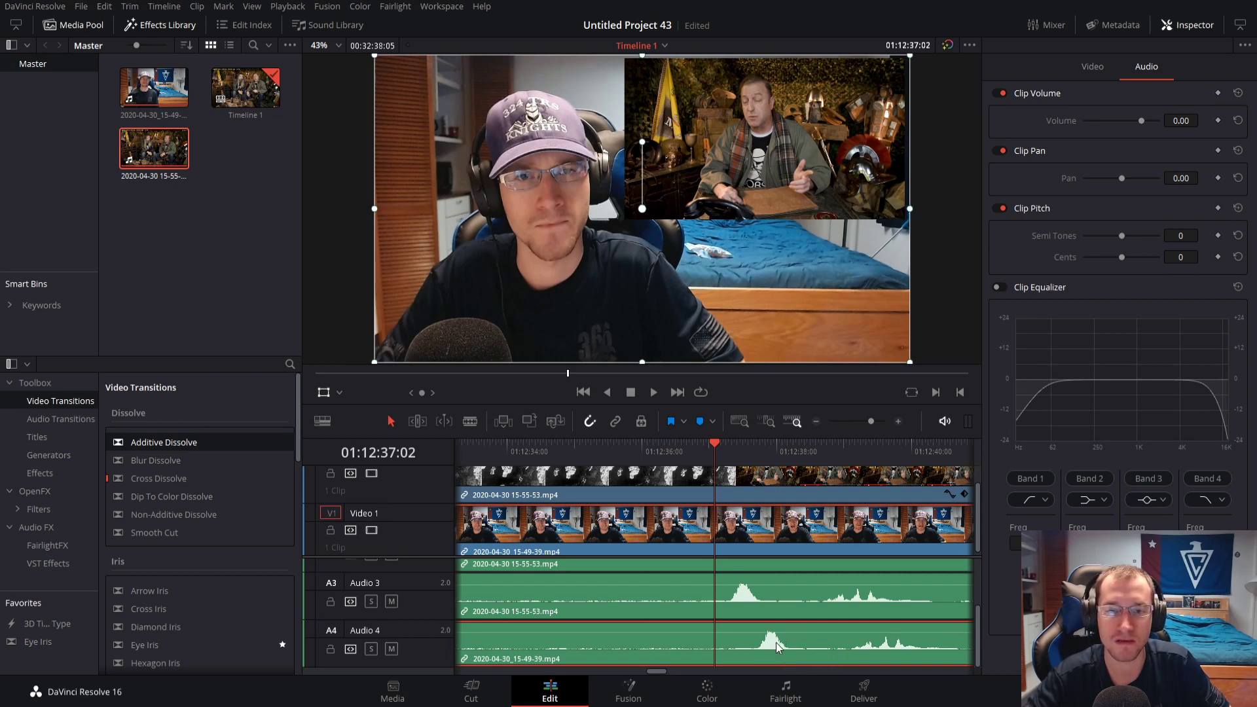
ctrl+click(753, 597)
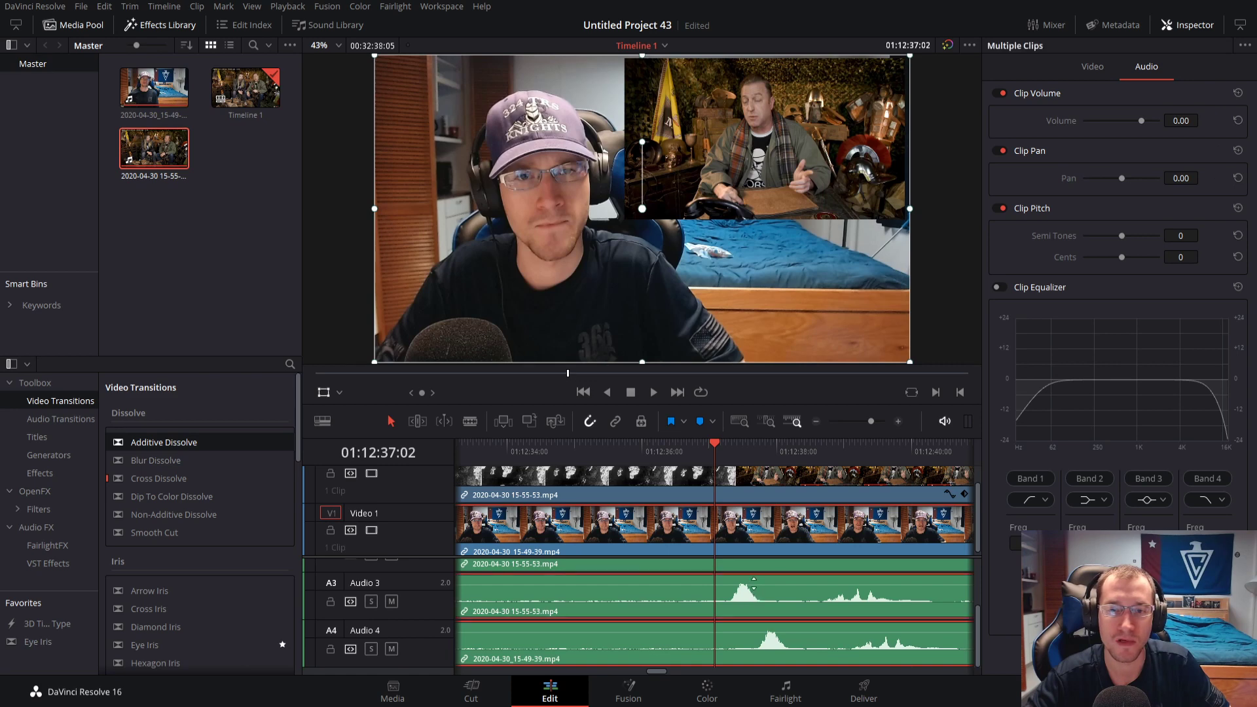
ctrl+click(771, 482)
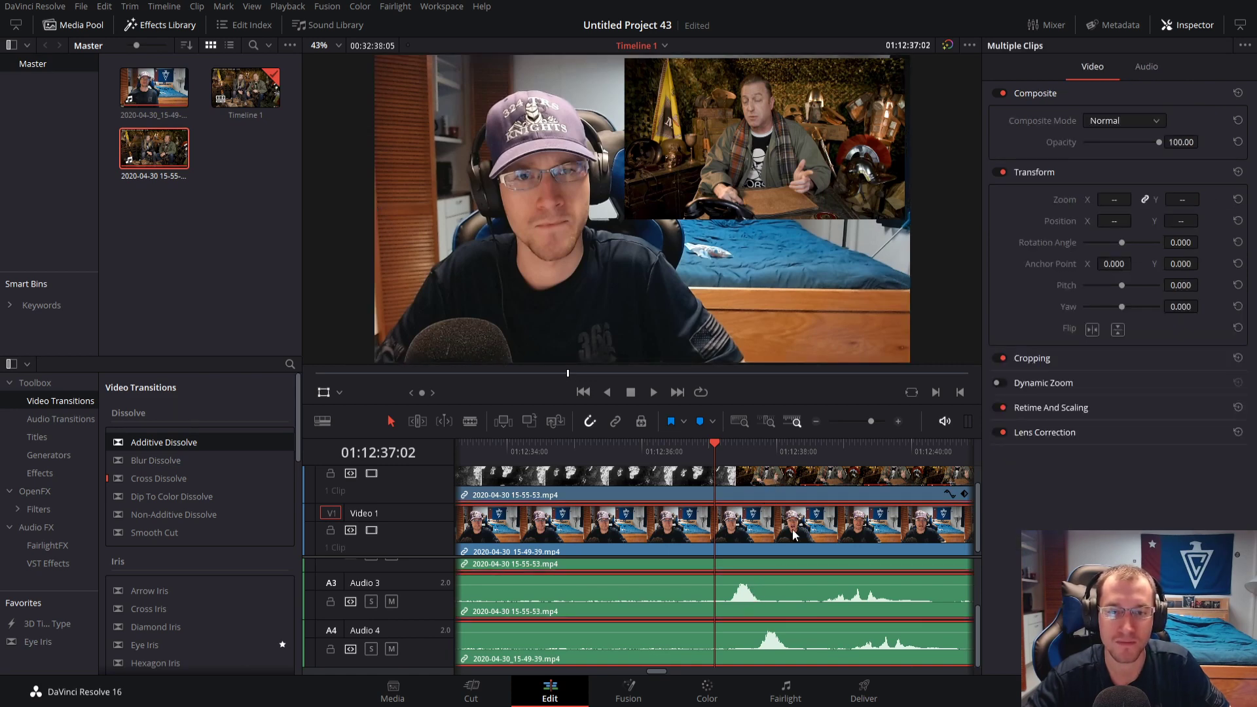
click(808, 547)
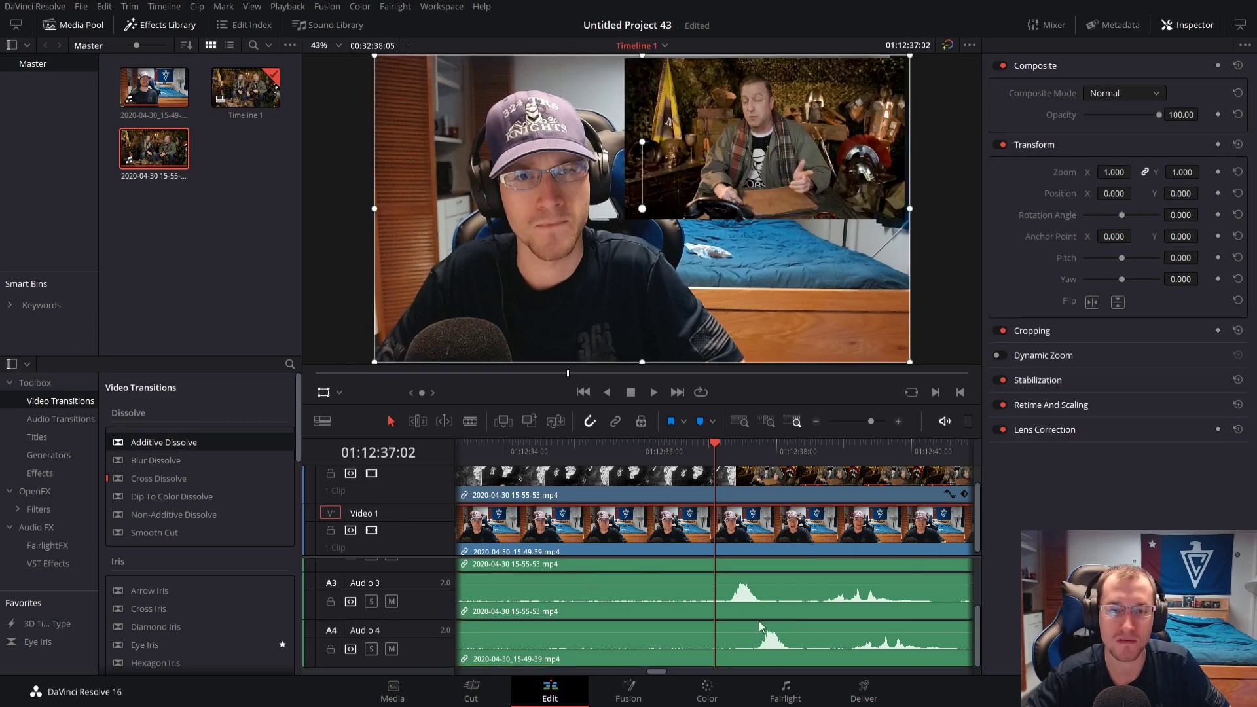
Move the overlay clip with its two audio tracks about 10 frames later, aligning its Audio 3 peaks with Audio 4
click(757, 601)
ctrl+click(760, 568)
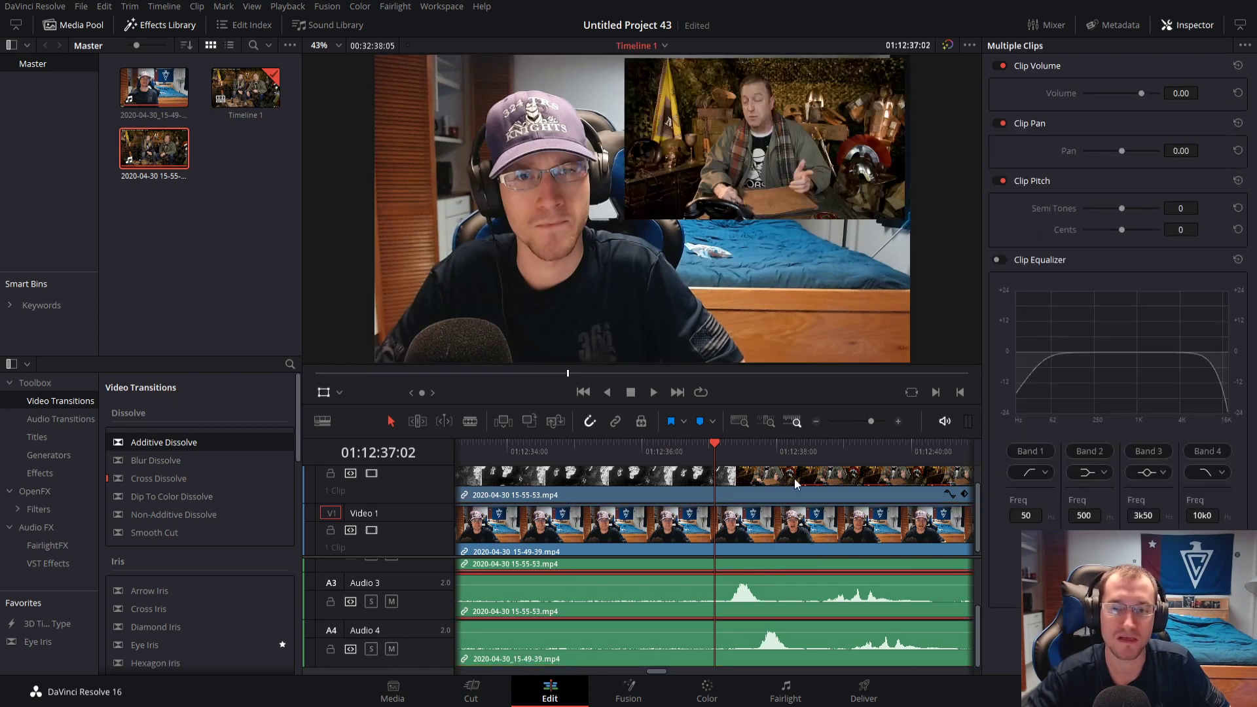
ctrl+click(795, 478)
drag(768, 594, 796, 602)
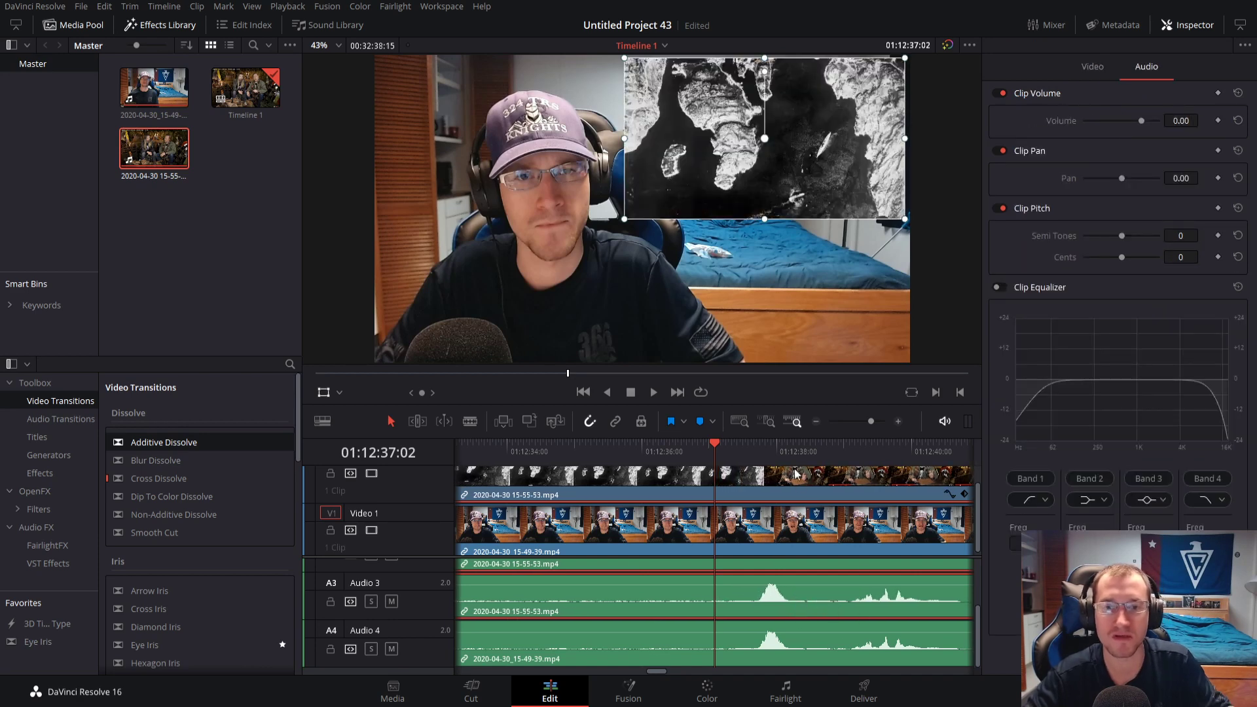
Play from 01:12:37 to check the alignment, then deselect the clips and save the project
key(space)
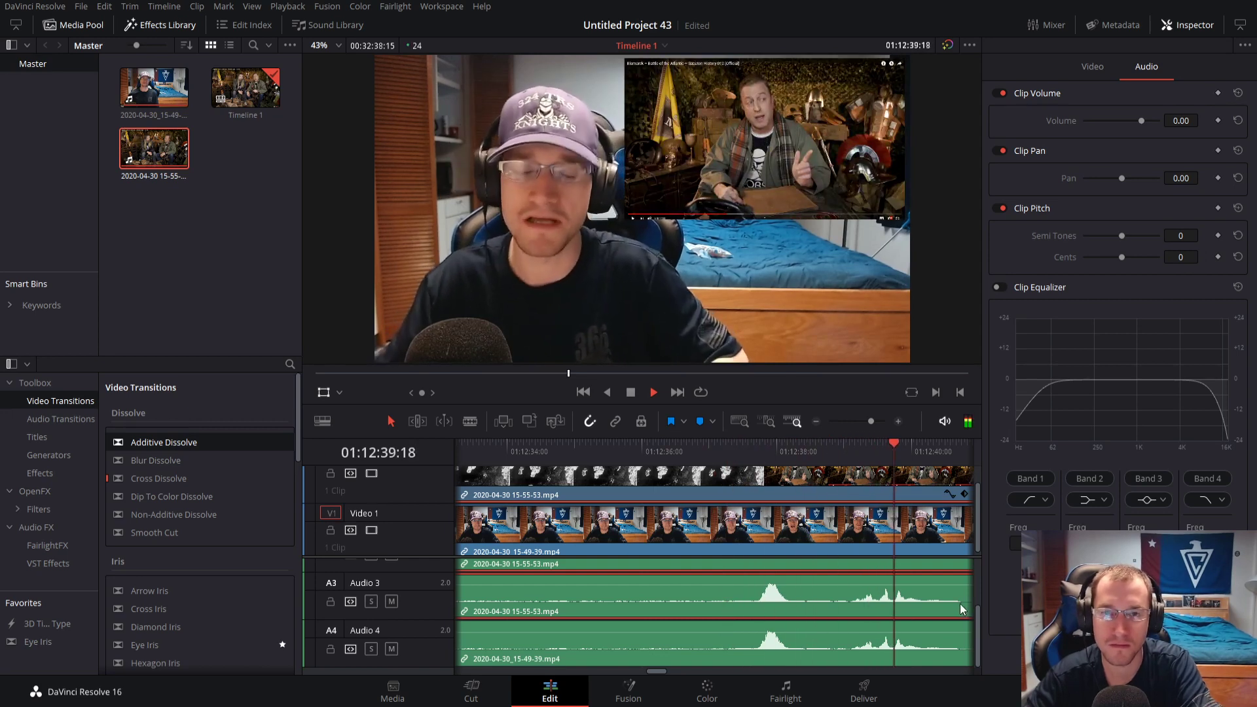
drag(862, 422, 839, 423)
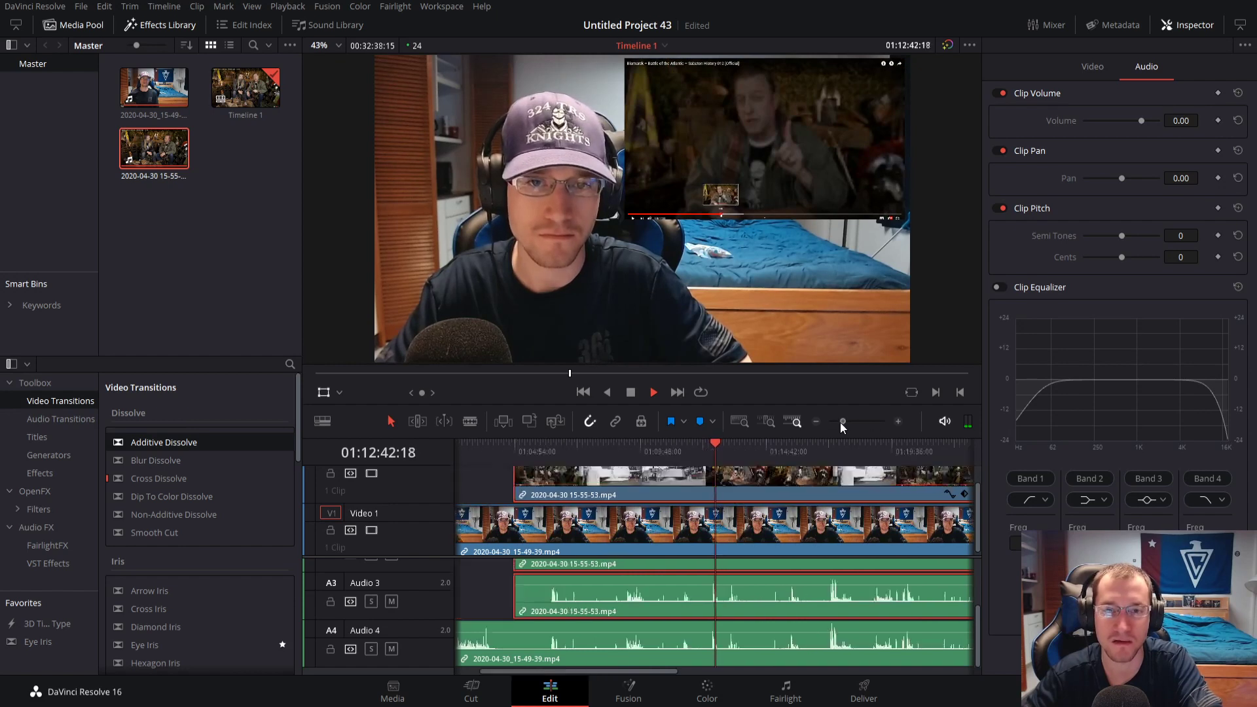
key(space)
click(496, 598)
key(ctrl+s)
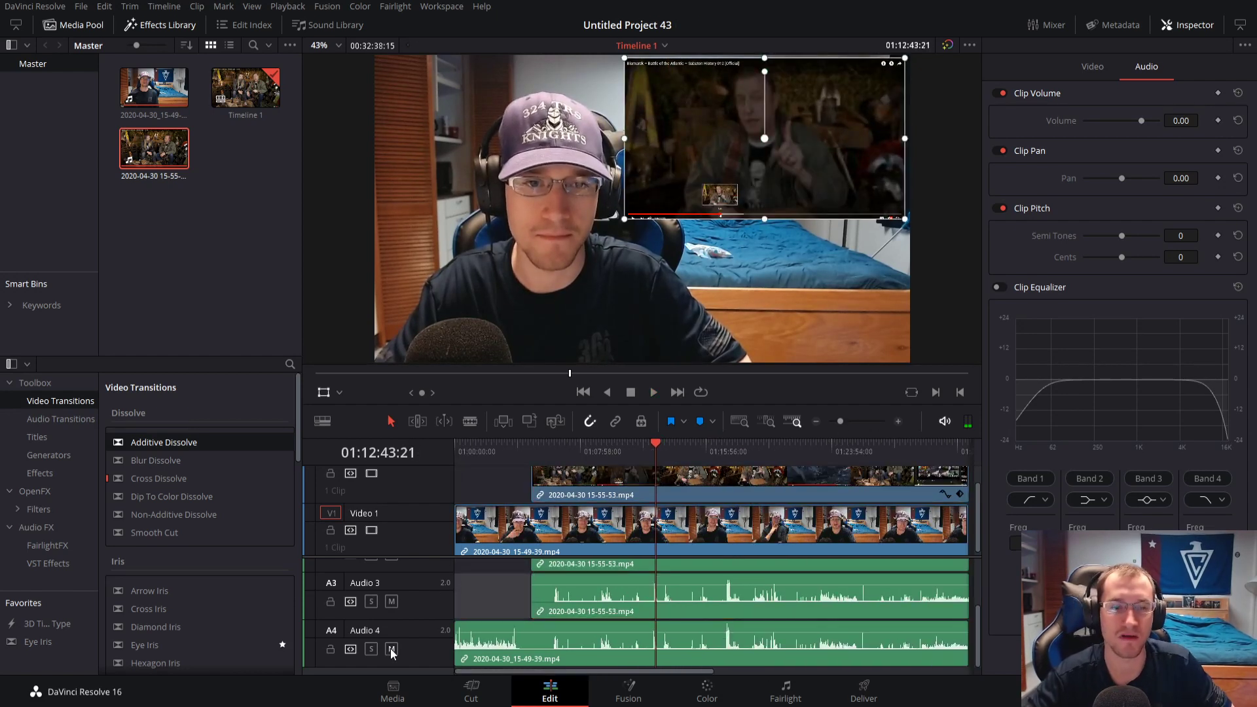
Mute Audio 3 and play around 01:01:50 and 01:17:21 to hear the webcam audio alone
click(392, 601)
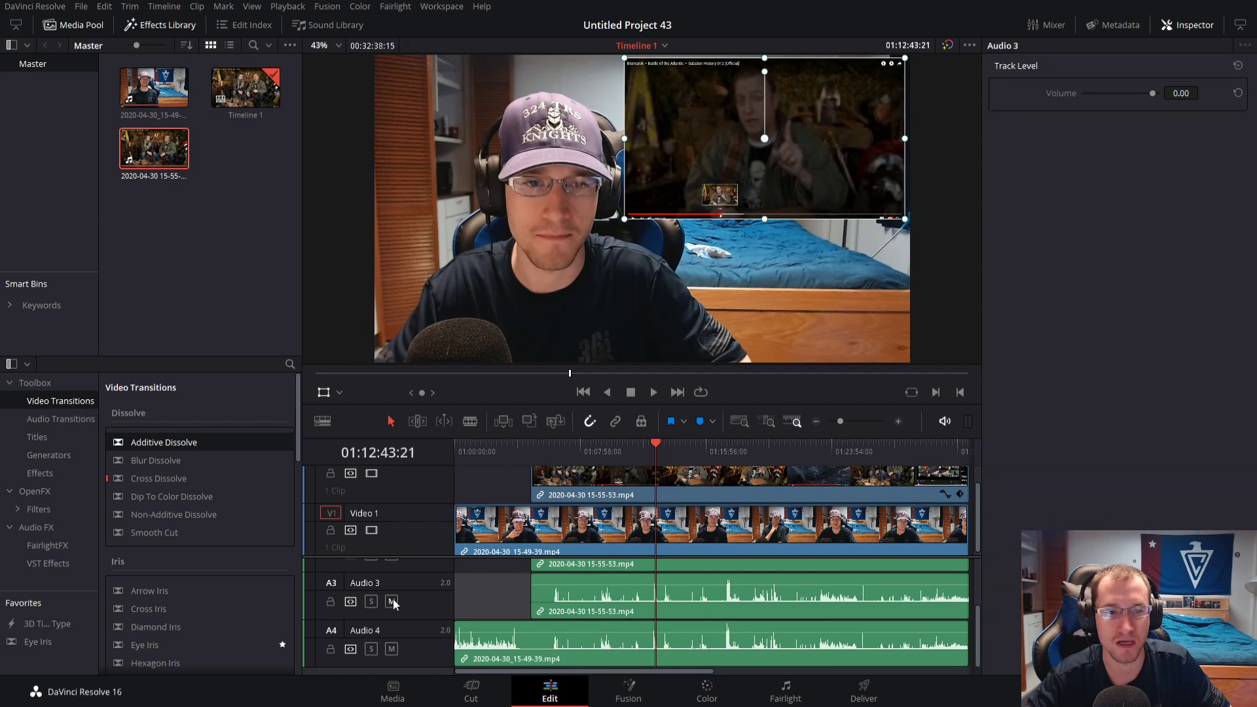
click(466, 457)
click(483, 457)
key(space)
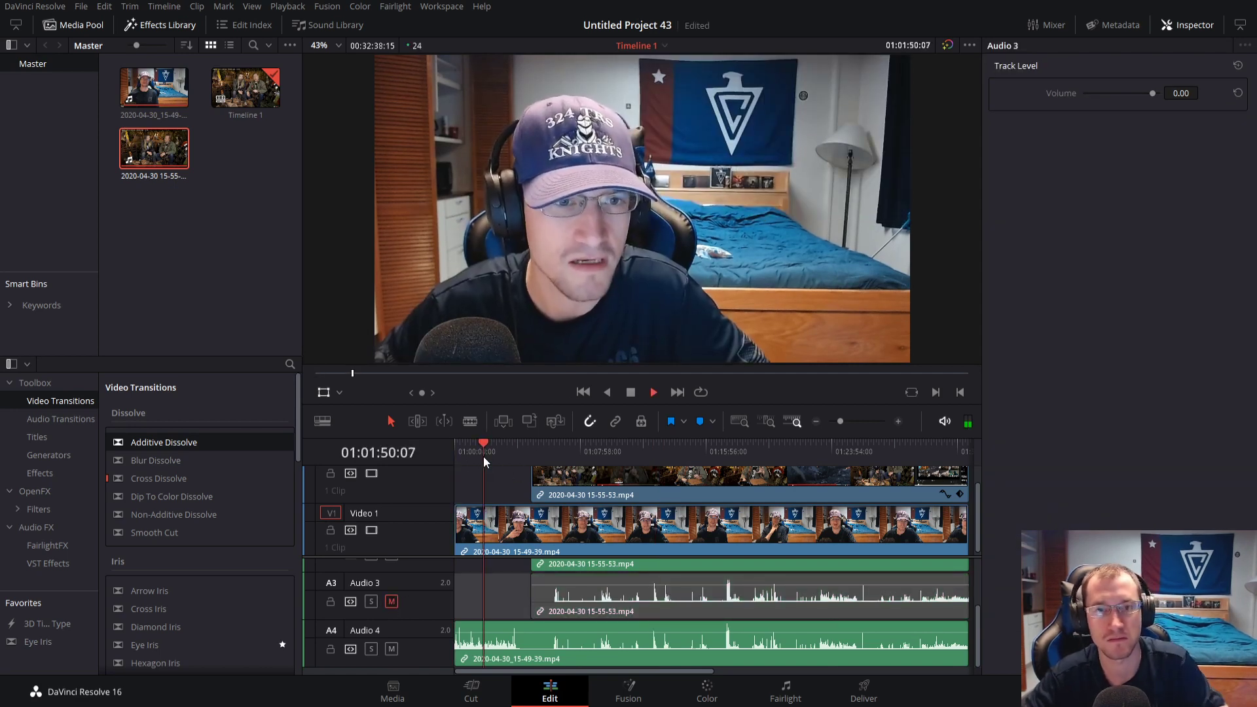
click(728, 458)
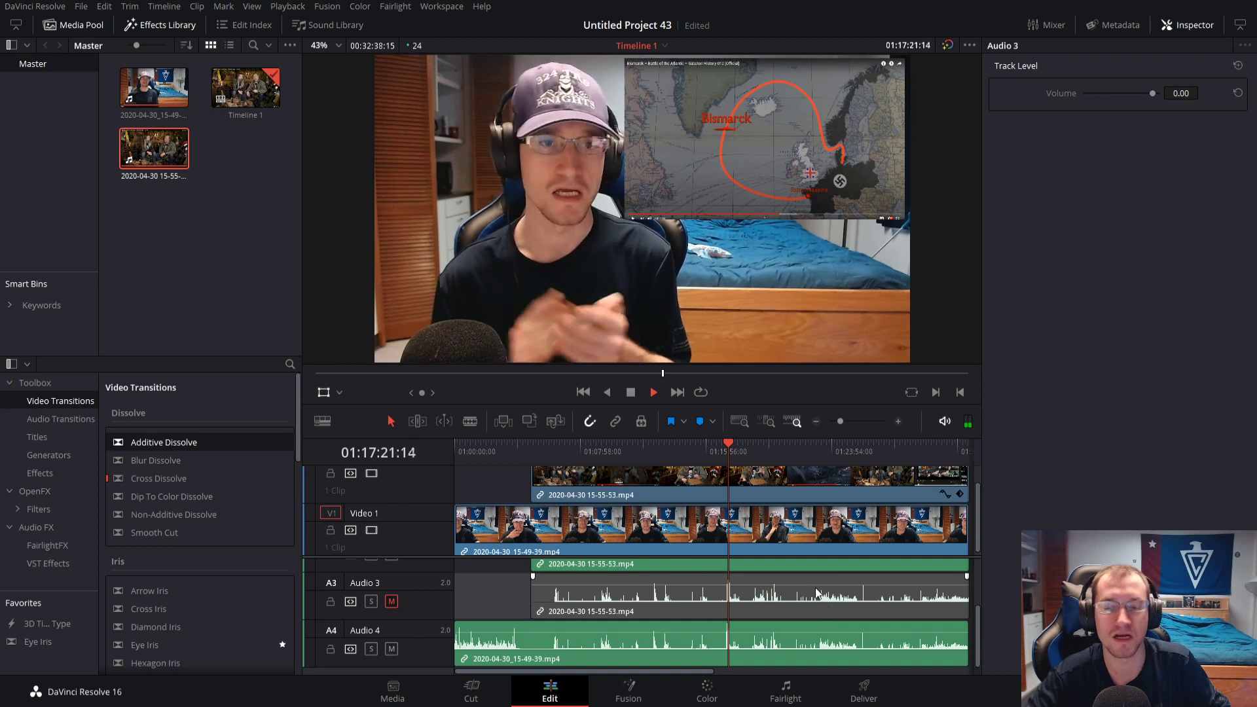
key(space)
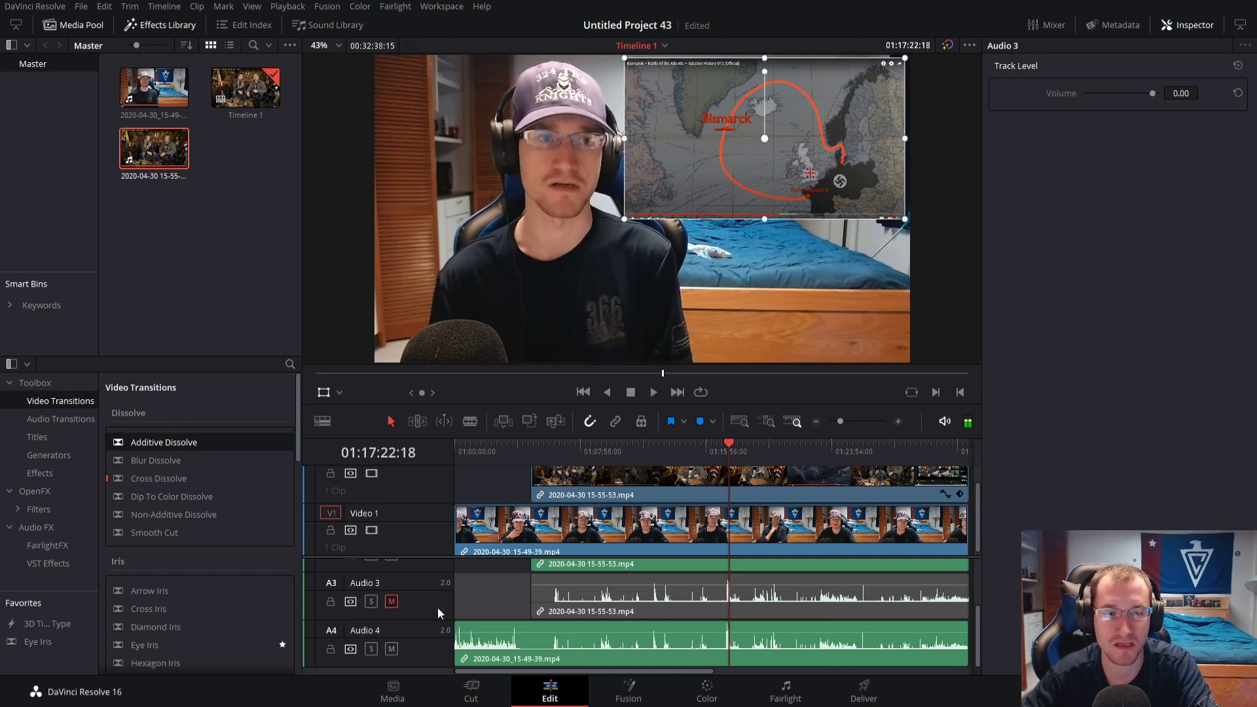
Unmute Audio 3, mute Audio 4 instead, and play around 01:17:13 to hear the overlay audio
click(392, 601)
click(392, 649)
drag(725, 454, 725, 456)
key(space)
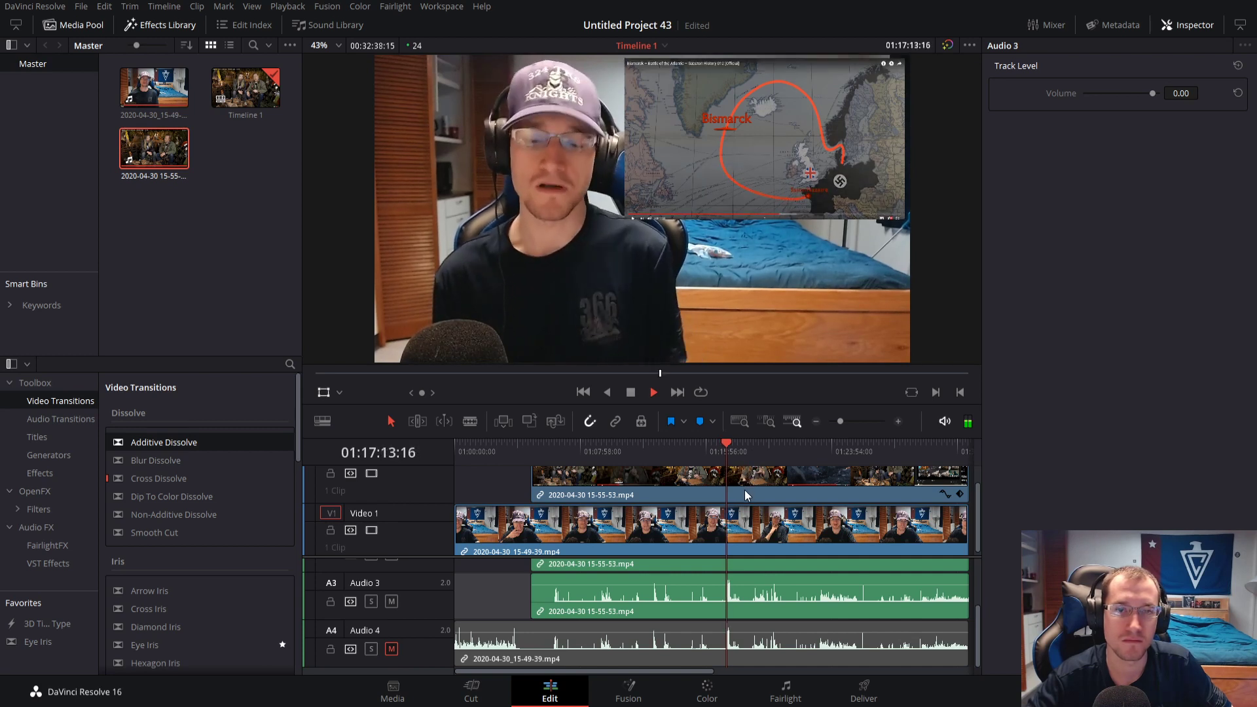
click(732, 522)
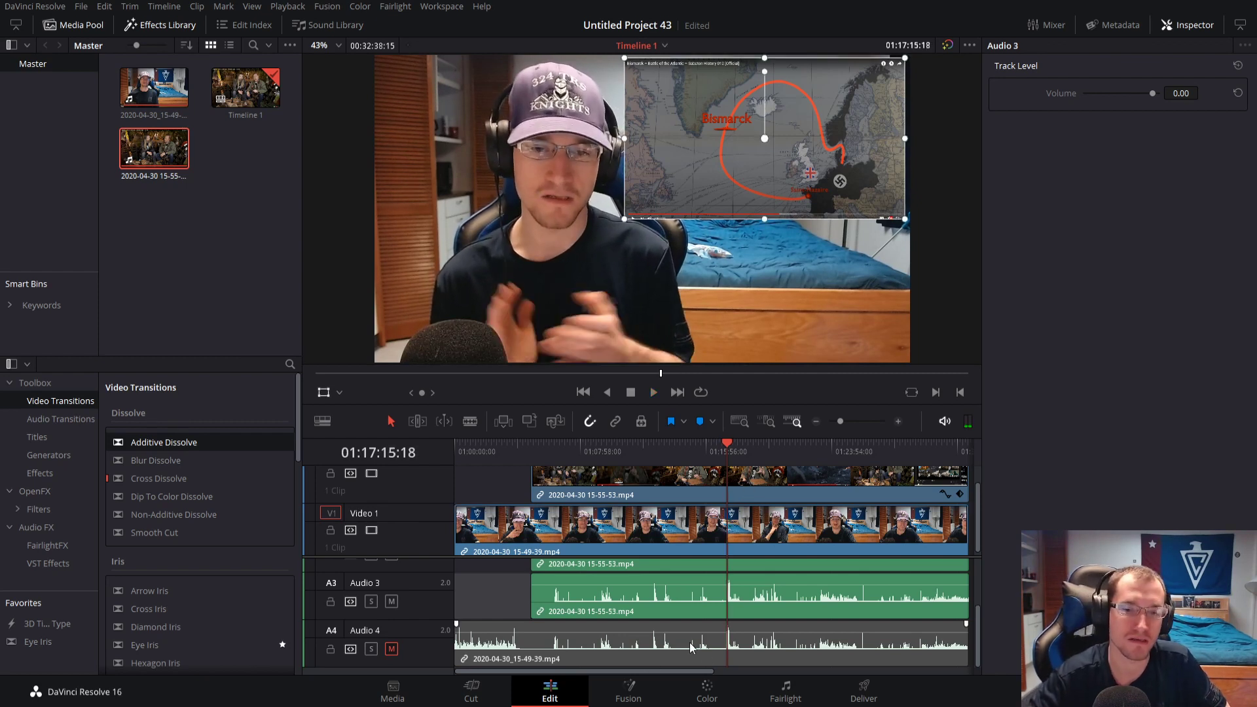
click(721, 648)
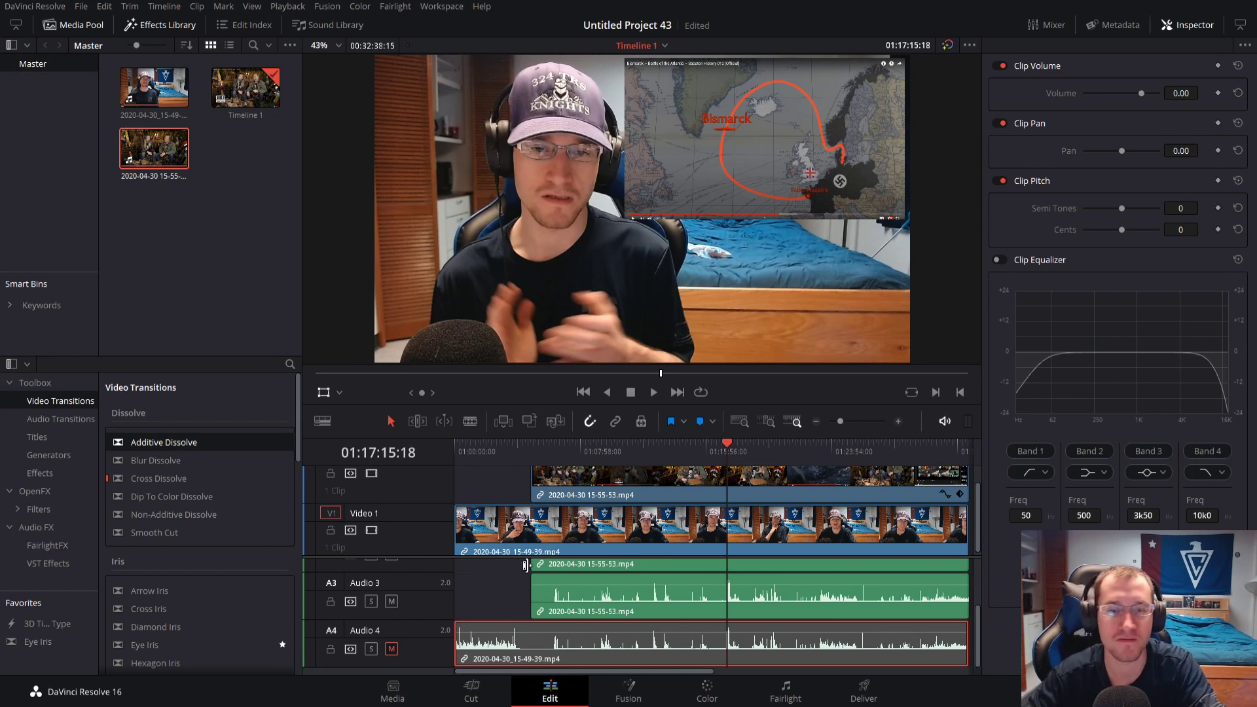
click(528, 565)
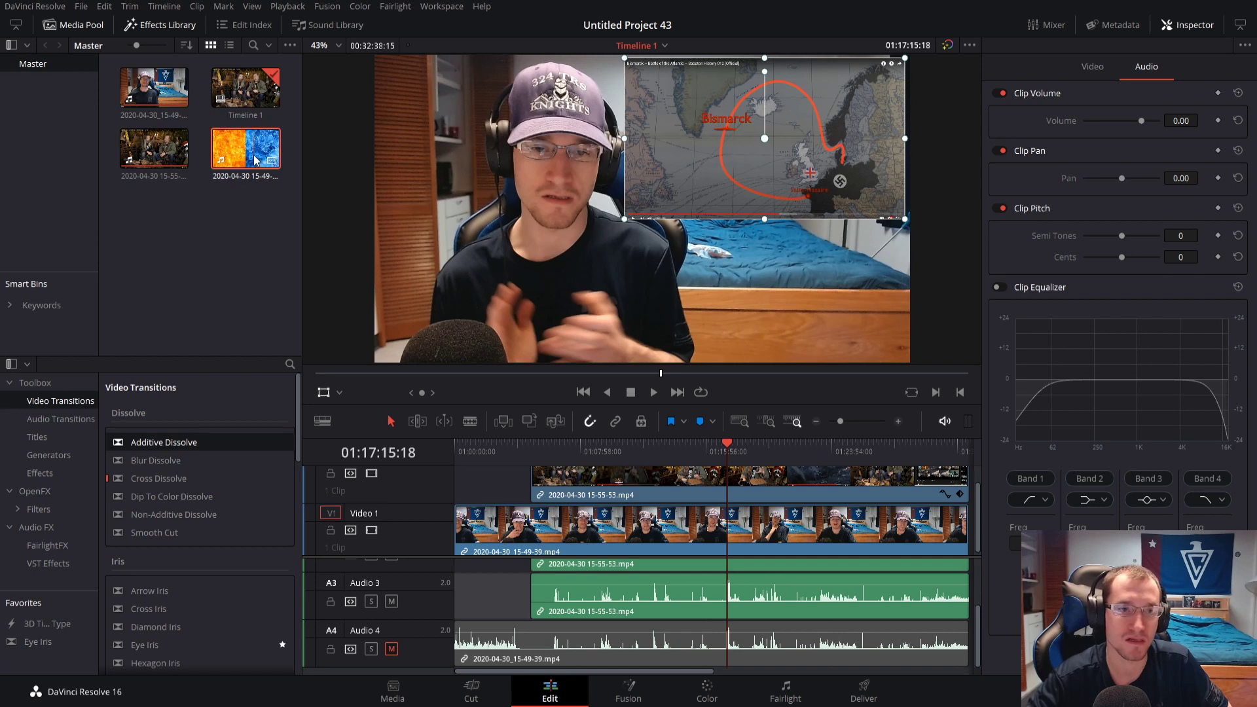
drag(254, 160, 486, 495)
drag(189, 196, 115, 139)
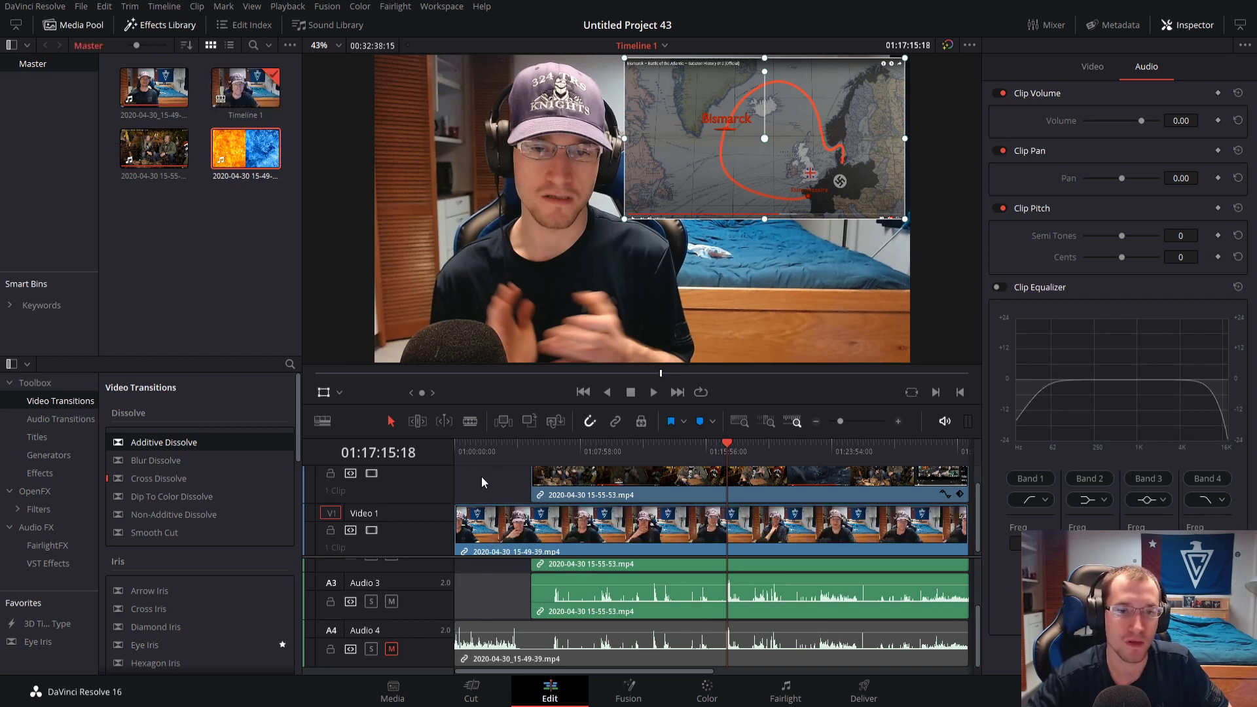
Play from 01:02:11 with Audio 4 muted to check for sound before the overlay starts
click(489, 459)
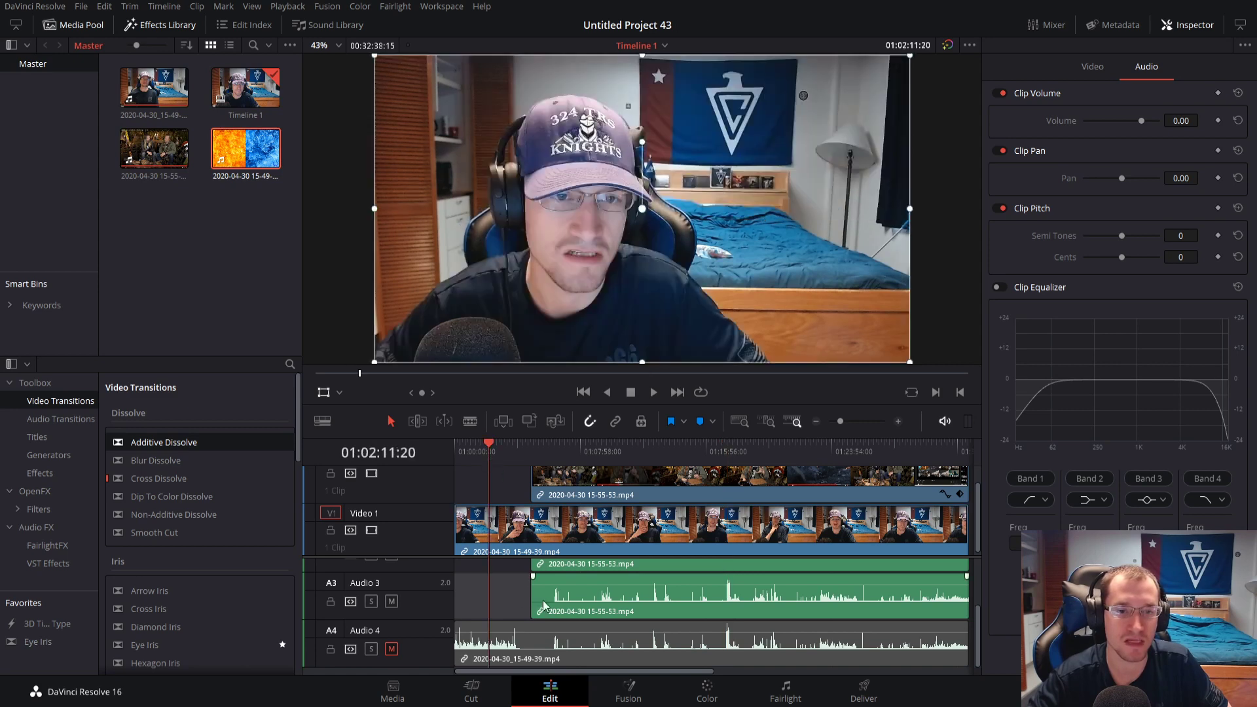
key(space)
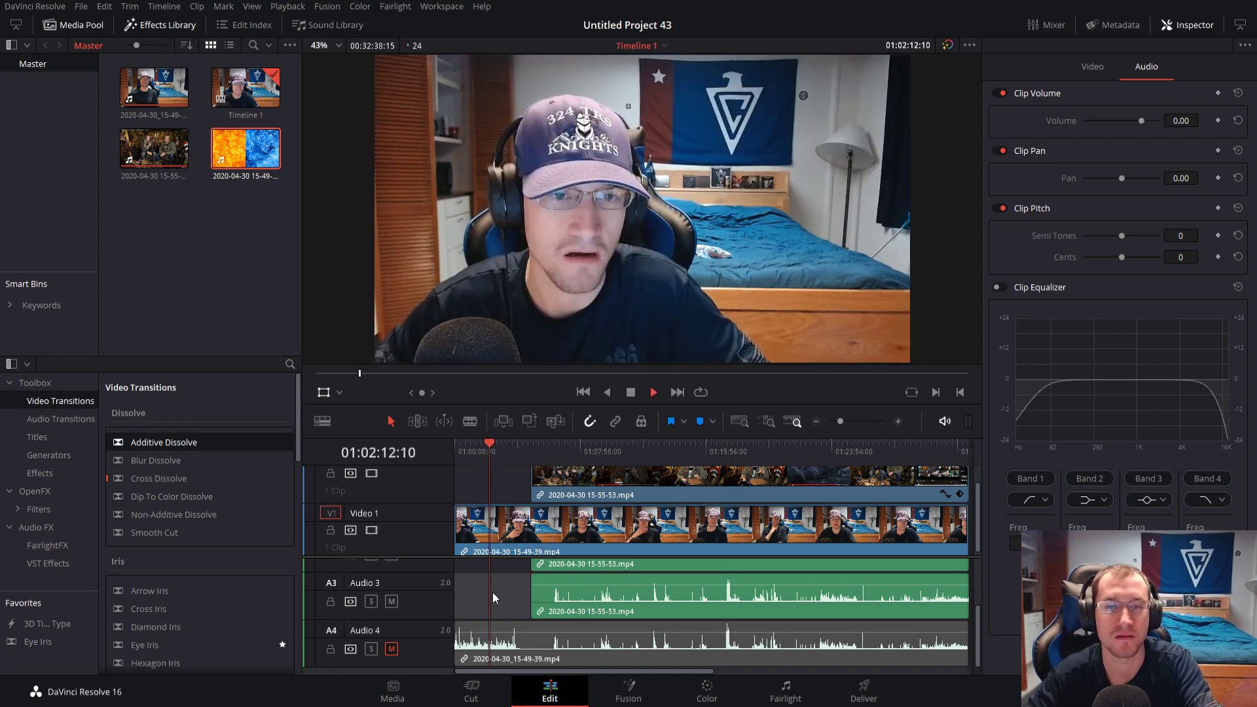
click(482, 552)
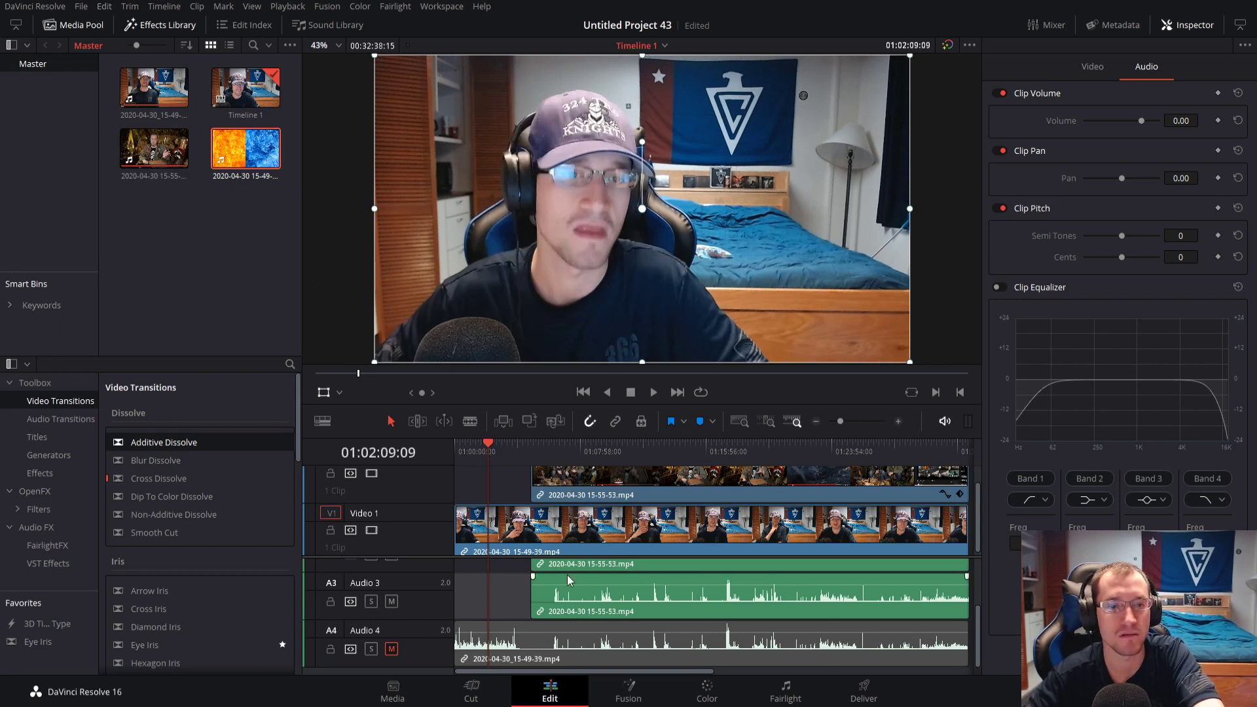
Examine the start of the overlay's audio tracks and play around 01:06:14 to hear them with Audio 4 muted
click(537, 603)
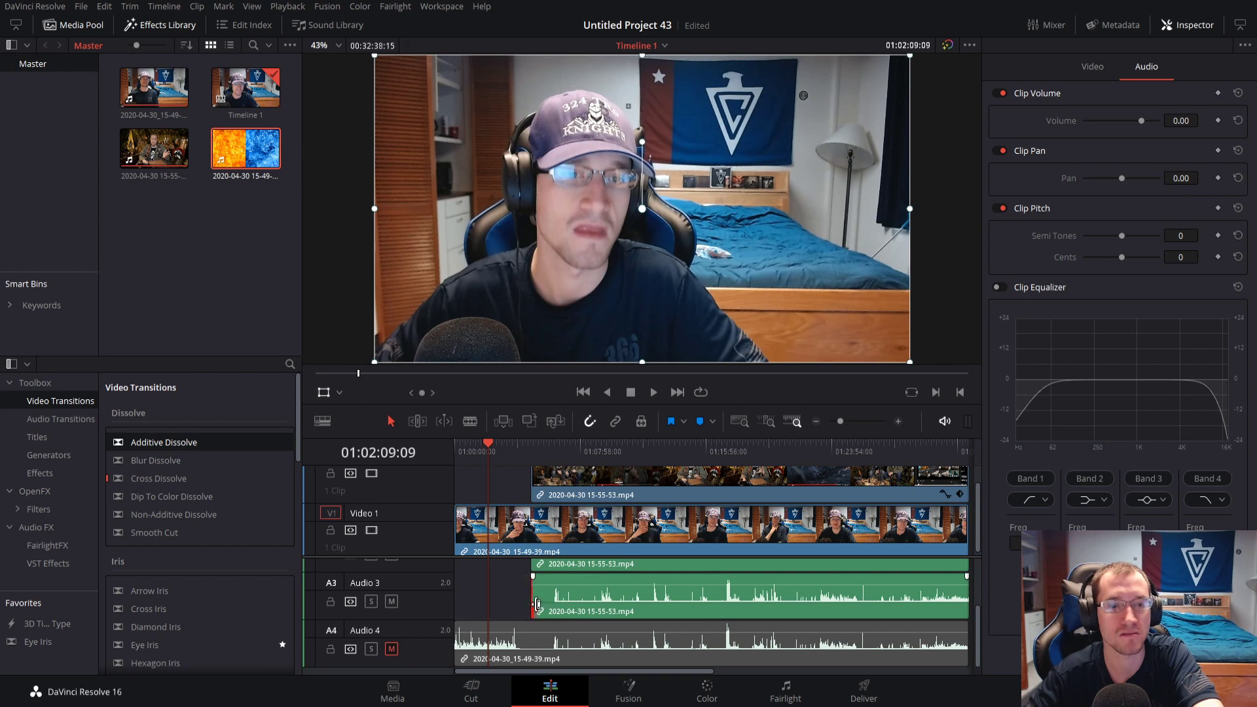
scroll(538, 576, up, 1)
click(532, 578)
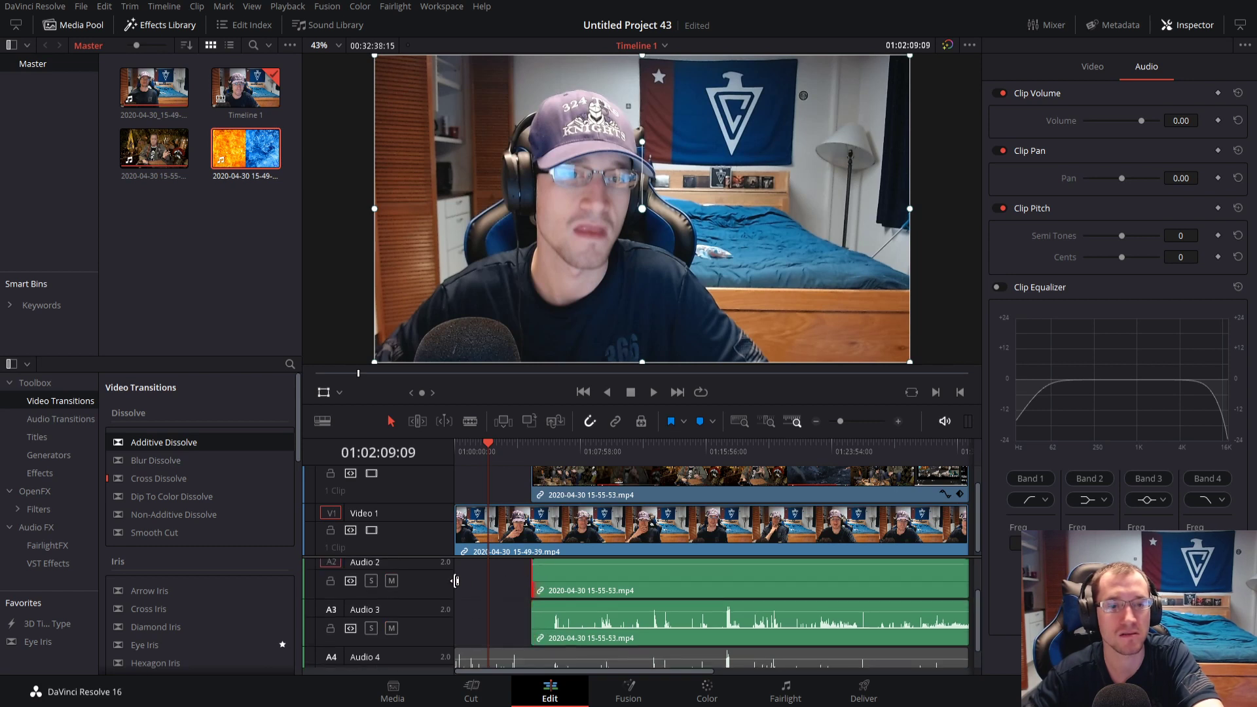
click(558, 455)
key(space)
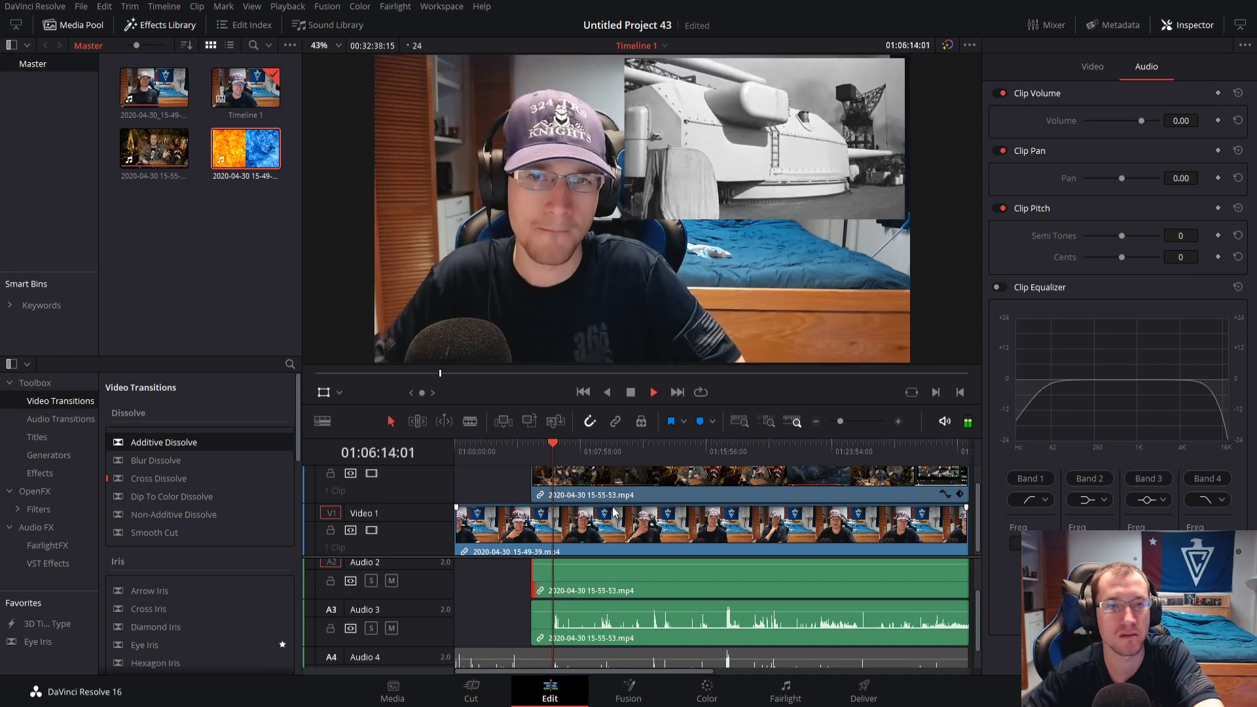
key(space)
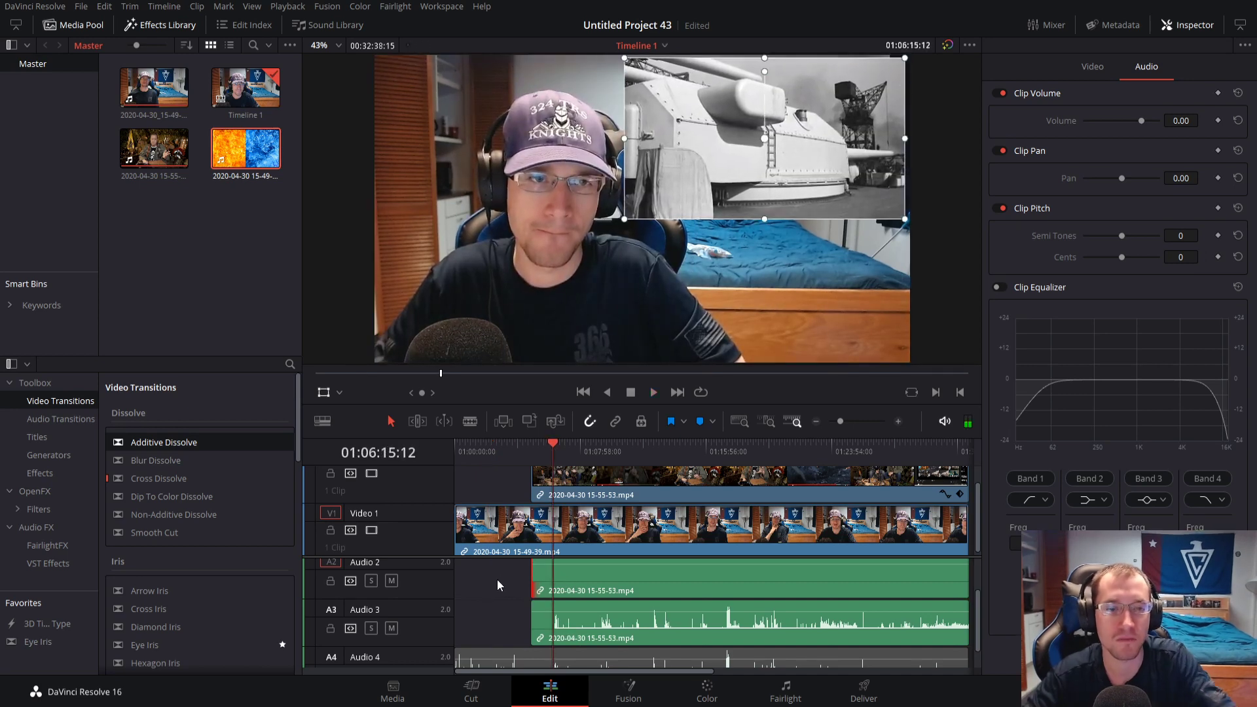
scroll(504, 592, down, 1)
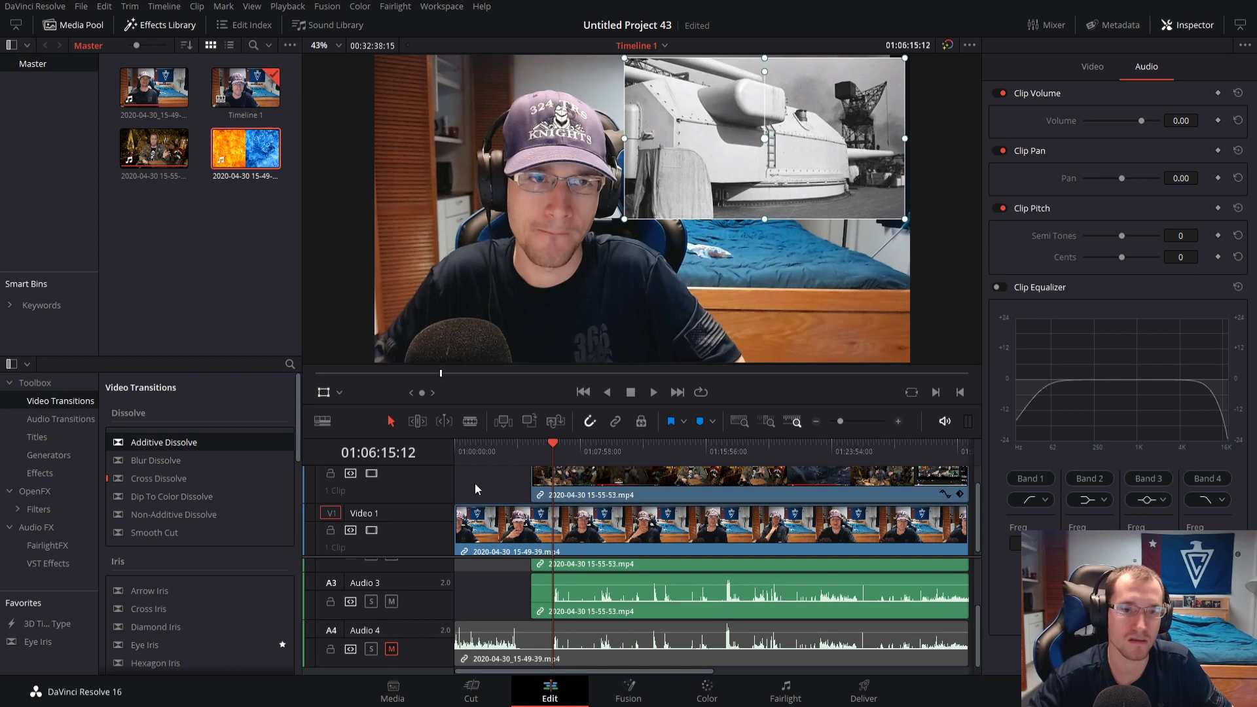
Unmute Audio 4 and play from 01:01:51:23 to hear the webcam audio before the overlay
click(484, 450)
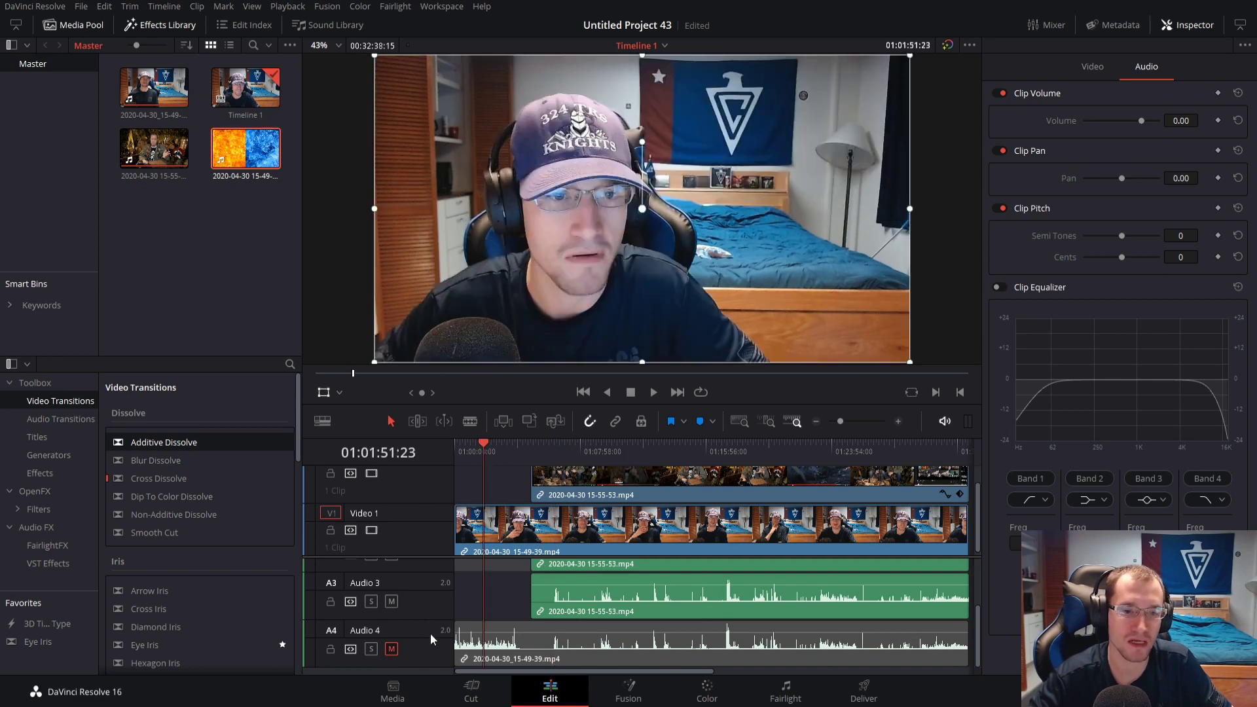
click(387, 649)
key(space)
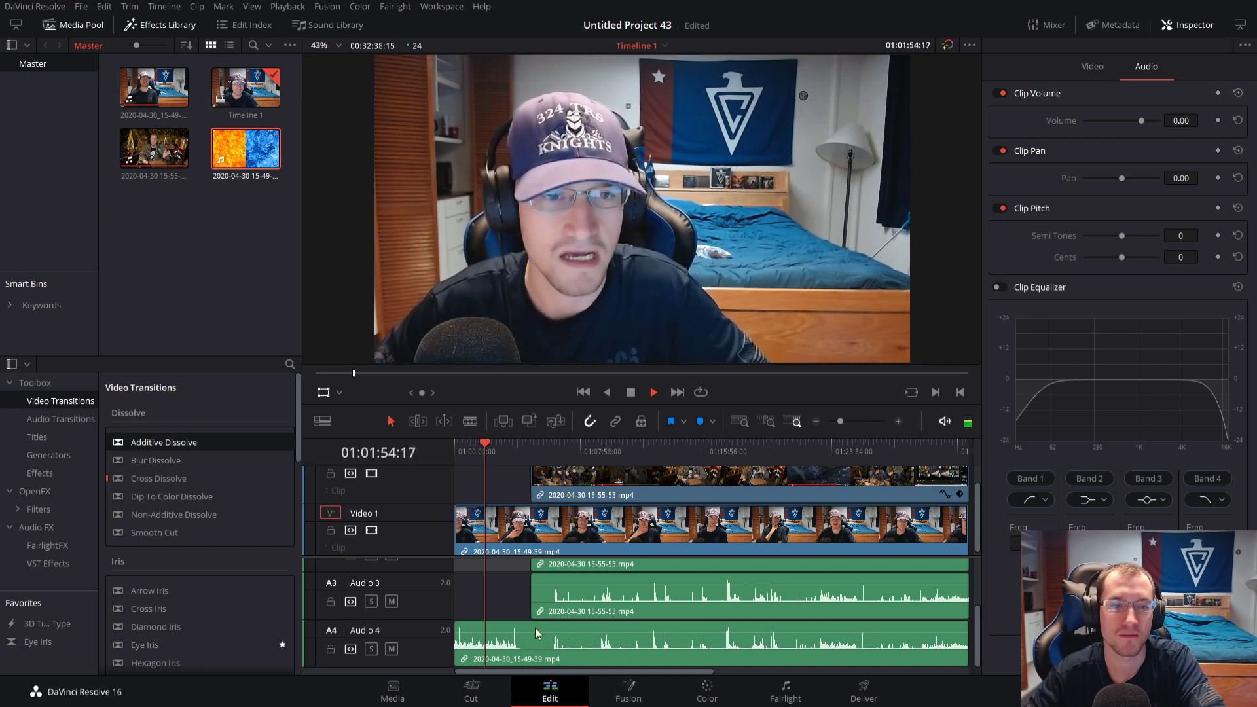
Split the Audio 4 clip where the overlay begins, at 01:04:51:03, and select its first segment
click(515, 458)
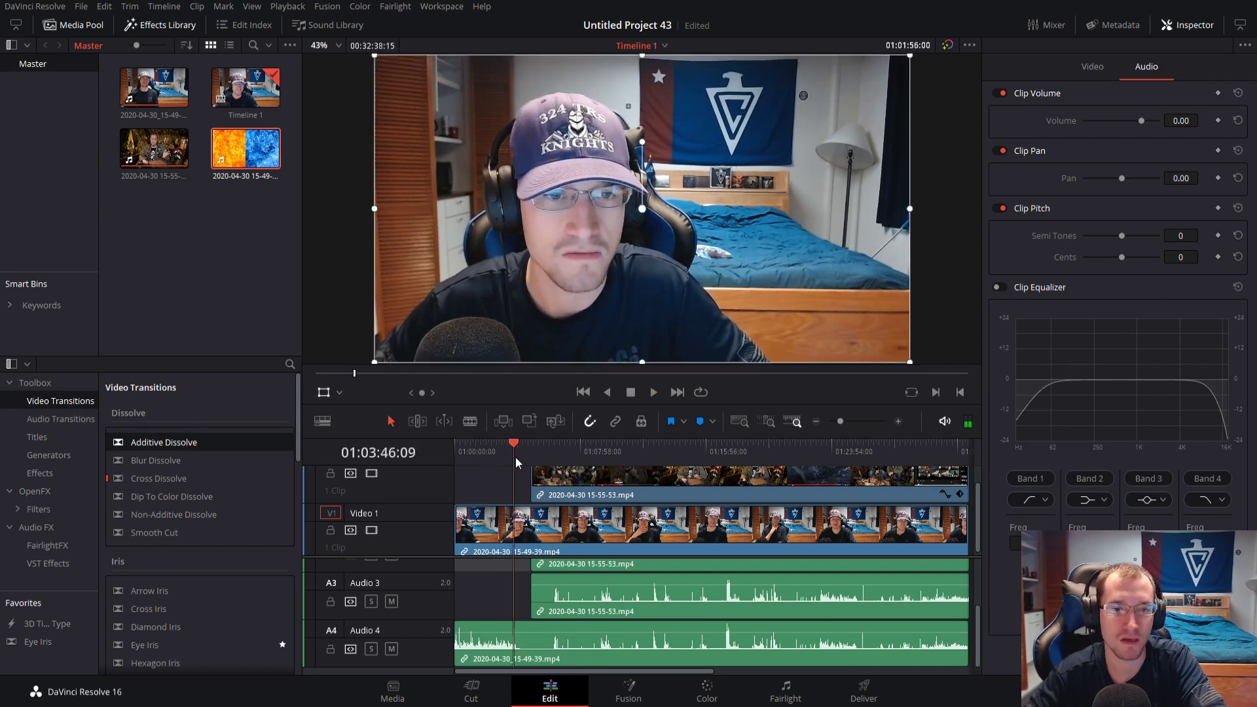
drag(516, 462, 522, 457)
key(ctrl+b)
click(521, 648)
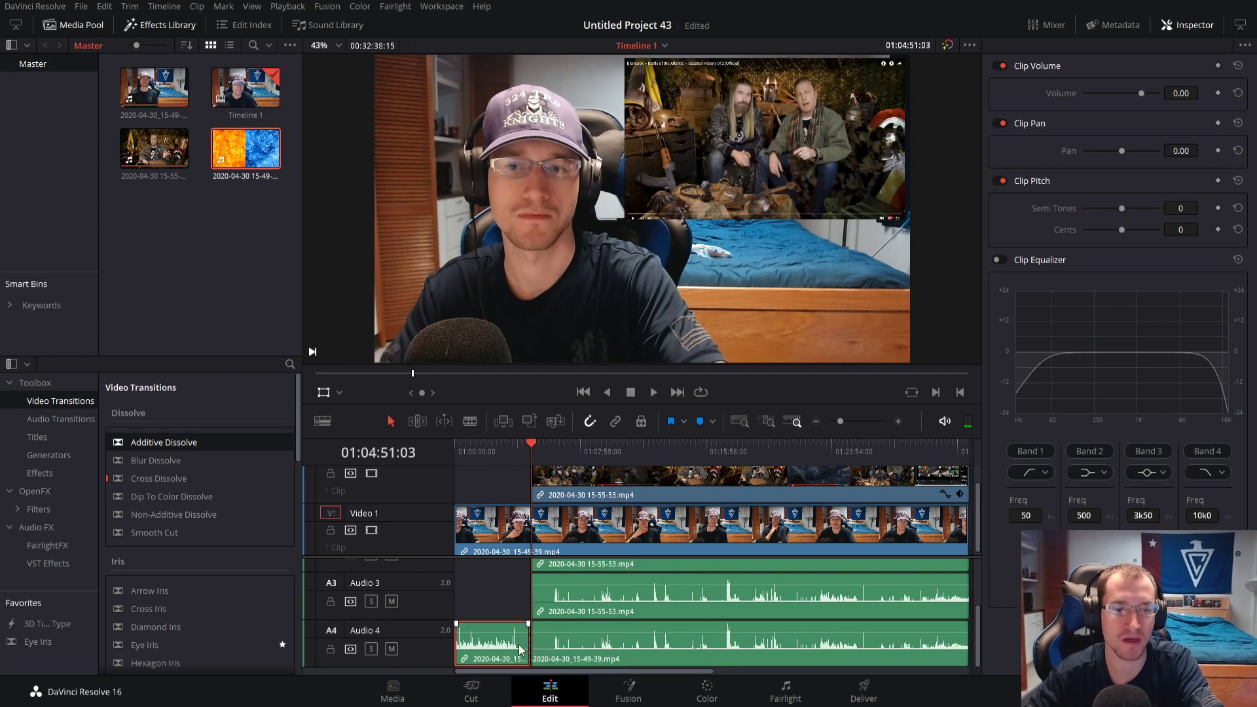
Apply the ReaFir (ReaPlugs Edition) VST effect to the Audio 4 segment before the overlay
scroll(173, 592, down, 5)
click(36, 527)
scroll(167, 580, down, 2)
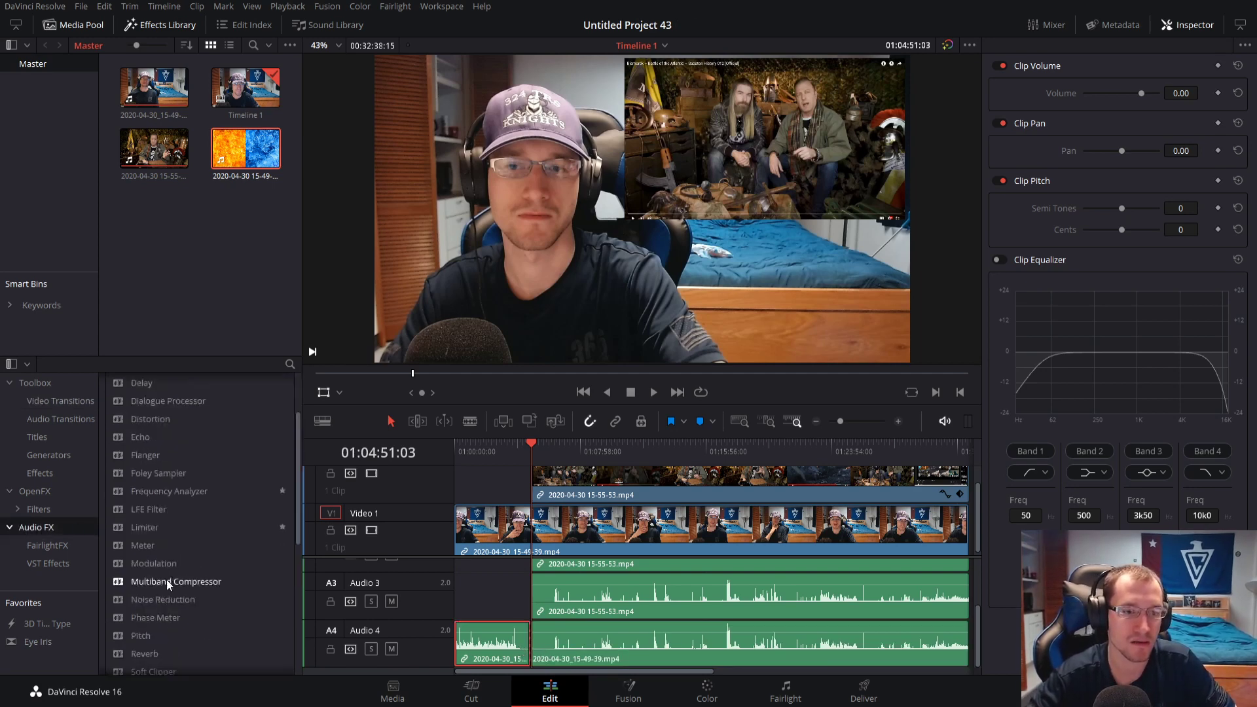
scroll(166, 579, down, 5)
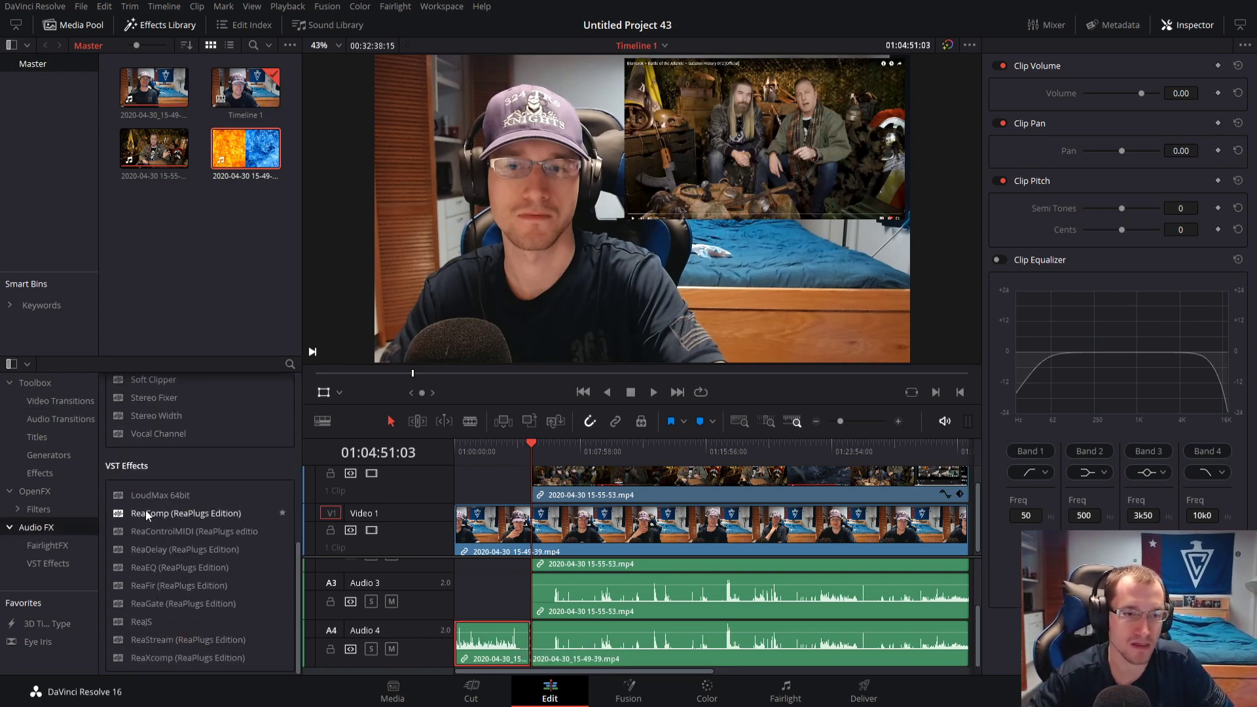
click(165, 515)
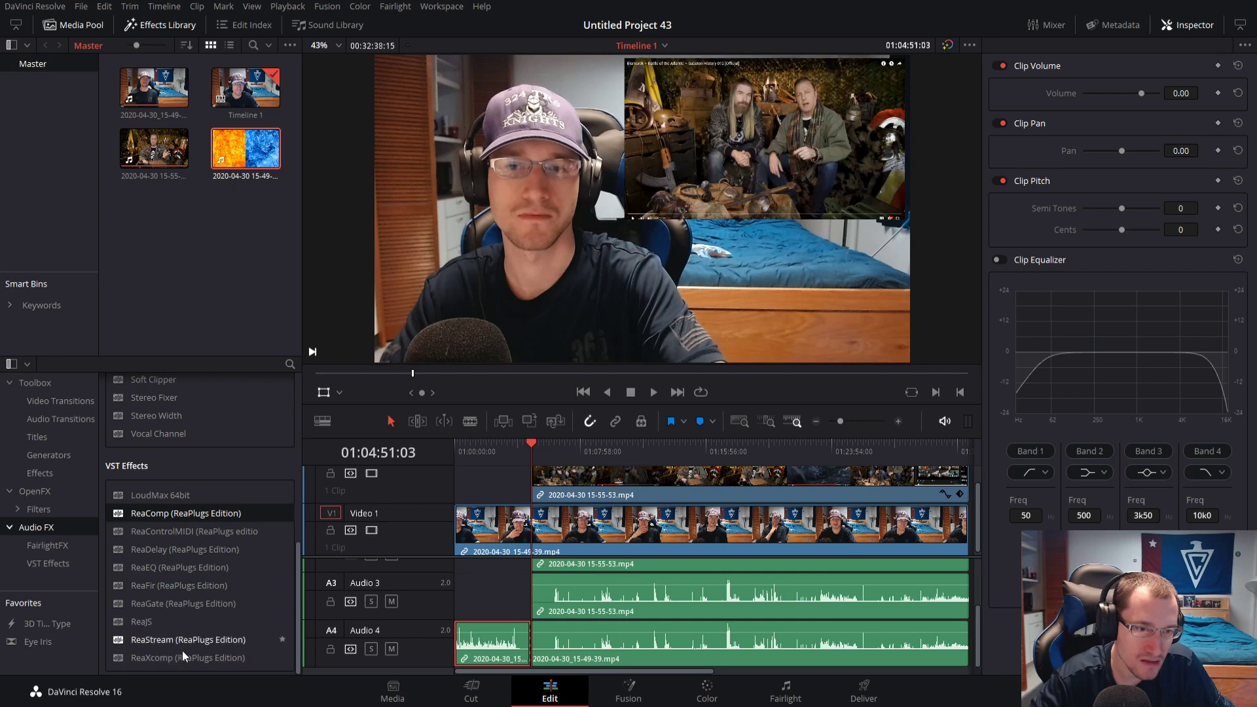
scroll(187, 619, up, 1)
scroll(155, 544, down, 1)
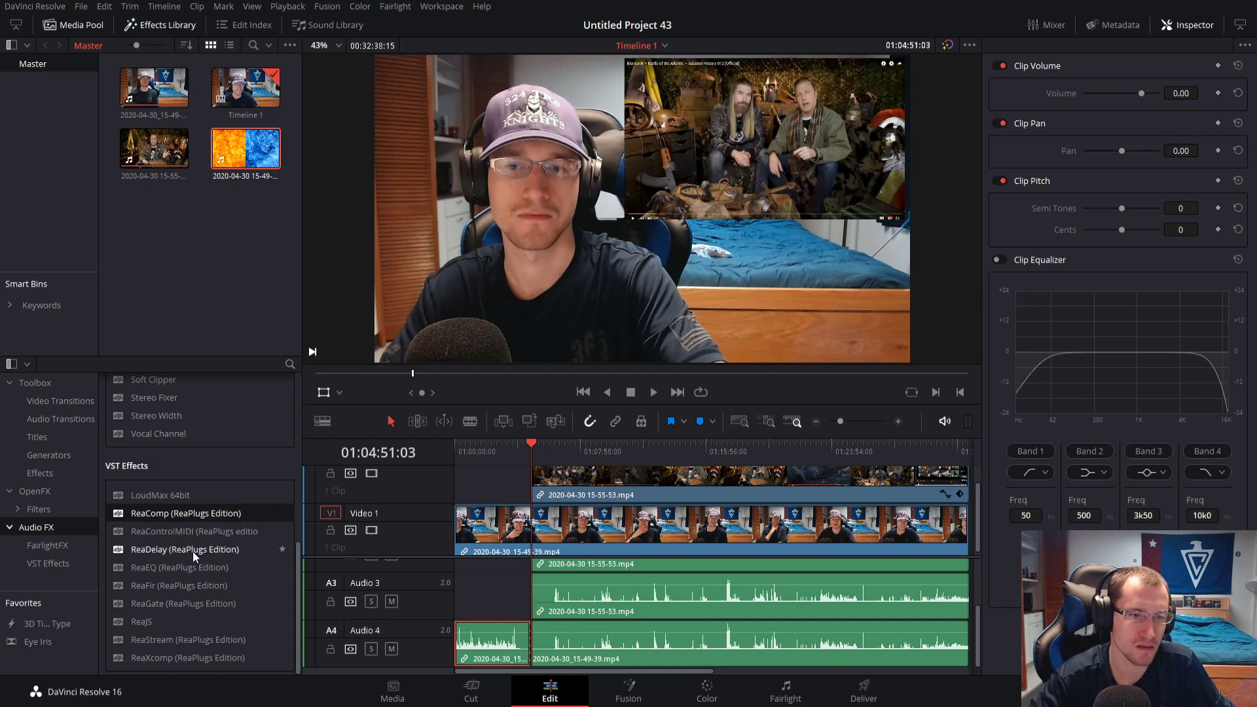
click(182, 587)
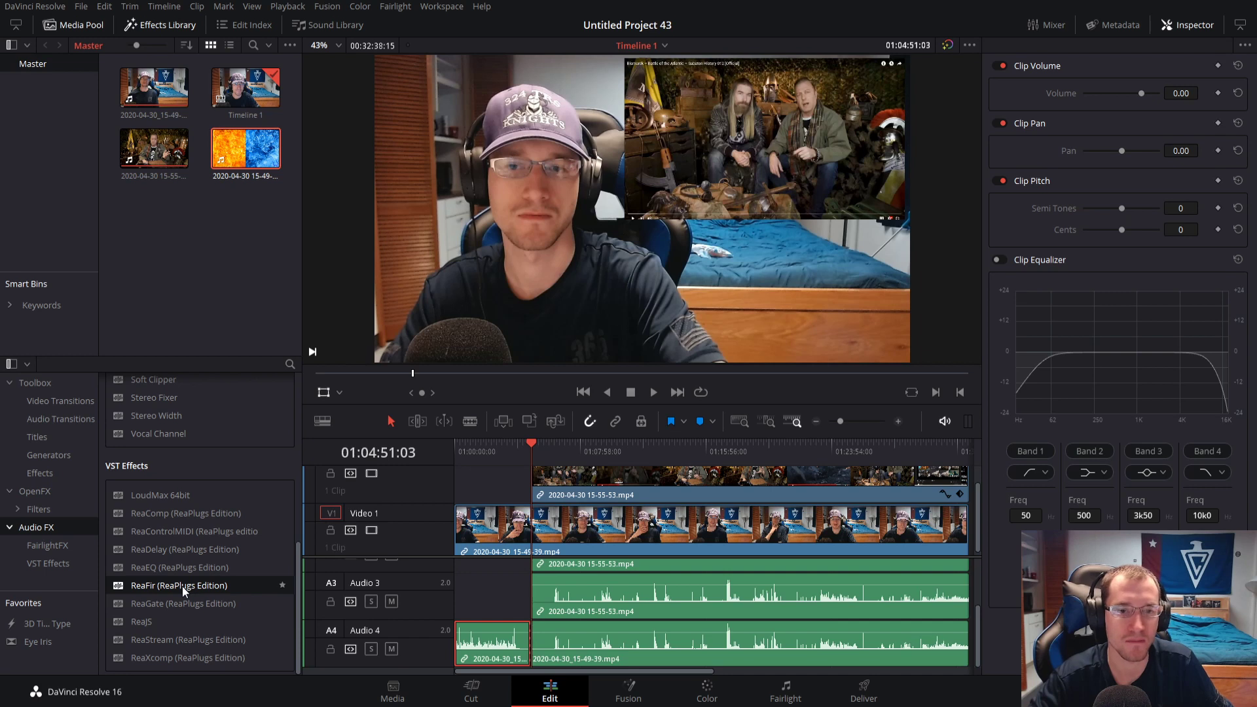
drag(182, 587, 498, 634)
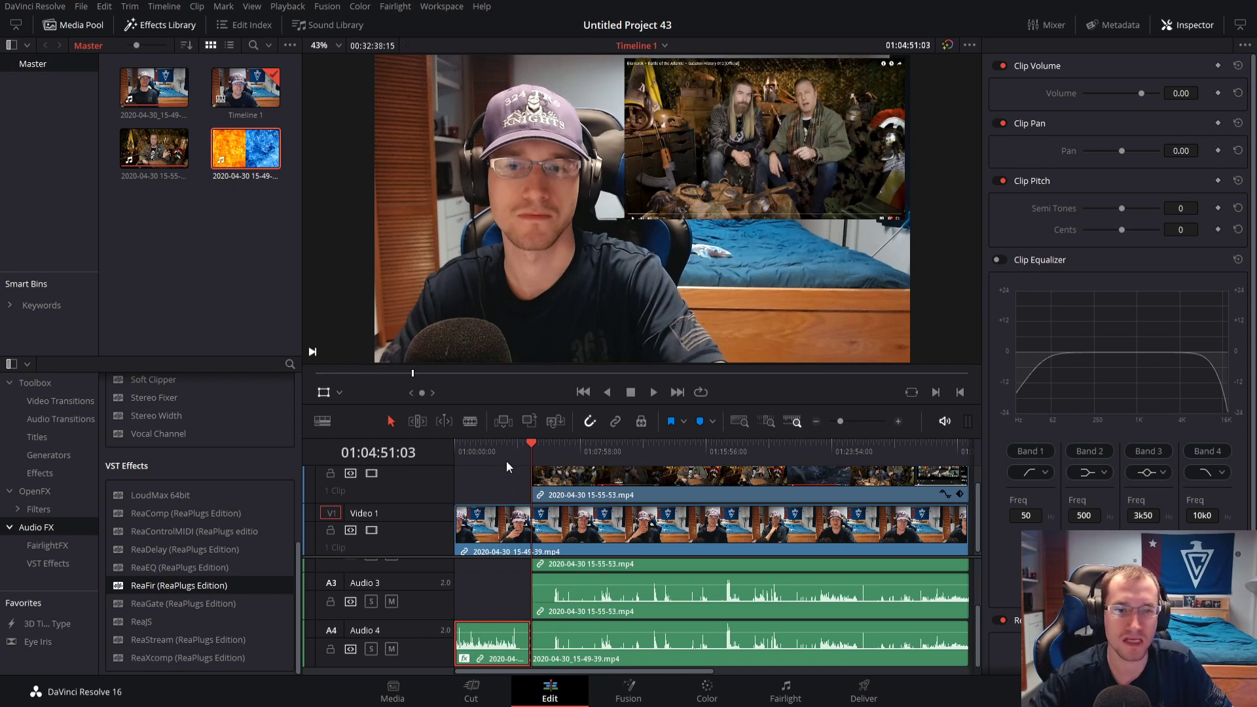
Play the Audio 4 segment from 01:03:48:21 to hear its sound with ReaFir applied
drag(473, 448, 514, 453)
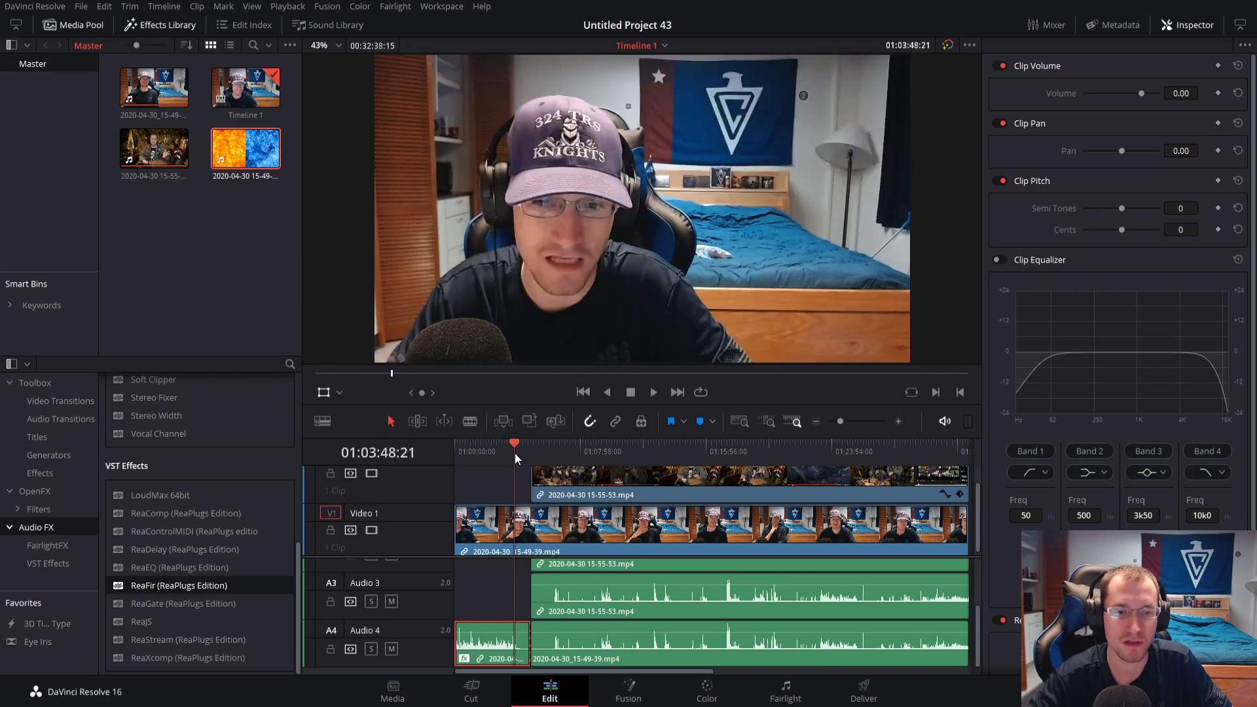
key(space)
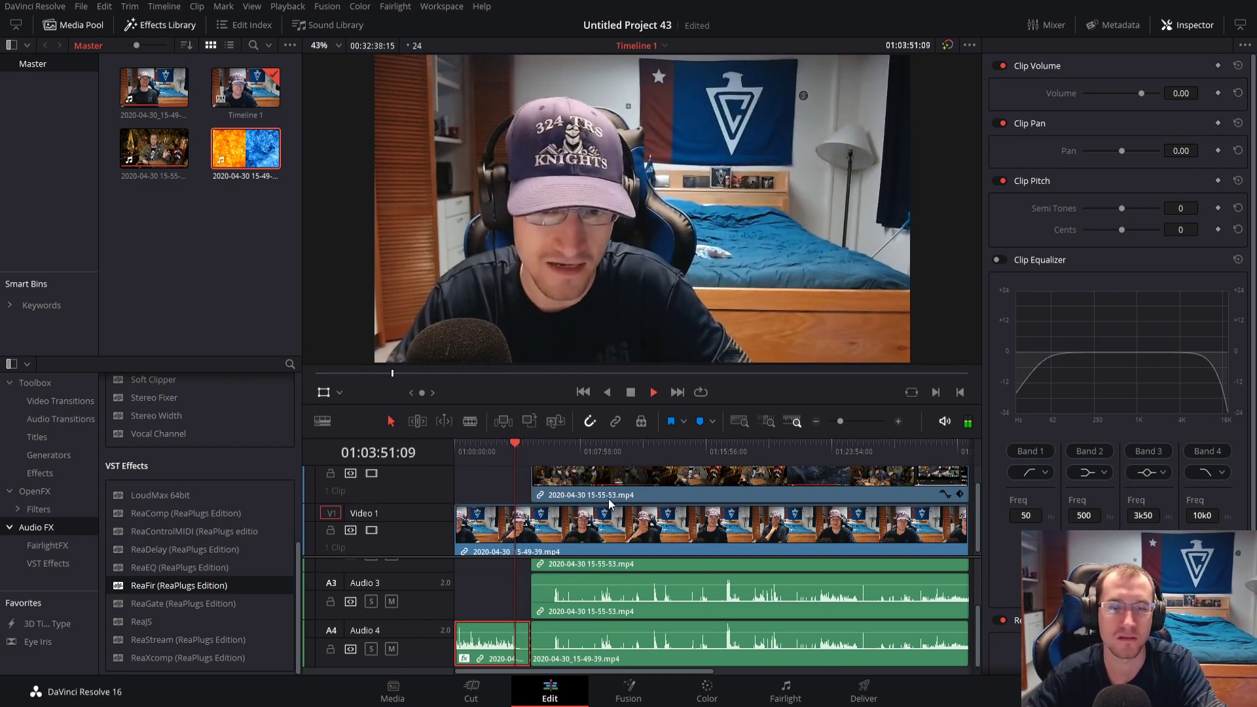
key(space)
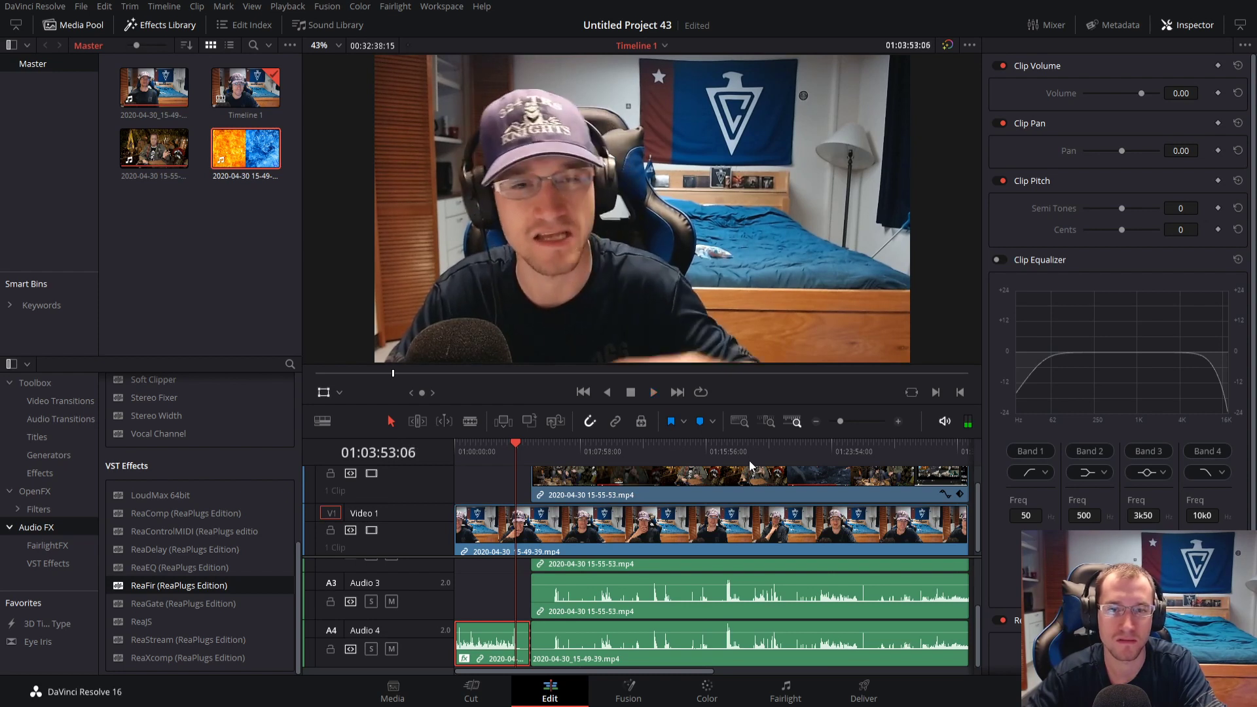
key(space)
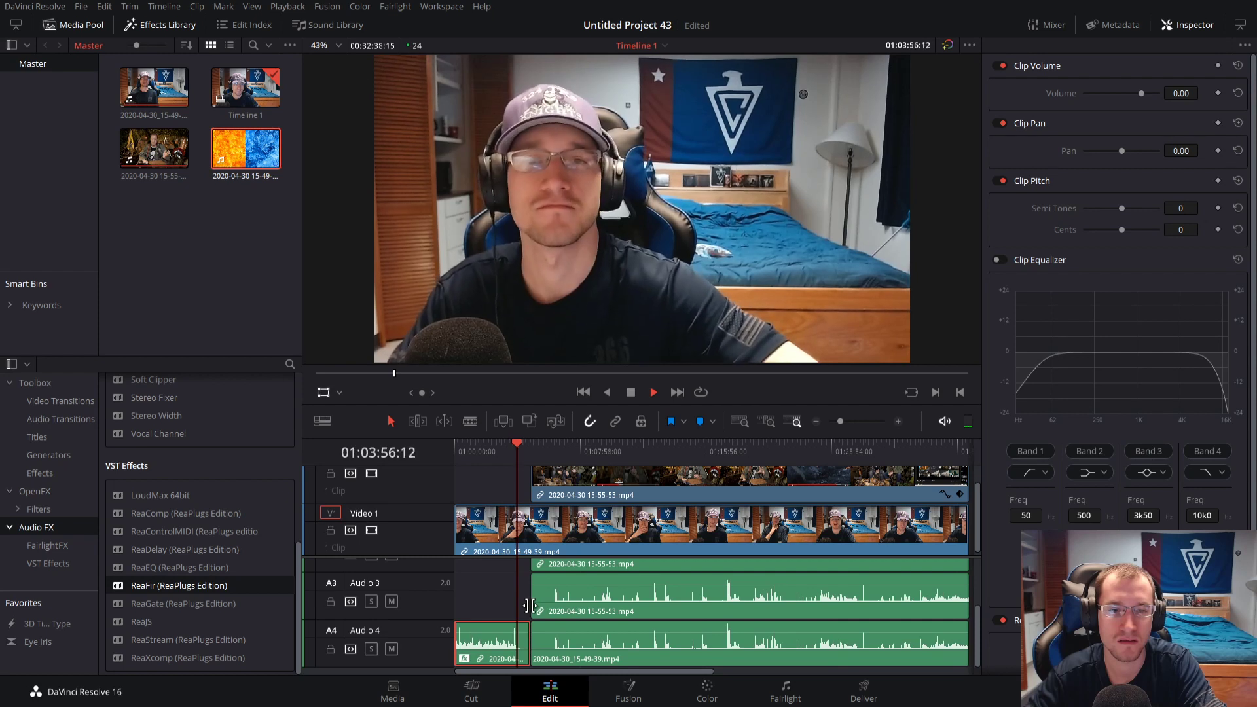
key(space)
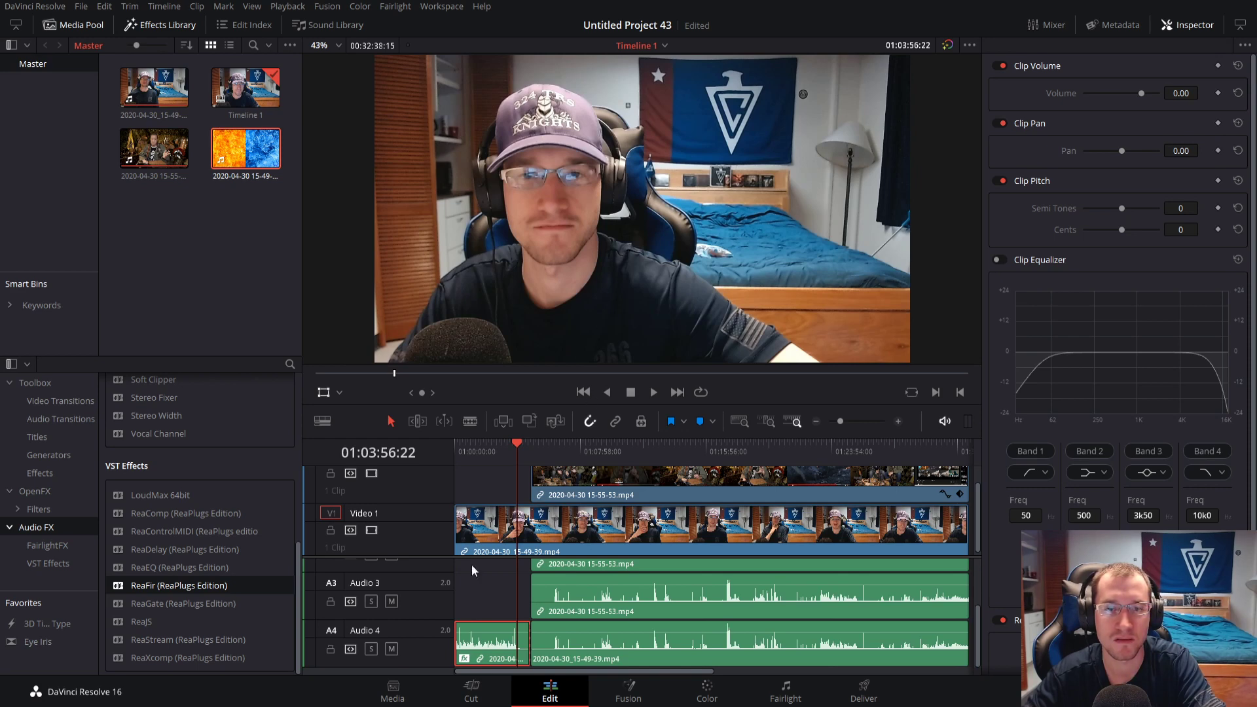
Deselect the Audio 4 segment and play it around 01:02:31 to hear the speech with ReaFir applied
click(491, 591)
click(494, 461)
key(space)
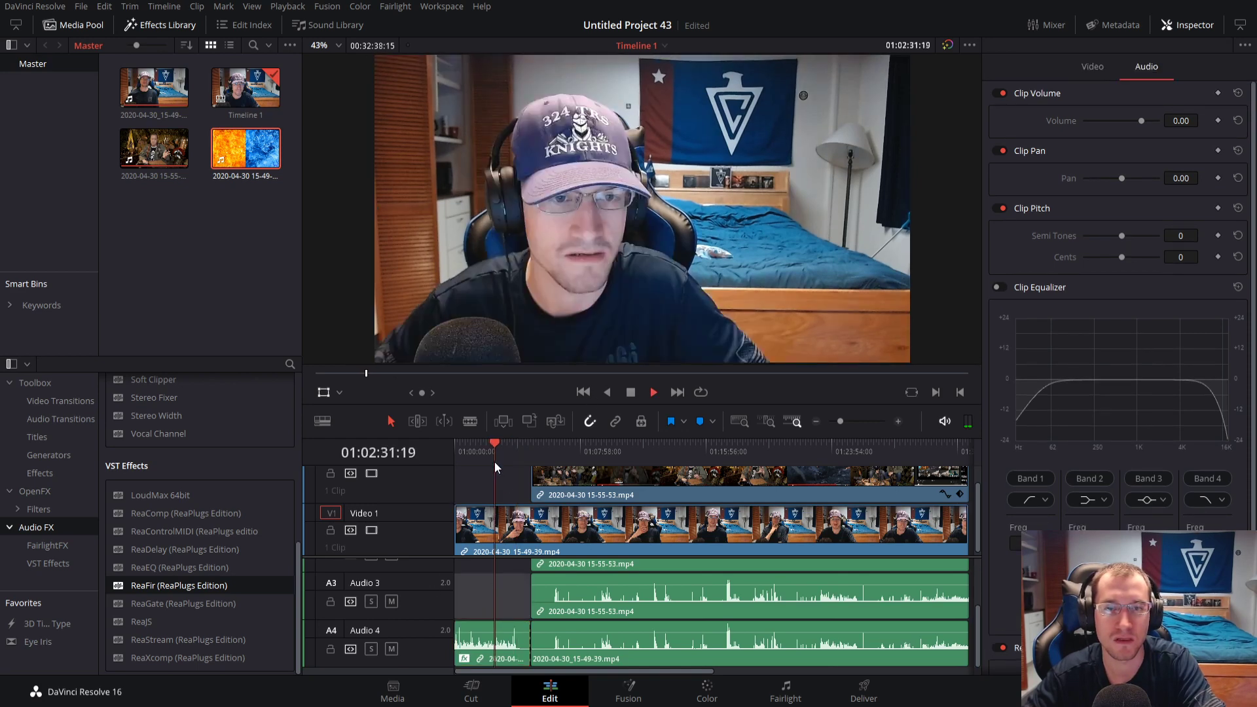
key(space)
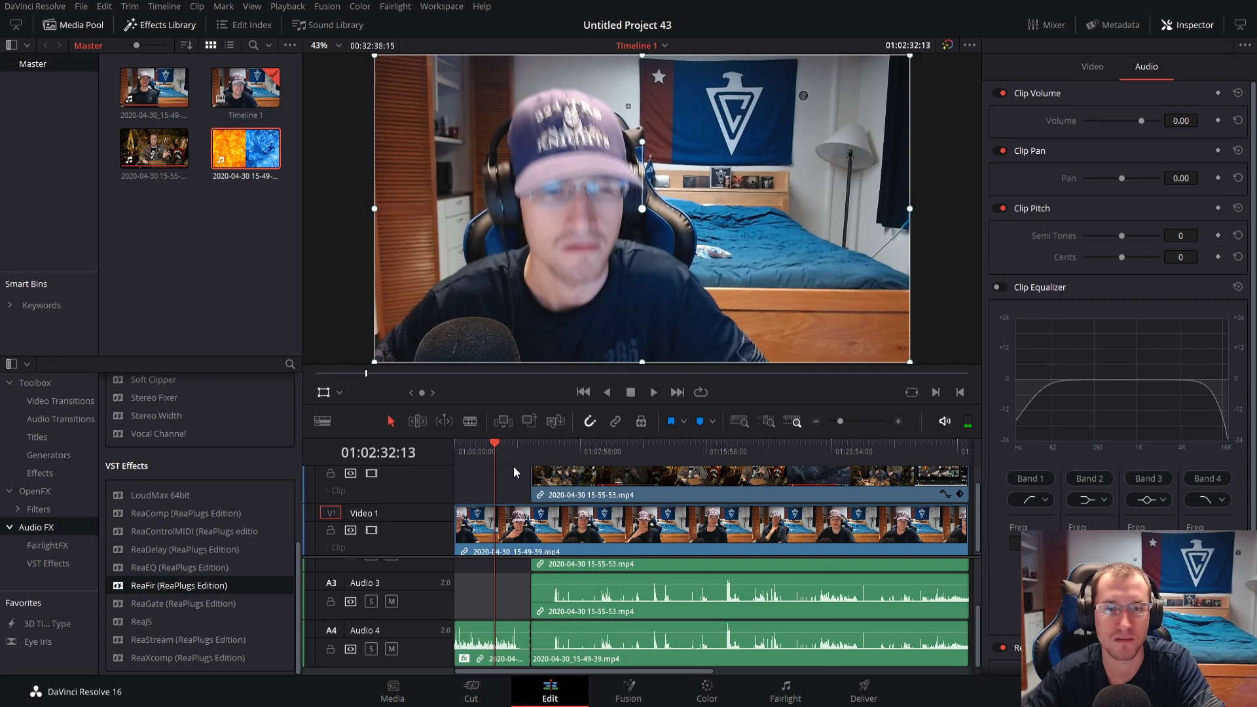
Listen to the quiet end of the first Audio 4 segment from 01:03:57:14, and to its speech from 01:02:05:10
click(514, 451)
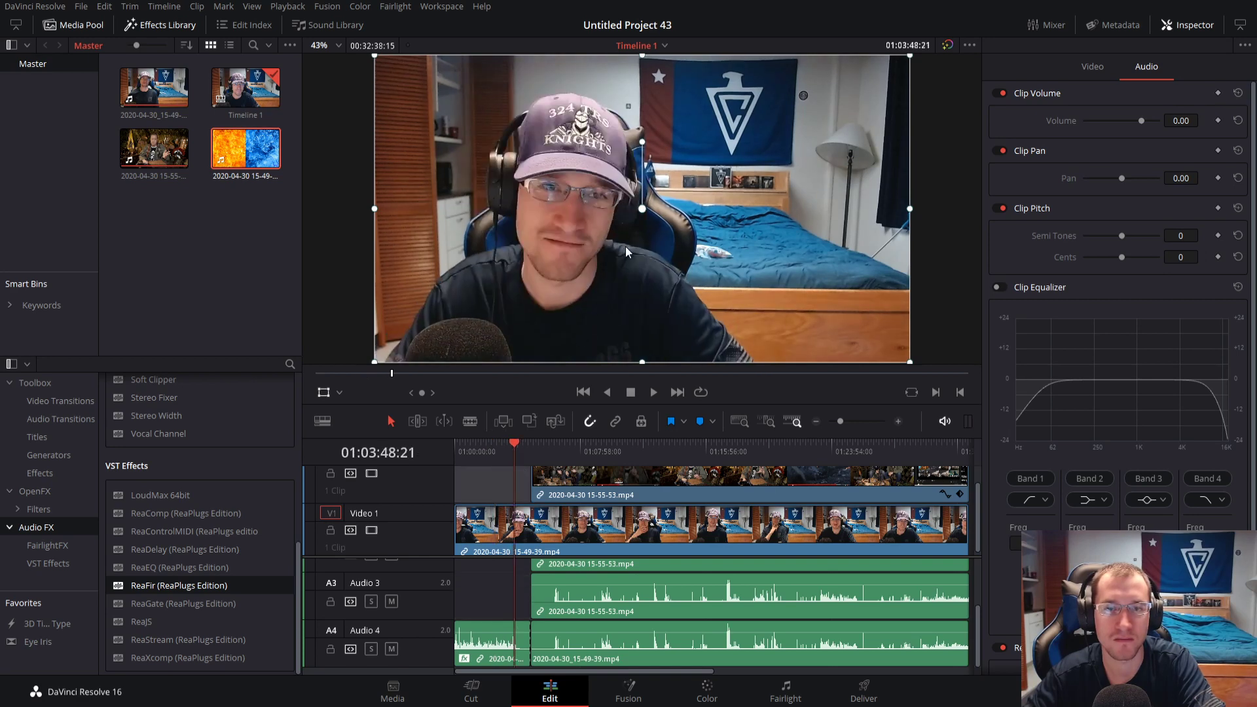
drag(520, 453, 520, 446)
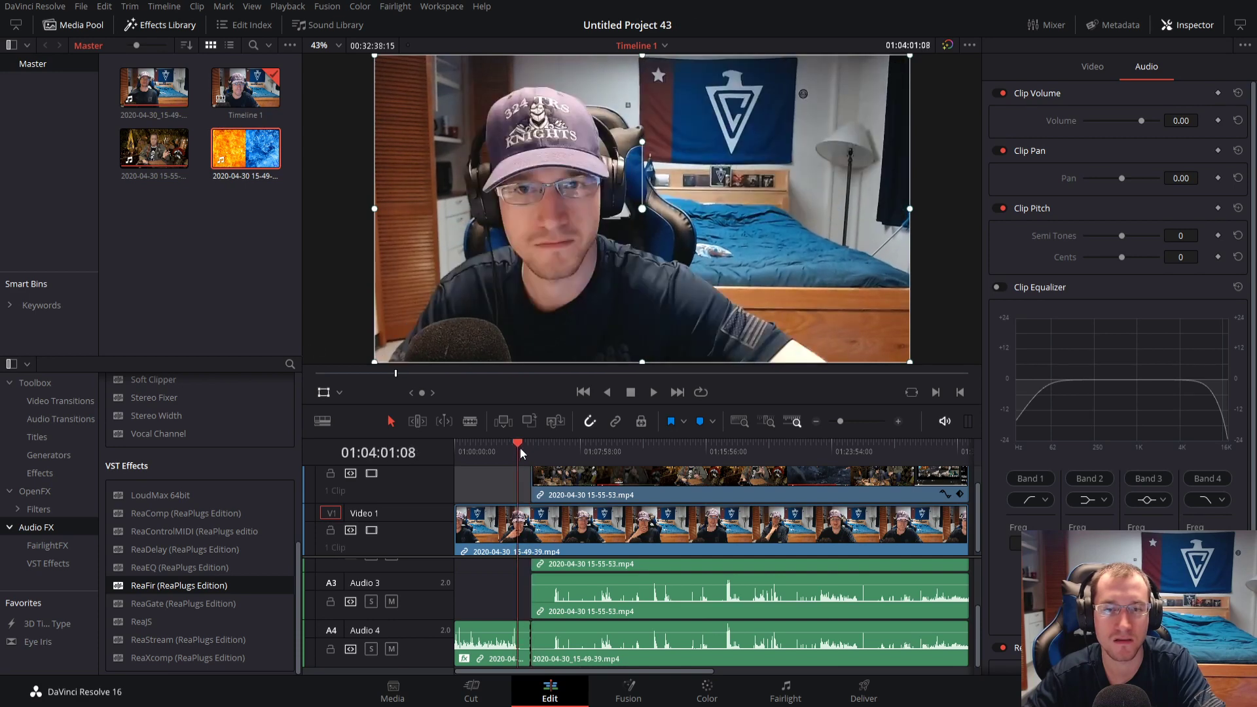
drag(845, 422, 850, 422)
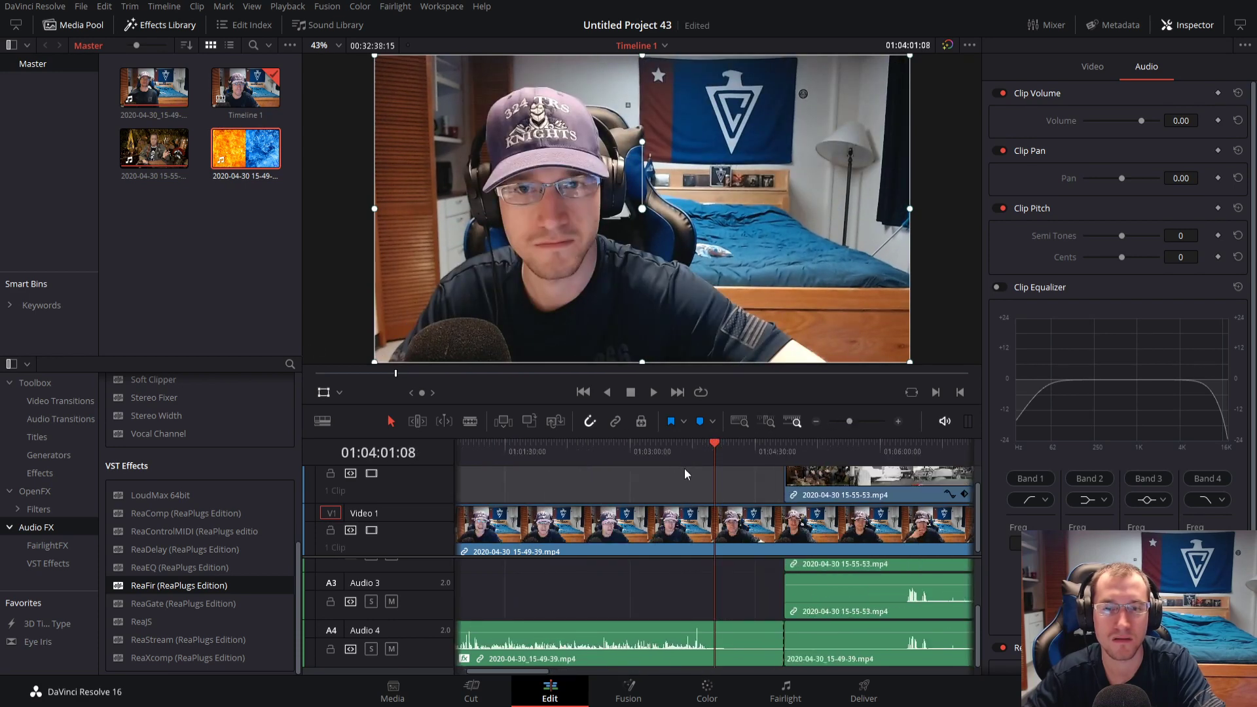
drag(690, 462, 710, 462)
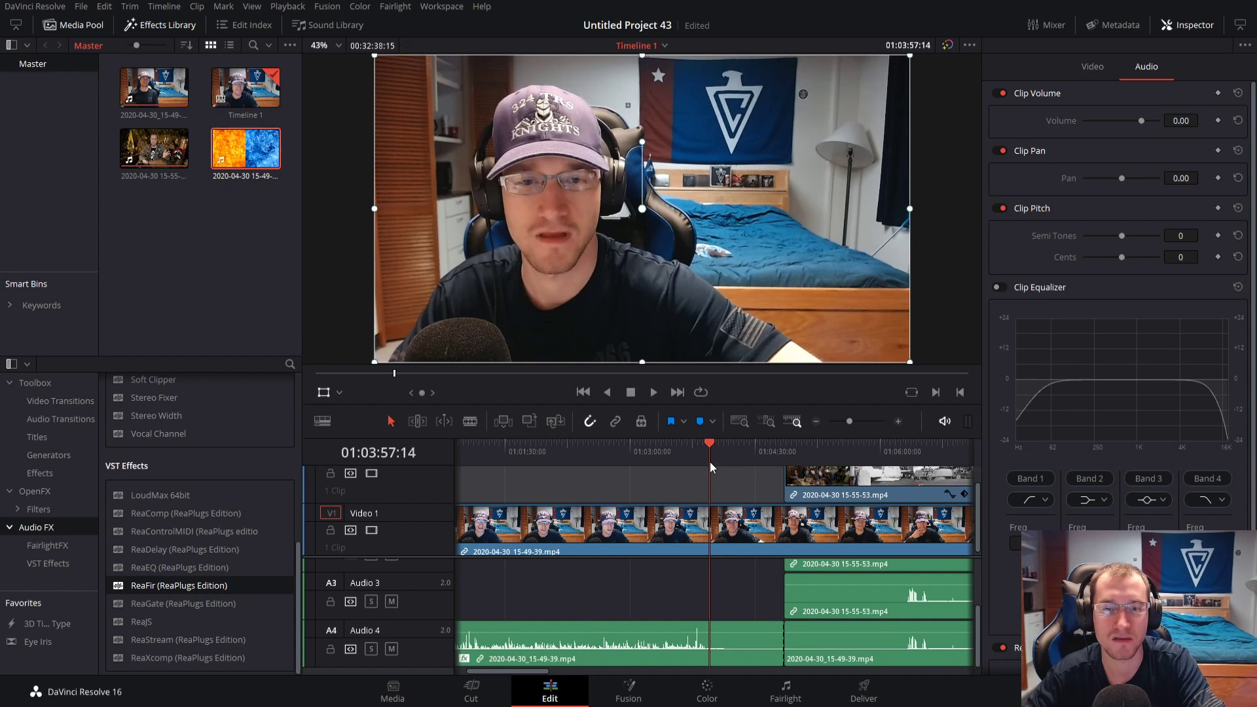
key(space)
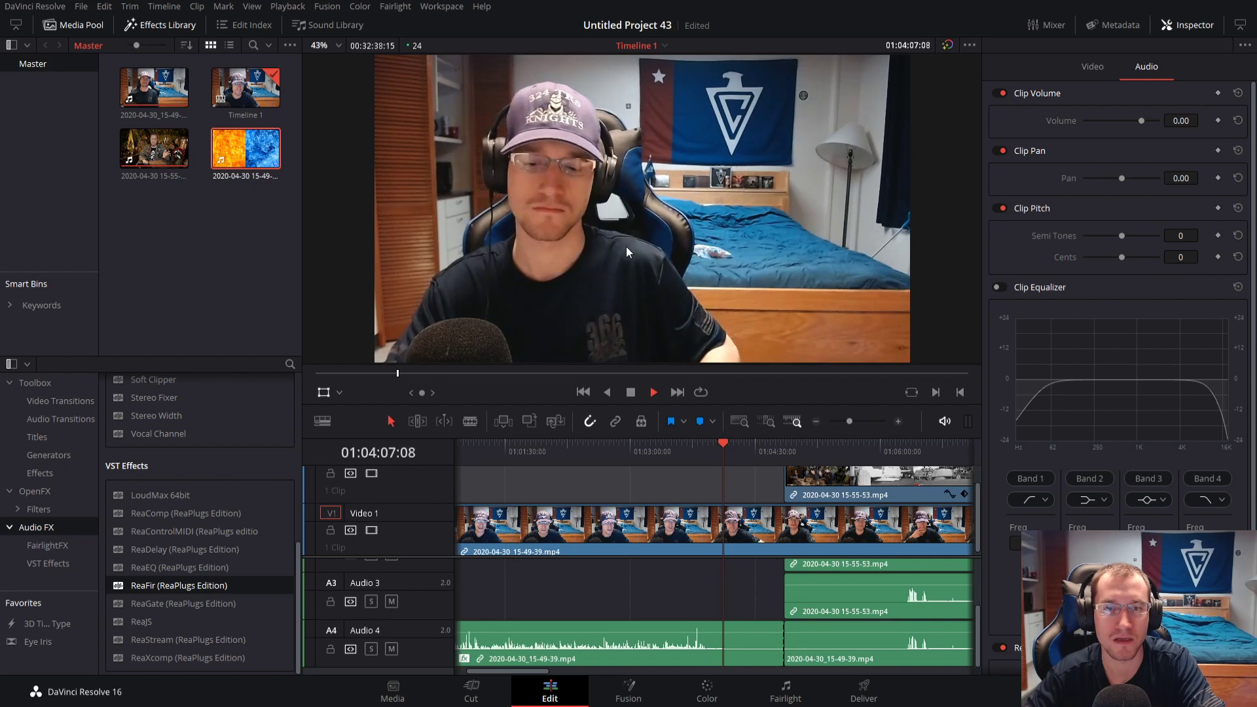
click(554, 453)
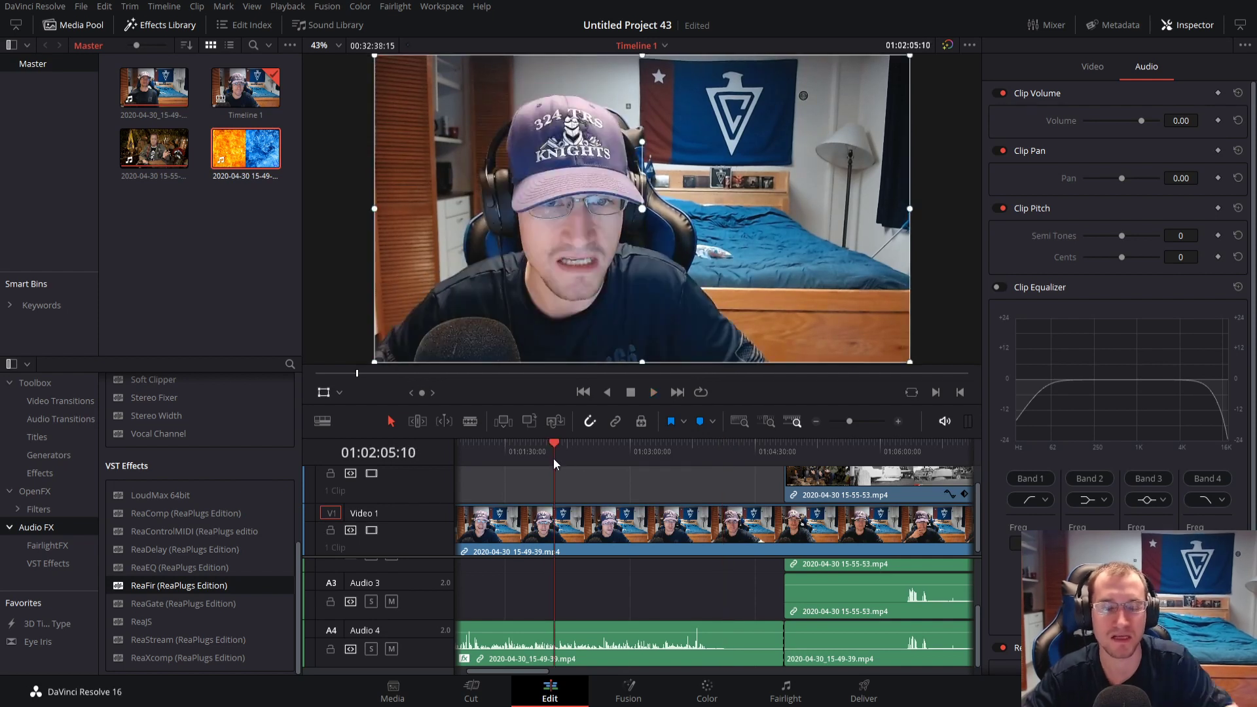
key(space)
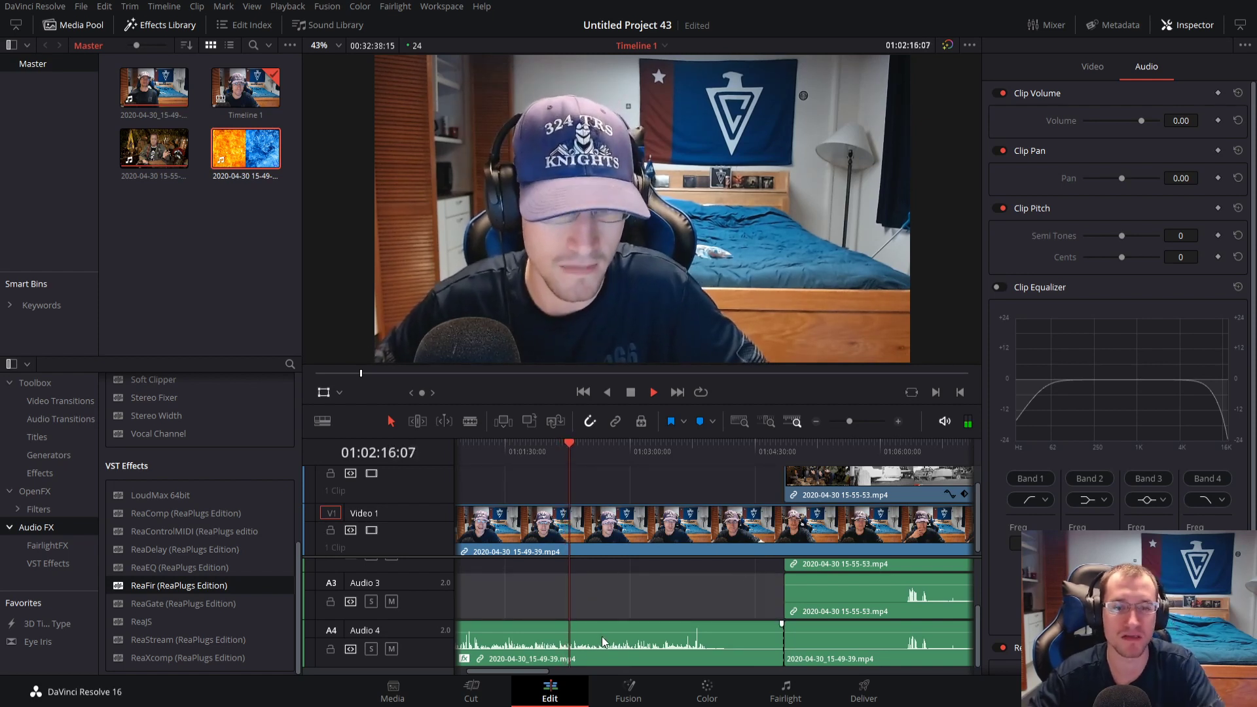
Raise the volume of the first Audio 4 segment to 1.74 dB and play it from 01:02:16:13
key(space)
drag(606, 632, 604, 631)
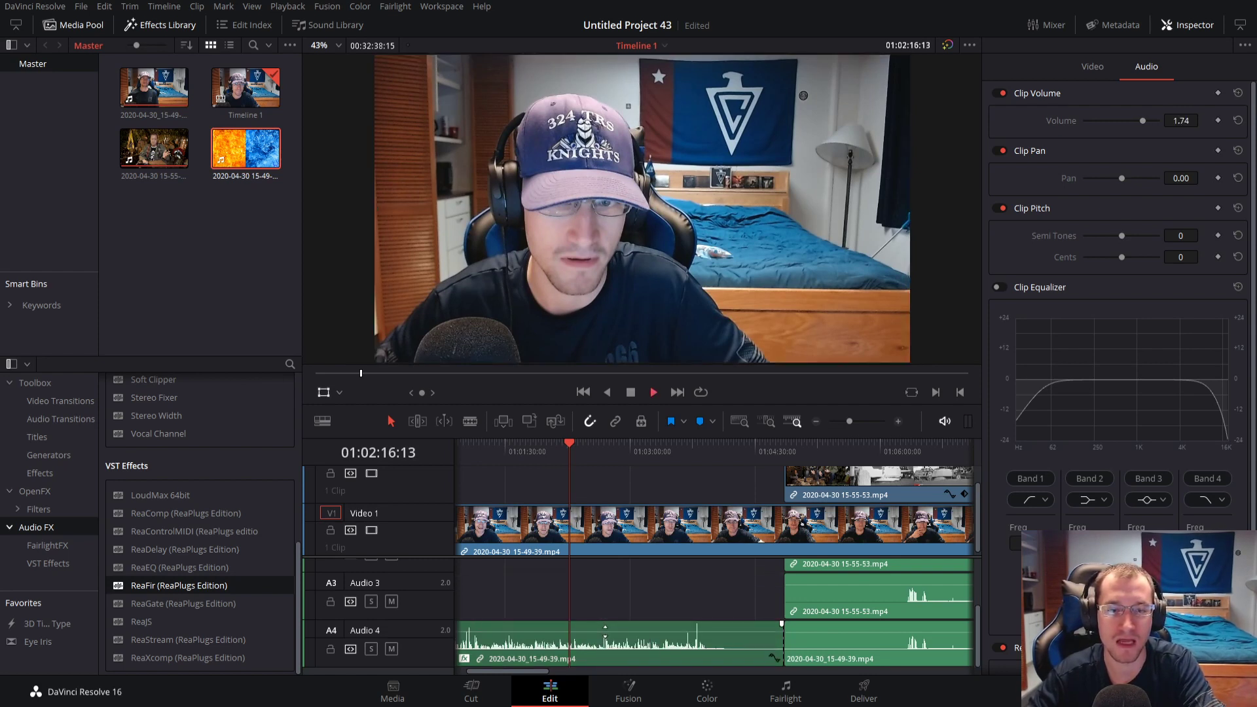
key(space)
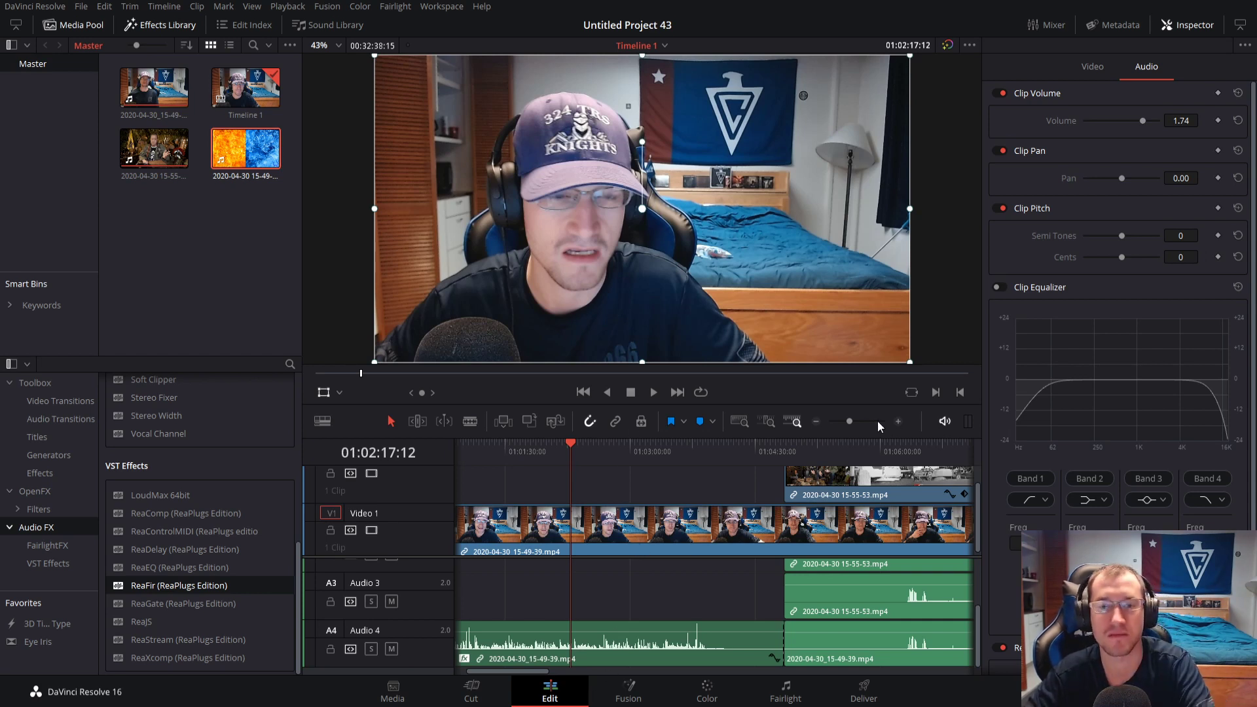
Listen to the overlay section from 01:06:21:08 and delete the Audio 4 segment beneath the overlay
click(920, 447)
click(910, 450)
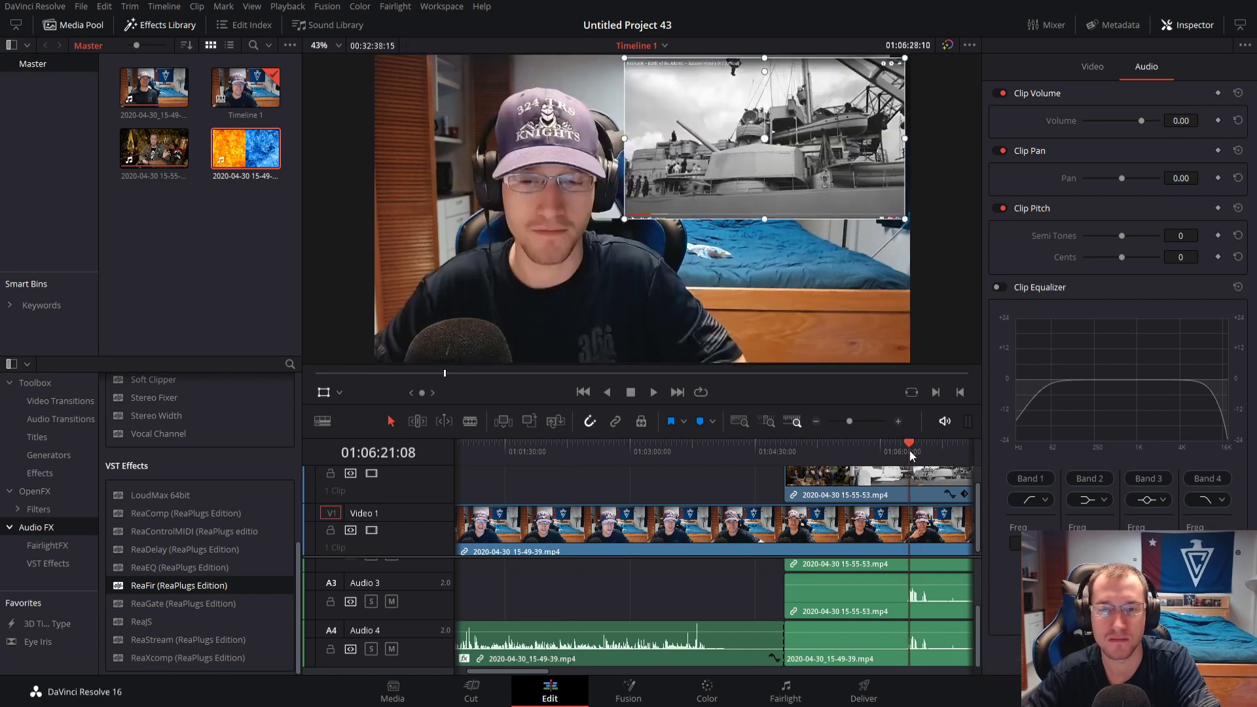
key(space)
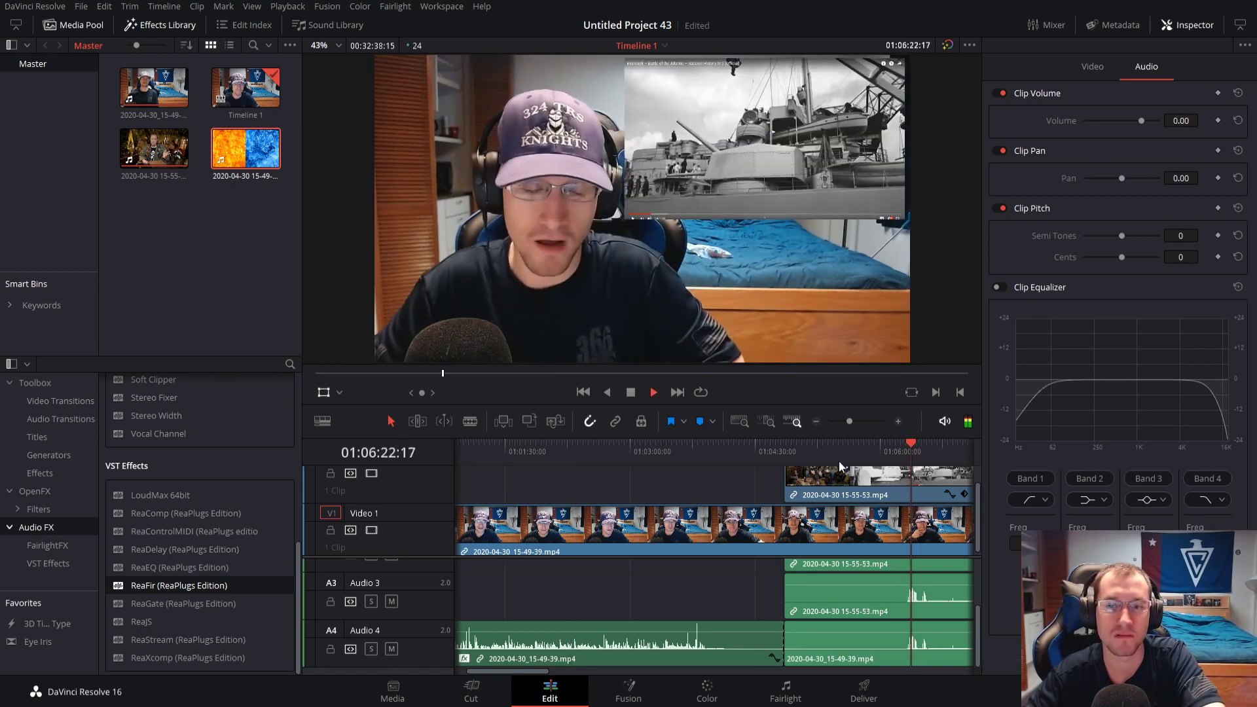
key(space)
click(902, 646)
key(Delete)
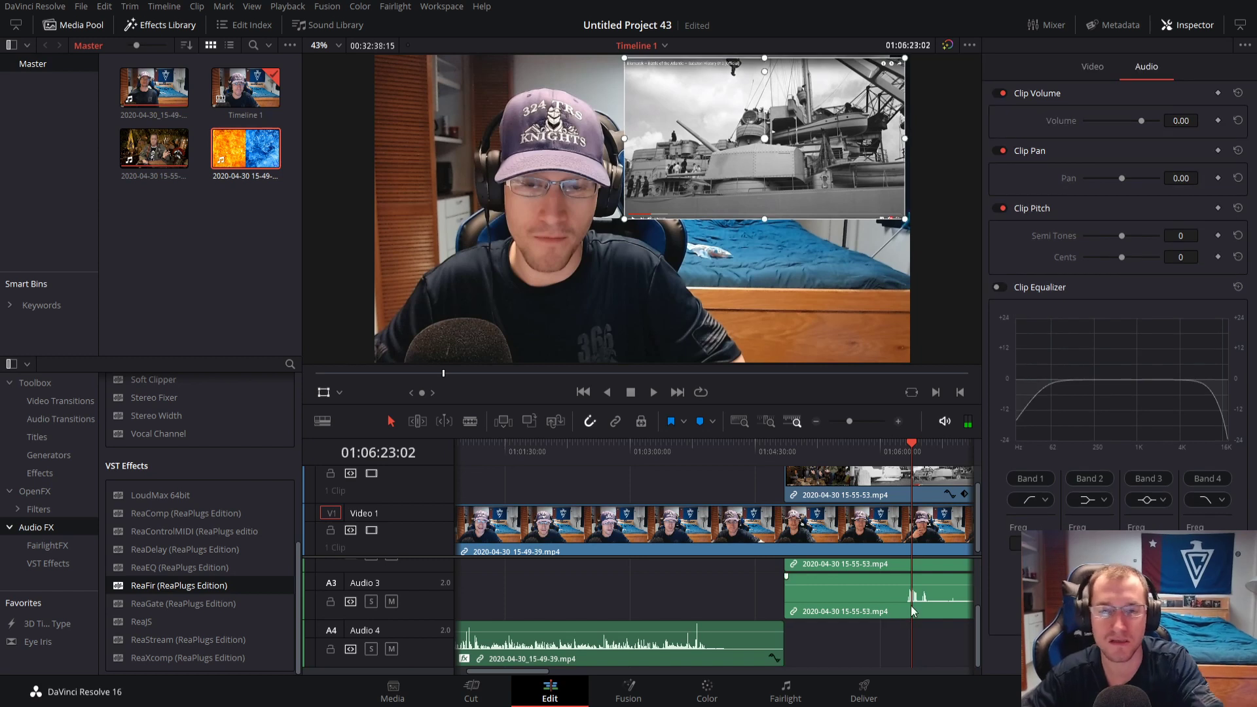
Play the overlay section from 01:06:23:02 to hear how the Audio 2 and Audio 3 tracks sound together
key(space)
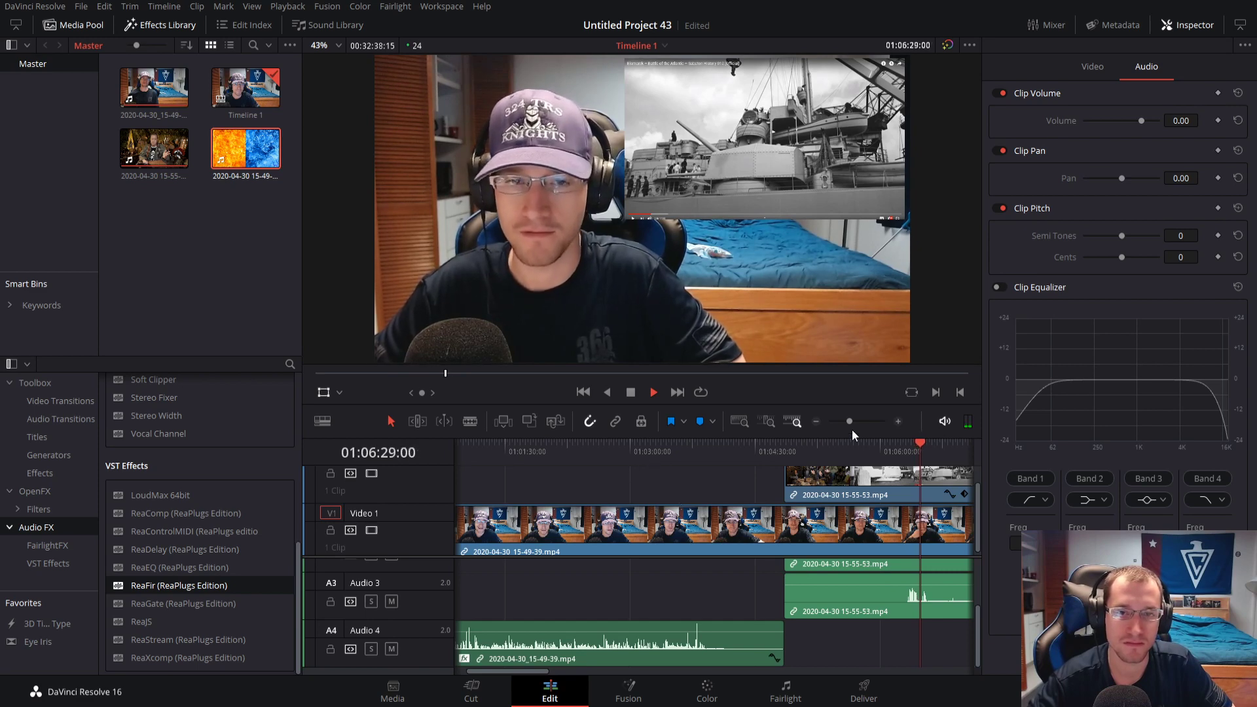
drag(850, 421, 842, 423)
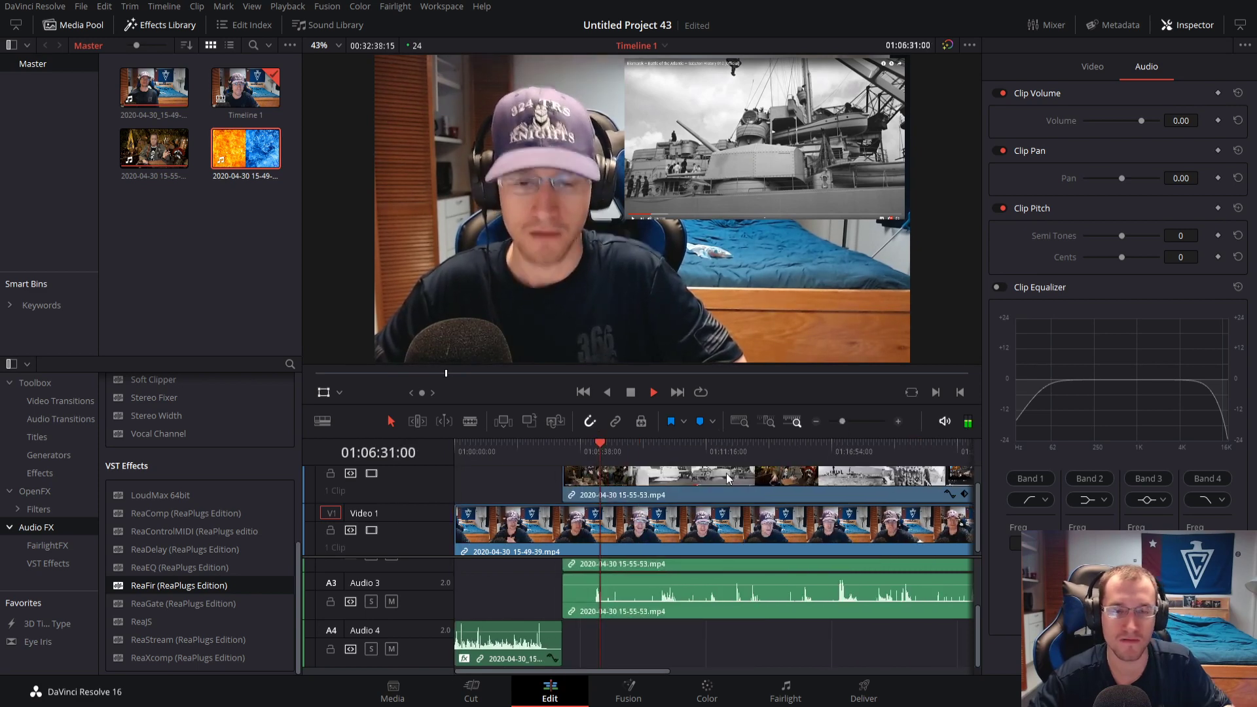
scroll(687, 583, up, 2)
key(space)
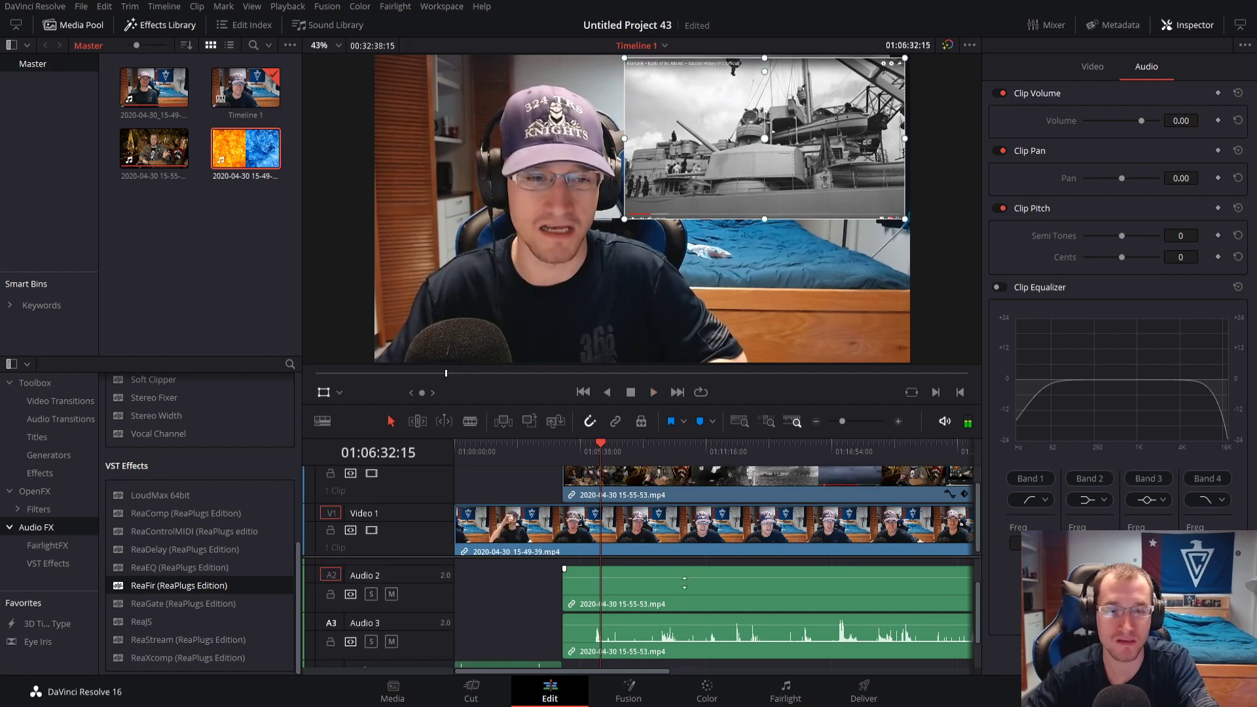
mouse_move(694, 577)
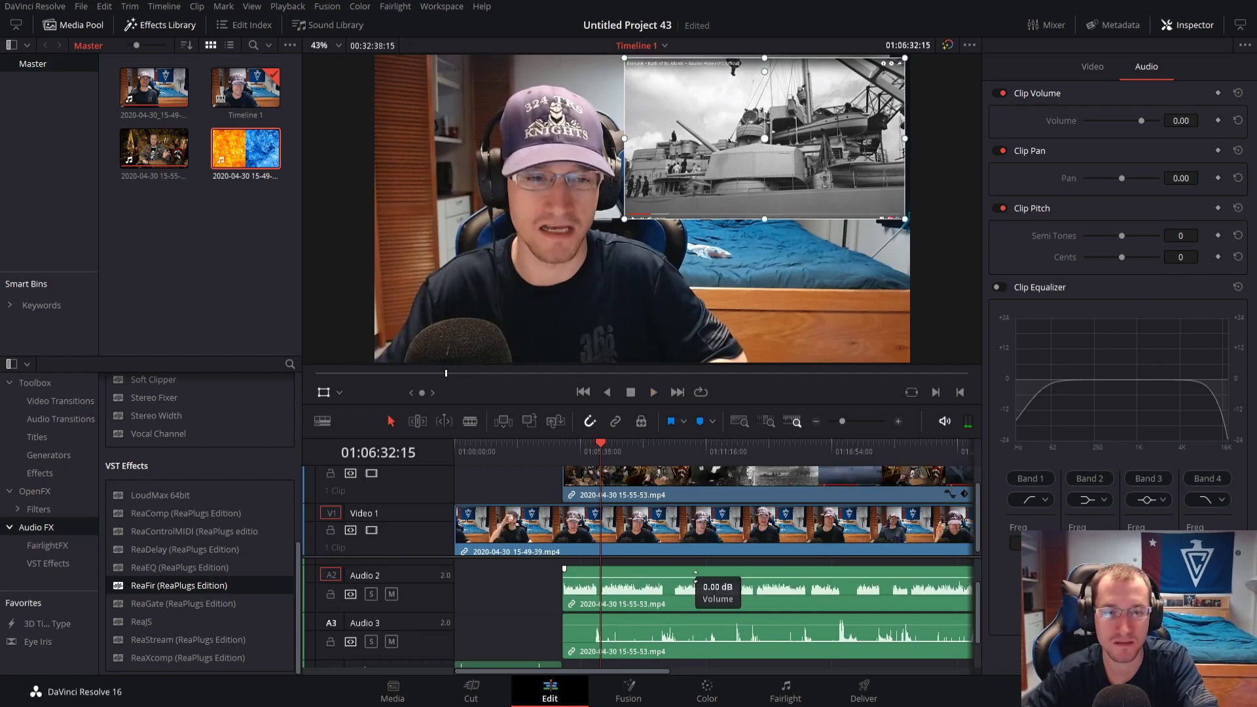
key(space)
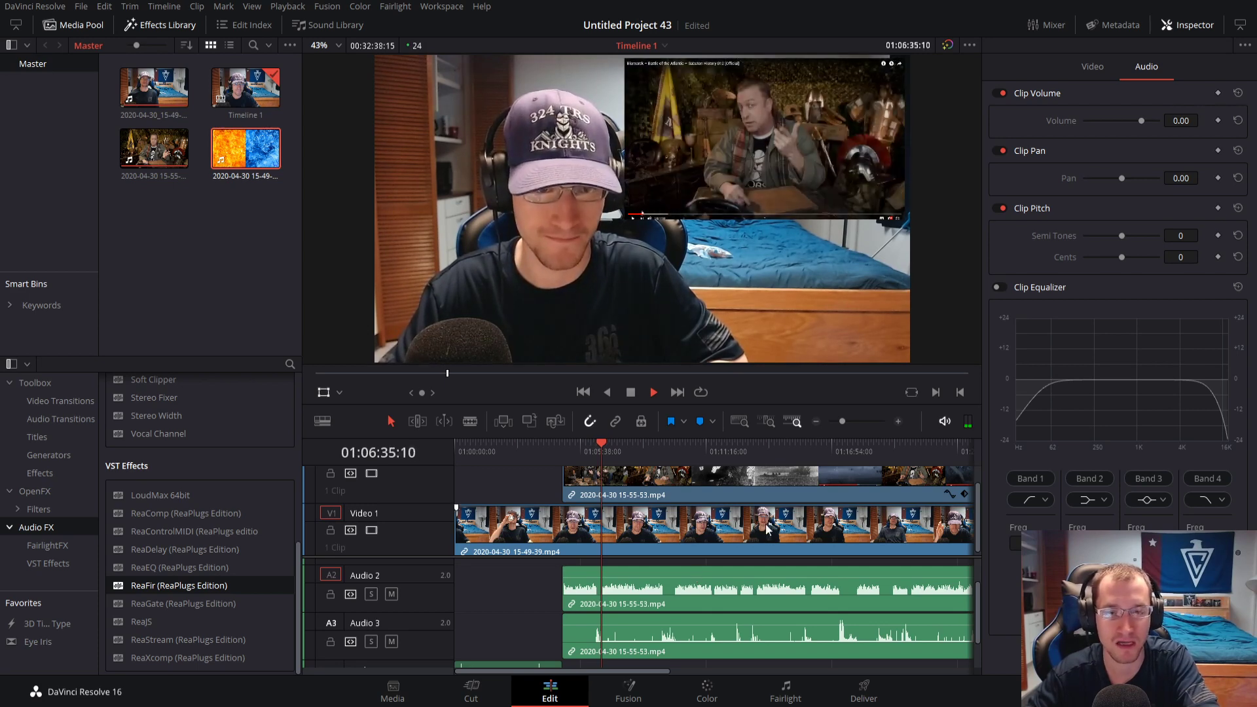
drag(843, 423, 850, 419)
key(space)
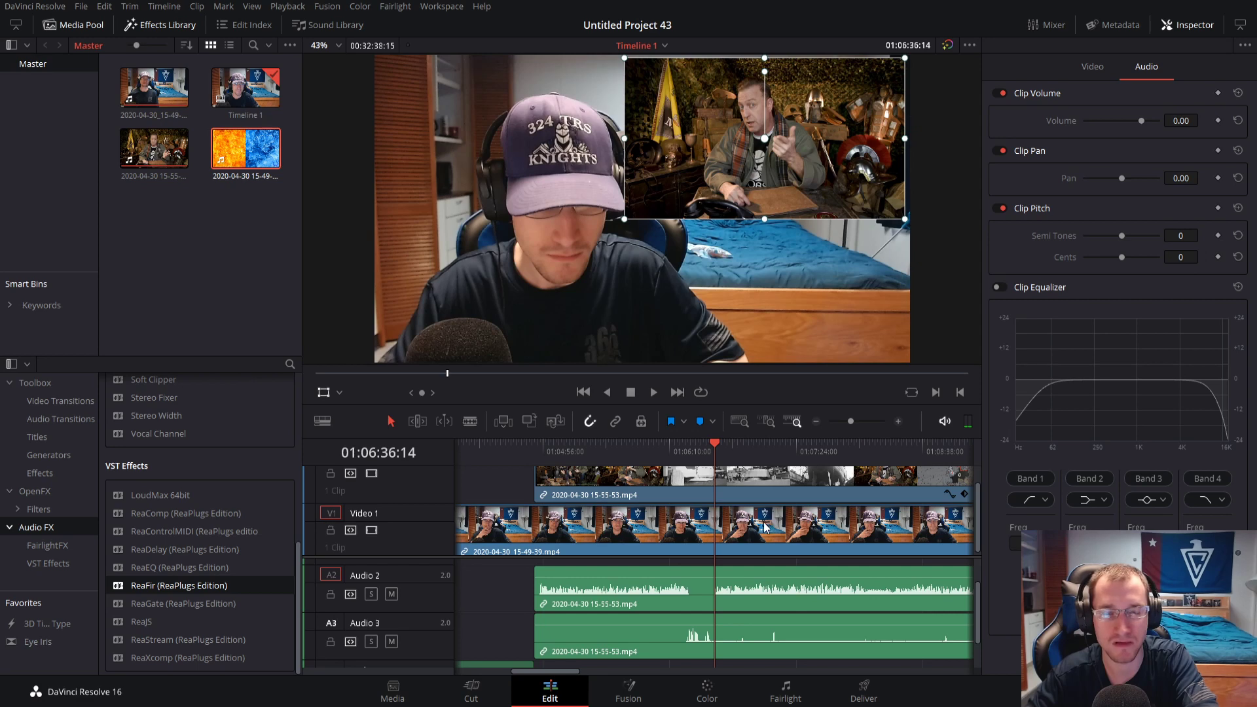
key(space)
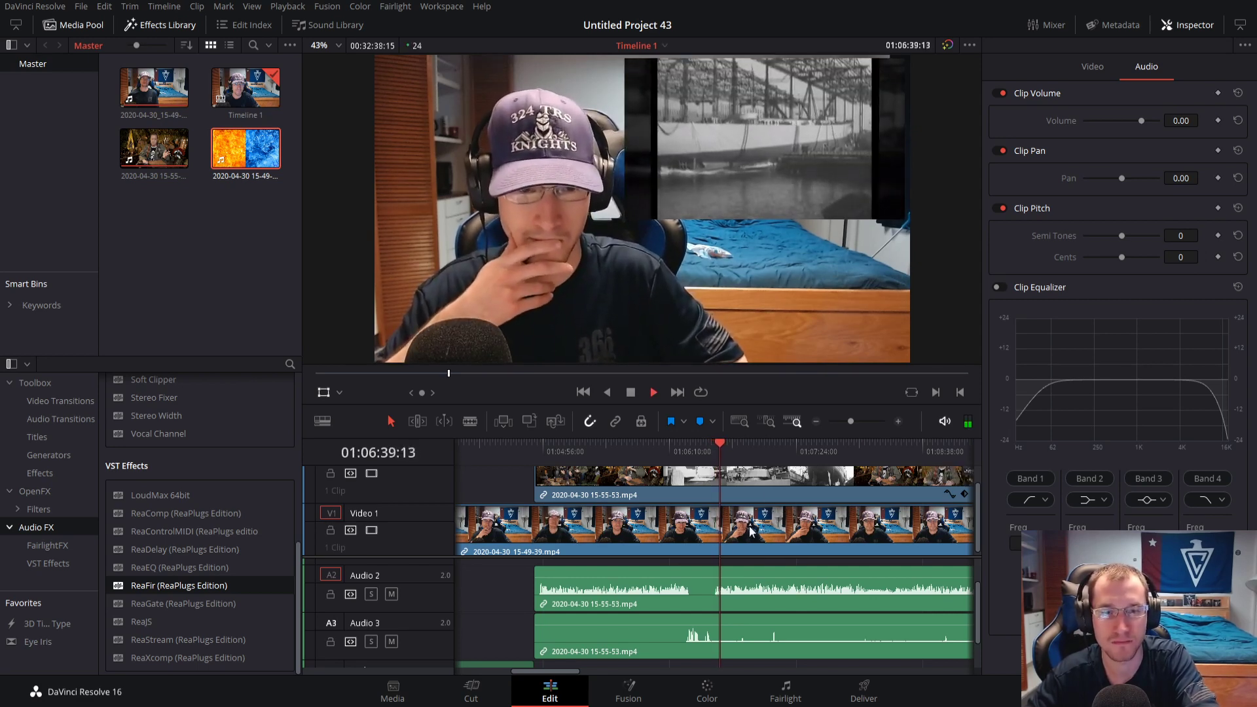
Check the mix of Audio 2 and Audio 3 at 01:13:22 and from 01:20:09:13
drag(851, 421, 846, 422)
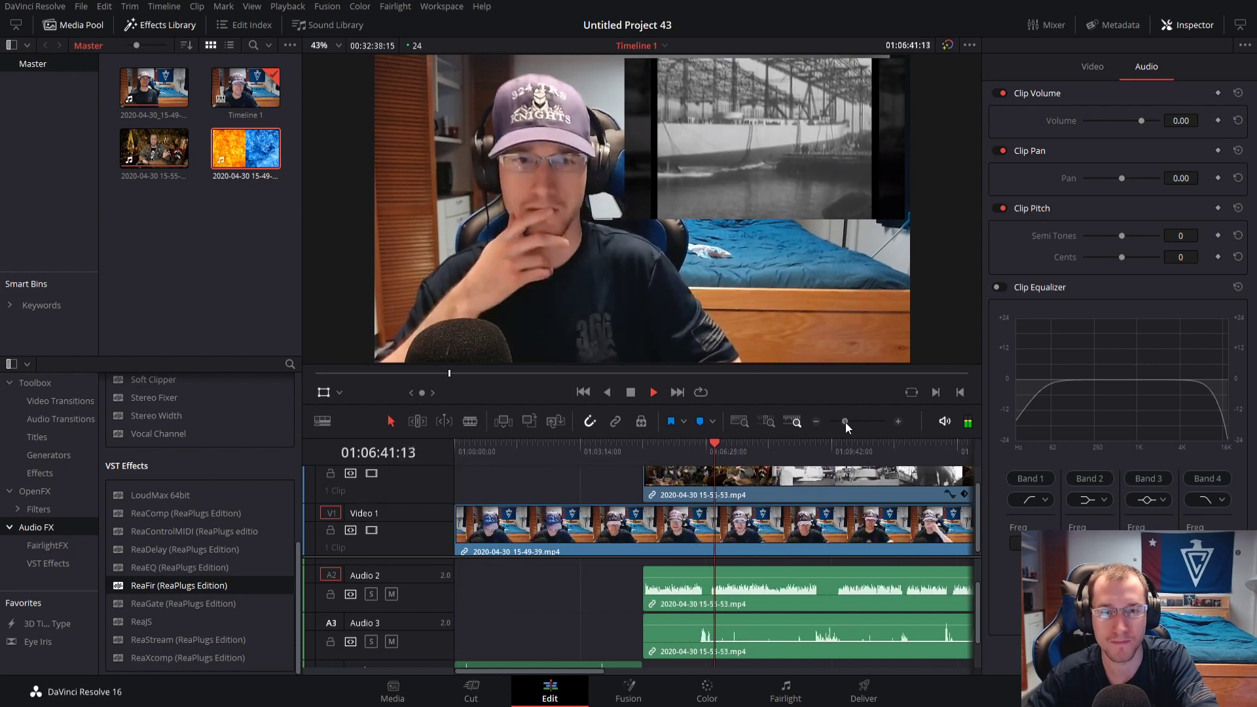
click(970, 447)
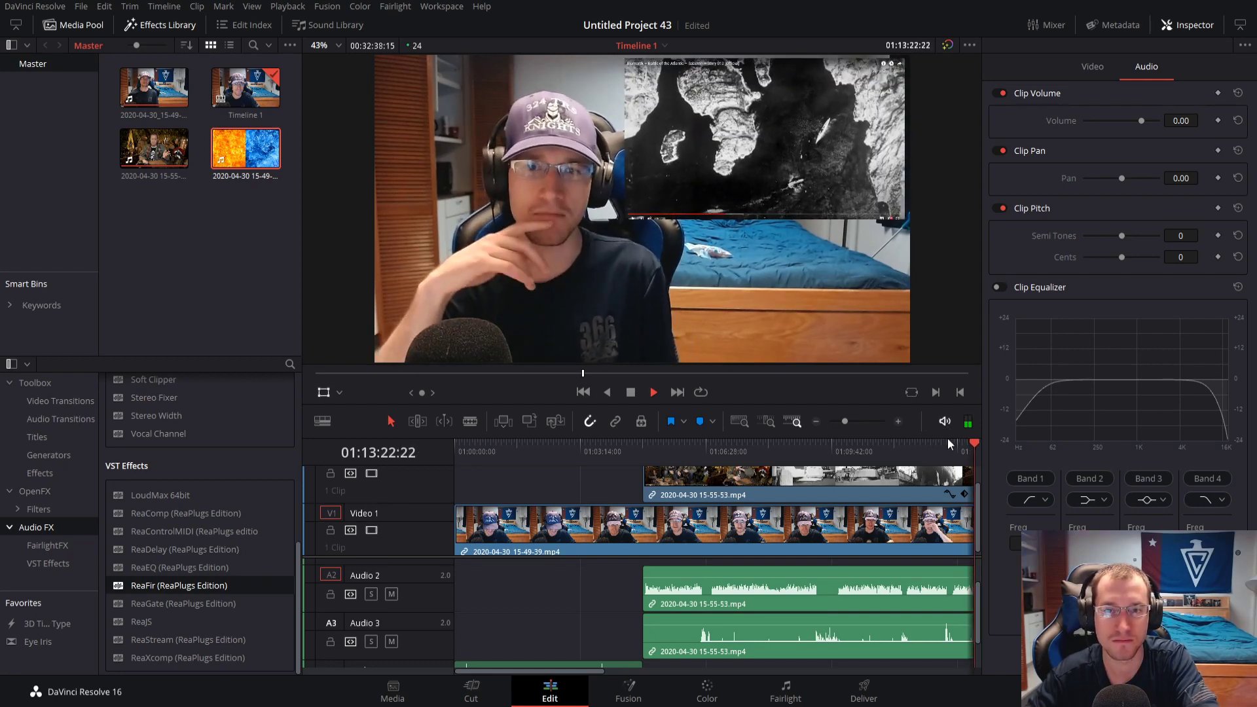
key(space)
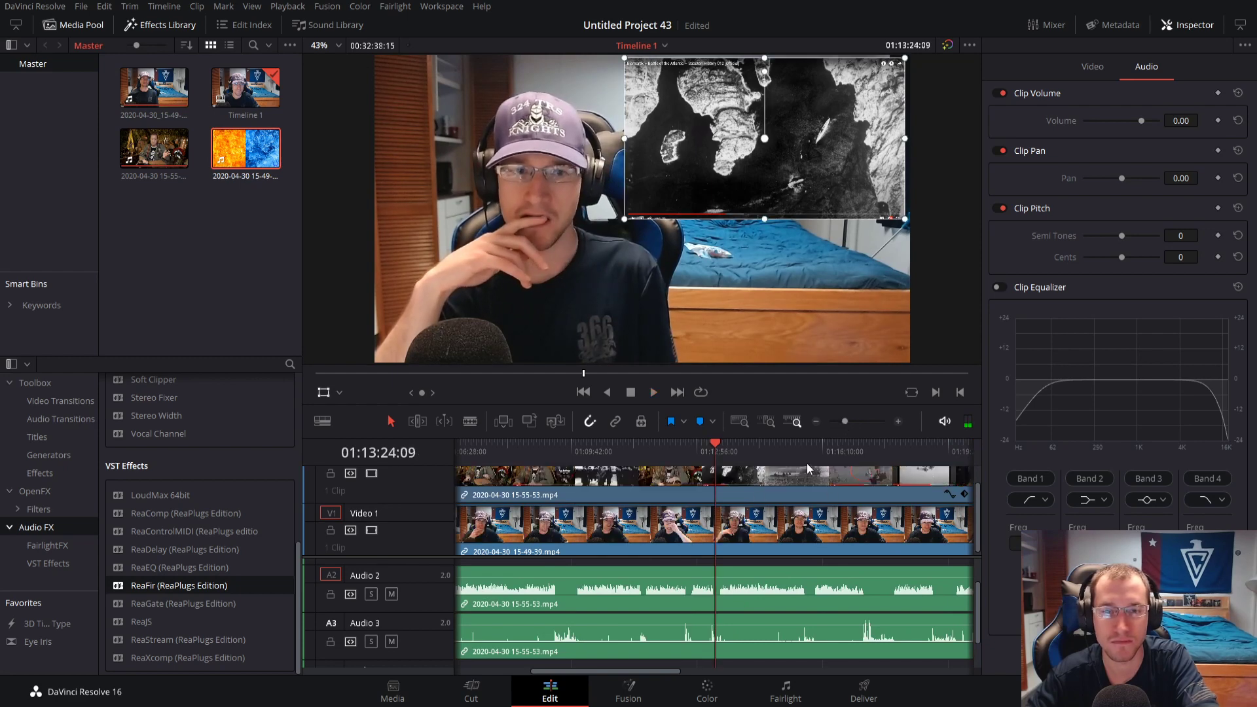
drag(929, 457, 825, 466)
drag(713, 470, 702, 472)
drag(846, 423, 861, 424)
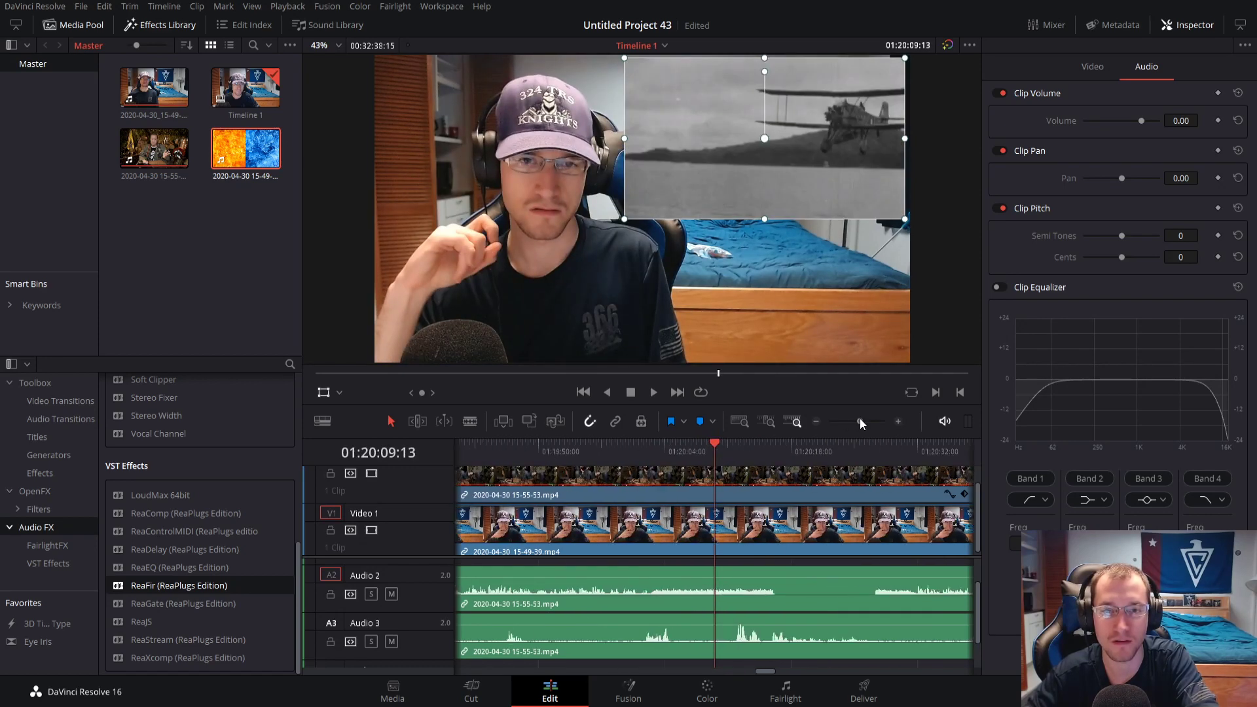
key(space)
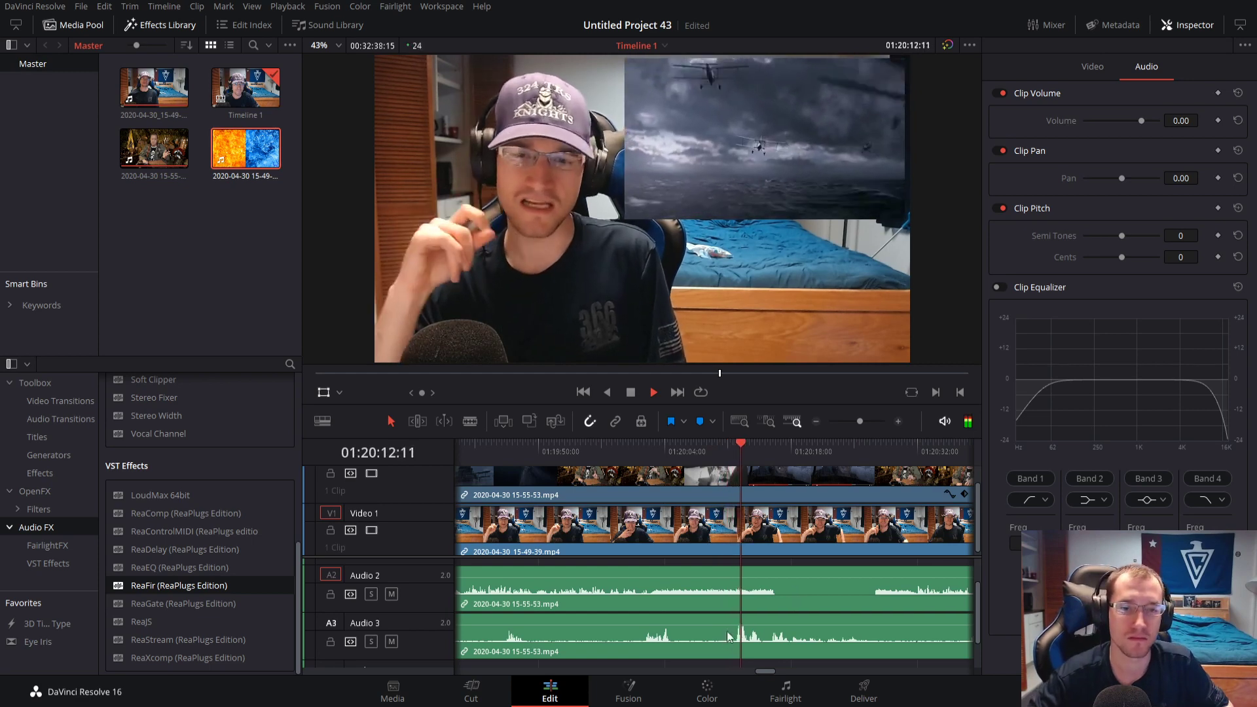
key(space)
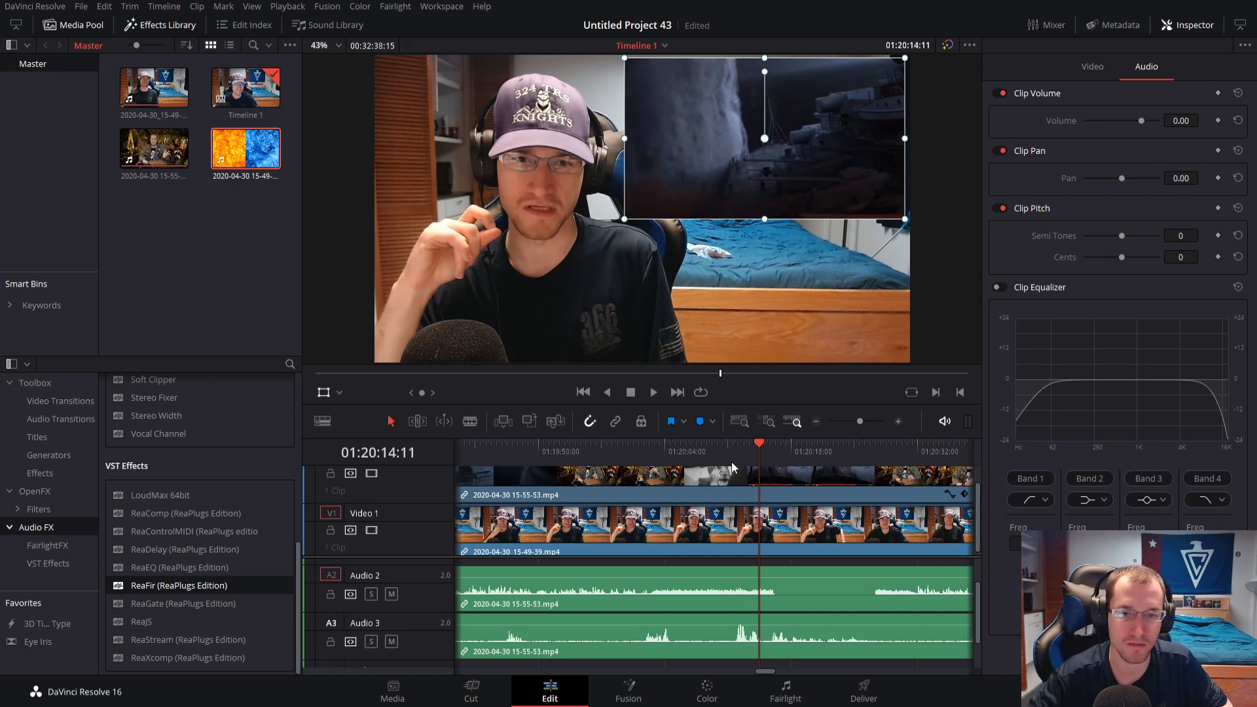
Select the Audio 3 clip at the speech peak near 01:20:12:07 and inspect its volume setting
drag(732, 467, 738, 491)
click(743, 639)
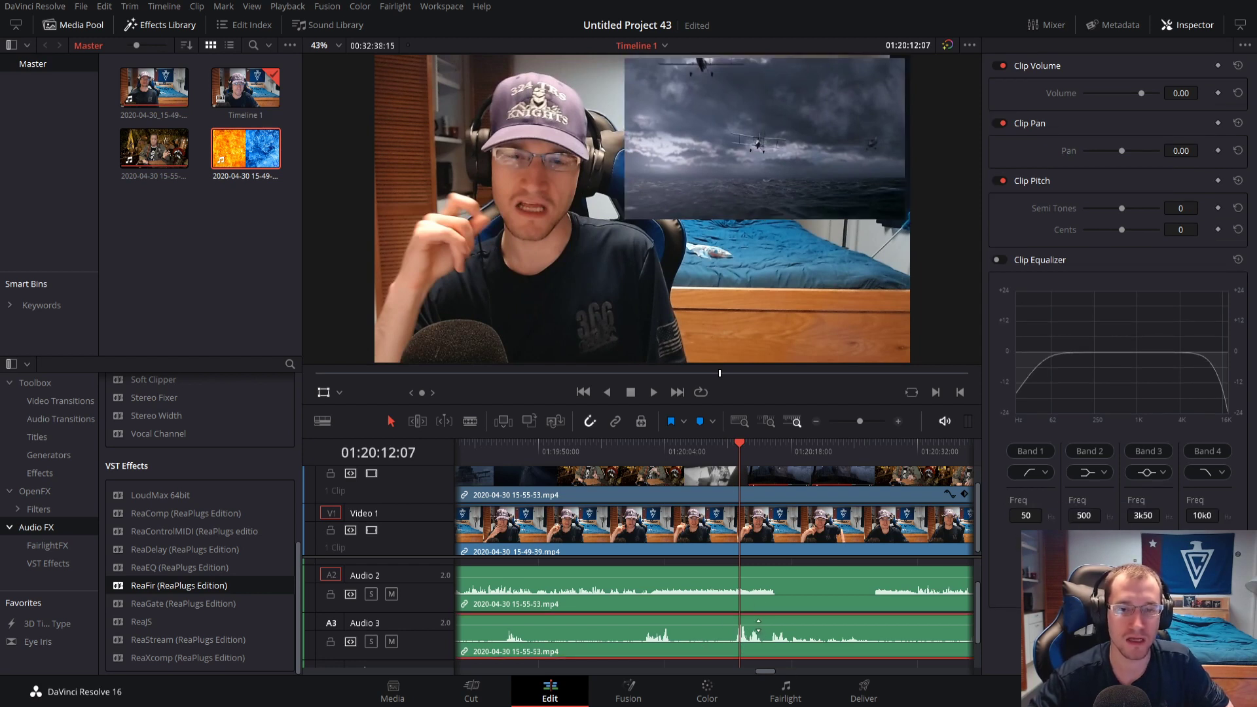
drag(758, 625, 758, 624)
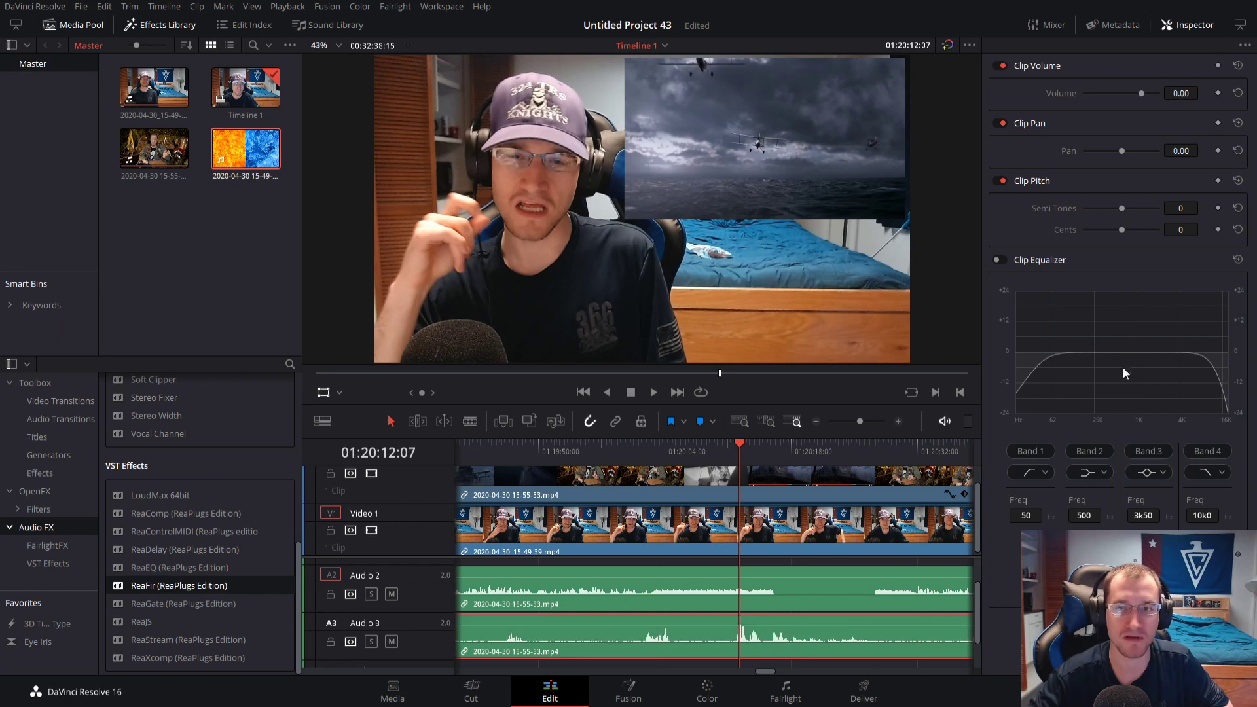
mouse_move(1190, 93)
mouse_down()
mouse_move(1202, 93)
mouse_move(1185, 93)
mouse_up()
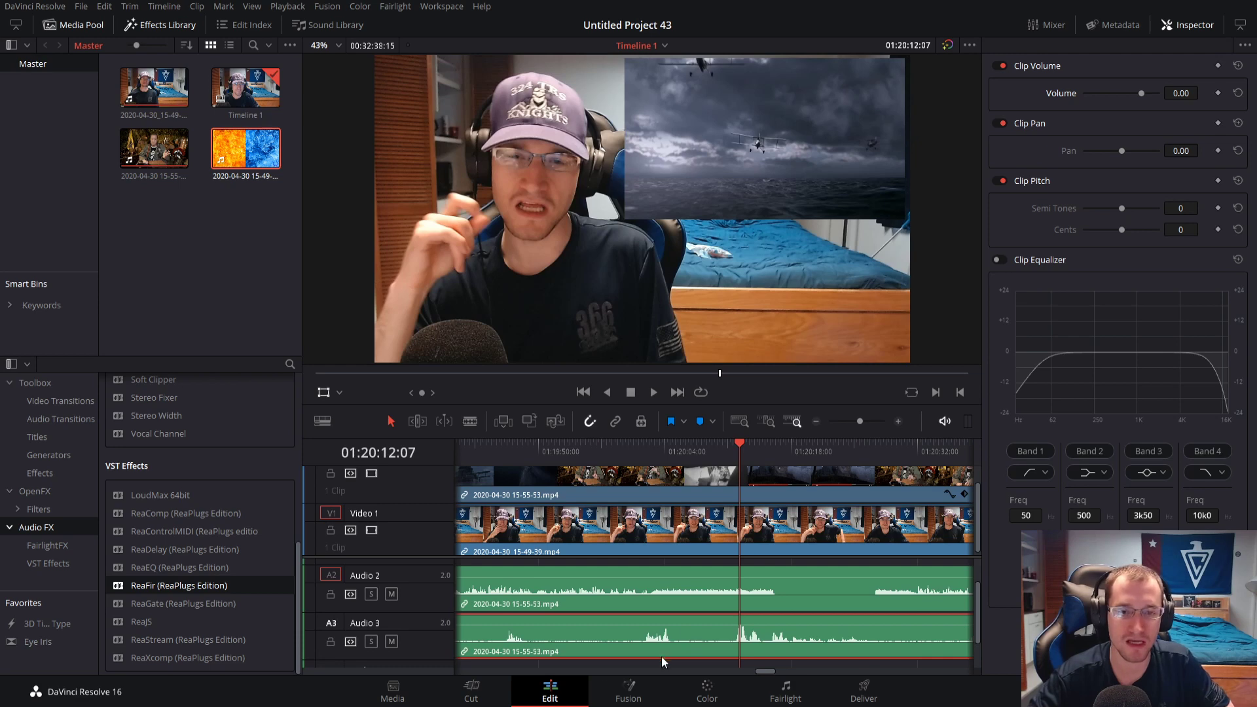
Cut out the short Audio 3 speech segment starting at 01:19:59:13 and raise its volume to 3.49 dB
drag(676, 458, 624, 452)
key(ctrl+b)
key(ctrl+b)
click(654, 635)
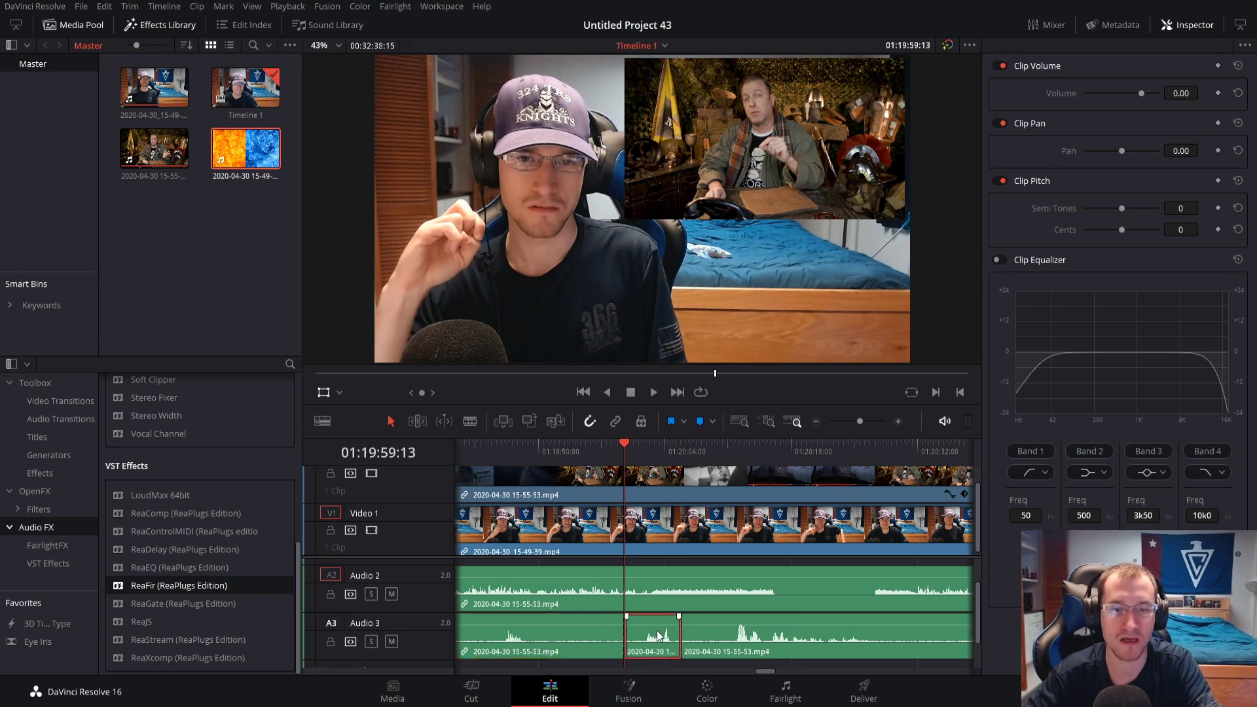
drag(656, 624, 655, 620)
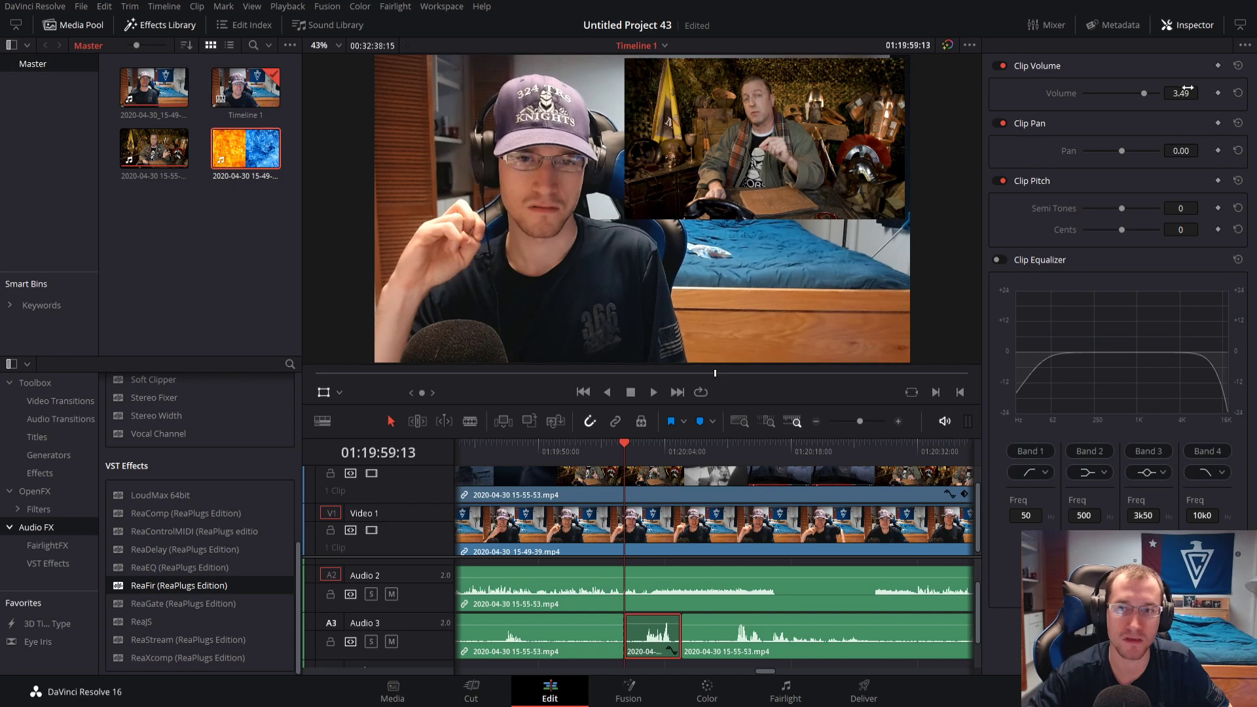
Undo the Audio 3 volume increase and both cuts, and play the passage from 01:19:59:13
key(ctrl+z)
key(ctrl+z)
key(ctrl+z)
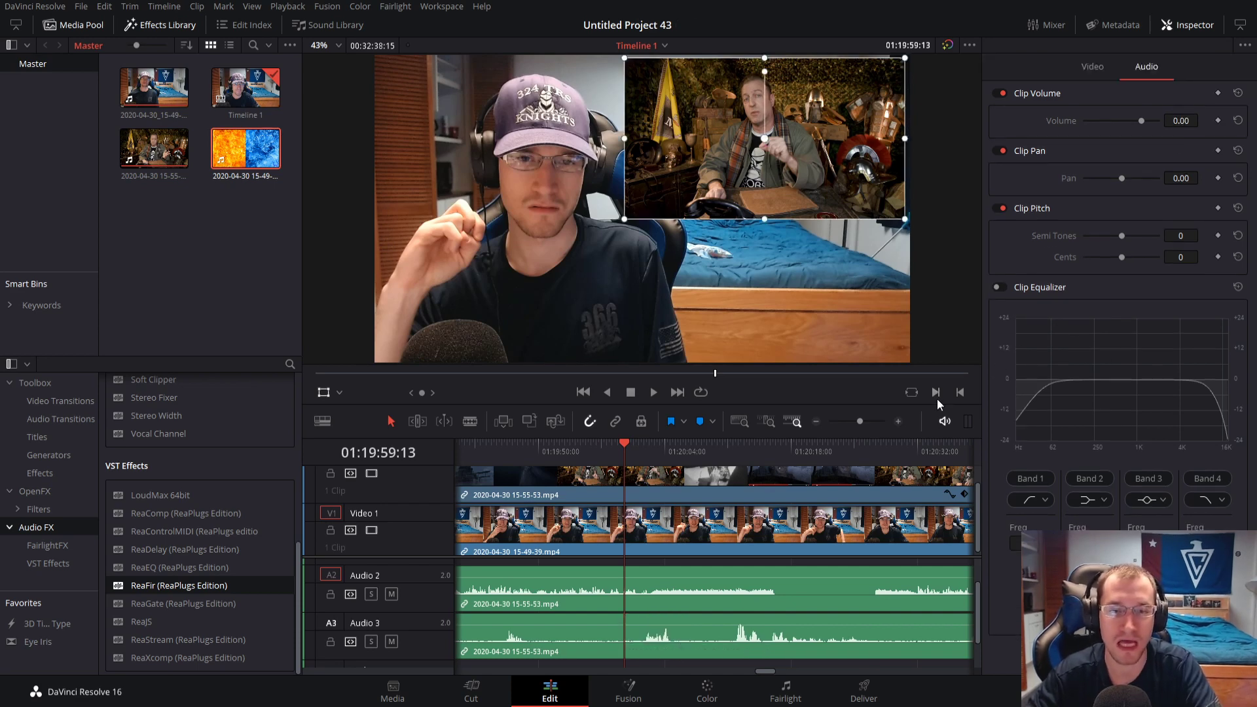
key(space)
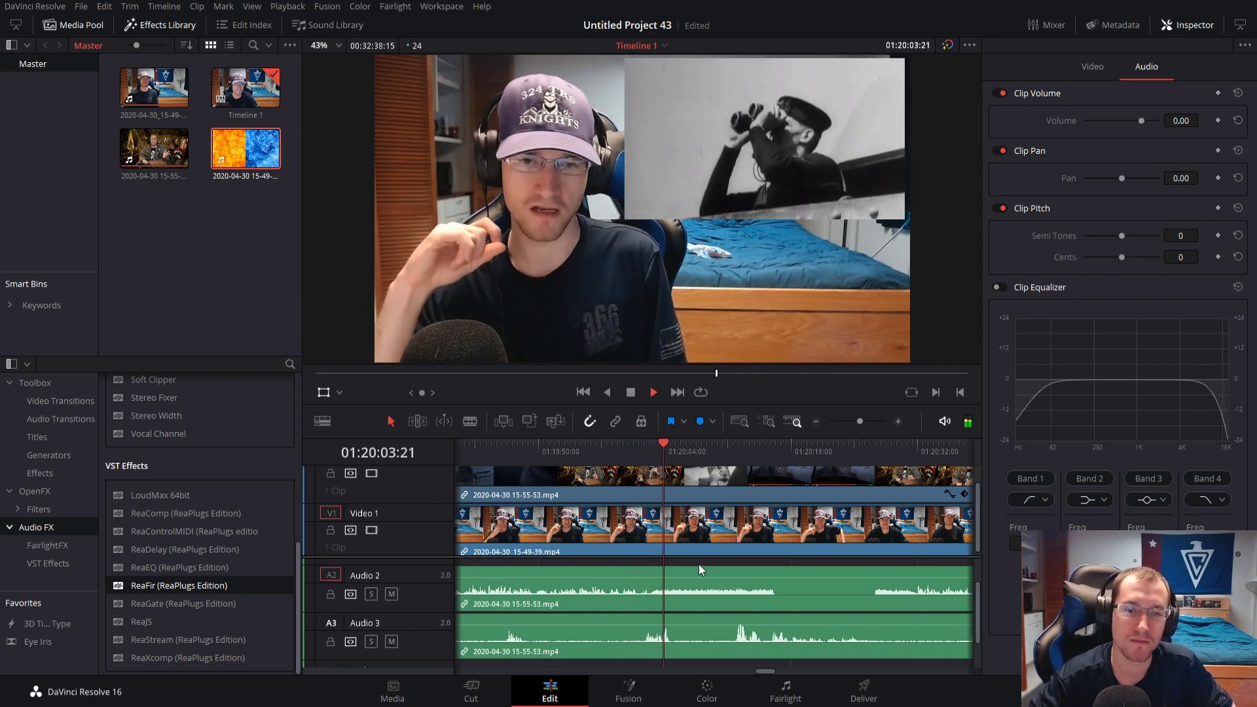
key(space)
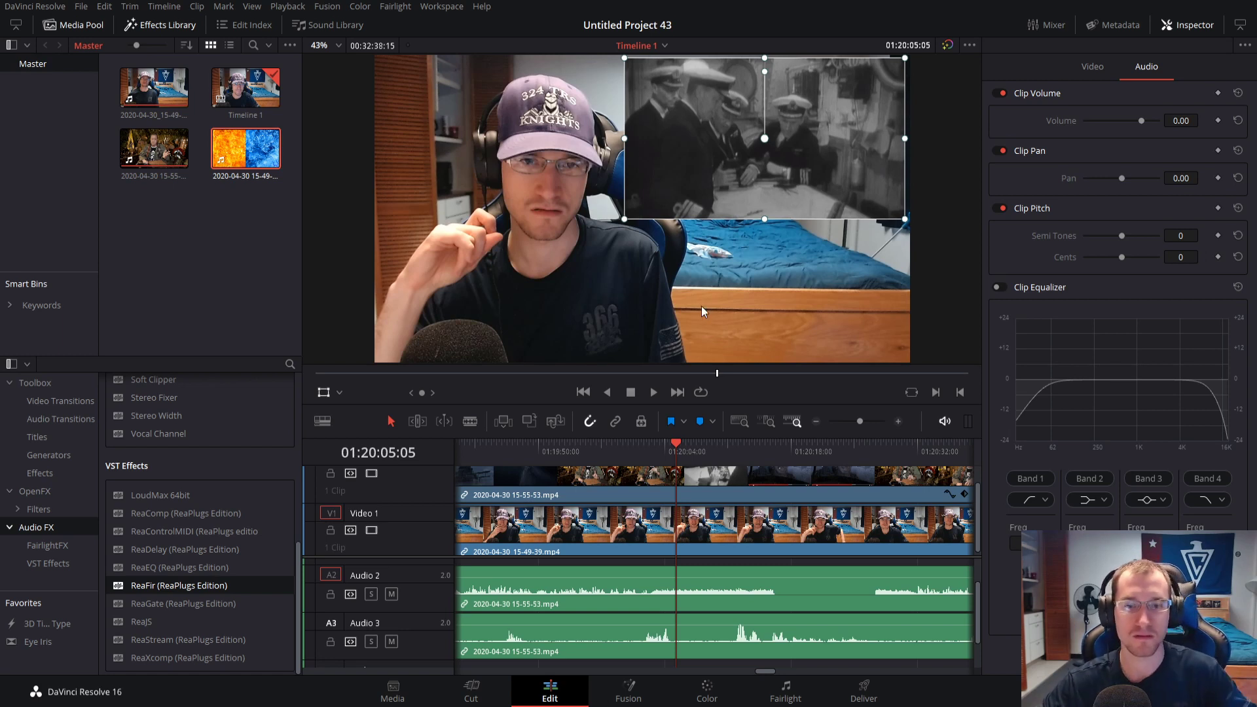
Select the Audio 2 clip and find the Pitch effect among the audio effects
drag(856, 420, 848, 420)
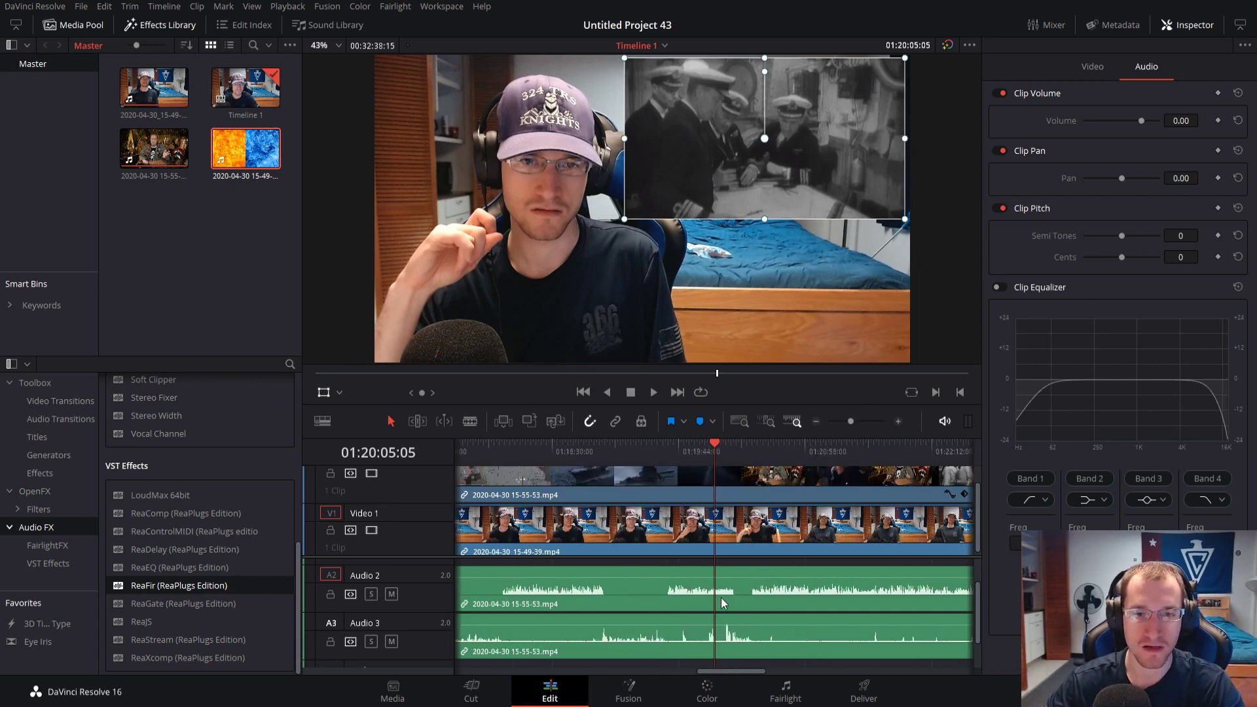
click(788, 591)
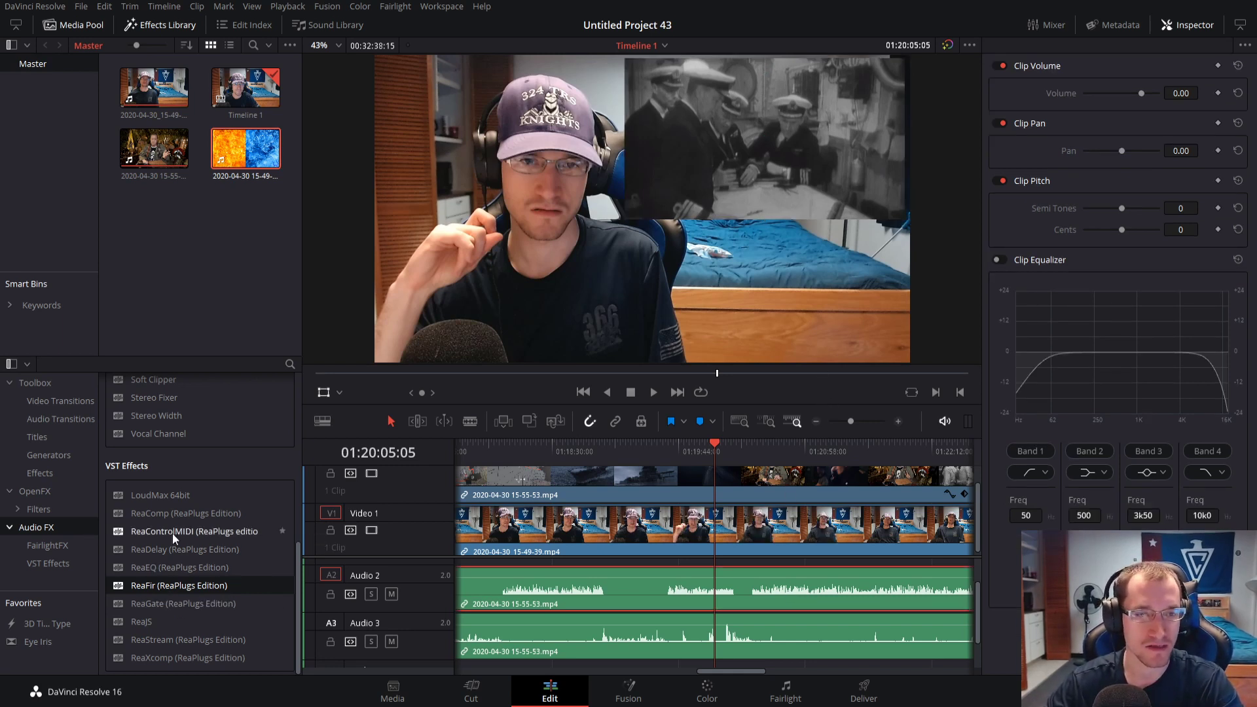
scroll(173, 537, up, 3)
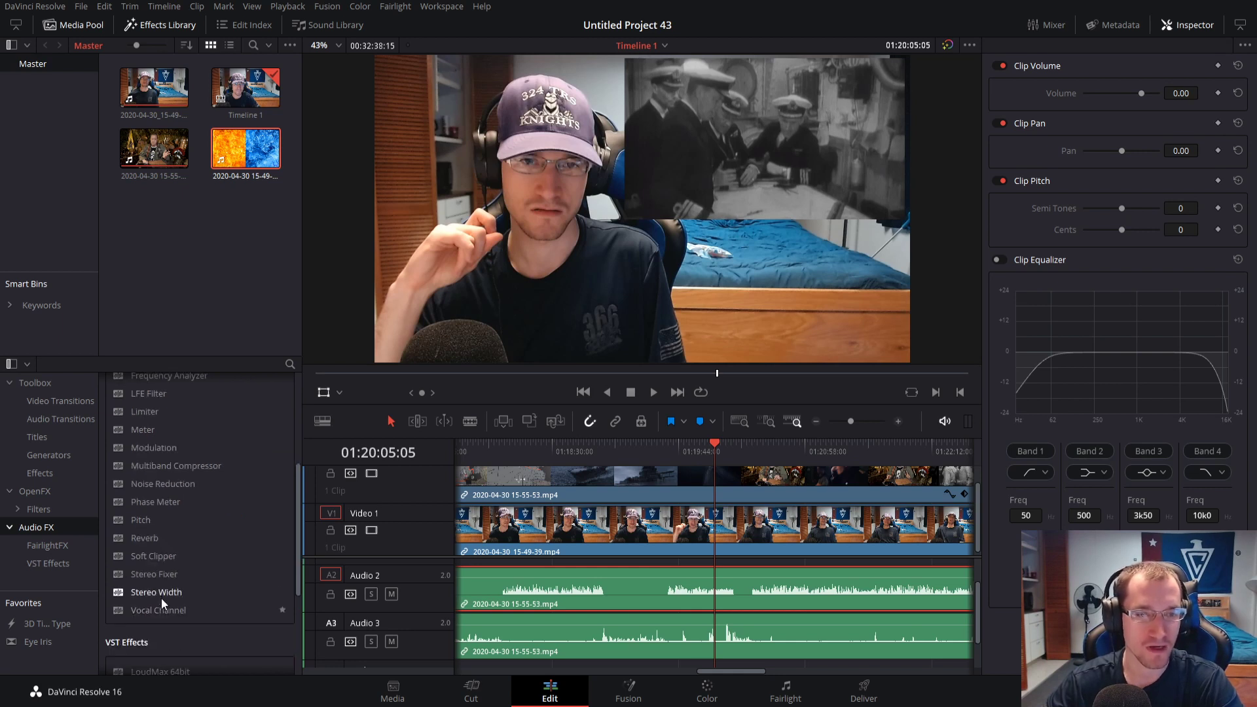
click(144, 519)
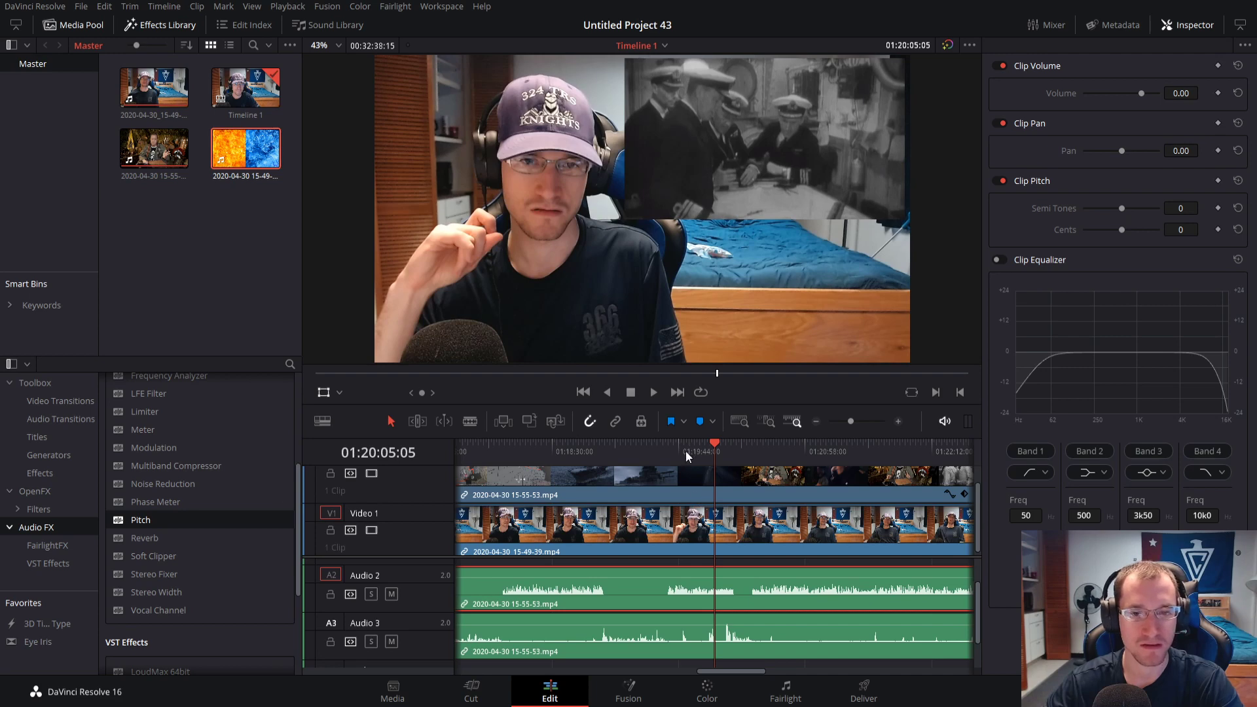
Split the Audio 2 clip at 01:19:37:09 and 01:20:17:14 to isolate the speech segment between them
drag(682, 450, 667, 449)
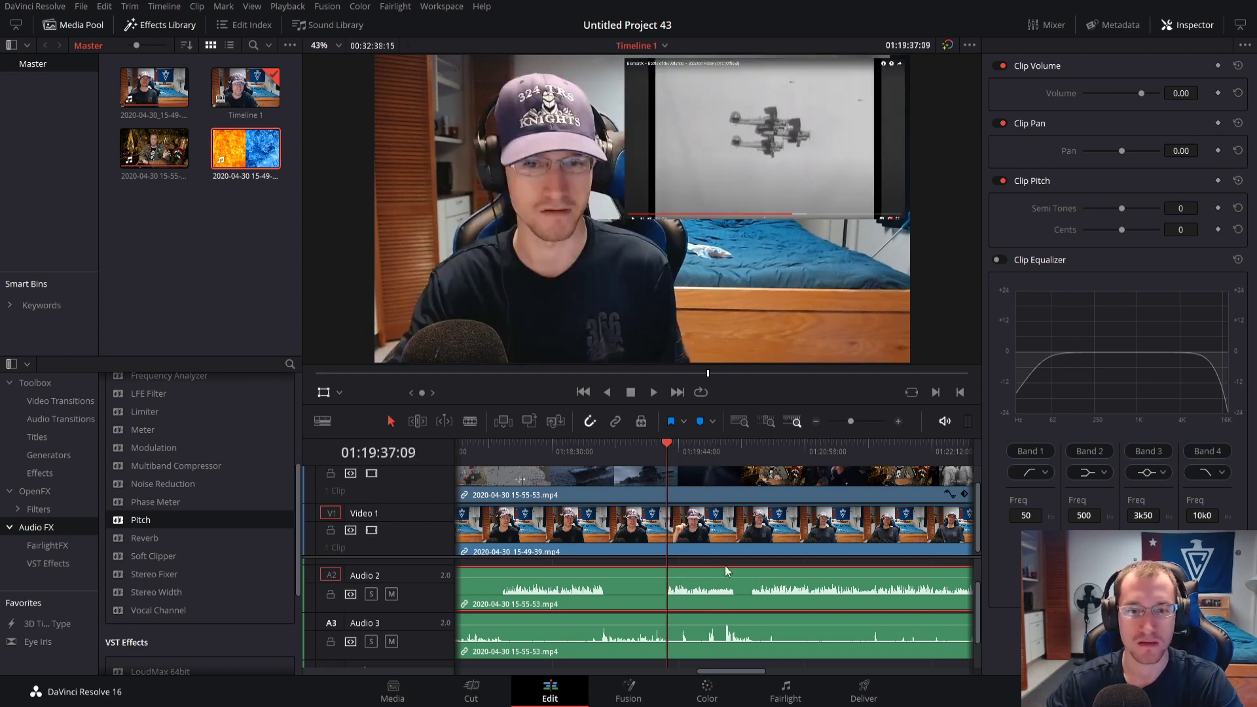
key(ctrl+b)
click(712, 592)
click(741, 445)
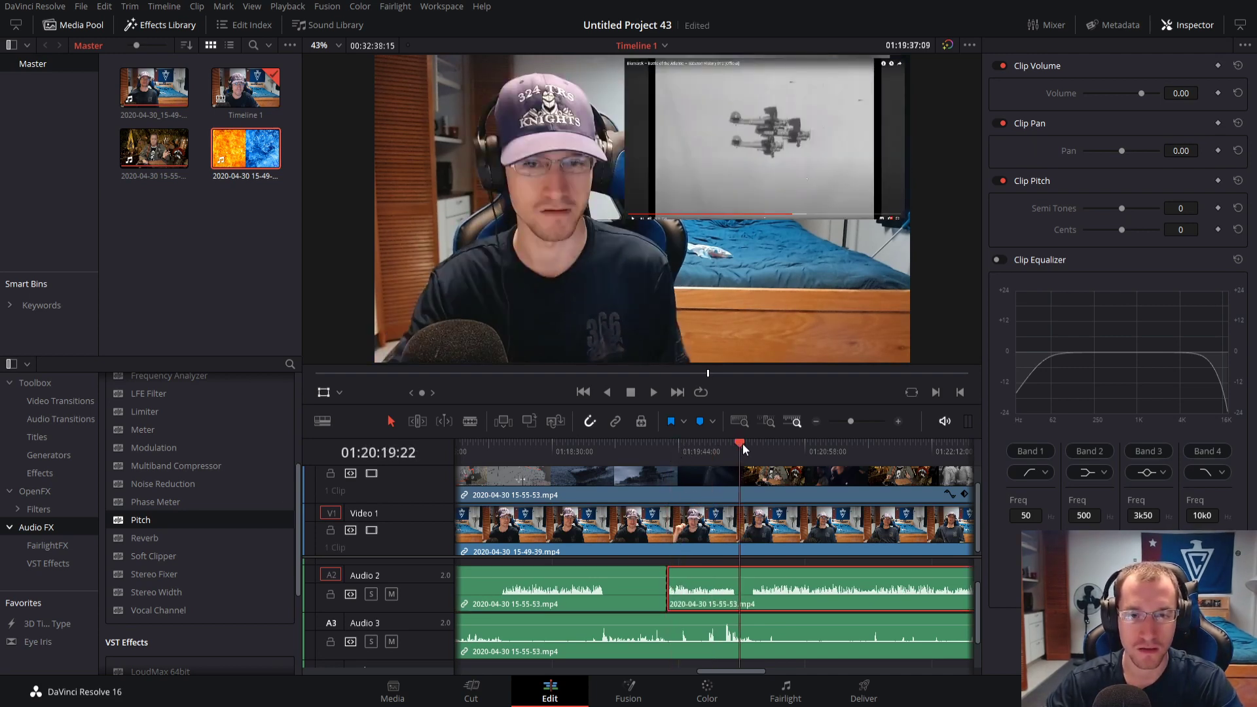
drag(742, 443, 736, 447)
key(ctrl+b)
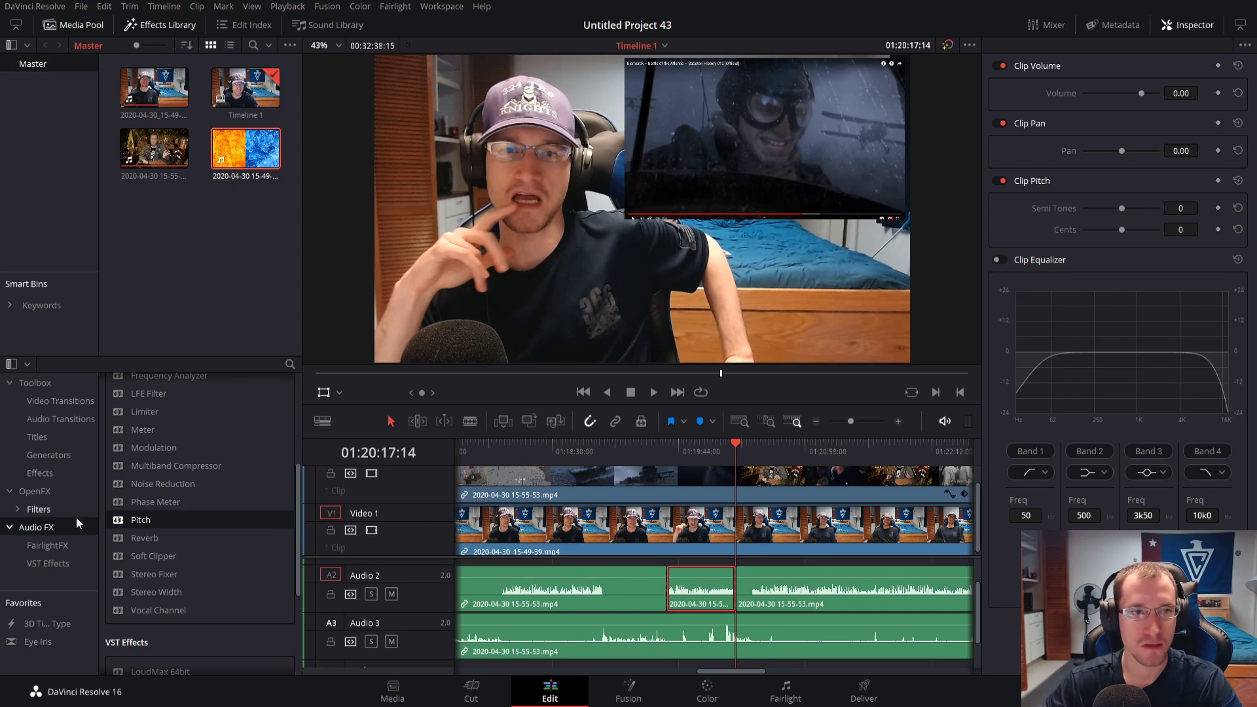
Hide the Effects Library and the Media Pool to widen the timeline and viewer
click(165, 25)
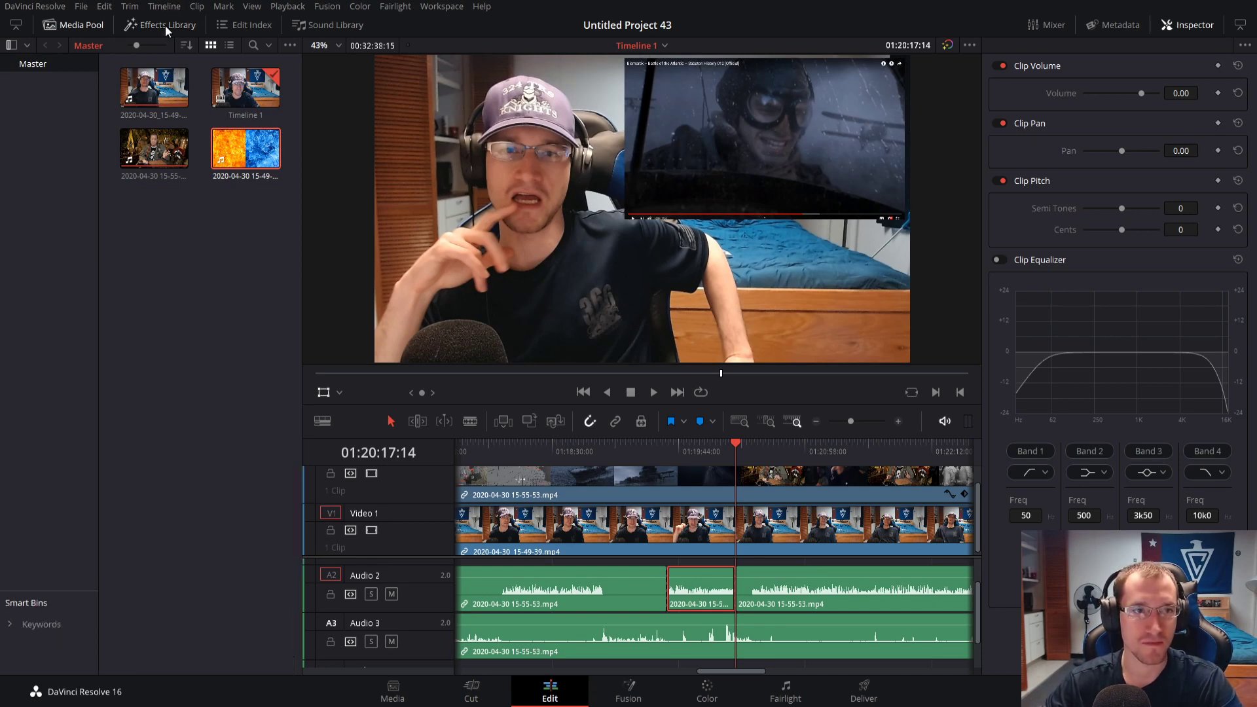
click(84, 27)
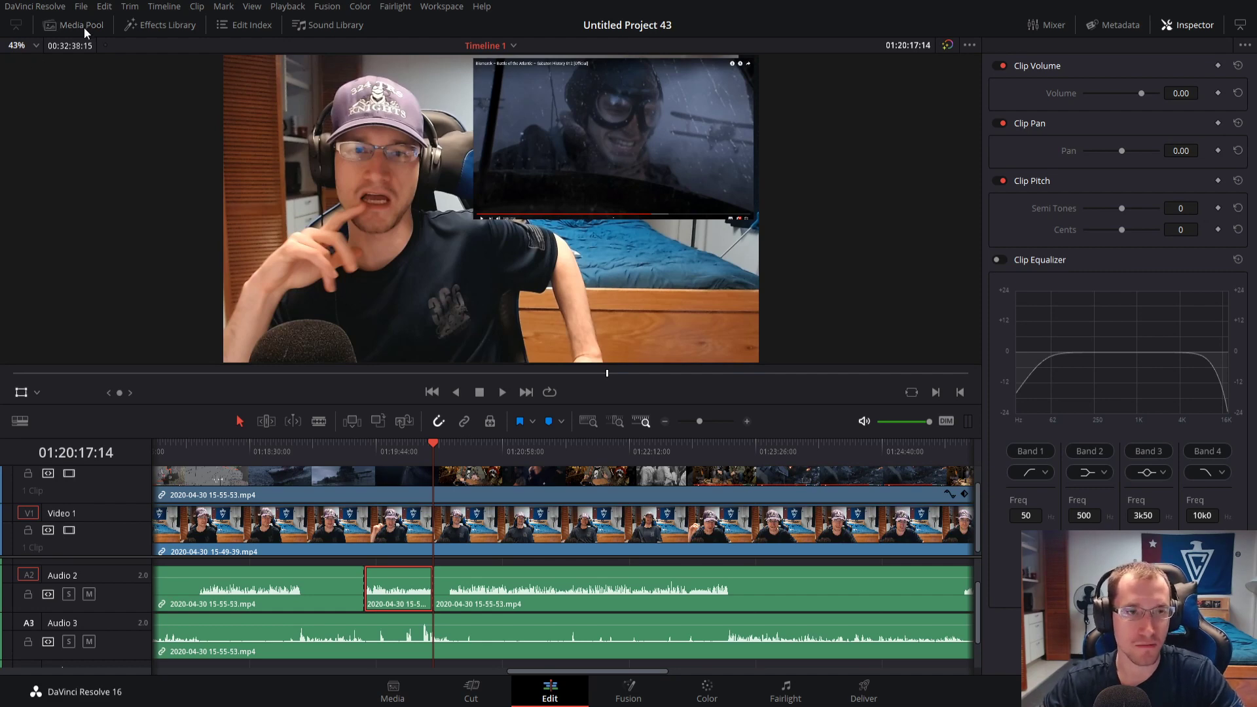
Show and hide the Media Pool, Effects Library, Edit Index and Sound Library to examine the space each one occupies
click(84, 28)
click(182, 30)
click(258, 24)
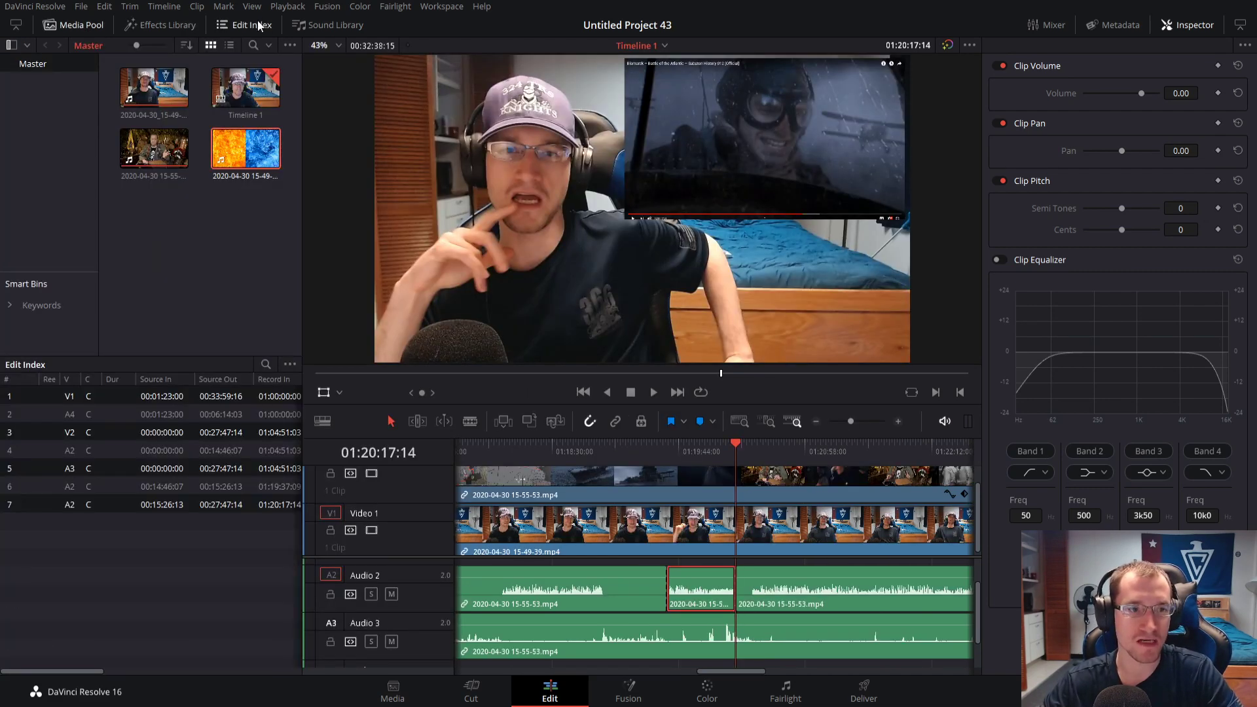
click(320, 21)
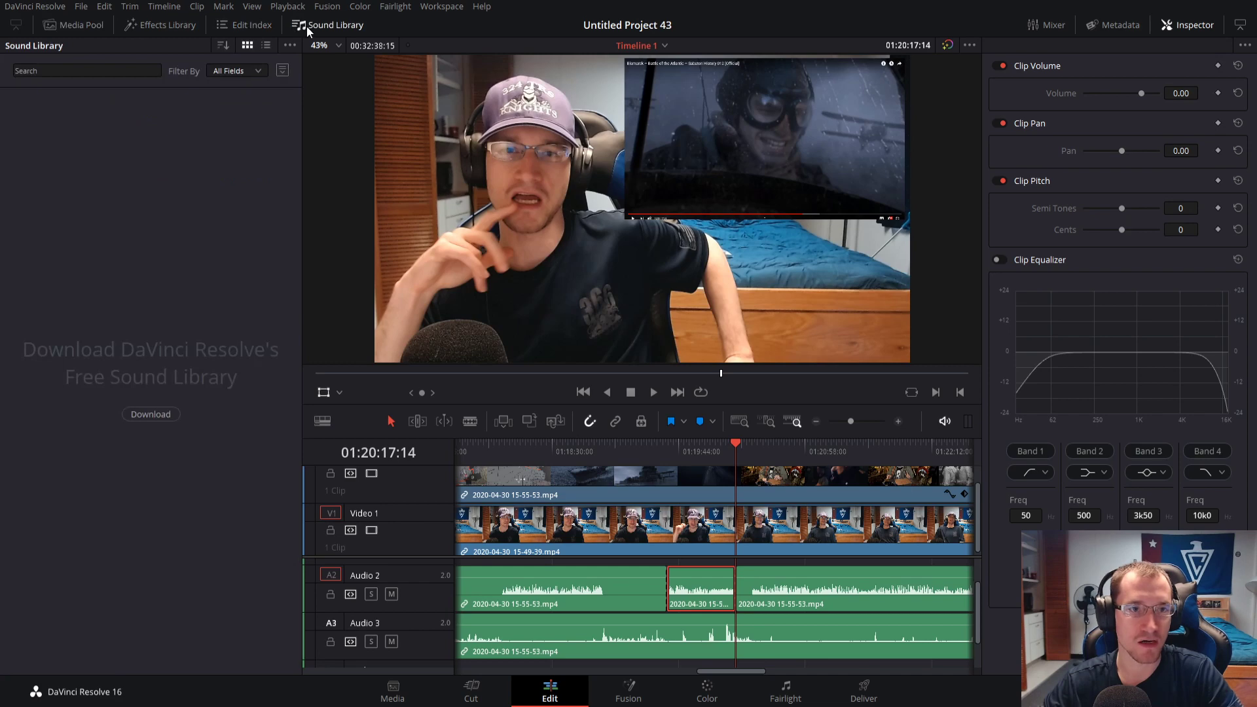
click(307, 25)
click(303, 18)
click(303, 19)
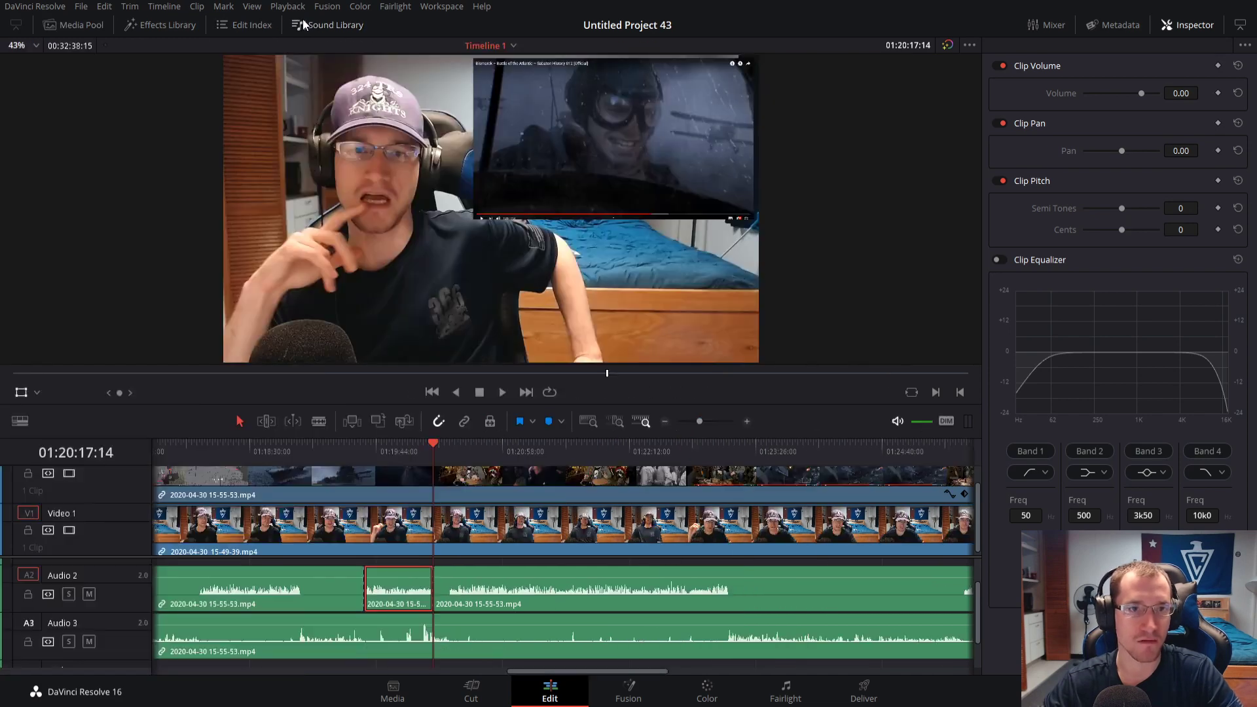
click(187, 26)
click(187, 25)
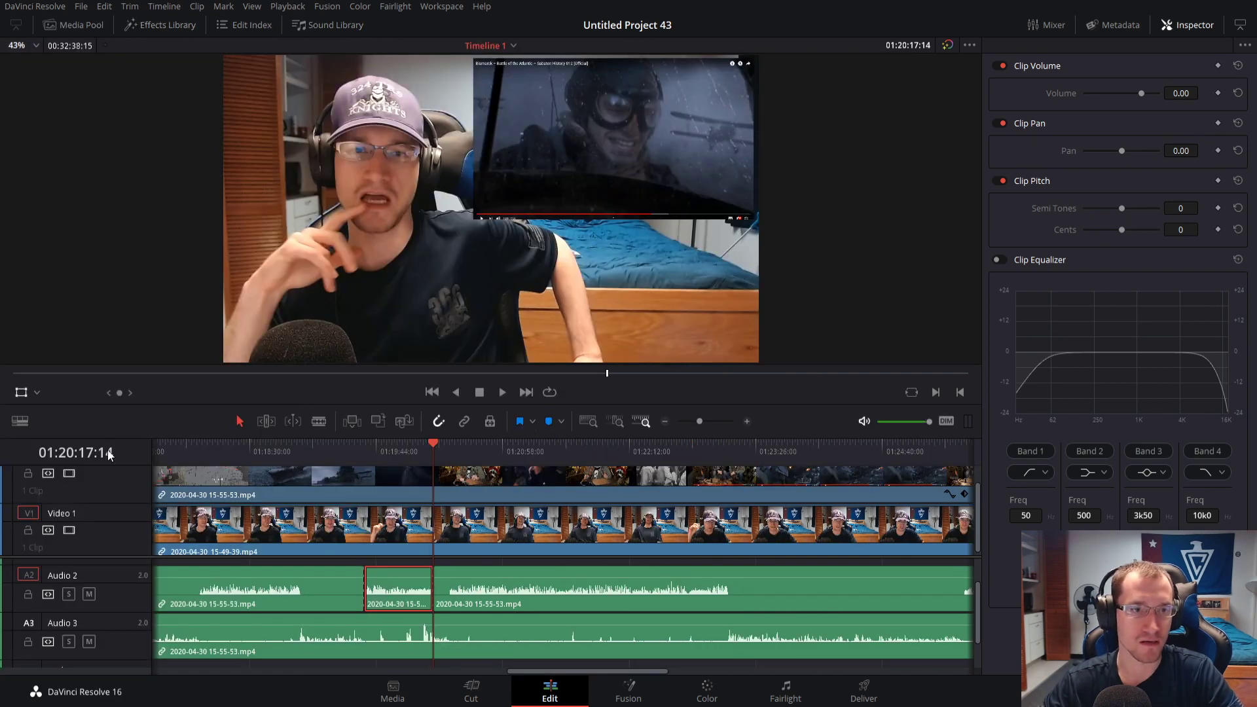
Show the Media Pool and Effects Library again and apply the Pitch effect to the isolated Audio 2 segment
click(73, 26)
click(171, 26)
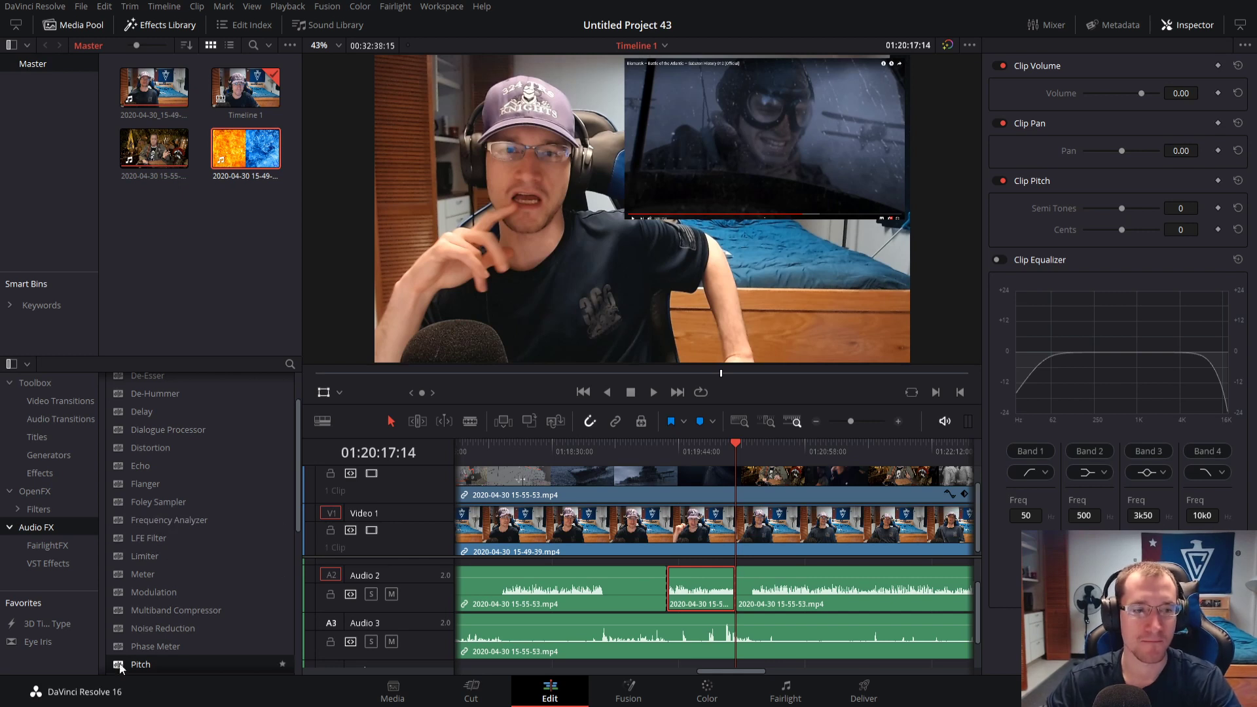
scroll(167, 576, down, 3)
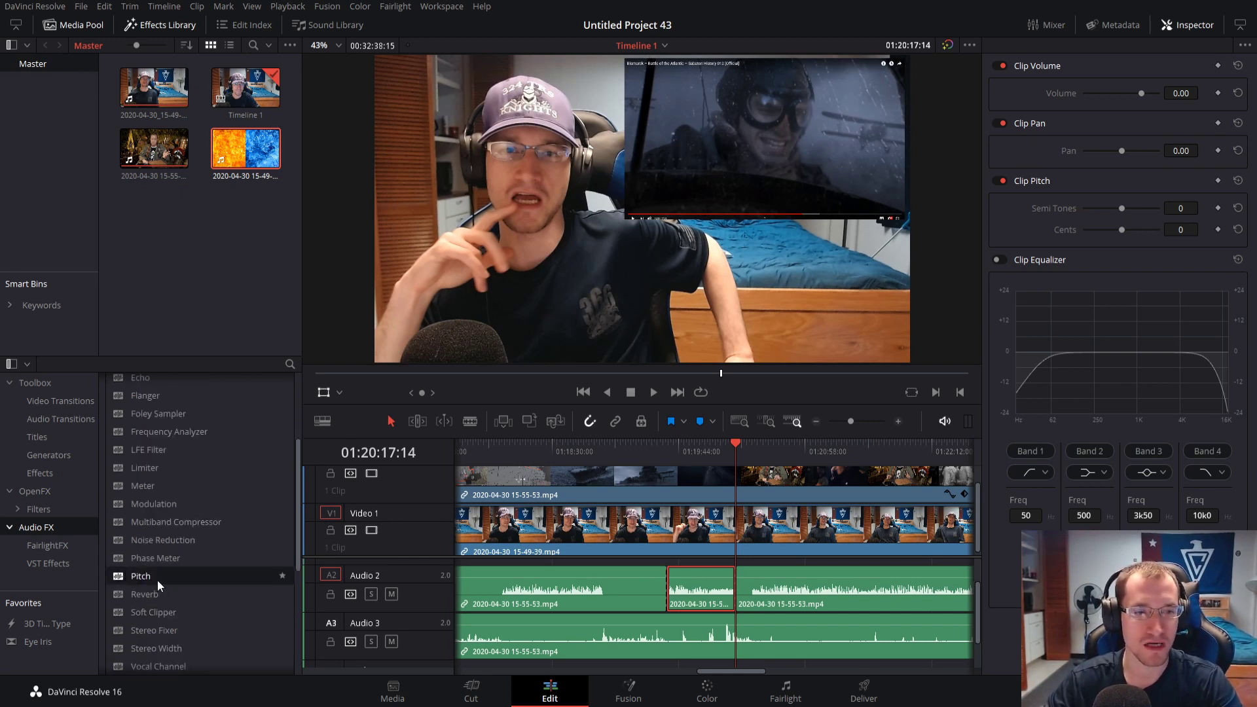
drag(157, 580, 709, 587)
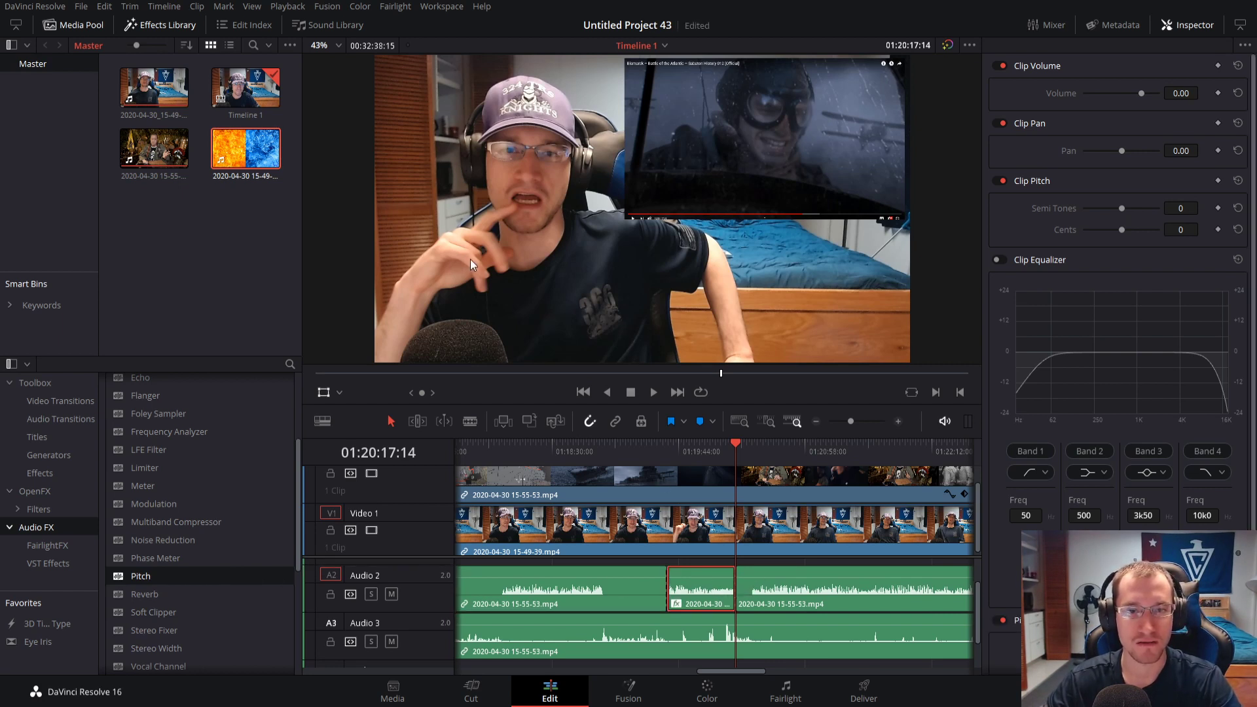
Play through the Audio 2 segment with the Pitch effect, split it at 01:20:03:20 and select the piece after the cut
click(678, 457)
key(space)
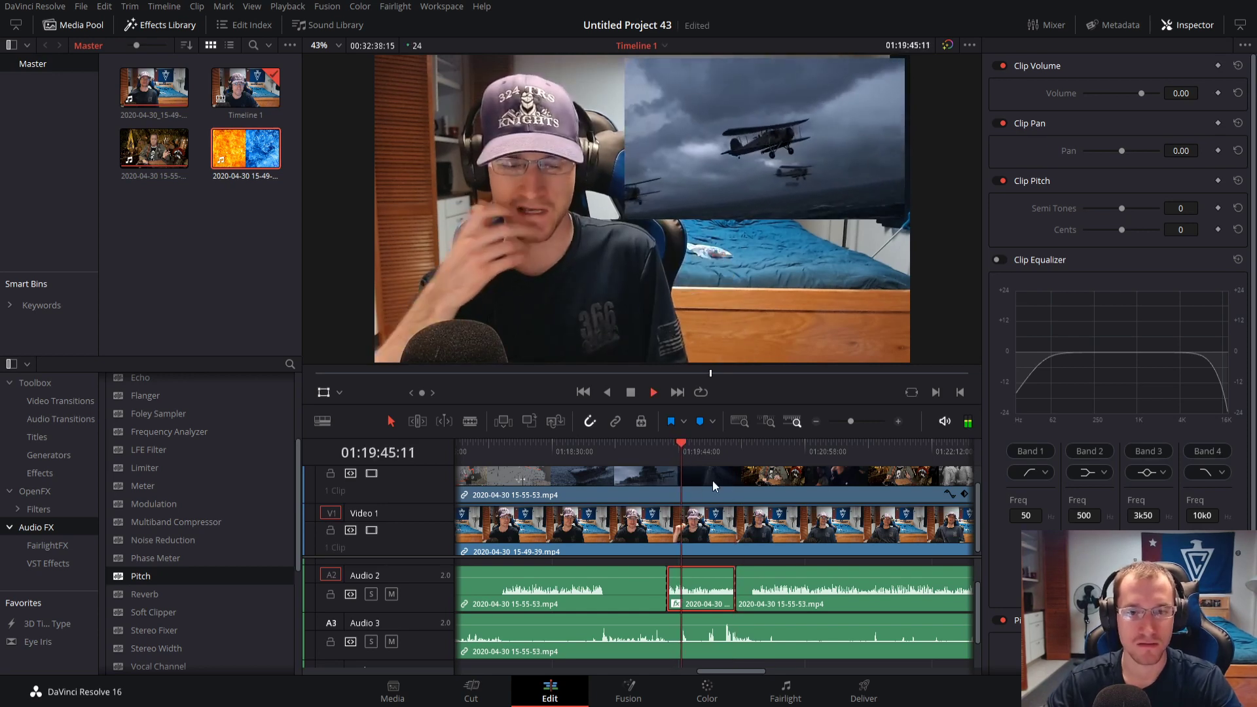
click(714, 451)
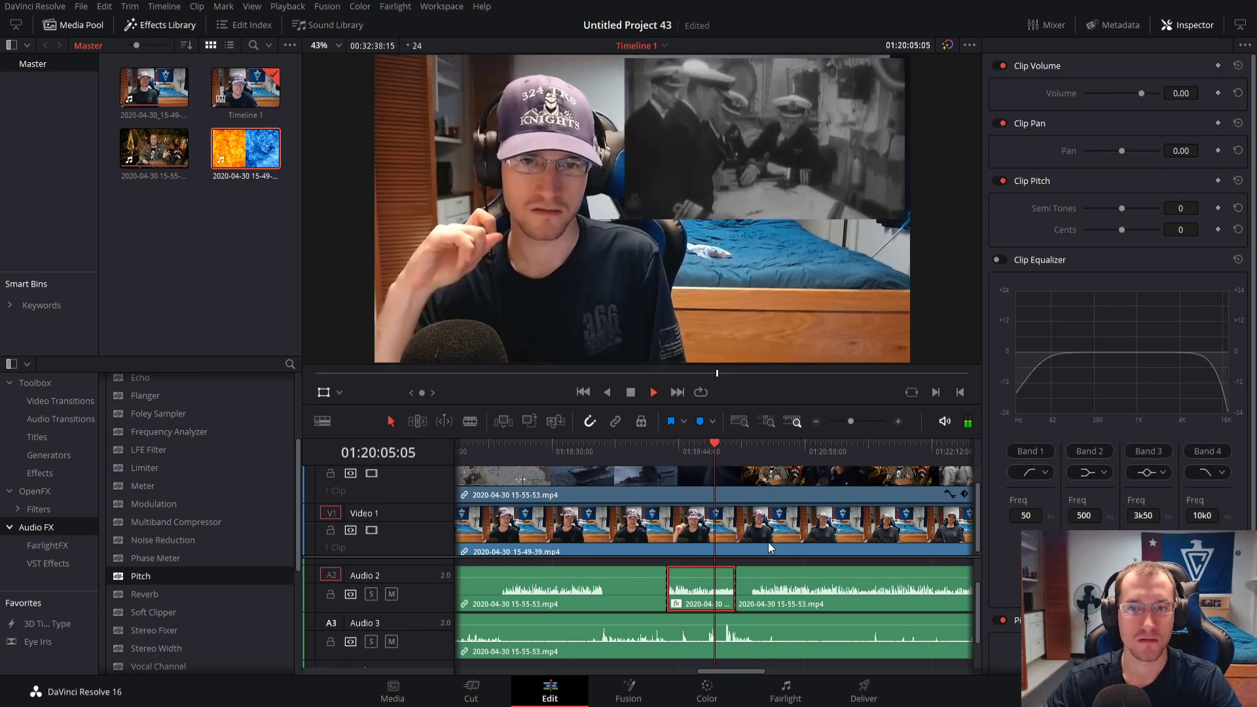
key(space)
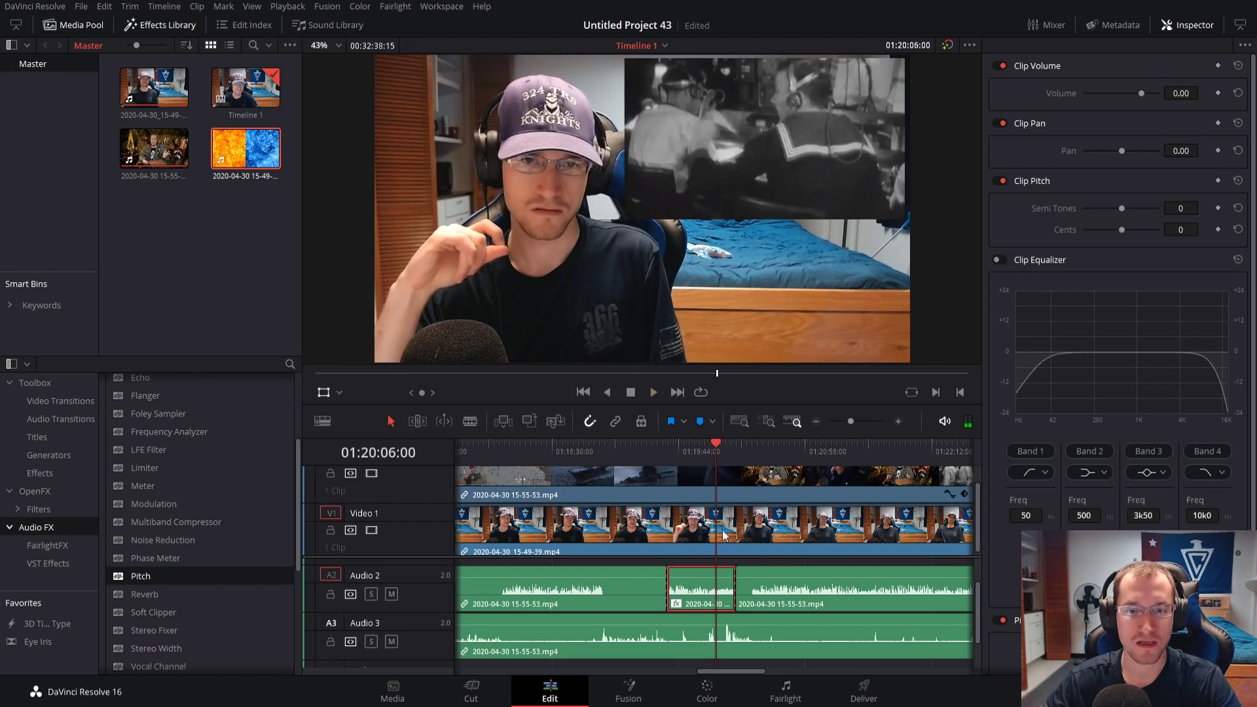
click(708, 450)
key(space)
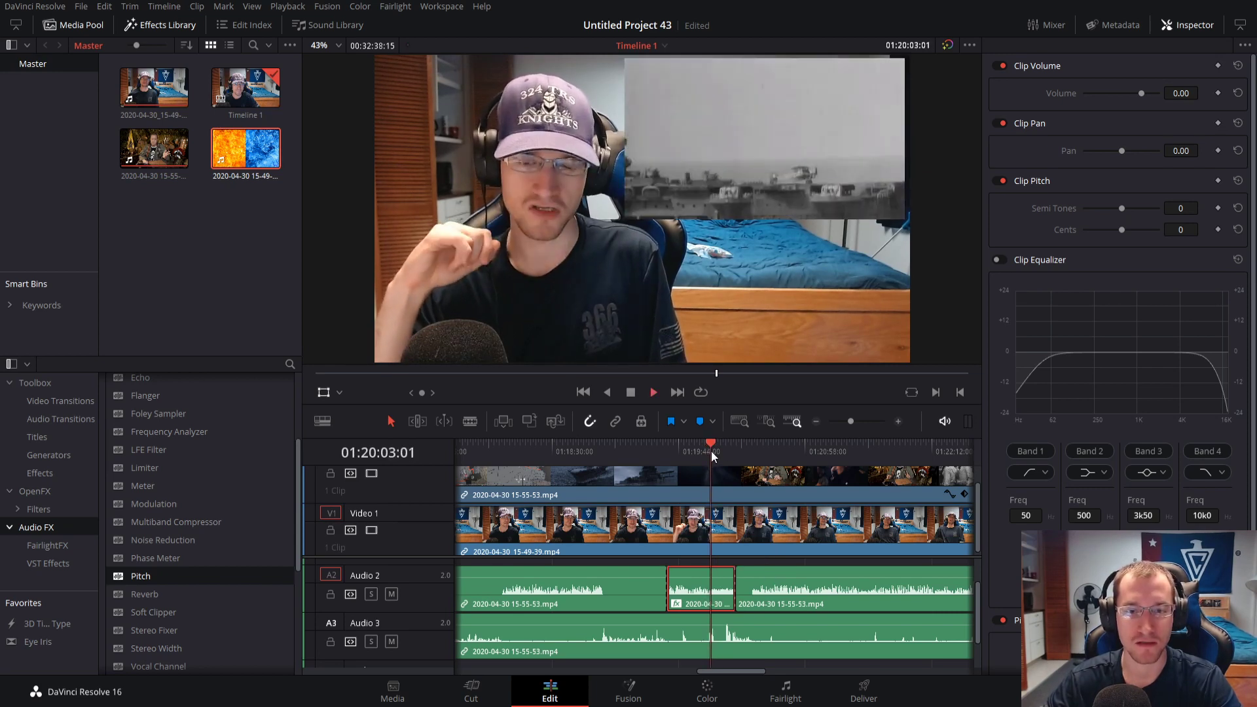
key(space)
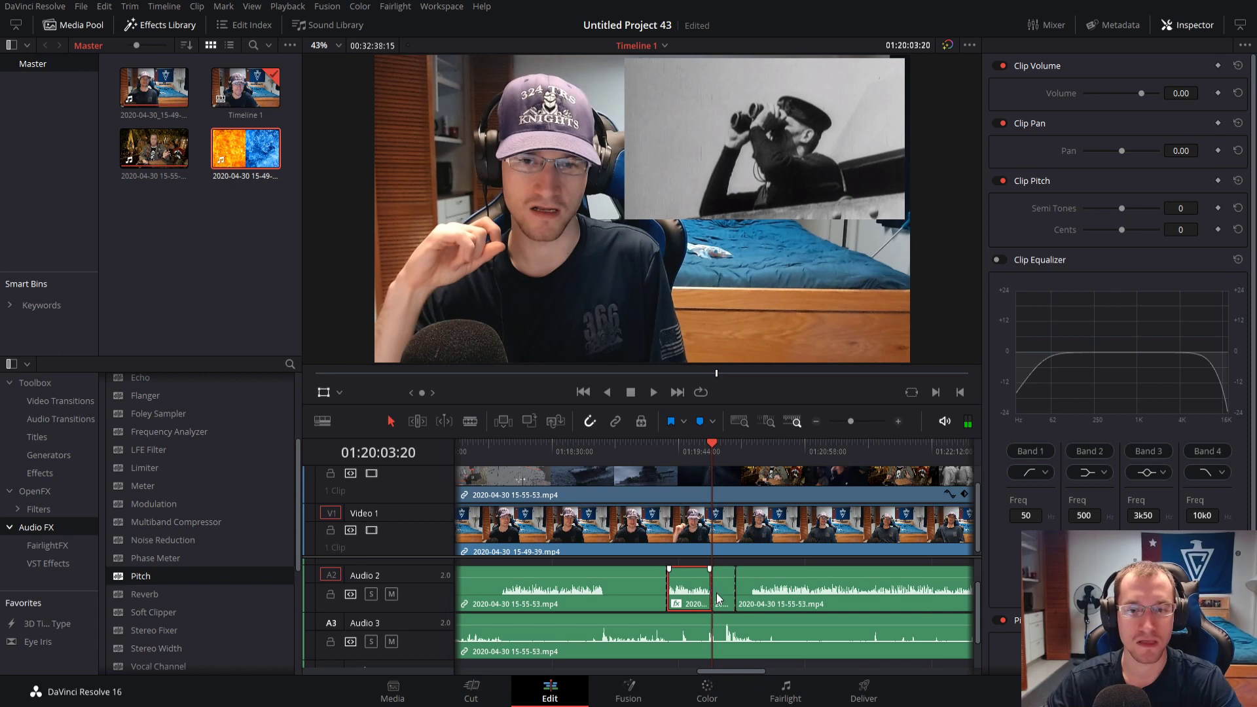
click(721, 592)
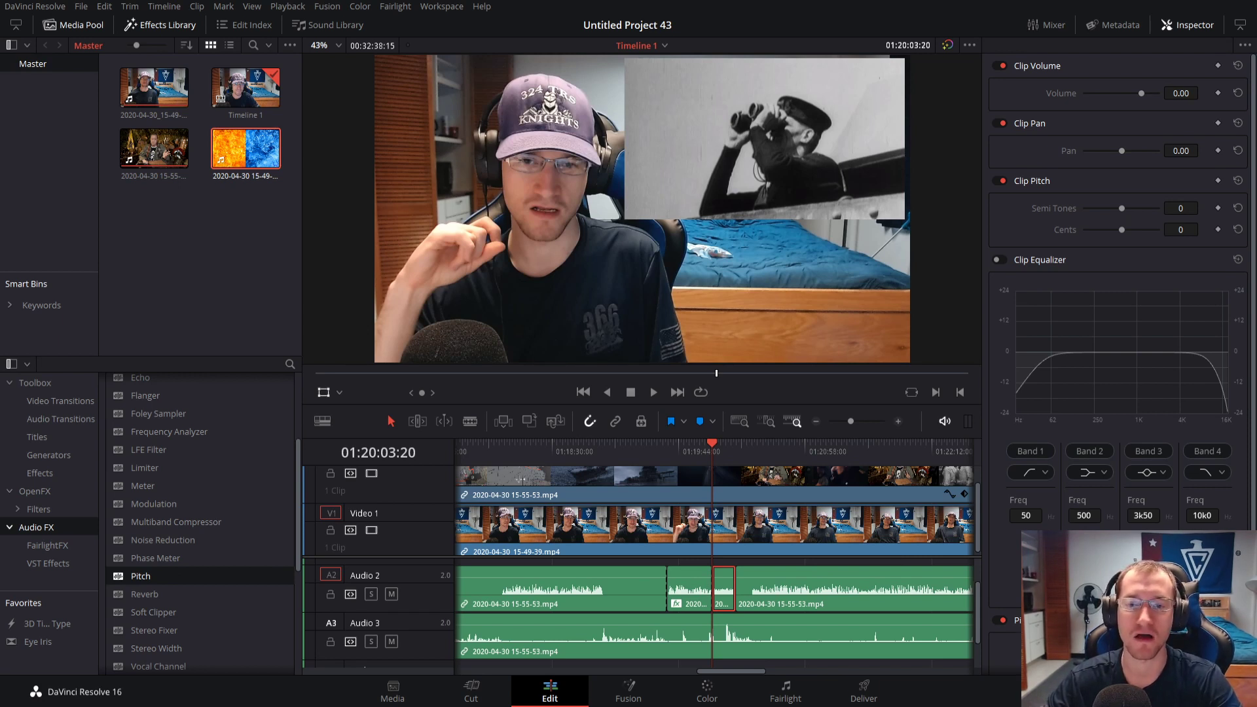
Play the selected Audio 2 piece after the cut, disable its Pitch effect and play it again
key(space)
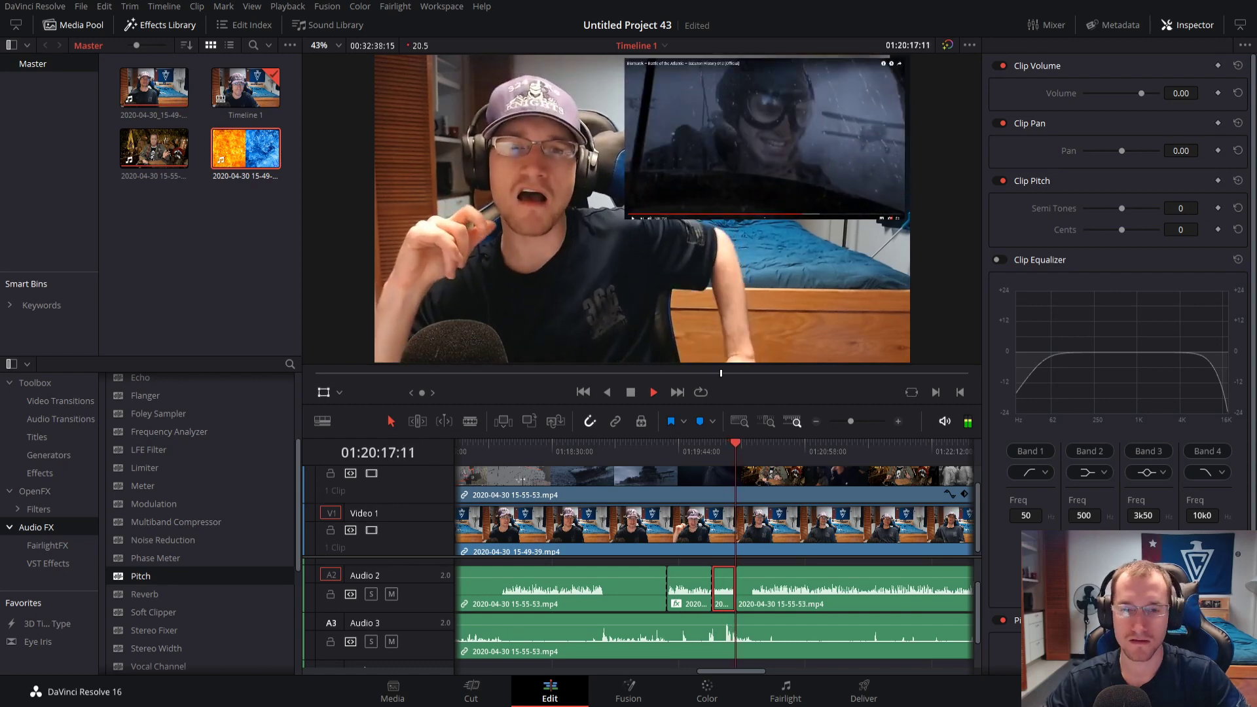
click(710, 451)
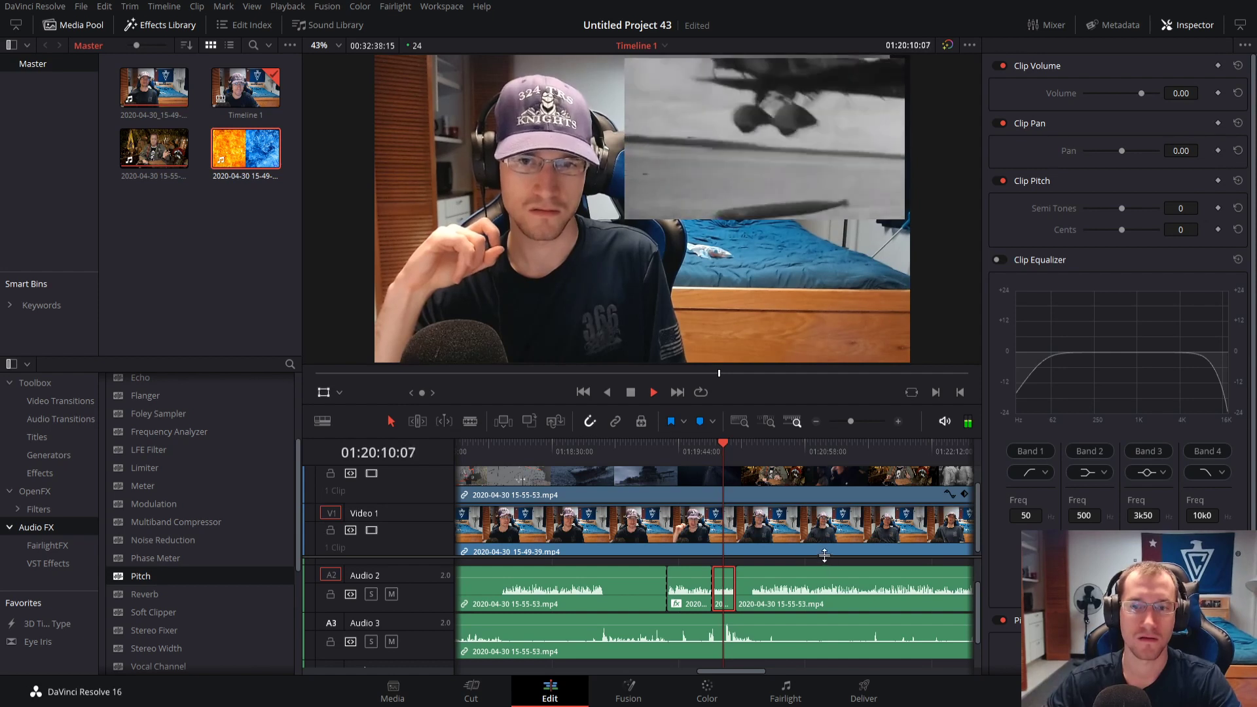
key(space)
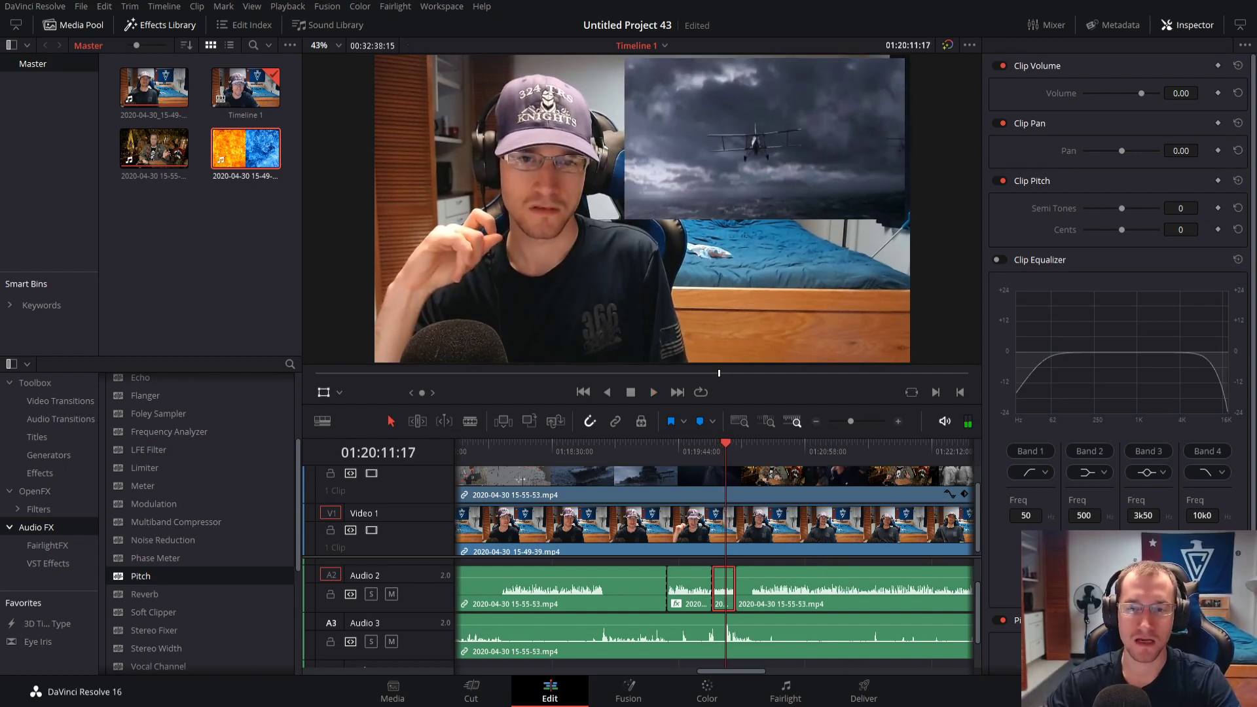
click(1001, 619)
key(space)
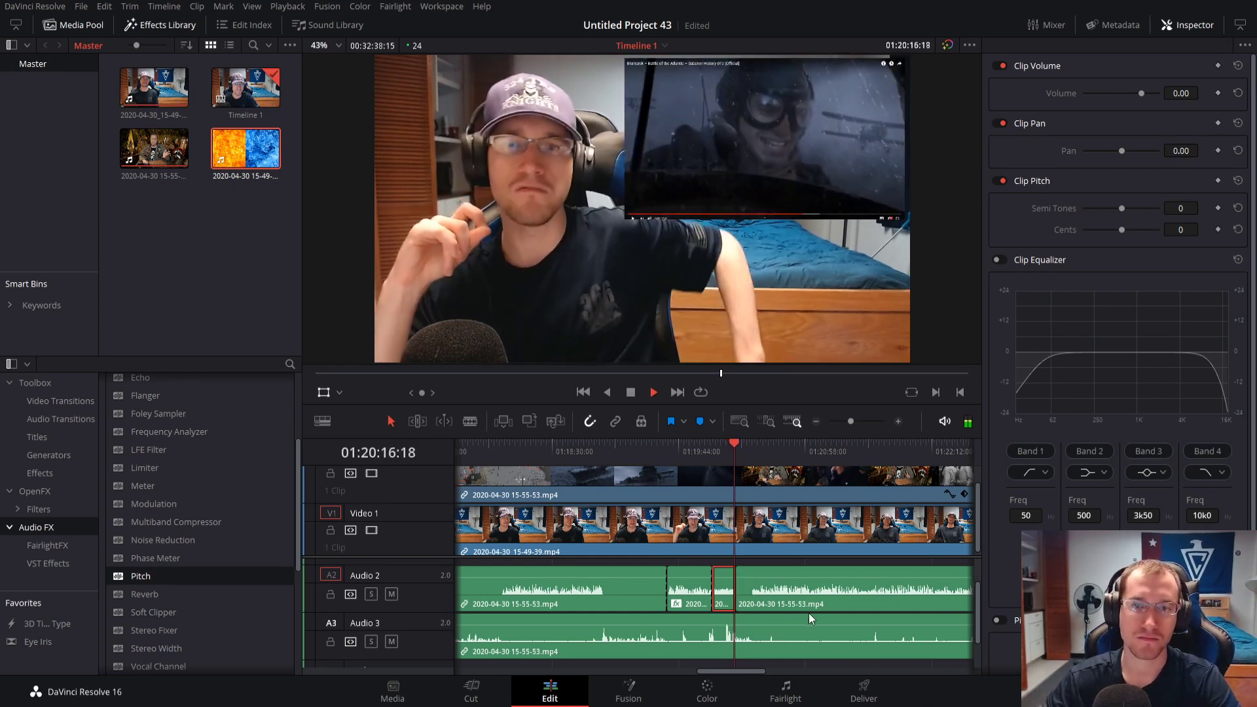
Move the playhead to the start of the Video 2 overlay at 01:04:51:03 and select the Blur Dissolve video transition
click(788, 449)
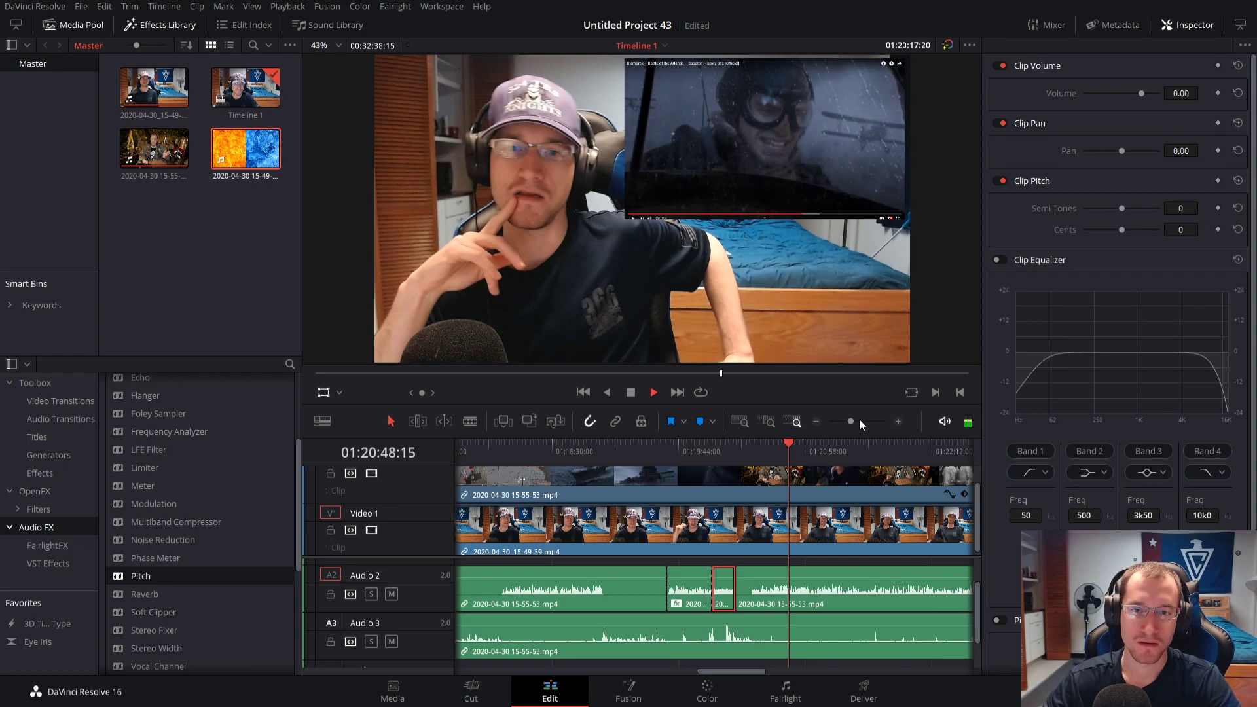
drag(851, 421, 844, 421)
key(space)
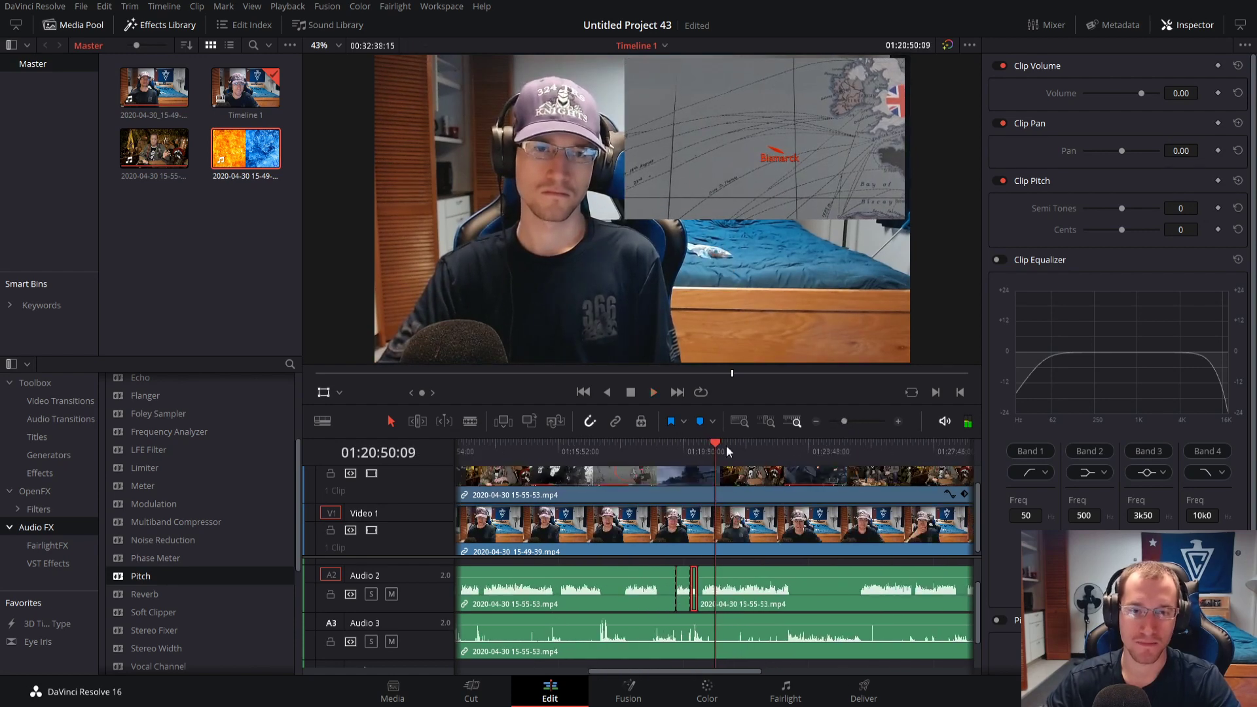
key(Home)
click(606, 446)
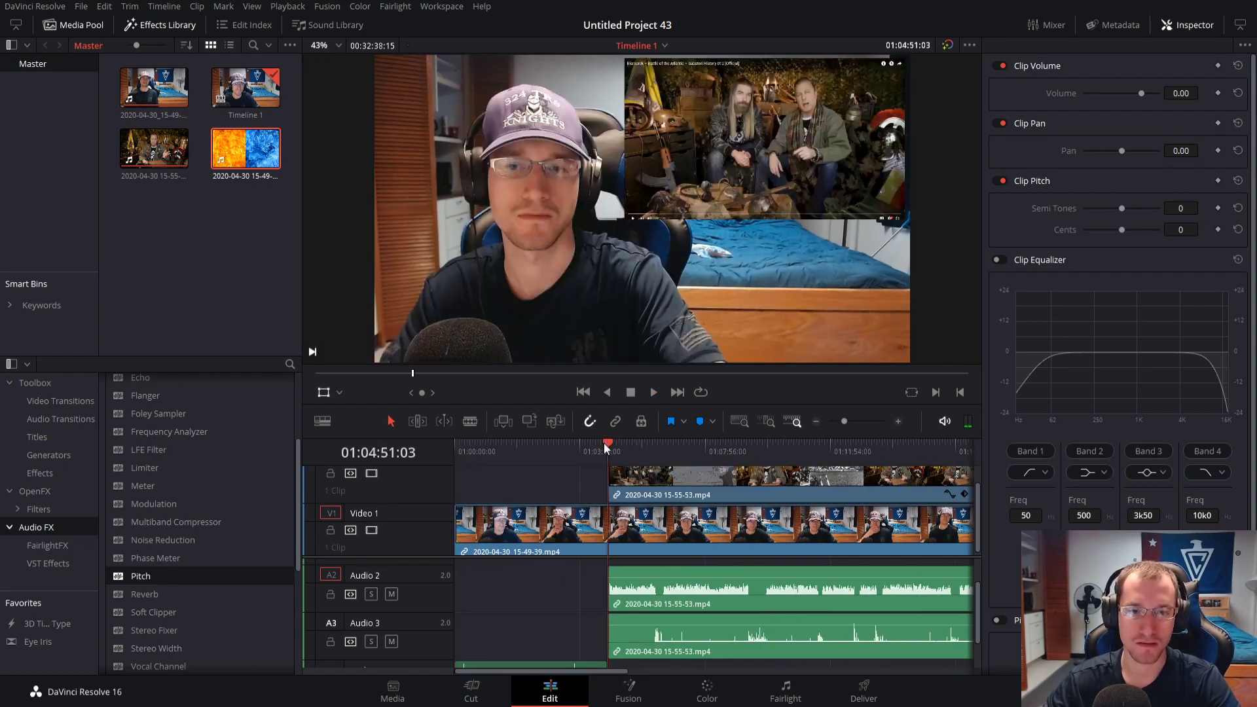
click(791, 419)
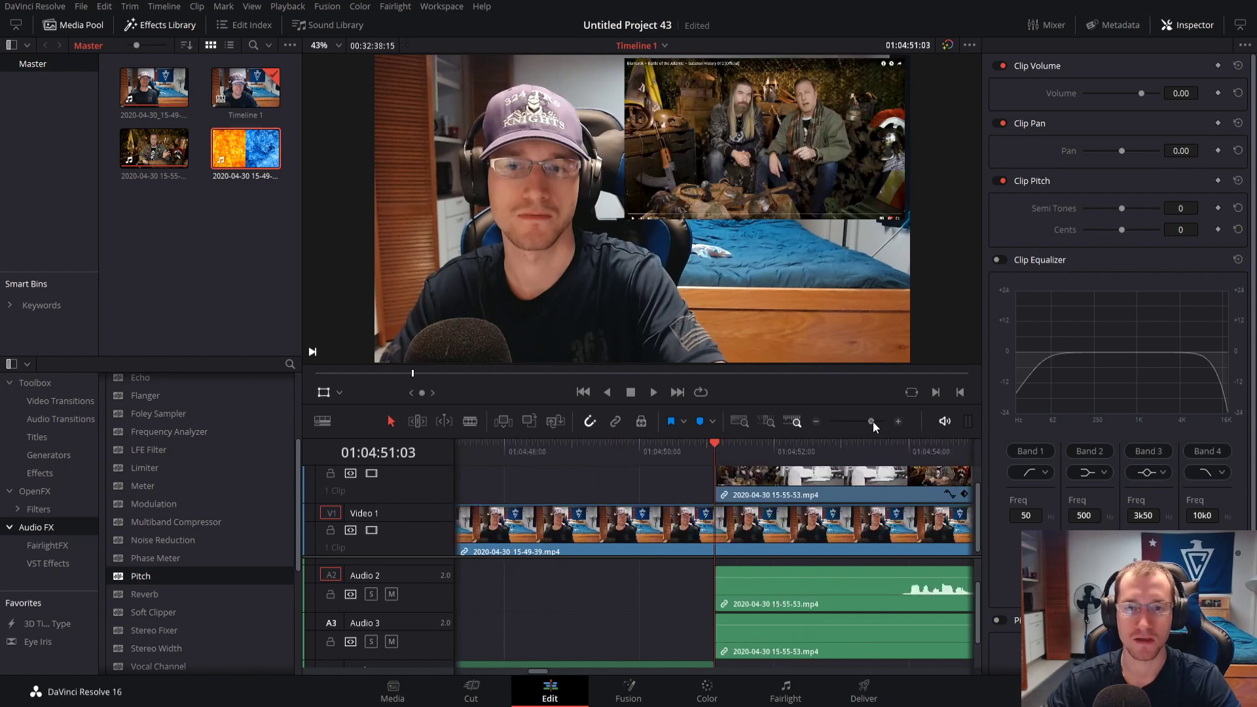
click(66, 403)
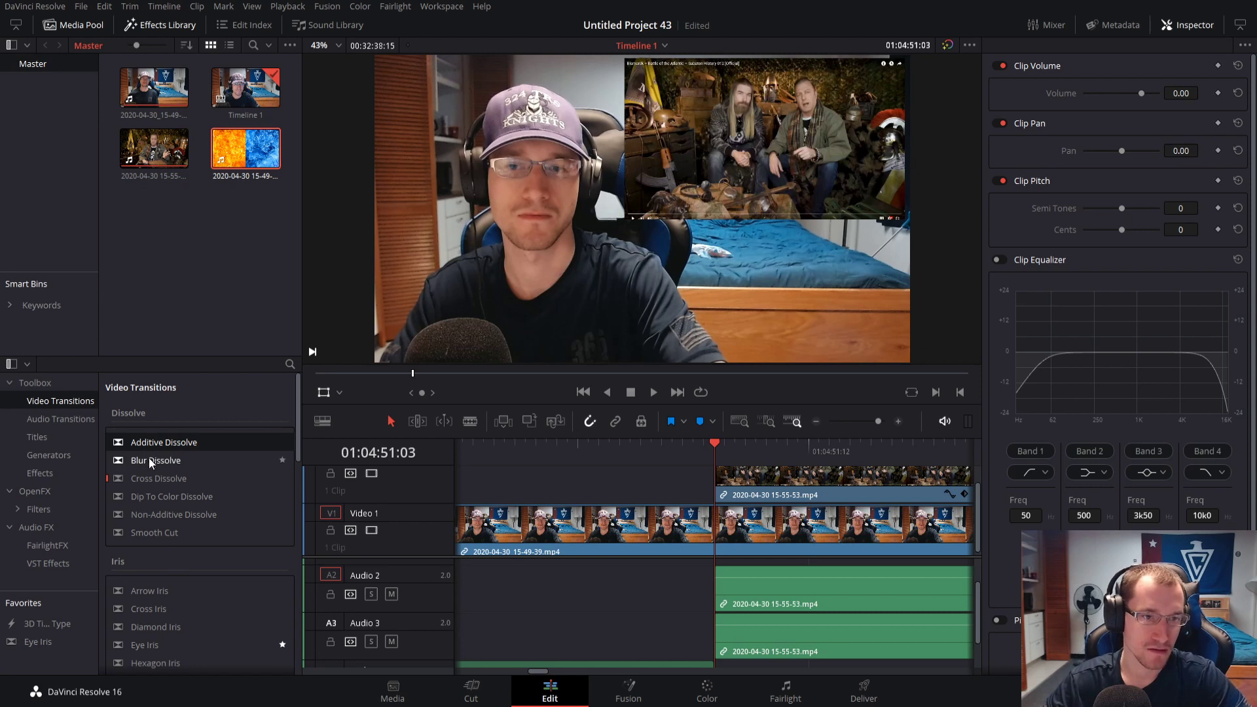
mouse_move(149, 459)
mouse_down()
mouse_move(724, 478)
mouse_move(154, 479)
mouse_up()
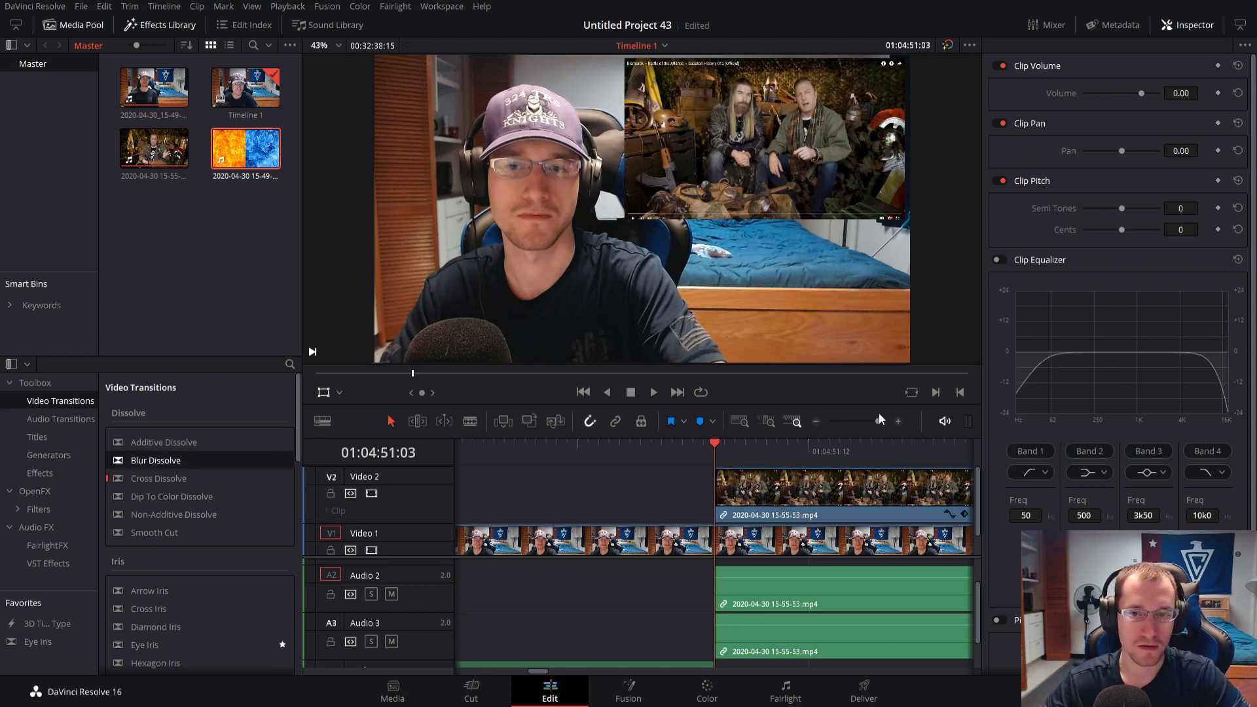
Set the Video 2 clip's zoom to 1 and its X and Y position to 0 to fill the frame
drag(881, 419, 885, 424)
click(771, 504)
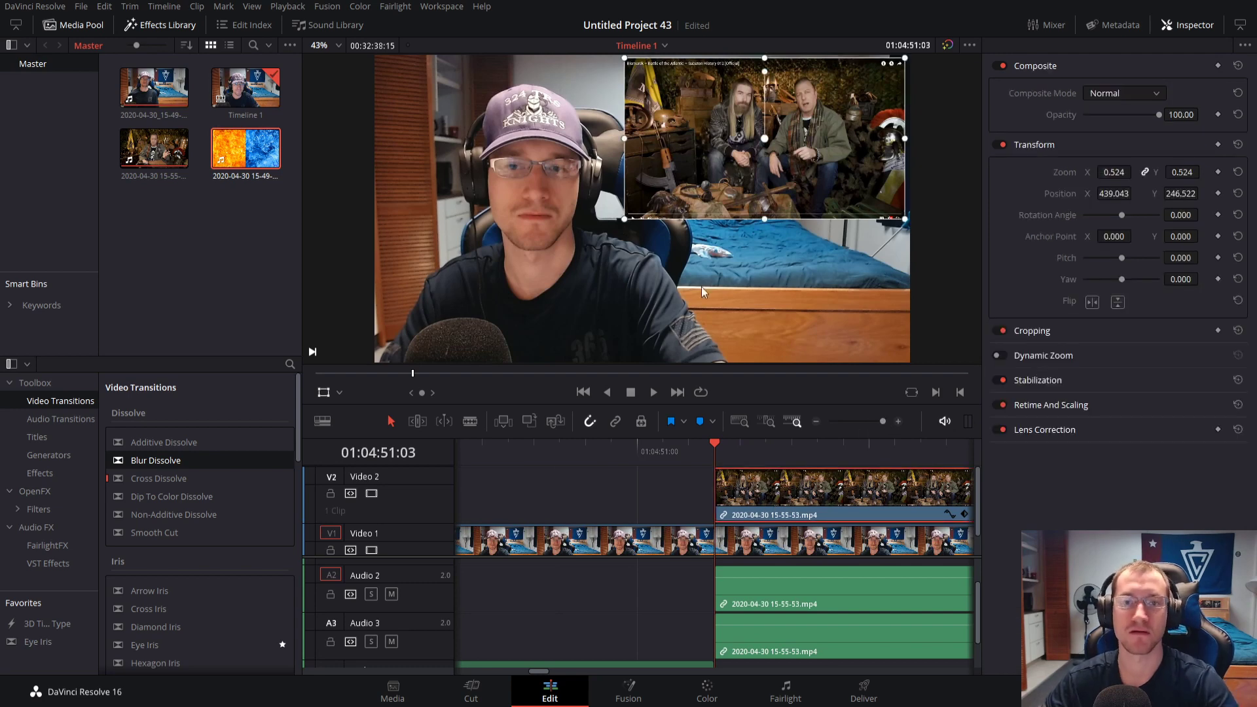
click(1107, 173)
text(1)
key(Return)
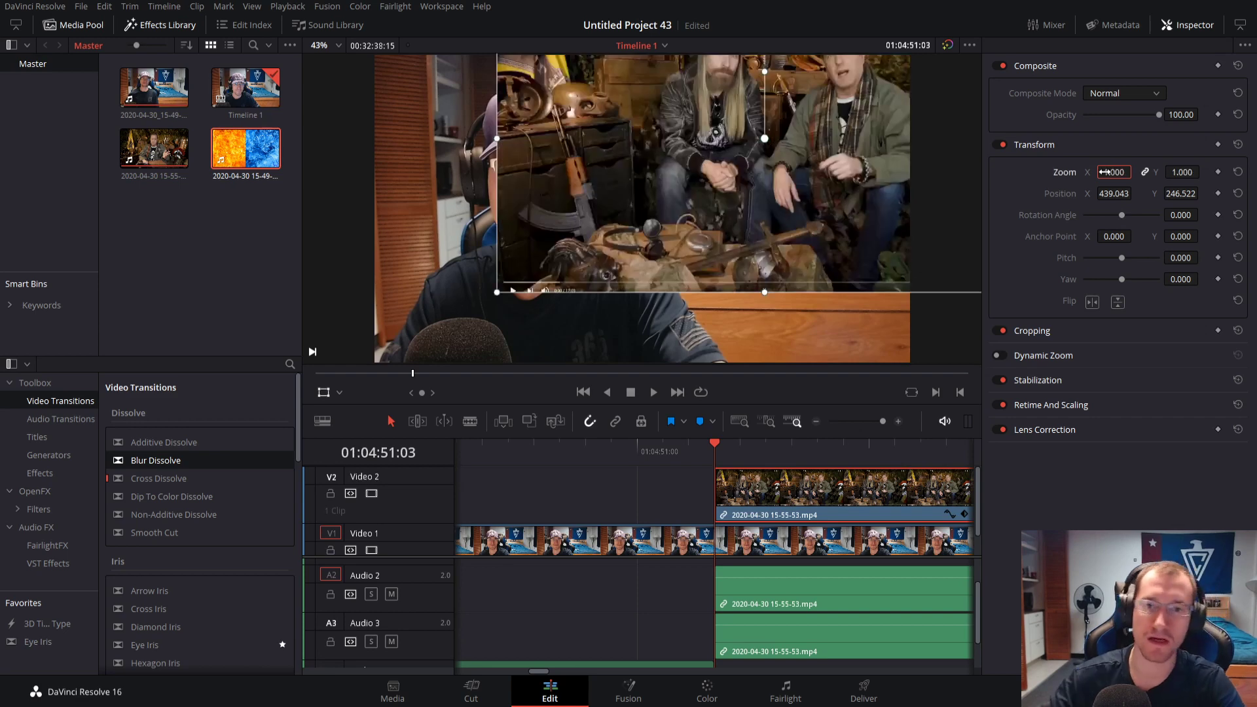
click(1120, 190)
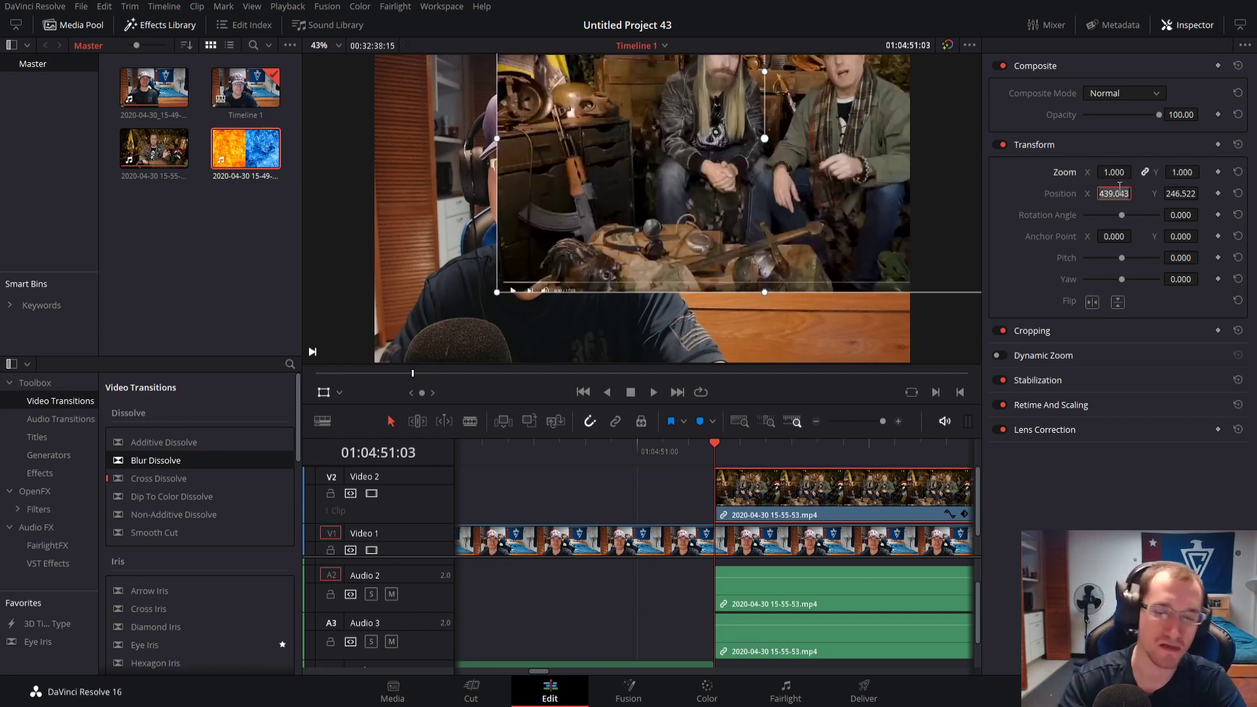
text(0)
key(Return)
click(1181, 193)
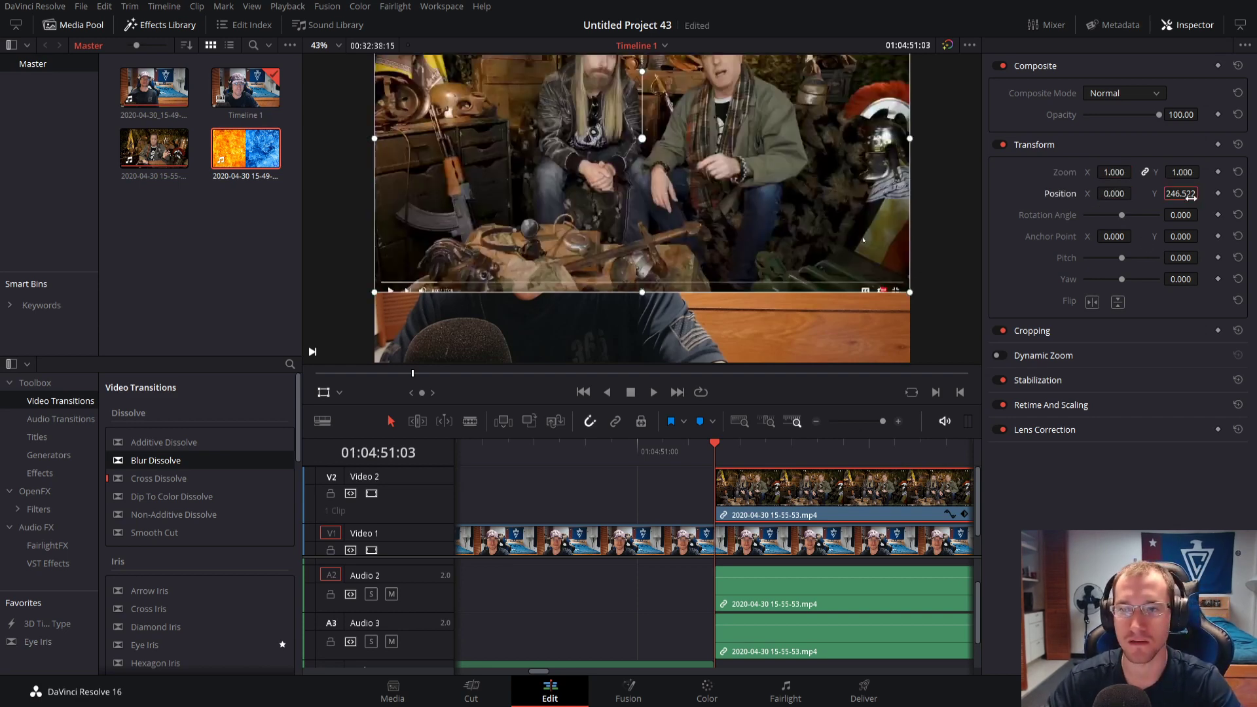
text(0)
key(Return)
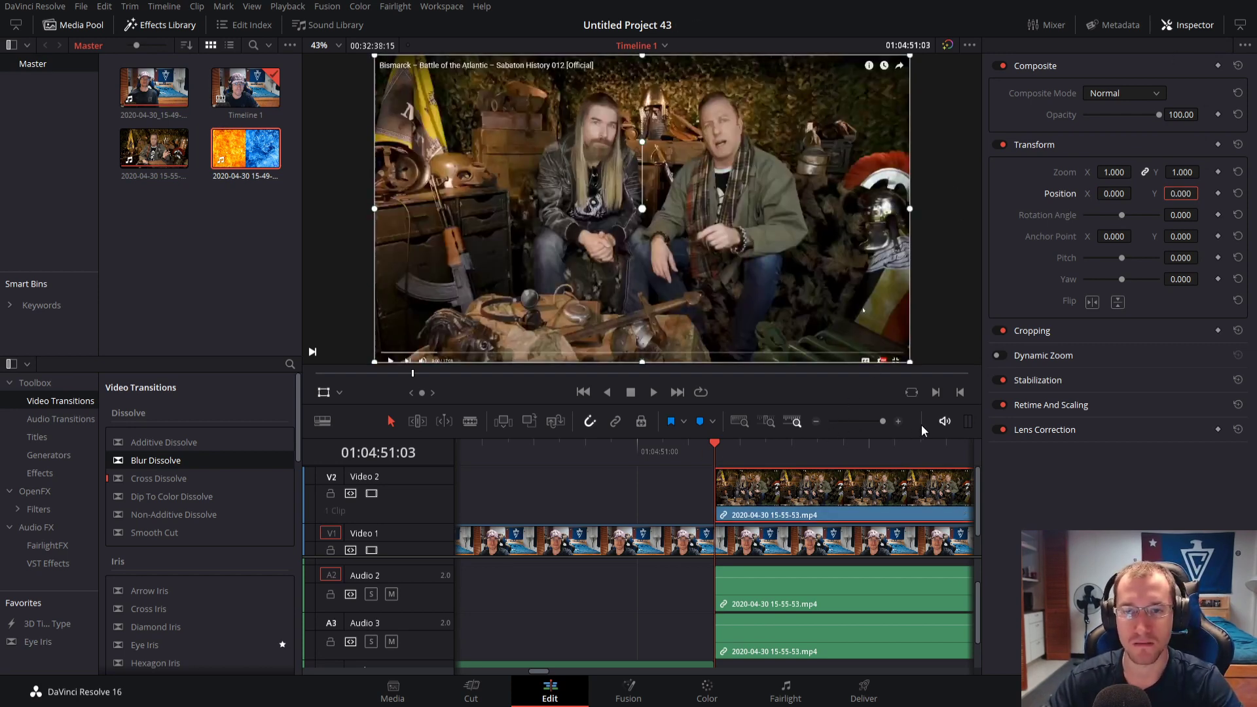
Play the full-frame Video 2 clip from its start at 01:04:51:03
click(894, 424)
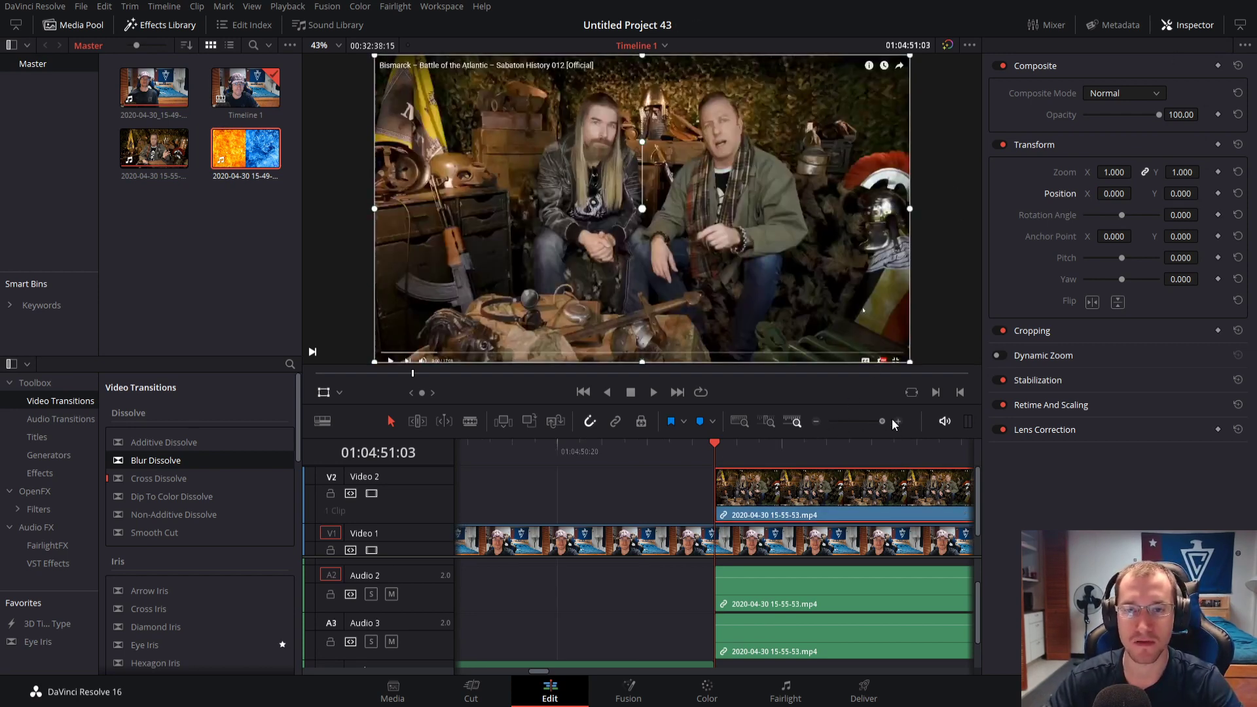
click(735, 478)
drag(885, 421, 876, 422)
click(688, 449)
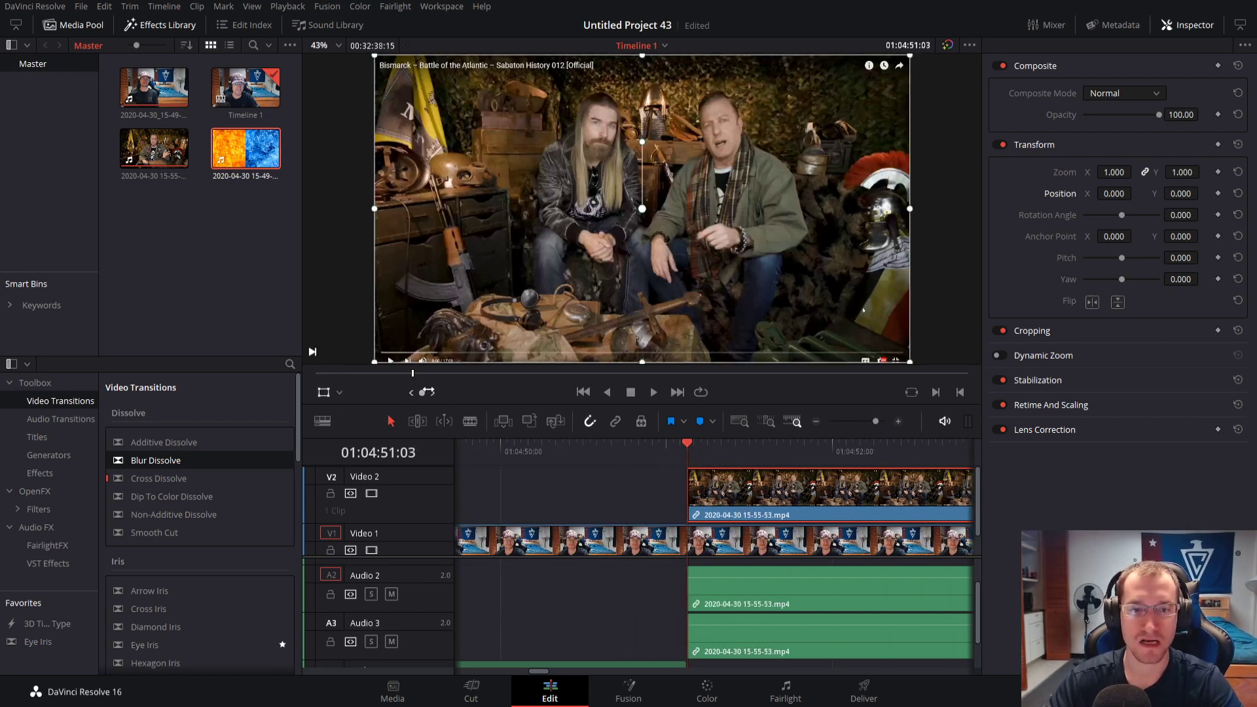
drag(426, 393, 471, 393)
key(space)
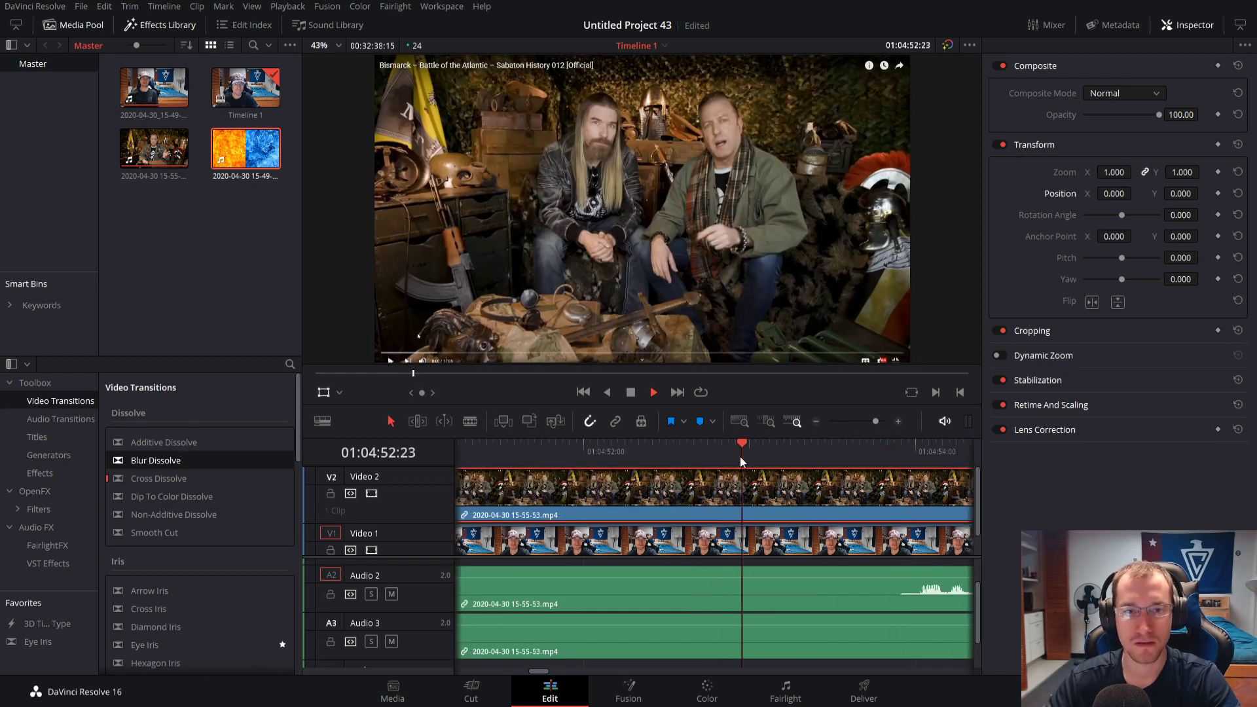
Place the playhead frame-accurately at 01:04:53:23, where the Audio 2 sound begins
drag(877, 421, 866, 421)
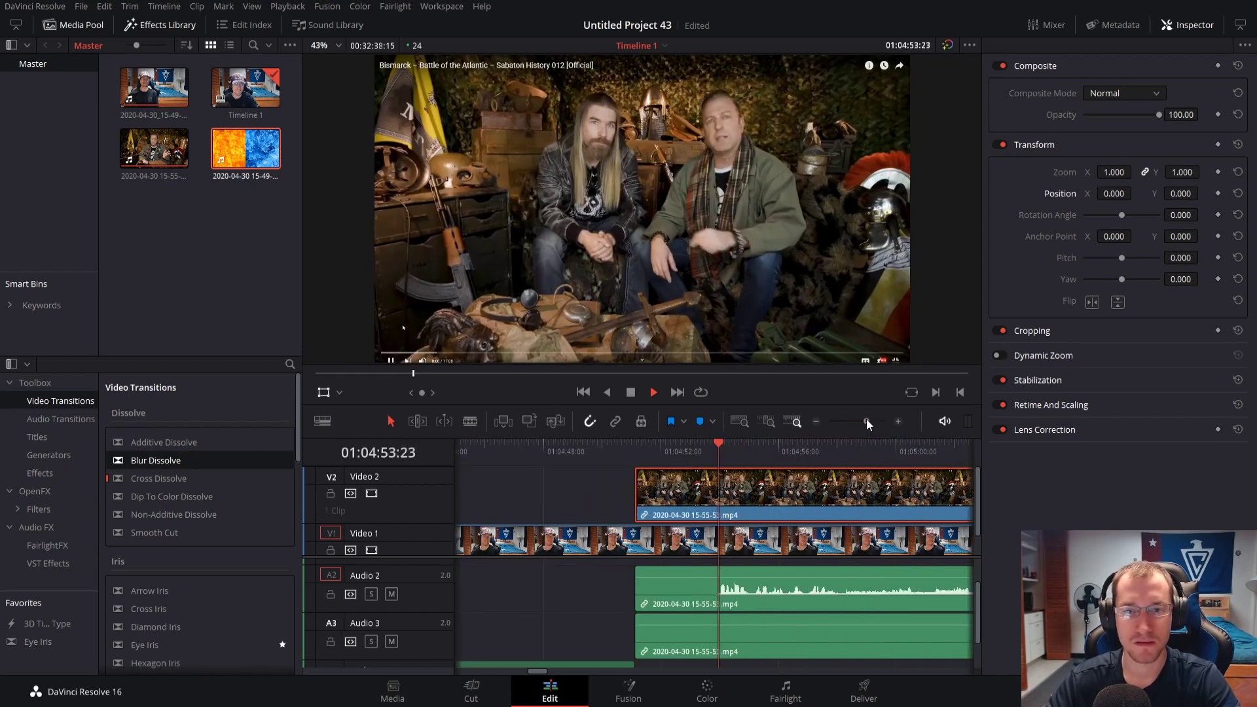
click(708, 450)
drag(709, 449, 716, 449)
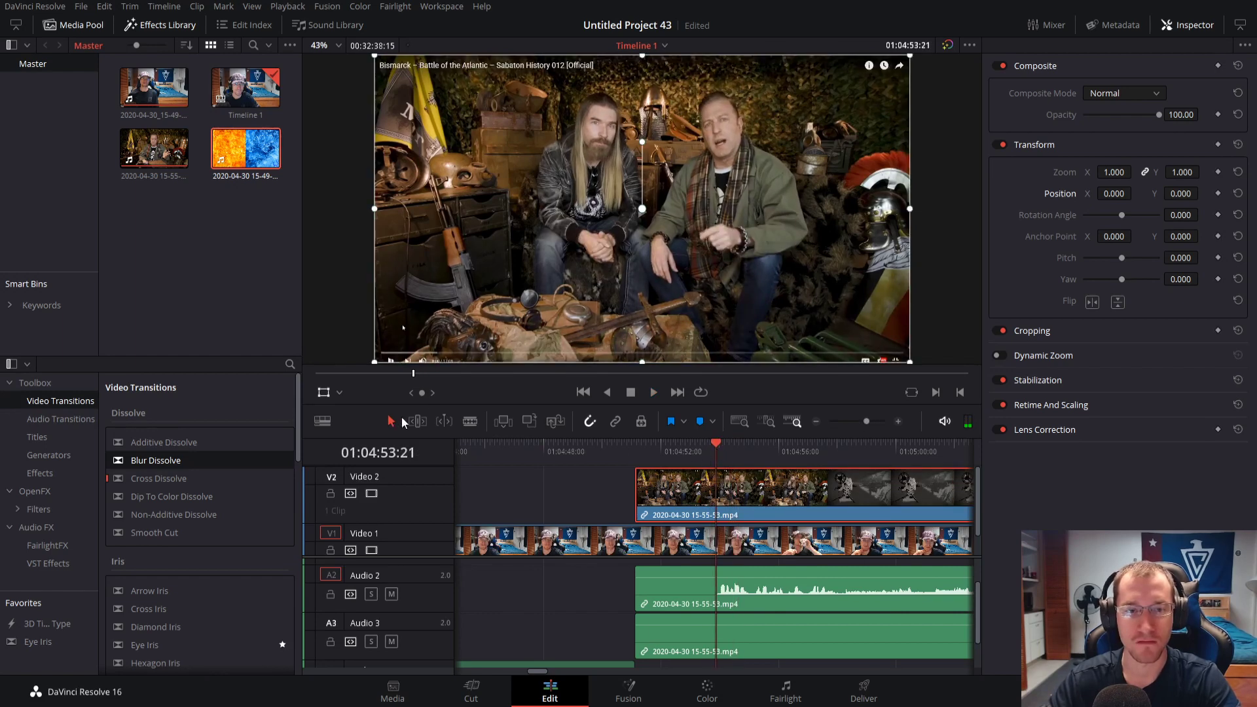
drag(866, 422, 885, 422)
drag(424, 393, 427, 393)
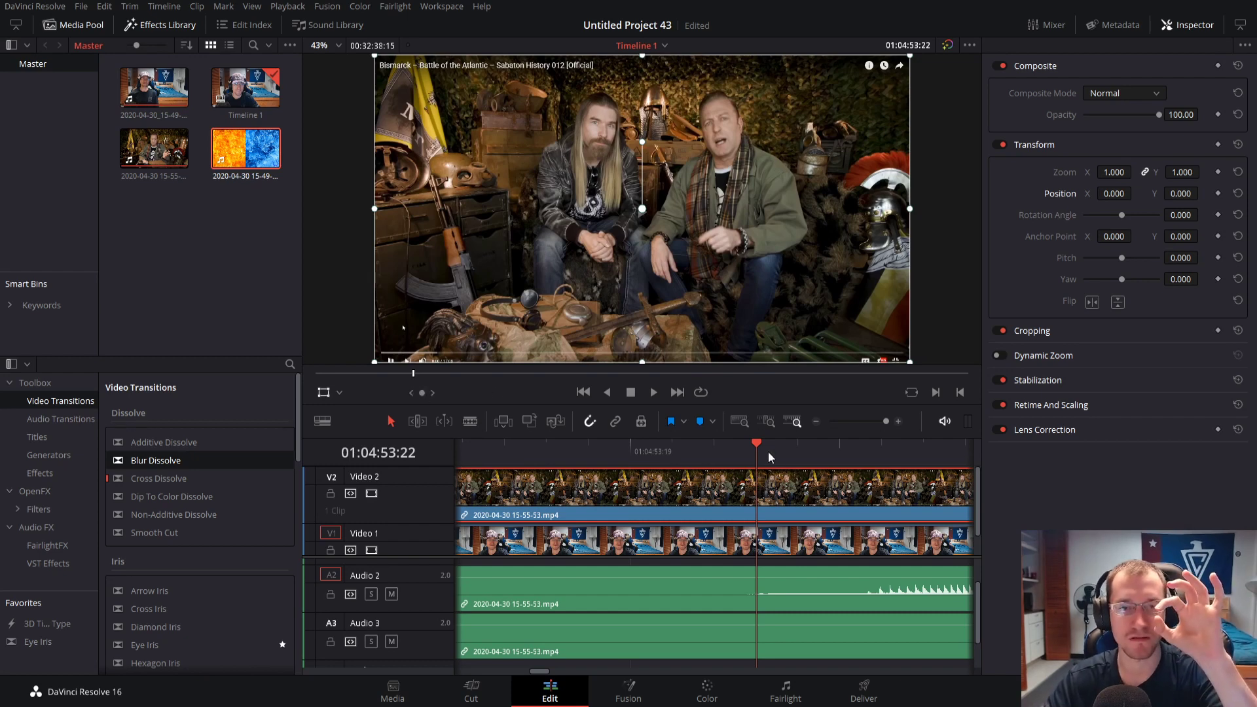
drag(770, 457, 799, 457)
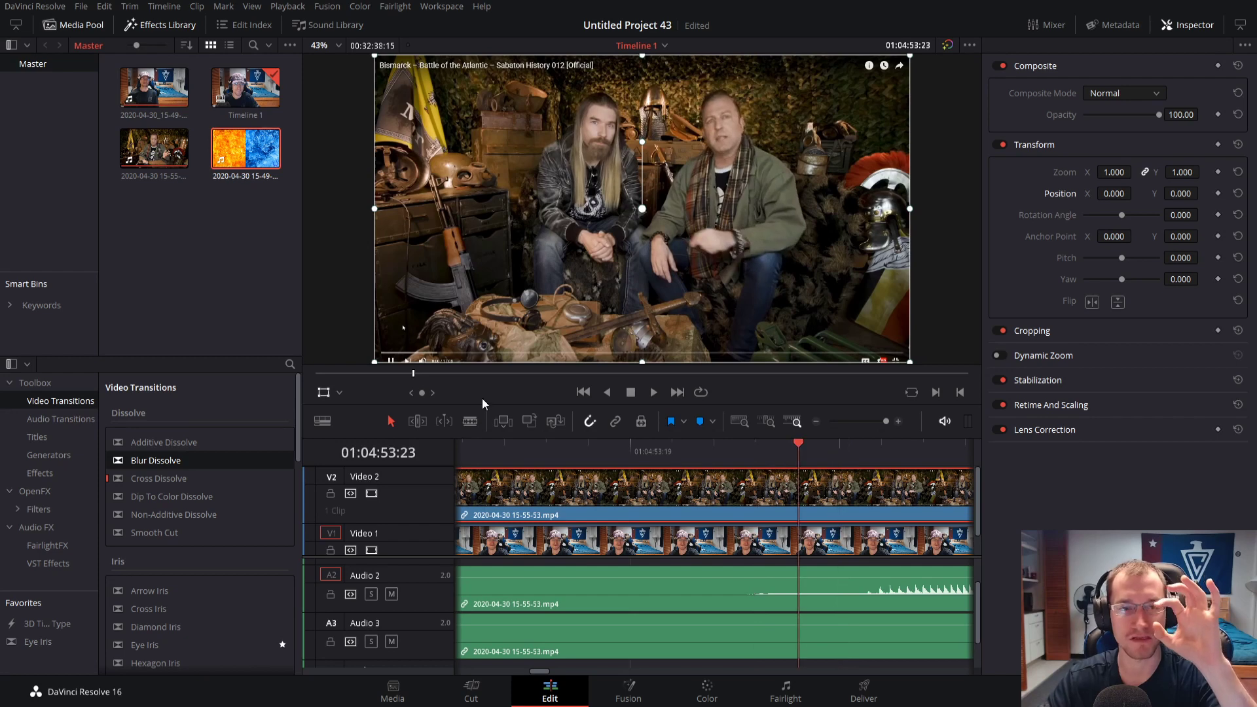
Play on from 01:04:53:23 and step frame by frame around 01:04:54:02 to examine the start of the Video 2 footage
drag(874, 423, 829, 421)
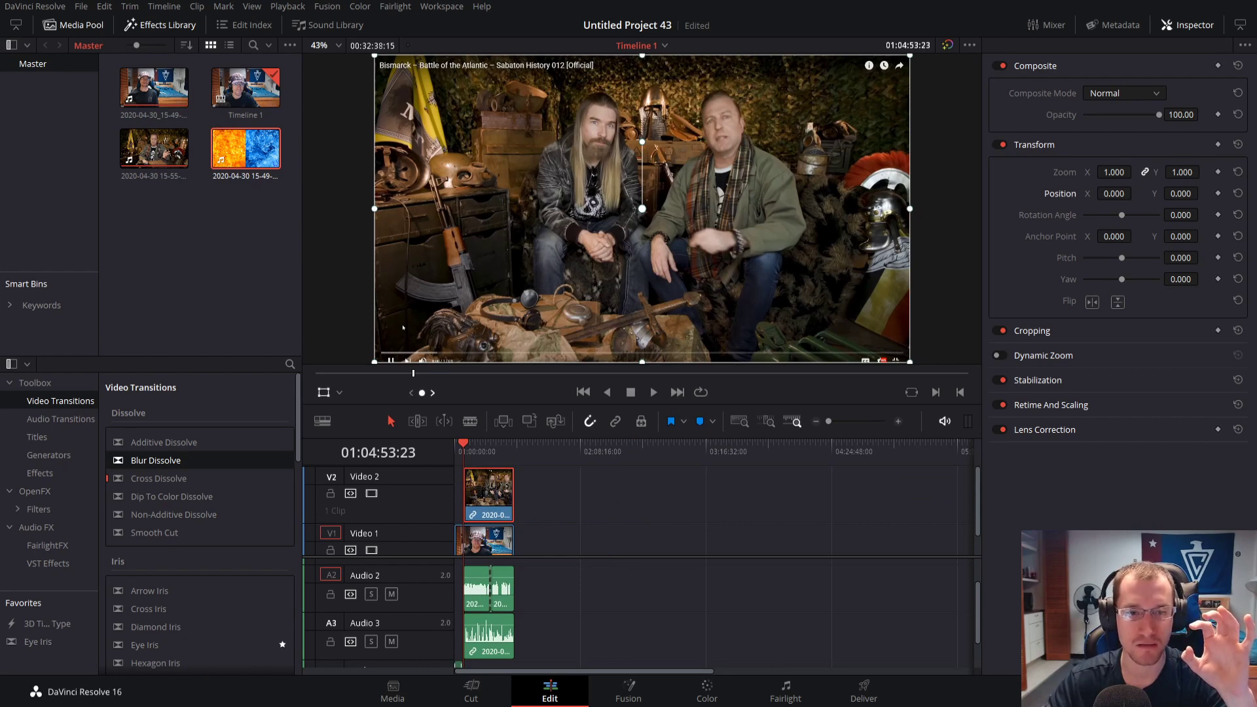
key(space)
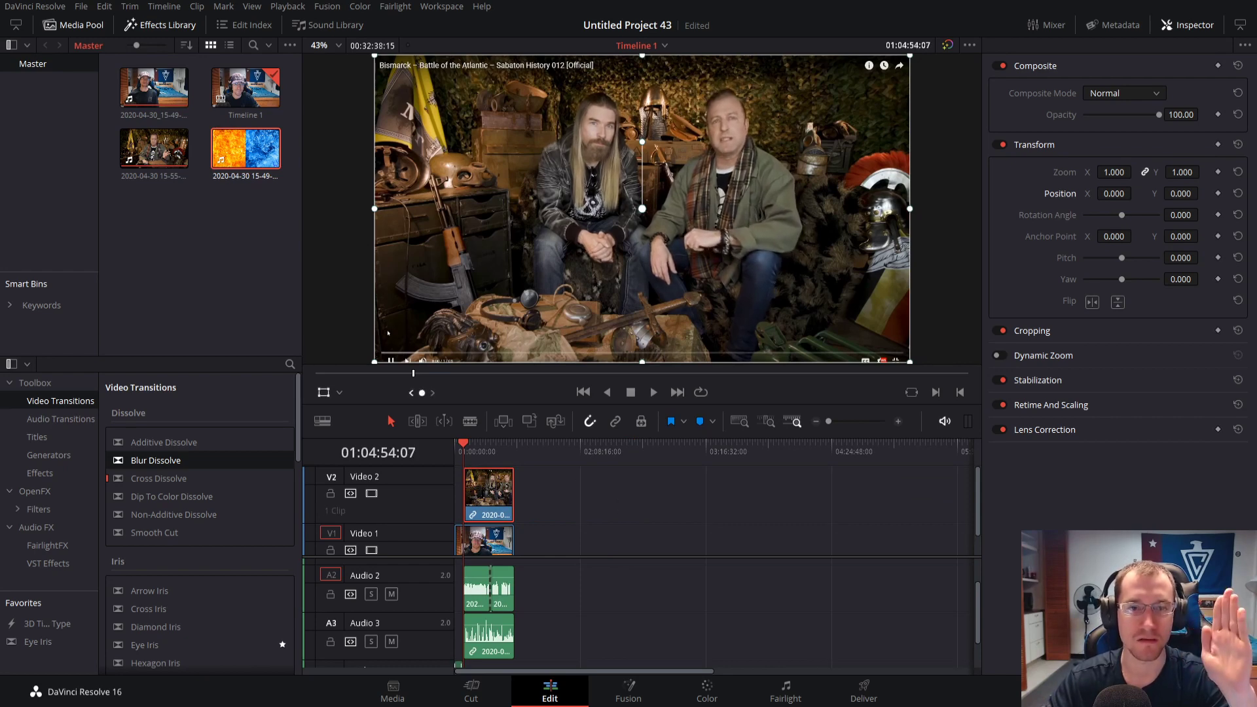
key(Left)
key(Left)
key(Left)
key(Left)
key(Left)
key(Left)
key(Left)
key(Left)
key(Left)
key(Left)
key(Left)
key(Left)
key(Right)
key(Right)
key(Right)
key(Right)
key(Right)
key(Right)
key(Right)
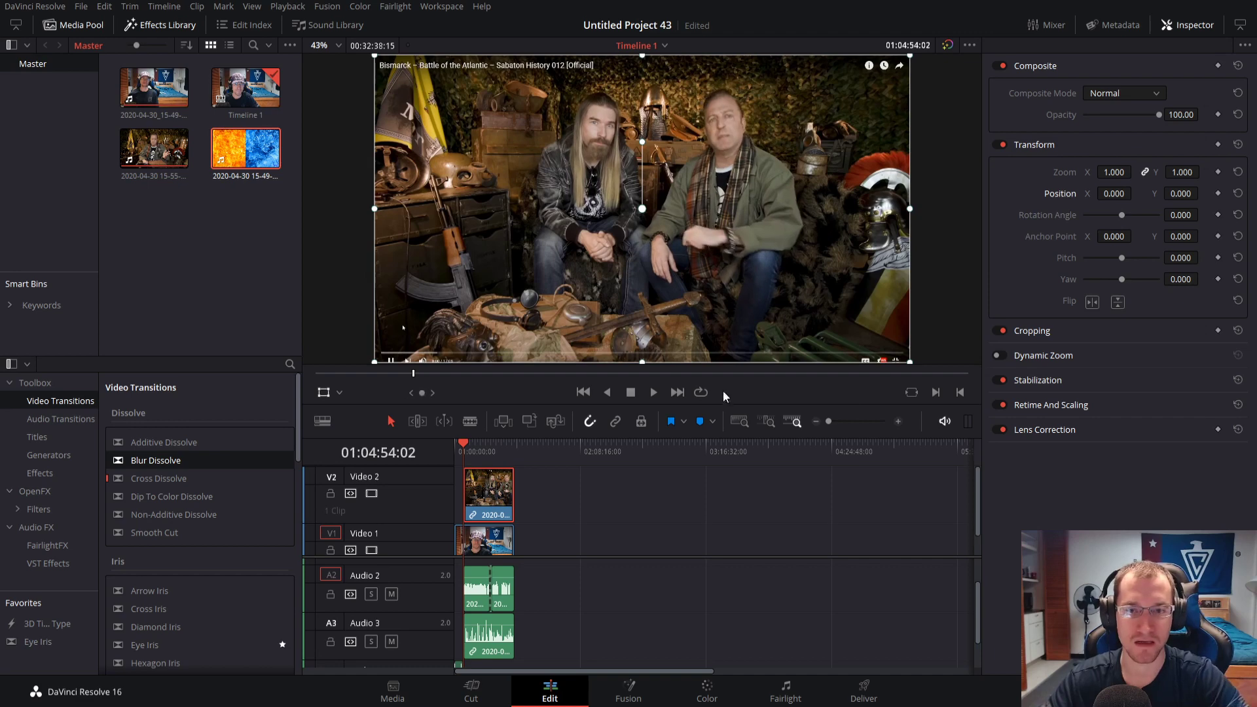
Play the opening of the Video 2 clip from 01:04:53:18, and again from its start at 01:04:51:03
click(847, 421)
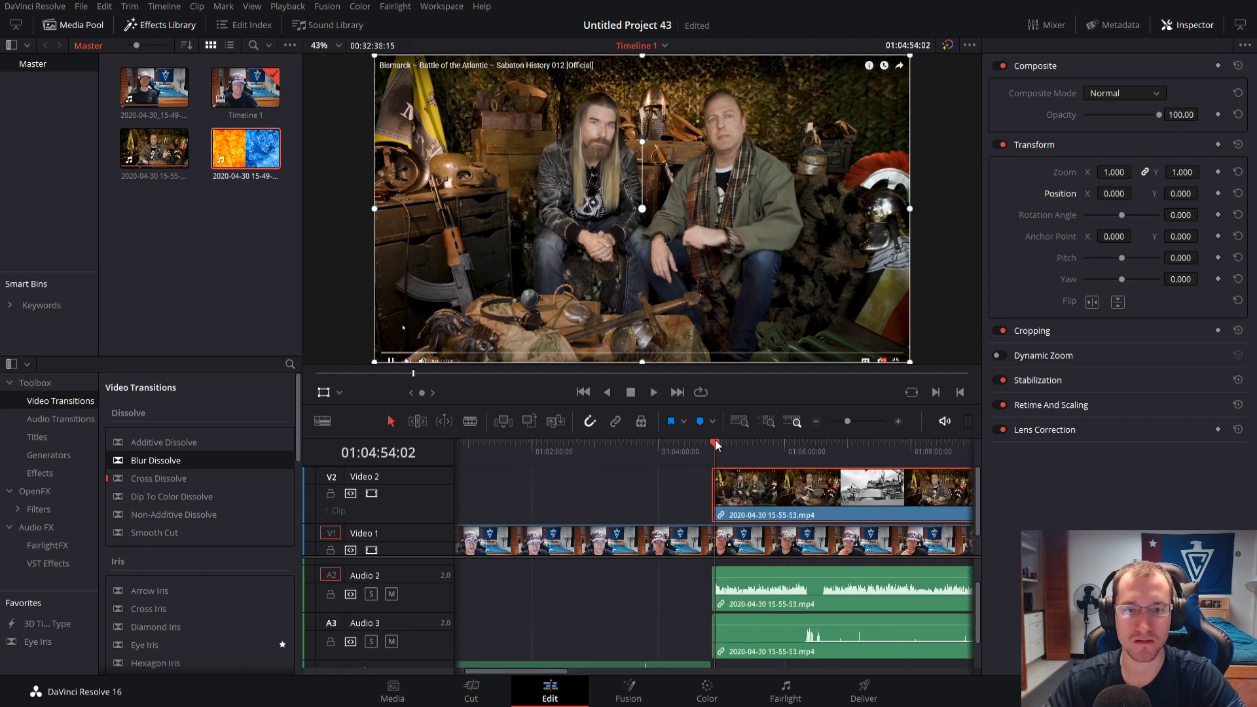
mouse_move(716, 445)
mouse_down()
mouse_move(736, 445)
mouse_move(723, 444)
mouse_up()
mouse_move(845, 421)
mouse_down()
mouse_move(885, 421)
mouse_move(850, 421)
mouse_up()
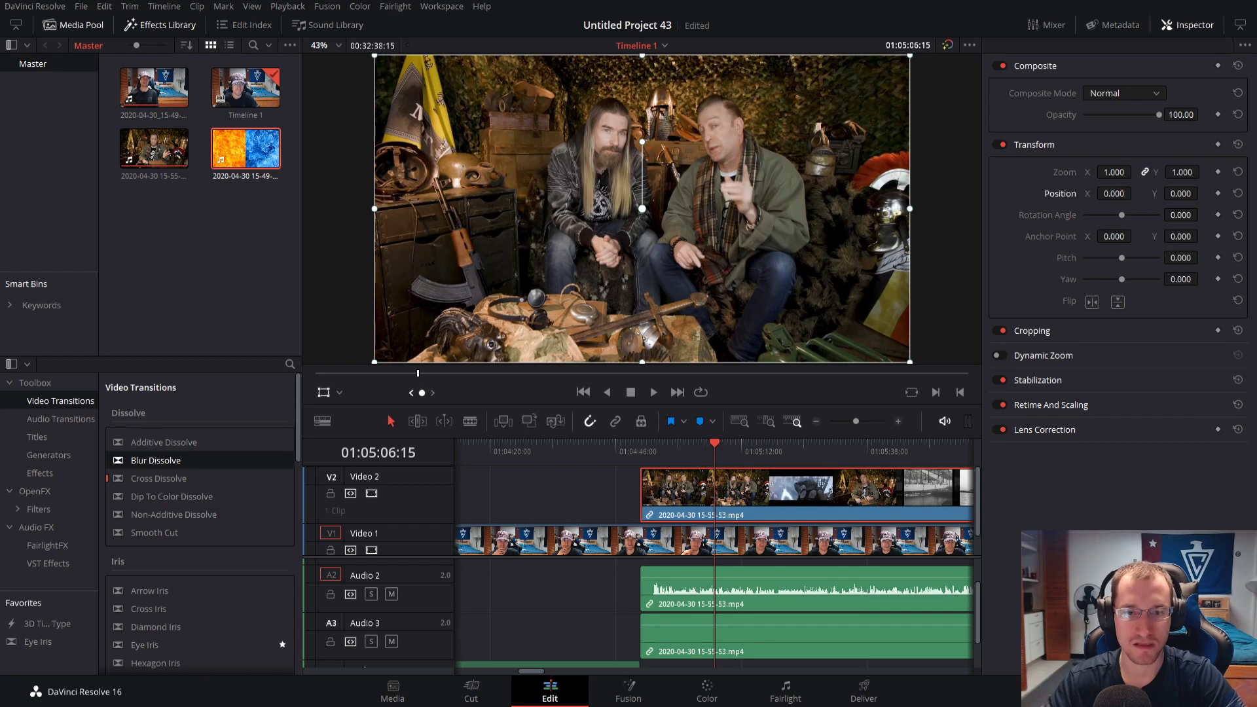
drag(720, 452, 654, 452)
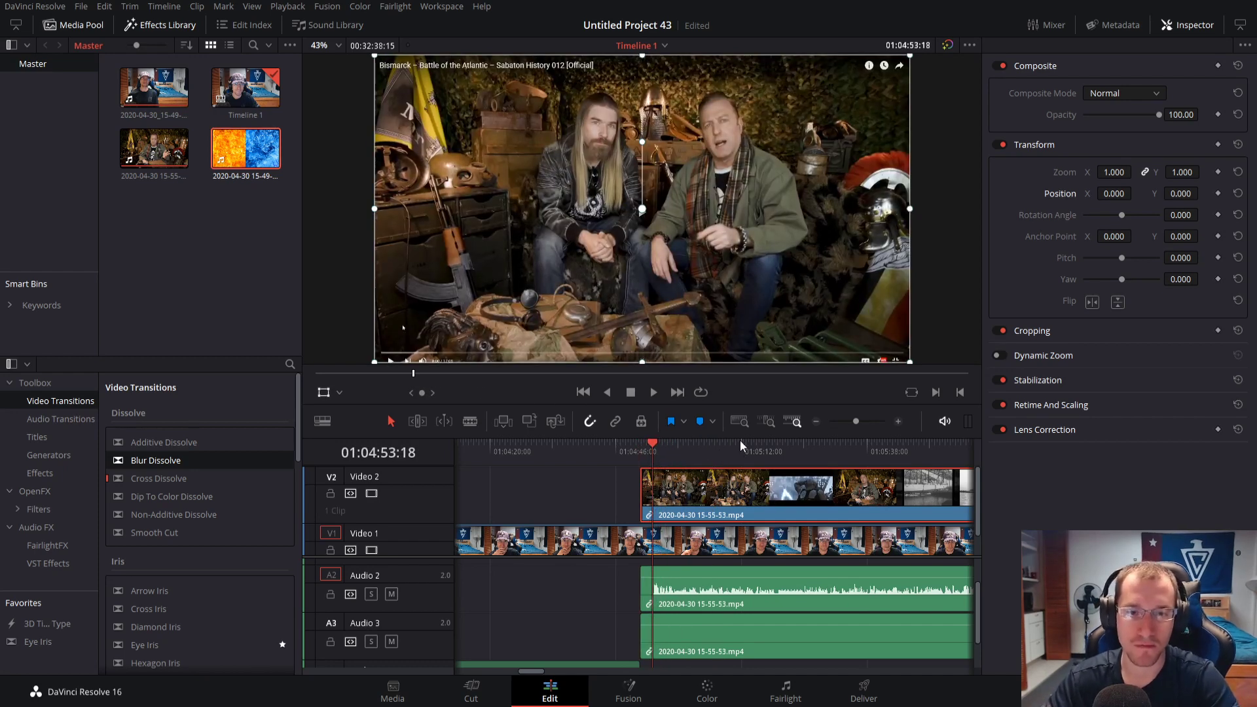
key(space)
key(space)
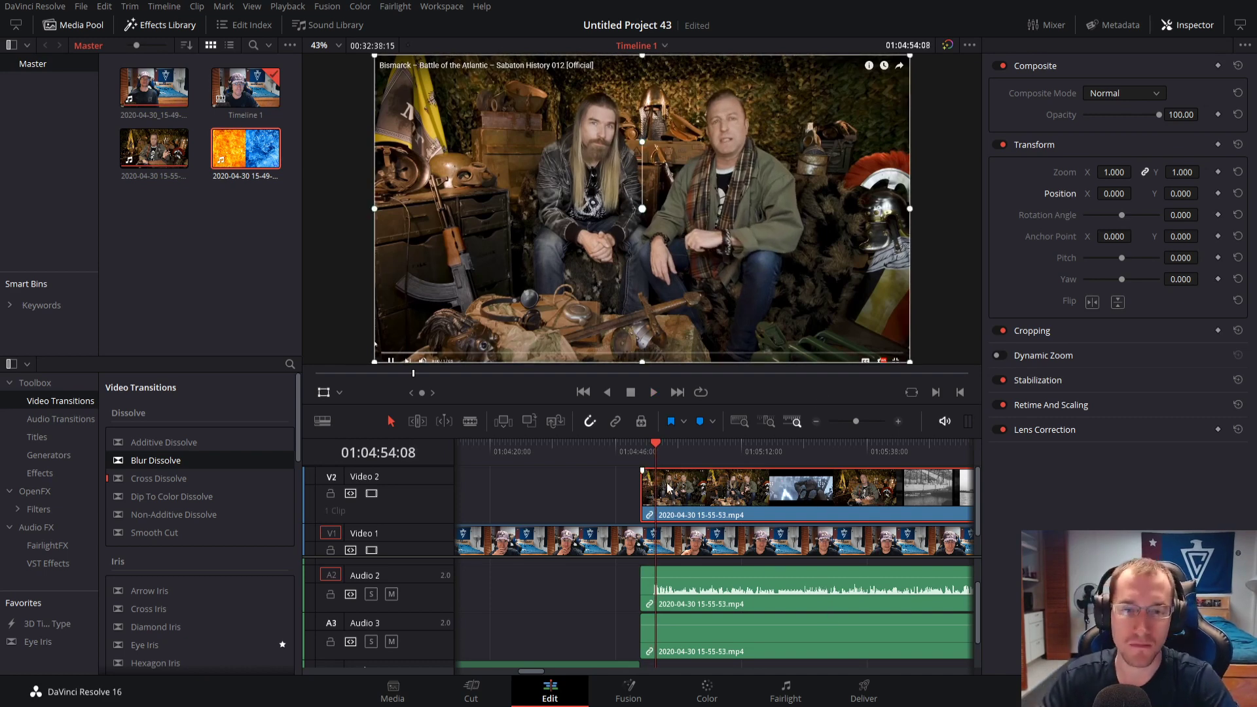
drag(652, 462, 648, 459)
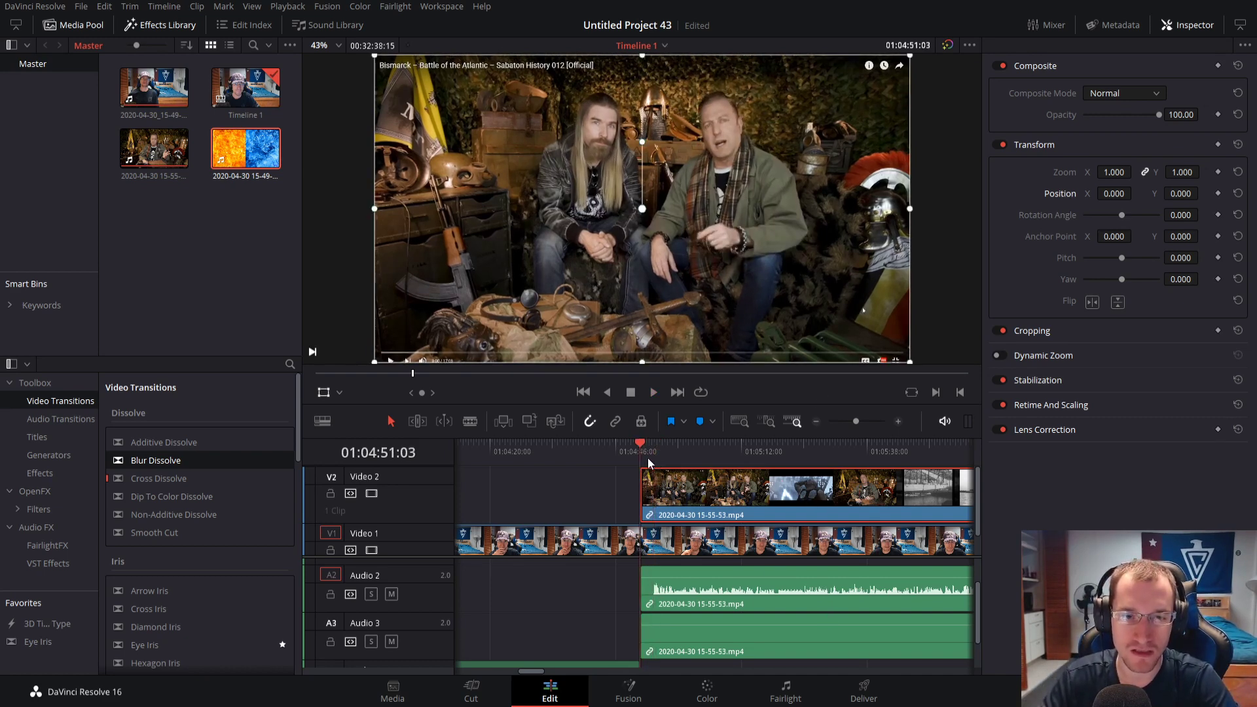
key(space)
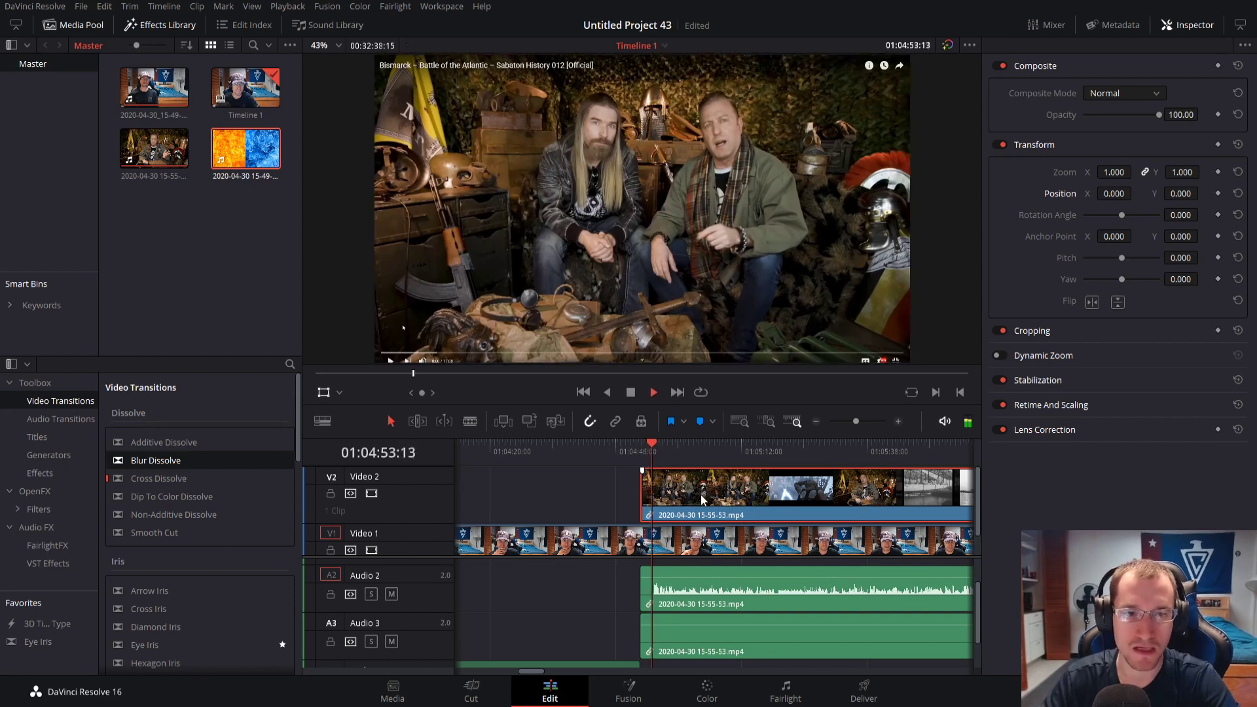
key(space)
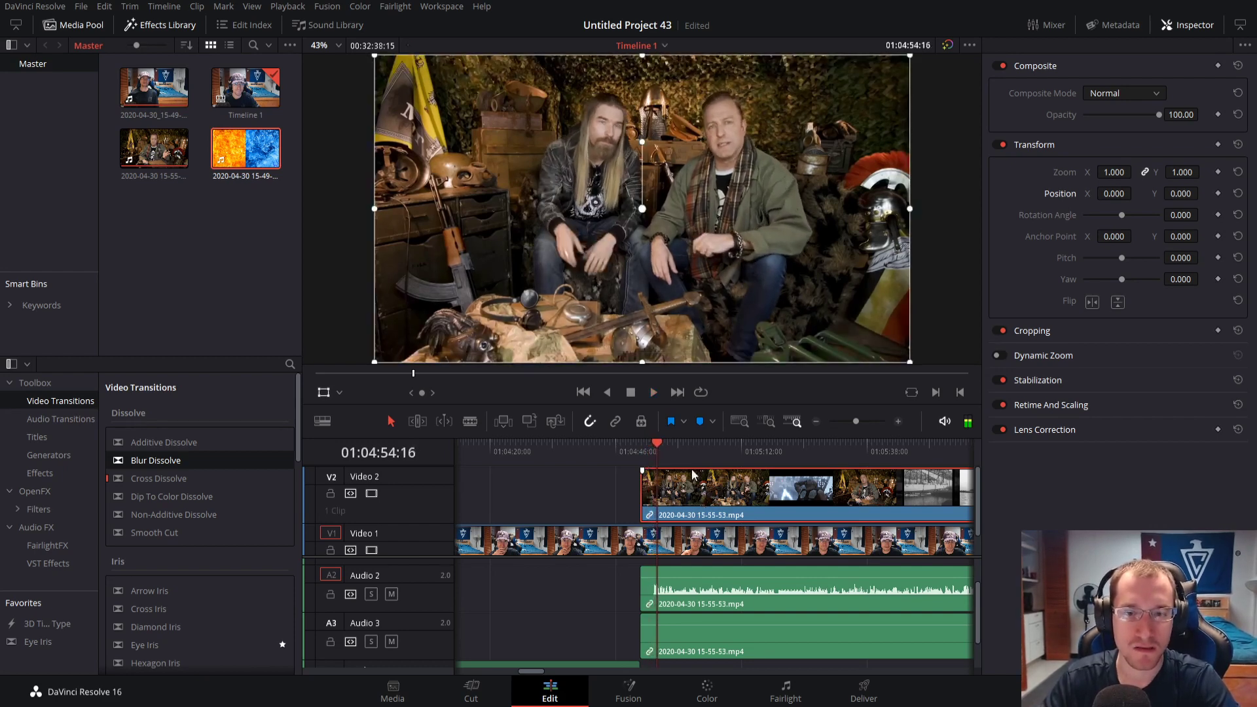
Split the Video 2 clip at 01:04:53:21, just before the Audio 2 sound begins, and delete the video portion before the cut
drag(855, 421, 867, 421)
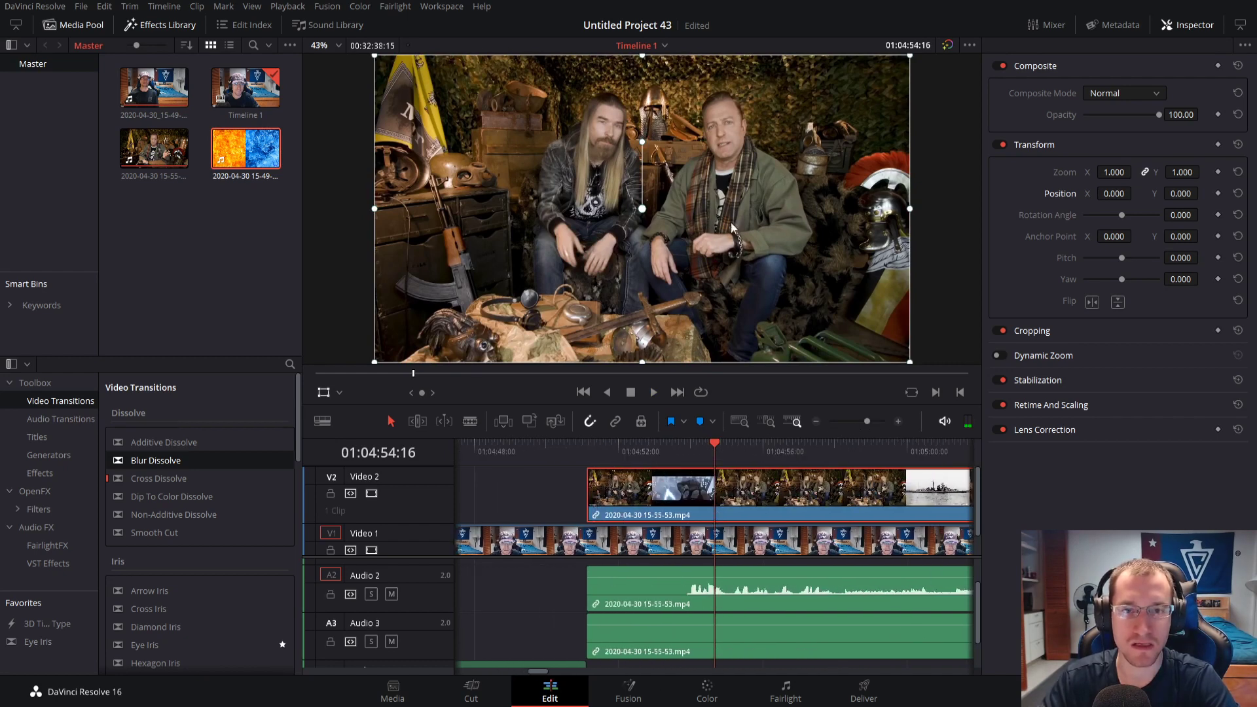
click(687, 446)
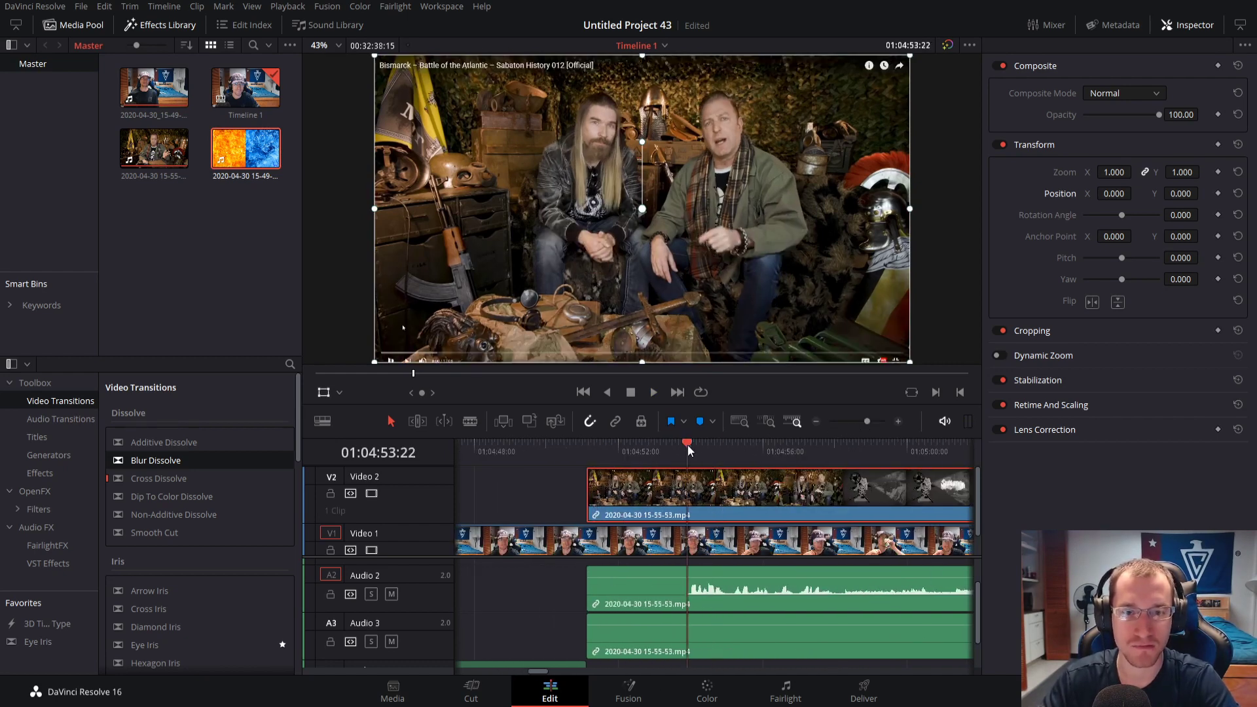
mouse_move(689, 445)
mouse_down()
mouse_move(710, 449)
mouse_move(646, 451)
mouse_move(685, 458)
mouse_up()
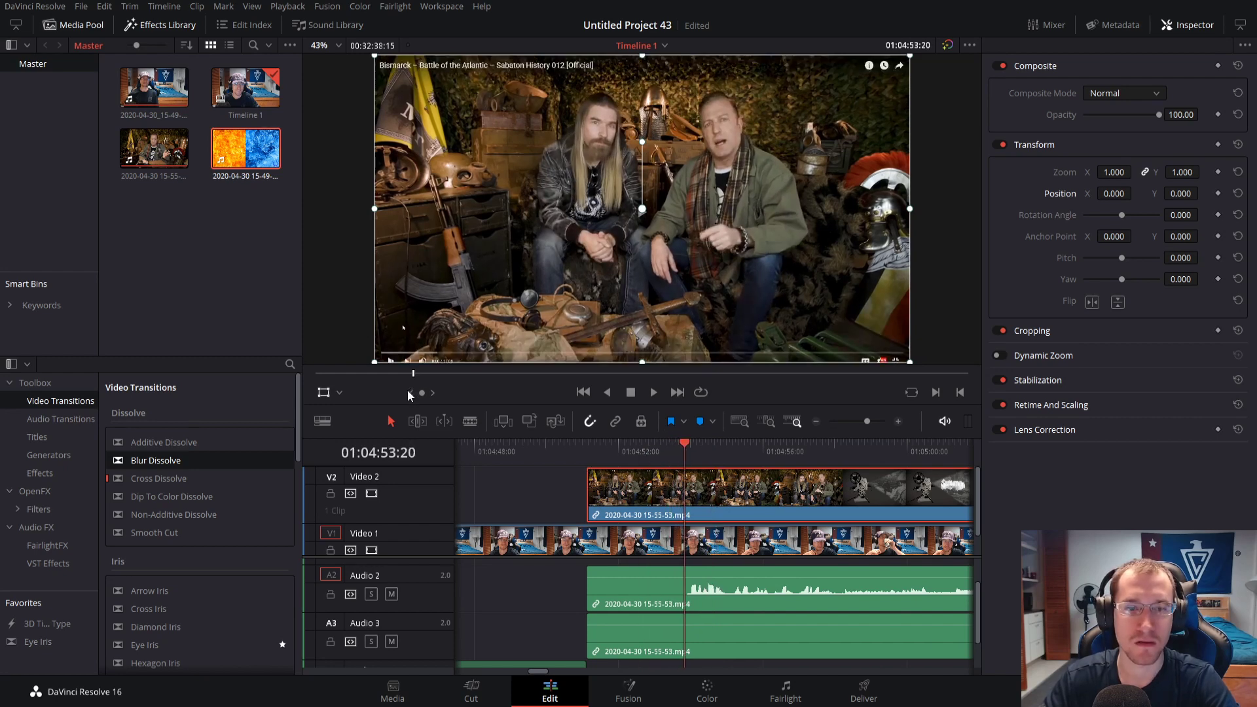
key(Right)
key(Right)
key(Right)
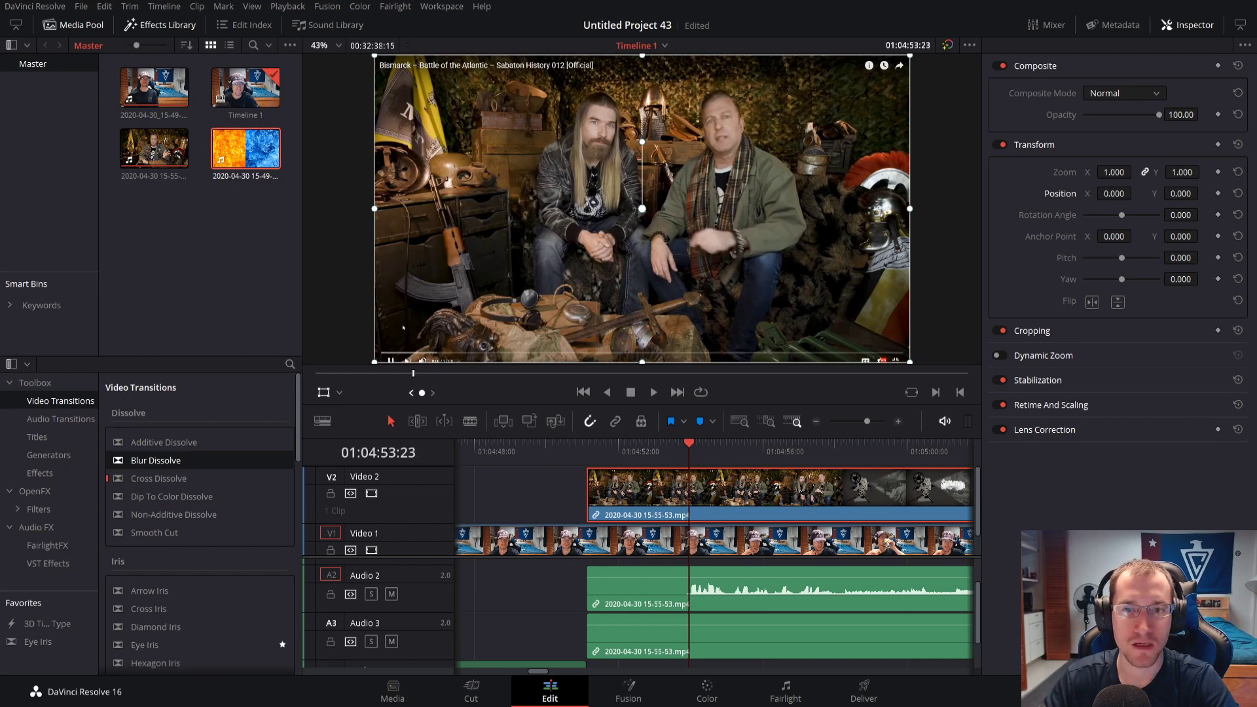
key(Left)
key(Left)
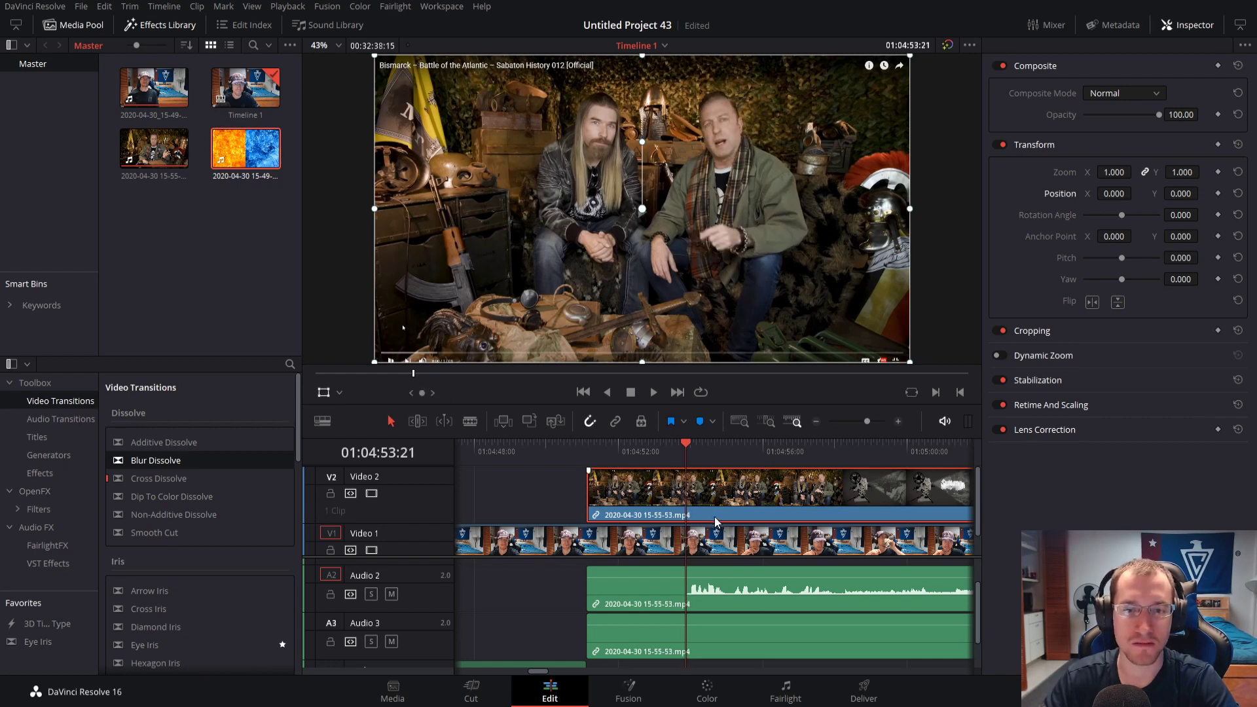
key(ctrl+b)
click(635, 491)
key(Delete)
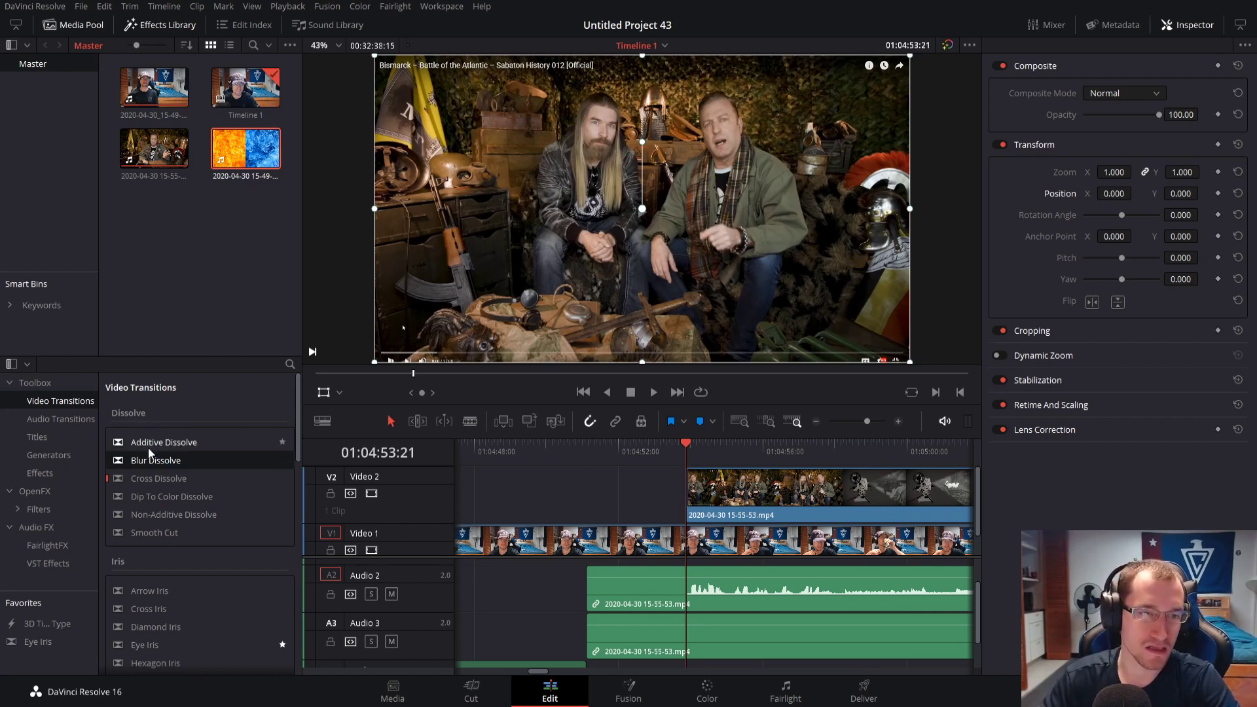
Add the Noise Dissolve Fusion transition at the start of the trimmed Video 2 clip and select it for editing
scroll(142, 609, down, 10)
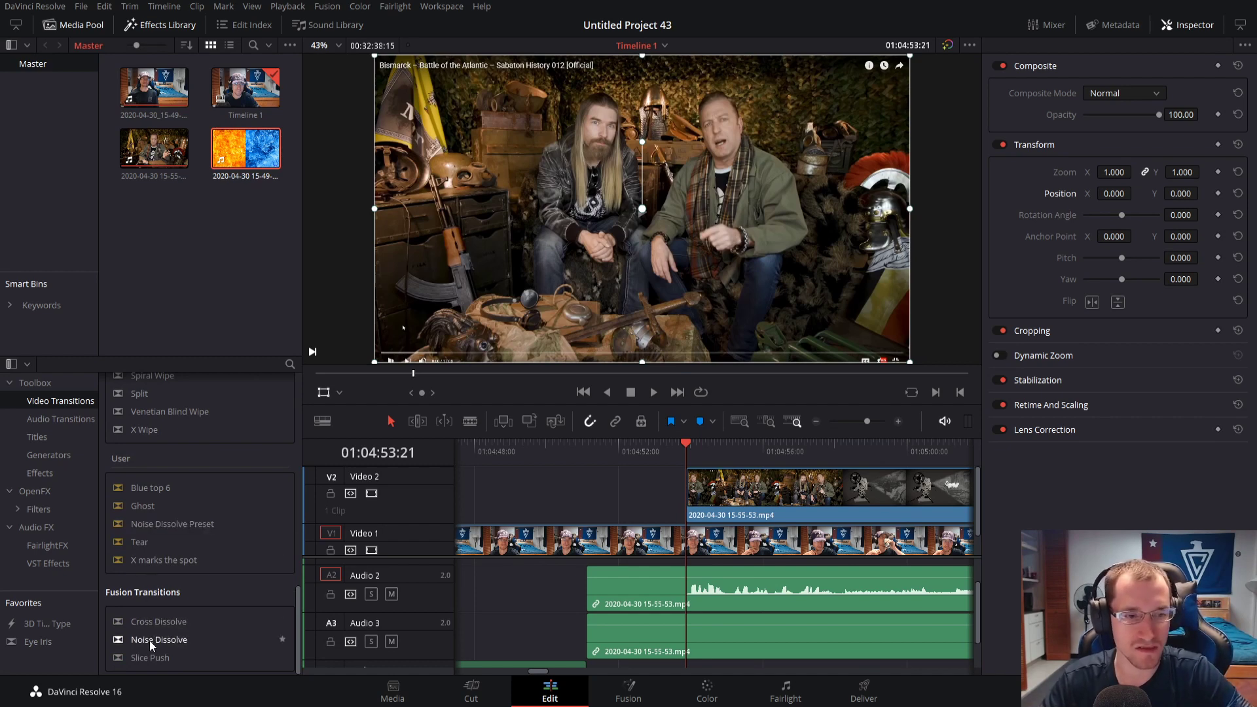
drag(149, 641, 693, 486)
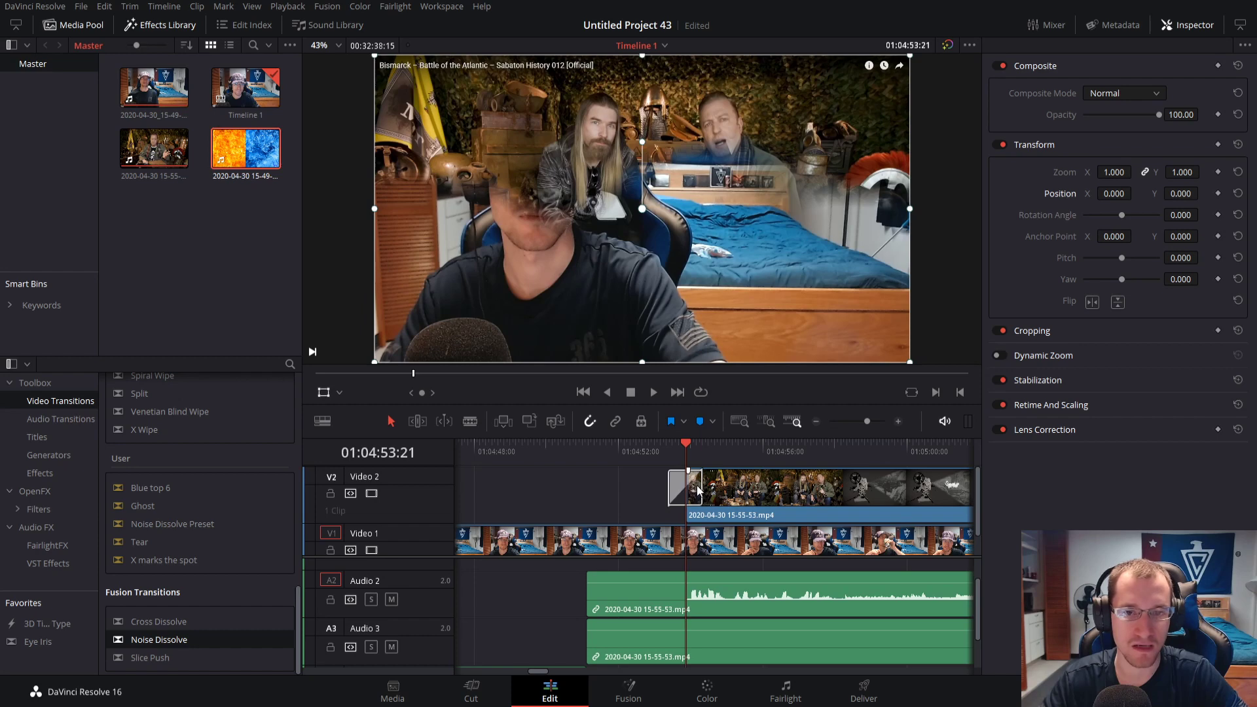
click(693, 490)
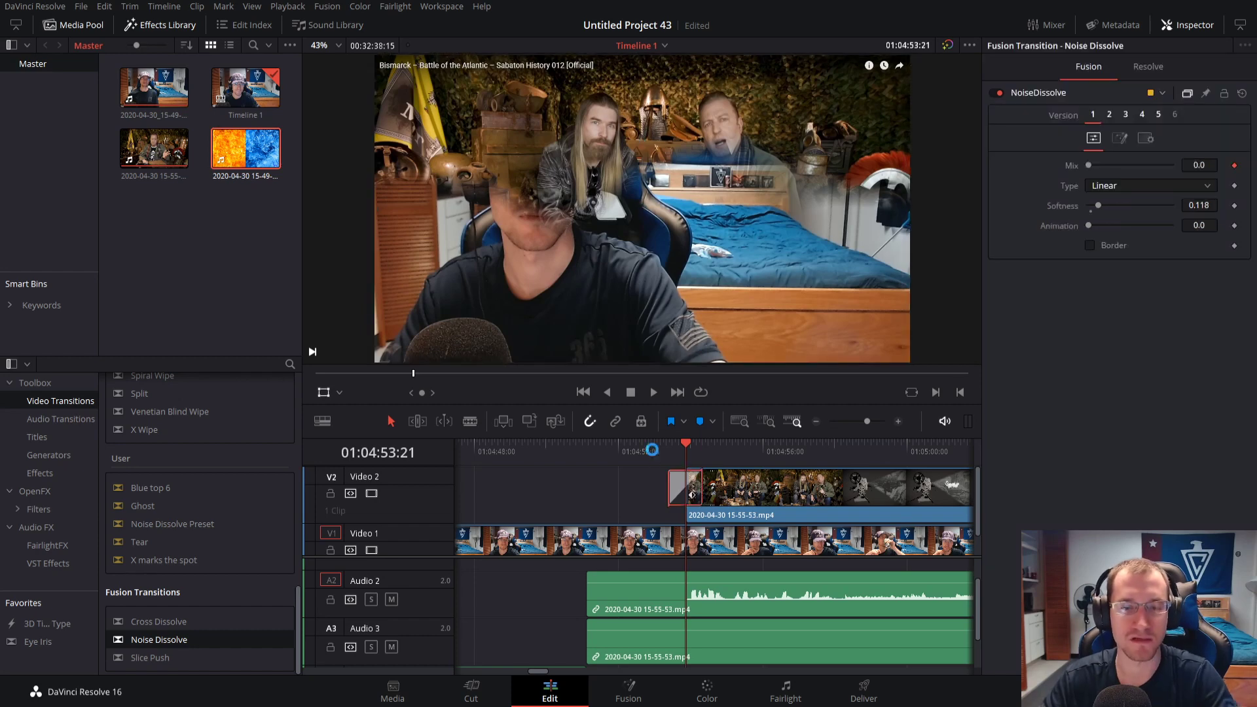
Play through the Noise Dissolve transition in its default version 1 and in version 2 (Uni)
click(658, 449)
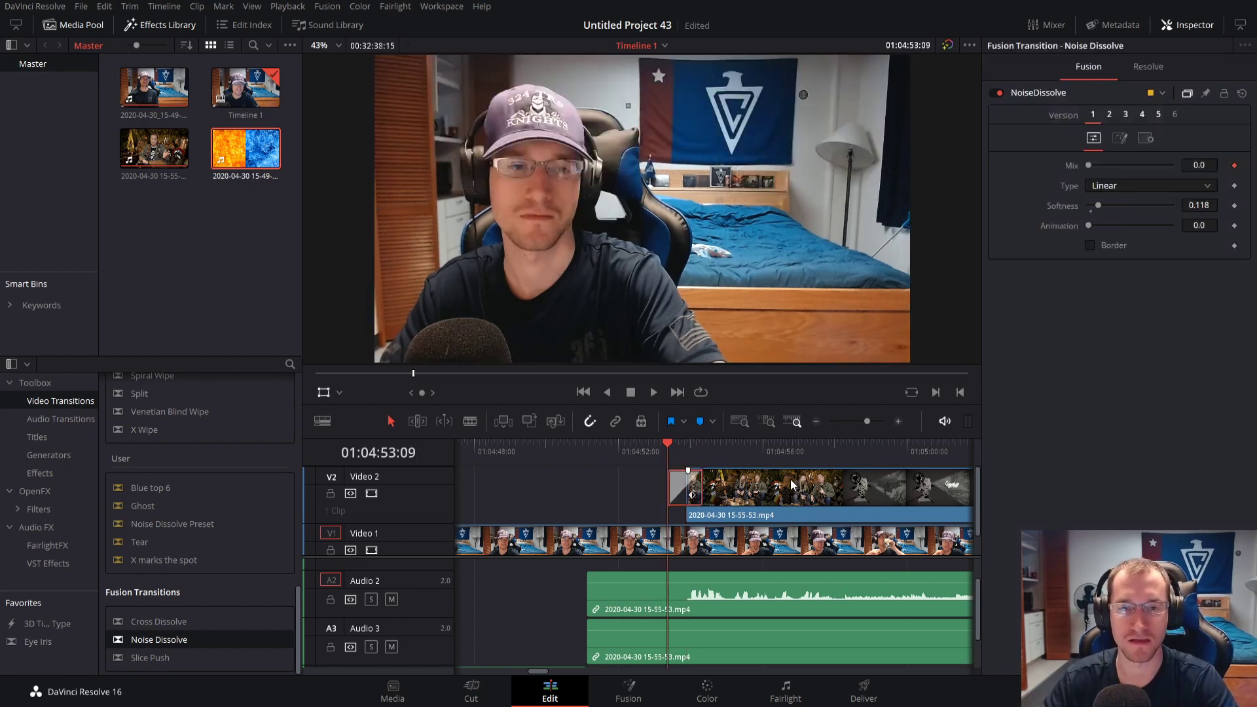
key(space)
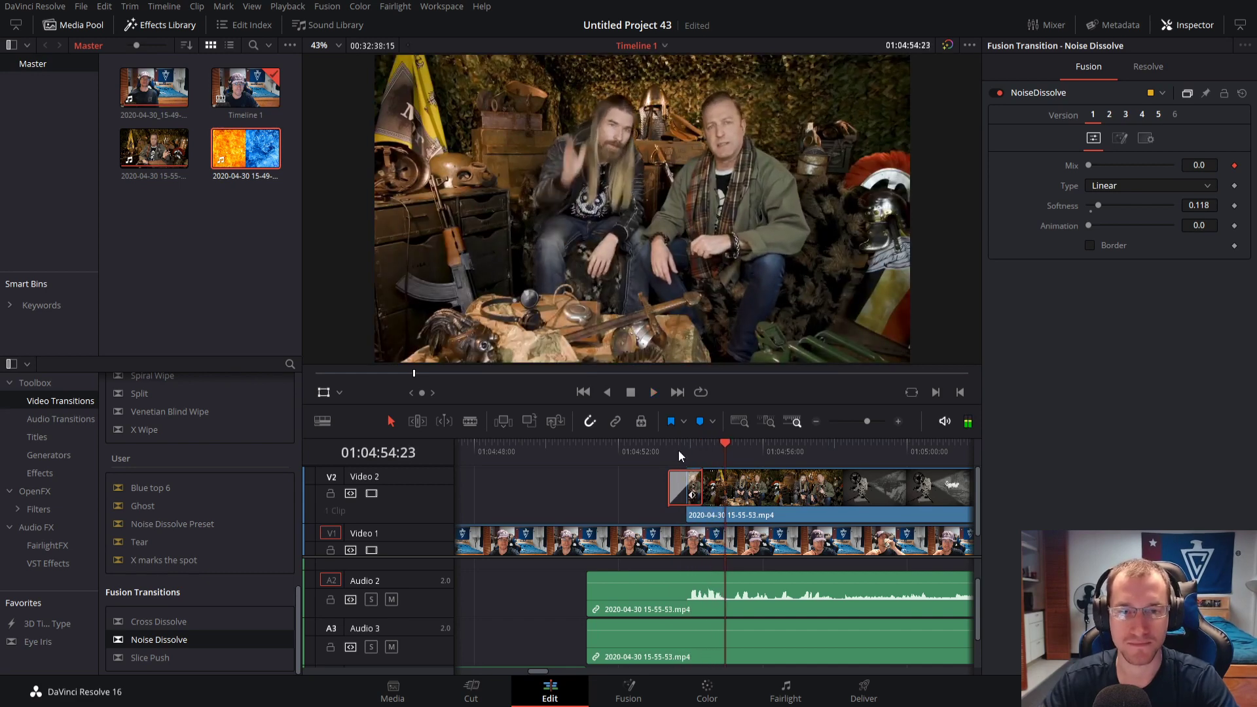
click(678, 450)
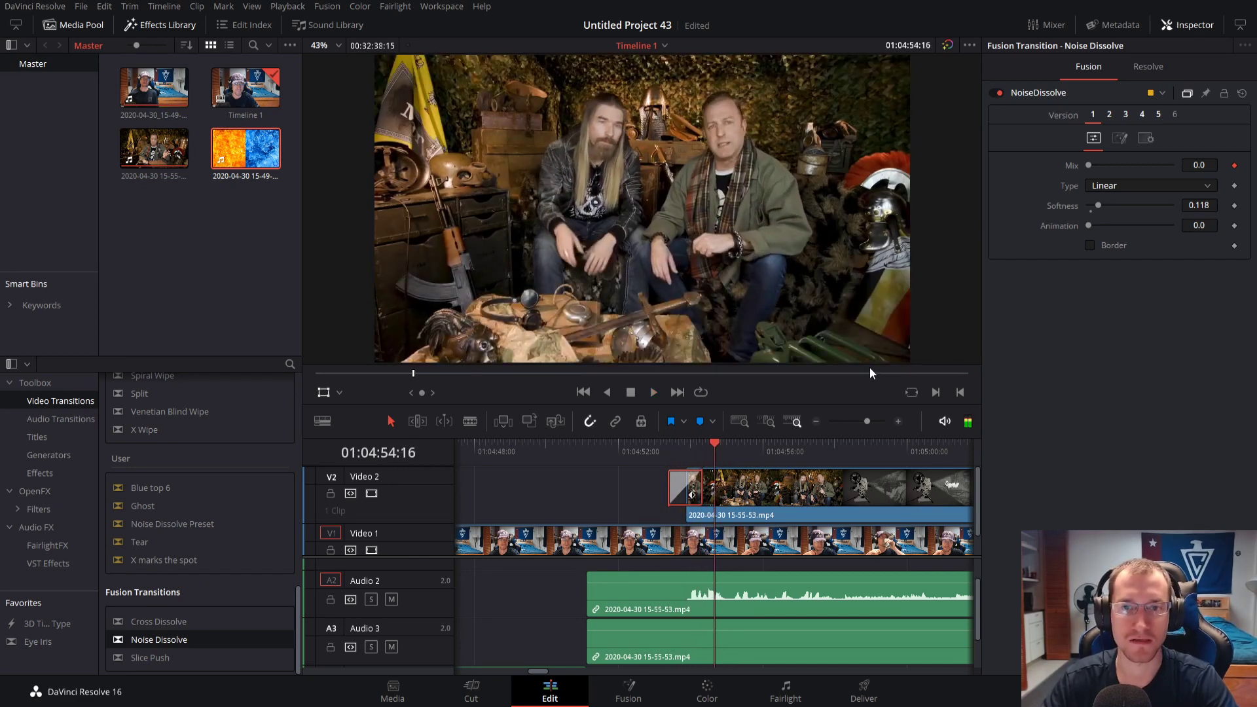
click(1109, 114)
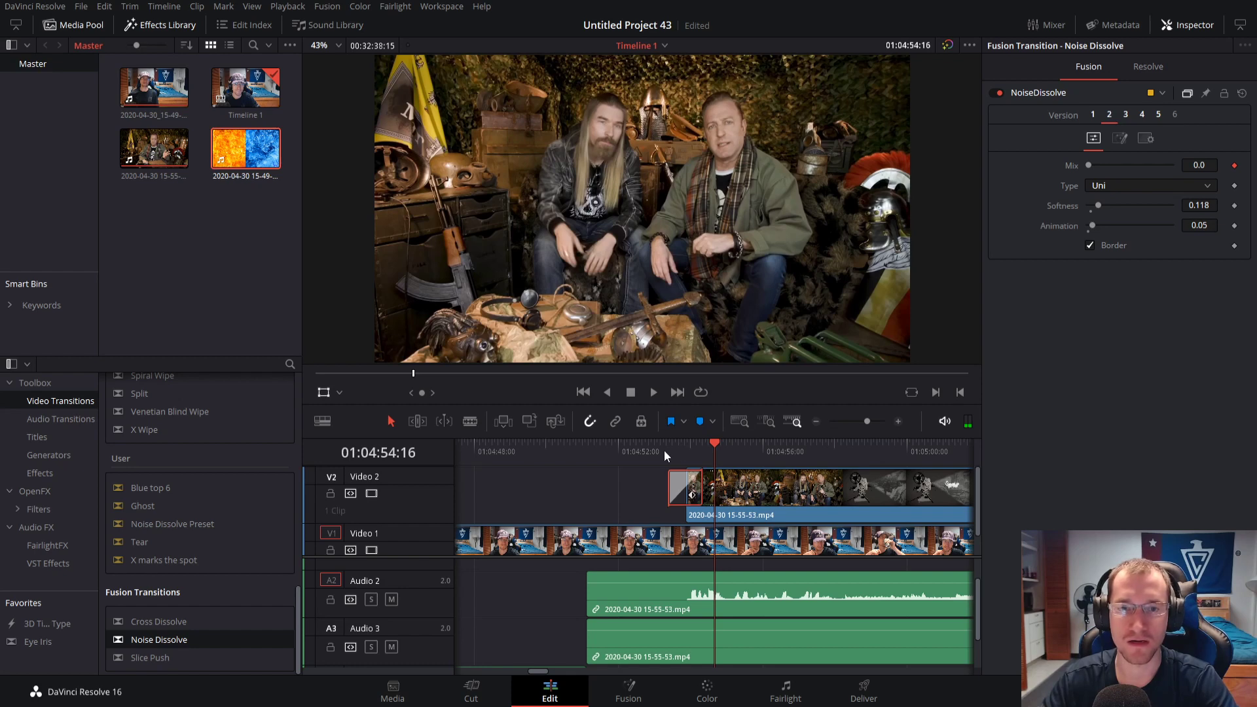
click(666, 450)
key(space)
key(space)
Preview version 3 (Reflect) and version 4 (Radial) of the Noise Dissolve transition by playing each one
click(1125, 115)
click(671, 450)
key(space)
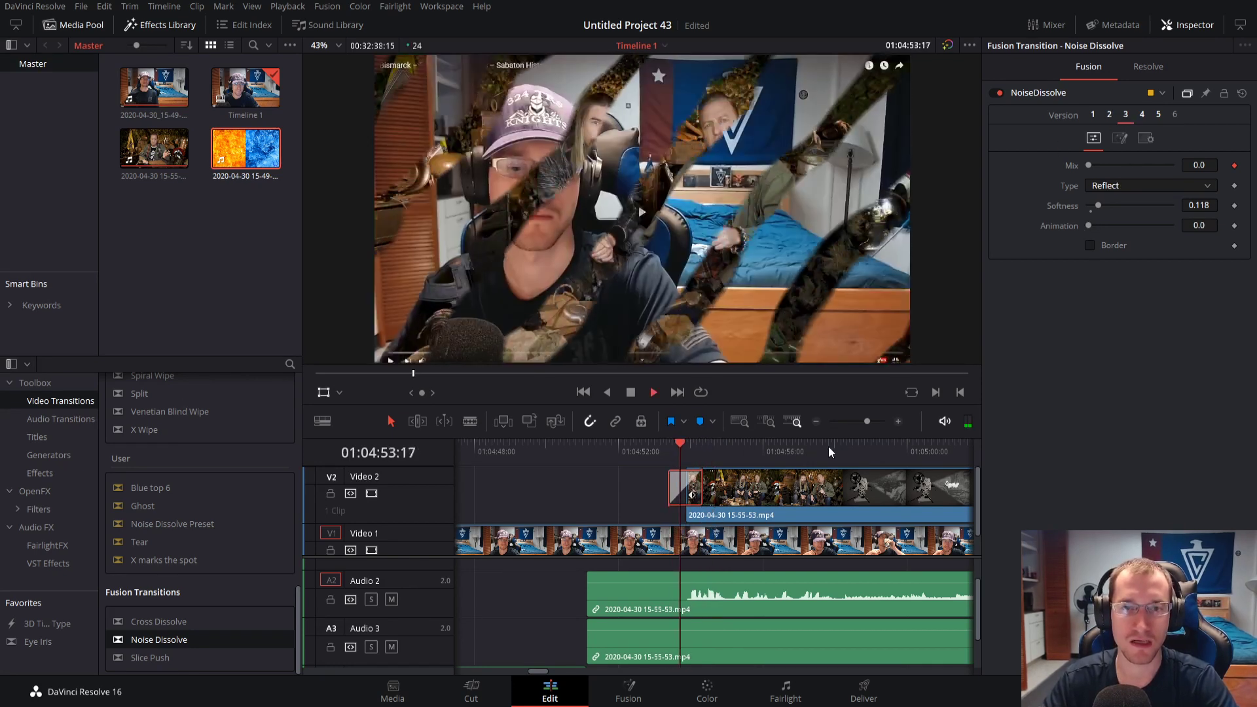
key(space)
click(1152, 112)
click(1146, 114)
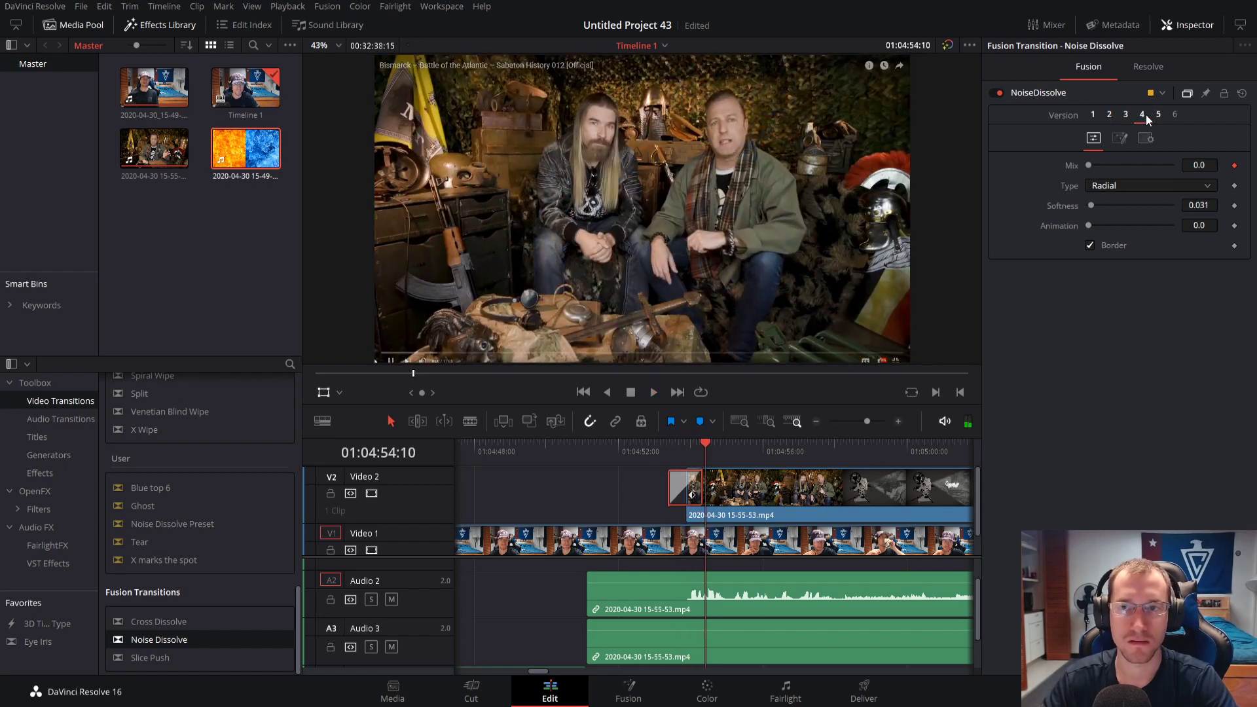
click(678, 449)
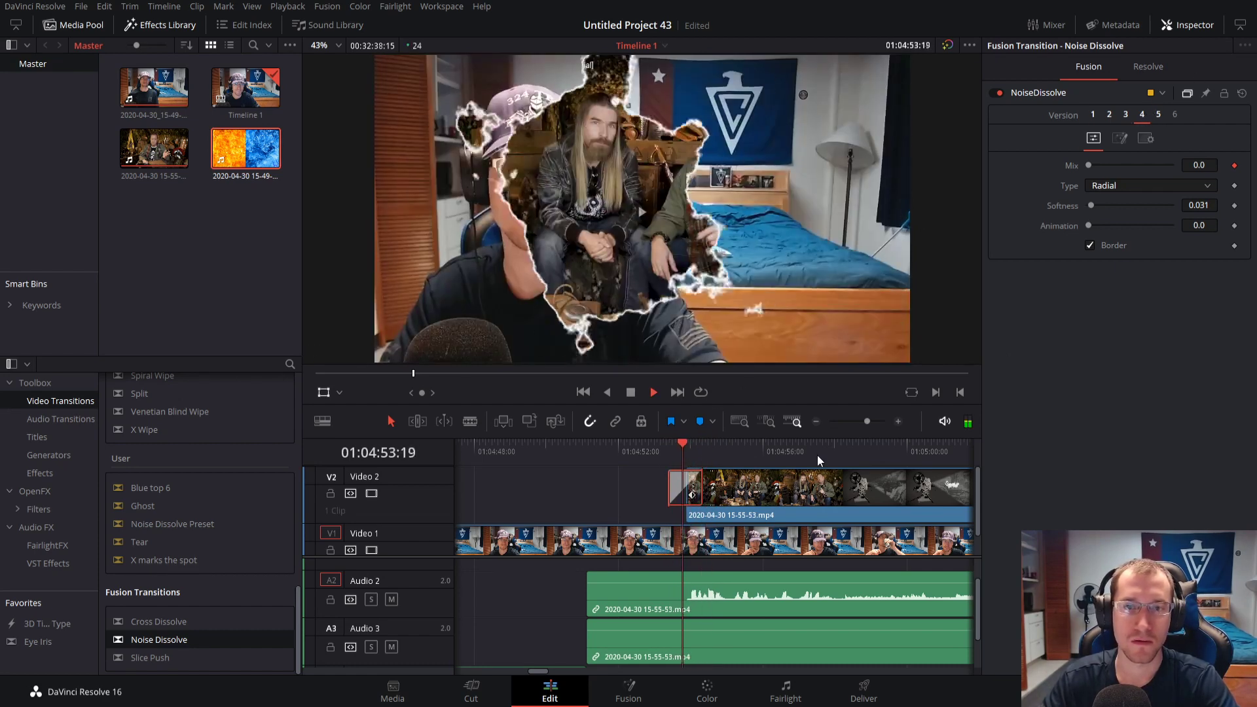
key(space)
Preview version 5 (Angle) and version 6 of the Noise Dissolve transition by playing each one
click(1158, 115)
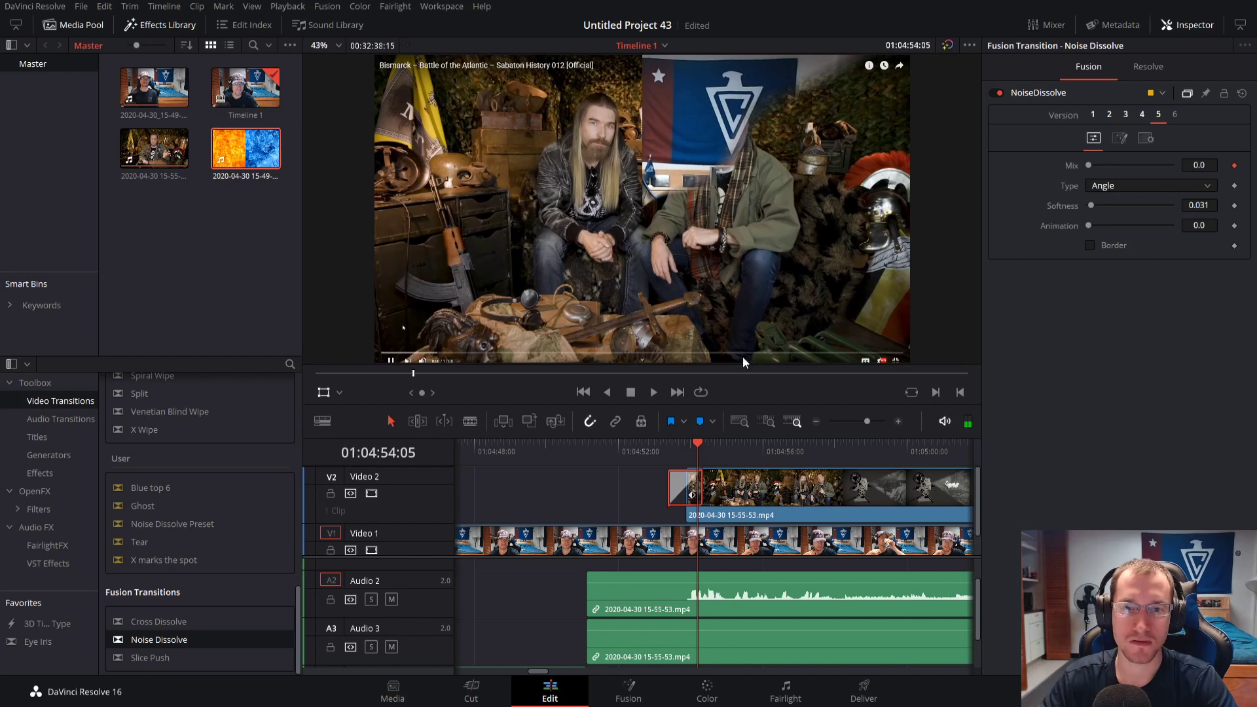
click(671, 446)
key(space)
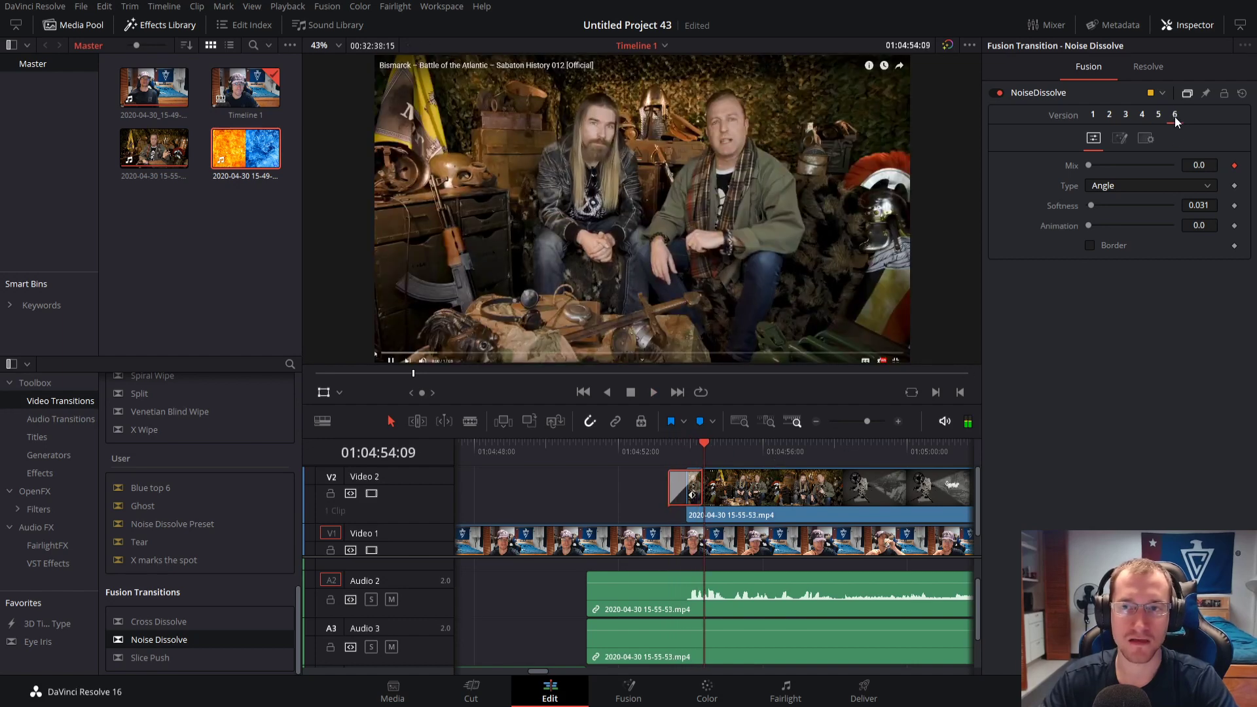
click(668, 448)
key(space)
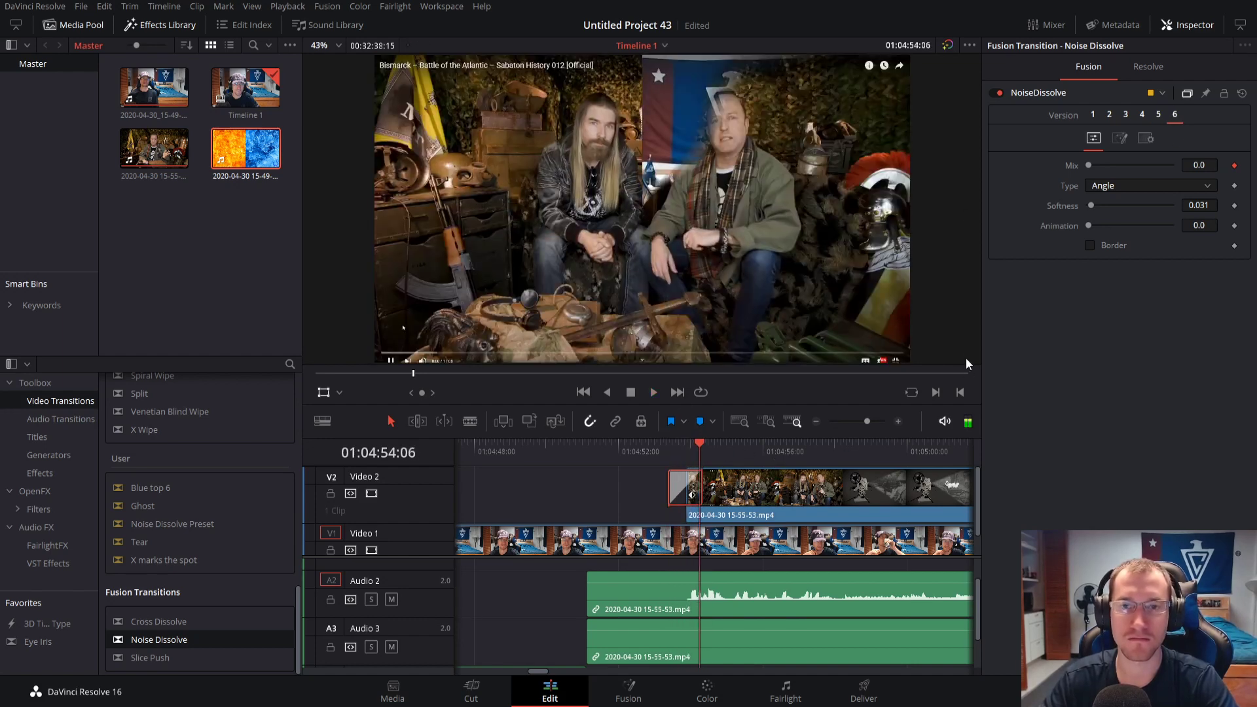
Compare versions 2 and 3 of the Noise Dissolve at 01:04:54:06 and choose version 3 with the Reflect type
click(1110, 114)
click(1126, 114)
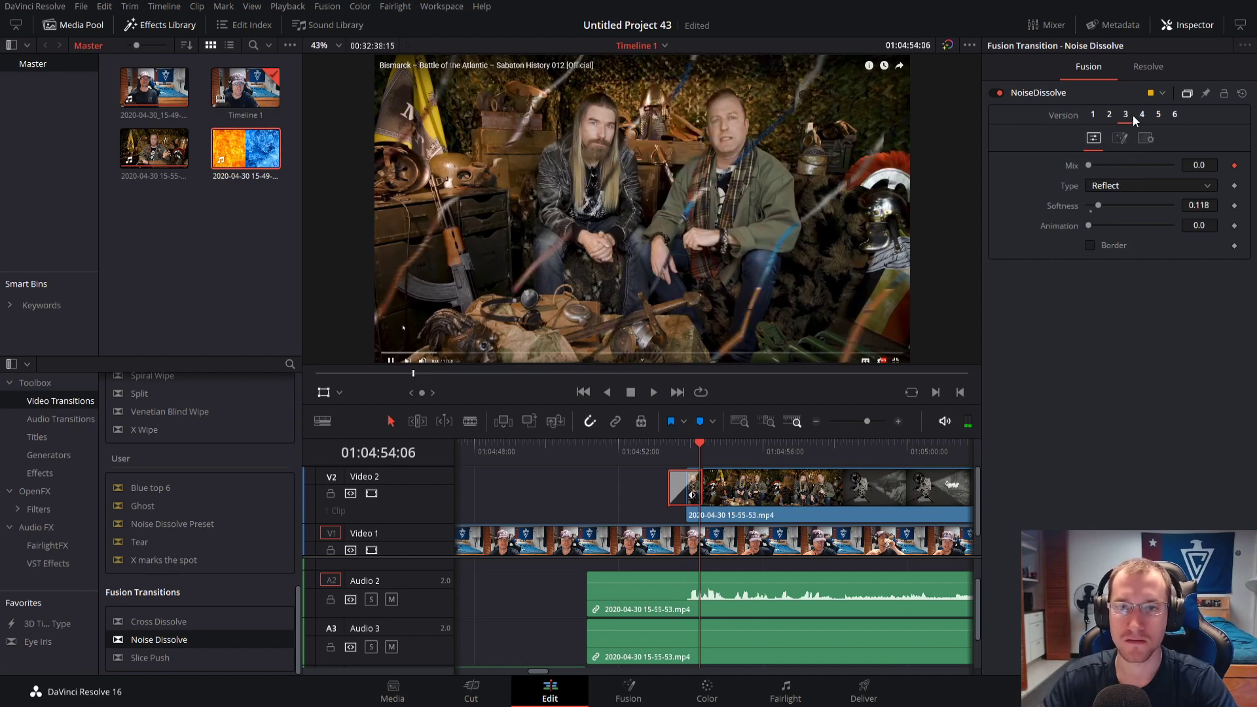
click(1109, 115)
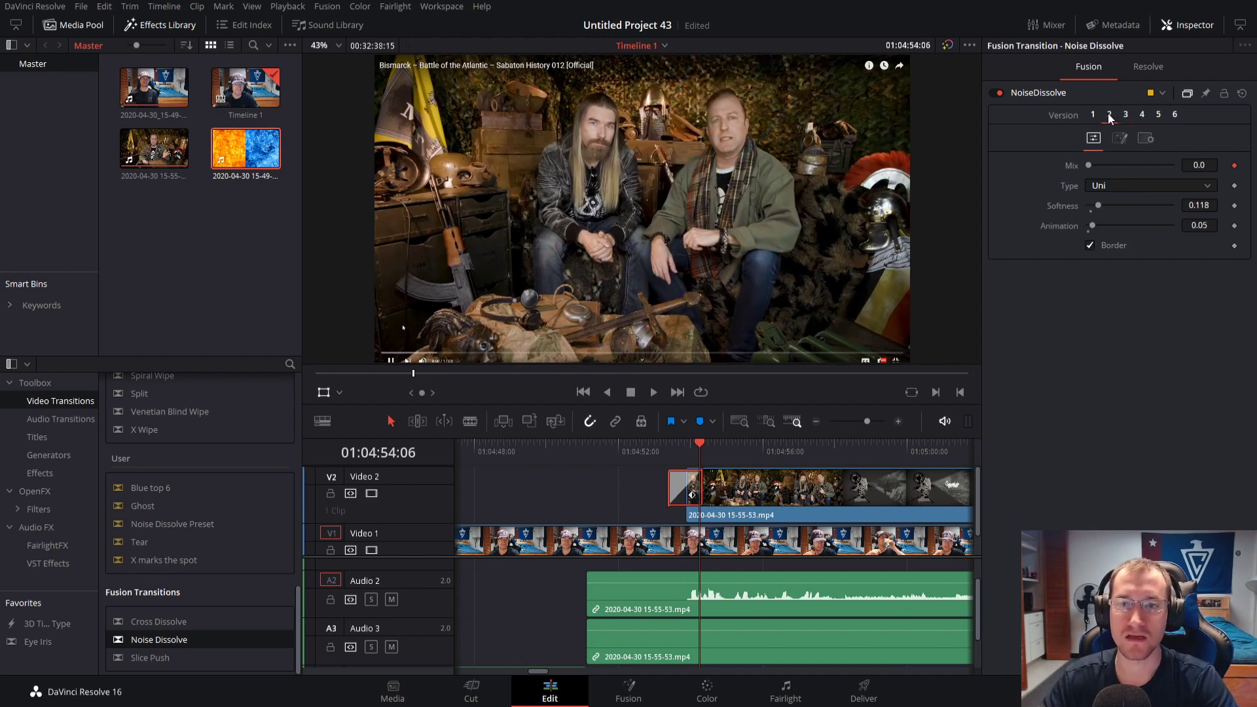
click(1126, 114)
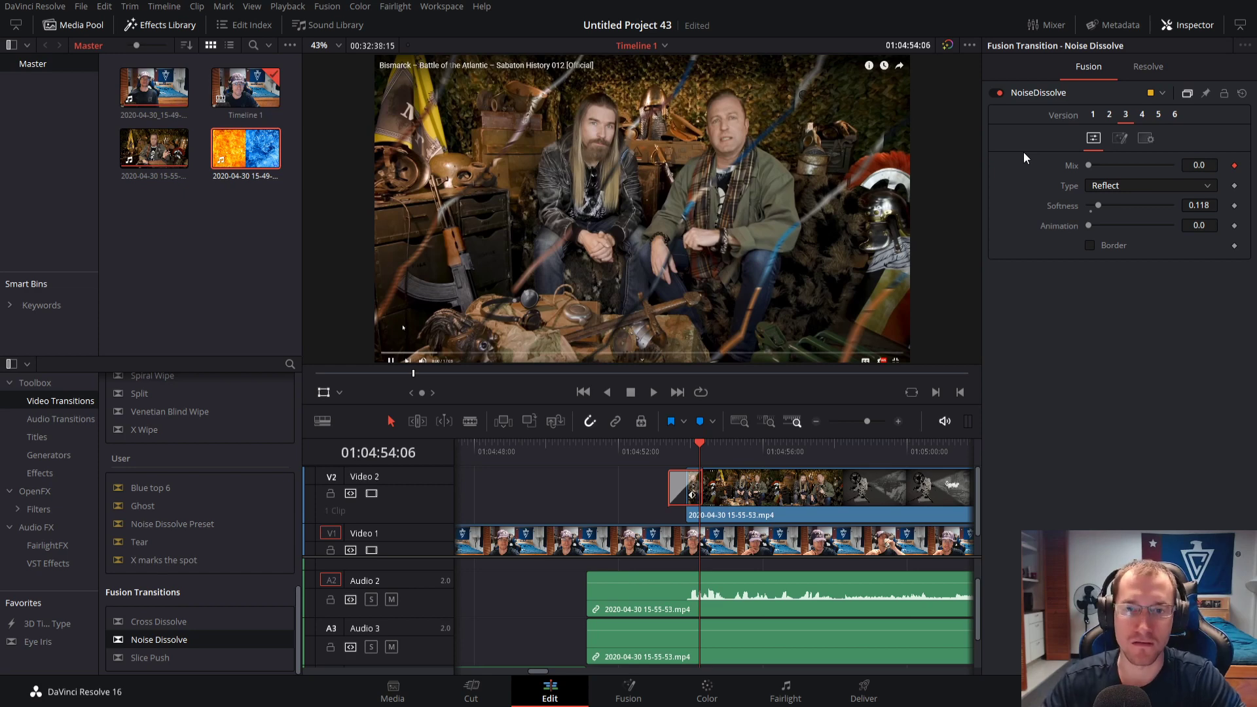
Enable the Noise Dissolve border, colour it blue with hue 0.56 and saturation 1.0, and increase the transition's softness
click(1090, 245)
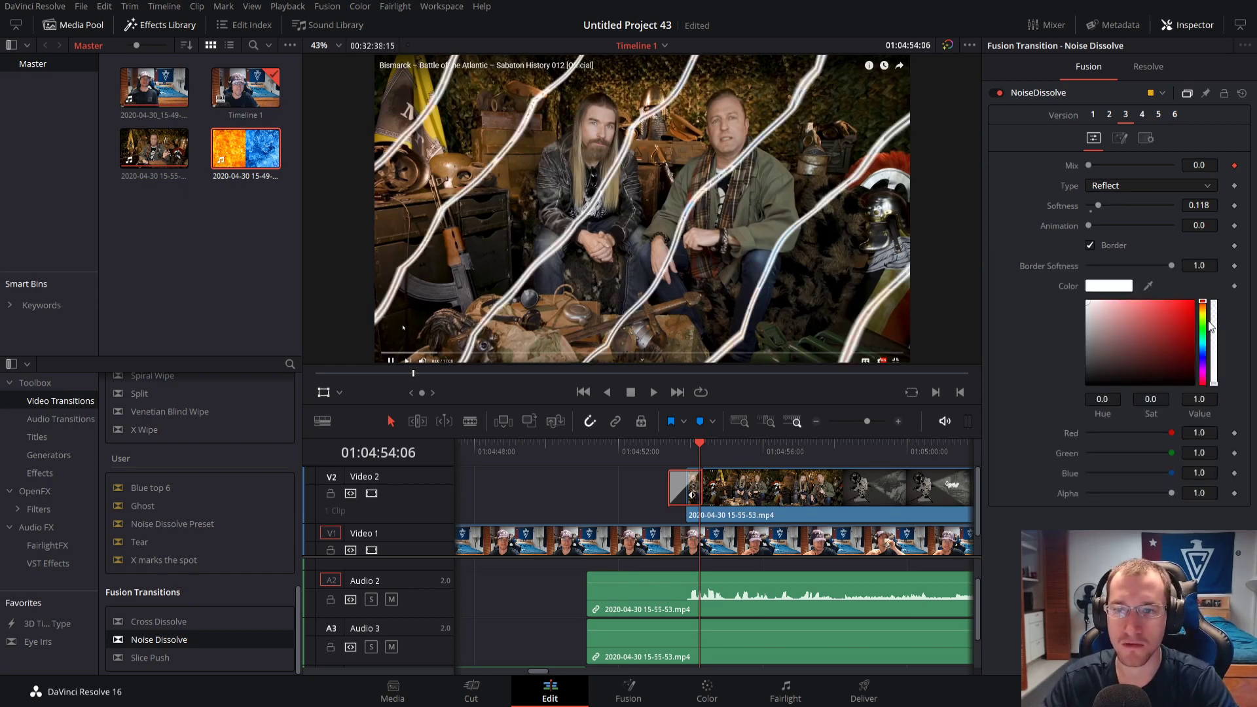
drag(1203, 327, 1202, 348)
click(1192, 303)
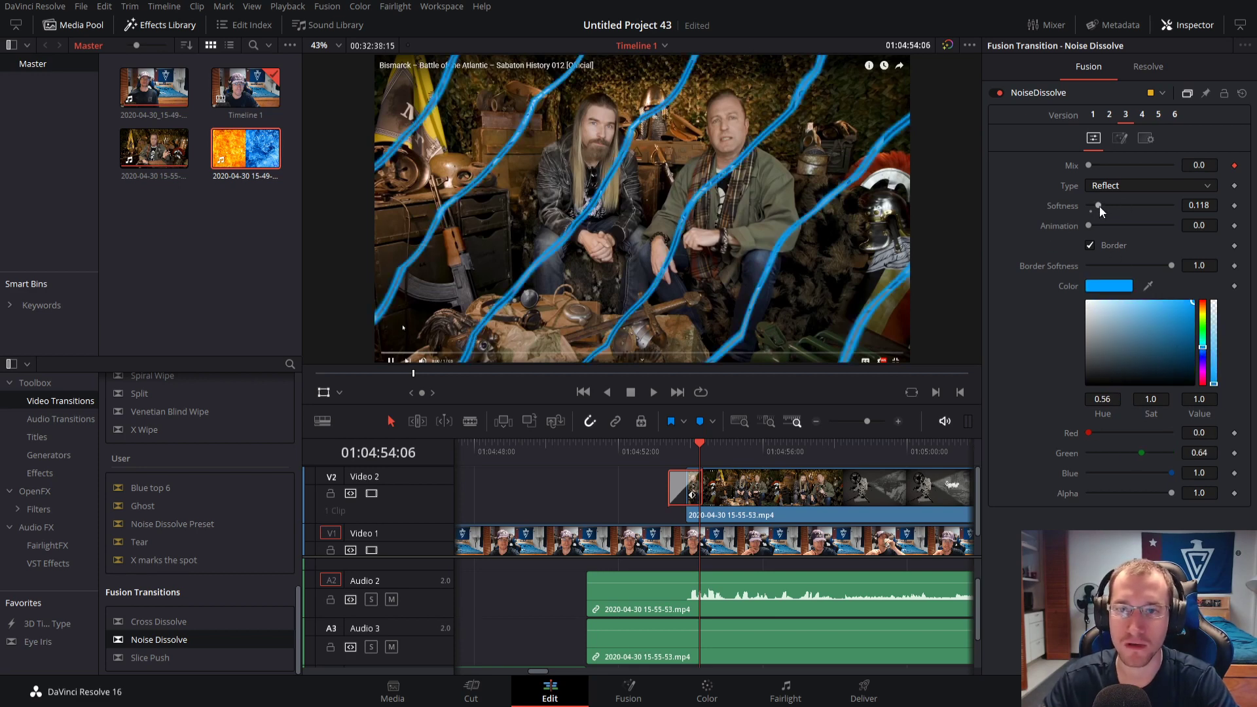
drag(1098, 206, 1155, 222)
click(702, 486)
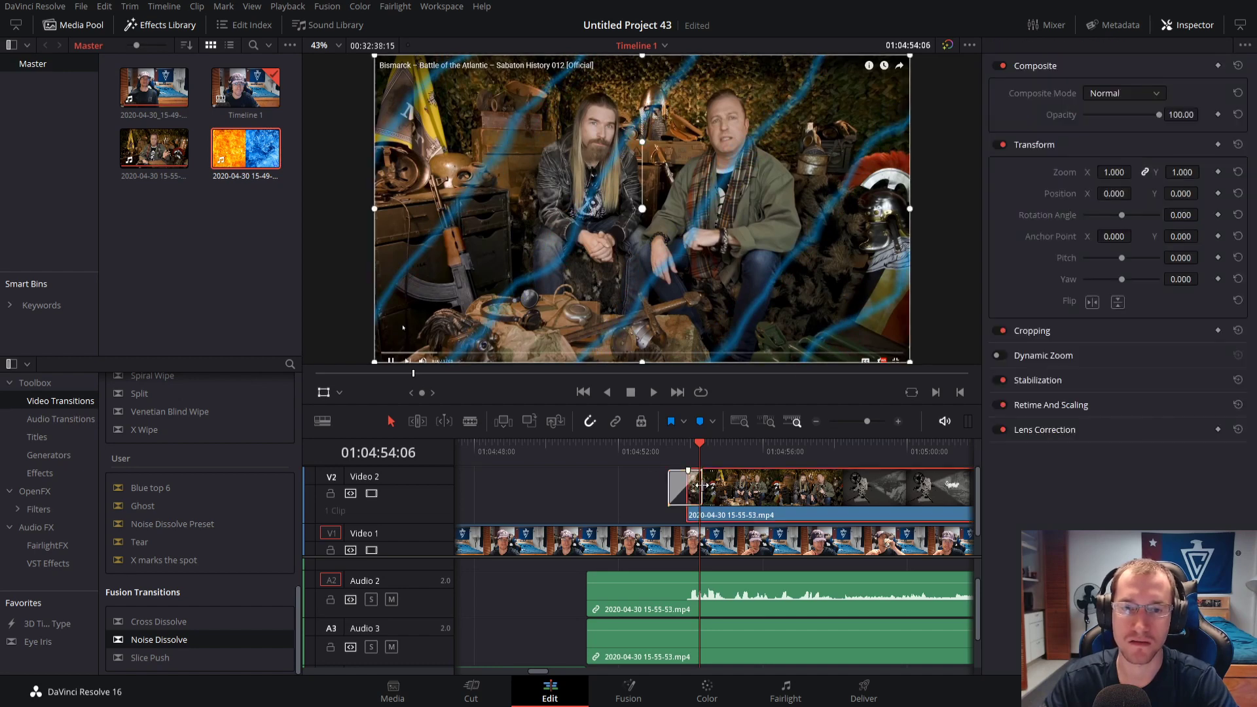
Try a longer Noise Dissolve at the start of the Video 2 clip, play it, and shorten the transition back
drag(702, 485, 718, 485)
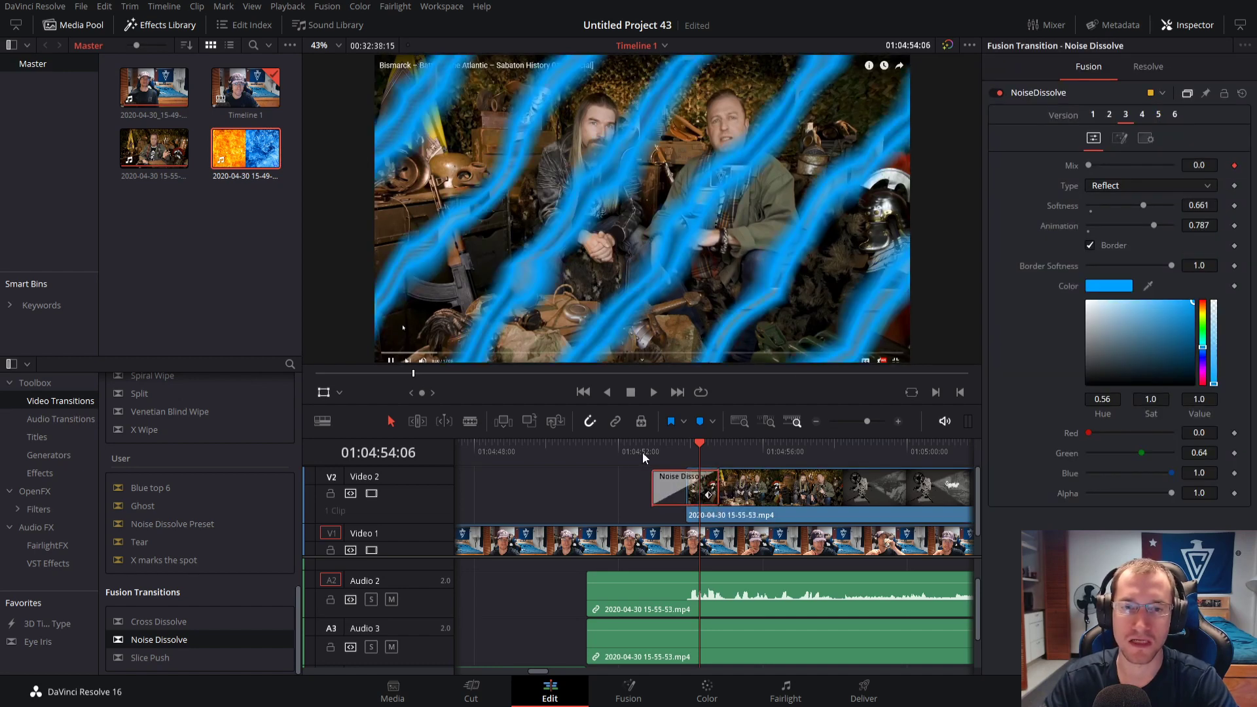
click(638, 453)
key(space)
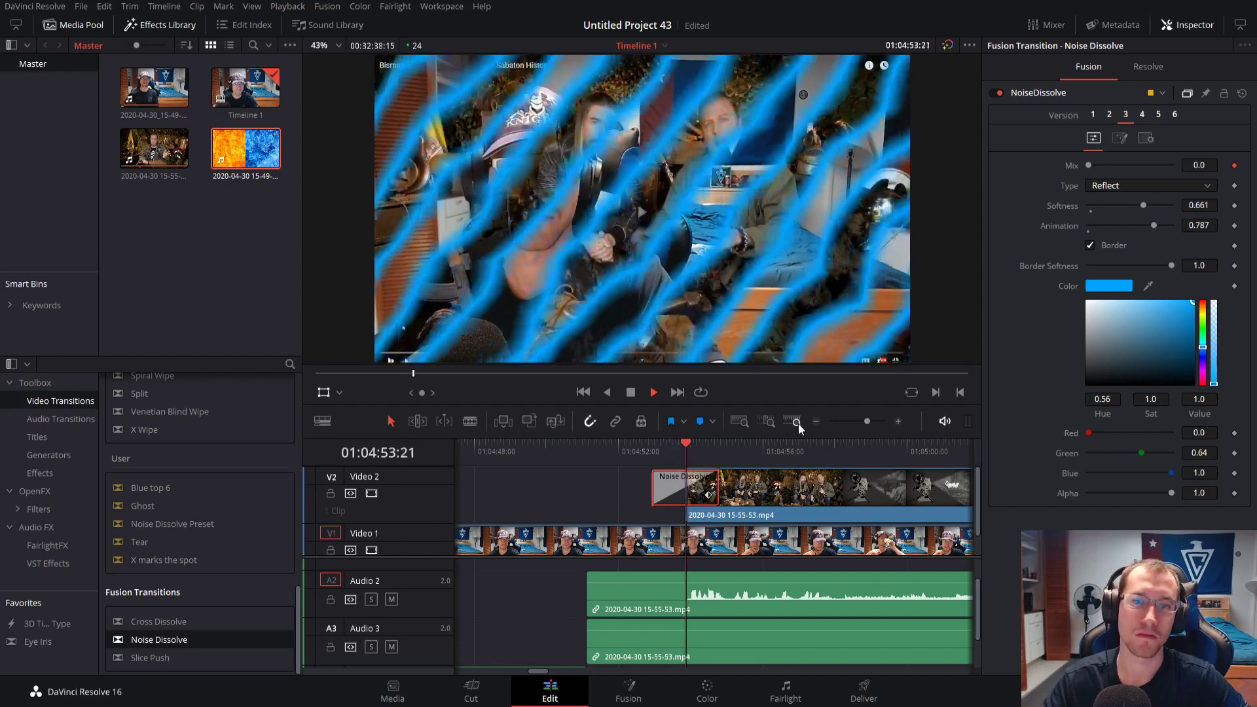
key(space)
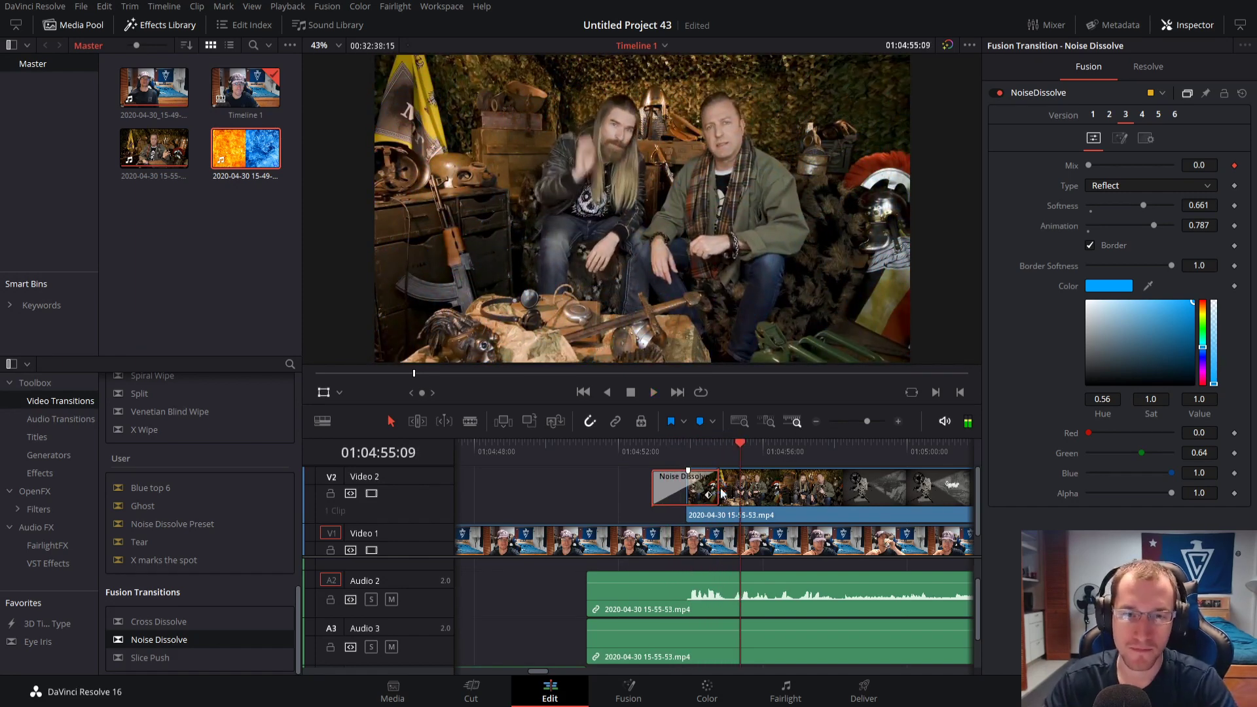
drag(716, 488, 701, 487)
Play through the shortened Noise Dissolve from 01:04:52:23 into the full-frame clip
click(654, 453)
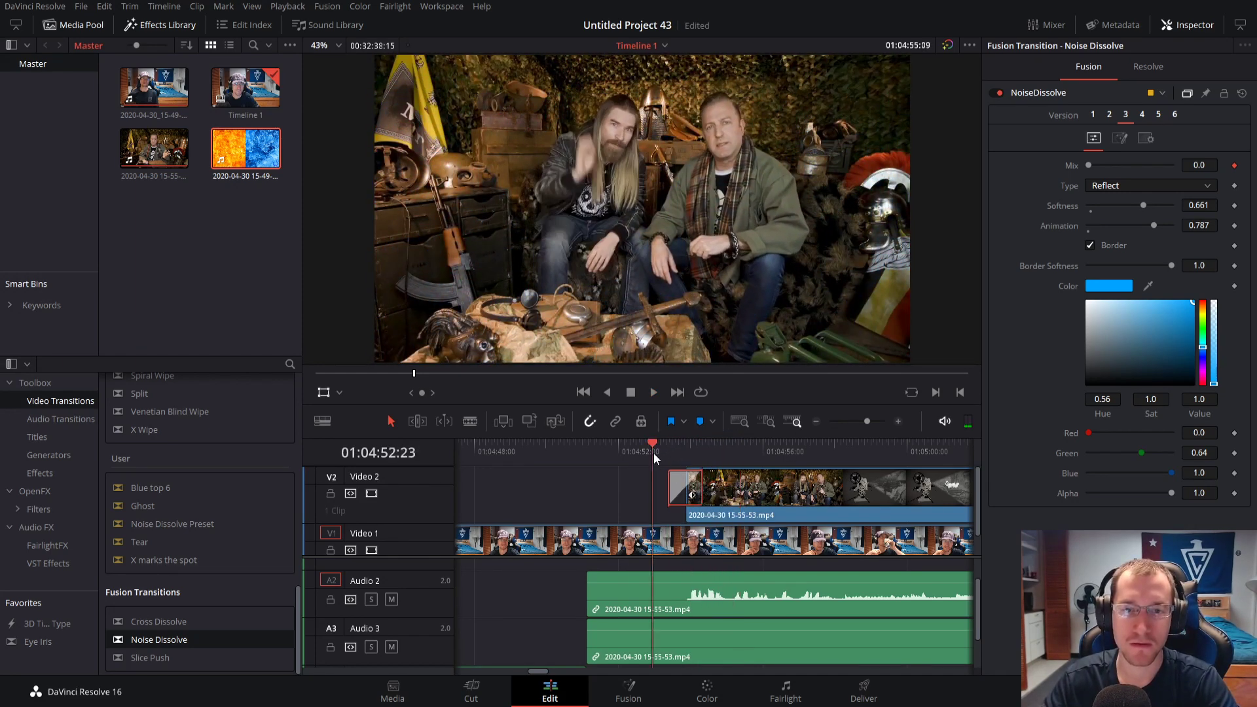
key(space)
key(space)
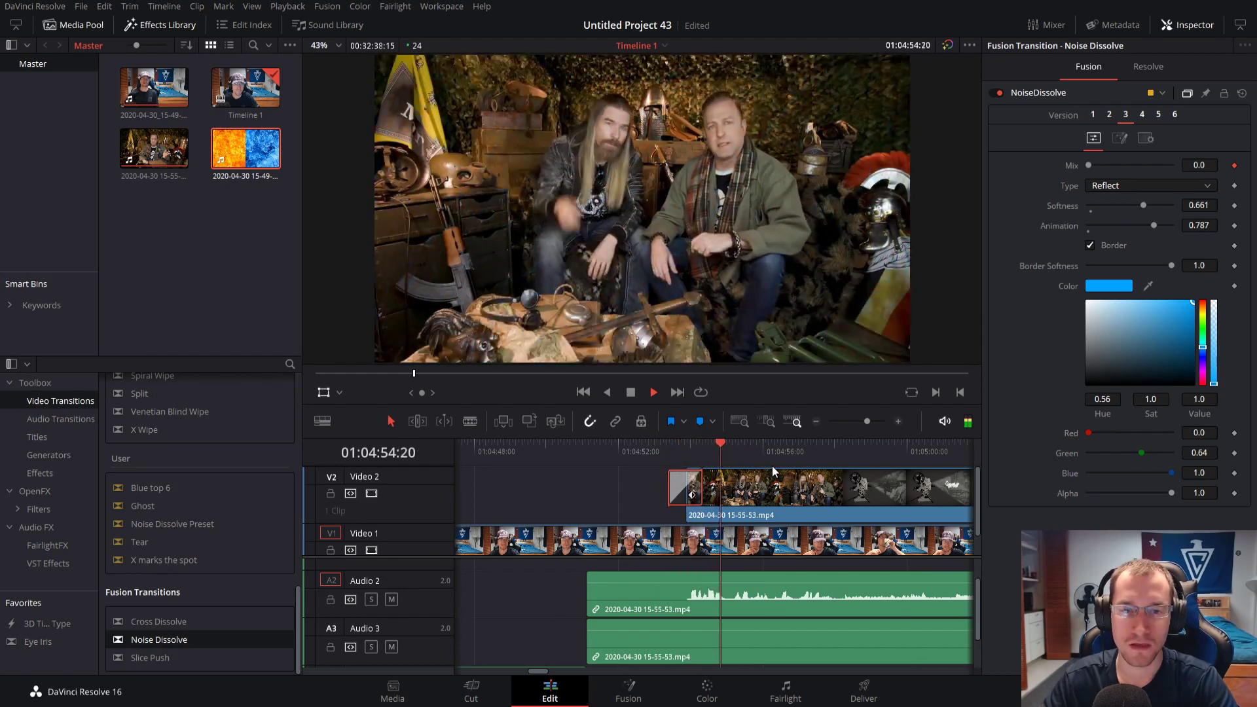
Select the Video 2 clip and add starting Zoom and Position keyframes at 01:04:54:16
click(719, 496)
click(708, 453)
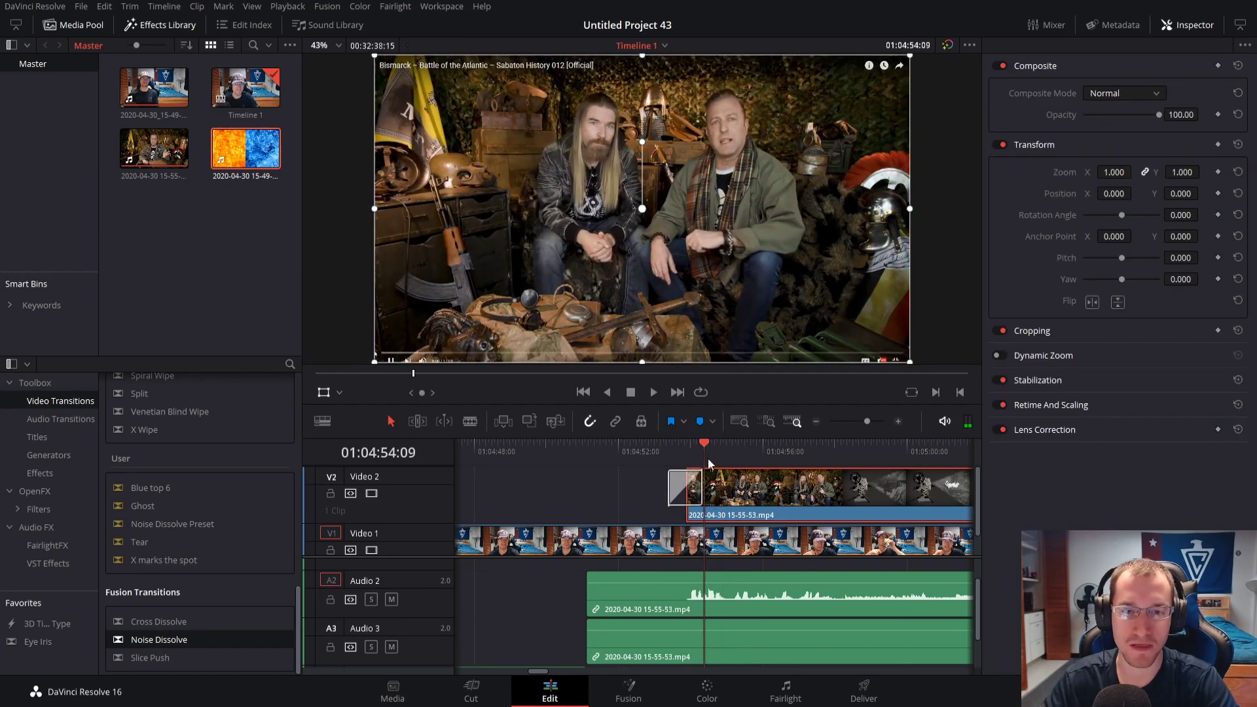
key(space)
key(space)
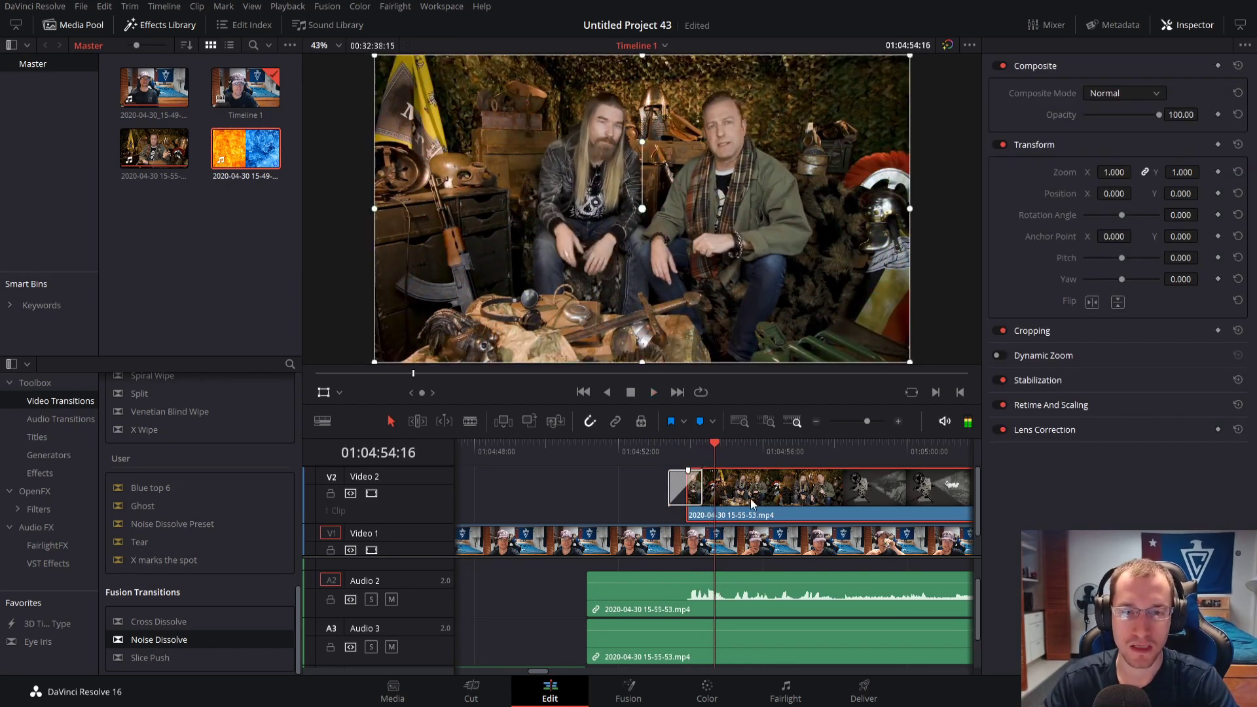
click(1219, 172)
click(1219, 193)
Advance seven frames to 01:04:54:23 and add a second pair of Zoom and Position keyframes to the clip
key(Right)
key(Right)
key(Right)
key(Right)
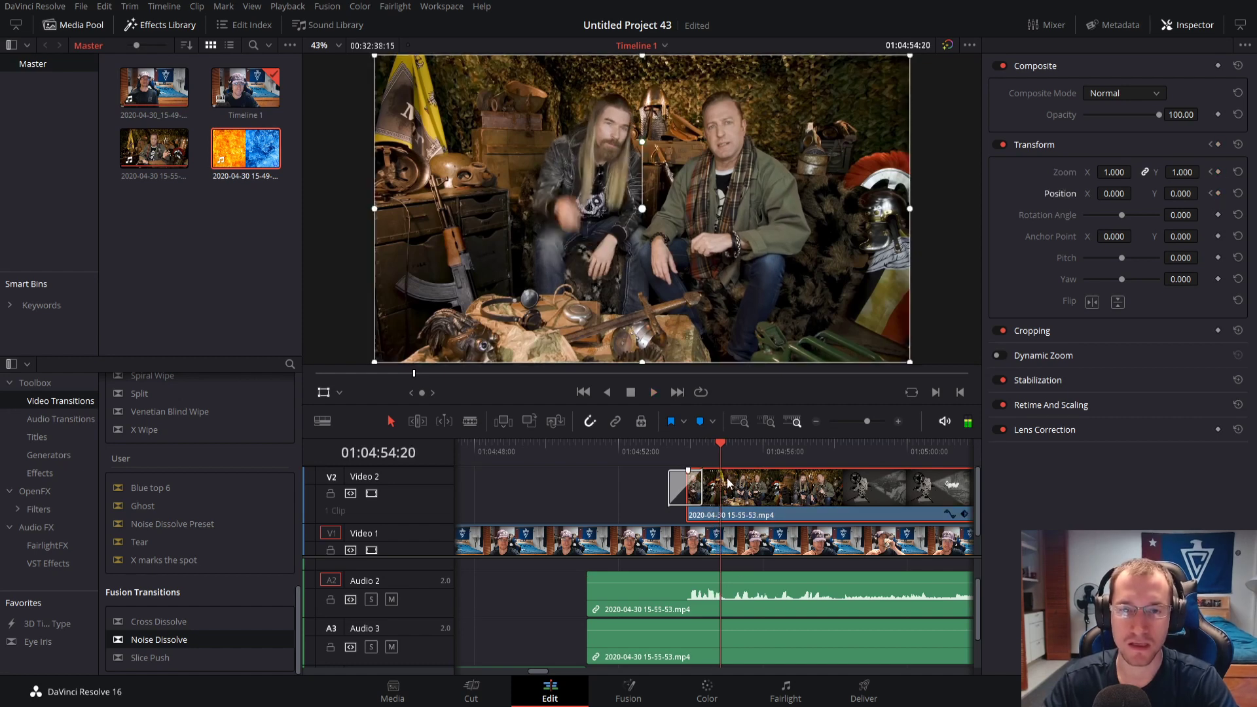
key(Right)
key(Right)
key(Right)
click(1218, 172)
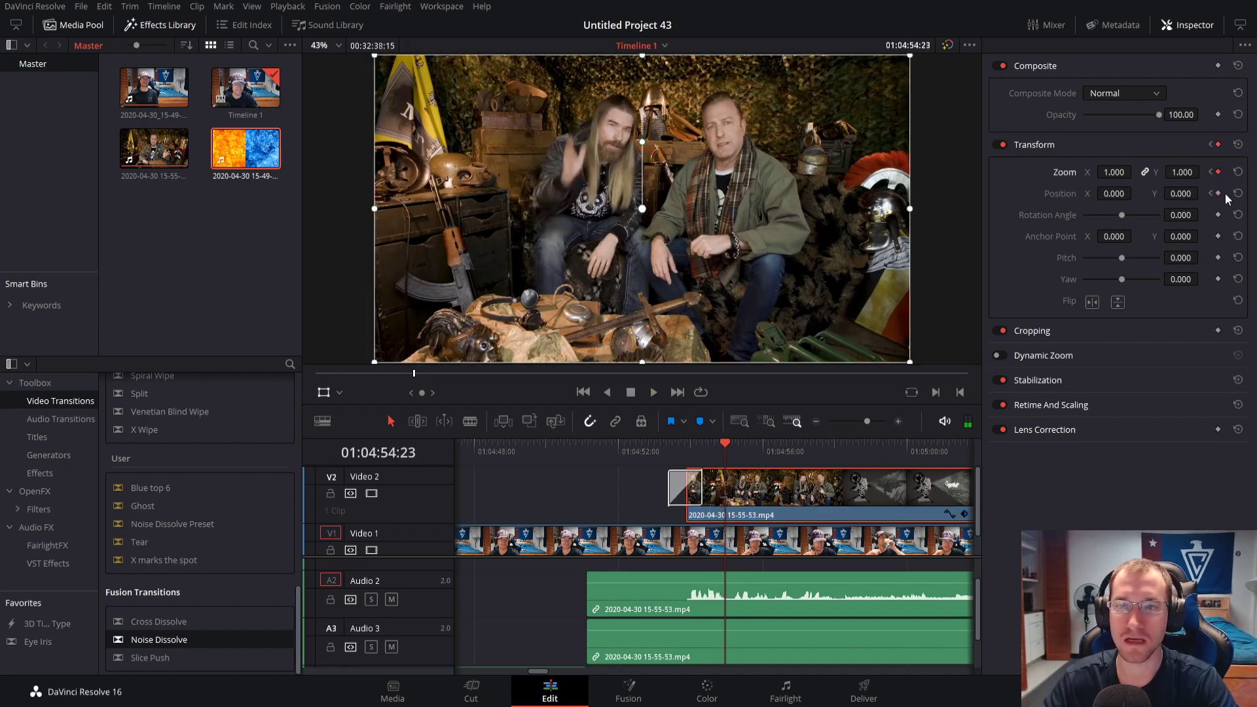
click(1220, 195)
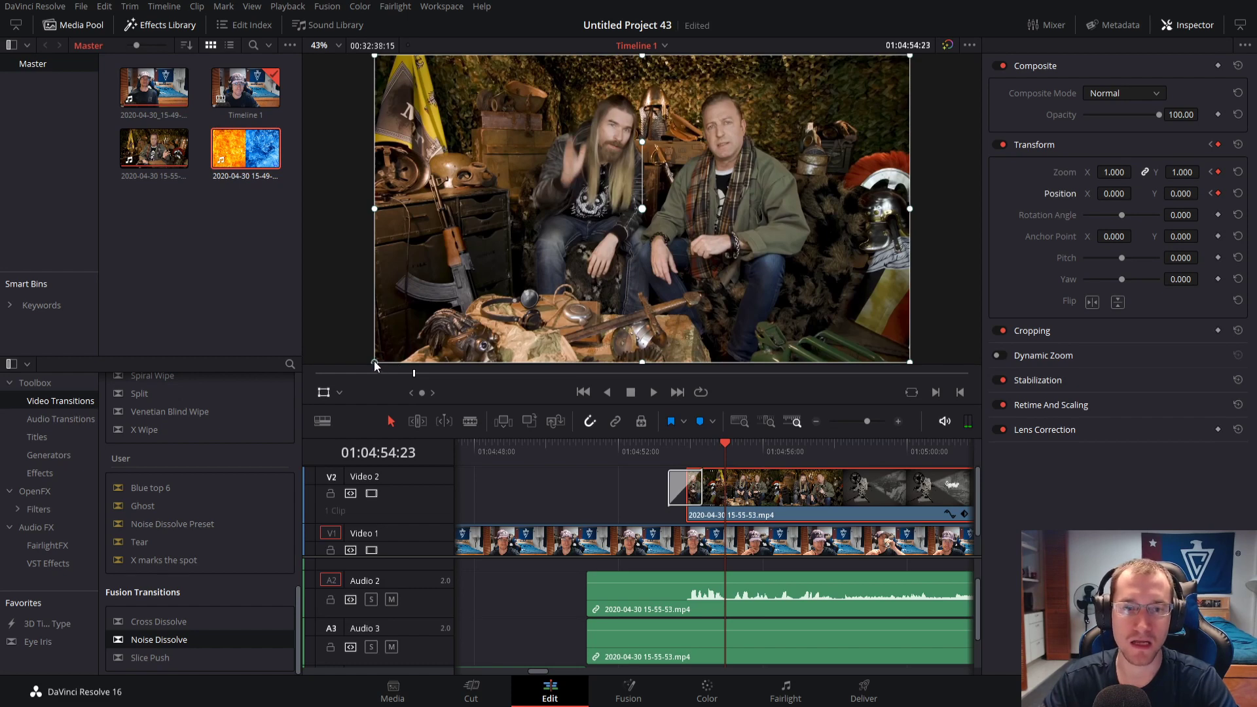
Shrink the overlay clip to about 0.493 zoom and place it in the frame's upper-right corner at about X 474, Y 261
drag(375, 362, 481, 285)
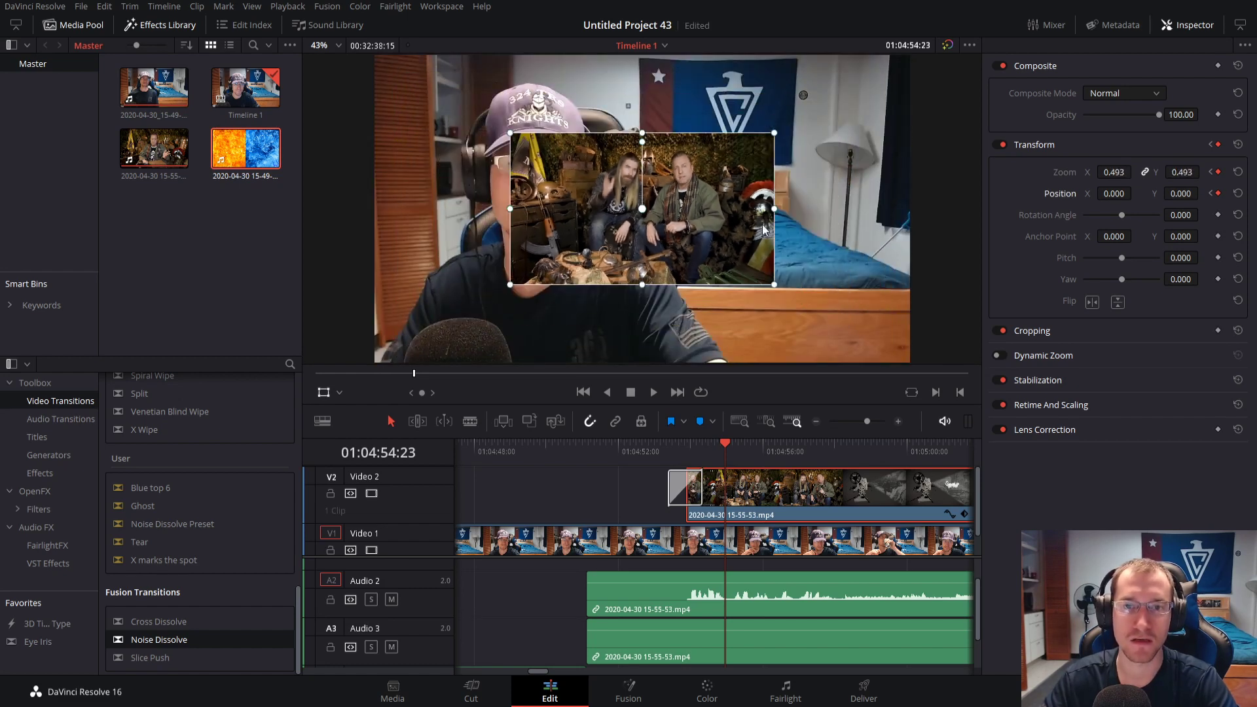
drag(694, 243, 827, 169)
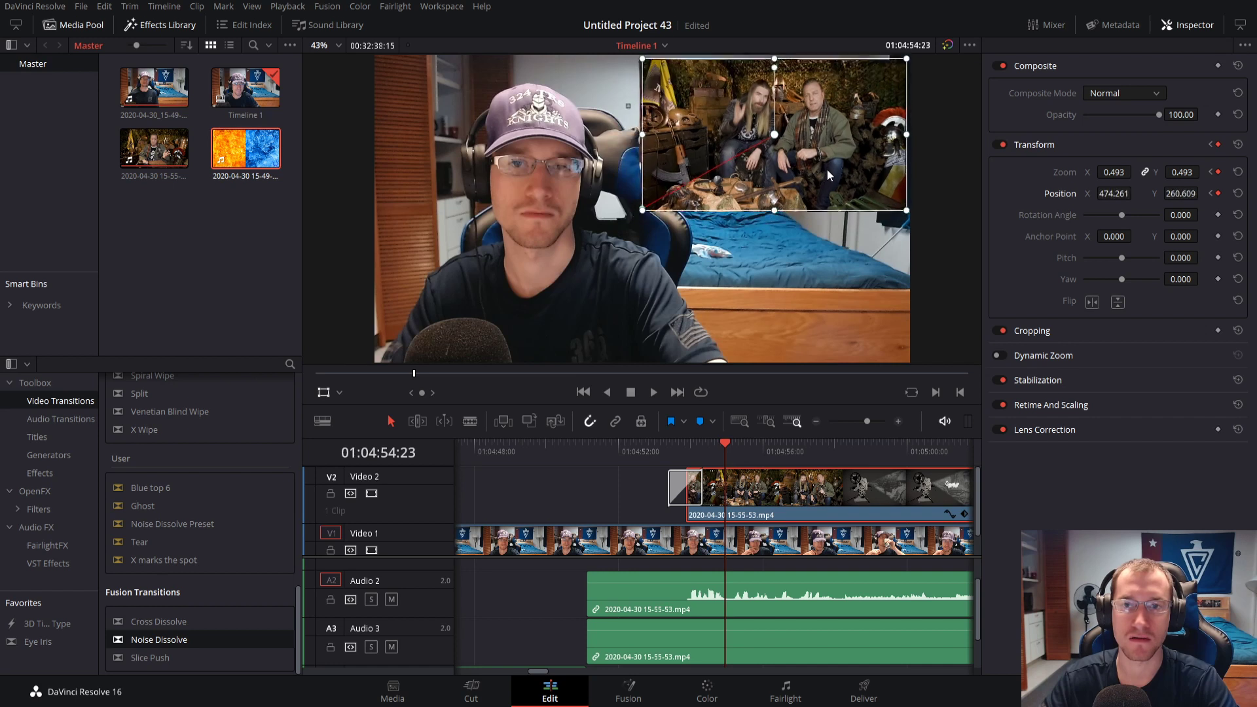
click(1218, 170)
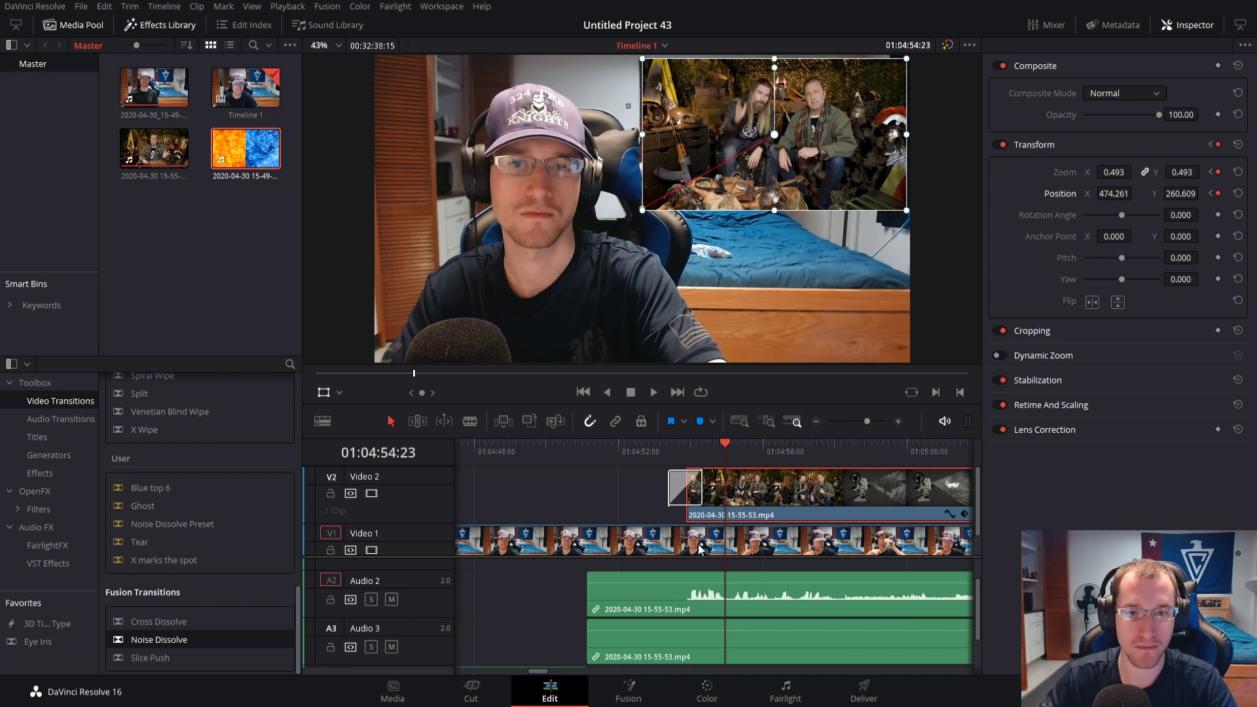
Play from 01:04:50:16 through the Noise Dissolve and shrink animation, and replay it from just before the transition
drag(646, 457, 569, 462)
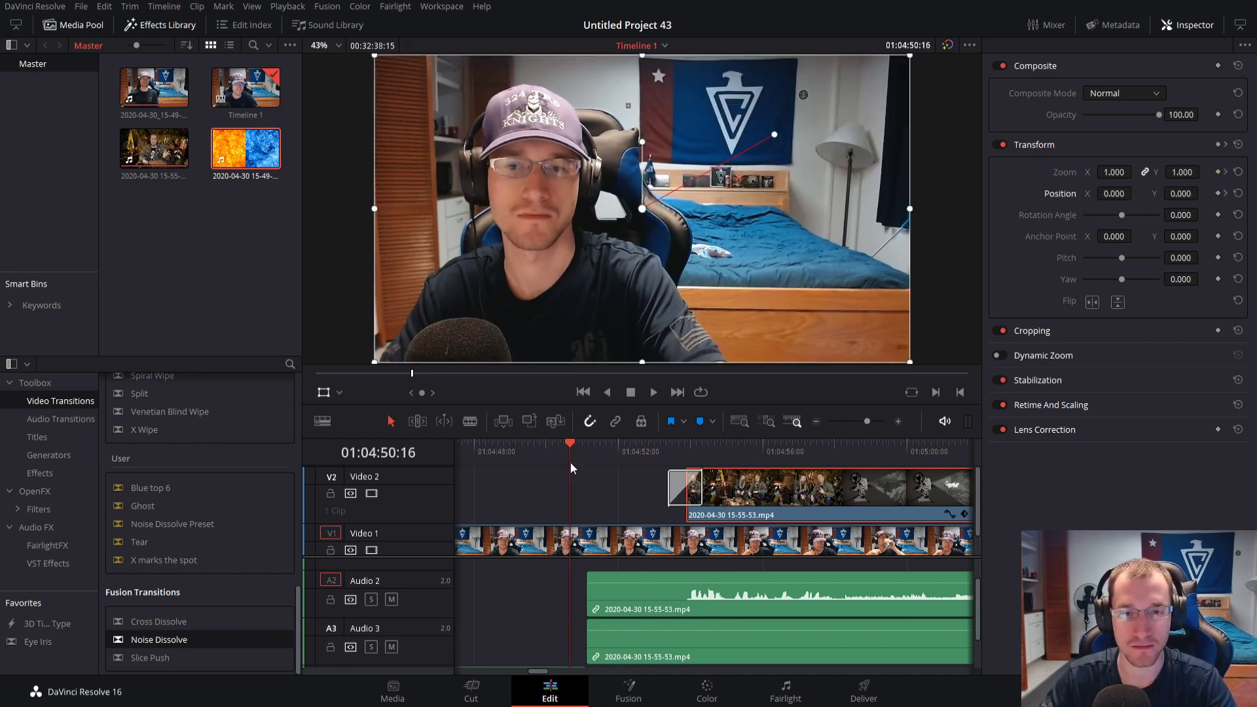
key(space)
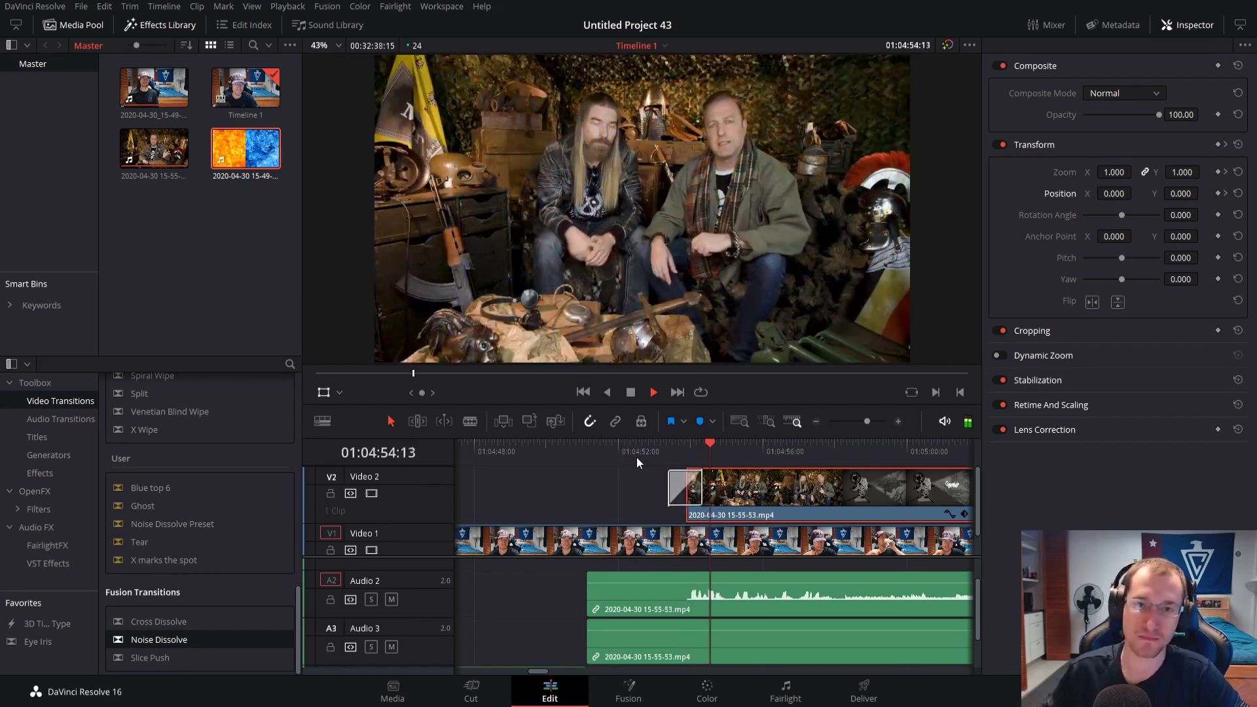
click(669, 447)
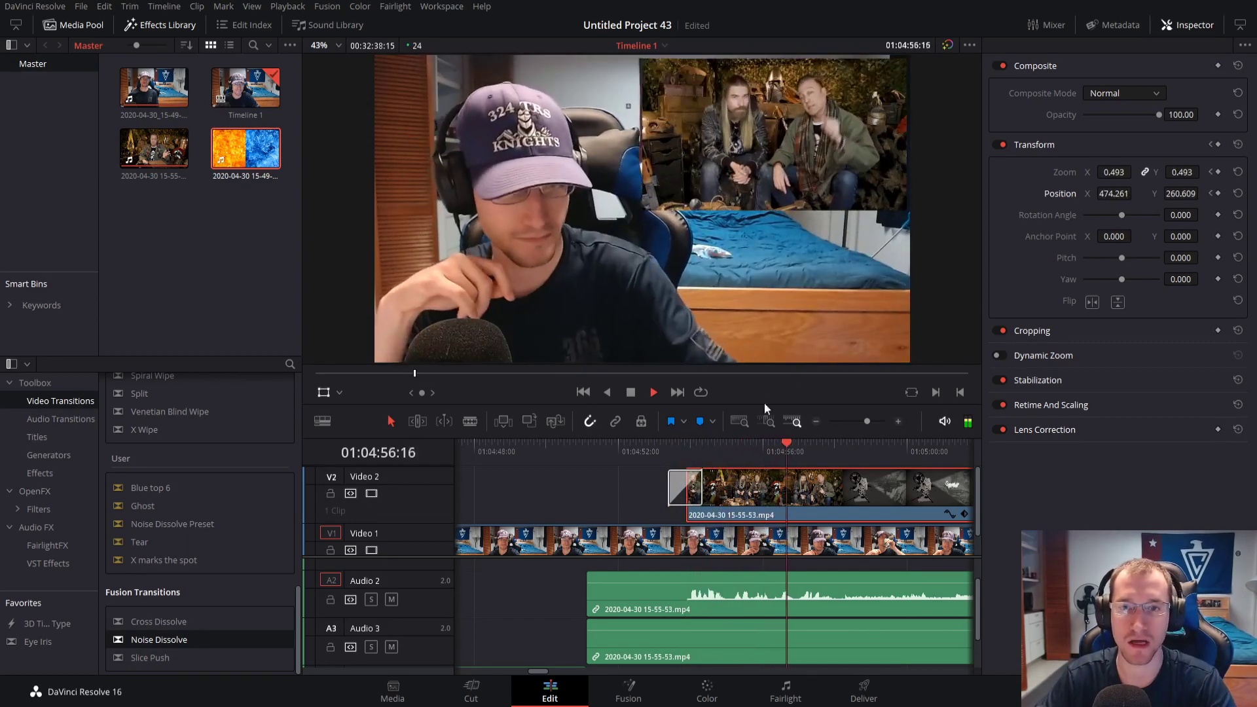
Play back the Video 2 clip's shrink animation several times, starting from the clip's opening transition
click(690, 443)
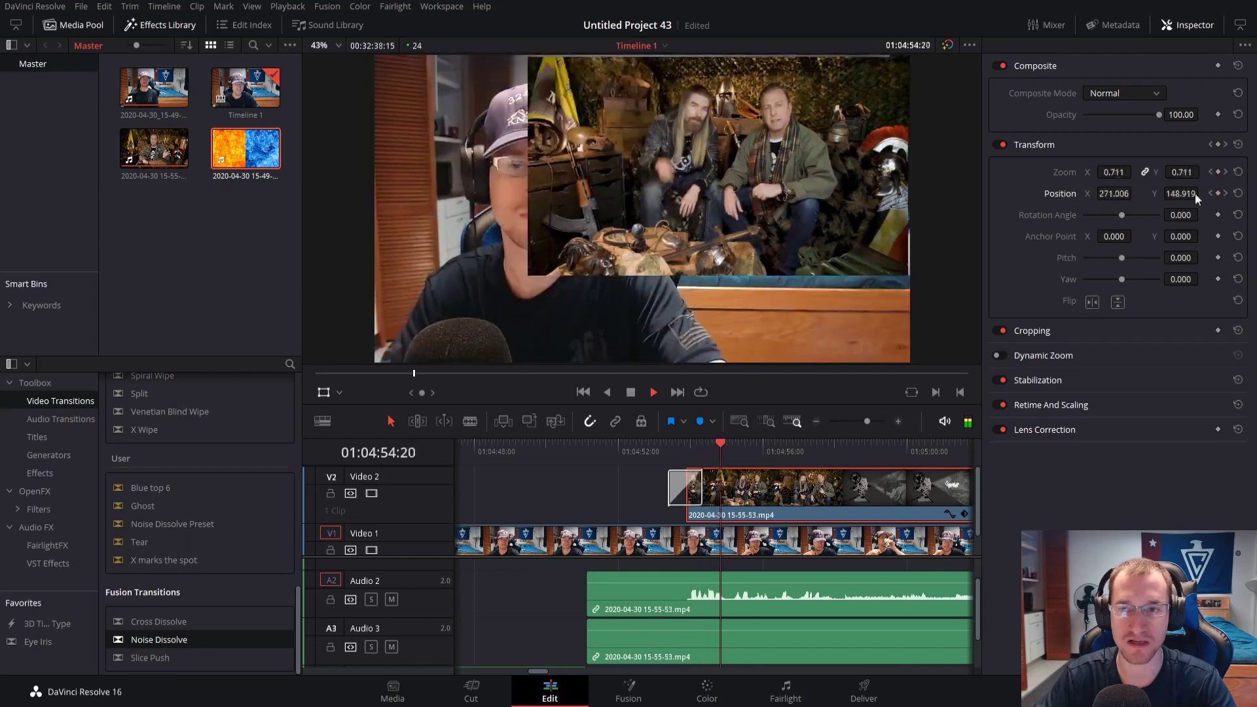
key(space)
key(Up)
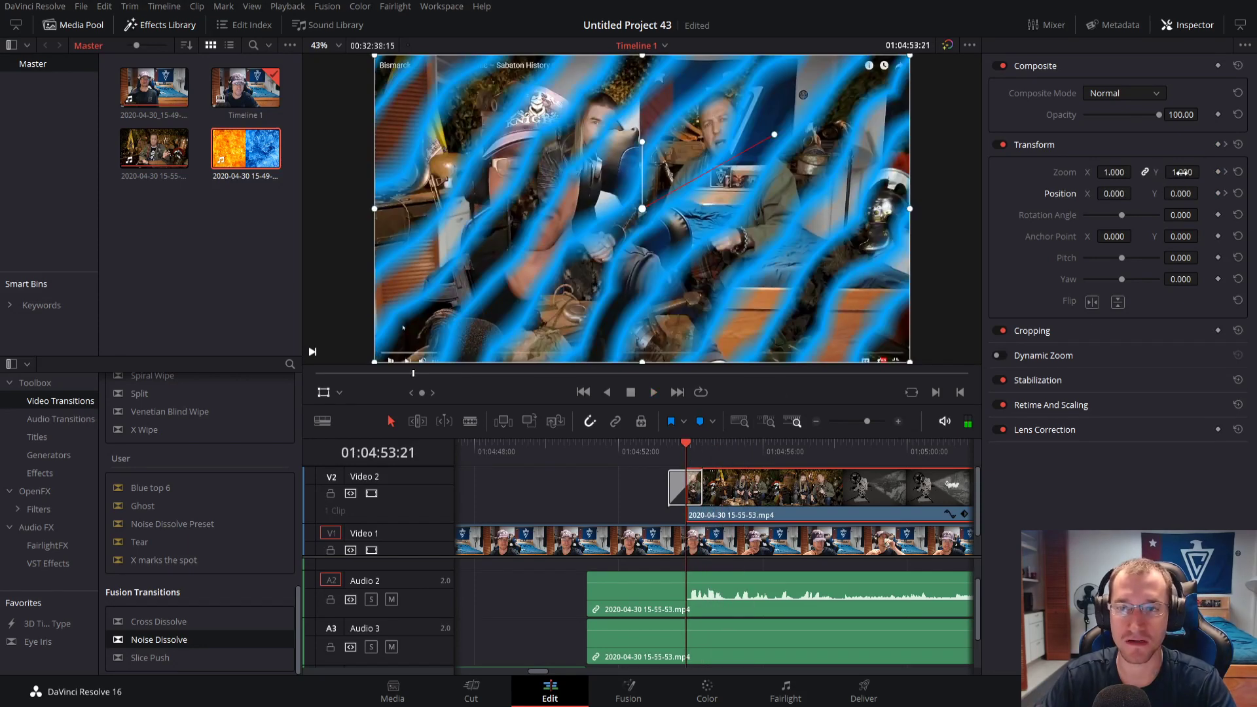
key(space)
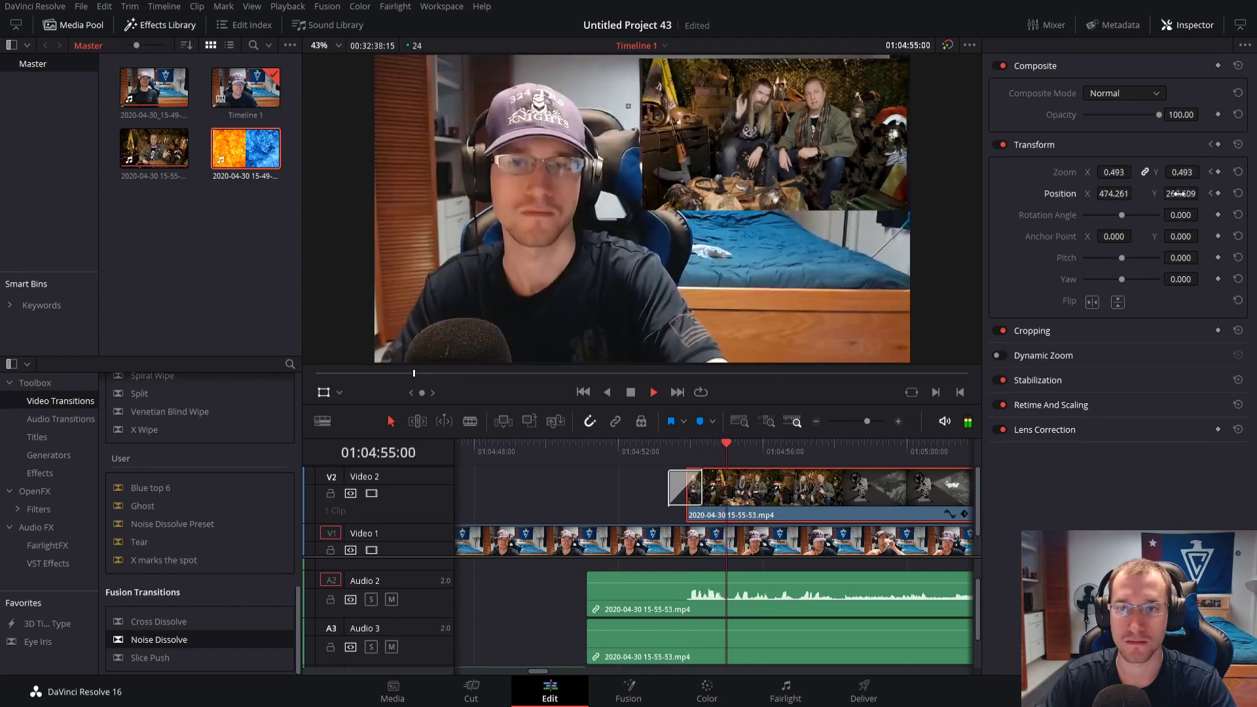
key(space)
key(Up)
key(space)
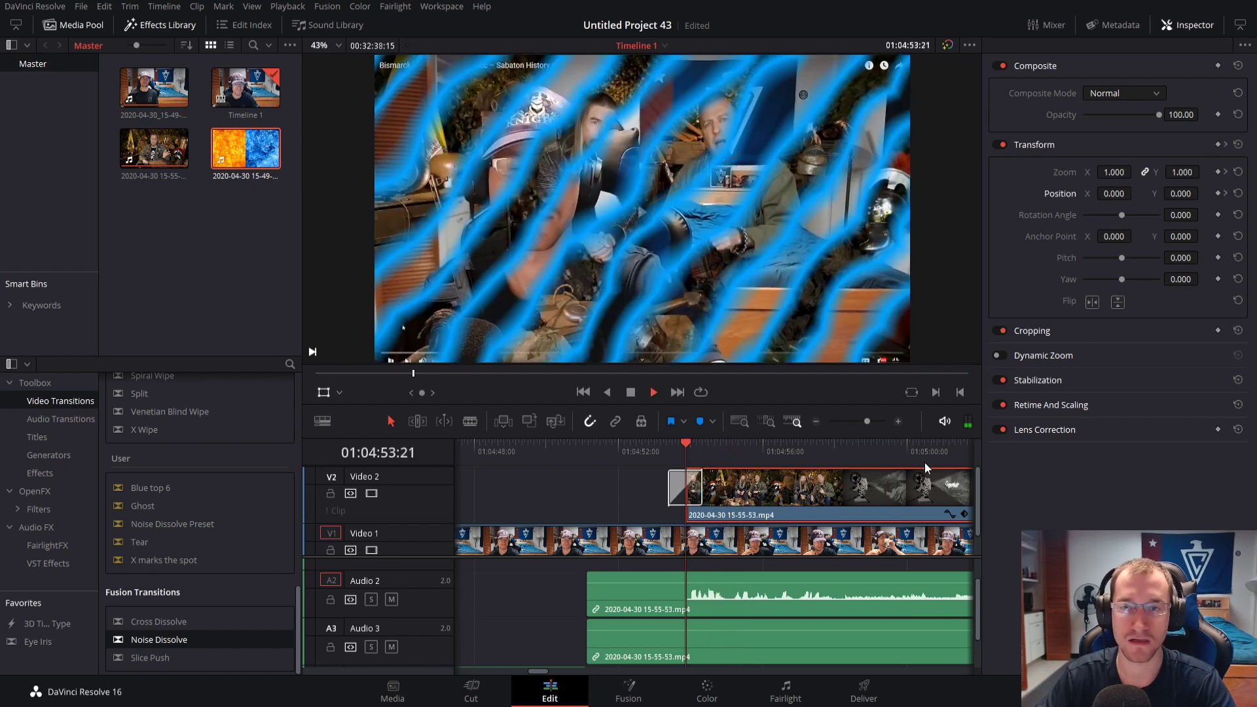
key(space)
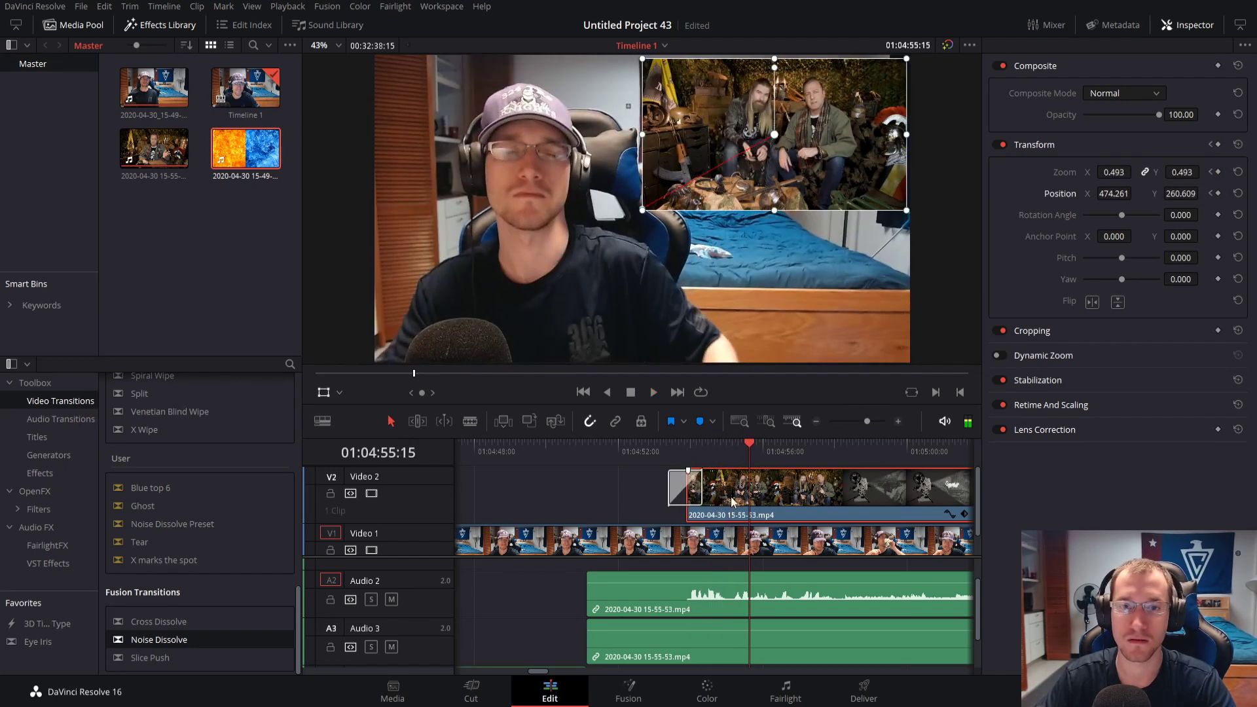
click(691, 452)
key(space)
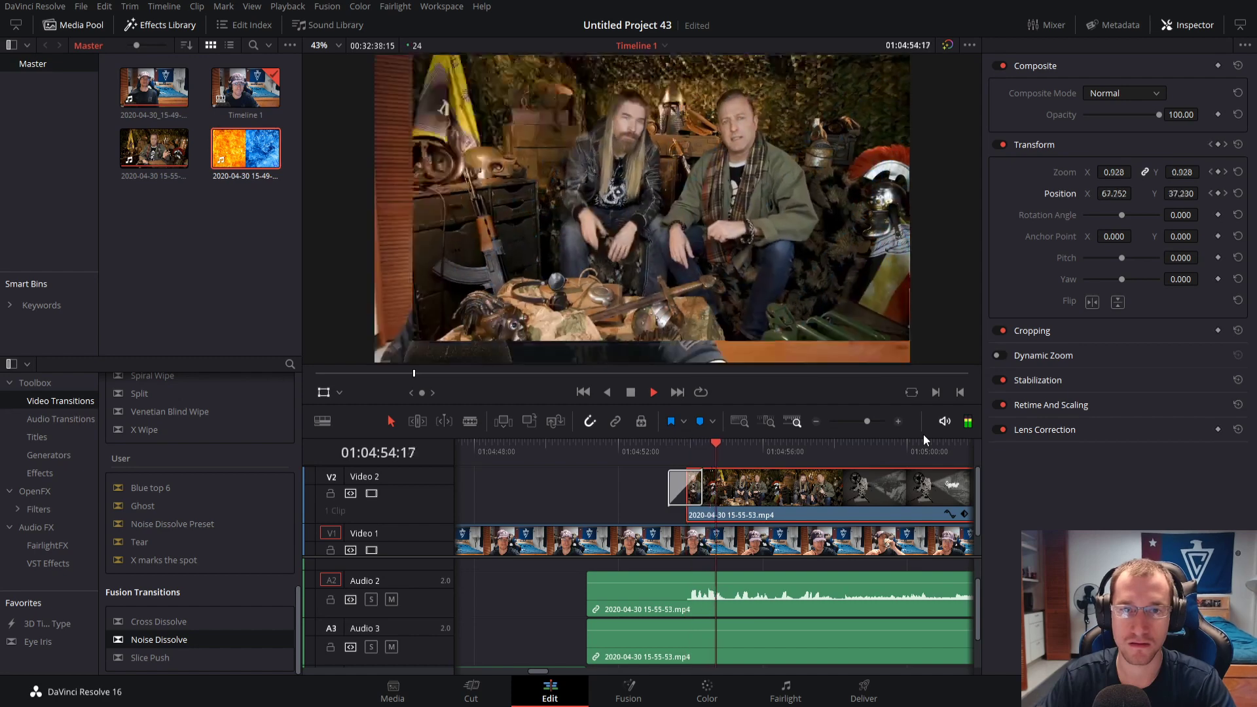
key(space)
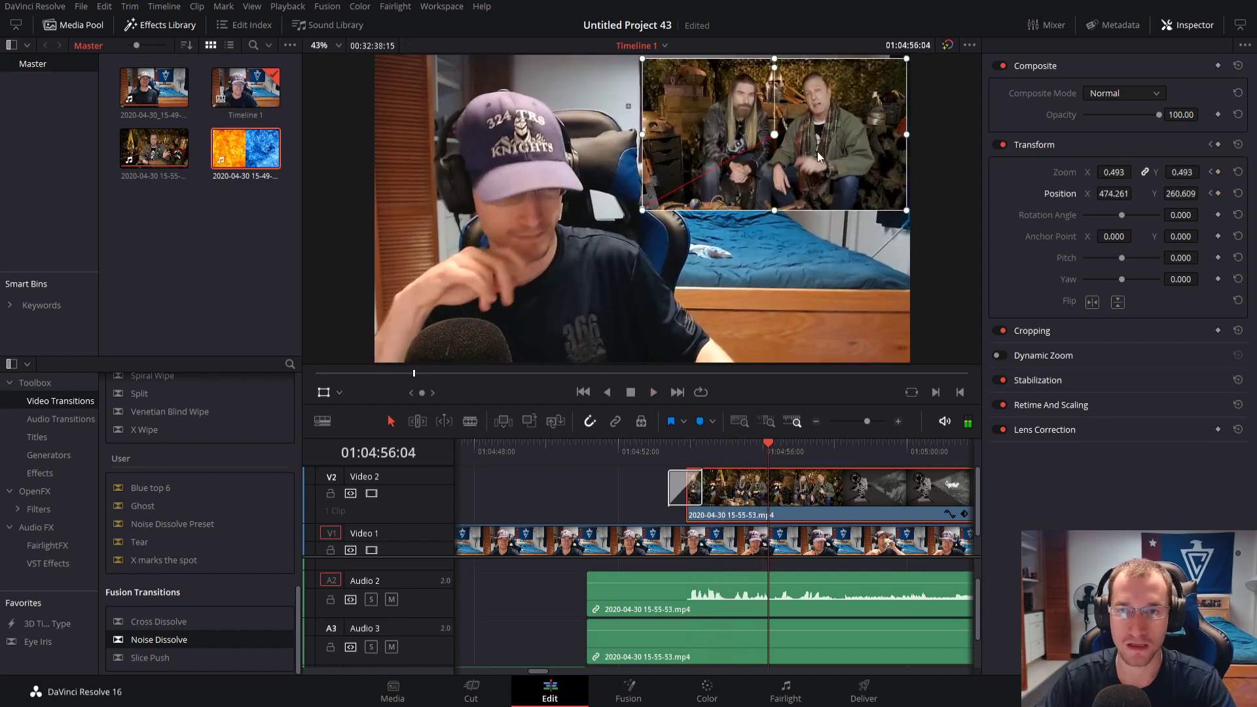
Shift the Video 2 clip to about X 462.5, Y 263 at the second keyframe and X 42.5, Y 9.4 at the first
click(1211, 173)
click(1210, 172)
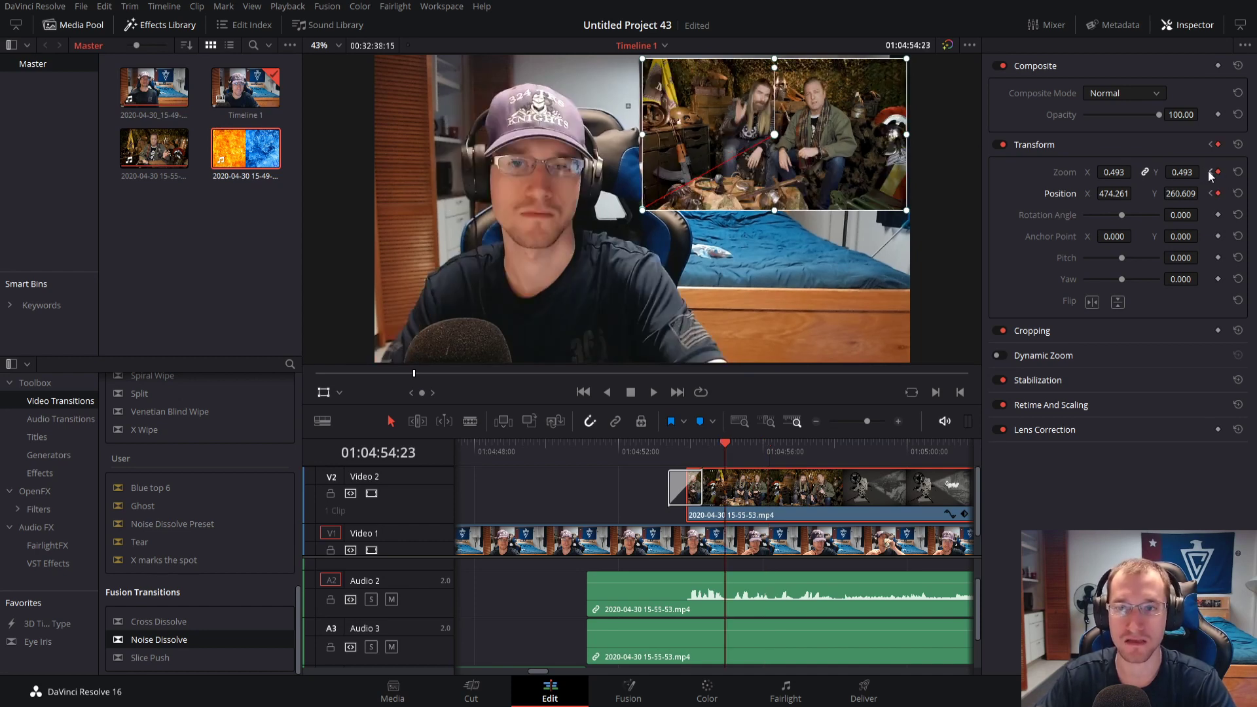
drag(863, 167, 860, 165)
mouse_move(643, 209)
mouse_down()
mouse_move(628, 214)
mouse_move(654, 207)
mouse_up()
key(ctrl+z)
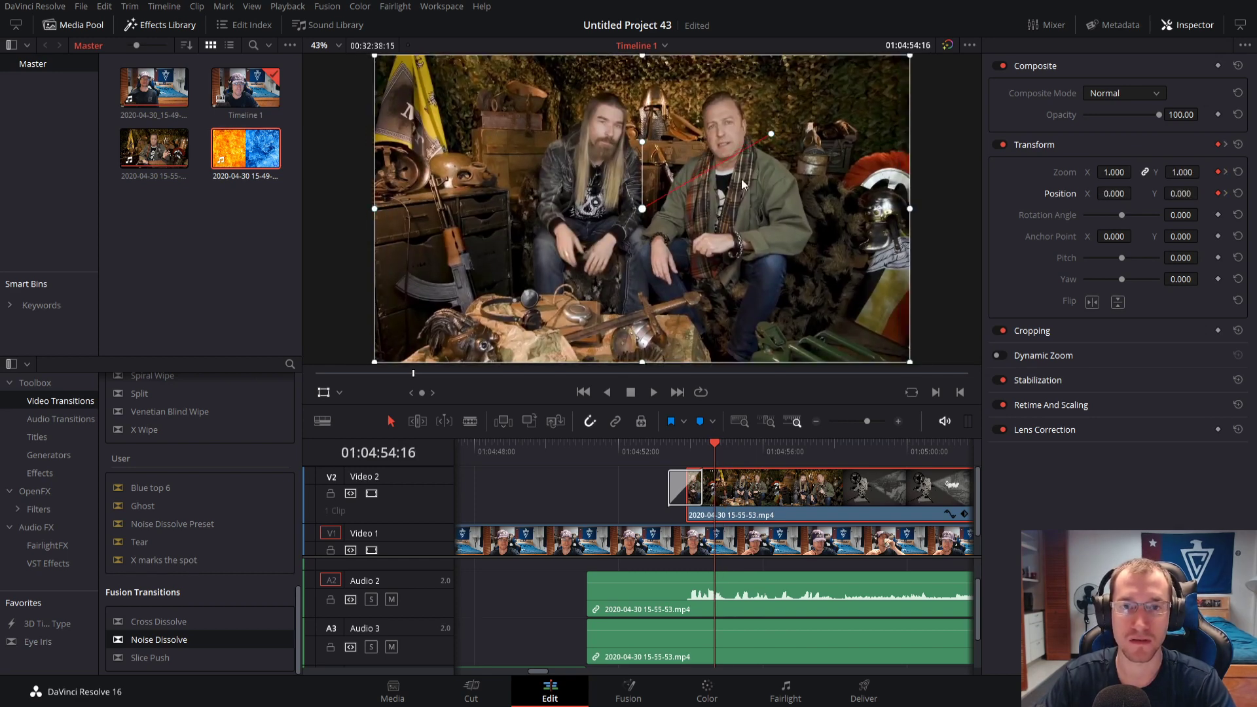
key(ctrl+shift+z)
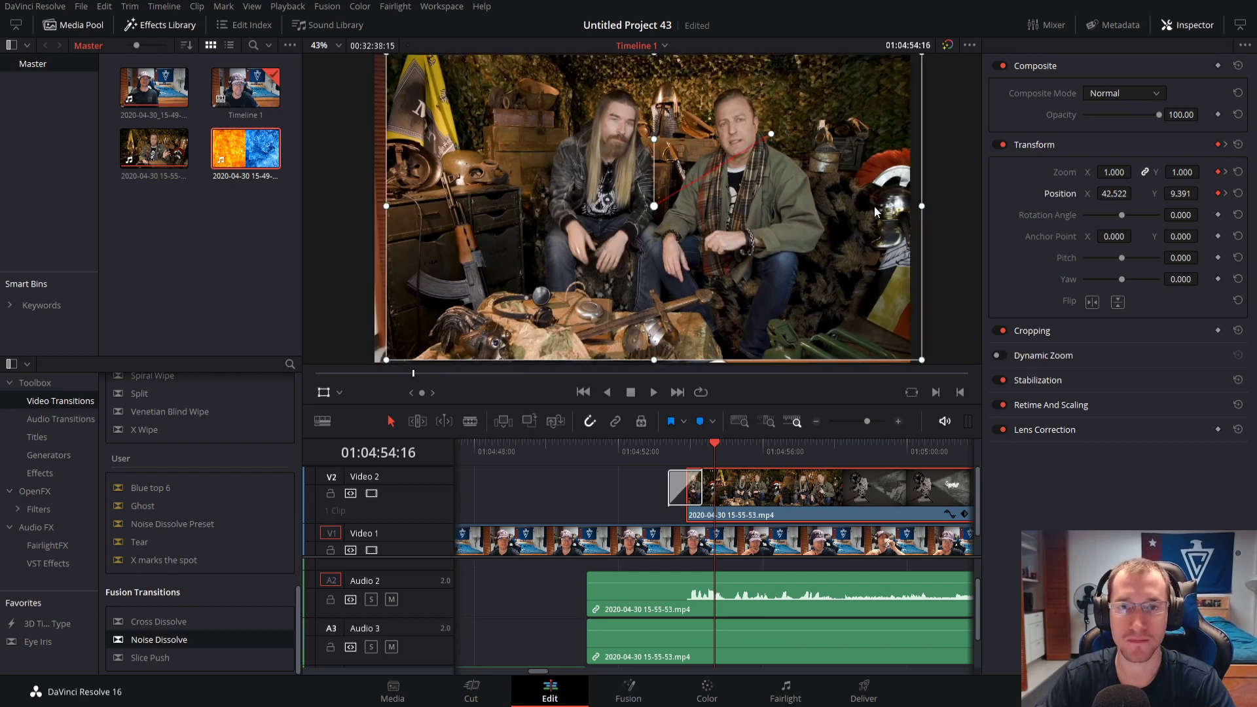
key(ctrl+z)
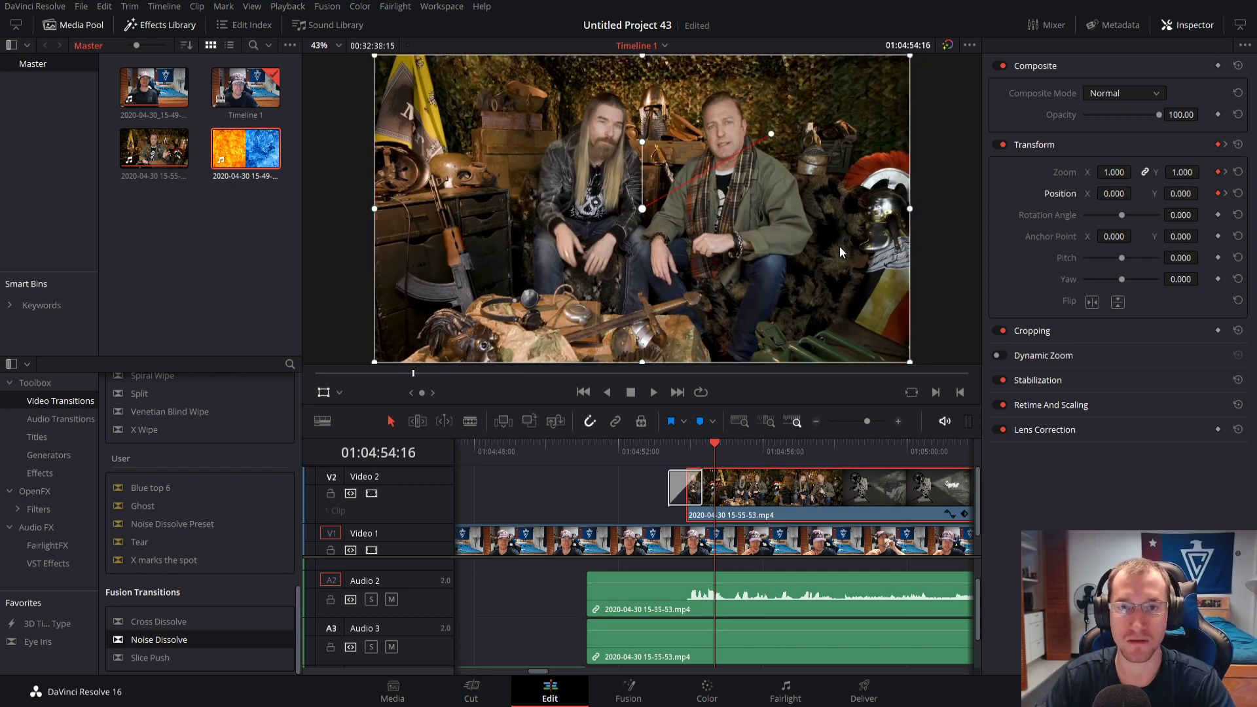
key(ctrl+shift+z)
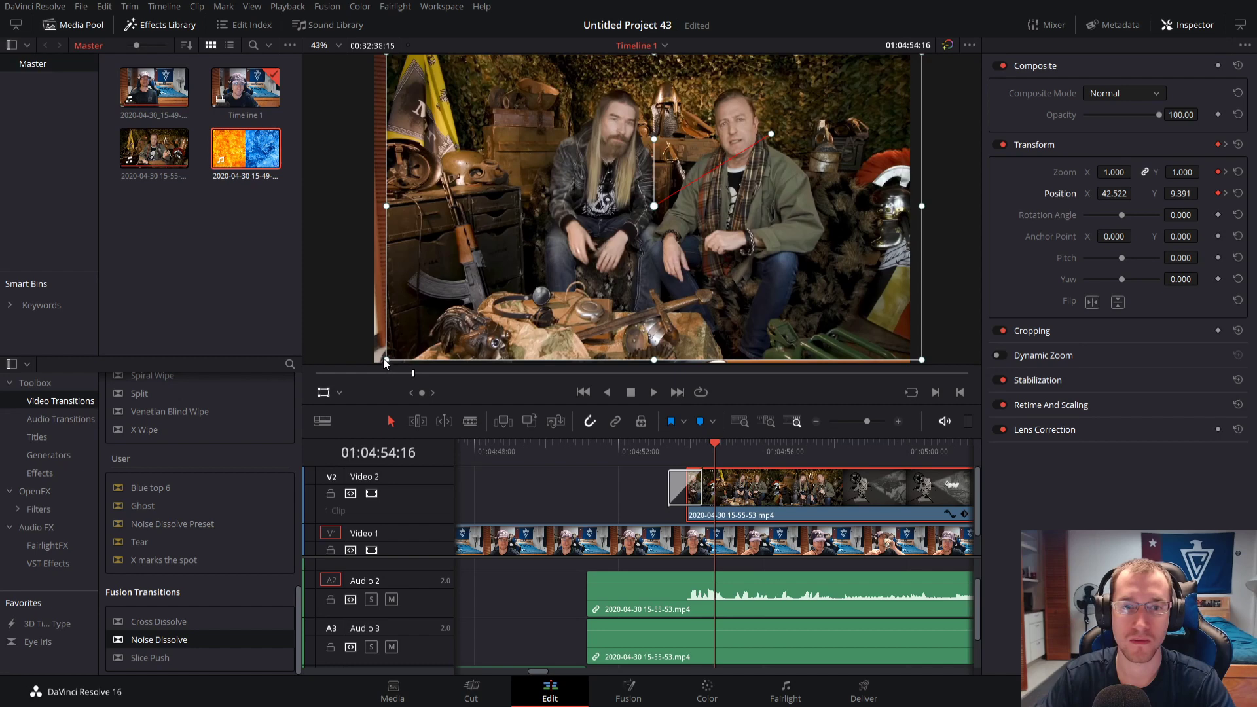
At the 01:04:54:16 keyframe, shrink the Video 2 clip to about 0.515 zoom, move it to about X 434.6, Y 244.2, and preview it
drag(385, 363, 453, 287)
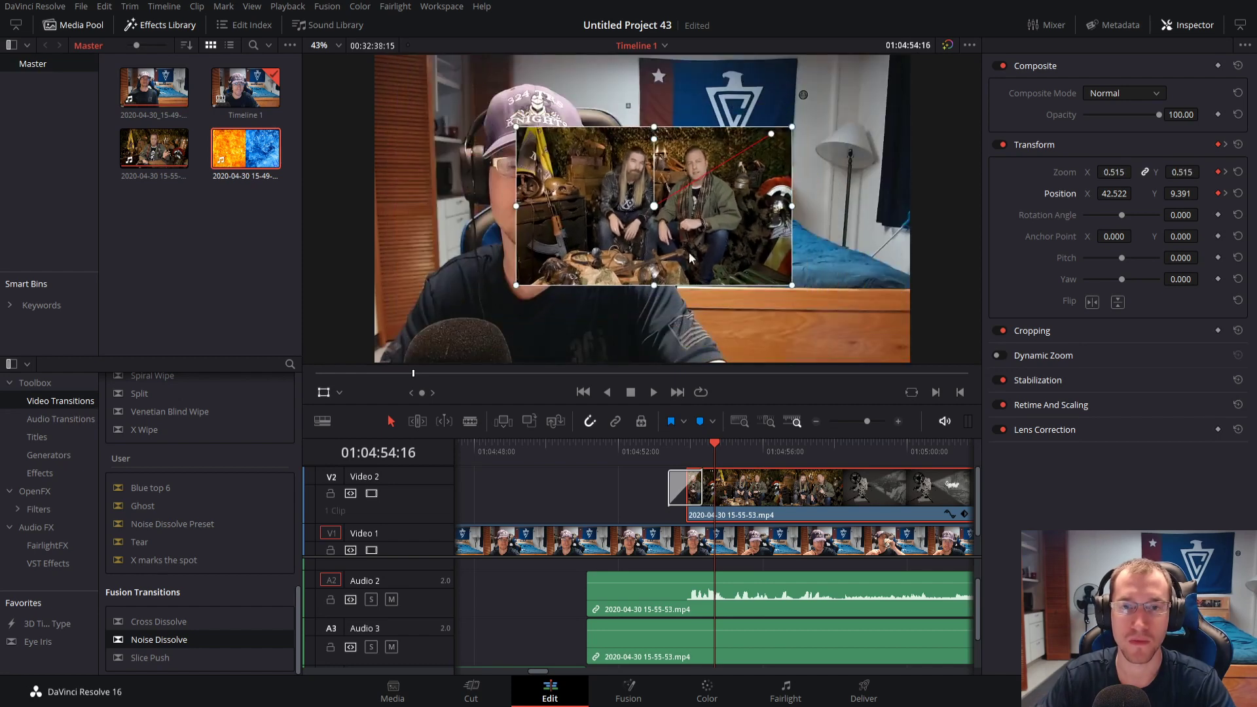
drag(690, 257, 825, 186)
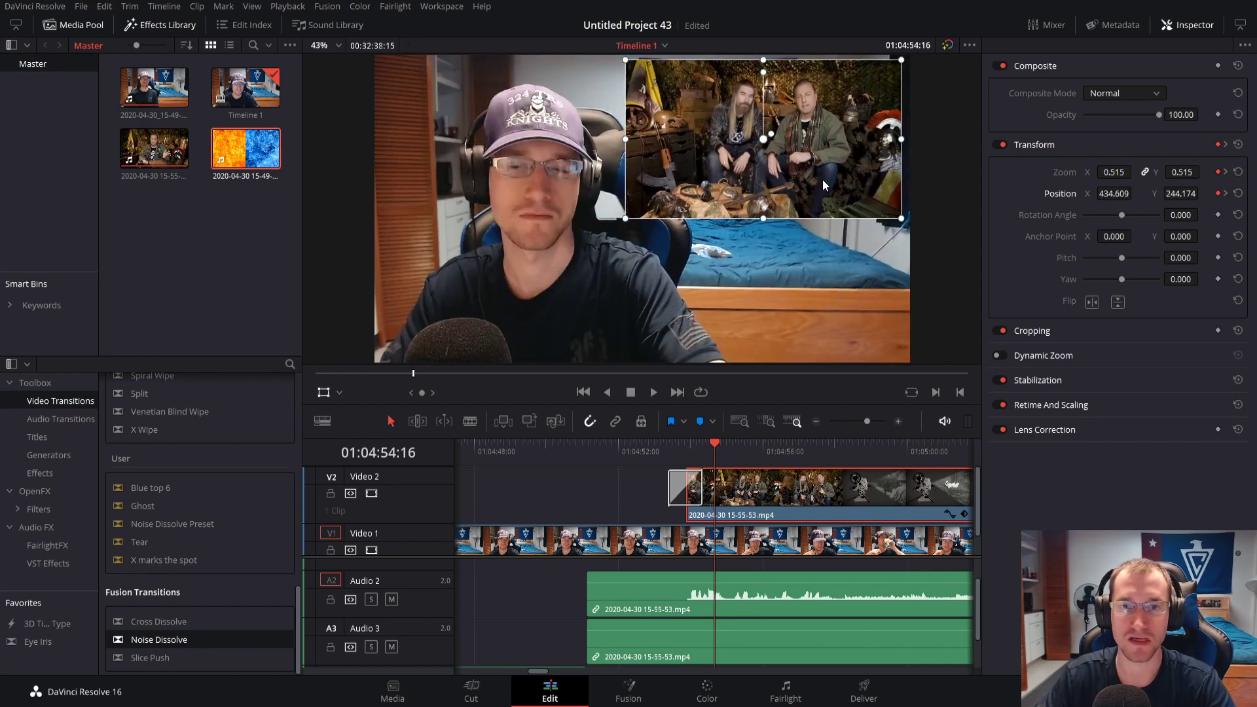
key(space)
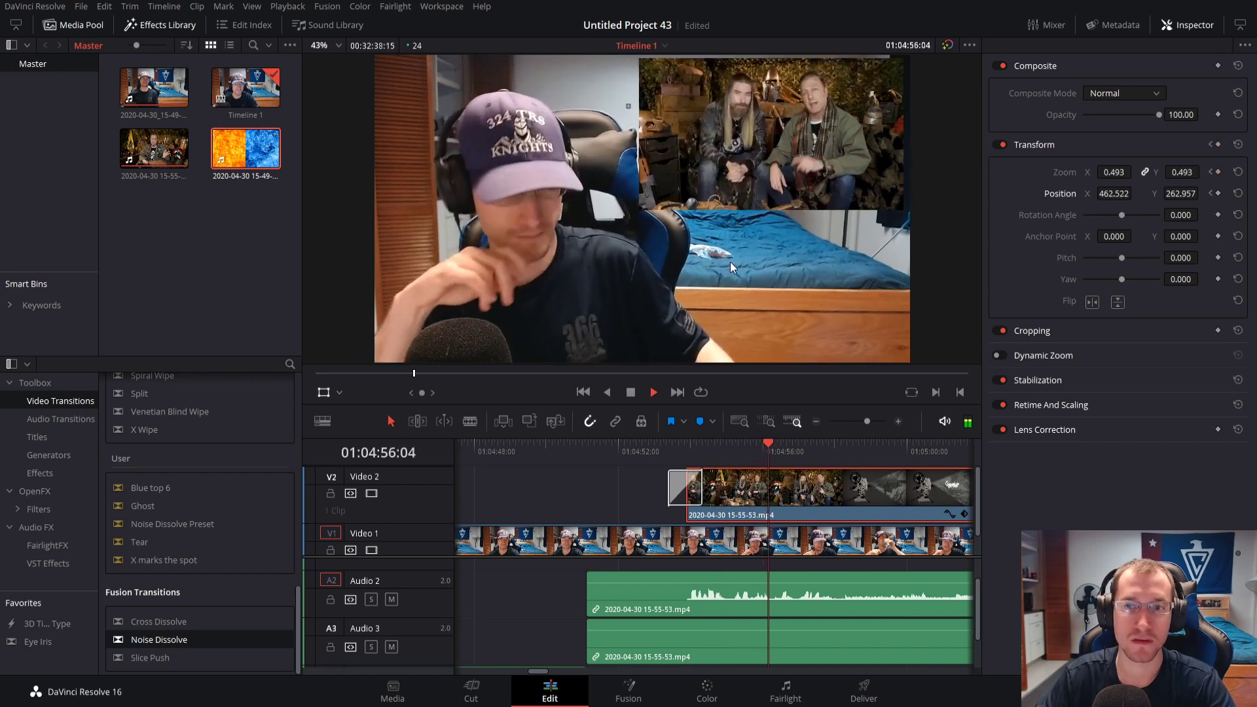
key(space)
click(1212, 173)
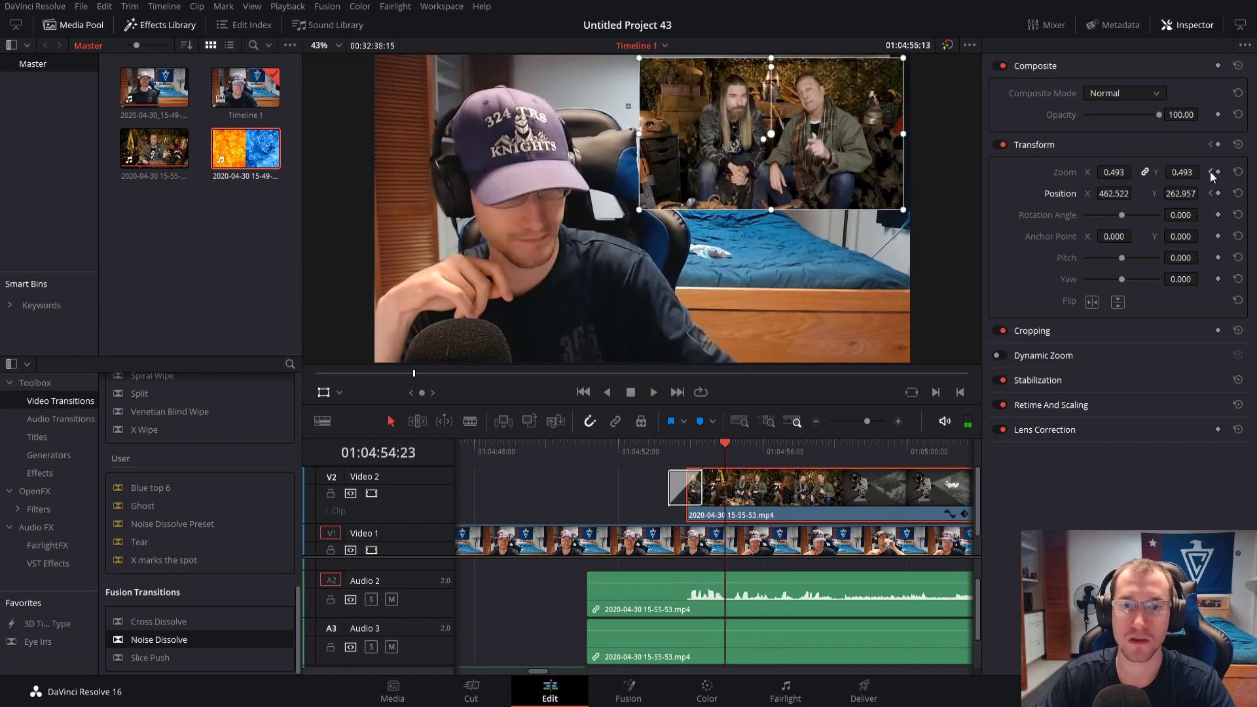
click(713, 452)
key(space)
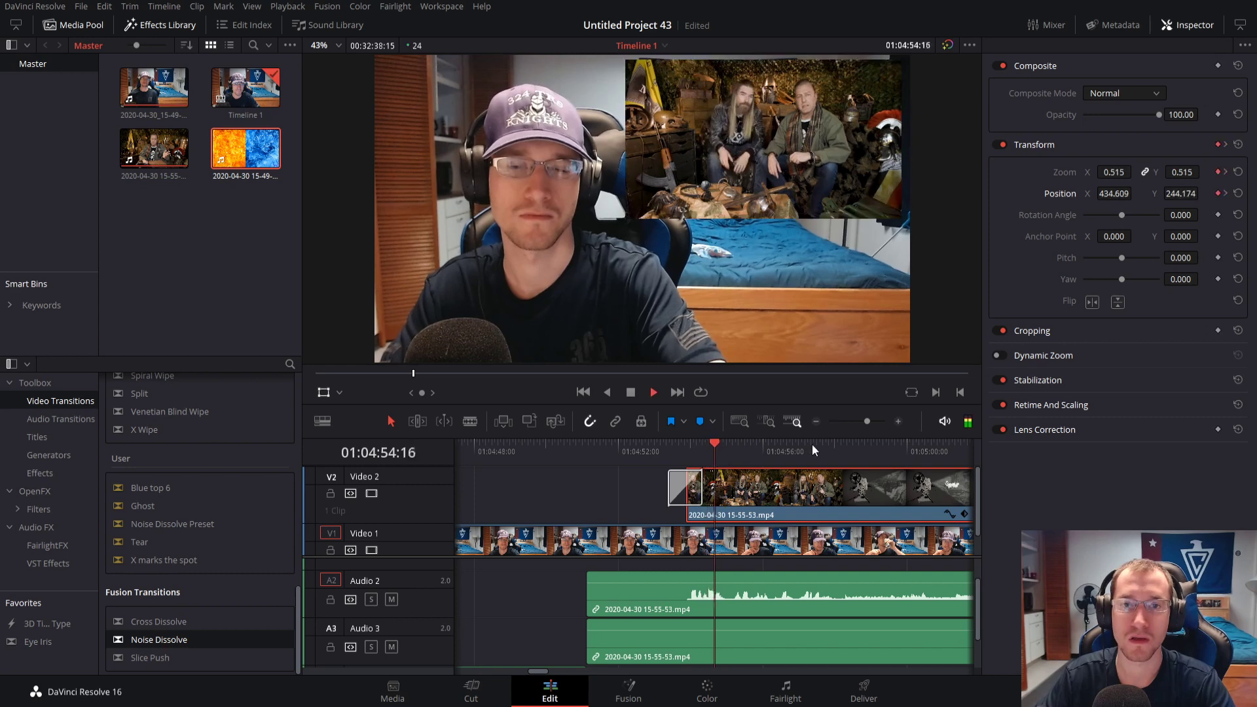
key(space)
Delete the Video 2 clip's zoom and position keyframes at 01:04:54:23
click(1211, 173)
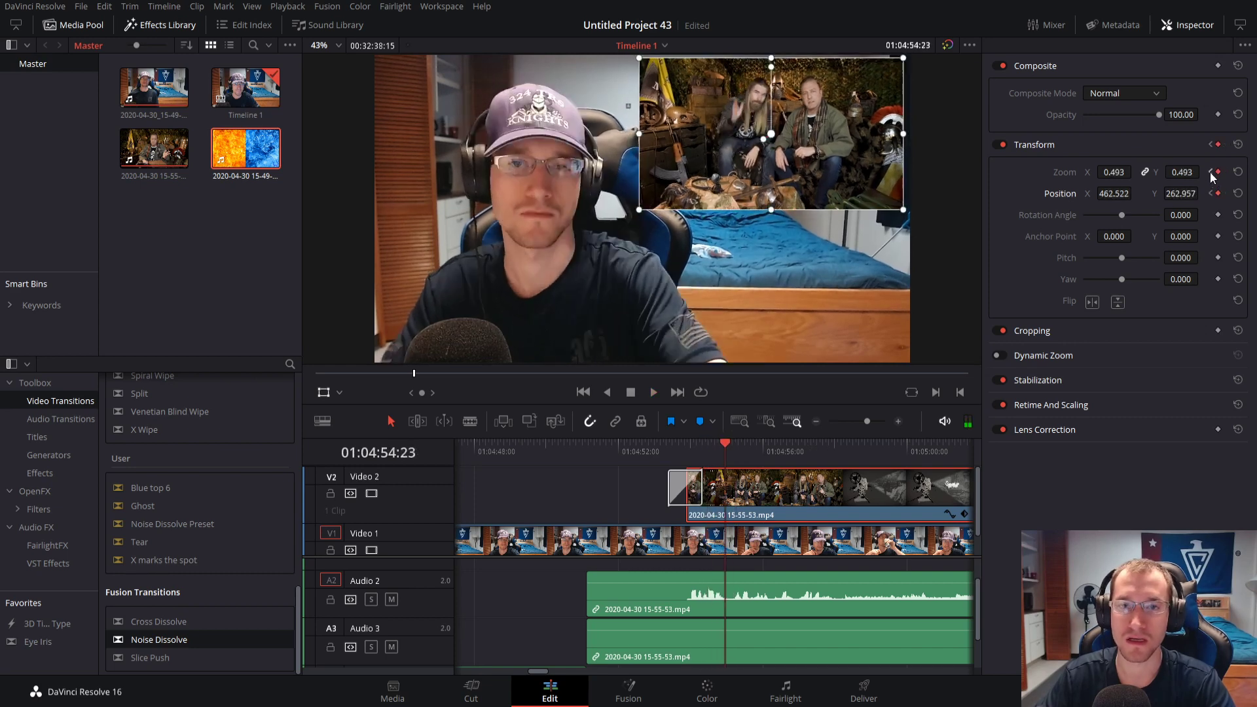
click(1218, 172)
click(1218, 194)
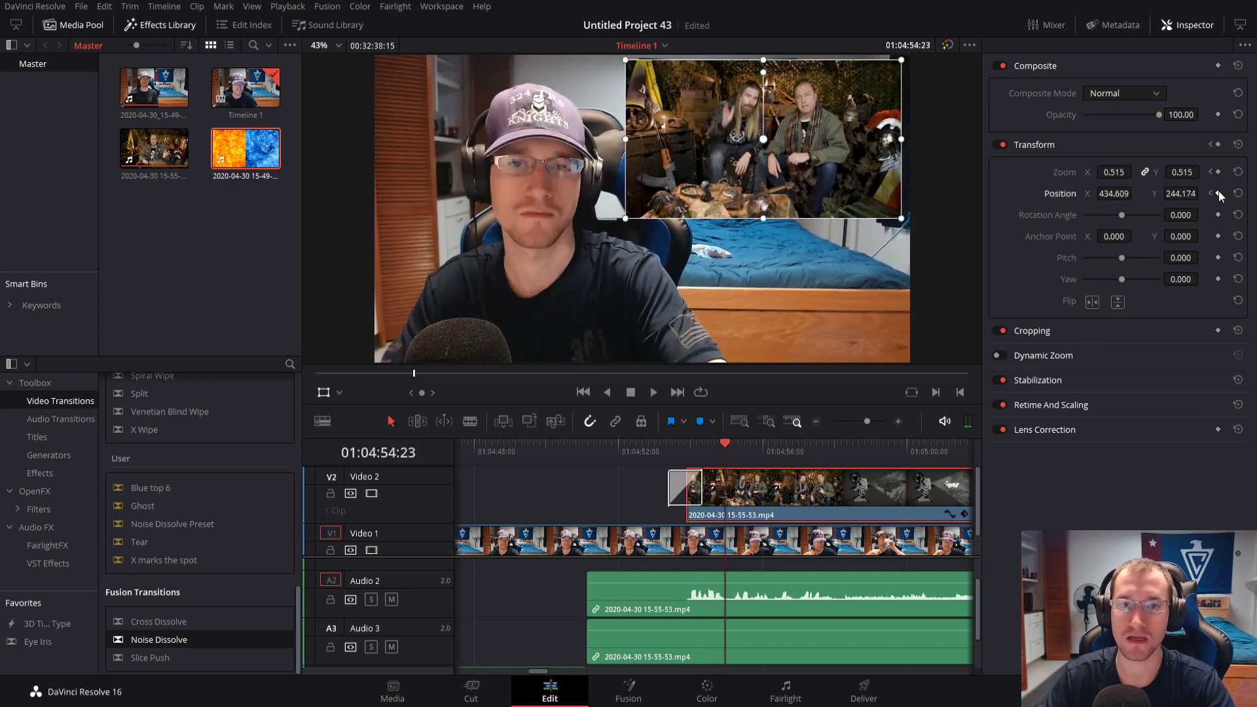
At the remaining keyframe, enlarge the Video 2 clip to about 0.577 zoom, move it to about X 390, Y 221, and preview it
click(1210, 174)
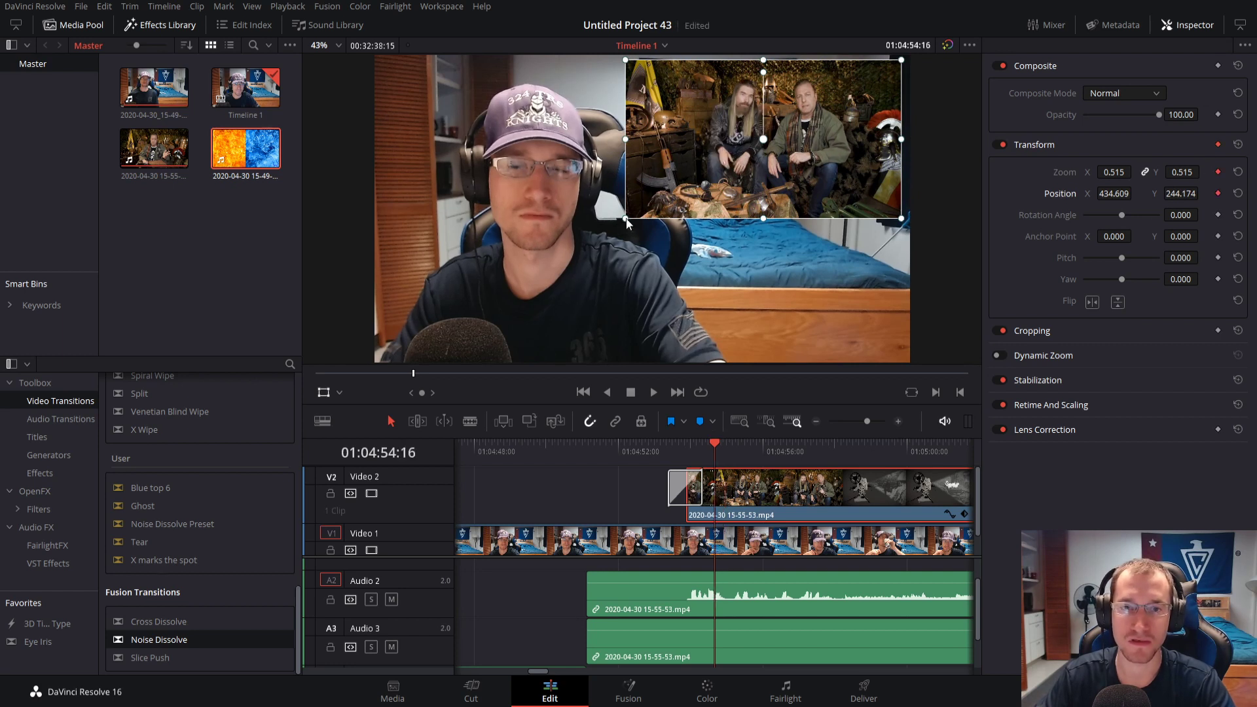
drag(627, 223, 592, 233)
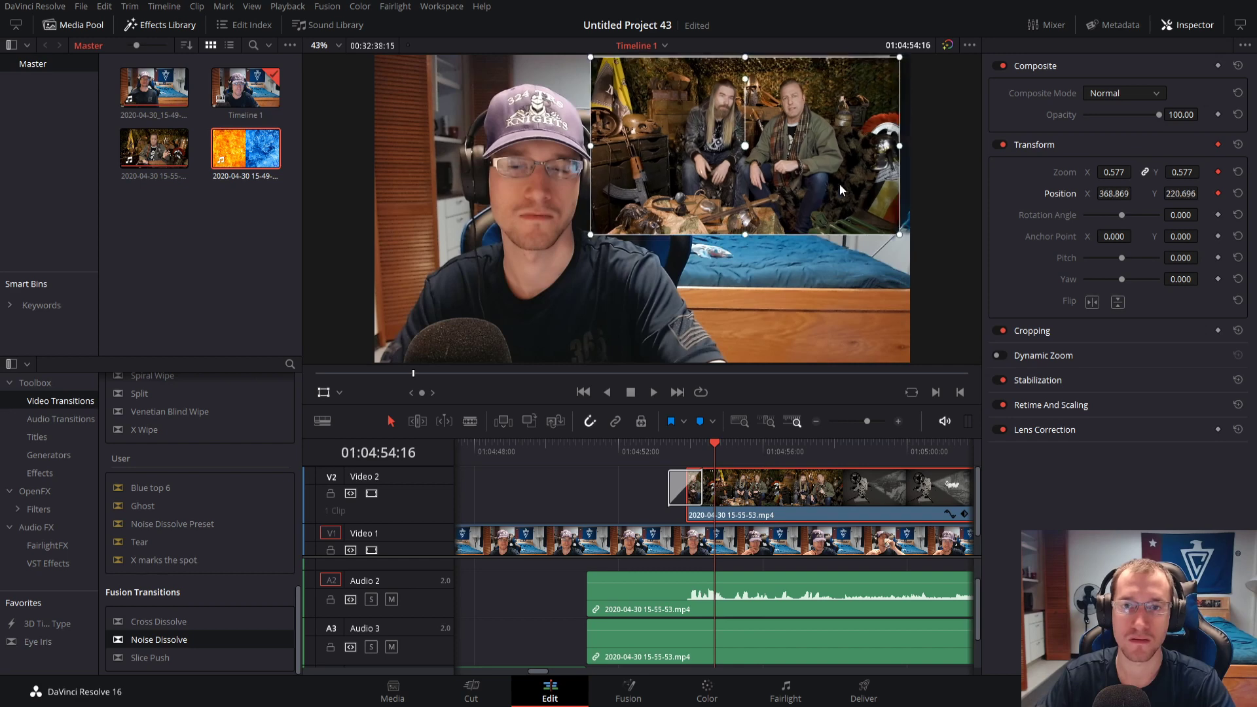
drag(841, 183, 846, 183)
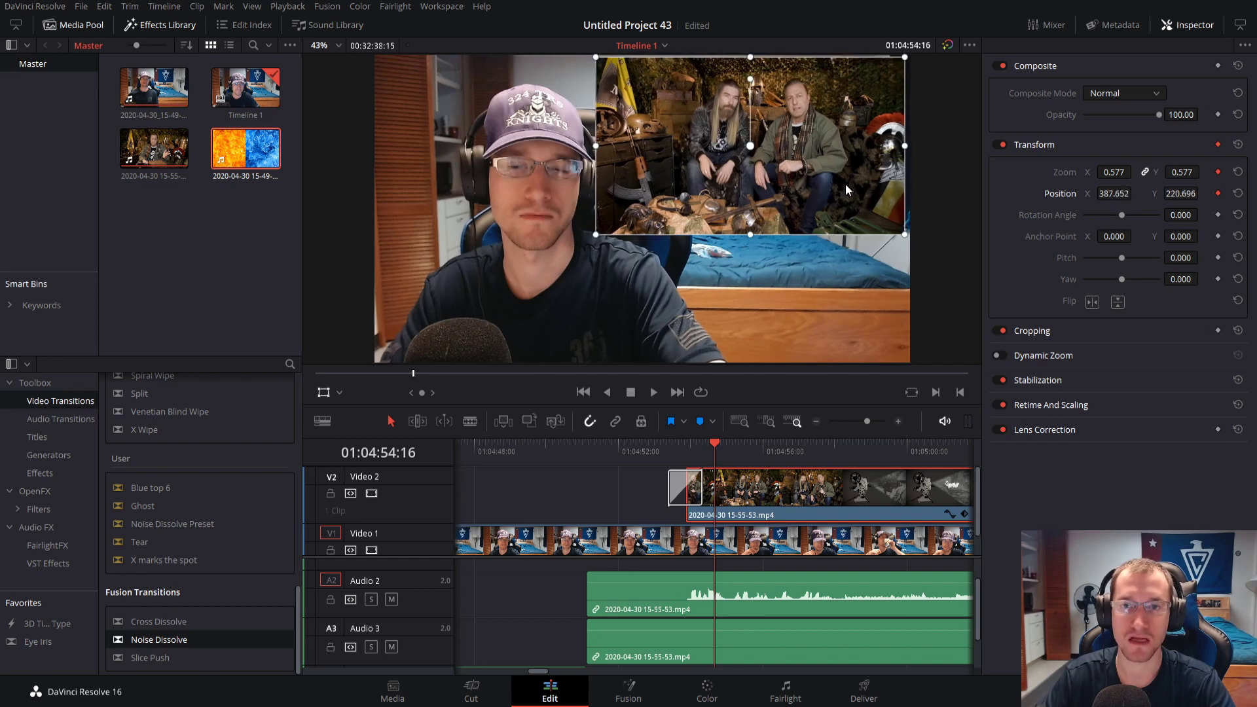
click(669, 454)
key(space)
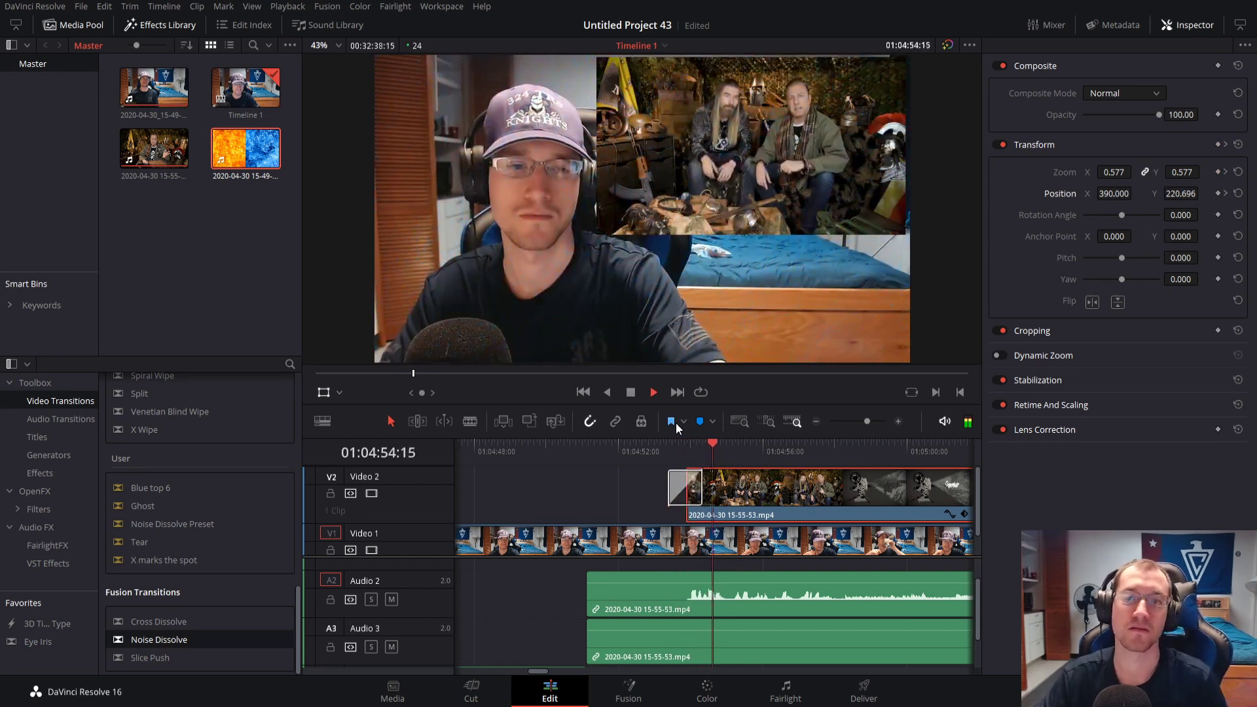
Add zoom and position keyframes to the Video 2 clip at 01:04:54:09 and set its zoom to 1
click(705, 450)
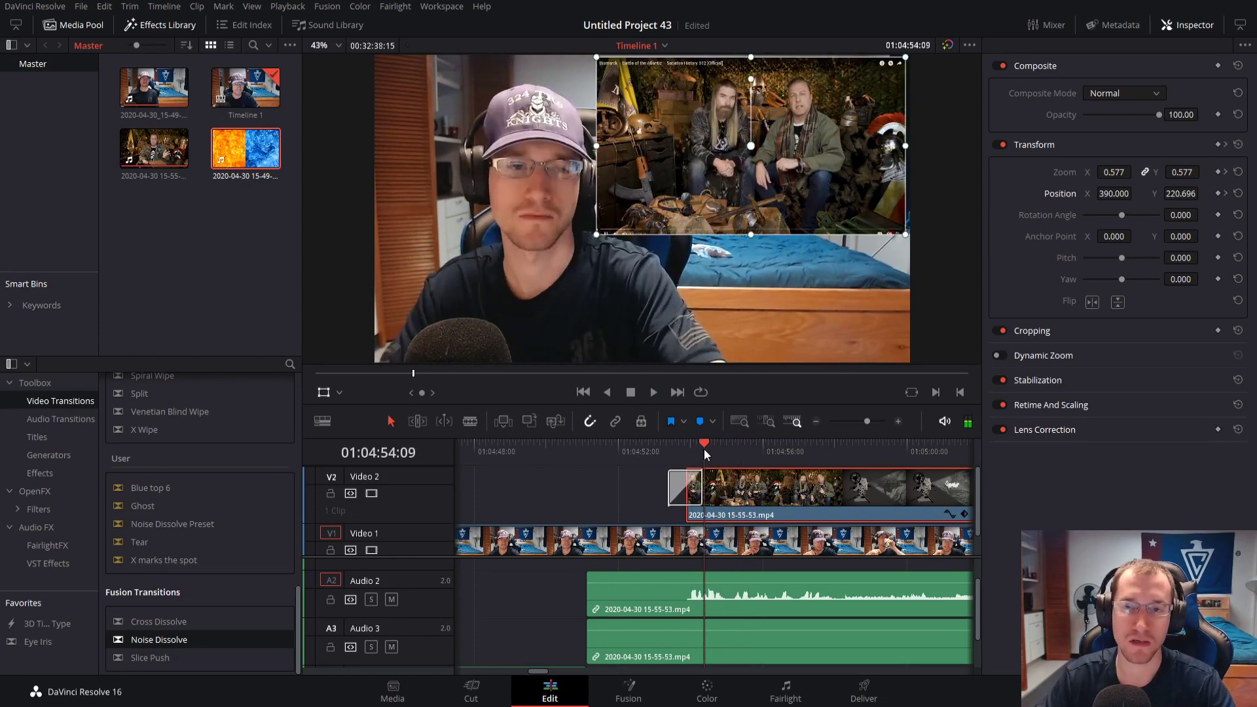
click(1218, 172)
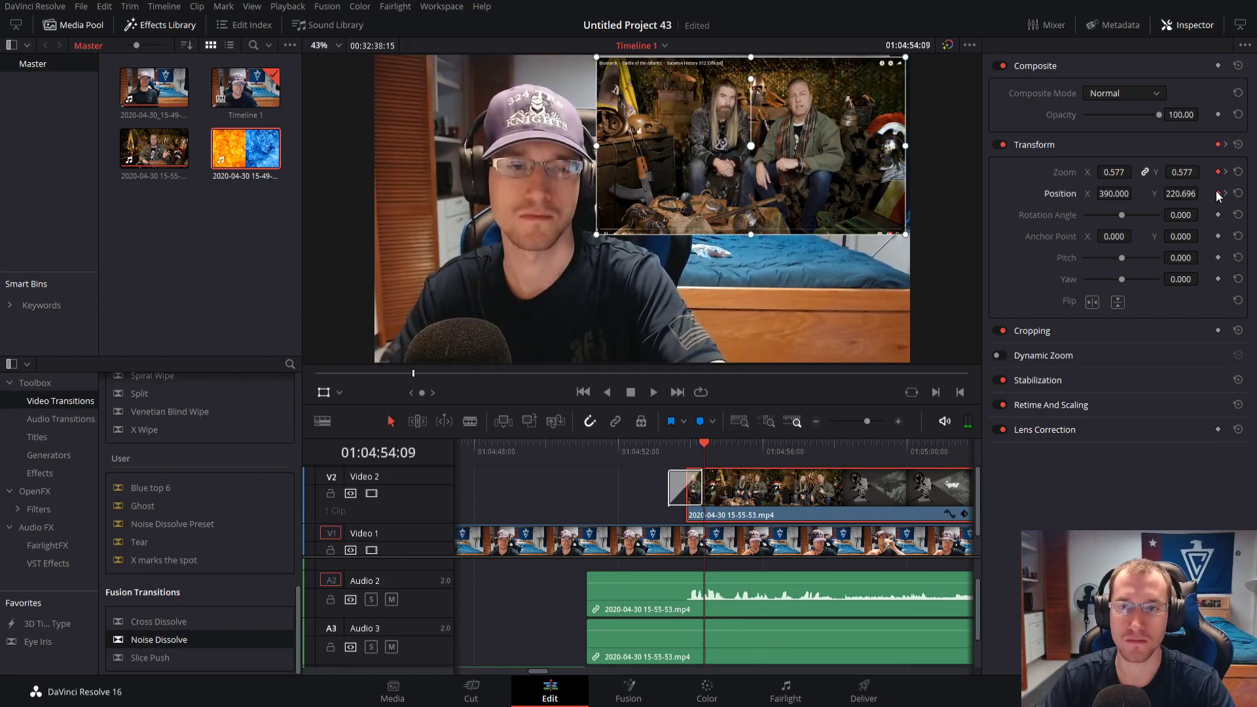
click(1218, 194)
click(1114, 172)
text(1)
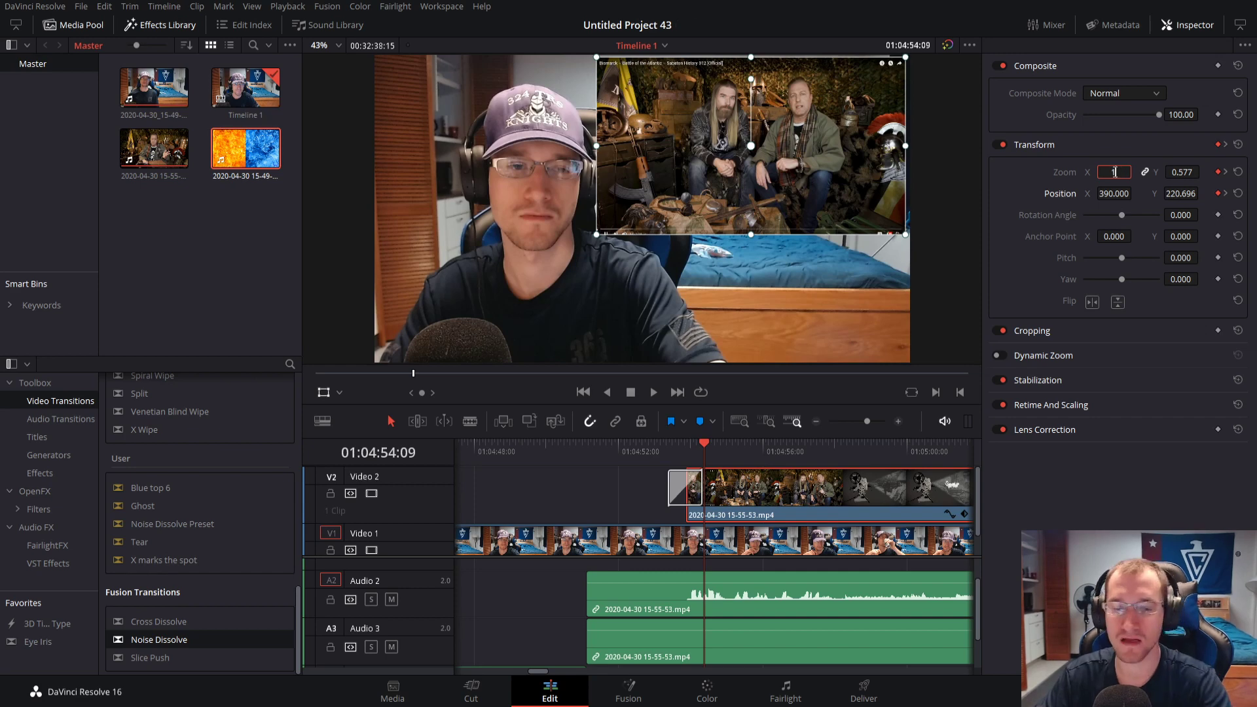
key(Return)
Set the Video 2 clip's X and Y position to 0 at the 01:04:54:09 keyframe
click(1113, 193)
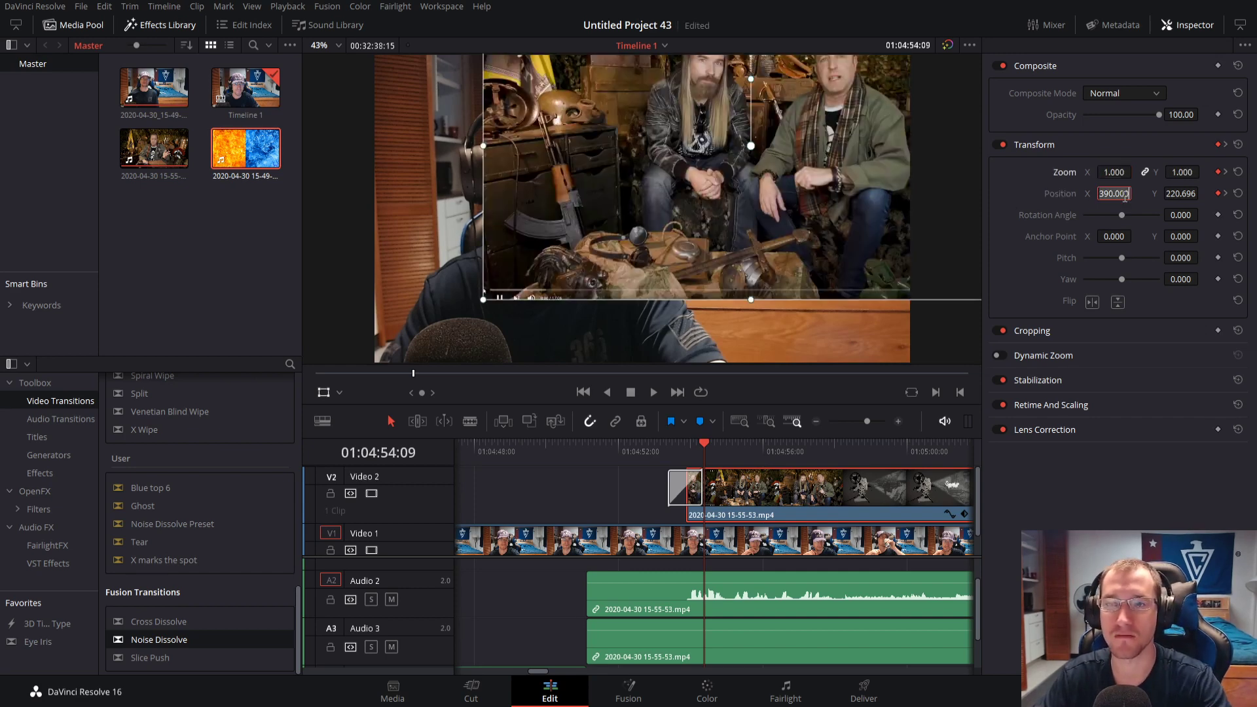
text(0)
key(Return)
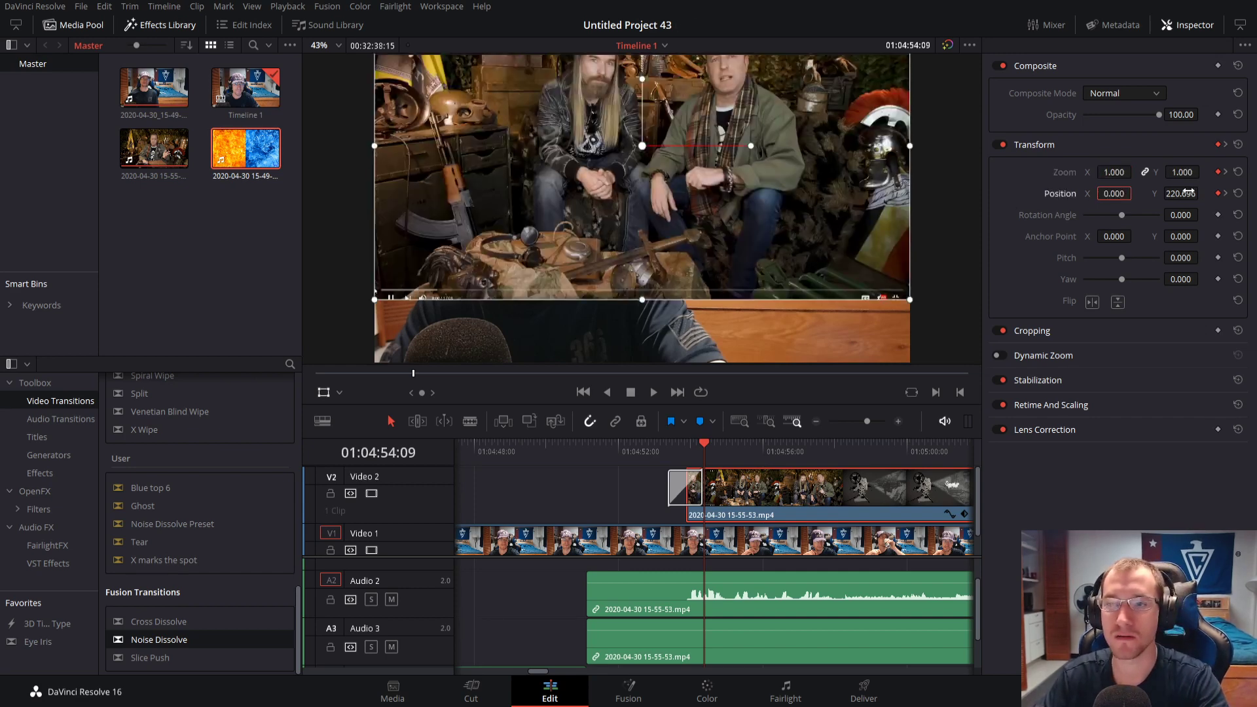
key(Tab)
text(0)
key(Return)
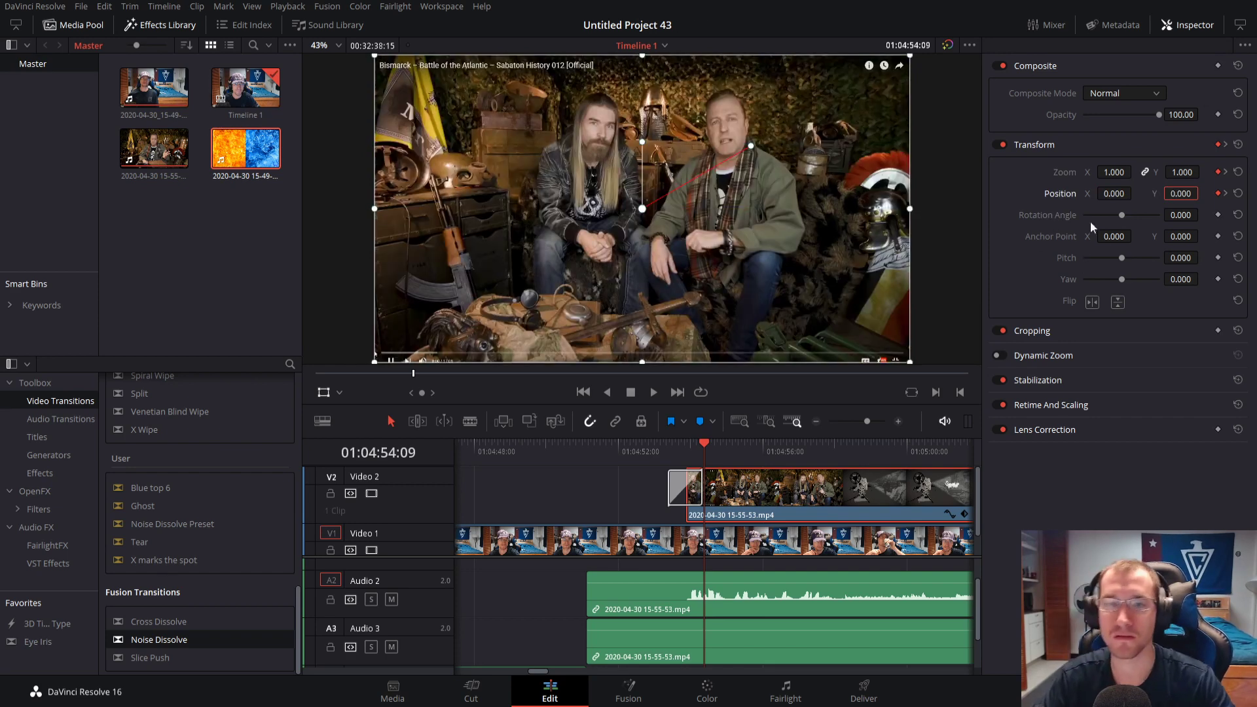
Play back the rebuilt shrink animation from the clip's start and fit the whole edit in the timeline view
click(669, 446)
key(space)
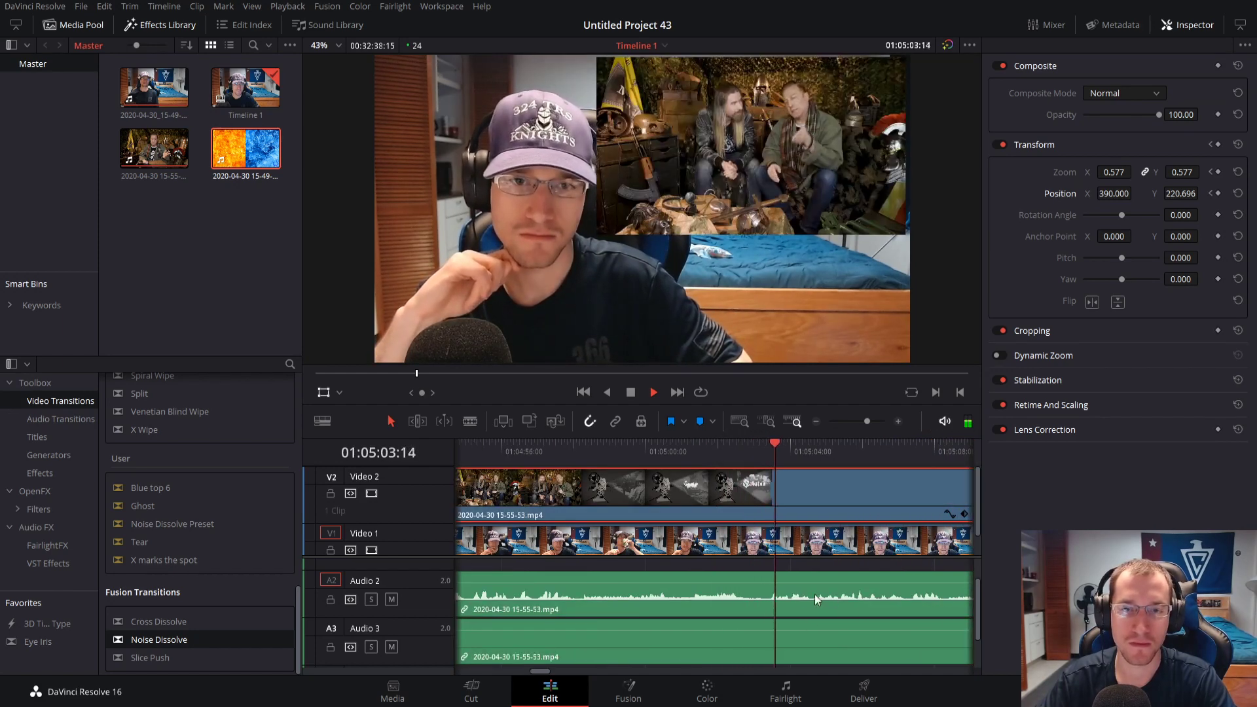
drag(867, 422, 840, 416)
key(space)
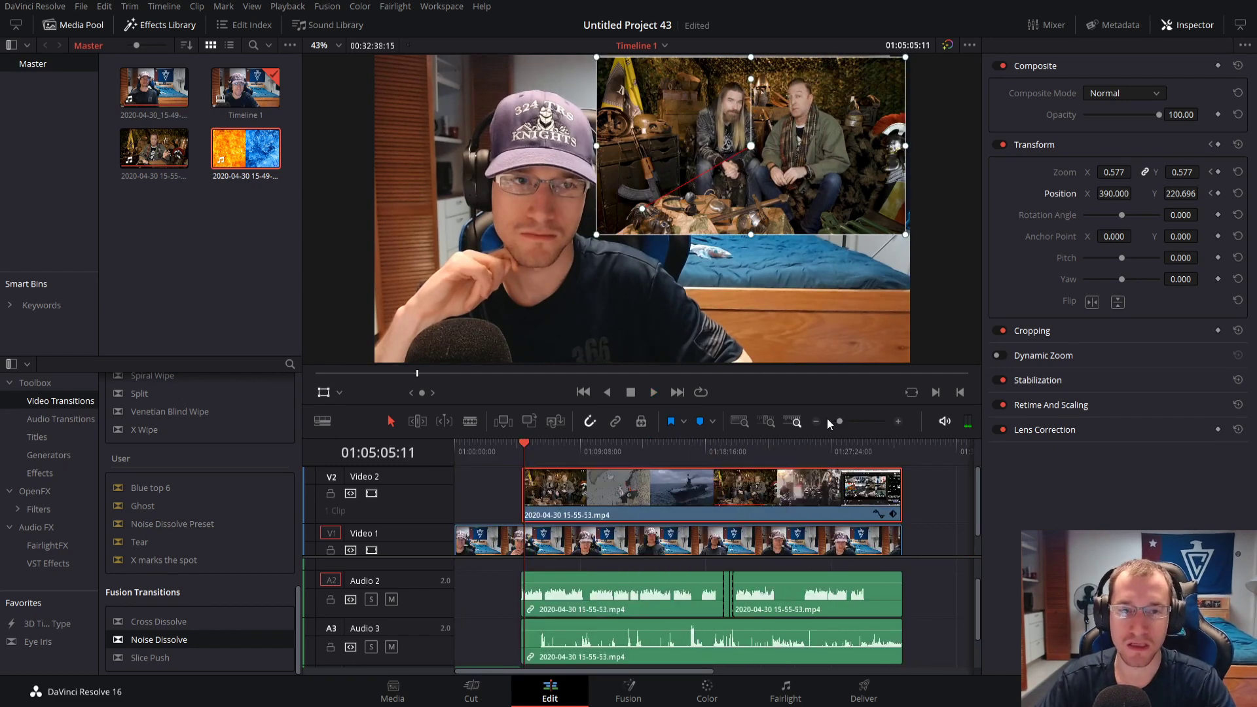
drag(489, 442, 411, 461)
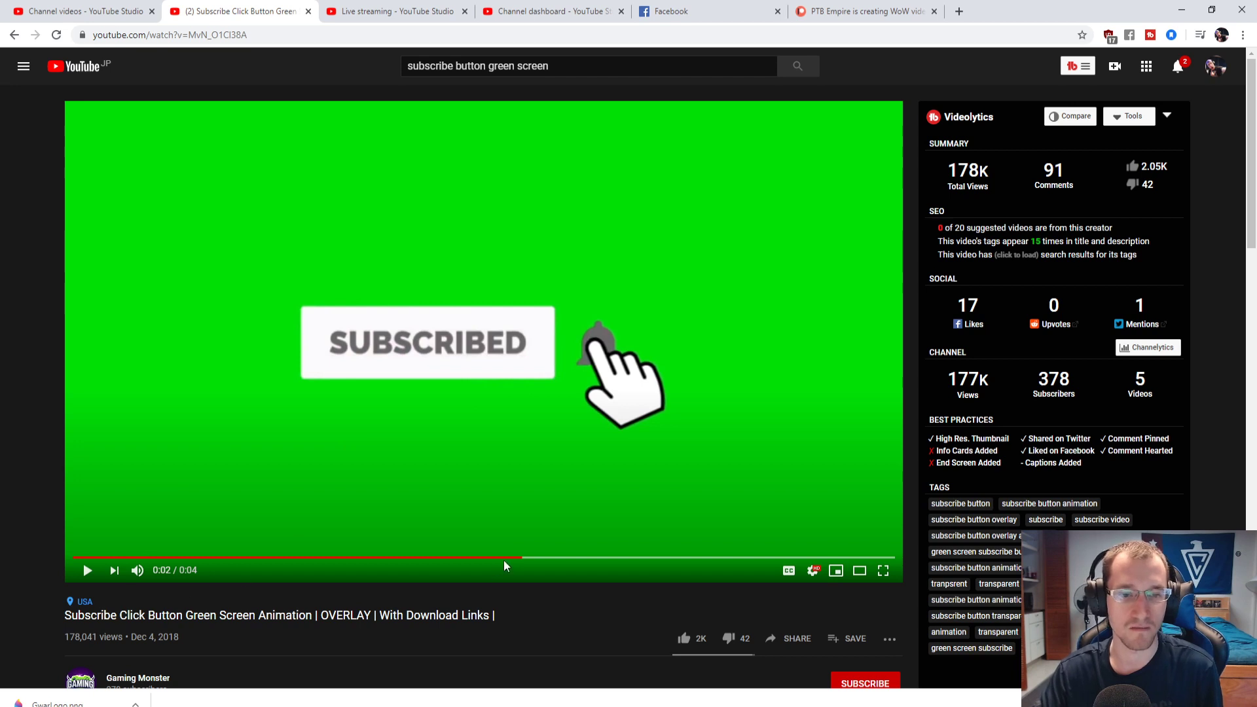
Switch to YouTube in the browser and preview green-screen subscribe button animations
drag(504, 566, 19, 518)
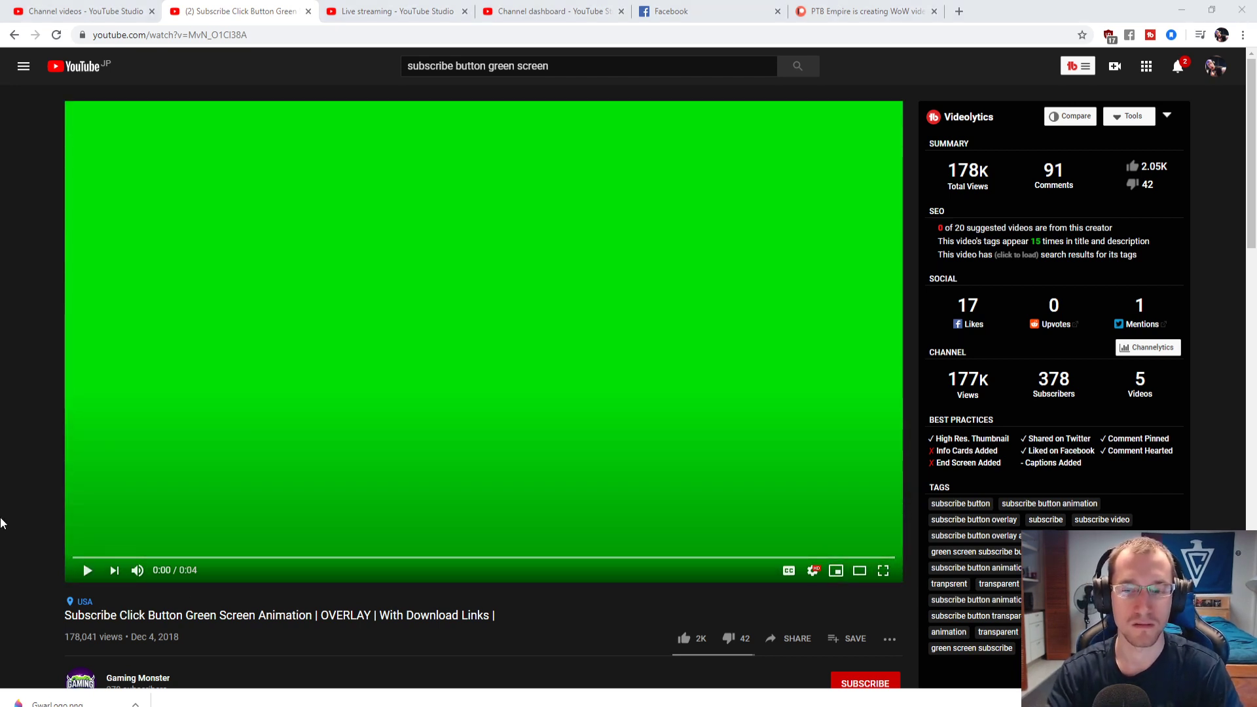
key(space)
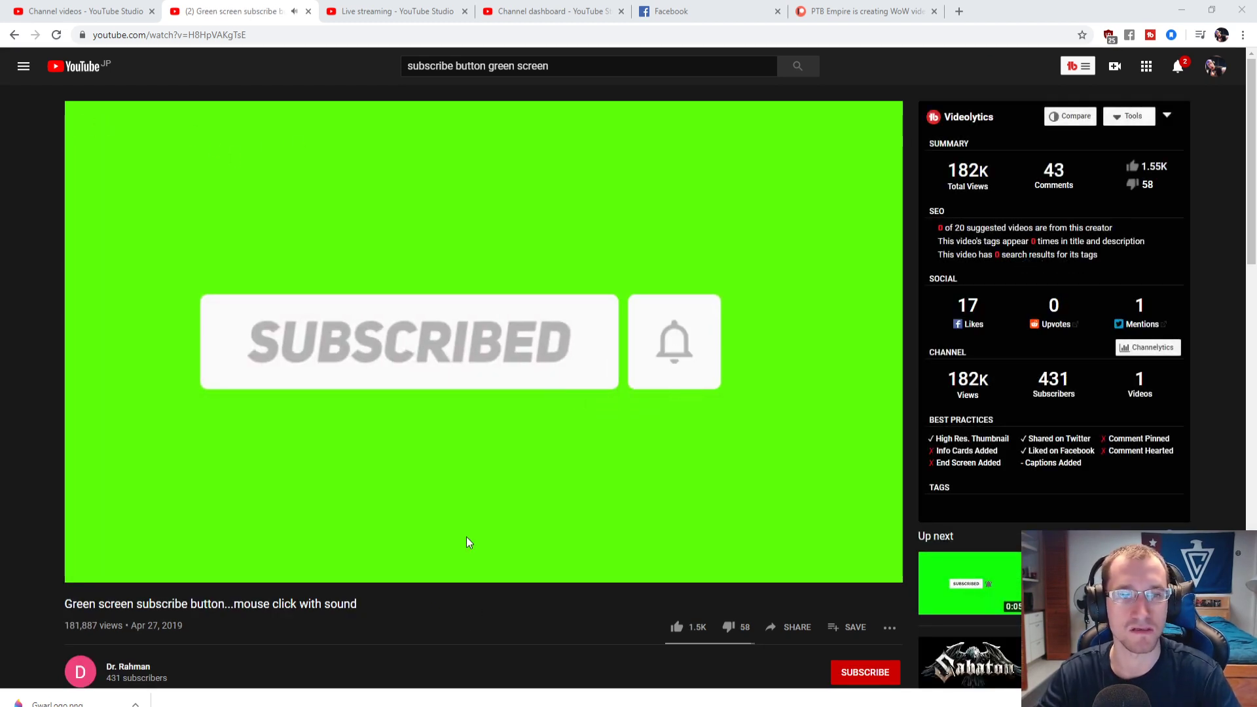
click(589, 357)
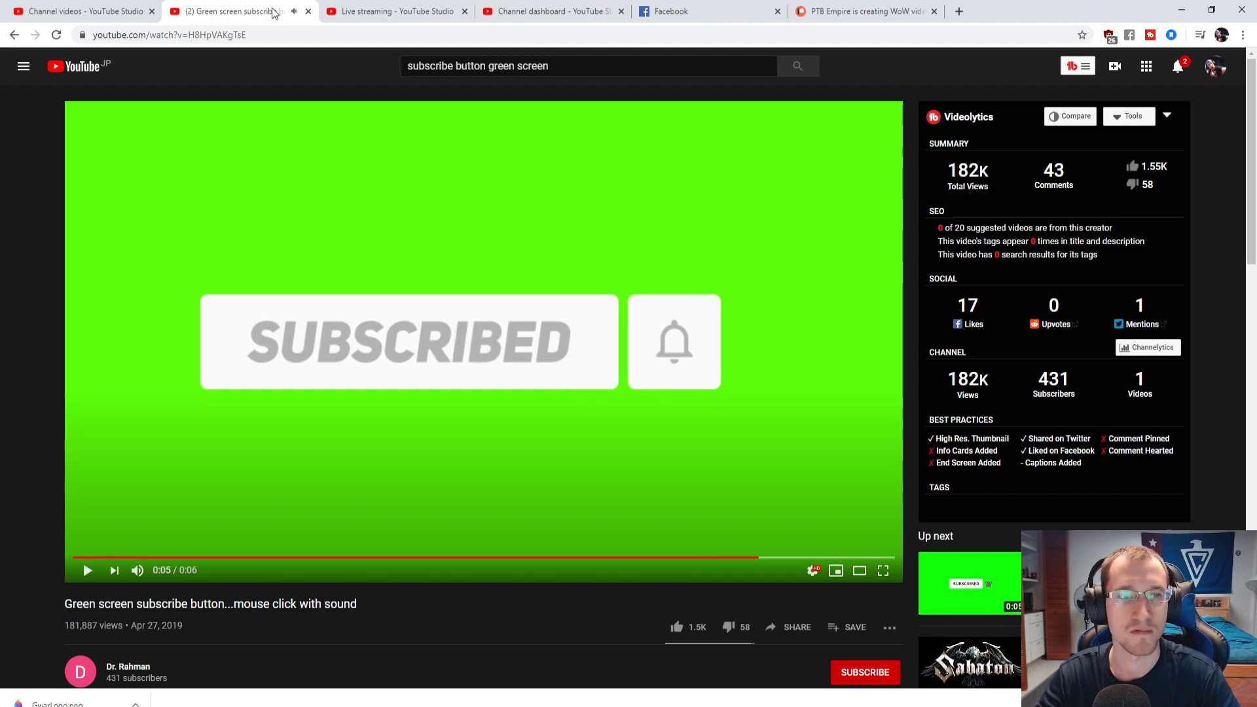
Close the green-screen video's tab, check the other Studio tabs and open the channel's public YouTube page from YouTube Studio
click(308, 12)
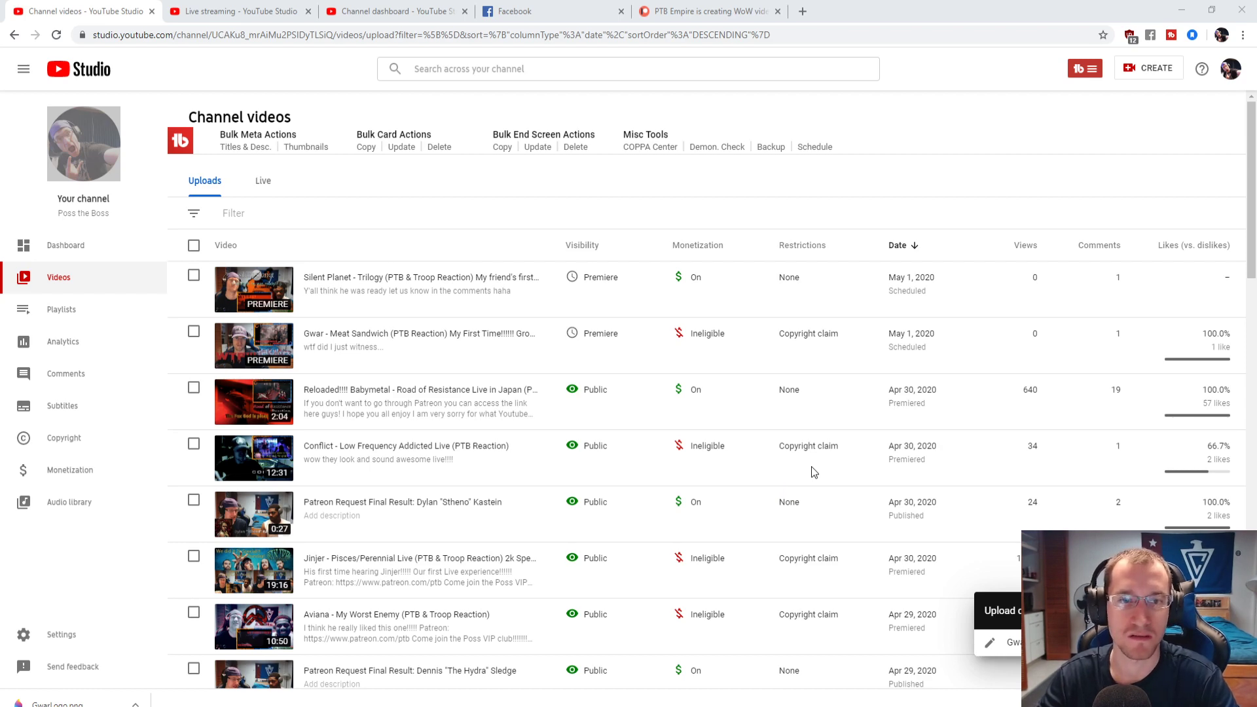
click(250, 8)
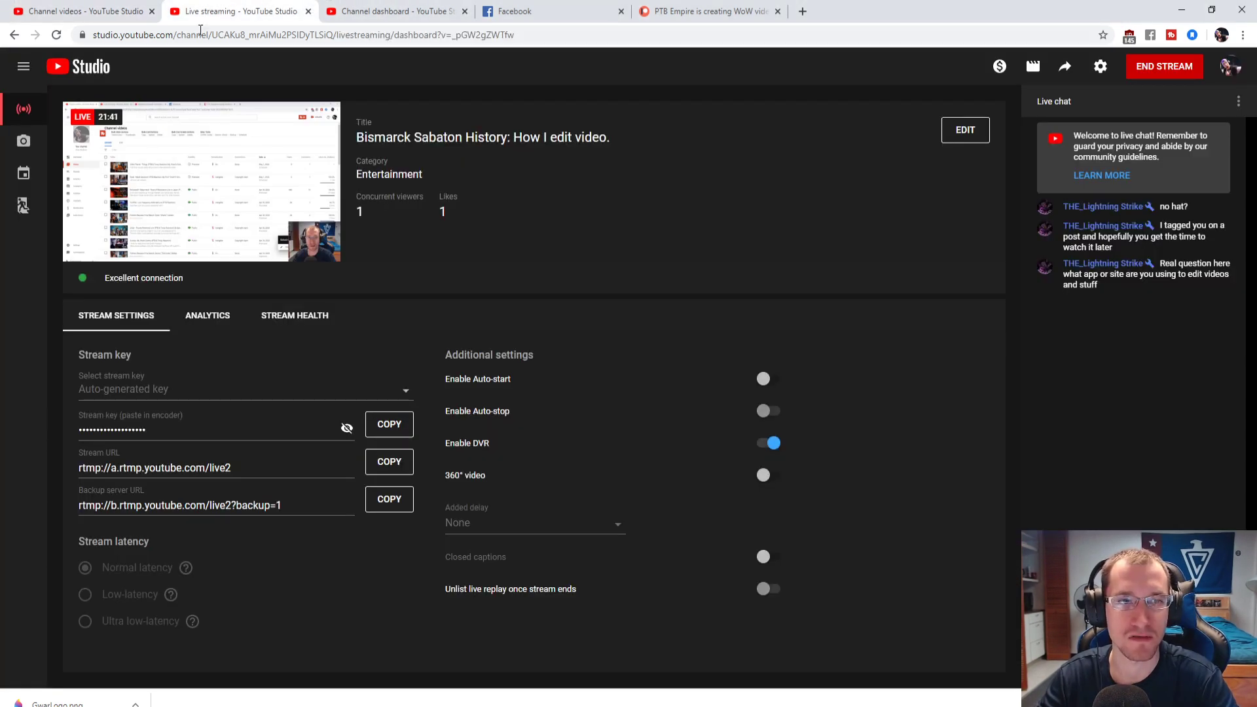
click(367, 12)
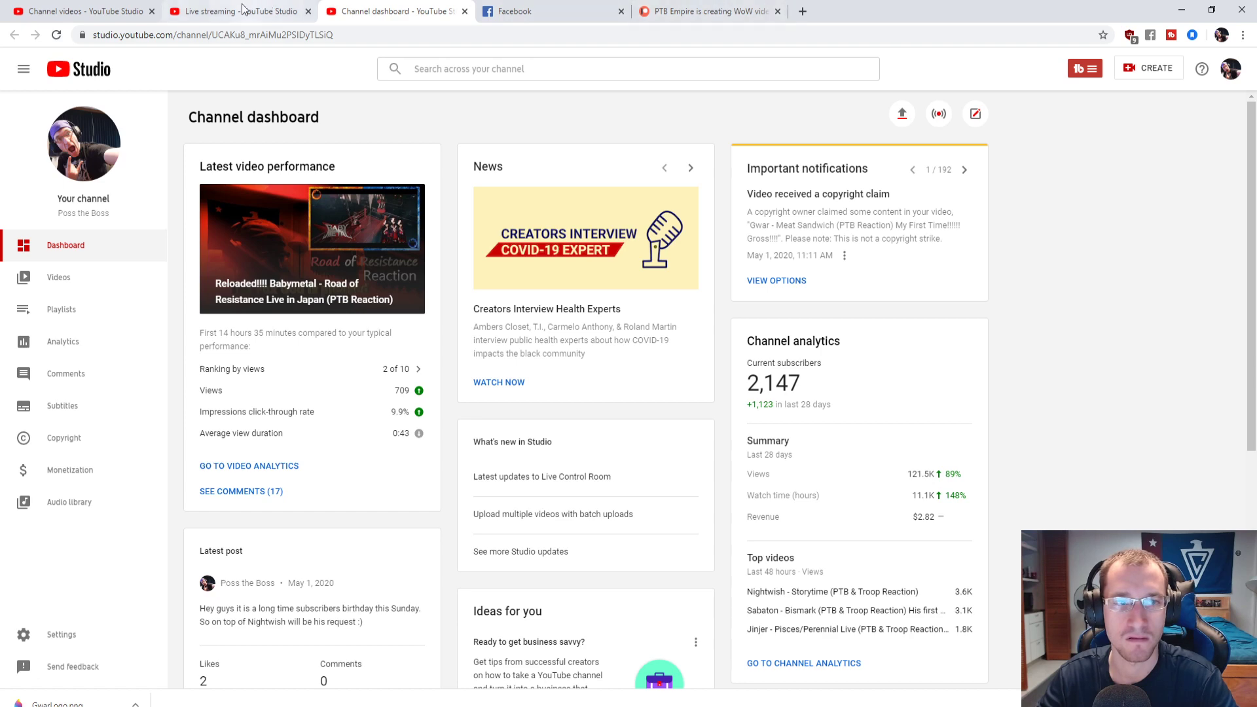
click(85, 11)
click(76, 152)
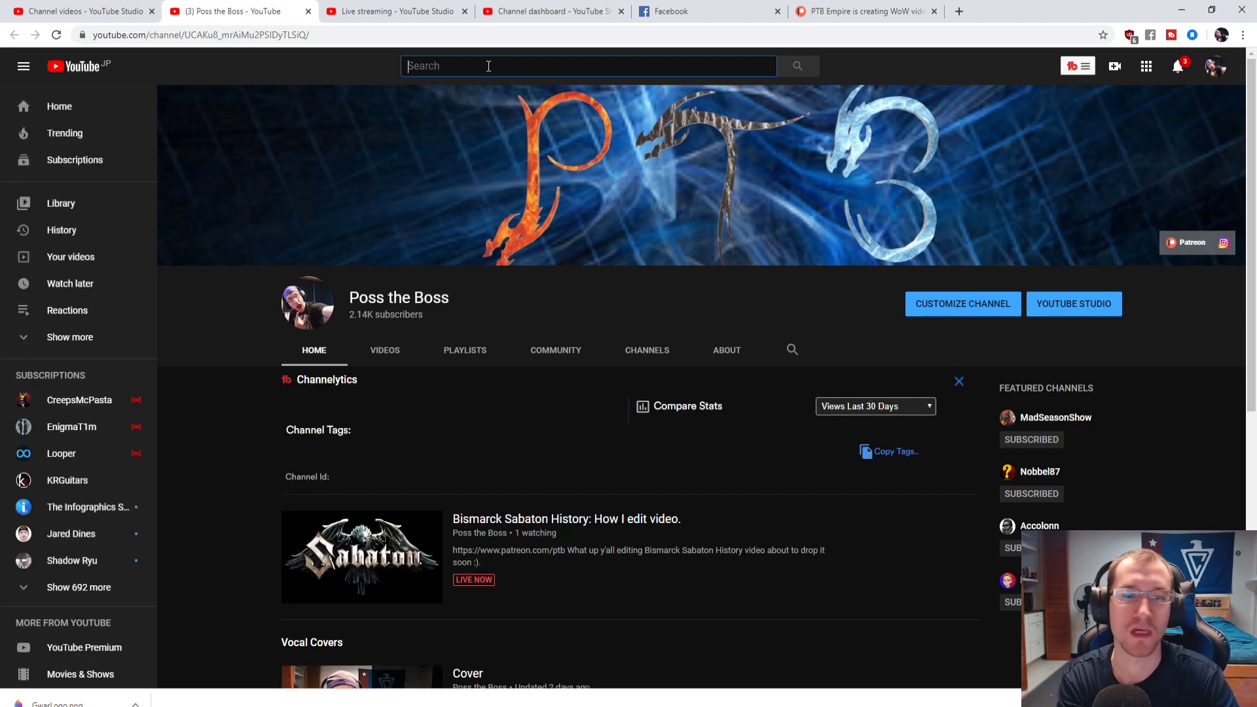
Search YouTube for "subscribe green screen"
text(subscr)
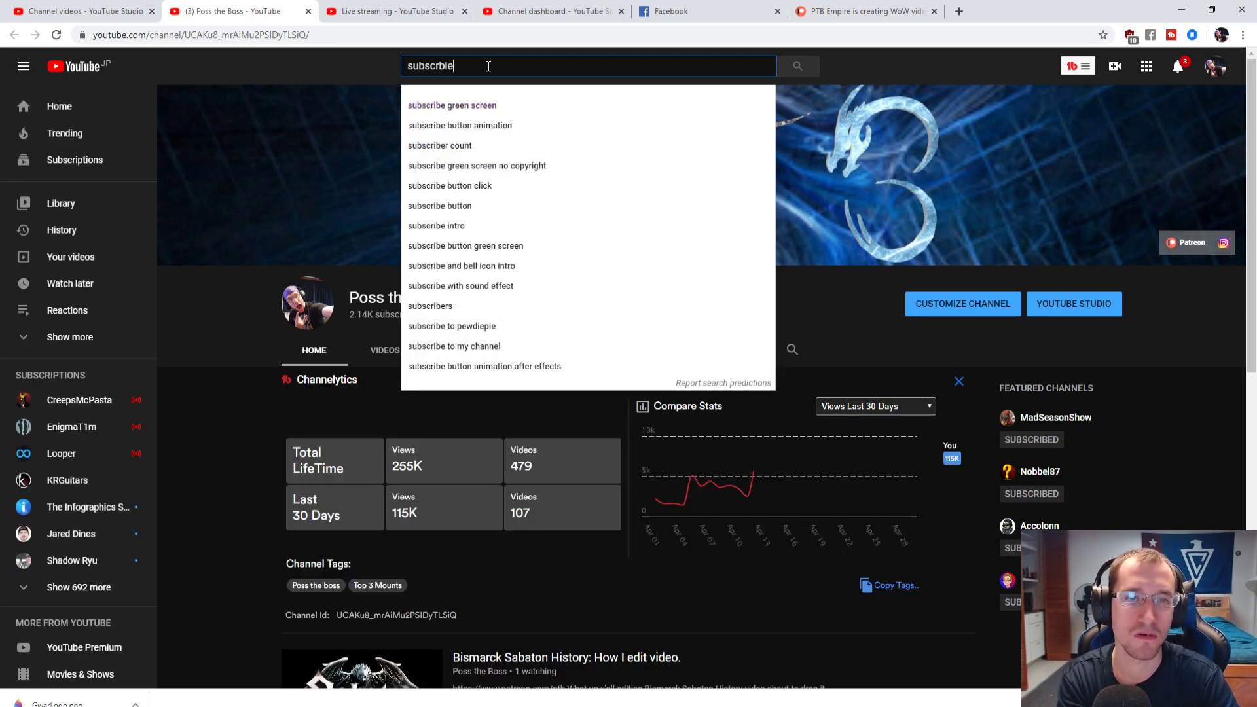
text(ibe)
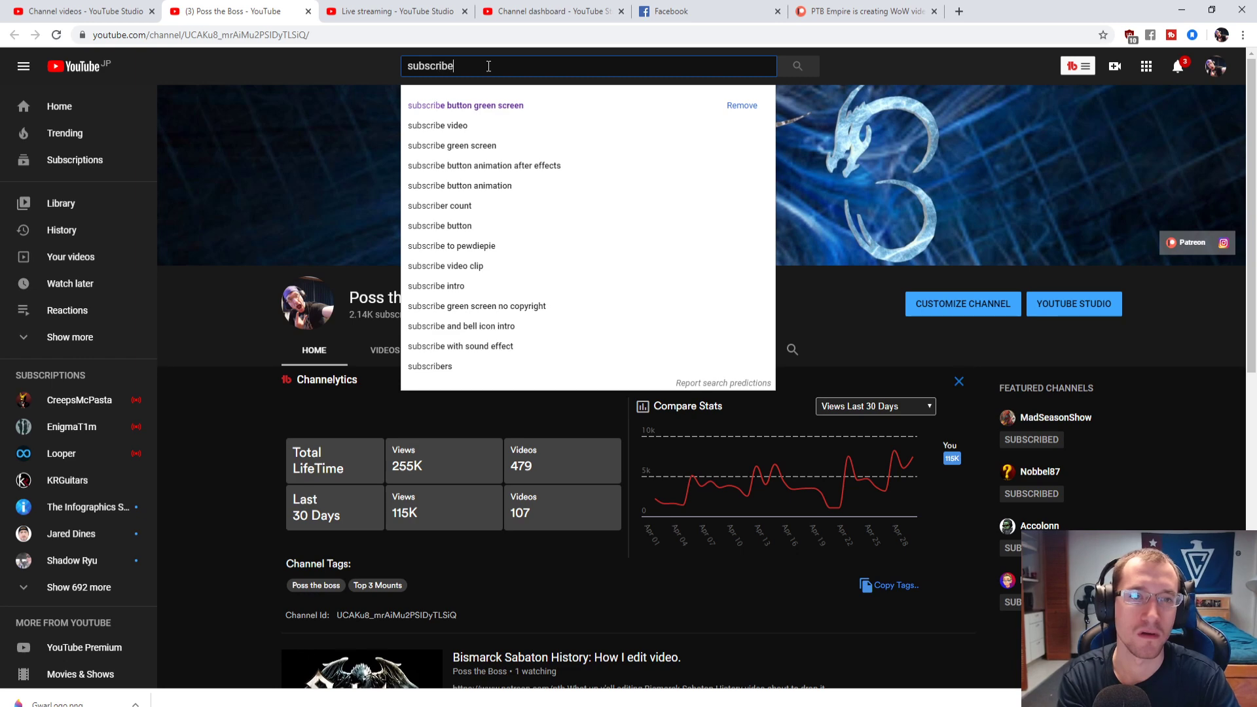
text( green scre)
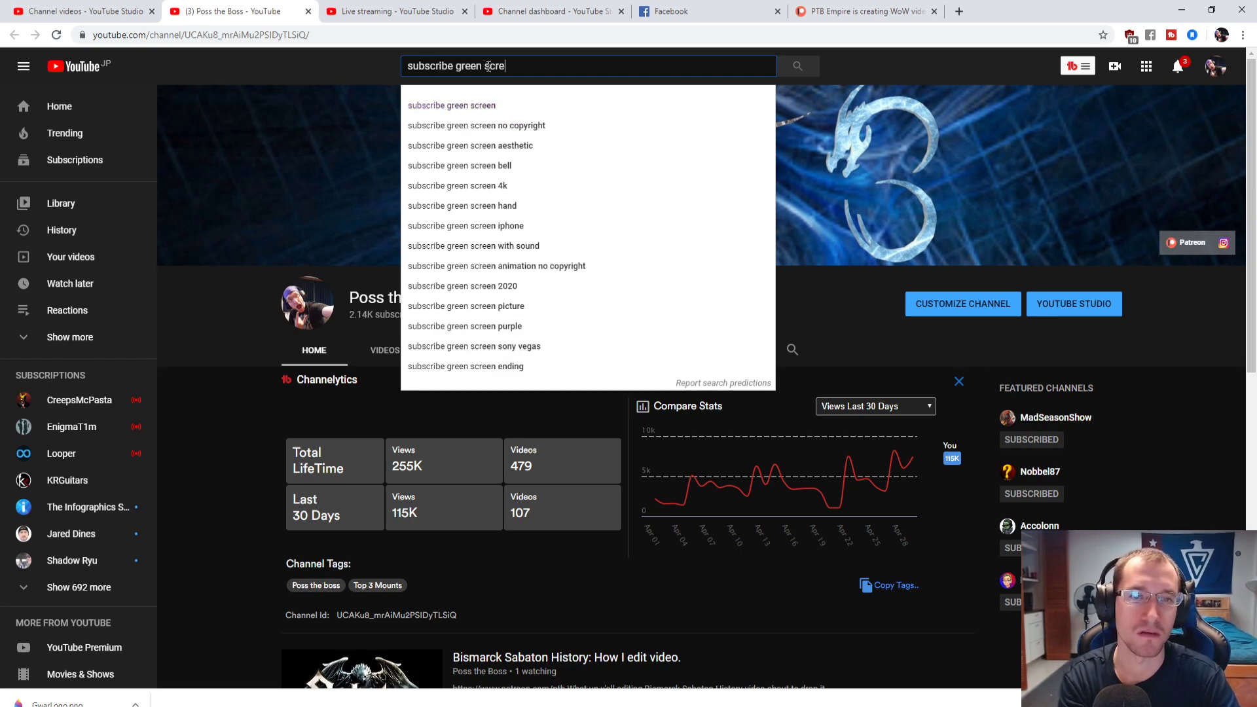
text(en)
key(Return)
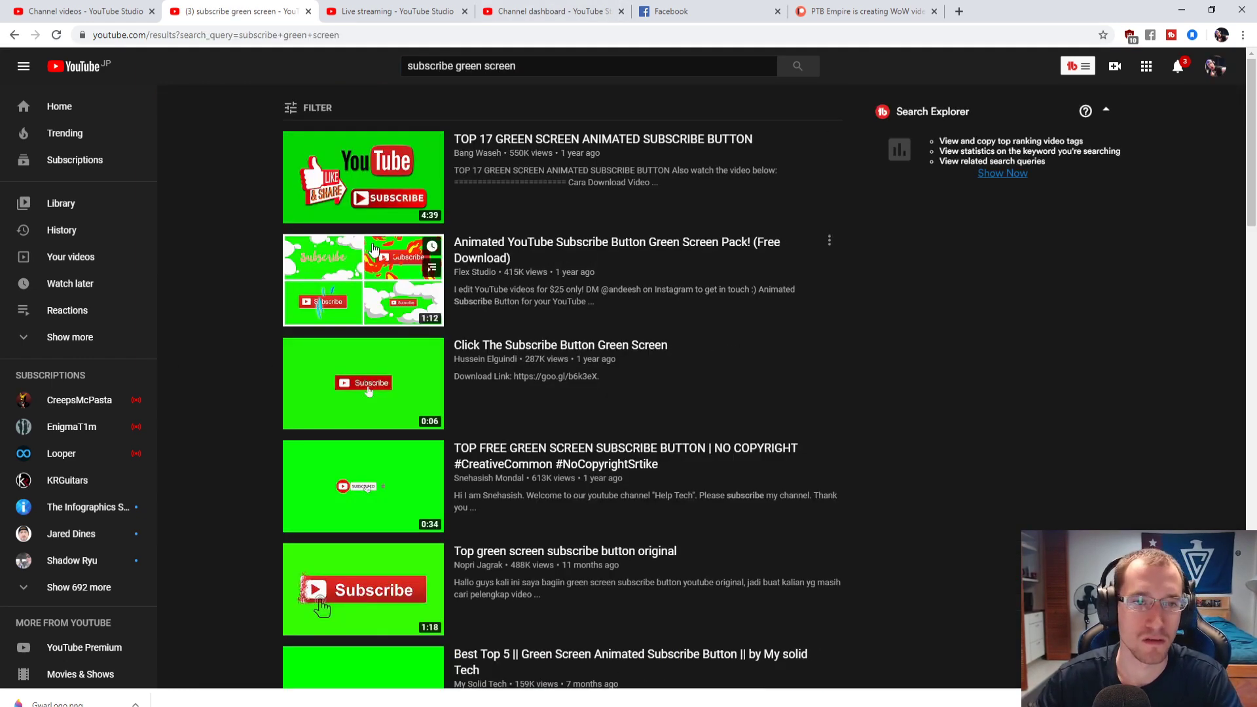
Open the video "TOP 17 GREEN SCREEN ANIMATED SUBSCRIBE BUTTON" from the results and play it
click(343, 203)
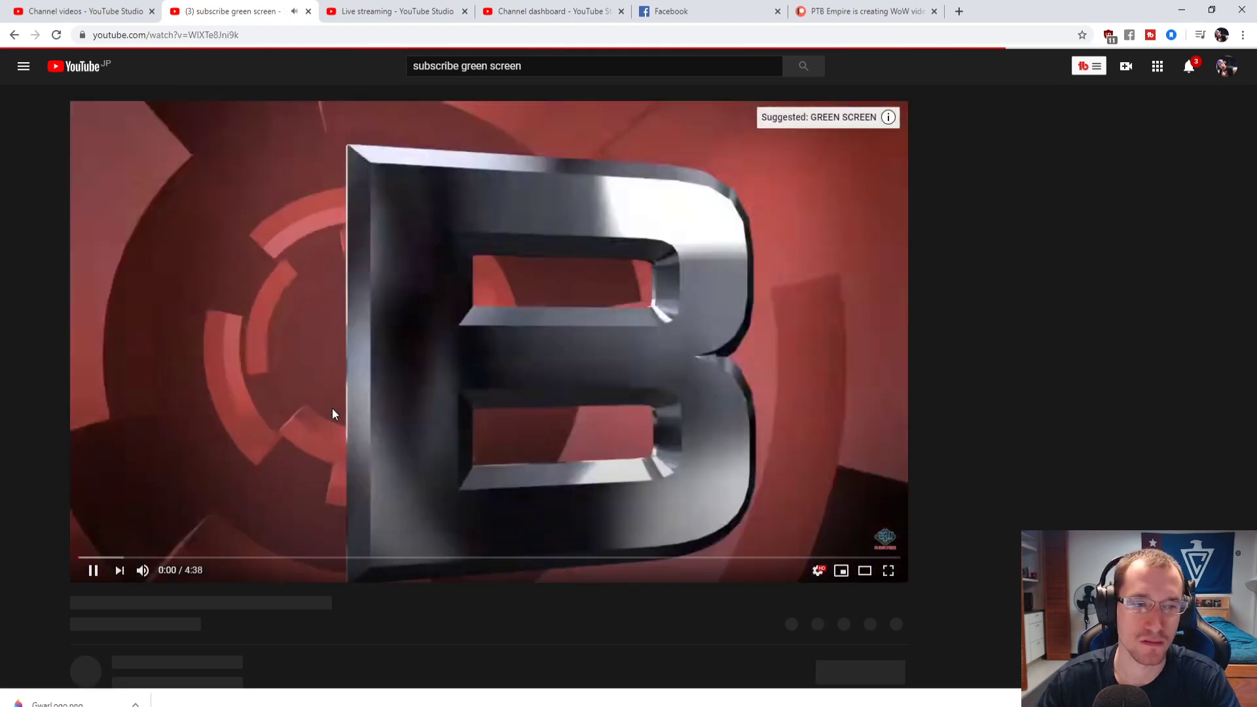
click(317, 453)
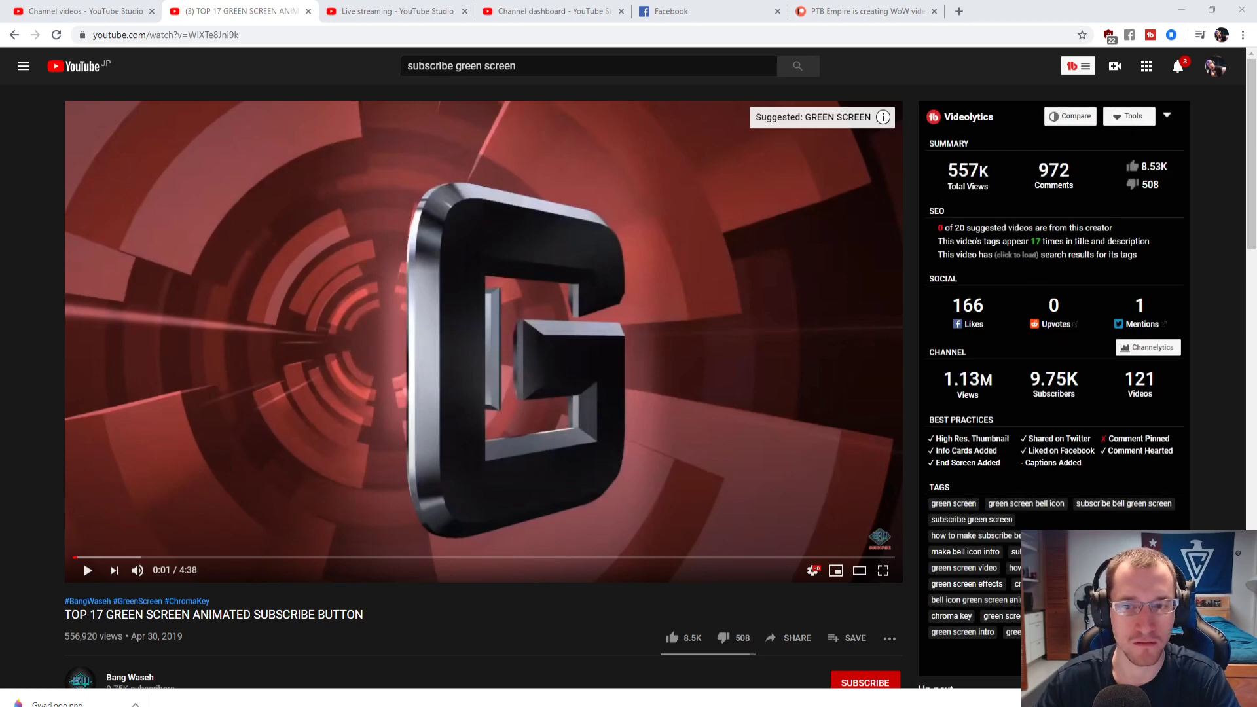
click(88, 570)
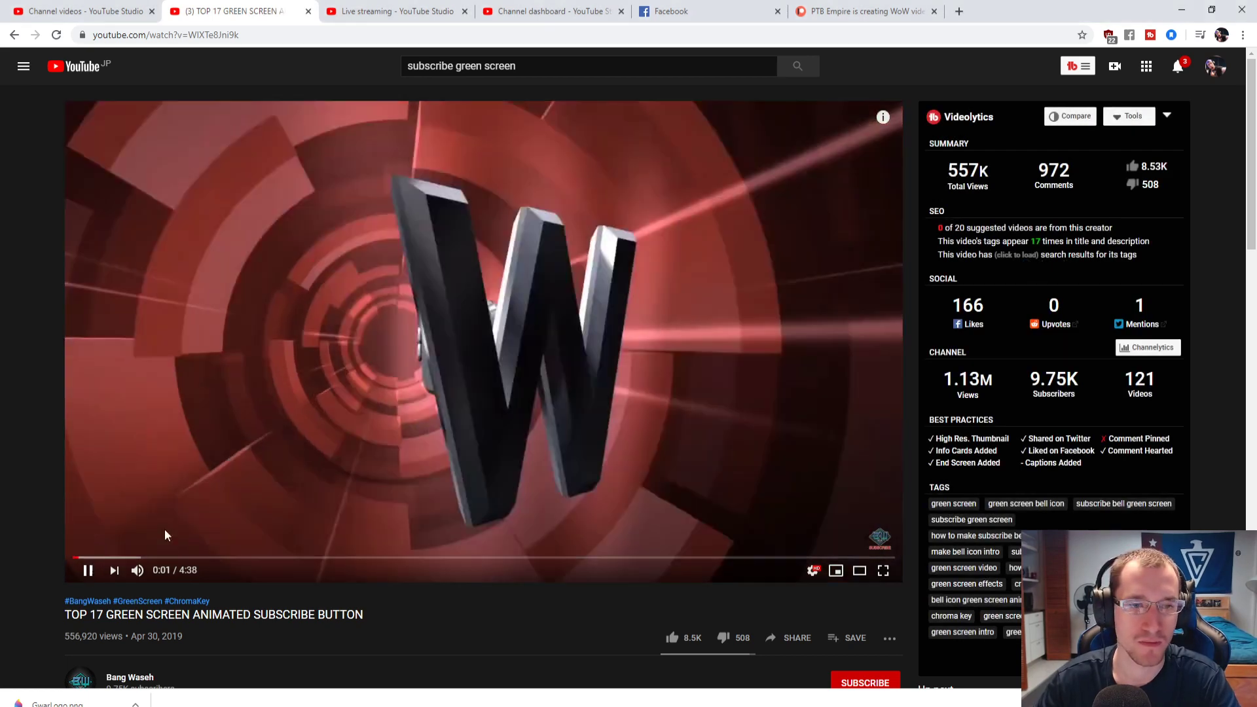
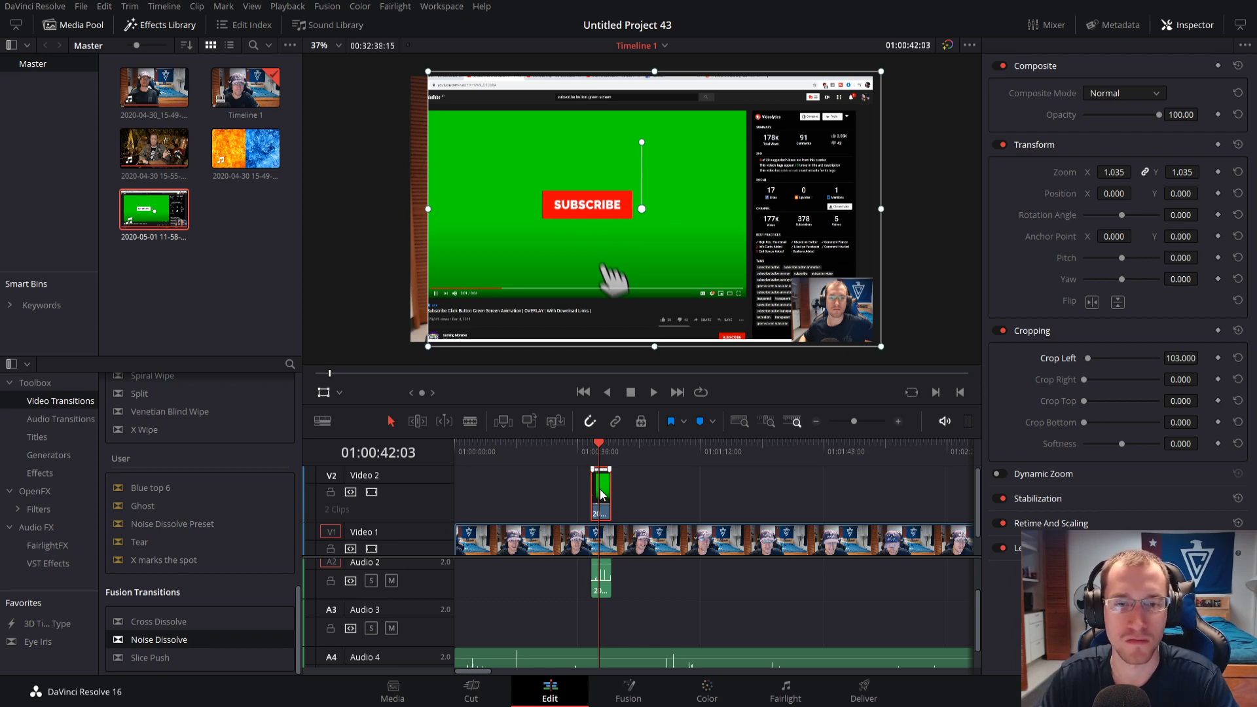
Switch to DaVinci Resolve, delete the old subscribe clip at 01:00:42:03 with its Audio 2 part, and save the project
click(602, 592)
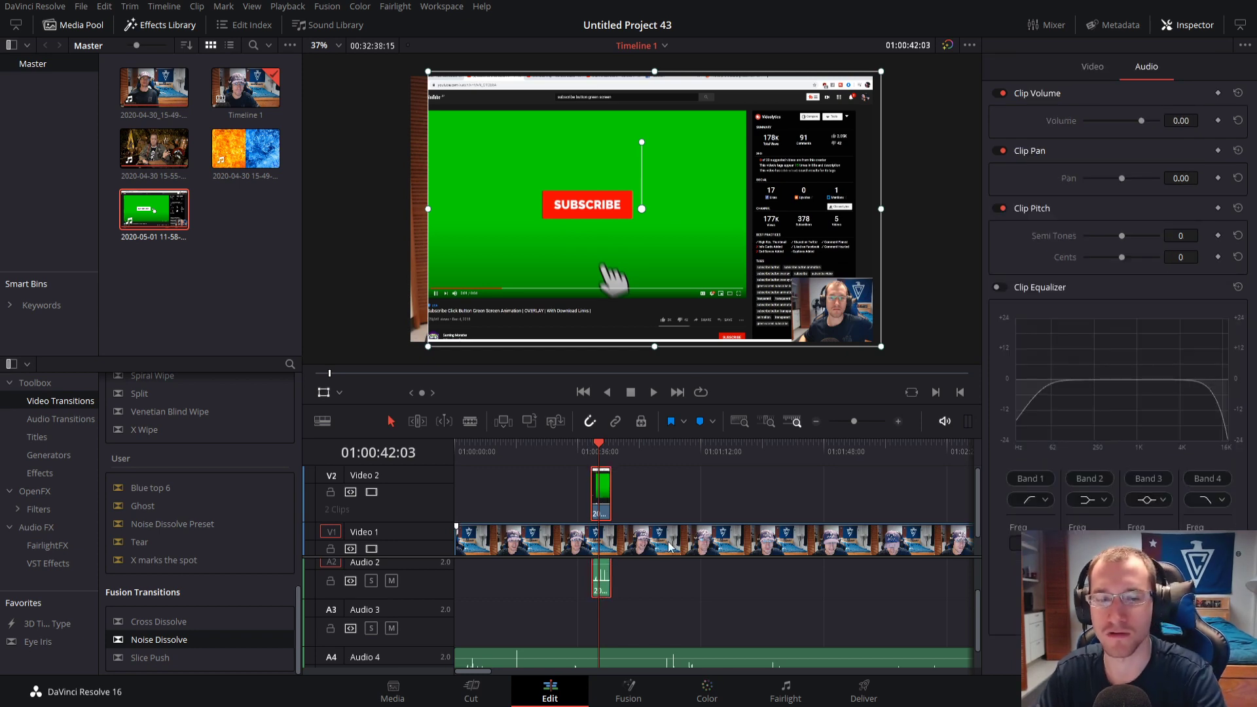
key(Delete)
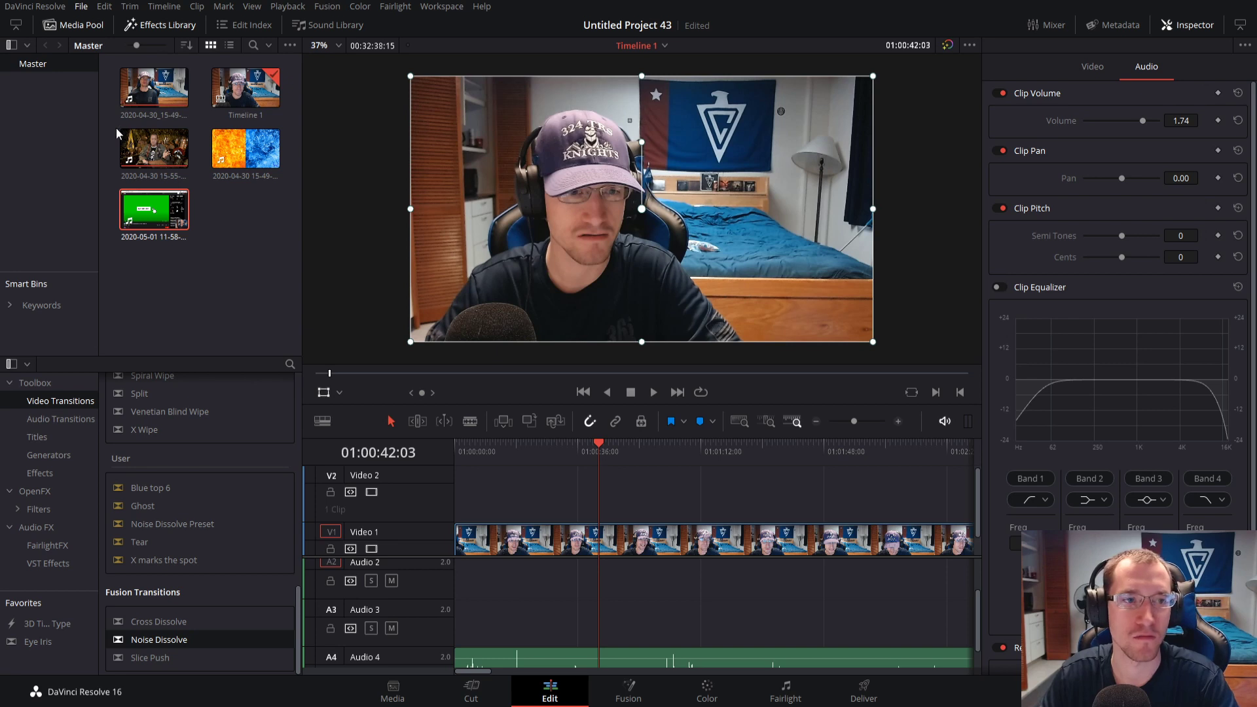
key(ctrl+s)
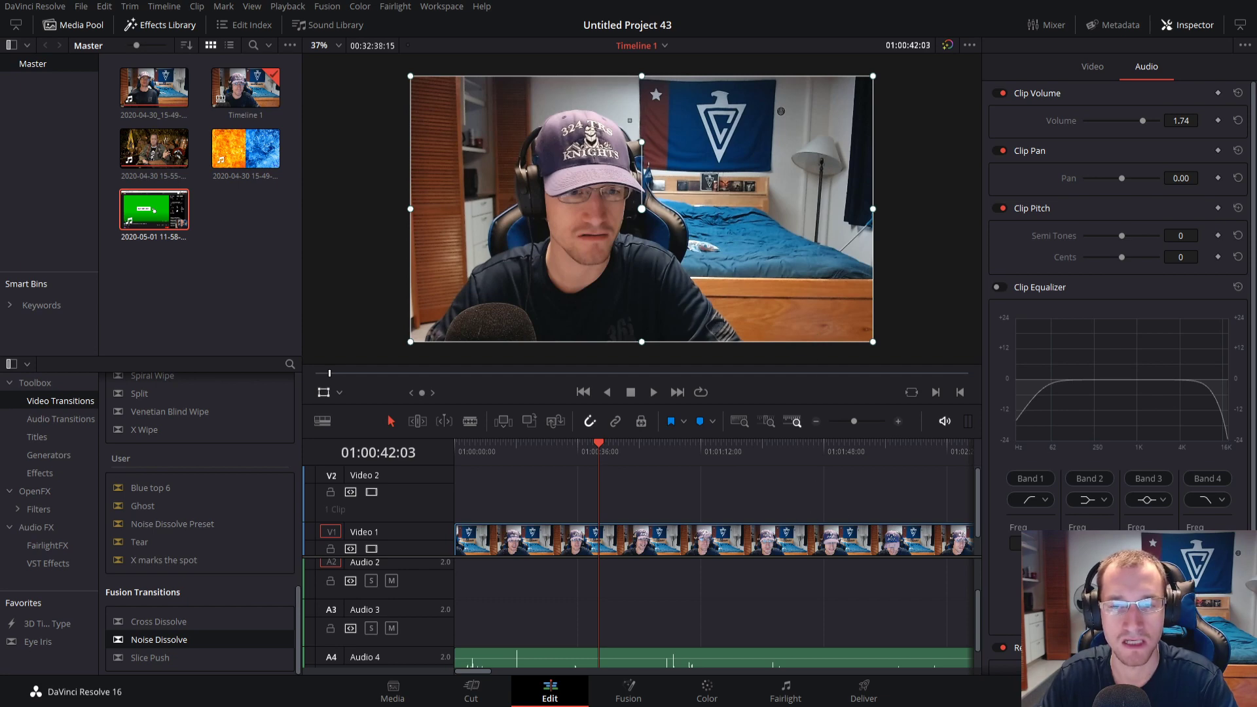
drag(246, 210, 571, 518)
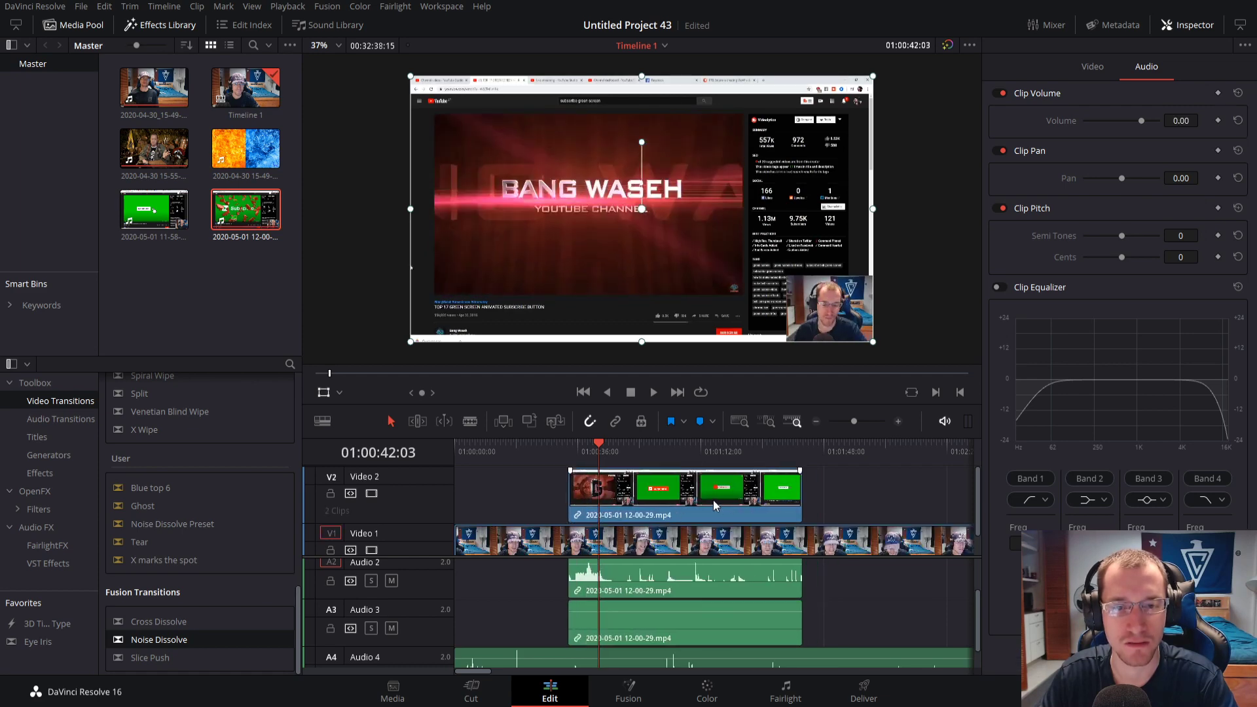
click(673, 634)
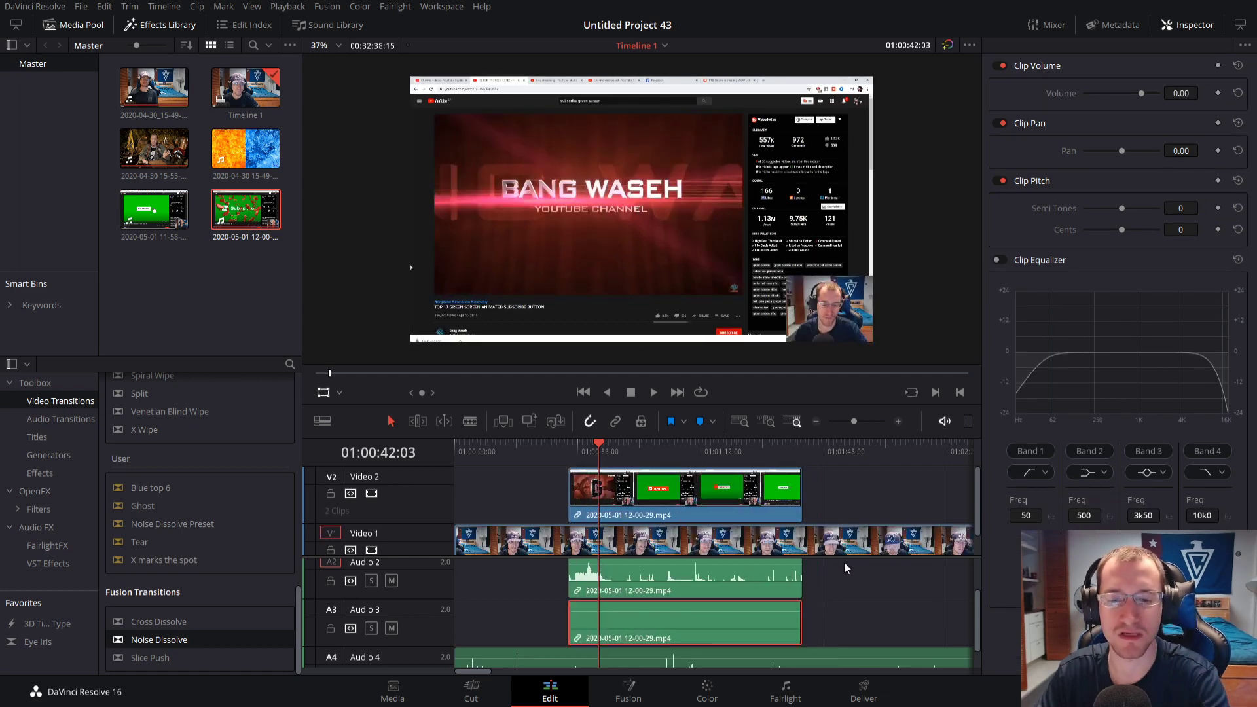
key(Delete)
Move the recording's Audio 2 part 14:08 earlier, realign its Video 2 part with it, and nudge both slightly earlier
drag(655, 577, 607, 578)
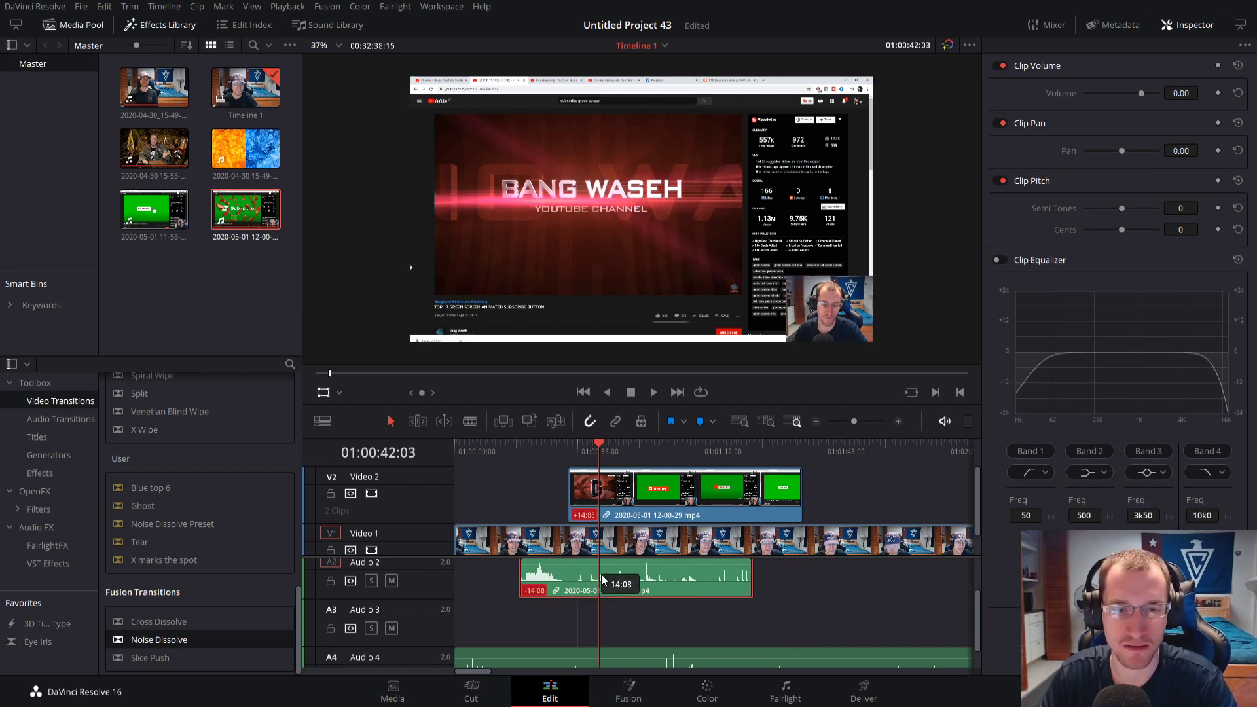
drag(648, 491, 596, 497)
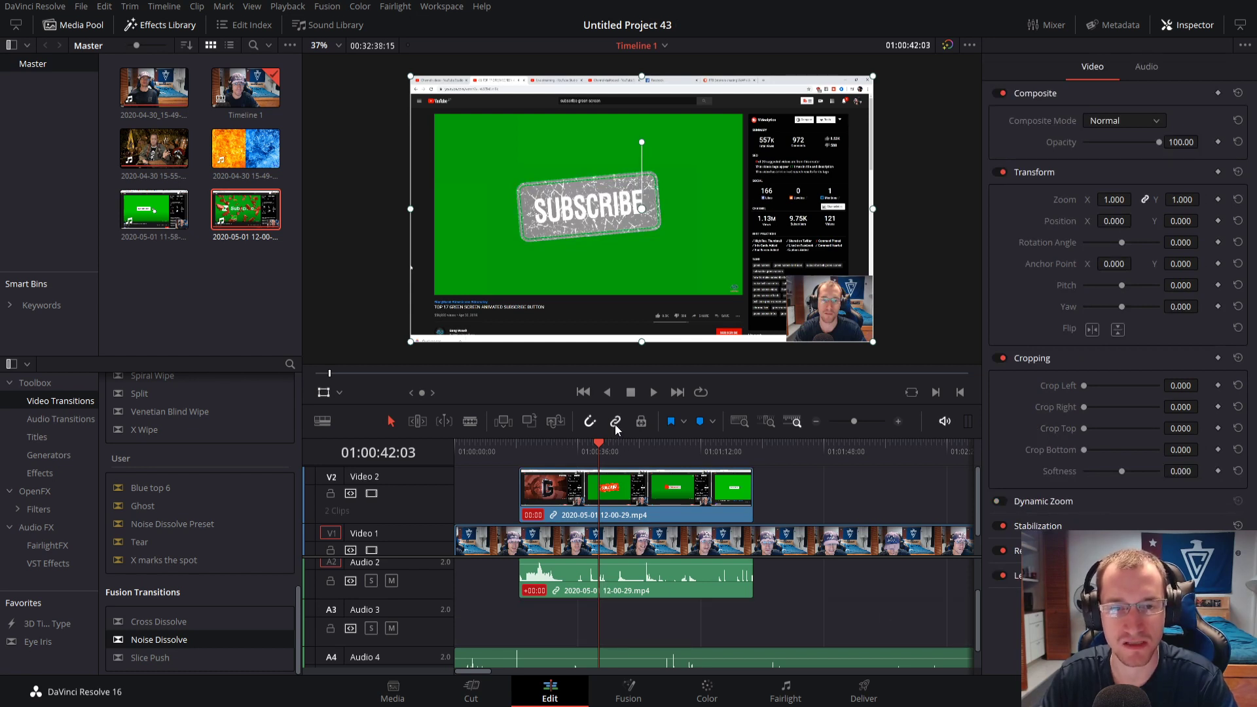
click(643, 582)
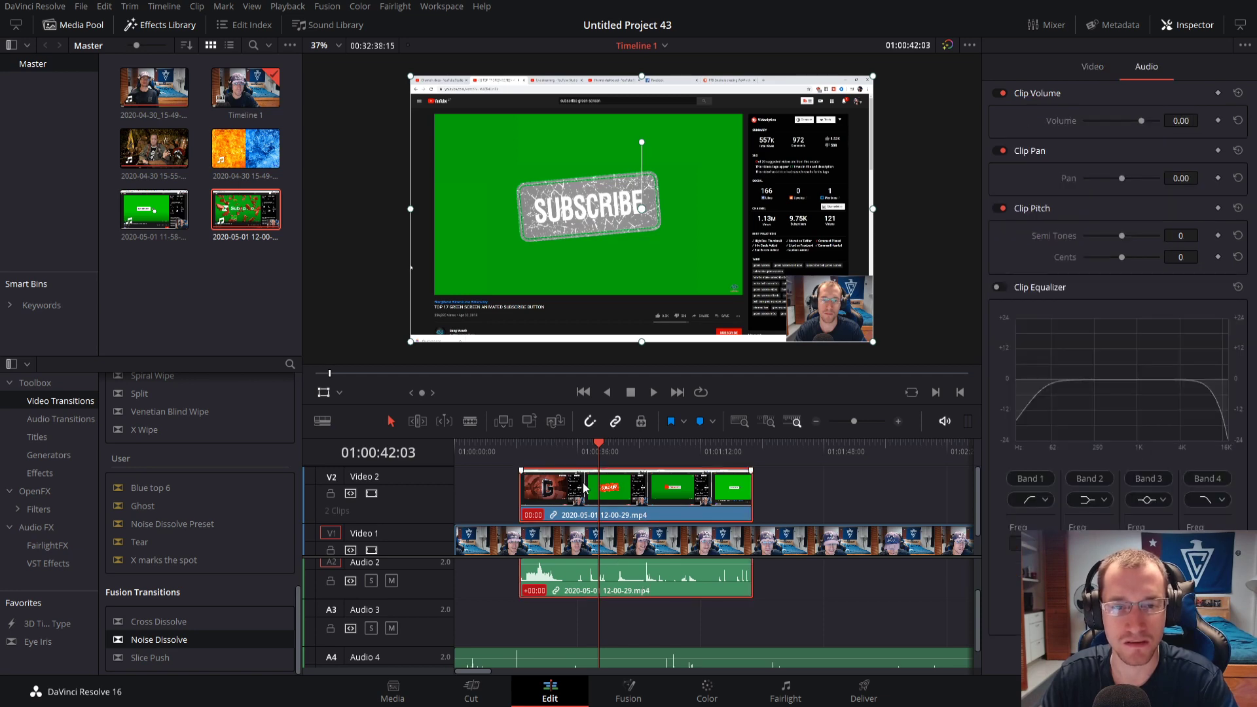
mouse_move(586, 488)
mouse_down()
mouse_move(664, 490)
mouse_move(529, 491)
mouse_move(583, 491)
mouse_up()
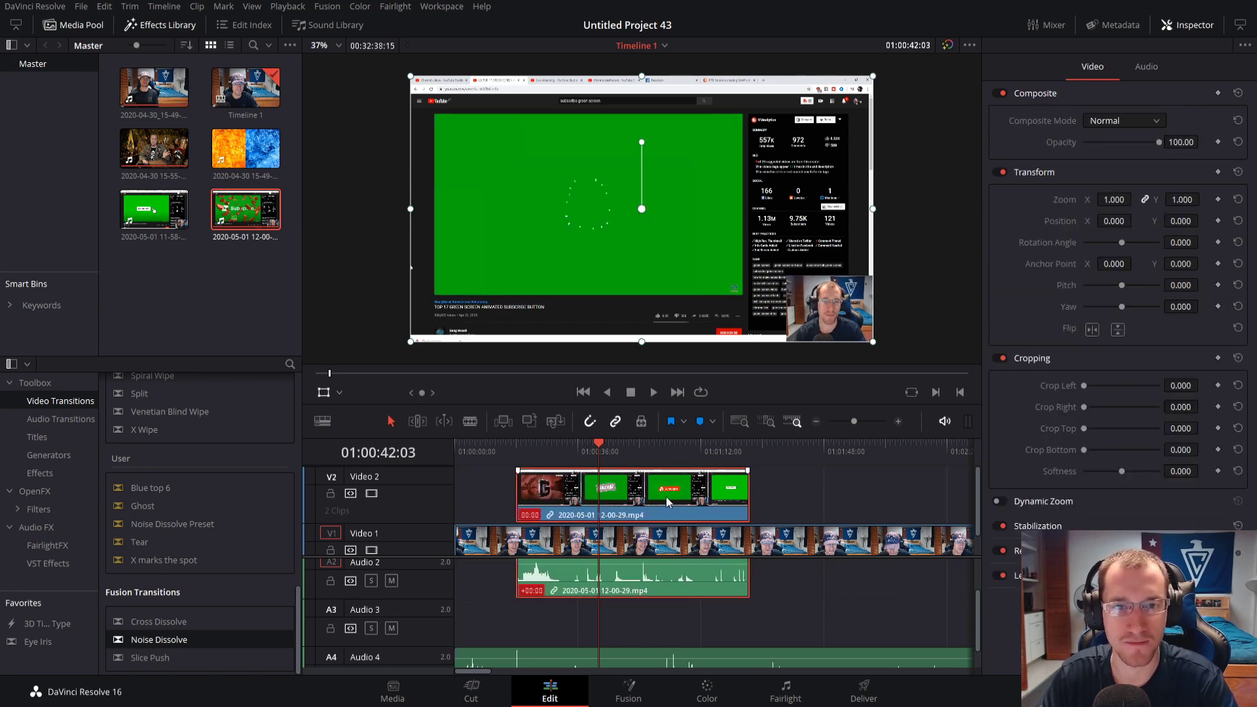
Reposition the recording and trim it to the short countdown and subscribe button section starting near 01:00:42, then play it
mouse_move(658, 506)
mouse_down()
mouse_move(585, 519)
mouse_move(668, 517)
mouse_move(647, 519)
mouse_up()
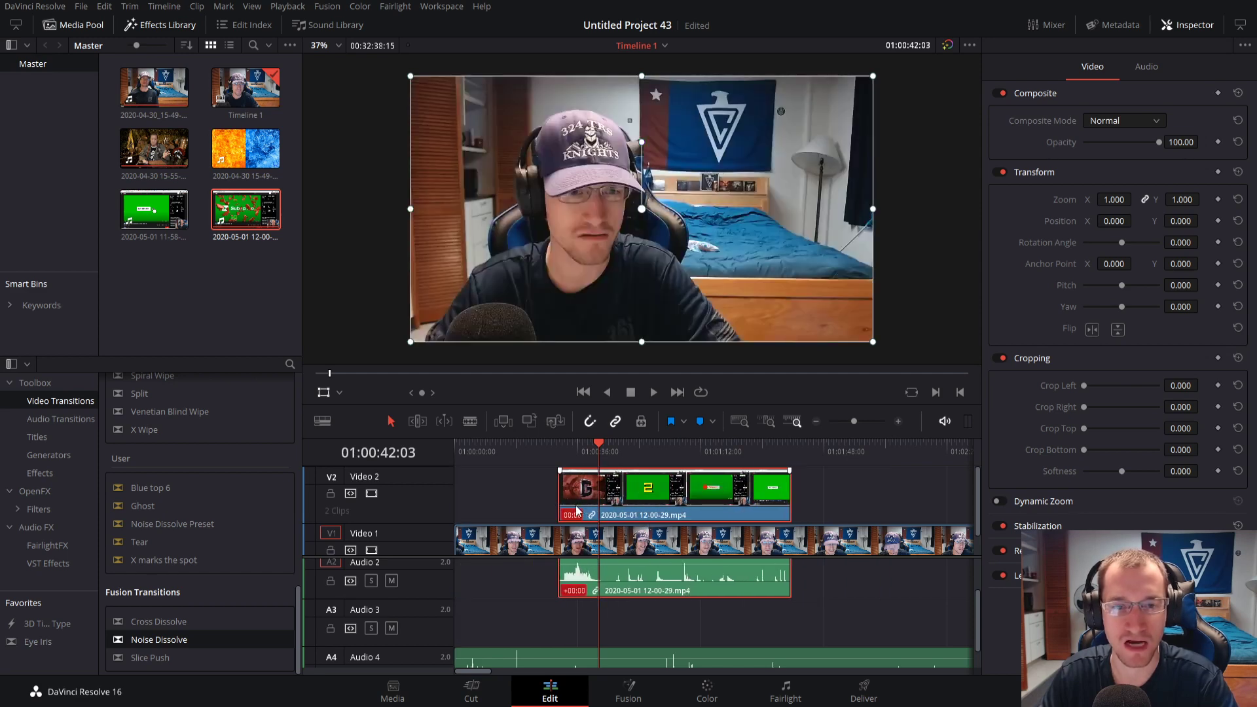
drag(565, 496, 626, 492)
key(space)
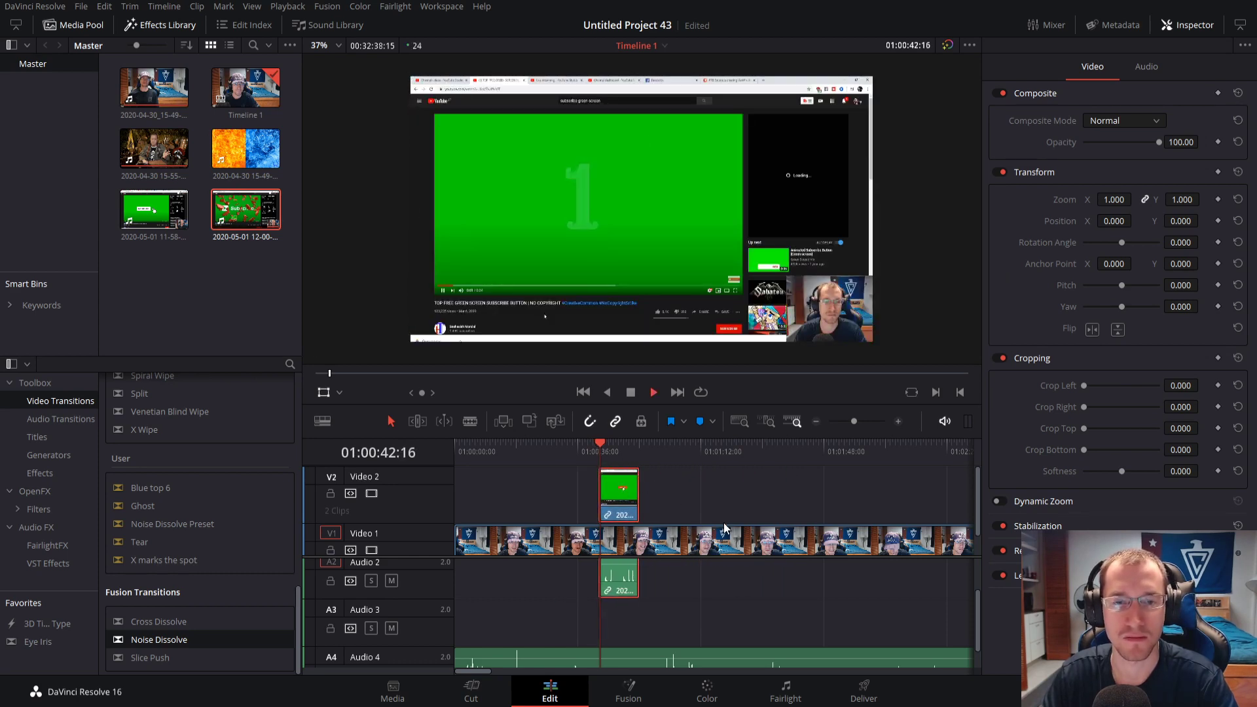
Find the frame after the countdown, split the recording at 01:00:48:13 and delete the part before it
click(597, 449)
key(space)
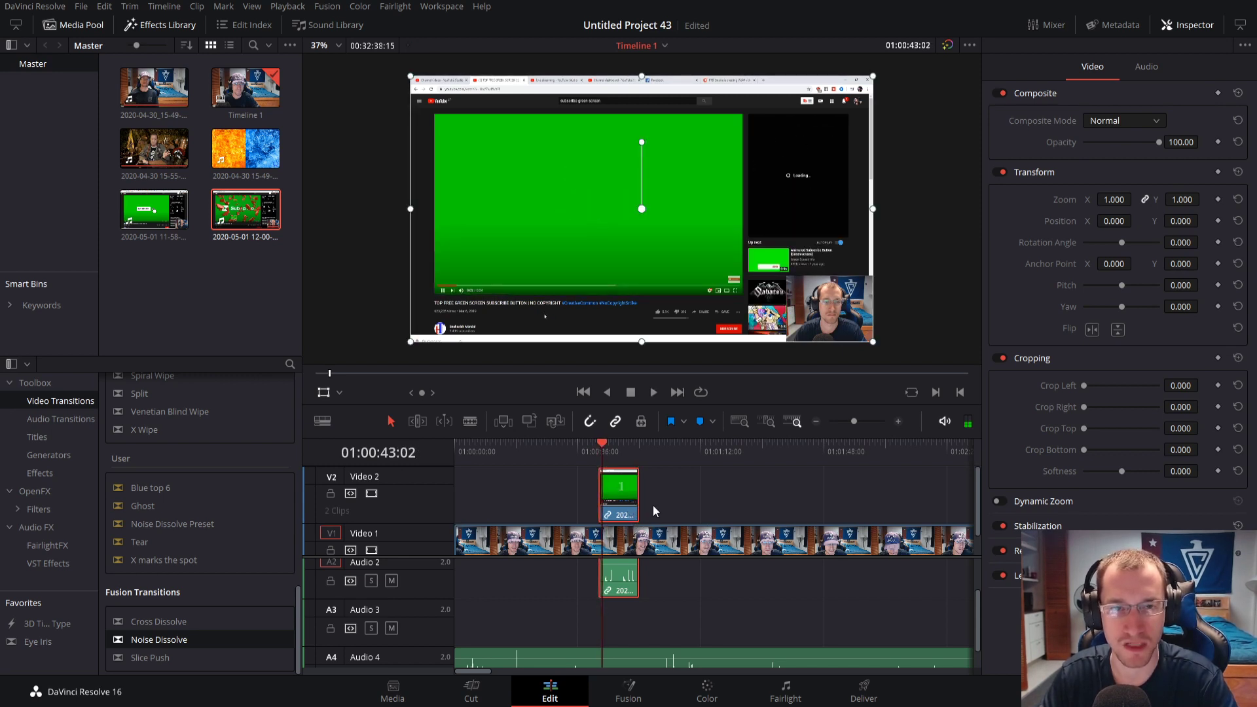
click(622, 449)
key(space)
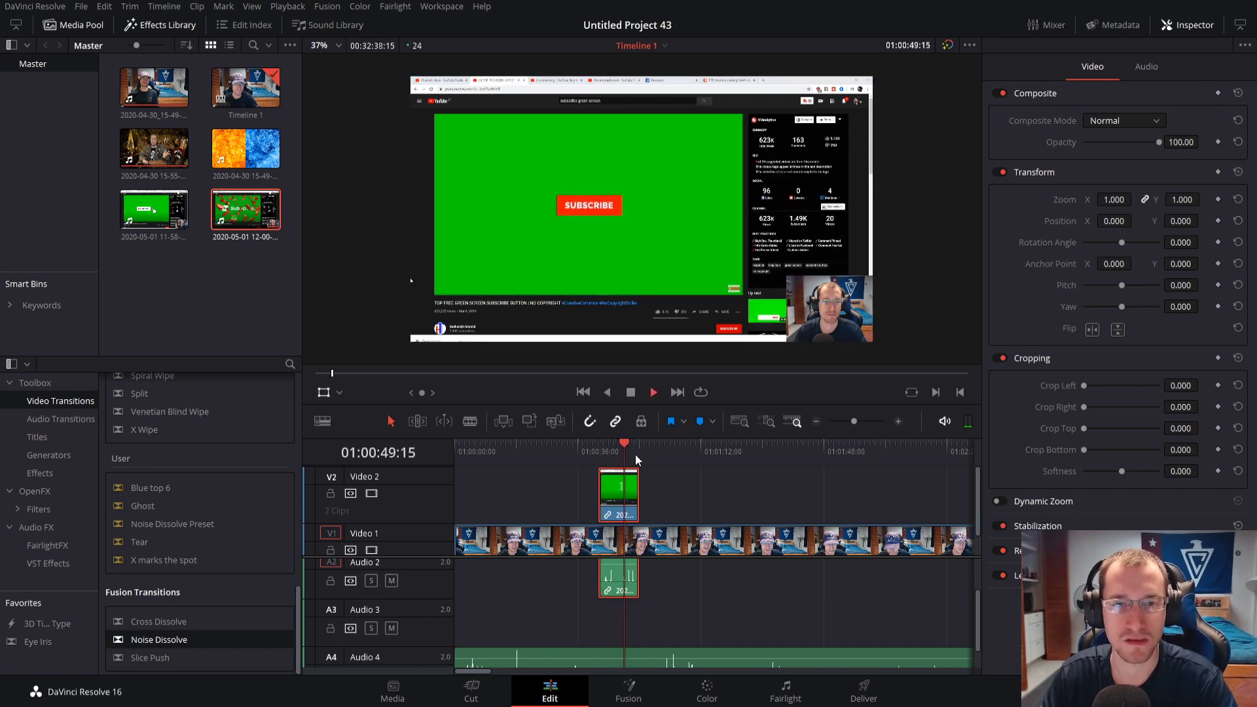
click(615, 448)
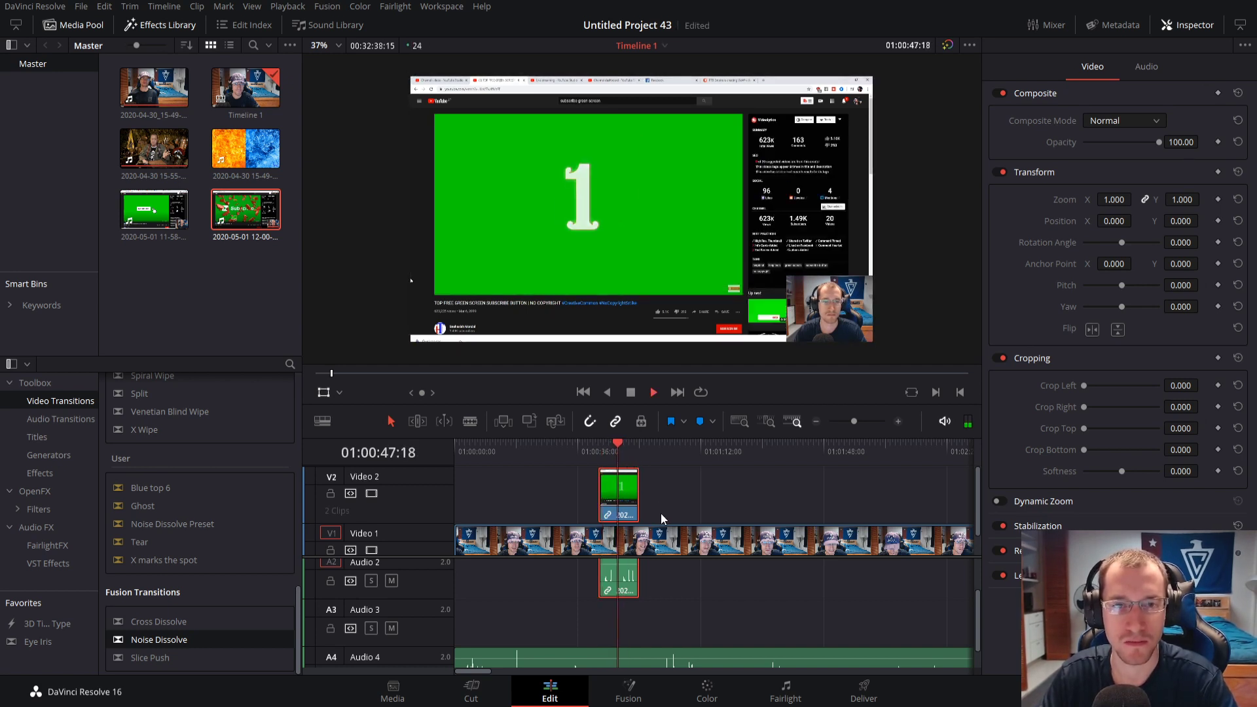
key(space)
key(Right)
key(Right)
key(Right)
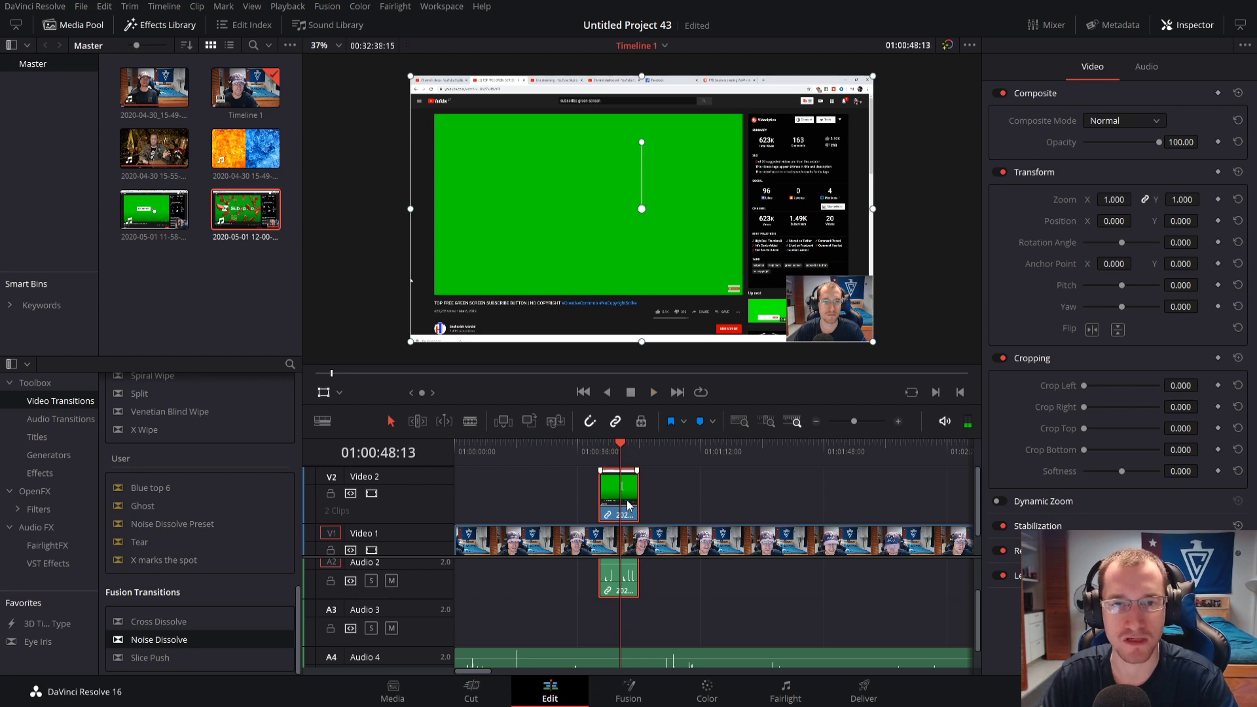
key(ctrl+b)
key(Delete)
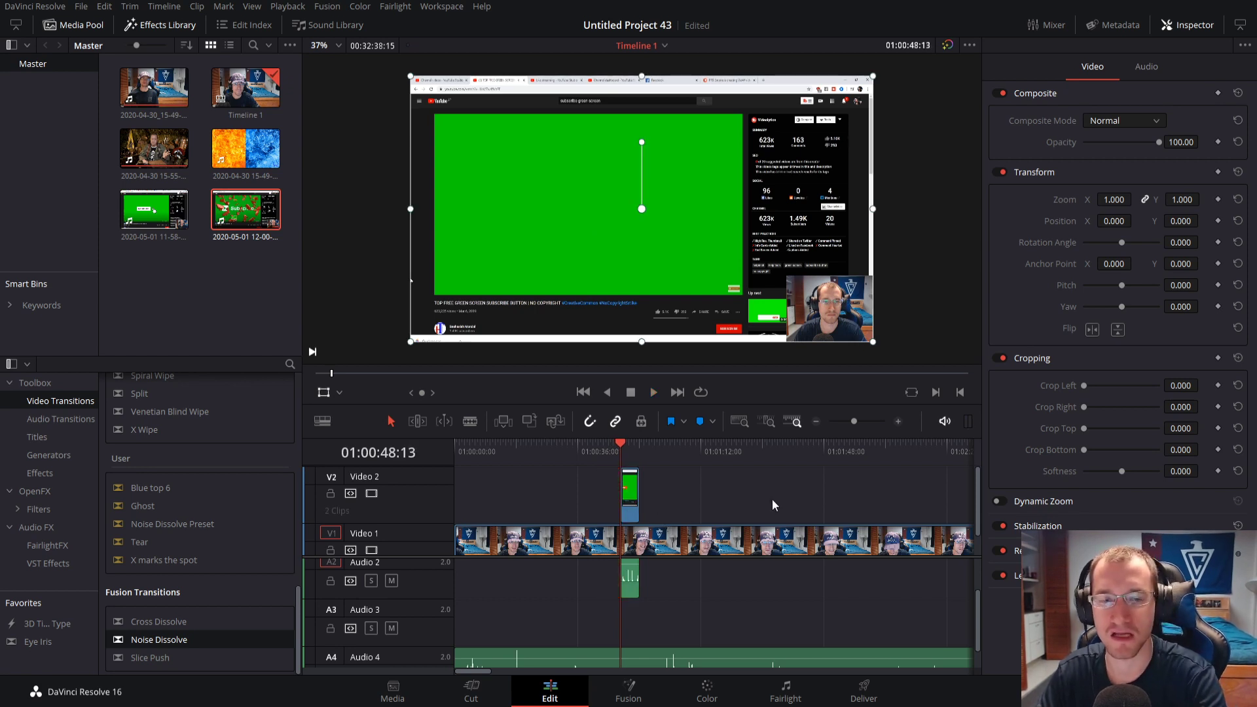
Select the remaining subscribe clip, enlarge it in the timeline and play it back from 01:00:48:13
click(631, 506)
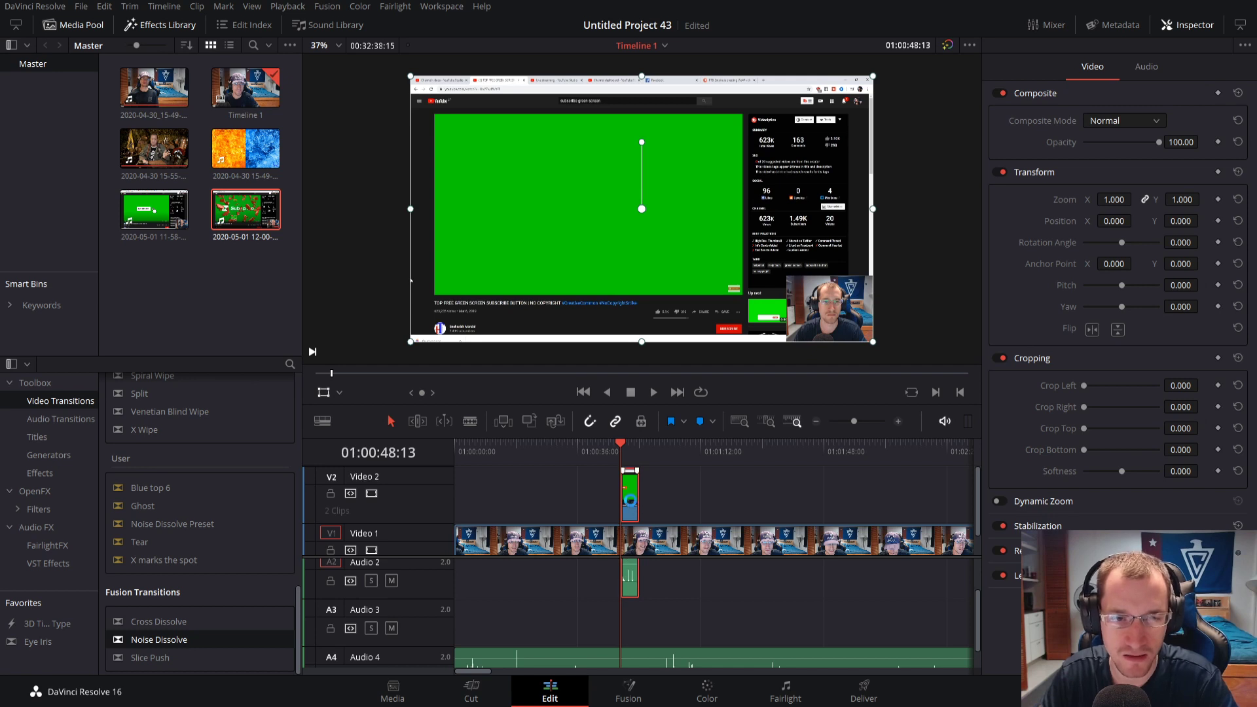
drag(854, 422, 861, 421)
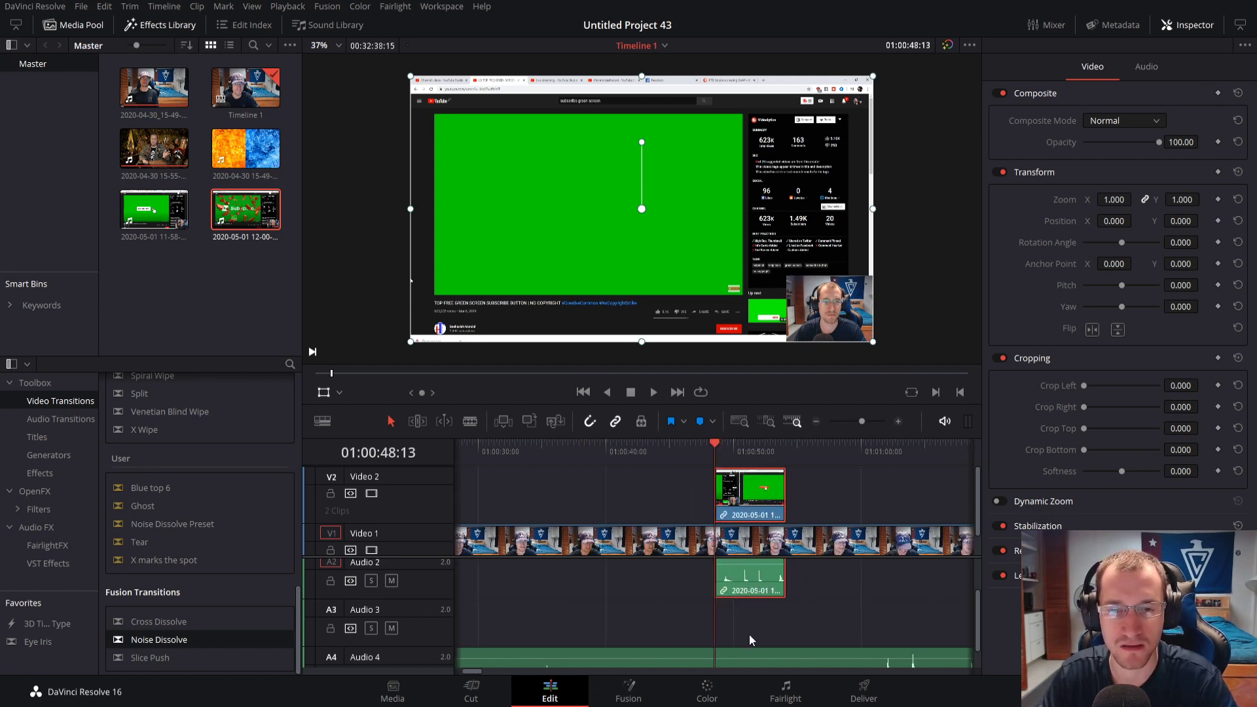
scroll(749, 634, down, 1)
drag(771, 632, 773, 630)
key(space)
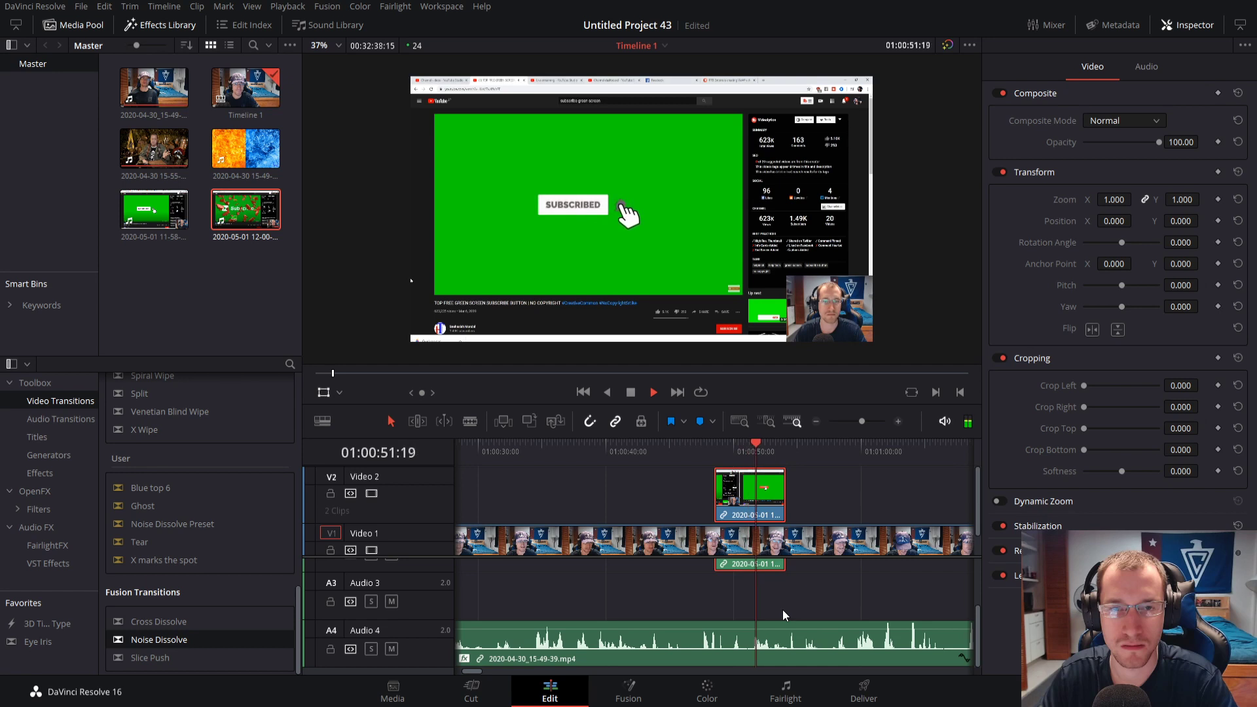
key(space)
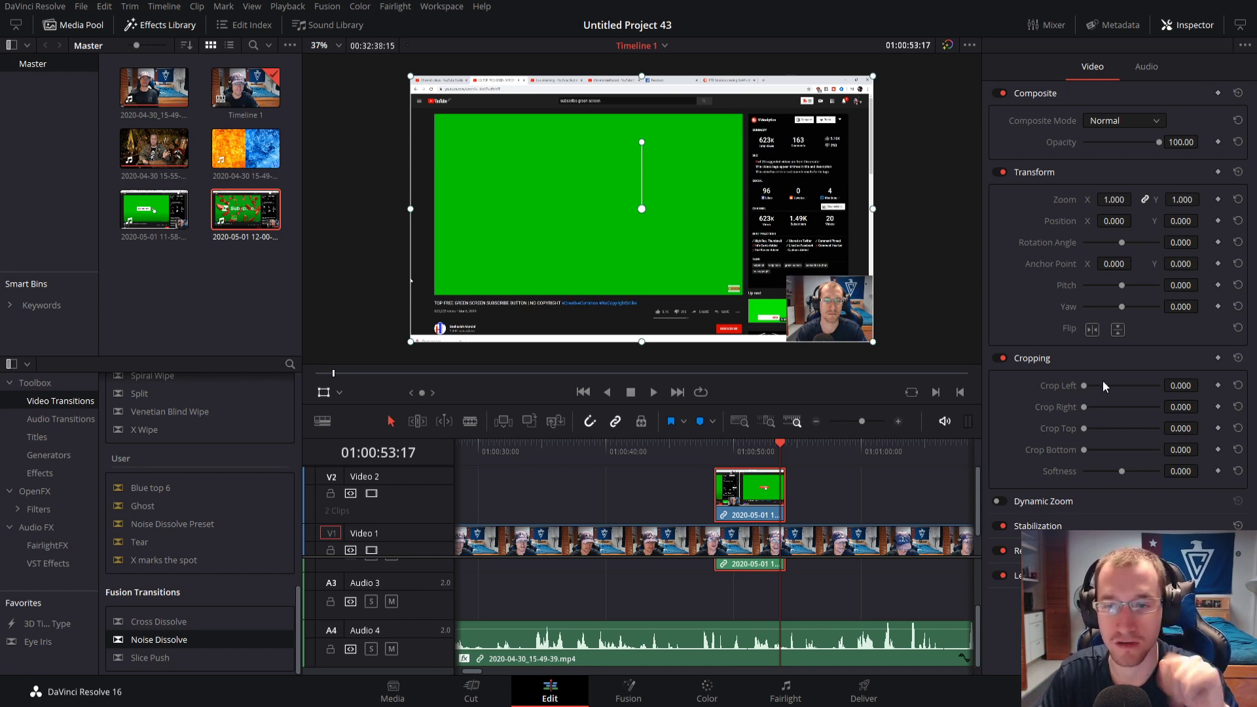
Crop the subscribe clip to its green area with left 156, right 576, top 177 and bottom 247, and play it
drag(1180, 387, 1230, 450)
click(733, 446)
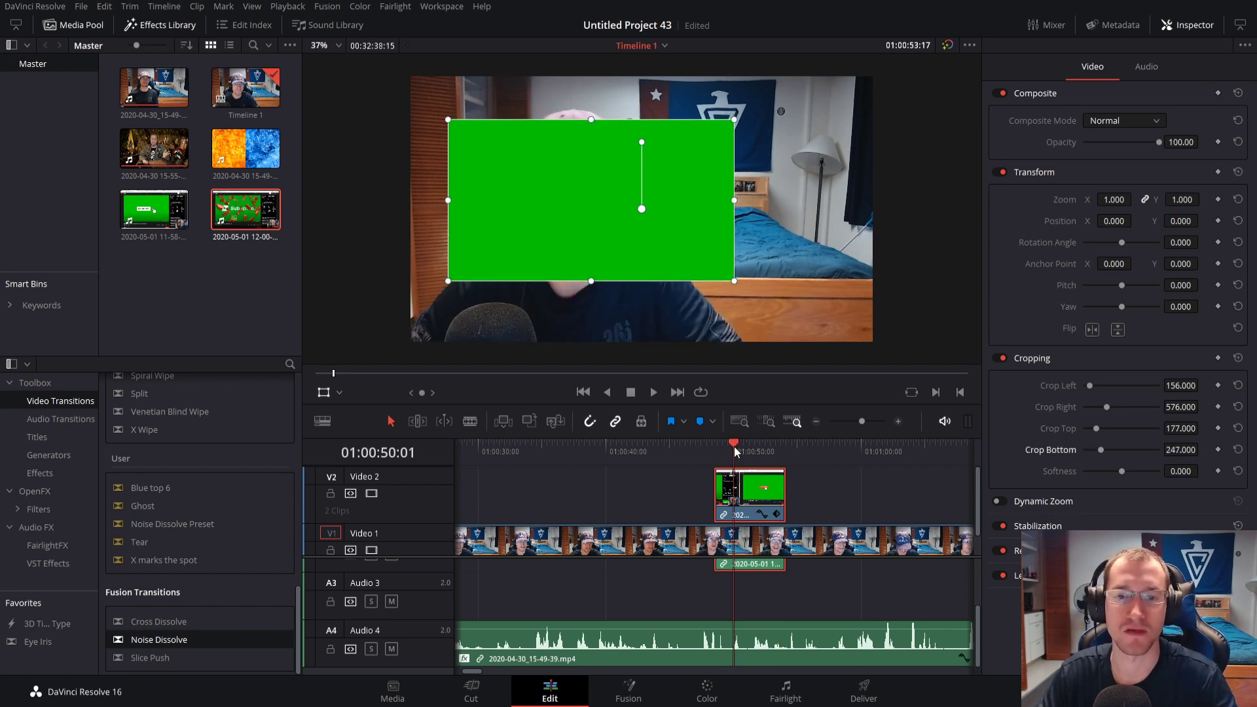
key(space)
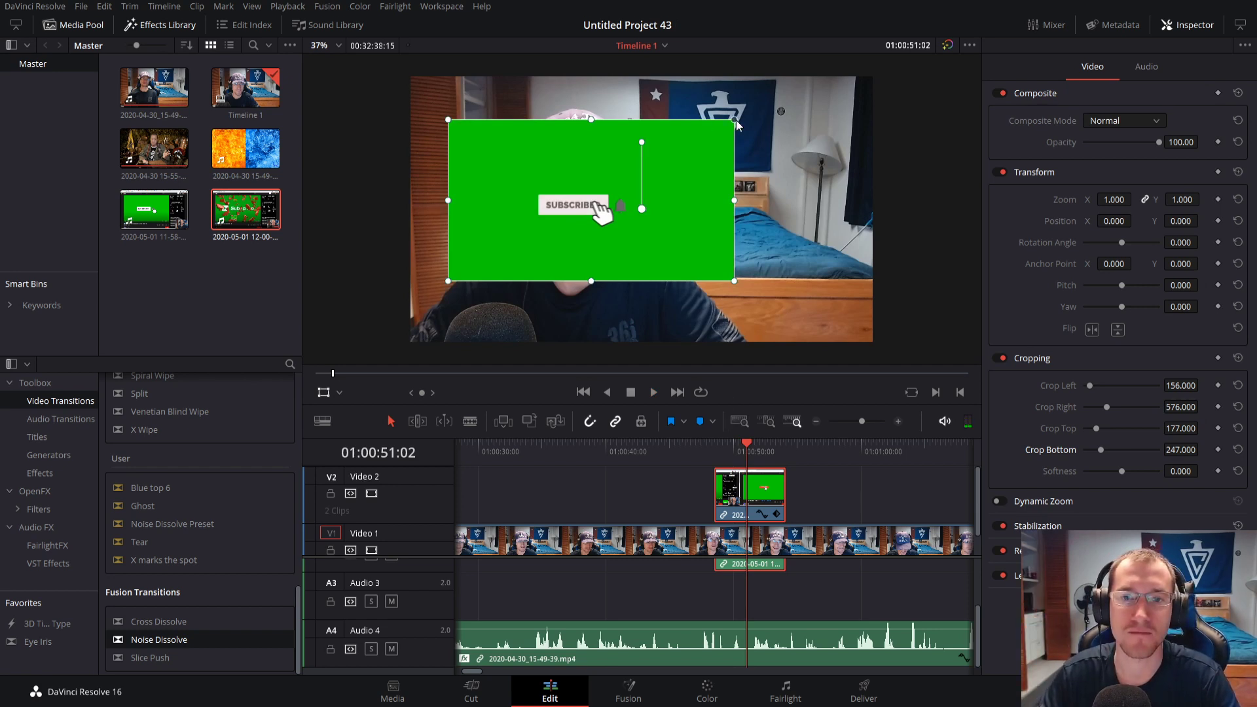
Scale the cropped subscribe clip to about 1.615 and move it to about X 388.66, Y -51.64, checking it at 01:00:49:07
drag(734, 120, 822, 71)
drag(556, 166, 650, 174)
click(723, 451)
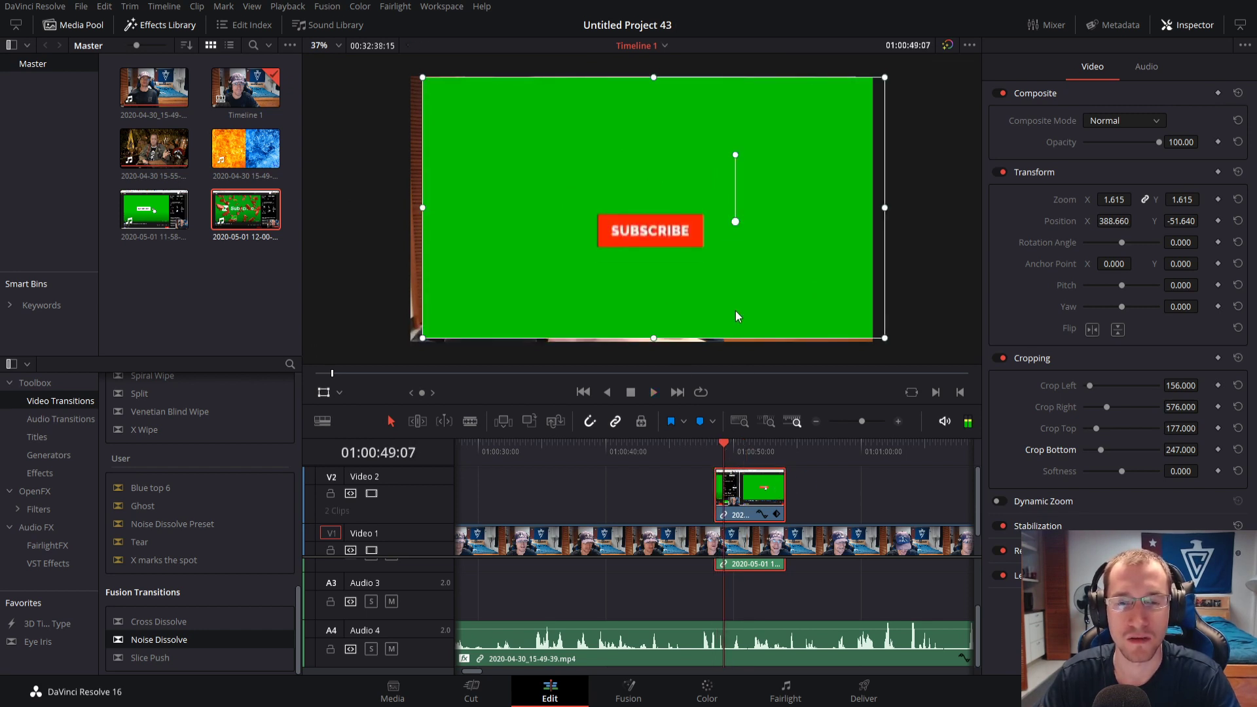
Add a Delta Keyer to the subscribe clip in Fusion and key out the green with background hue 0.304, saturation 1.0 and value 1.0
click(629, 691)
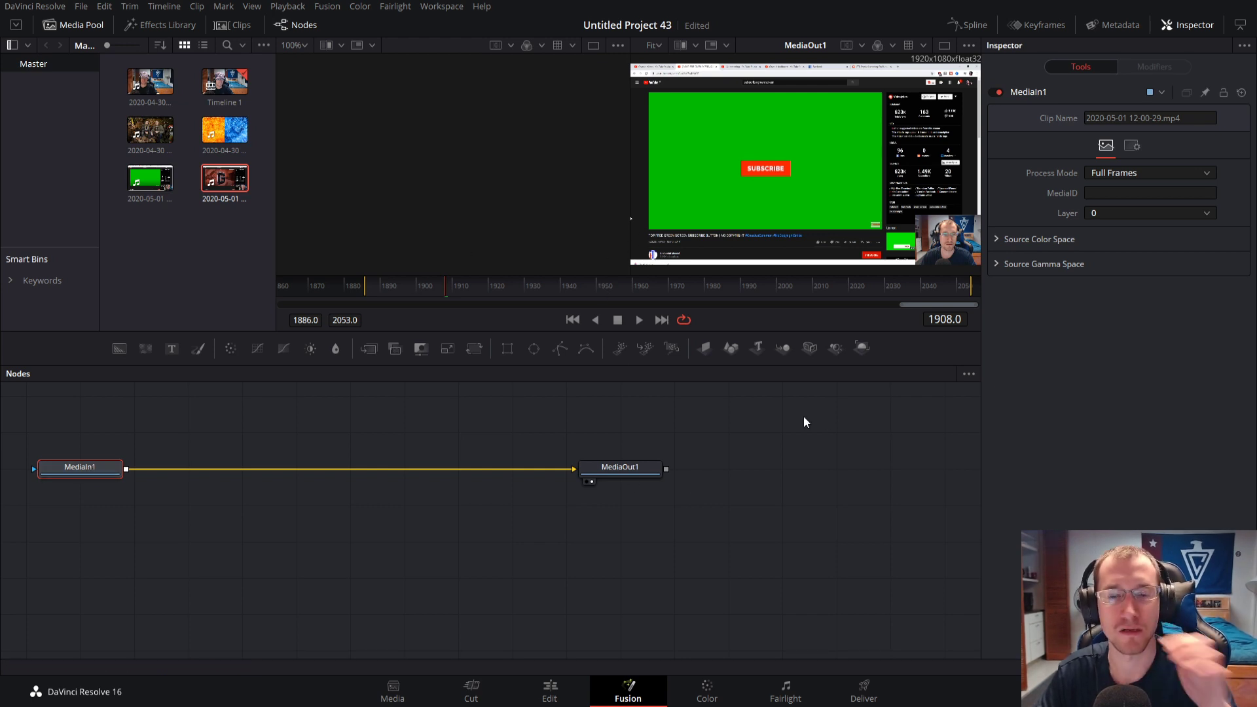
key(Return)
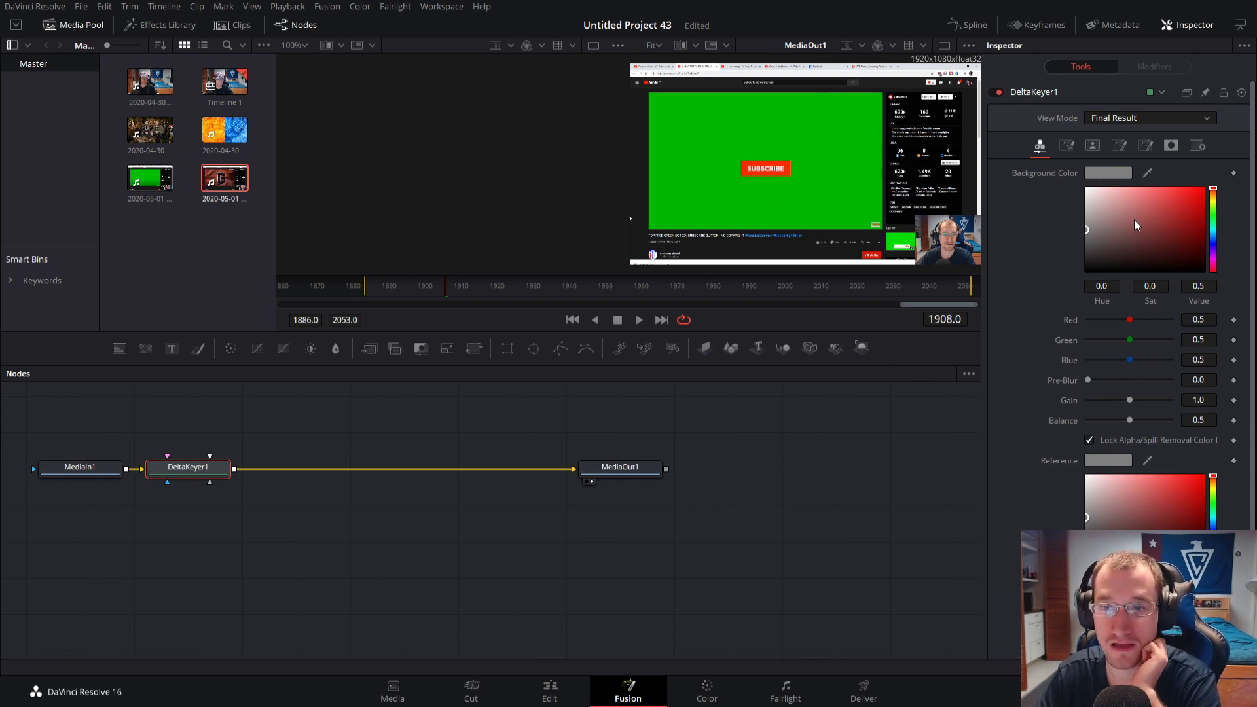
drag(1215, 191, 1216, 212)
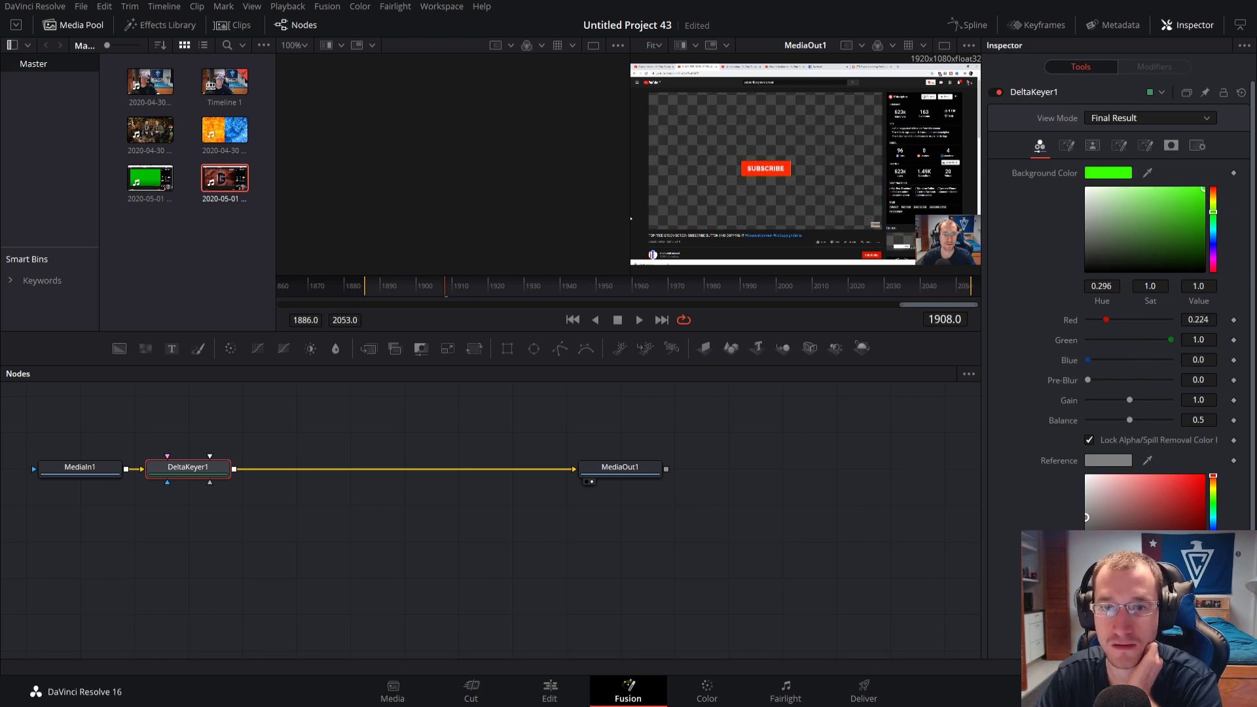
mouse_move(1214, 211)
mouse_down()
mouse_move(1229, 186)
mouse_move(1216, 213)
mouse_move(1194, 172)
mouse_move(1149, 161)
mouse_move(1158, 180)
mouse_move(1146, 175)
mouse_up()
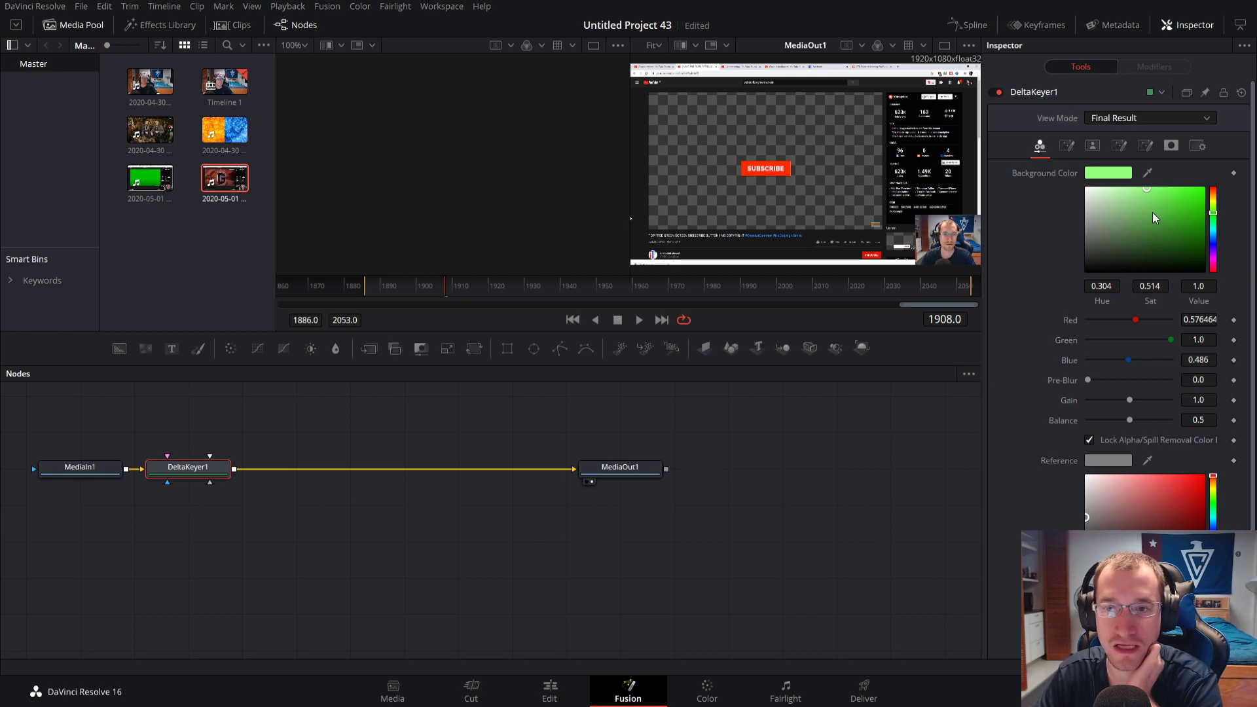
key(ctrl+z)
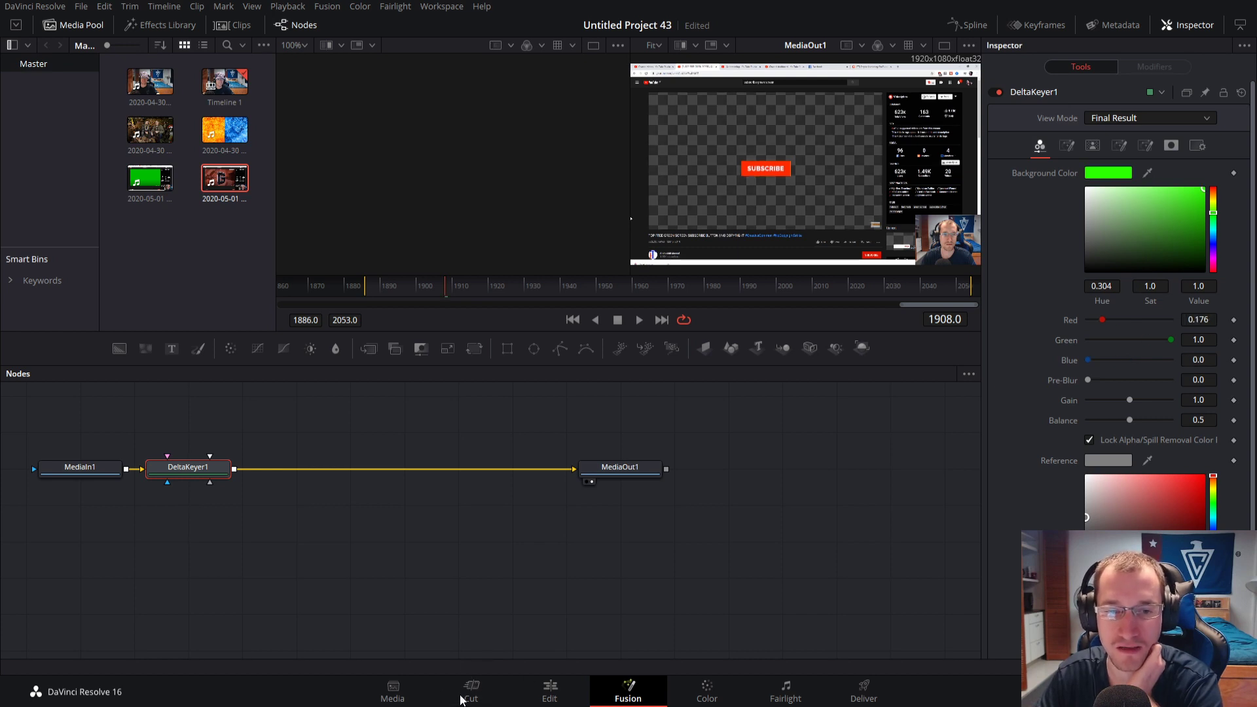
Check the key over the edited footage and move the subscribe clip to about X 337.02, Y -51.64
click(550, 689)
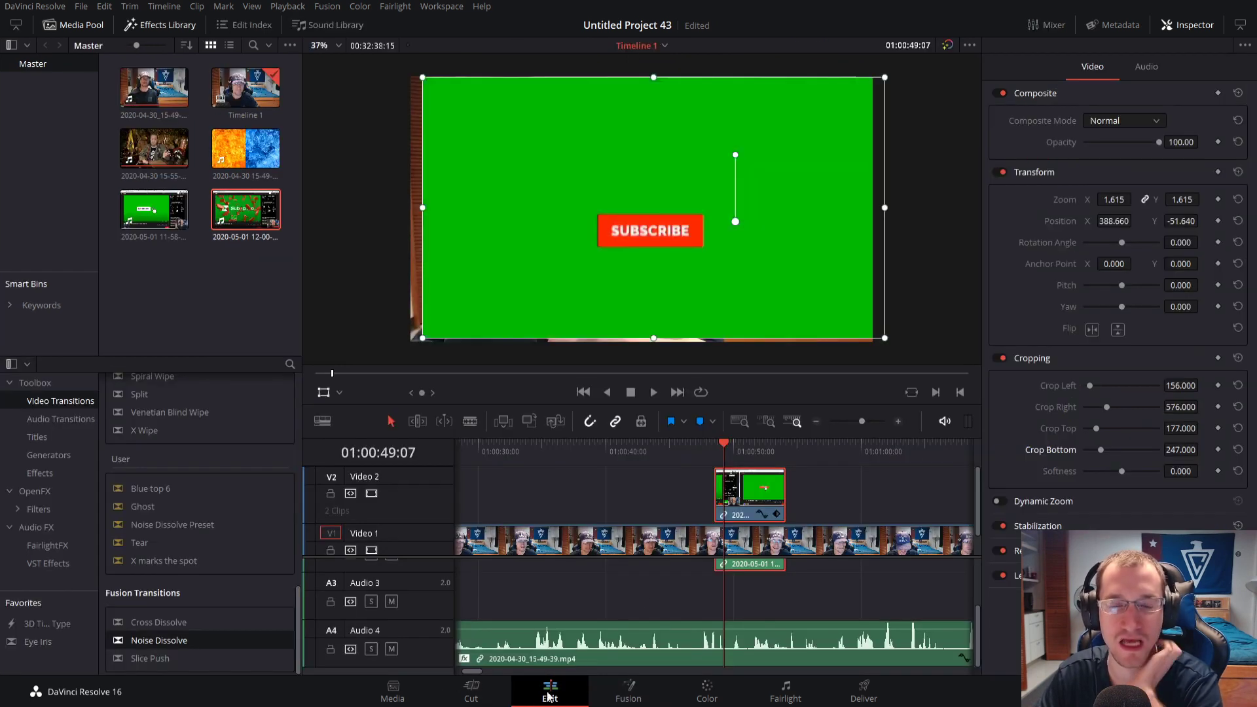
drag(685, 262, 868, 250)
drag(767, 270, 672, 261)
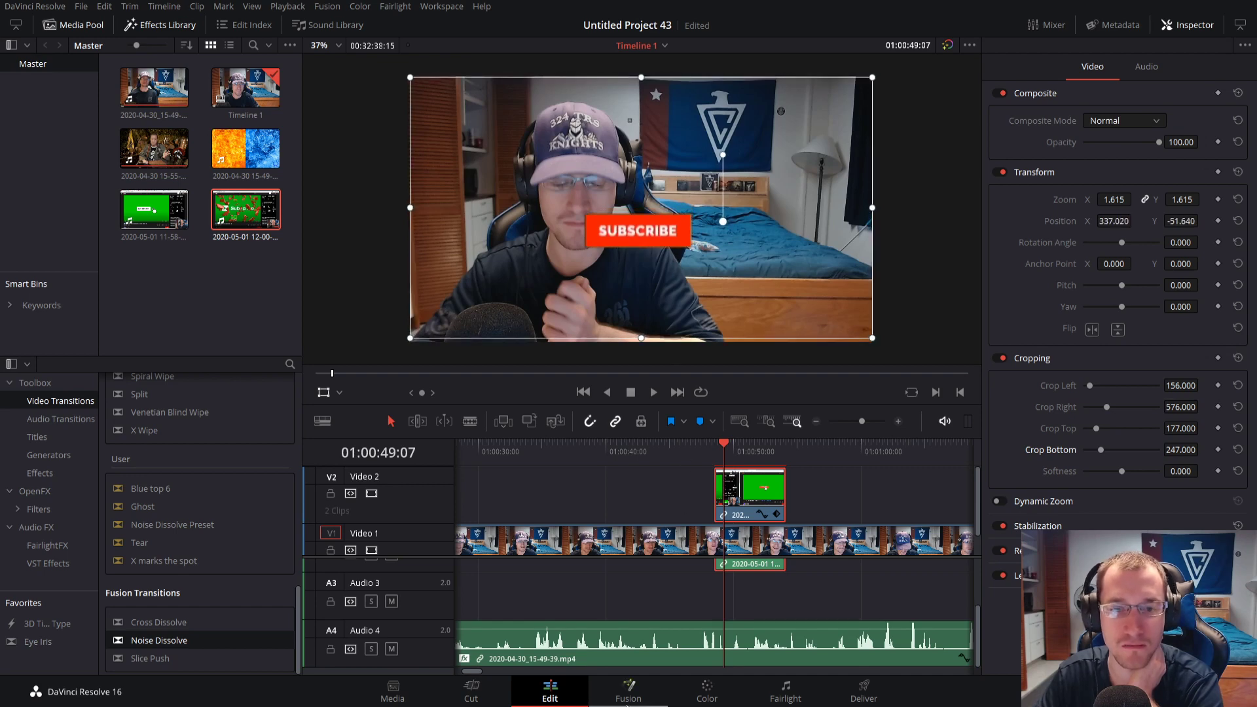
Change the Delta Keyer's background colour to a paler green with hue 0.376, saturation 0.492 and value 1.0
click(630, 694)
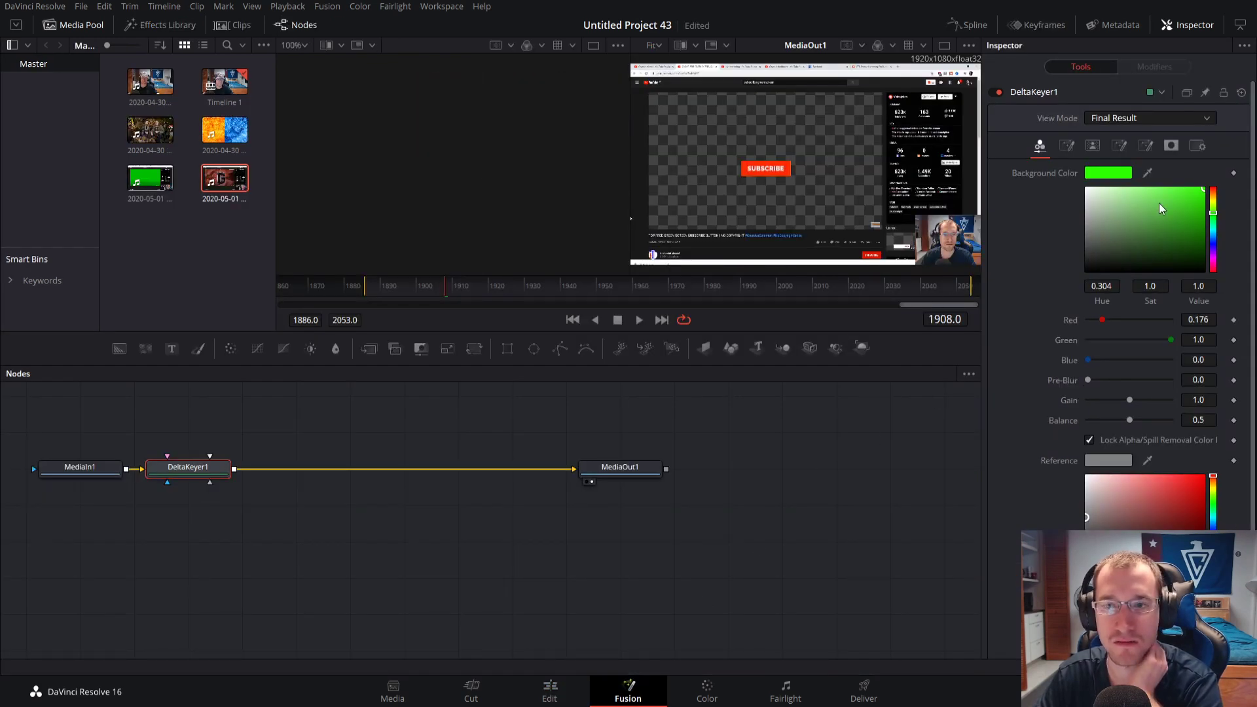
mouse_move(1184, 197)
mouse_down()
mouse_move(1155, 188)
mouse_move(1212, 219)
mouse_move(1144, 187)
mouse_up()
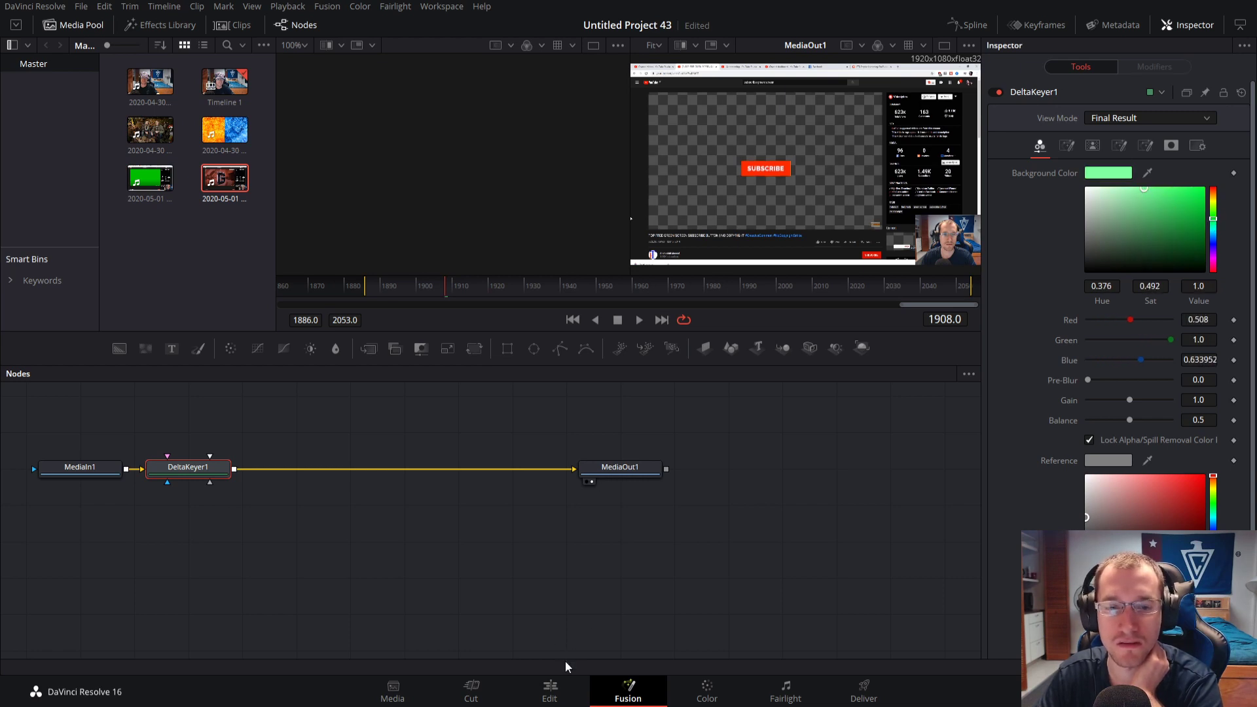
click(550, 690)
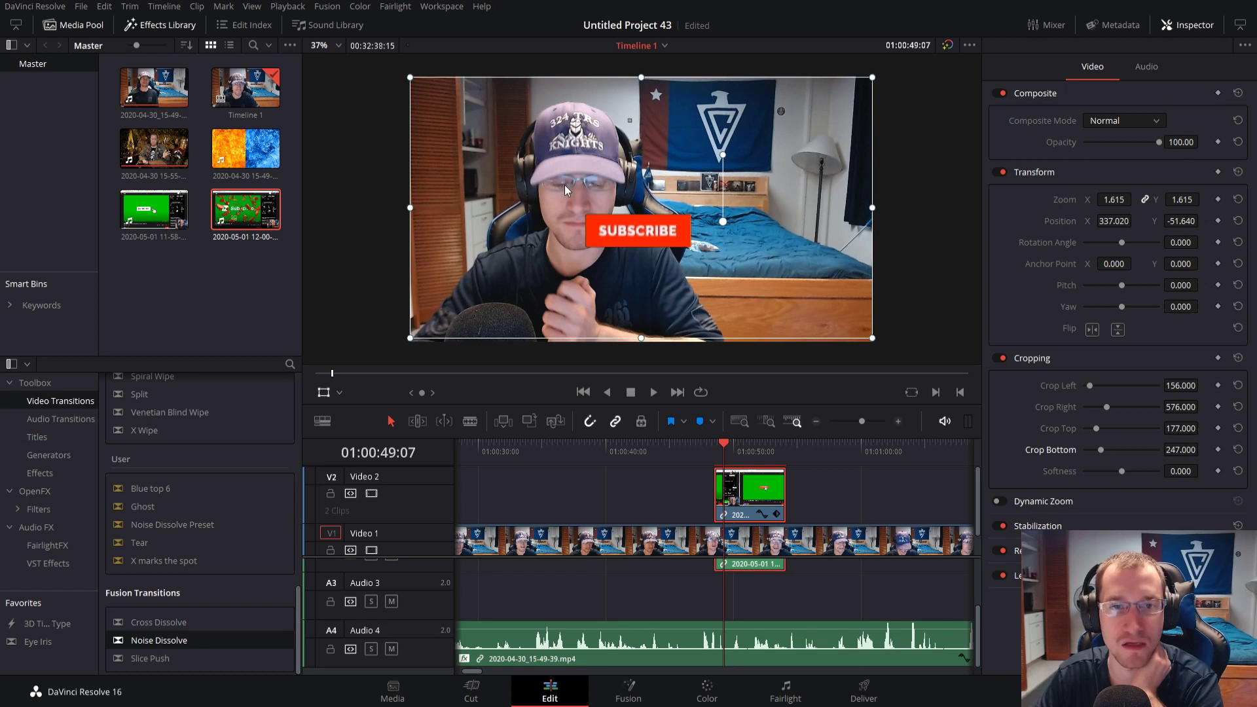
Move the keyed subscribe clip to about X 717.53, Y -59.79, hide its transform outline and play the animation through twice
drag(566, 186, 654, 187)
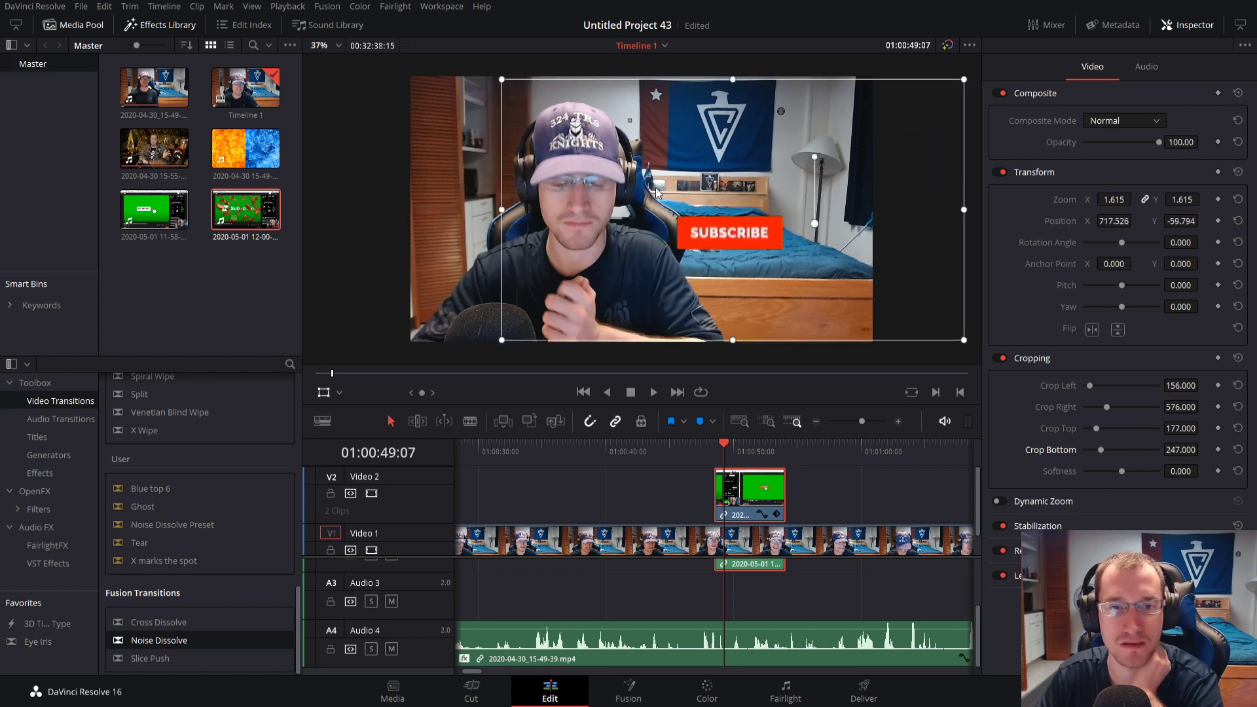
click(321, 394)
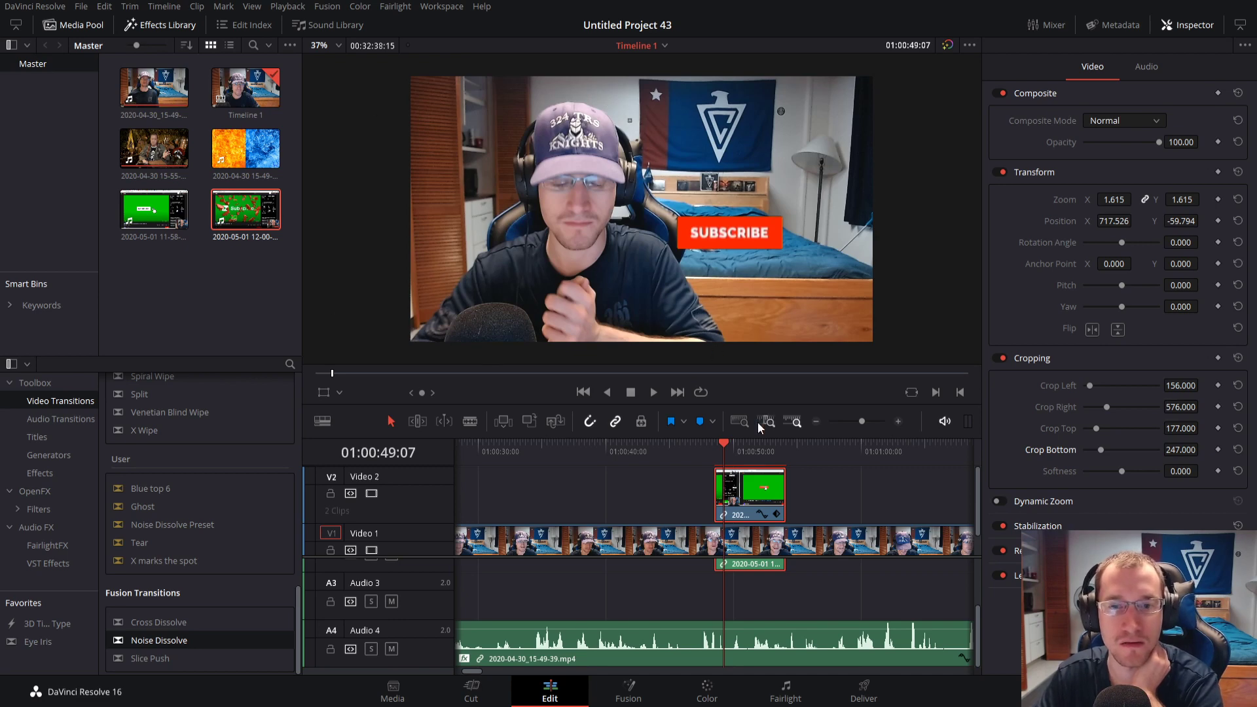
click(715, 457)
key(space)
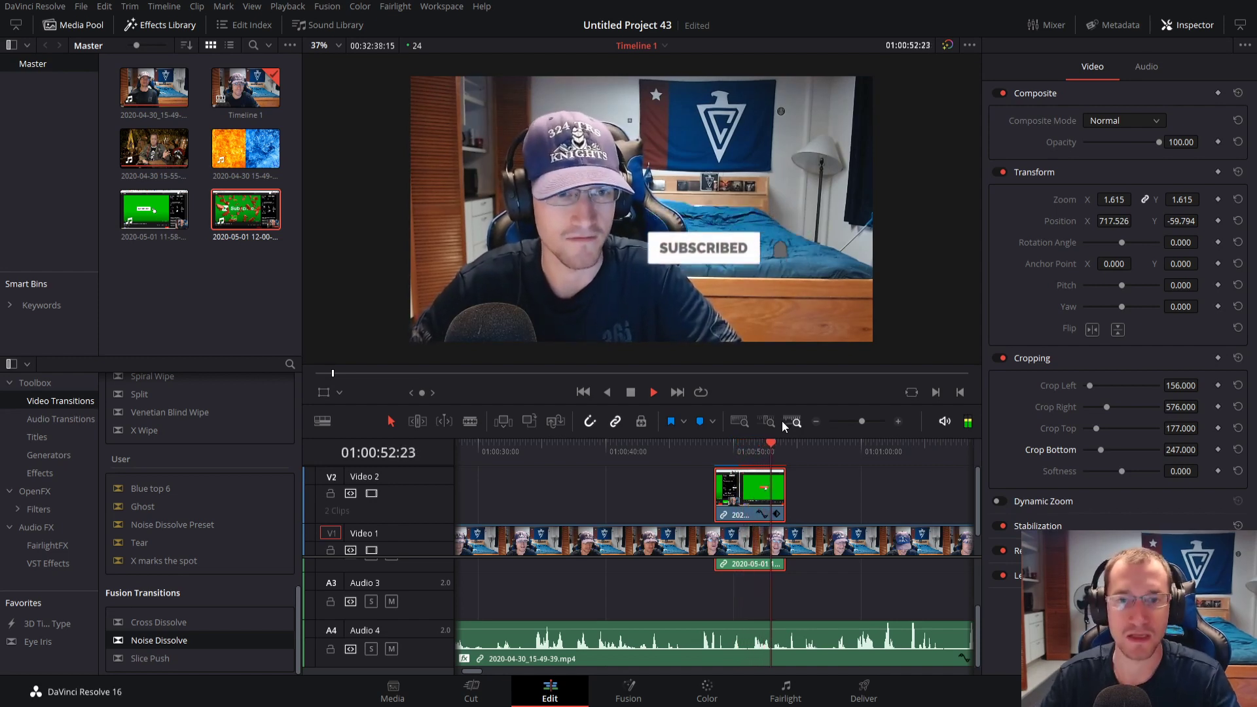
key(space)
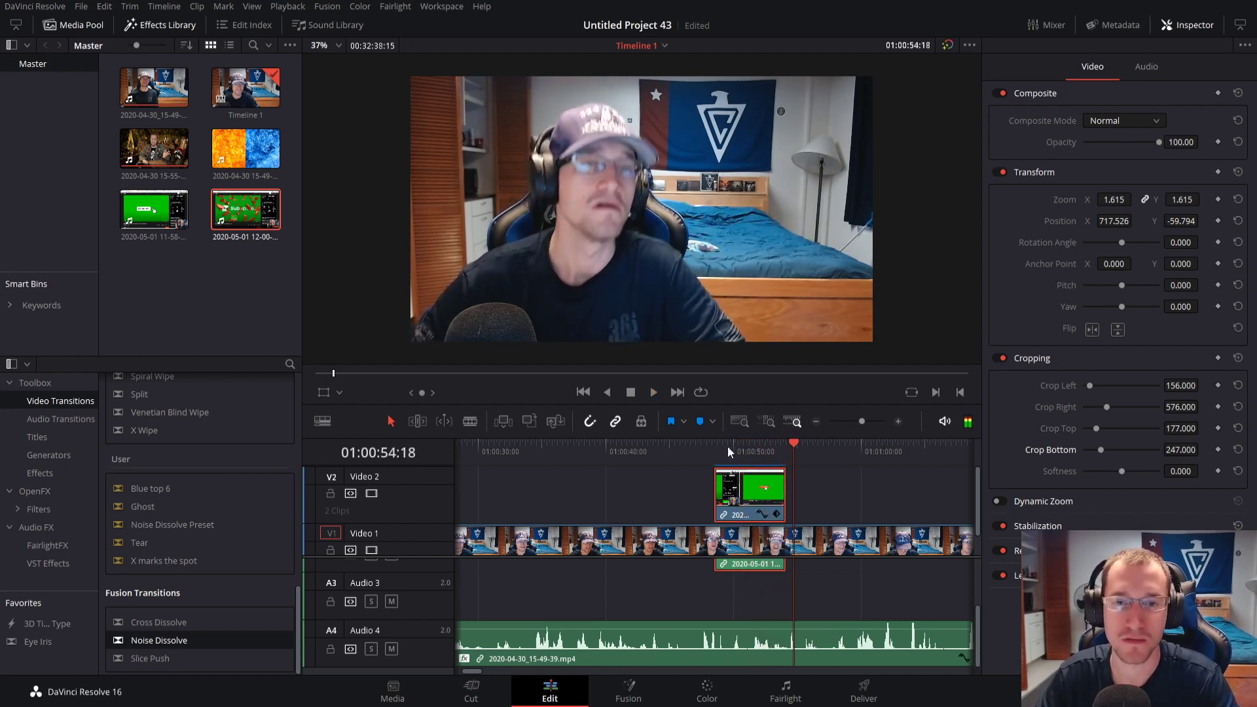
click(715, 451)
key(space)
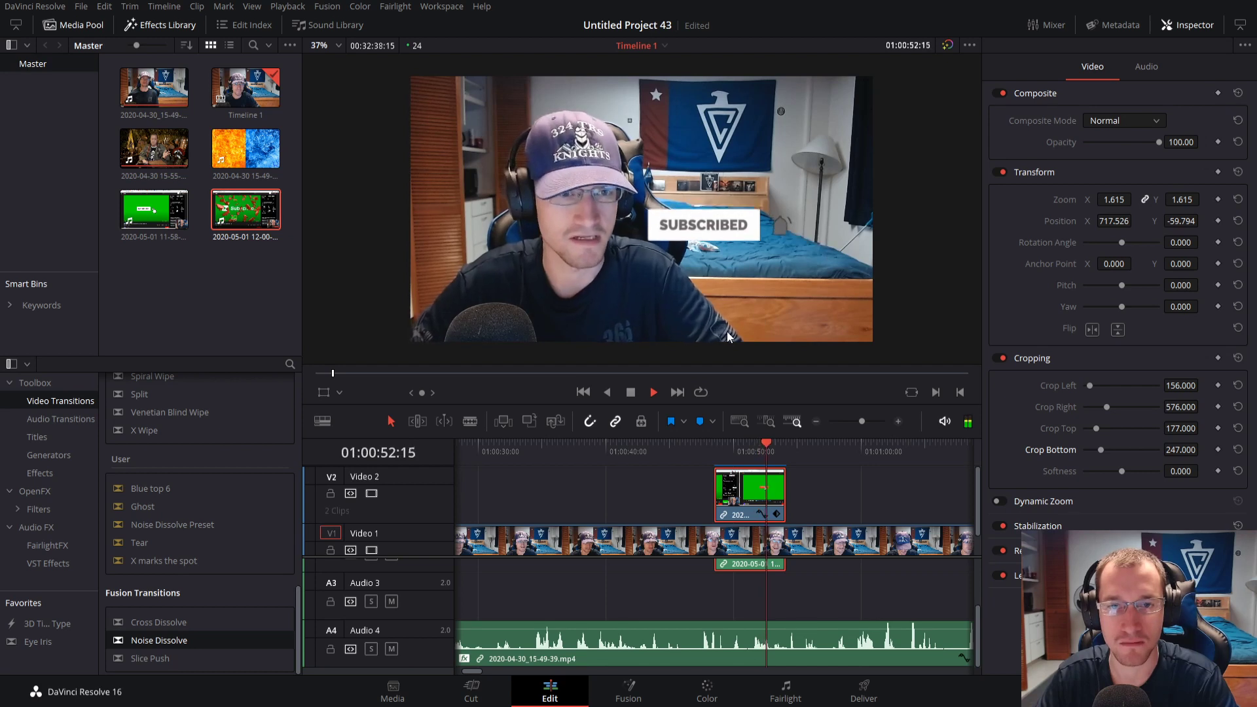
key(space)
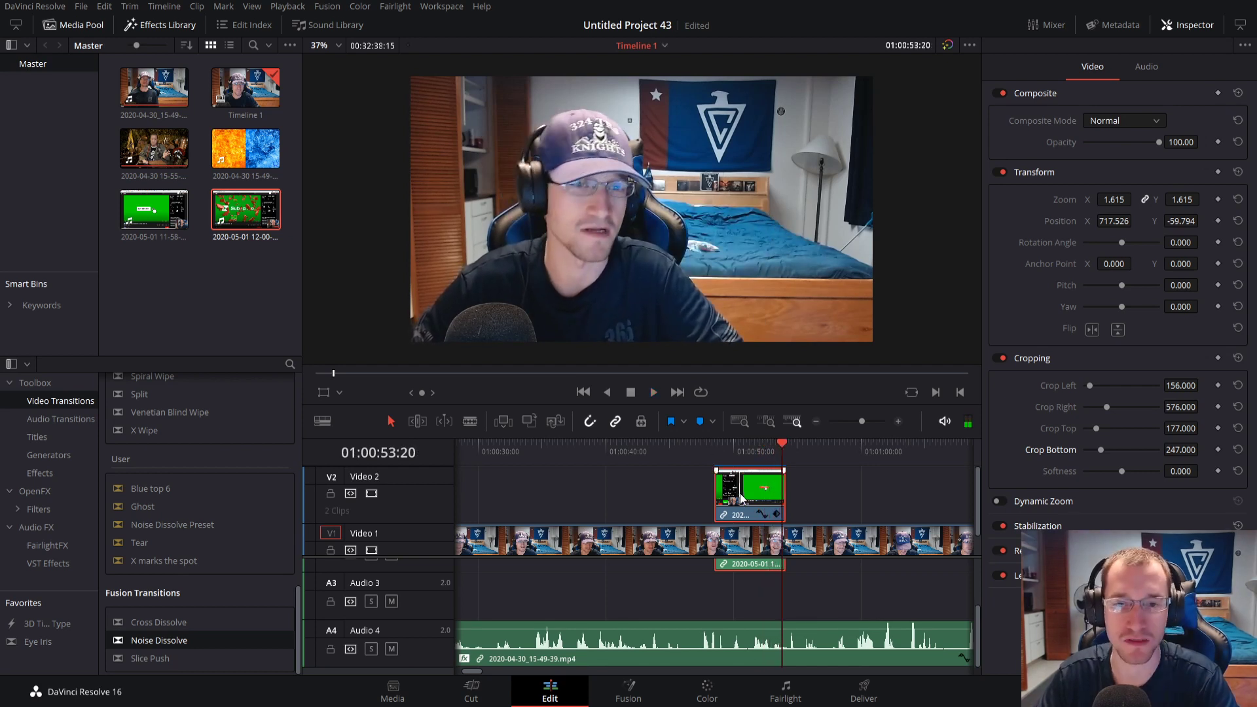
Show the transform outline, scale the subscribe clip to about 2.042, move it to about X 521.84, Y -48.92 and play it back
click(326, 394)
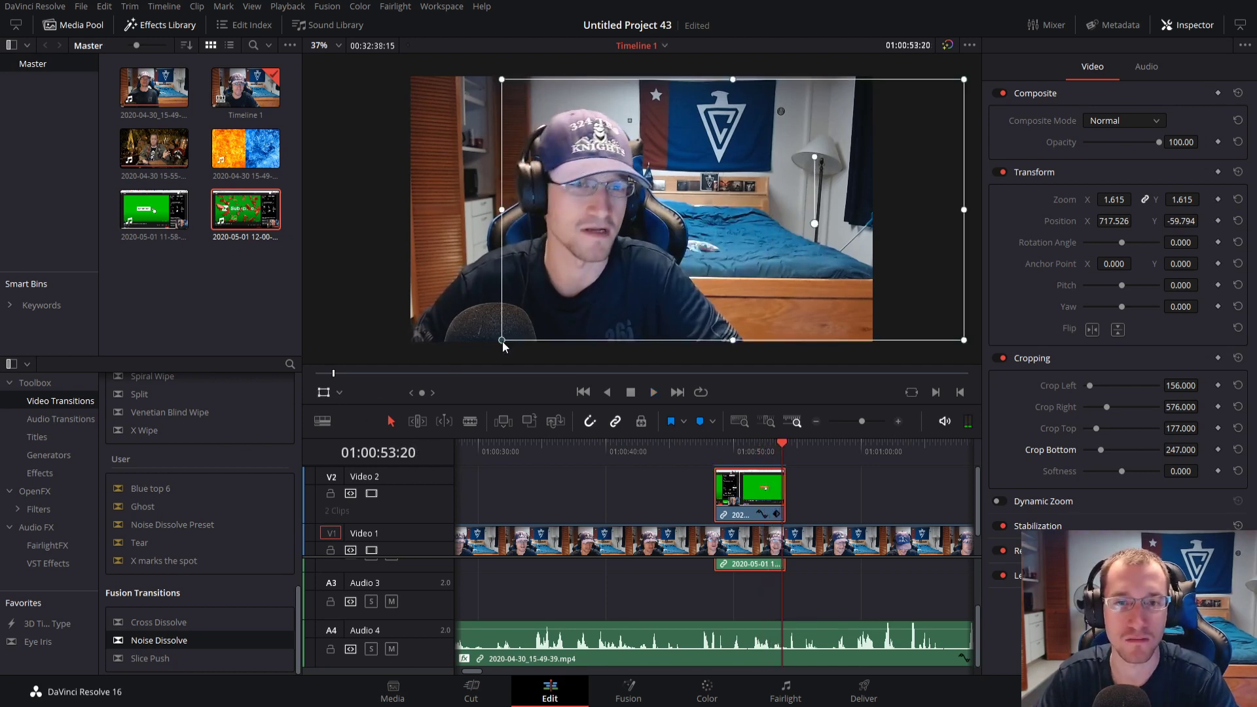
drag(503, 341, 441, 375)
drag(809, 316, 764, 313)
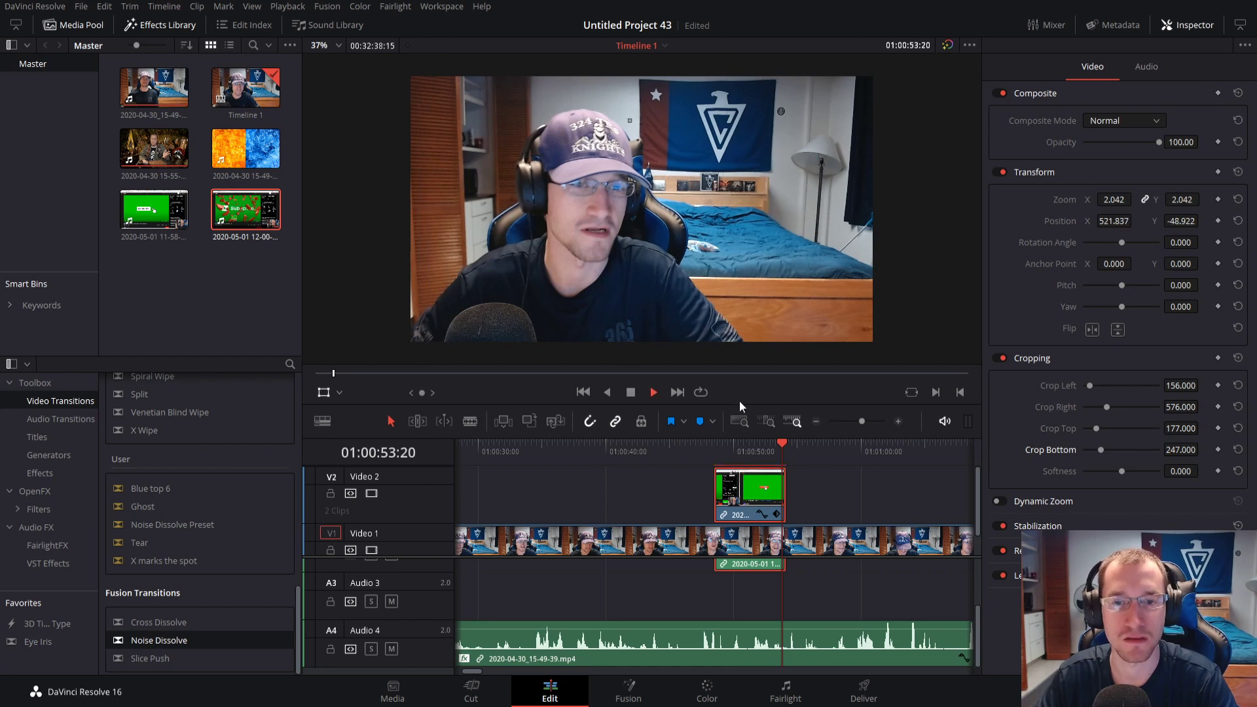
click(733, 452)
key(space)
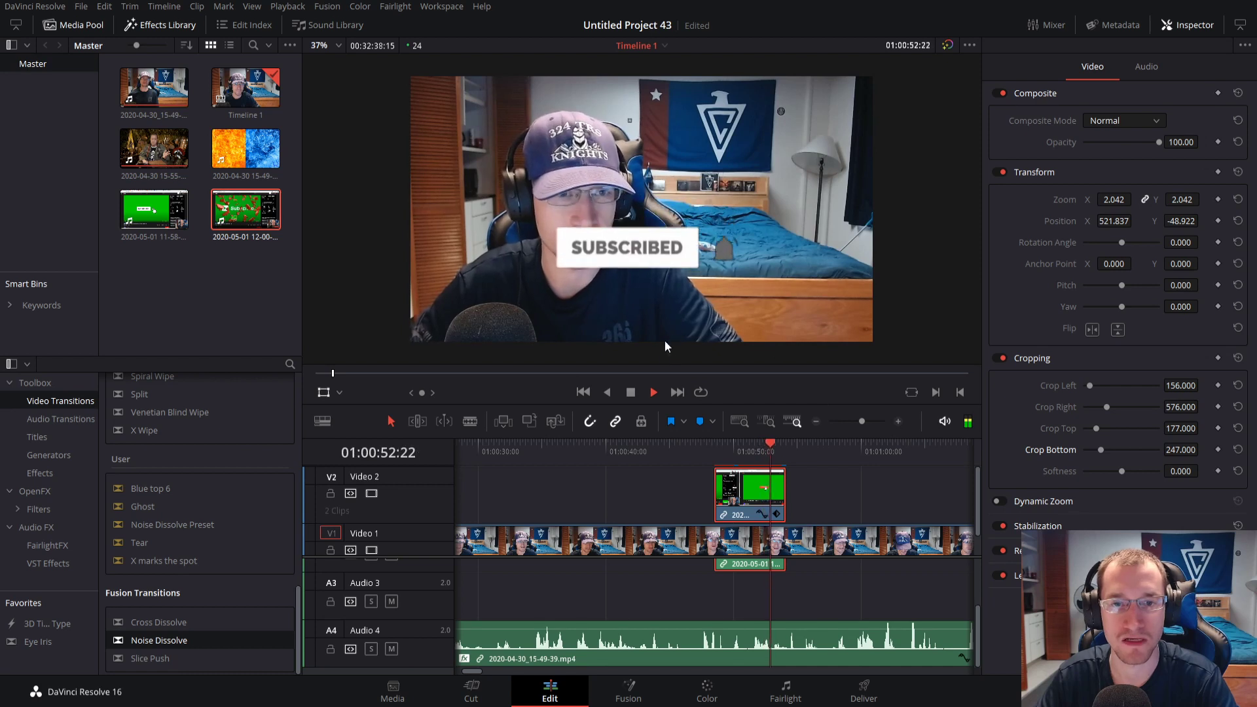
click(776, 509)
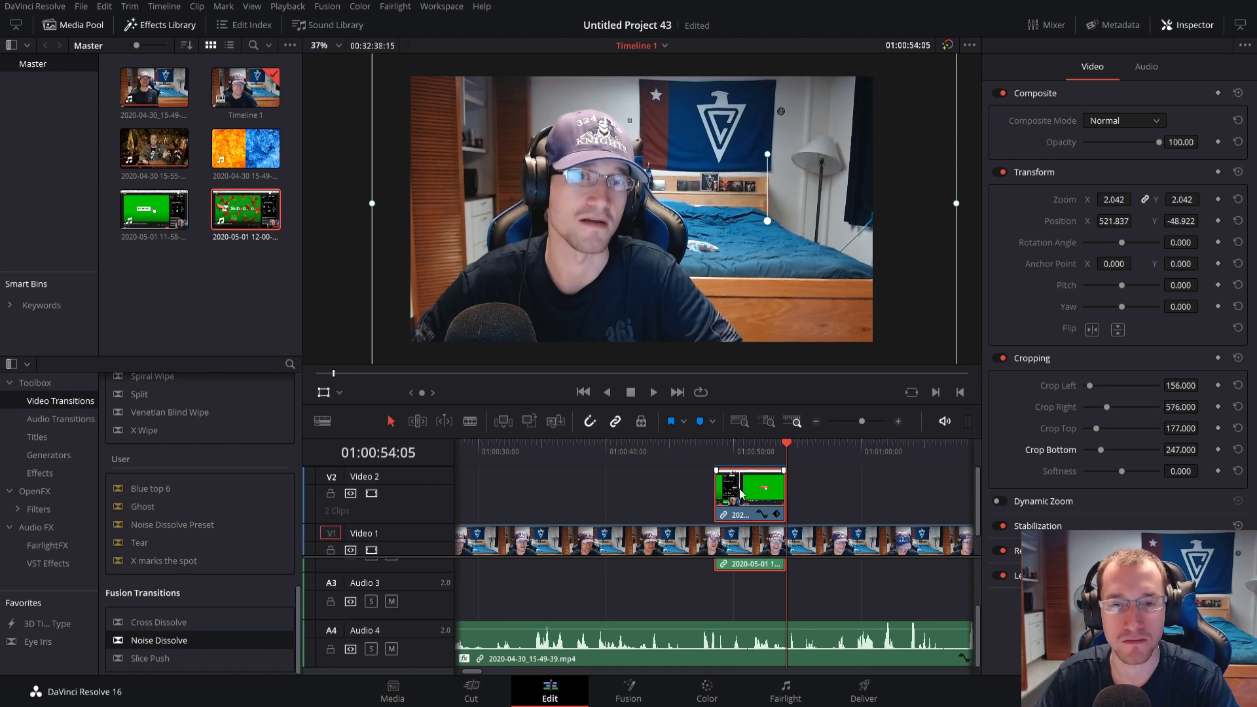
click(726, 444)
key(space)
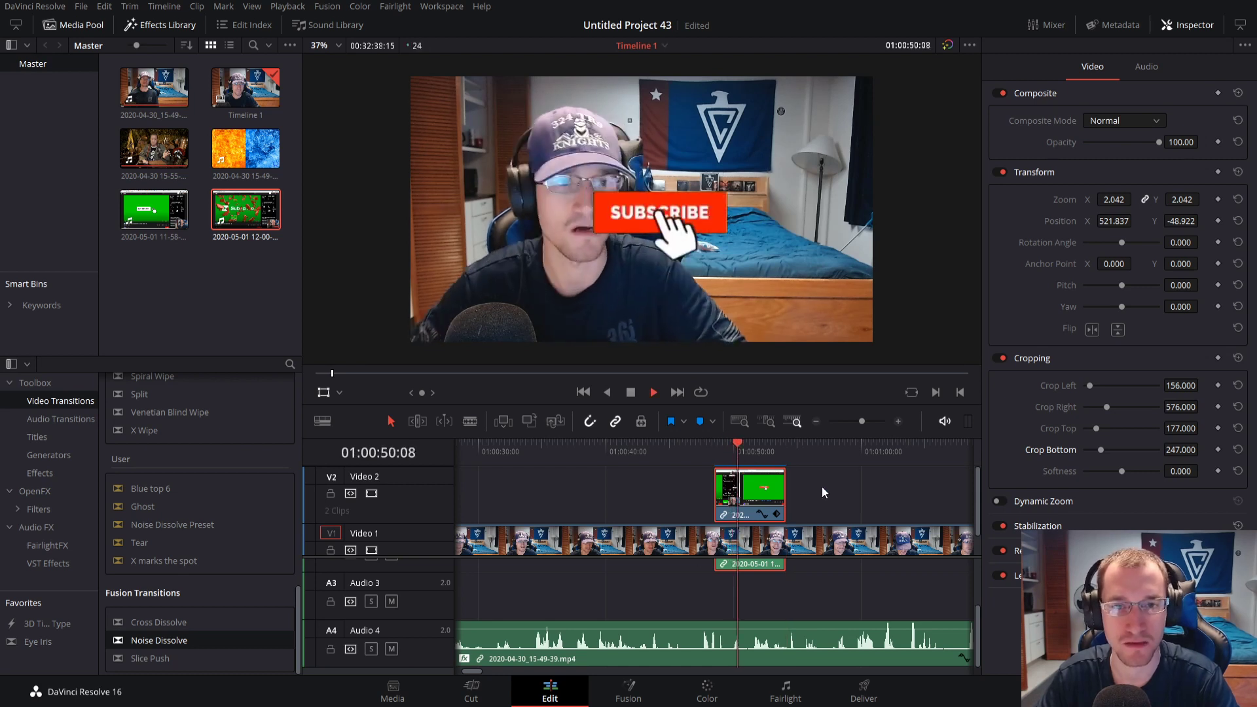
Move the enlarged subscribe clip beside the speaker's face, to about X 913.22, Y -43.49, and play it to 01:00:51:12
click(754, 496)
drag(711, 294, 806, 292)
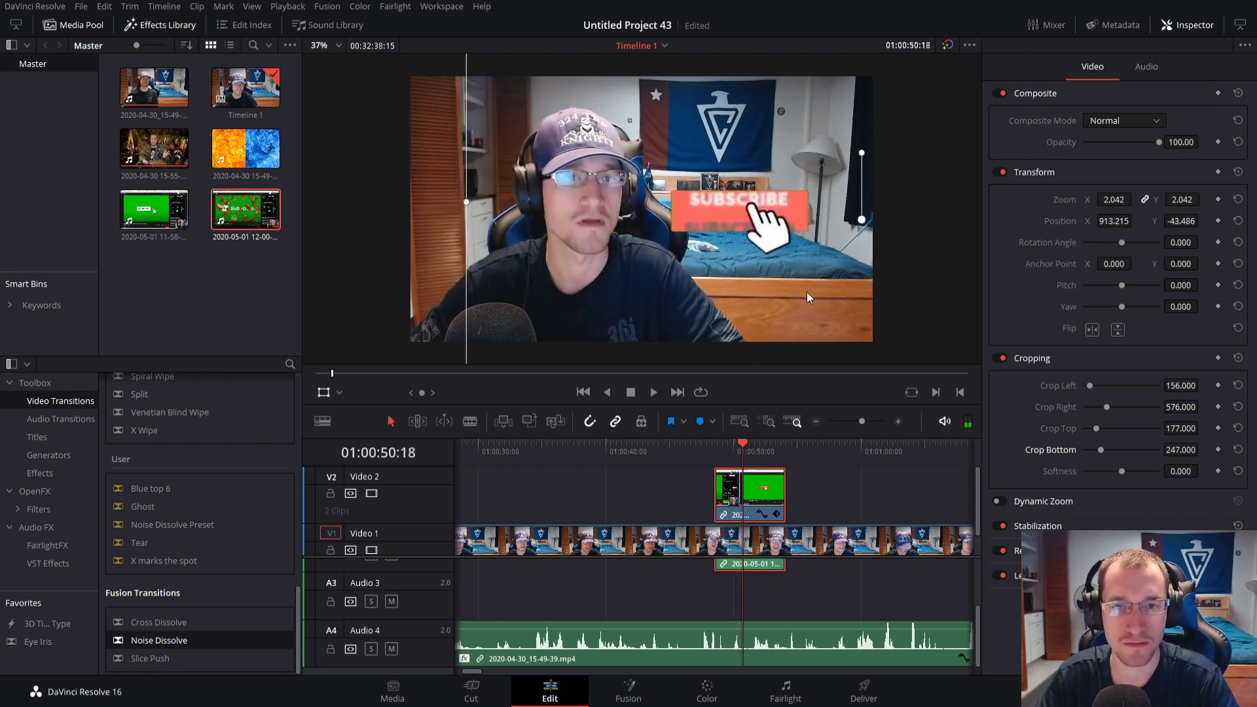
key(space)
key(space)
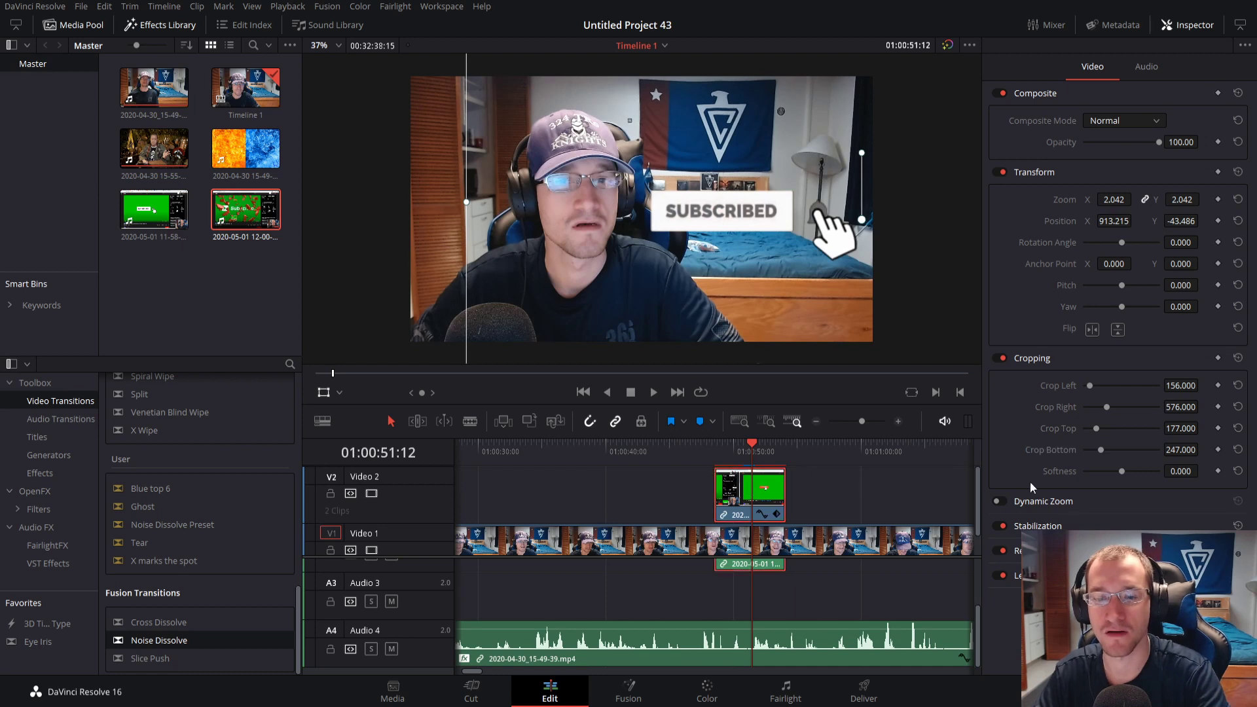
Delete the keyed subscribe clip from Video 2 and save the project
key(Delete)
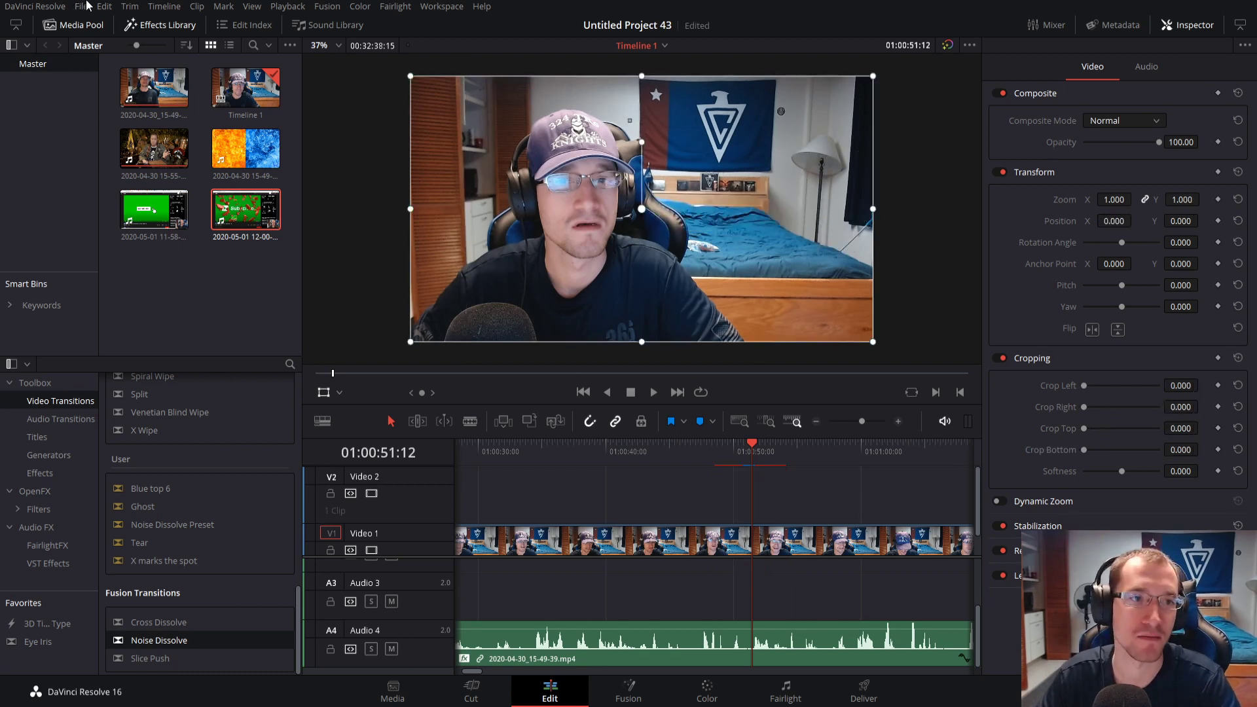
key(ctrl+s)
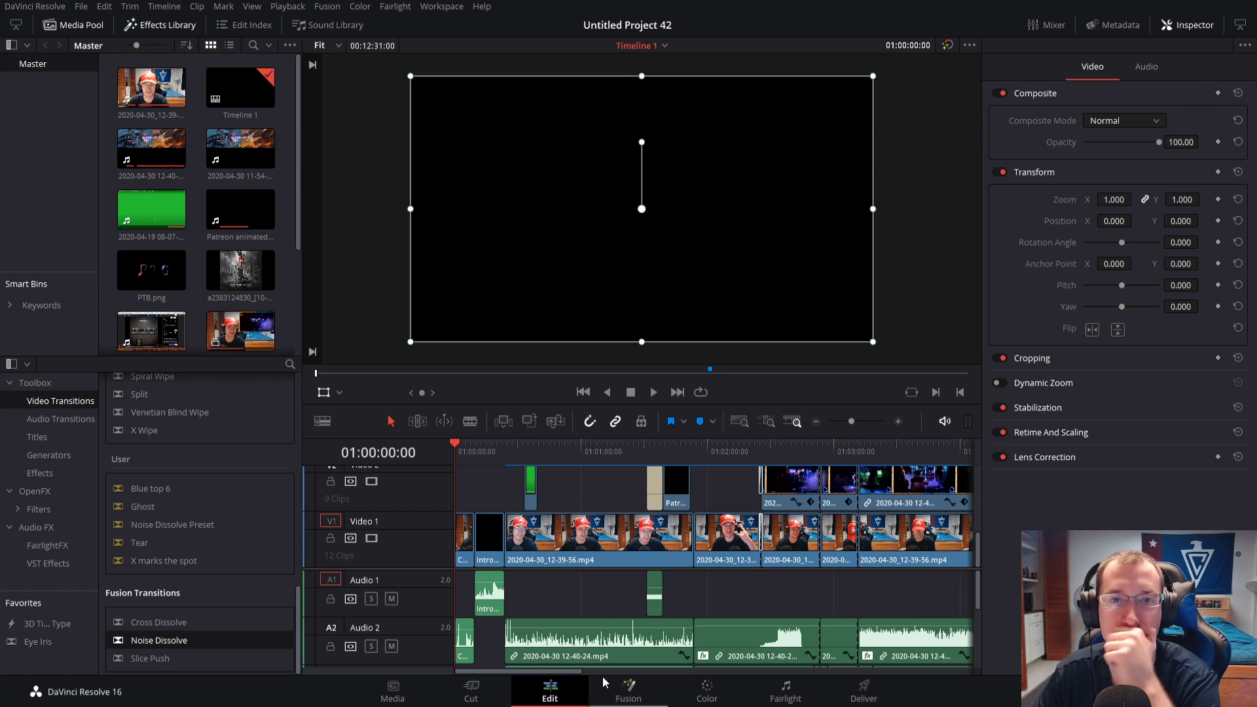
In Untitled Project 42, select the green-screen clip on Video 2 and play it from 01:00:33:03 with its audio on Audio 5 in view
click(531, 495)
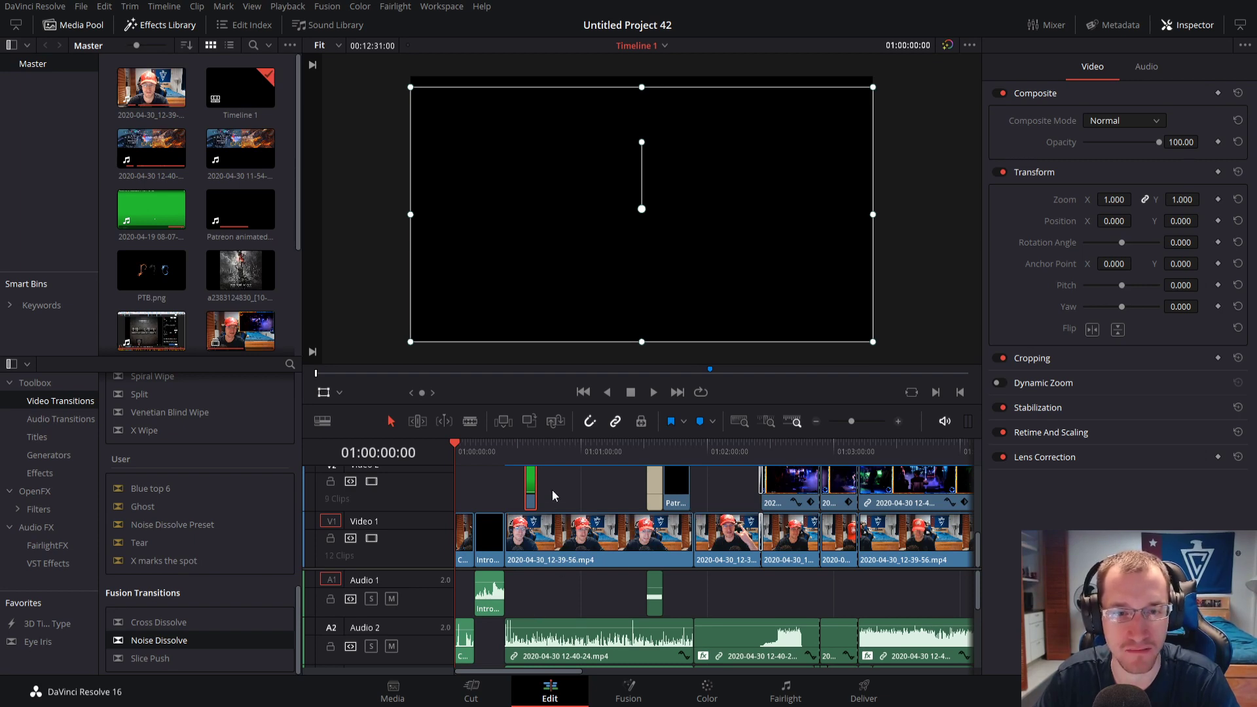
click(524, 450)
key(space)
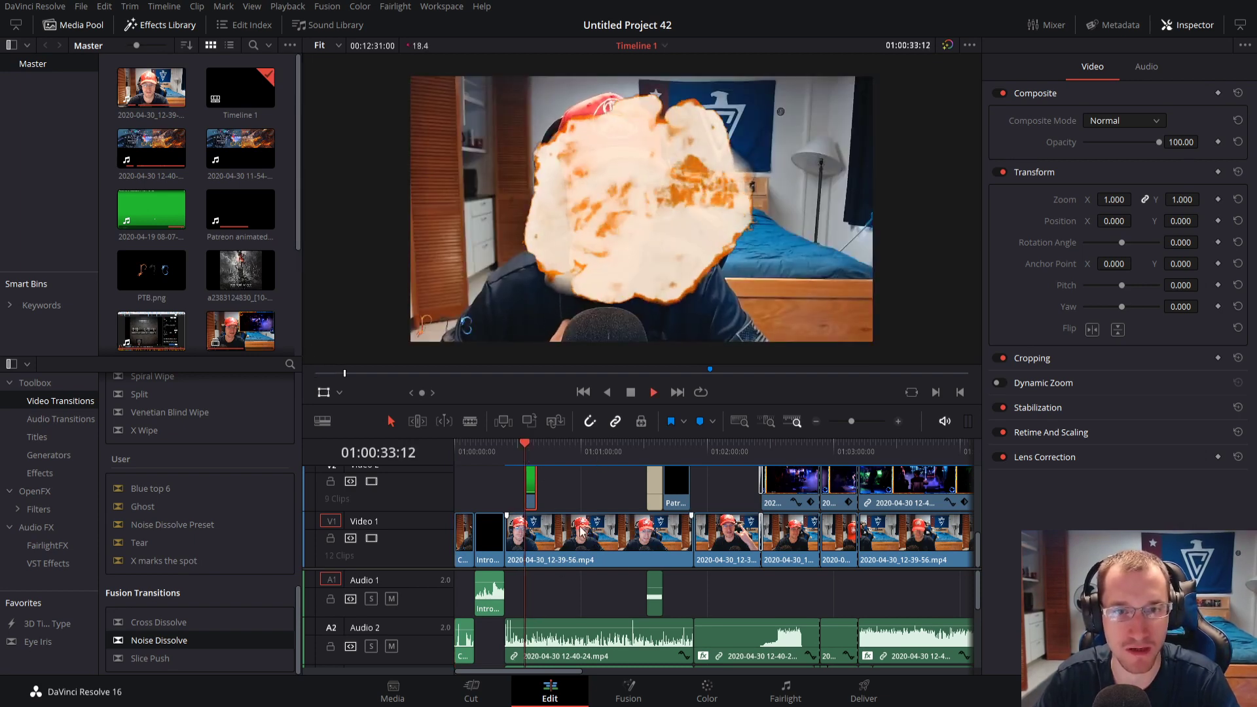
click(522, 449)
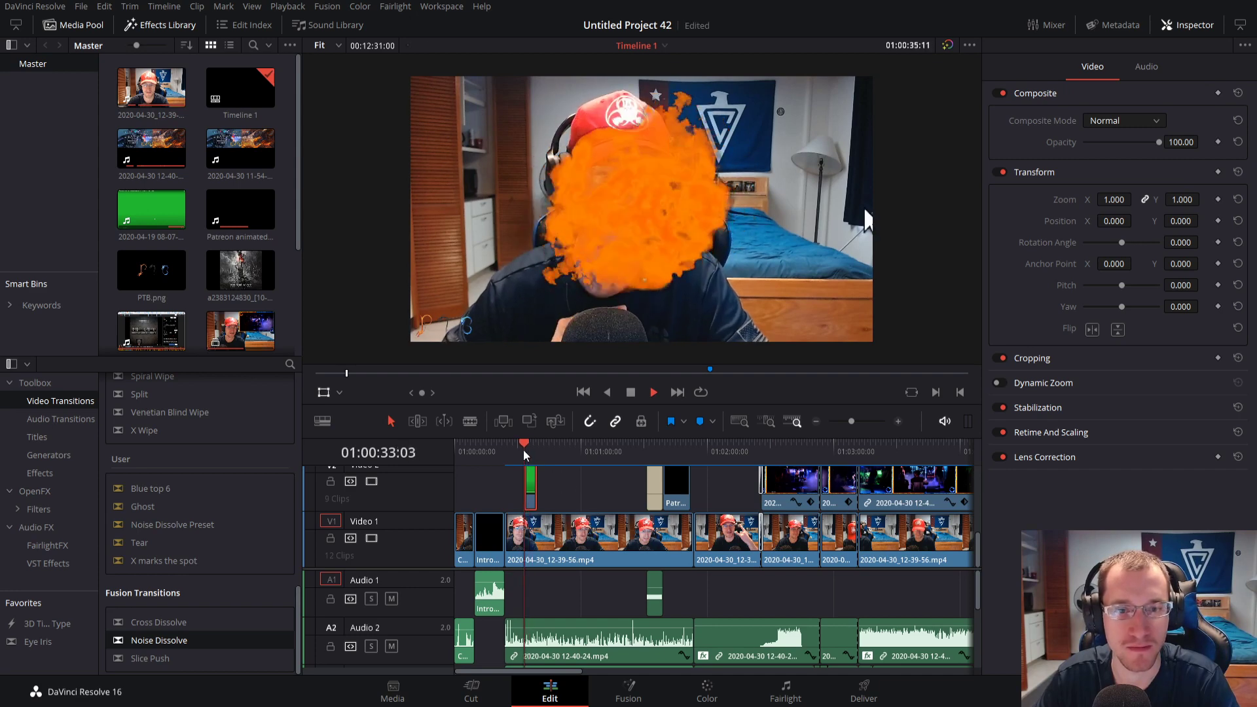
scroll(547, 590, down, 2)
scroll(535, 615, down, 2)
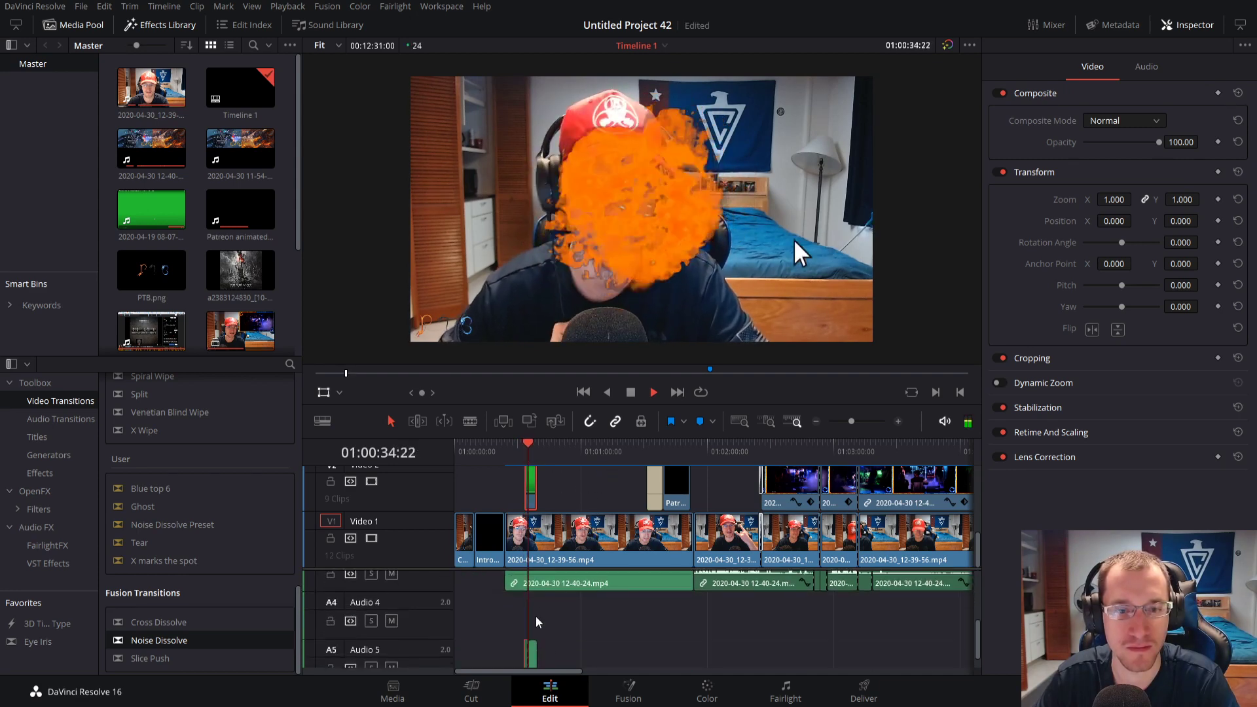
key(space)
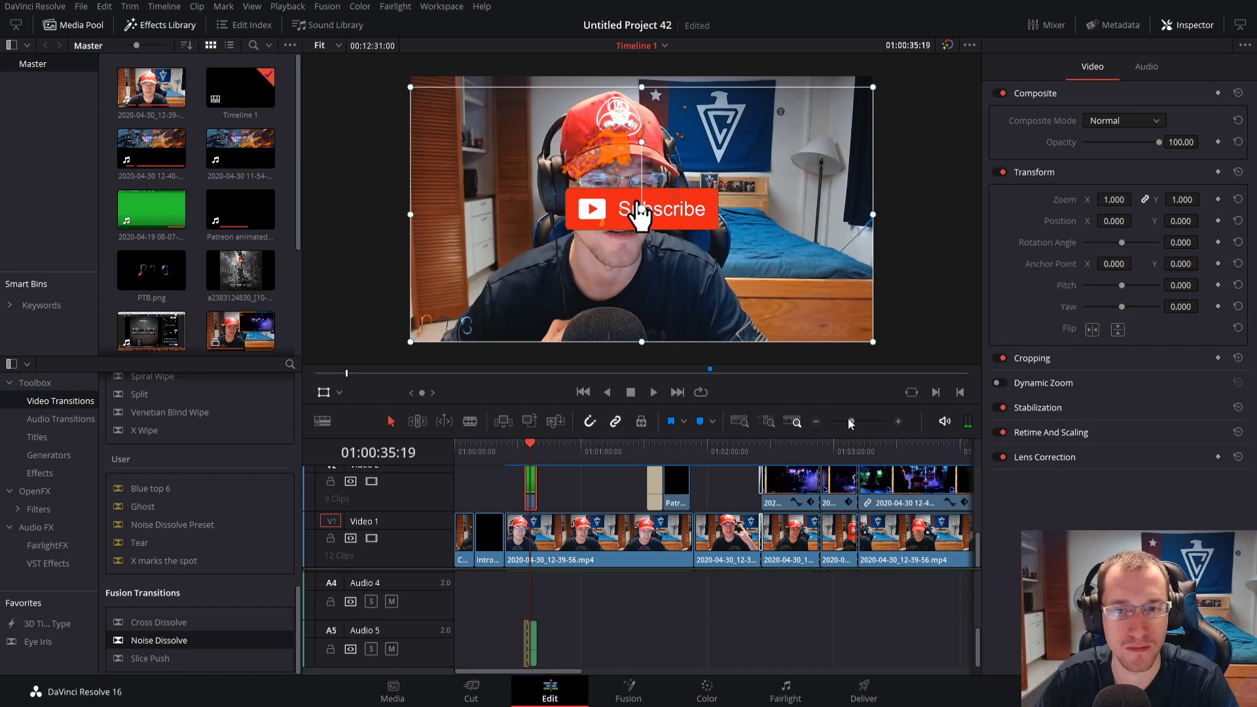
Enlarge the timeline around the green-screen clip and play the explosion and subscribe animation from 01:00:31:08, stopping at 01:00:36:15
drag(849, 423, 860, 415)
key(space)
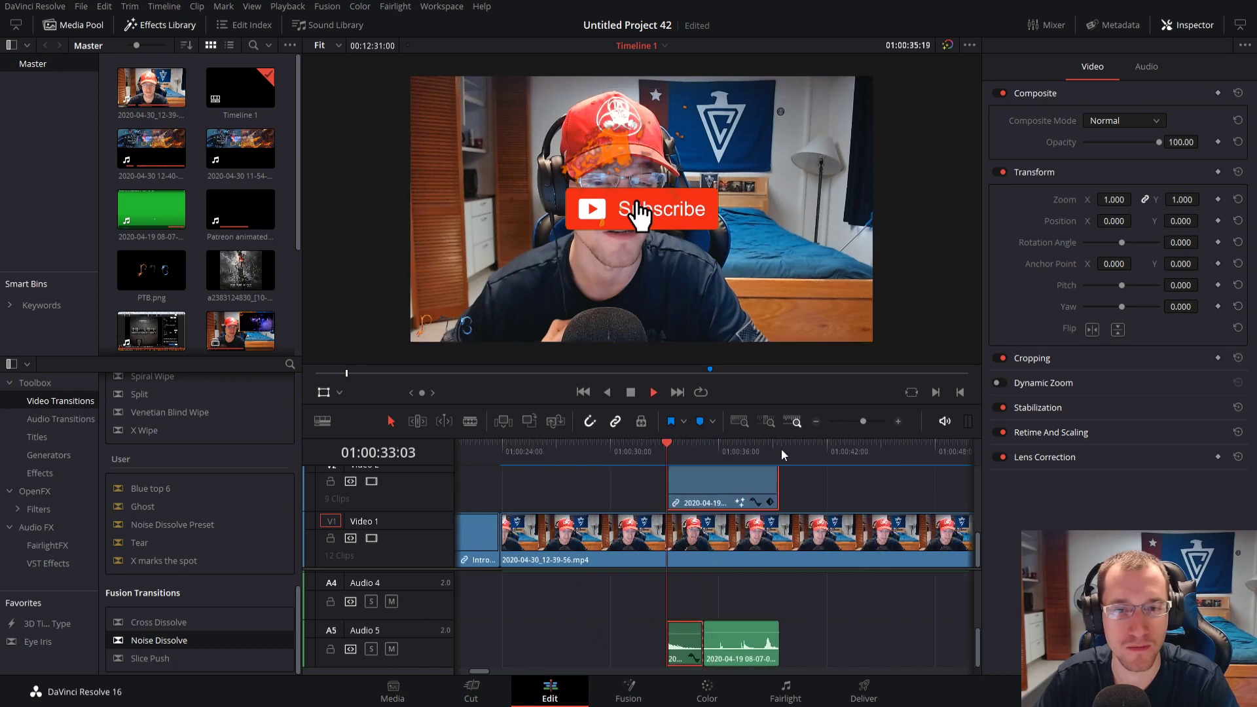
click(634, 450)
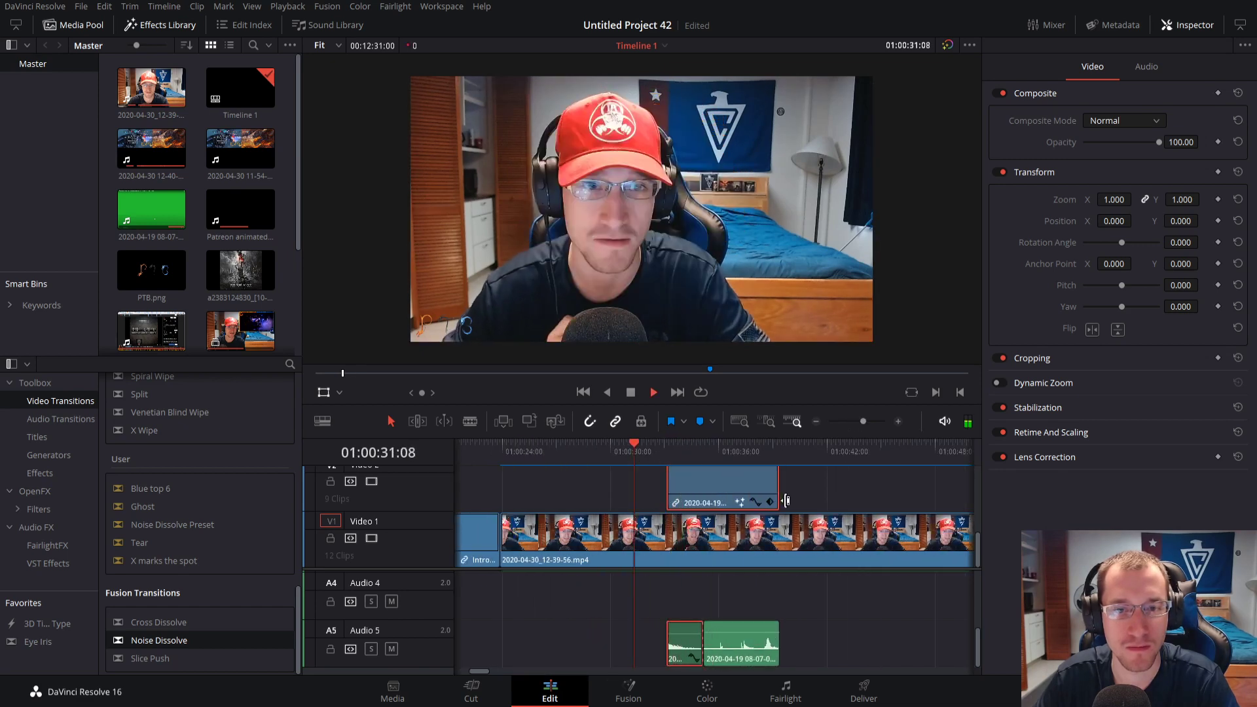
key(space)
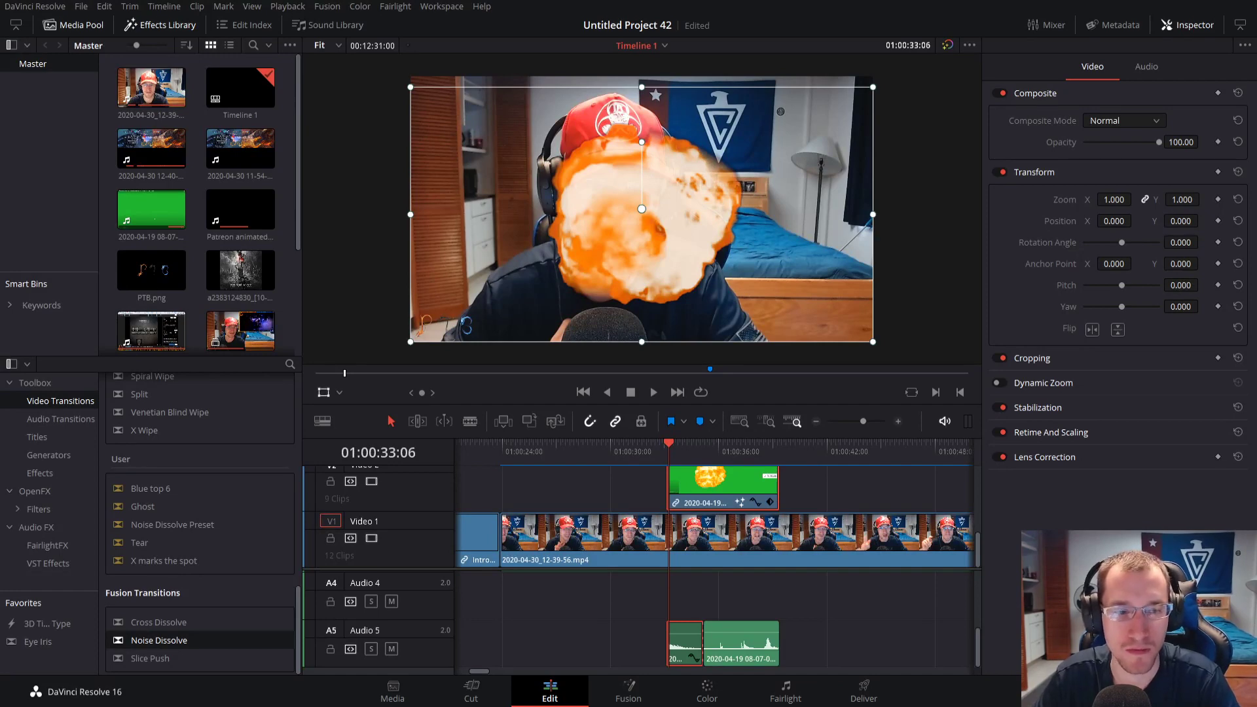
key(space)
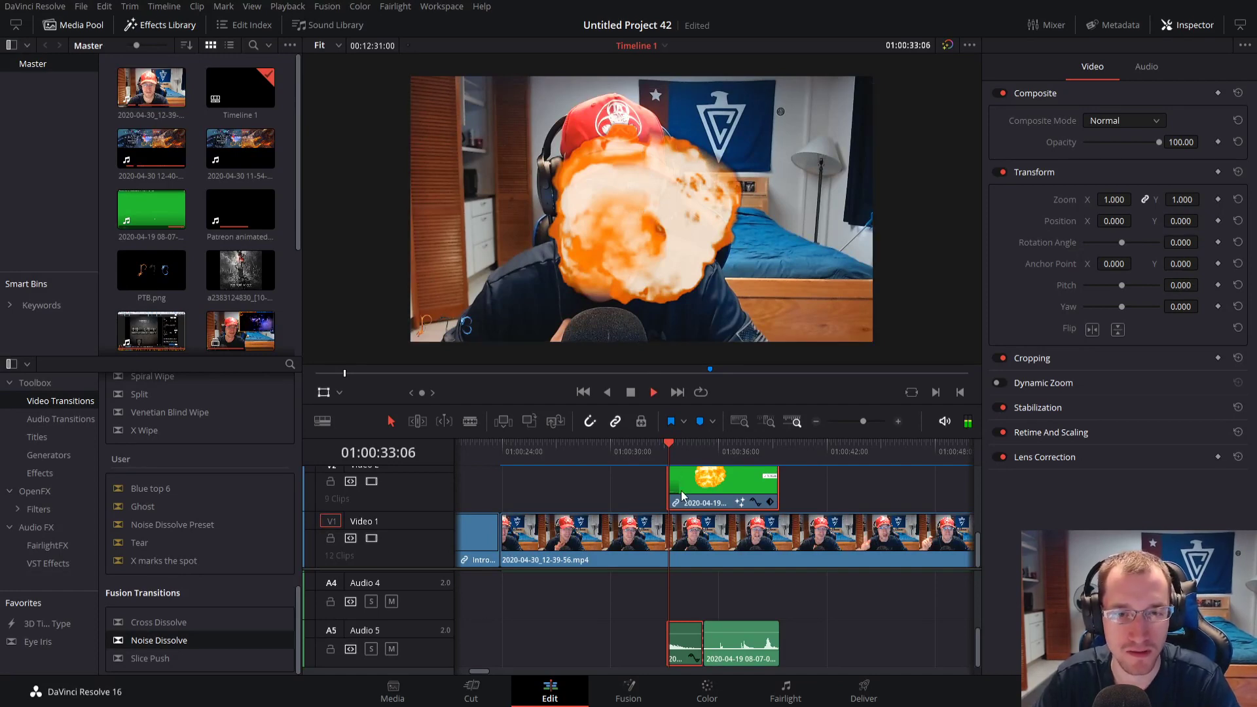
click(842, 630)
key(space)
click(723, 496)
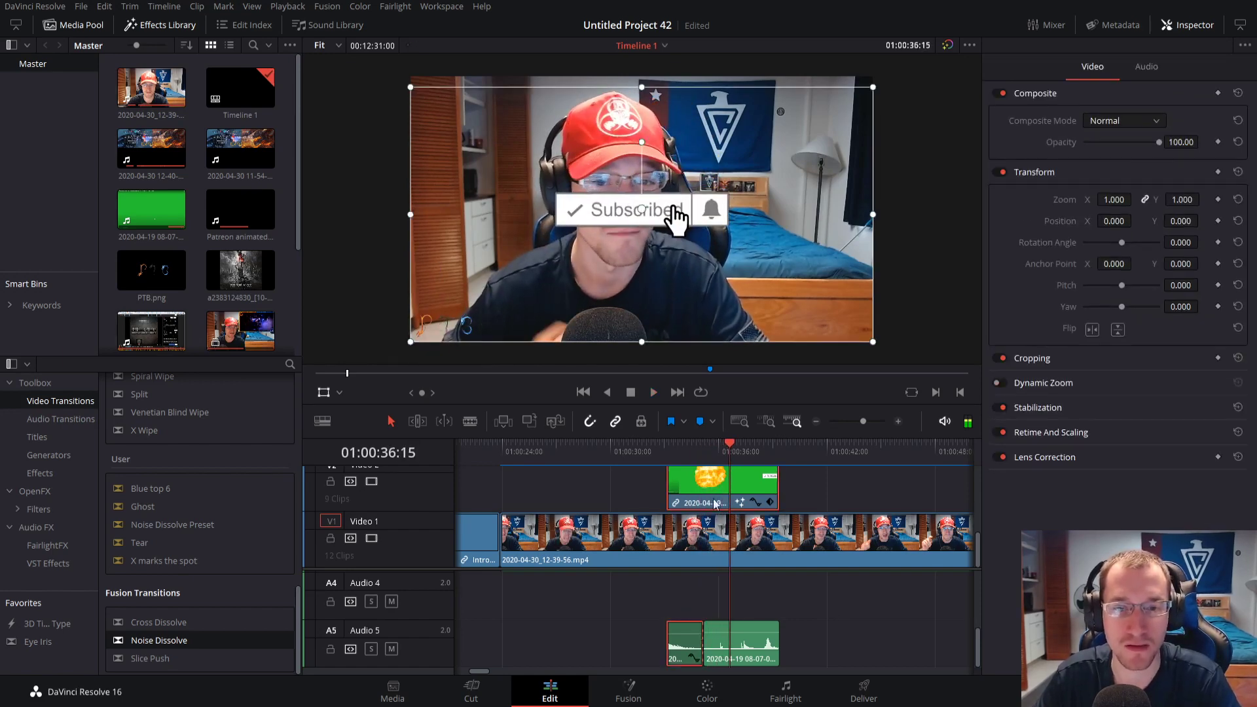
Turn off linked selection and select the green-screen clip on Video 2 together with both of its audio clips on Audio 5
click(726, 641)
click(695, 600)
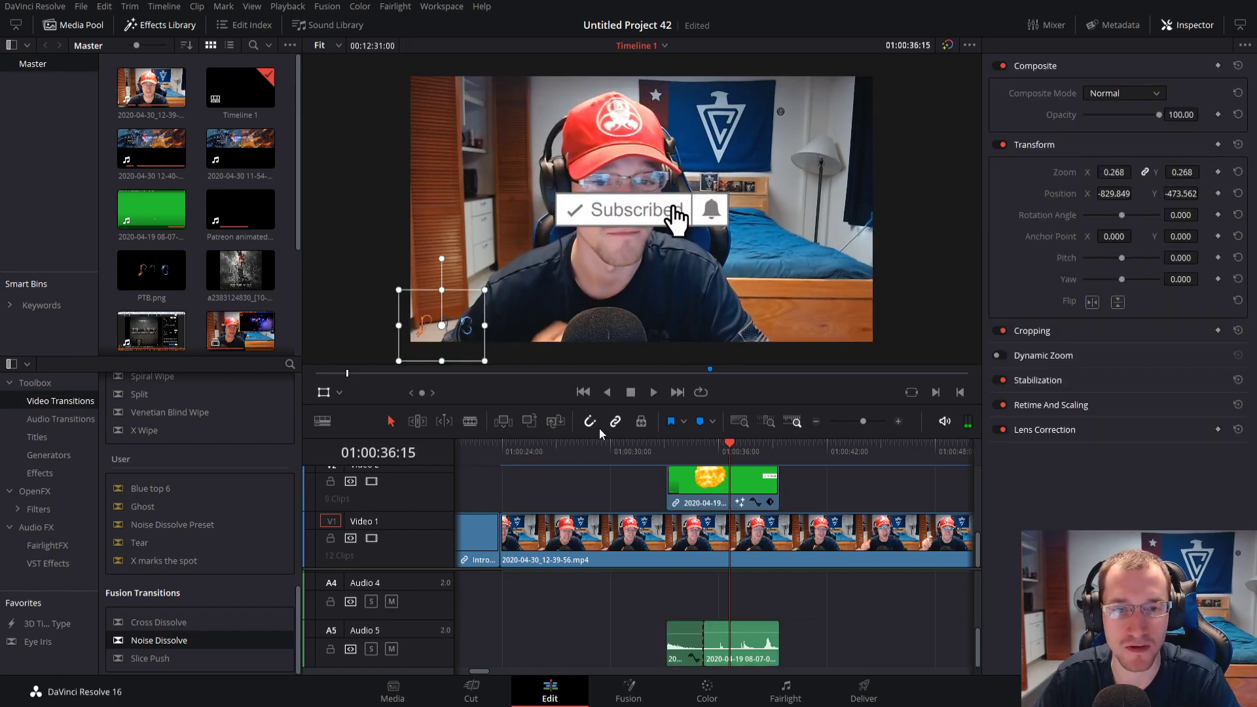
click(604, 475)
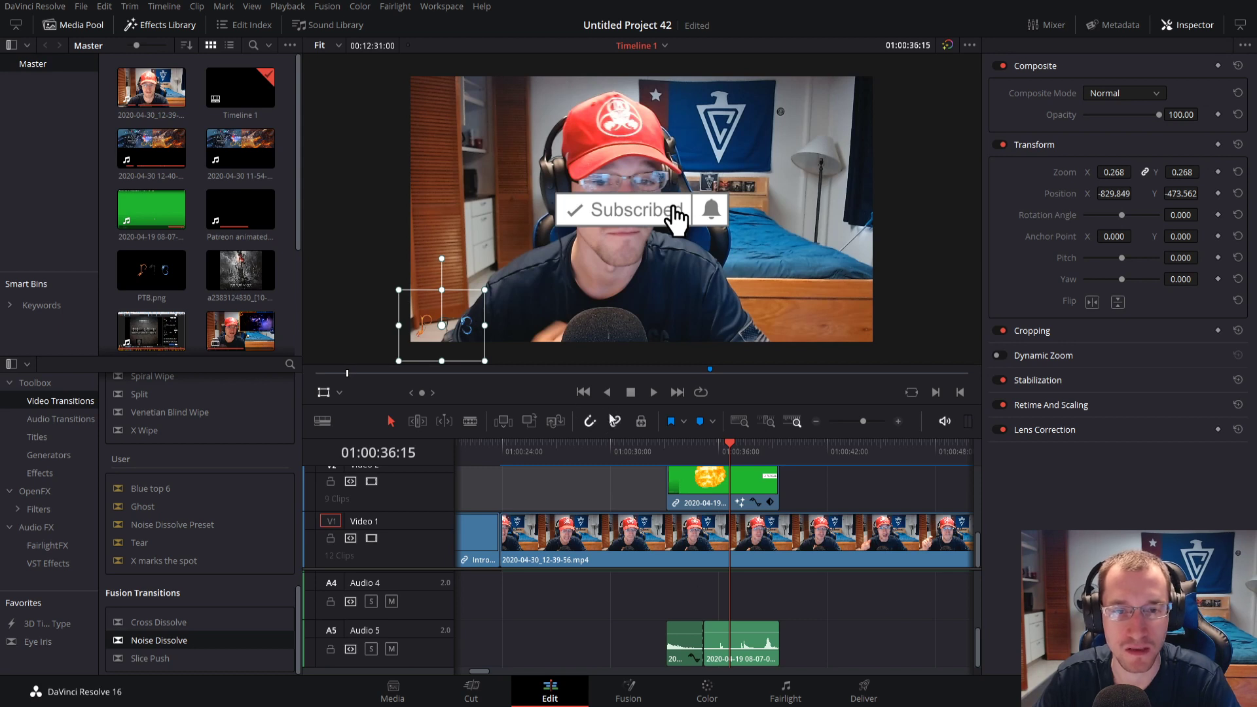
click(747, 483)
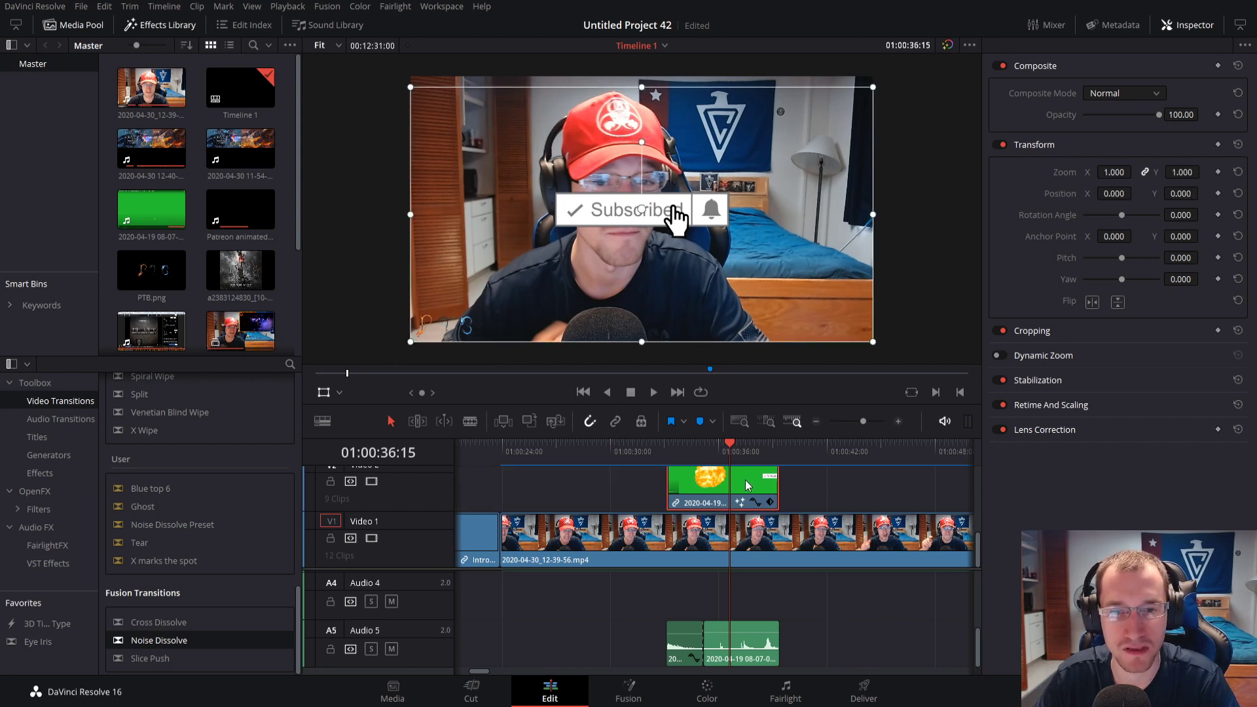
click(751, 651)
click(727, 483)
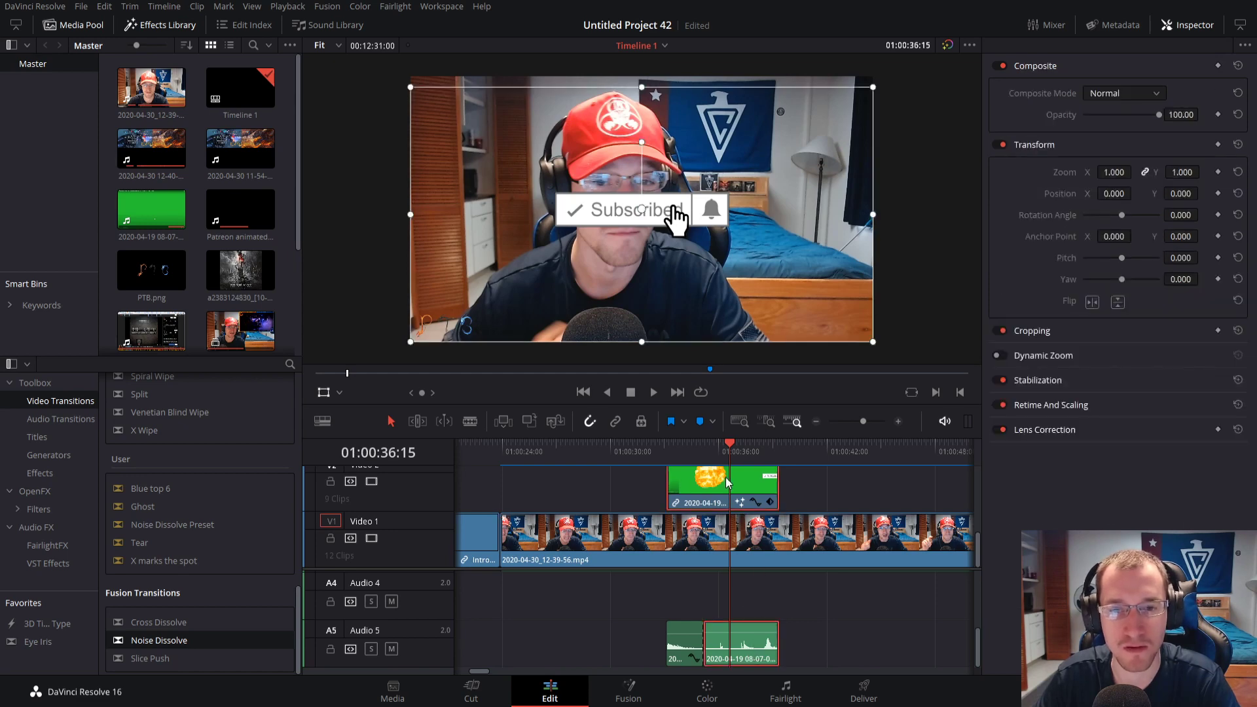
ctrl+click(684, 651)
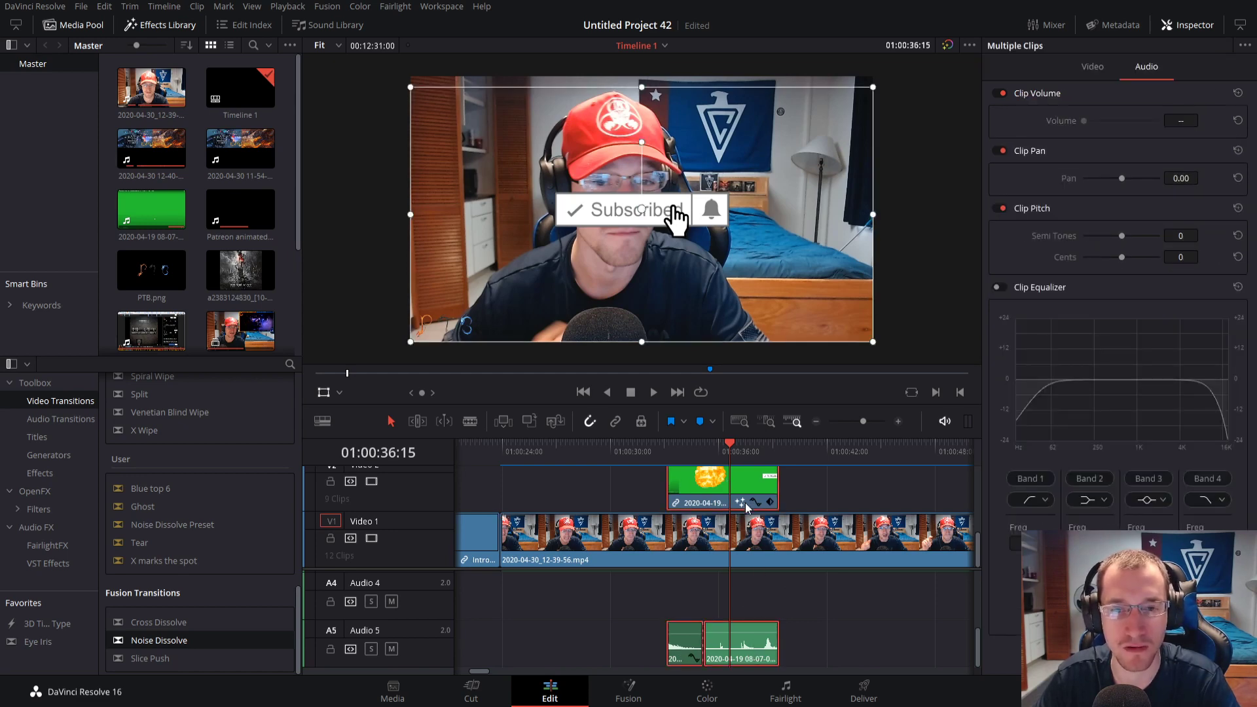
Add the PTB.png logo clip and the Patreon clip to the selection and copy all the selected clips
drag(863, 422, 854, 422)
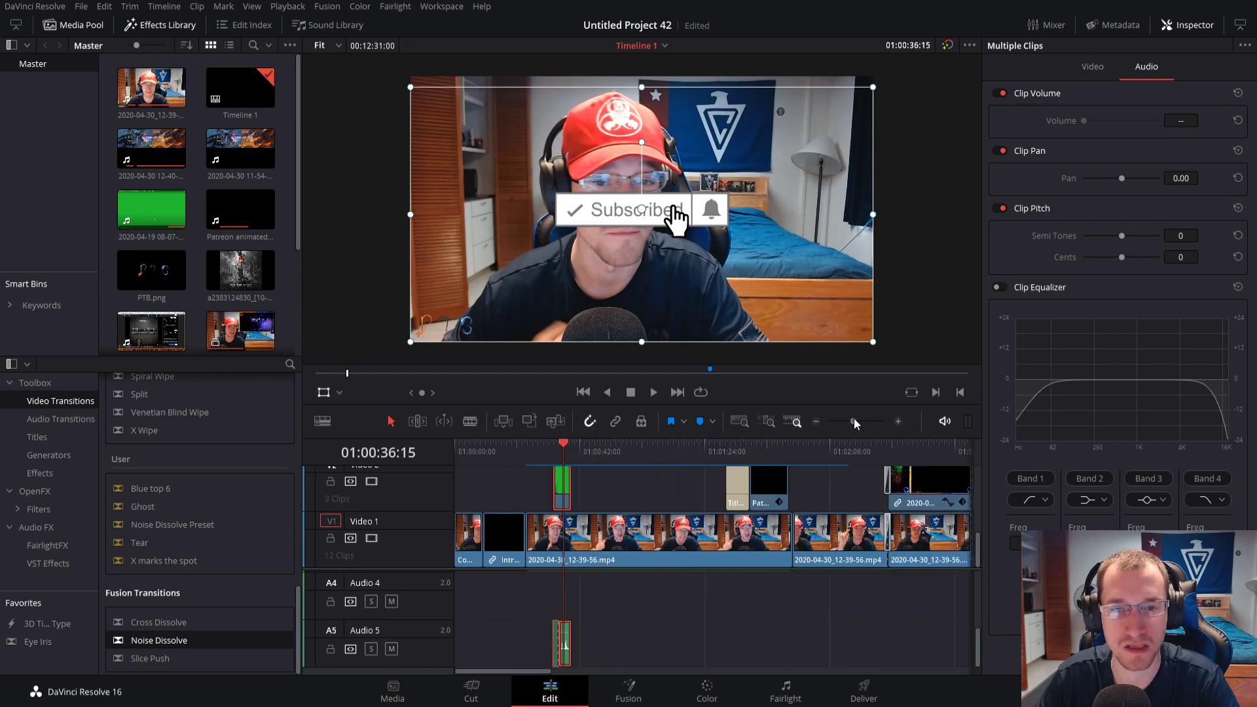
scroll(625, 504, up, 4)
ctrl+click(626, 500)
scroll(678, 494, down, 4)
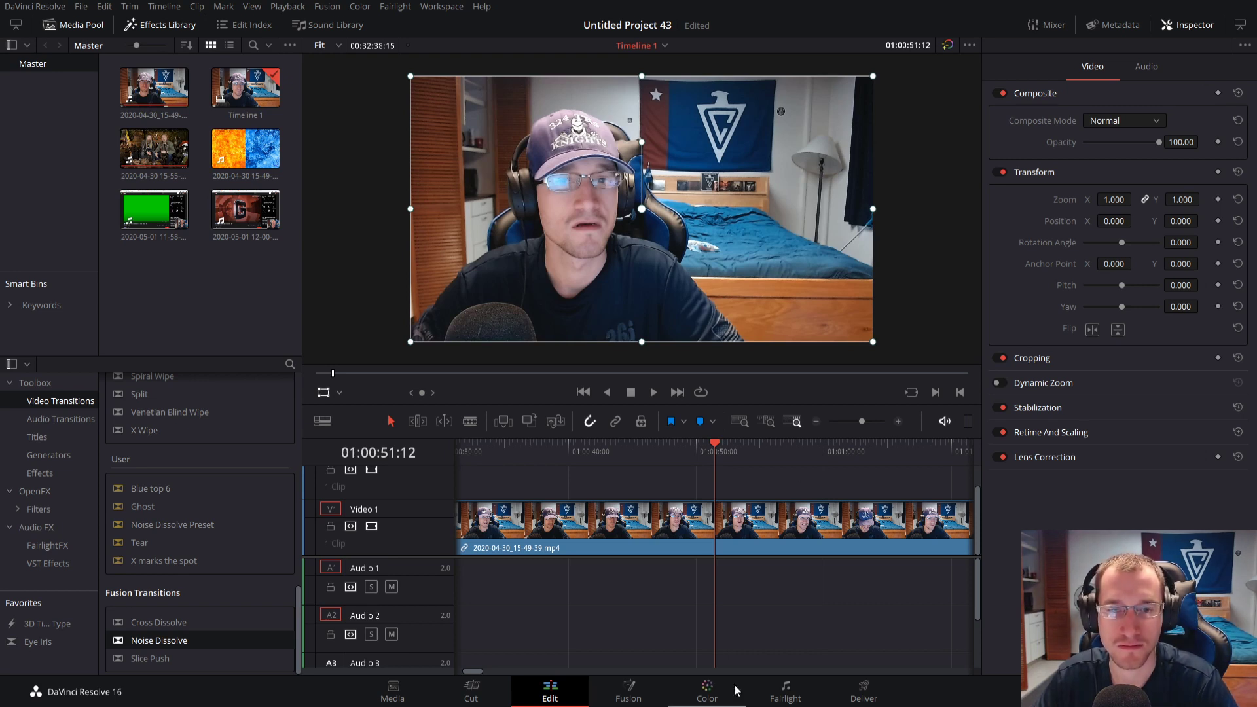
In Untitled Project 43, paste the copied logo, subscribe and Patreon clips at the start of the timeline
drag(860, 422, 847, 423)
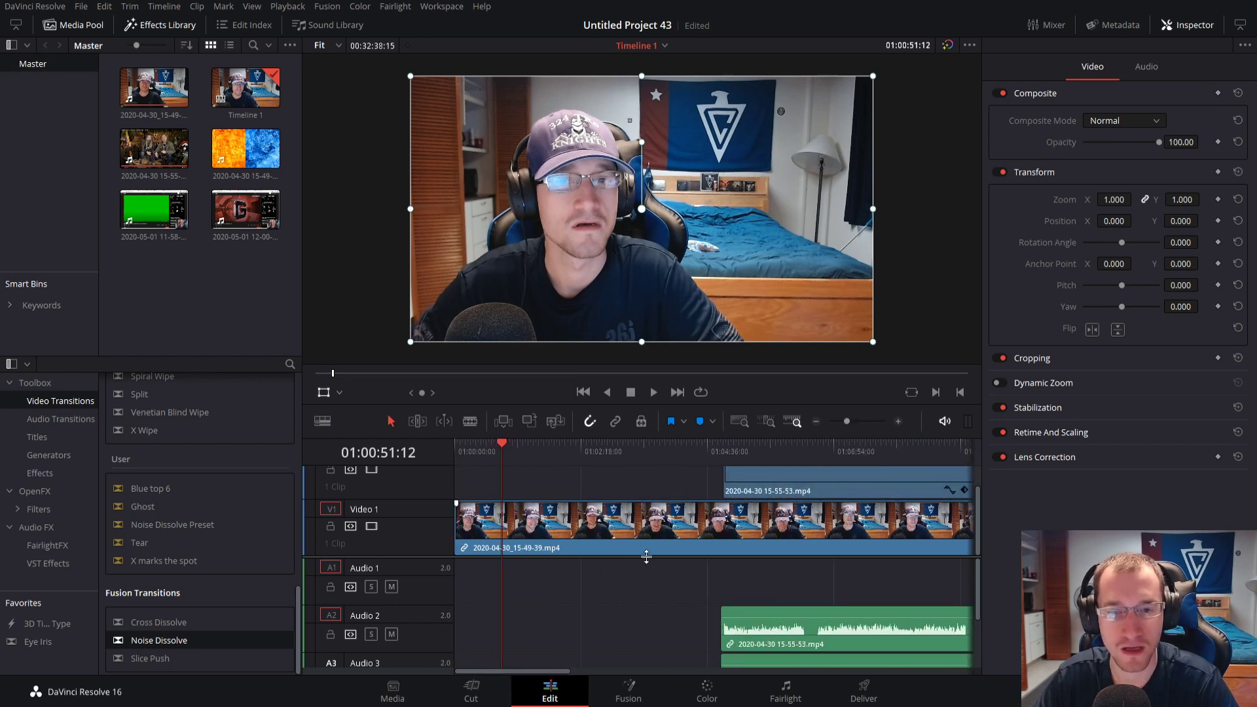
scroll(641, 602, down, 2)
scroll(610, 596, up, 2)
key(Home)
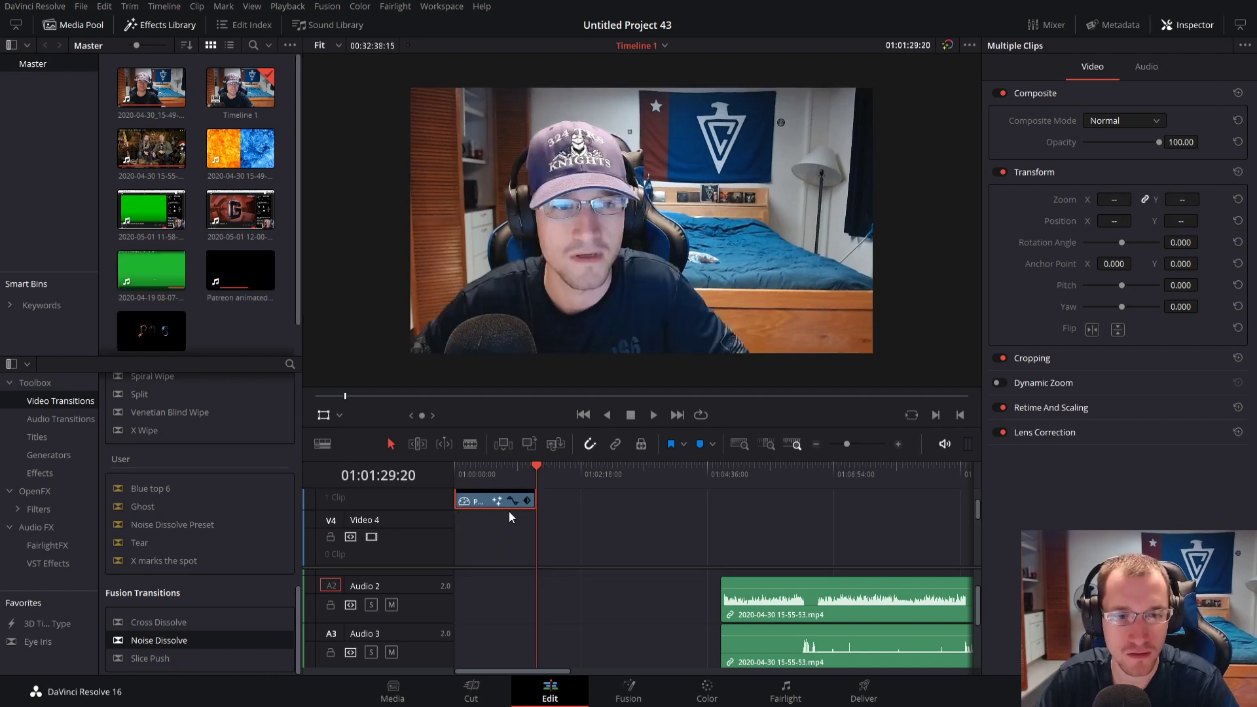
click(510, 503)
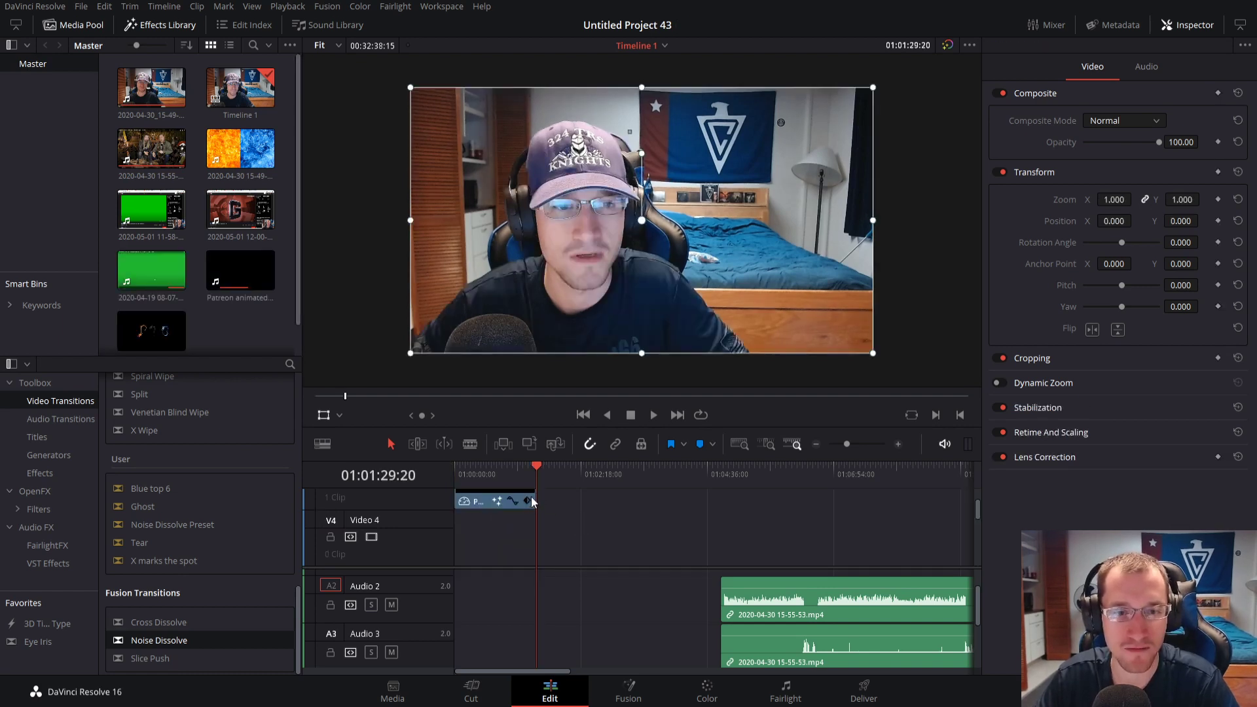
drag(848, 444, 839, 444)
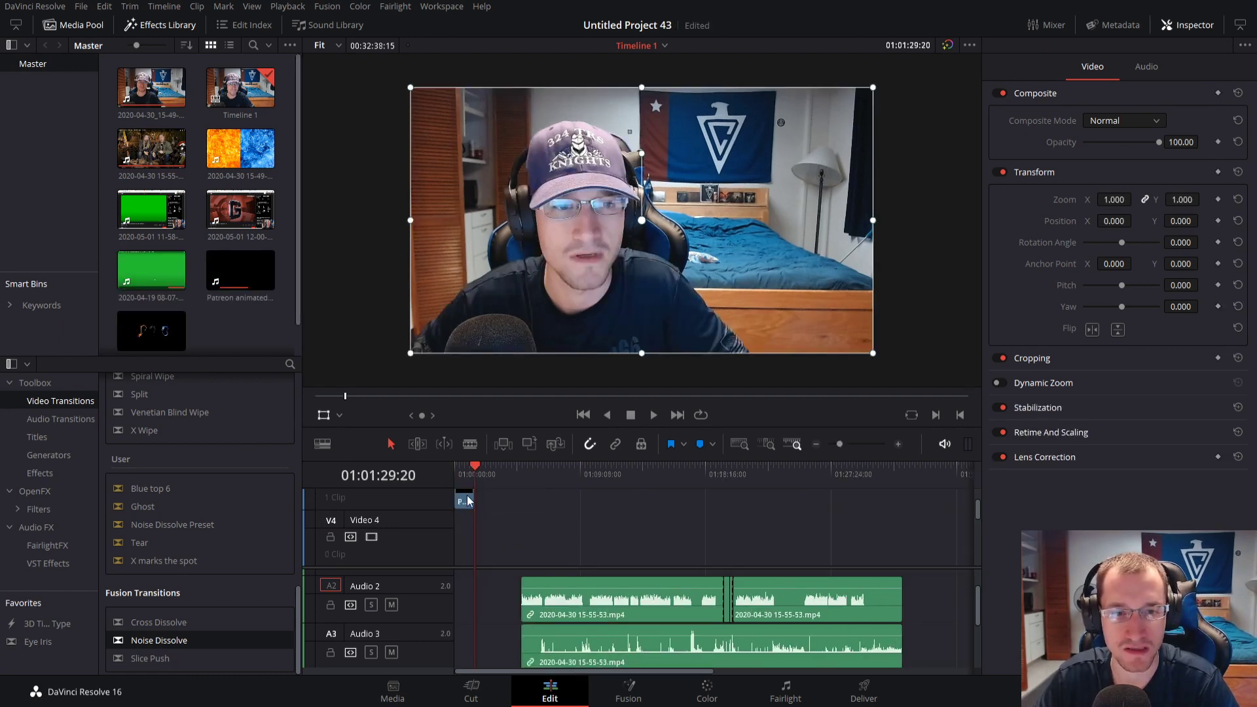
drag(475, 501, 902, 511)
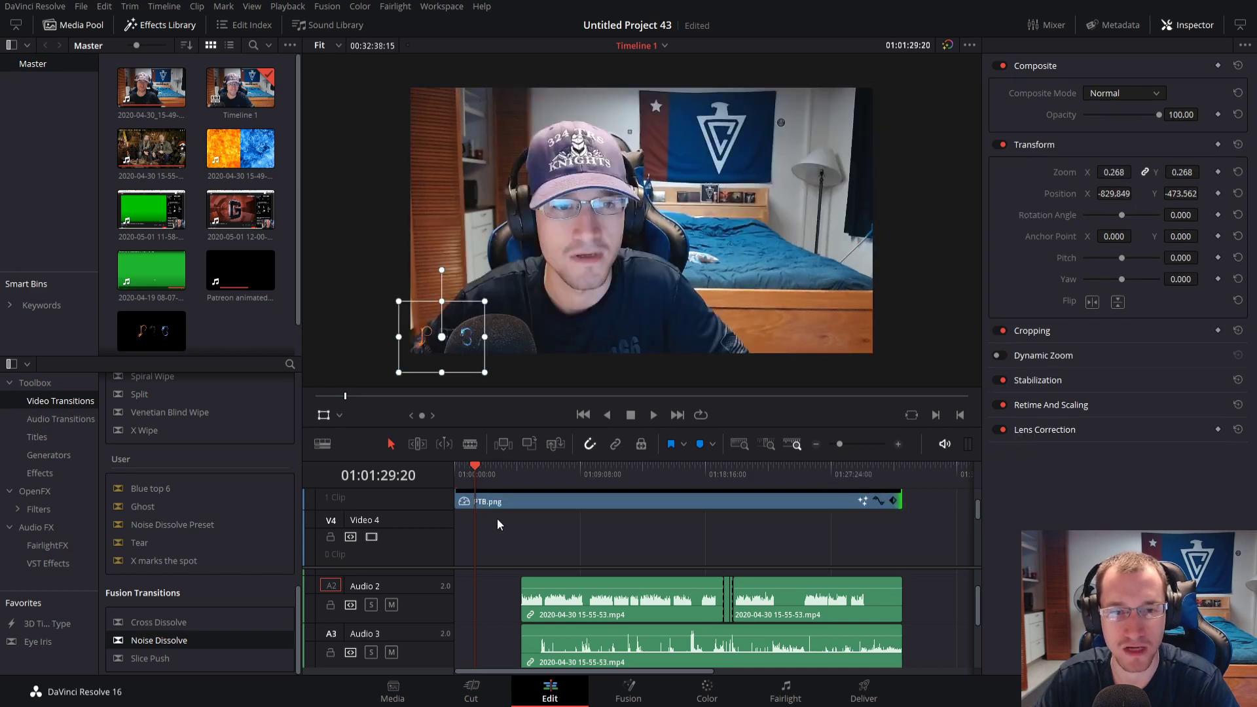
Play the opening from 01:00:00:00 to 01:00:15:10, and replay the explosion at the start of the subscribe animation
scroll(524, 523, up, 2)
drag(567, 484, 455, 477)
scroll(476, 592, down, 2)
scroll(477, 592, down, 1)
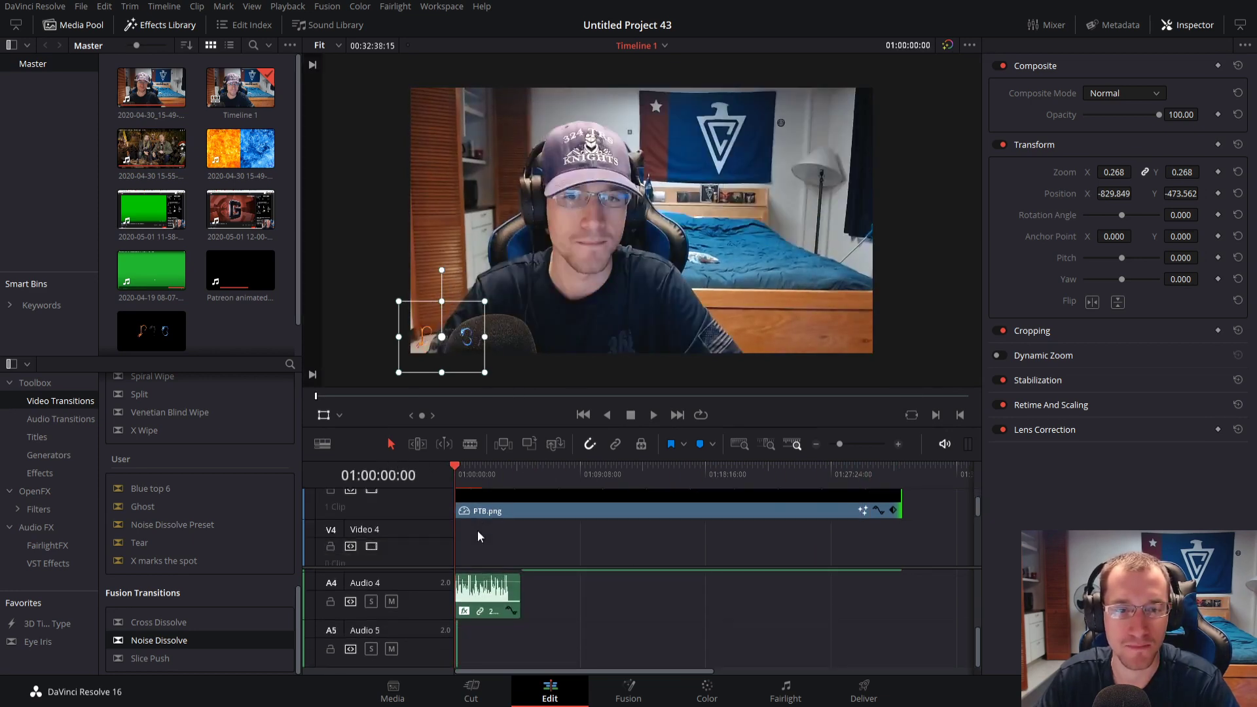
scroll(477, 531, down, 3)
drag(841, 449, 852, 449)
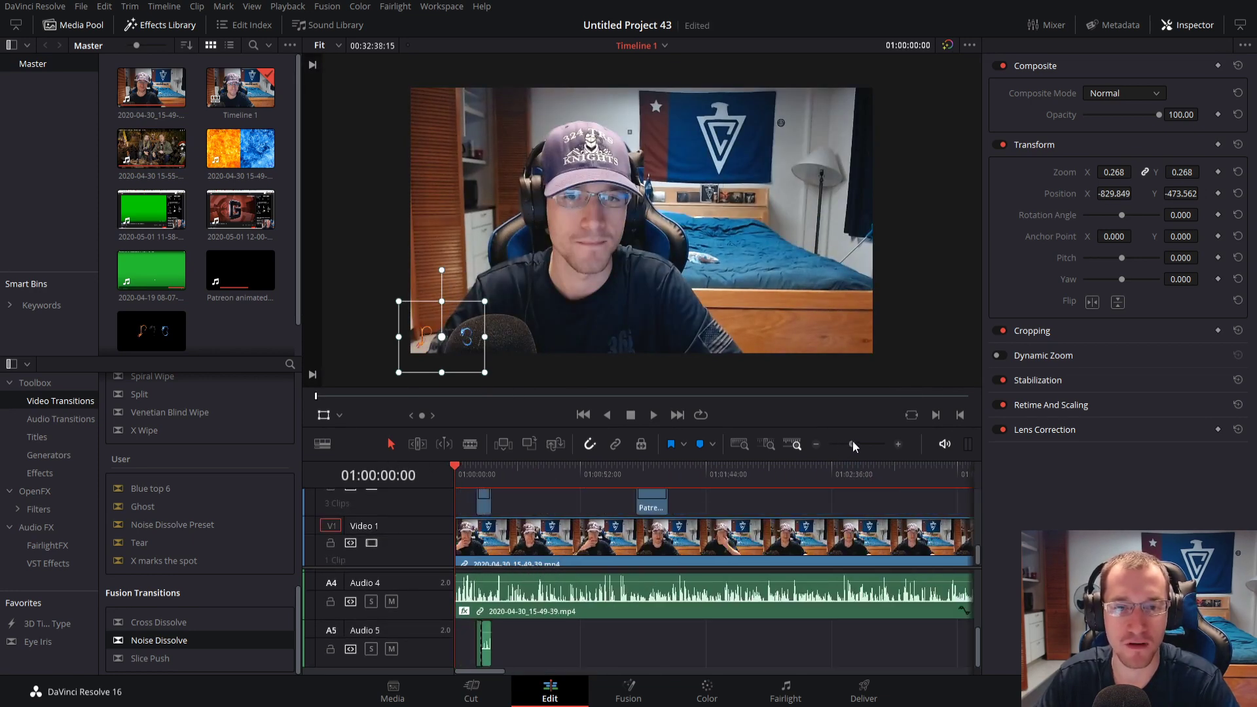
key(space)
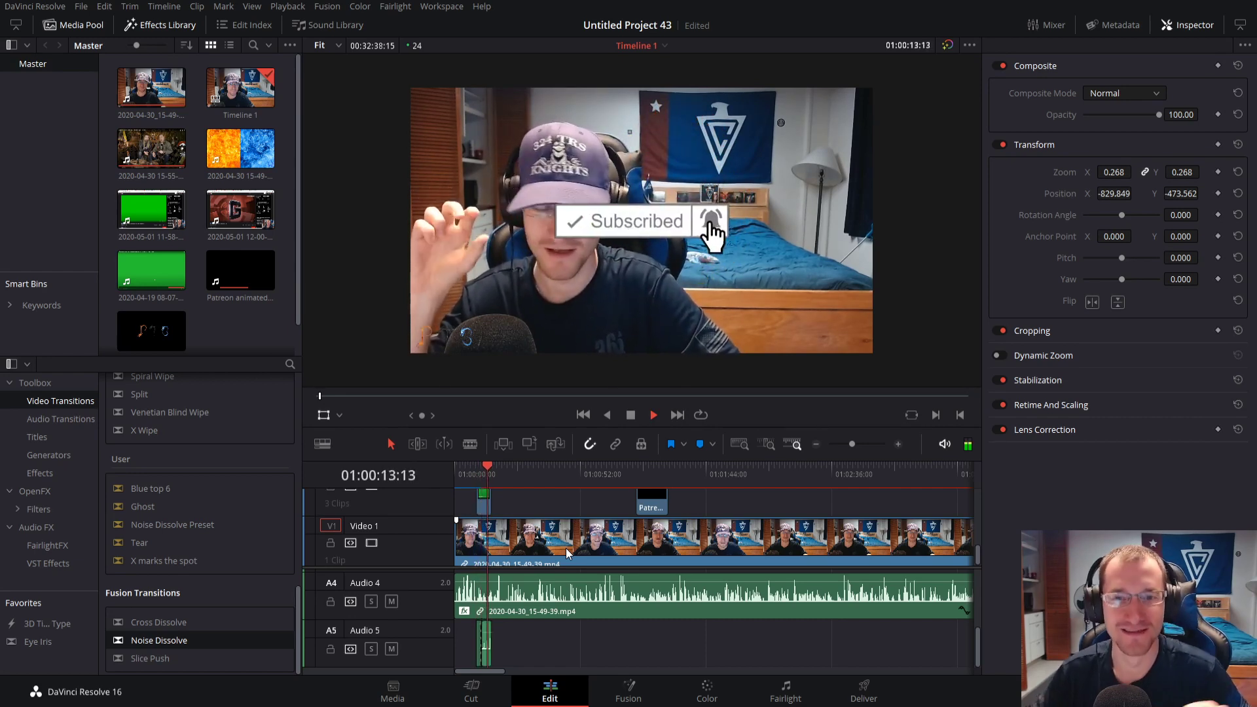
key(space)
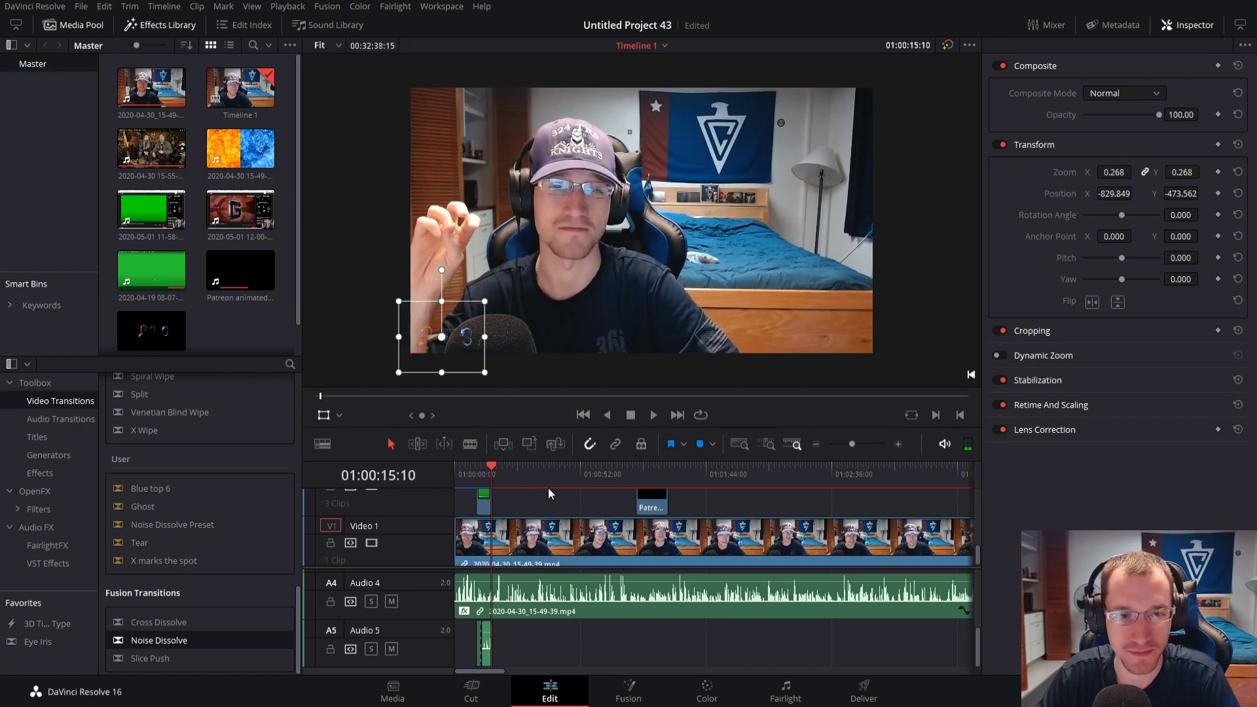
click(478, 477)
key(space)
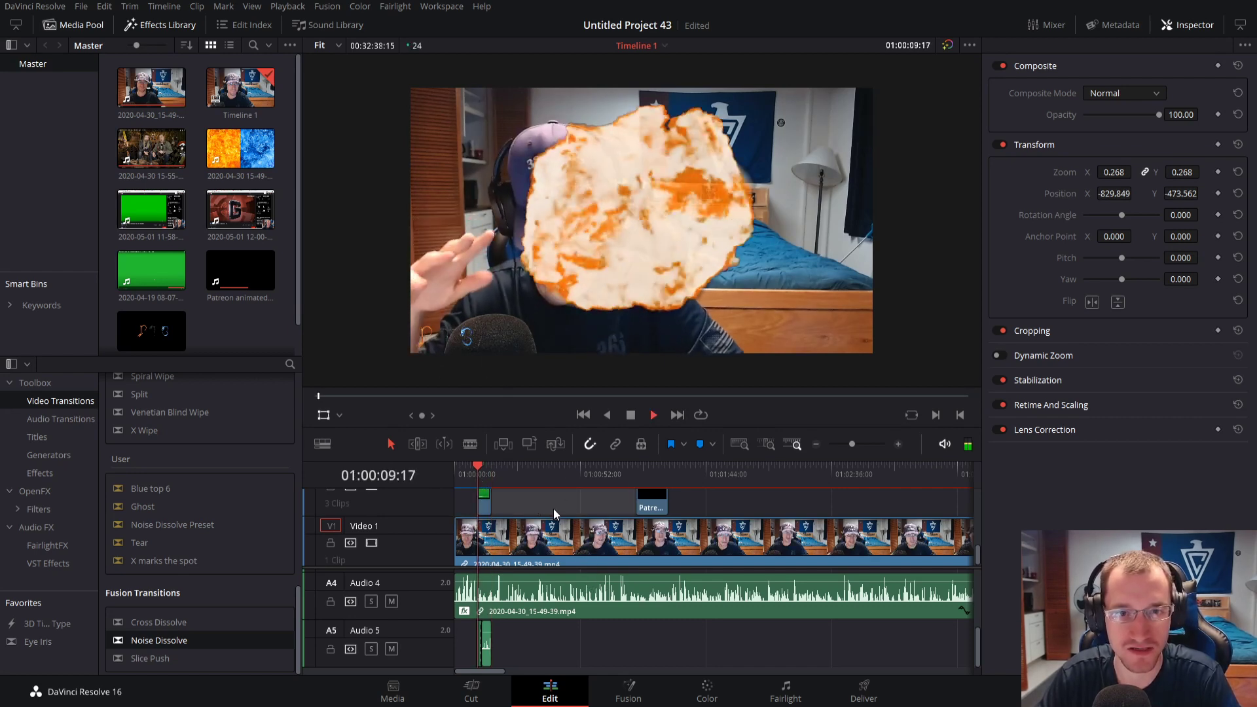
key(space)
View the Patreon animation at 01:01:15:05 and move its clip further along the timeline, just before the 01:03:28 mark
click(638, 472)
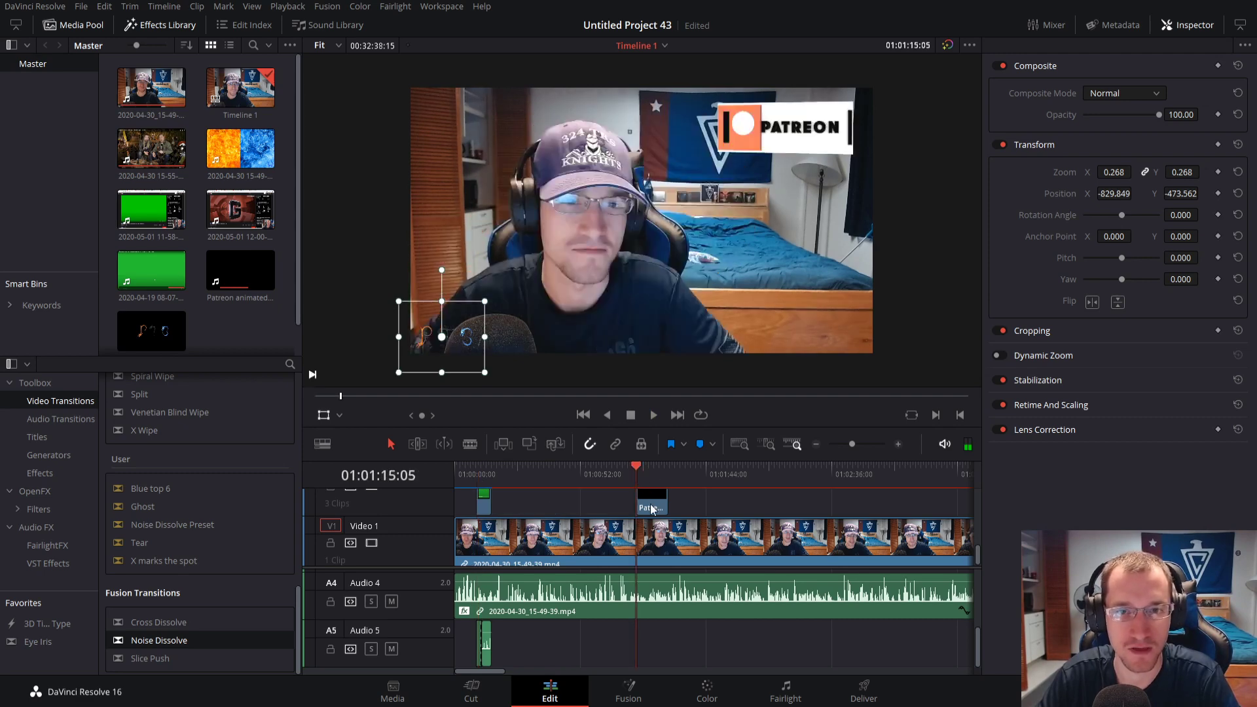
drag(653, 510, 836, 503)
drag(852, 444, 850, 444)
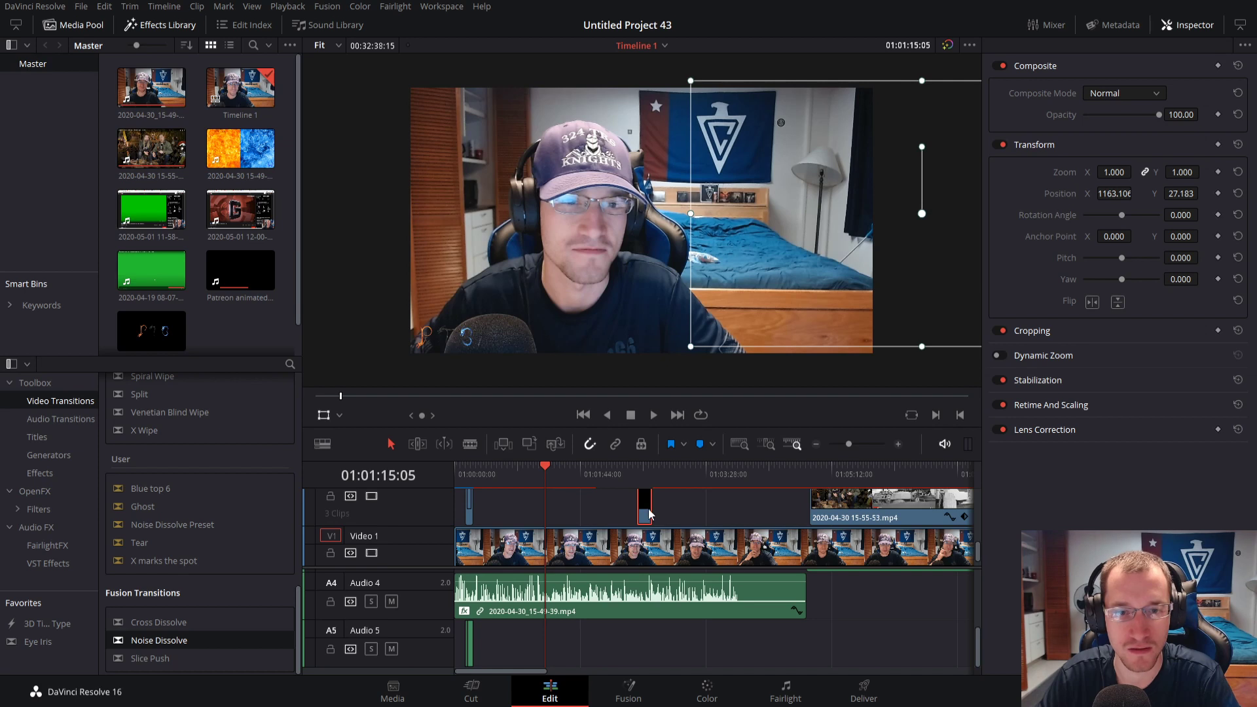
drag(651, 514, 699, 511)
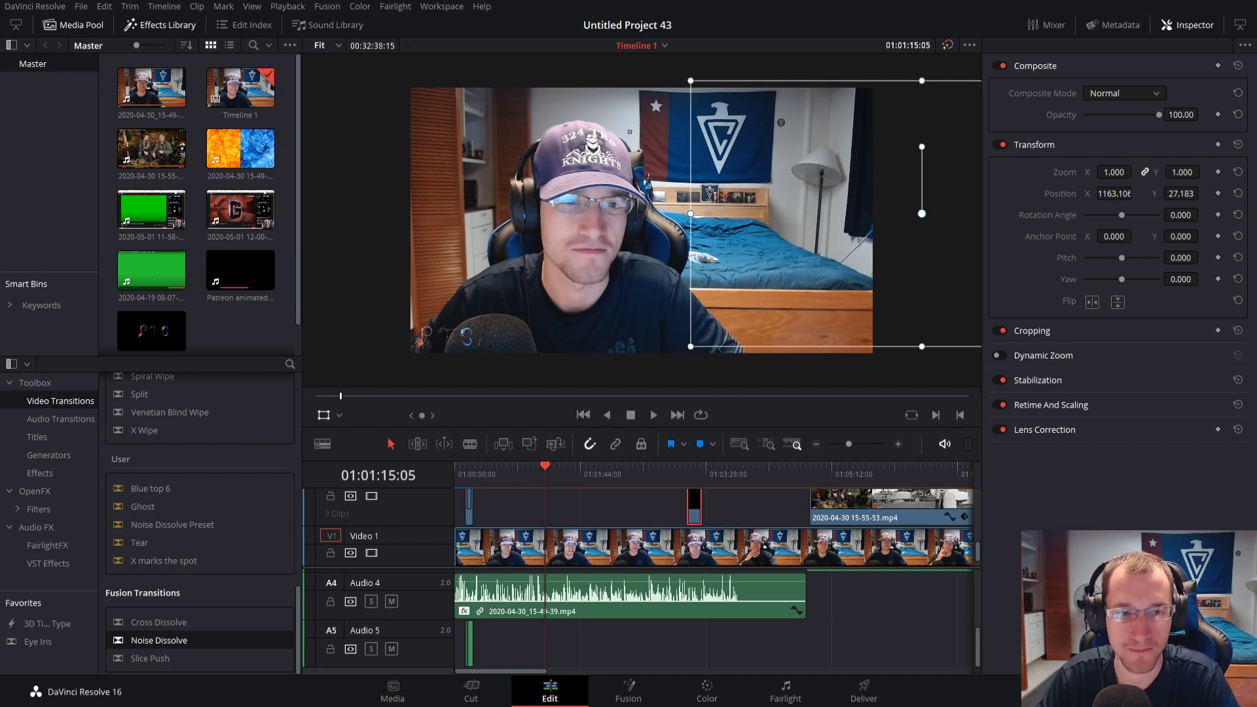
Play briefly from 01:01:15:05, and examine the transition into the reaction footage and its audio tracks at 01:04:51:03
key(space)
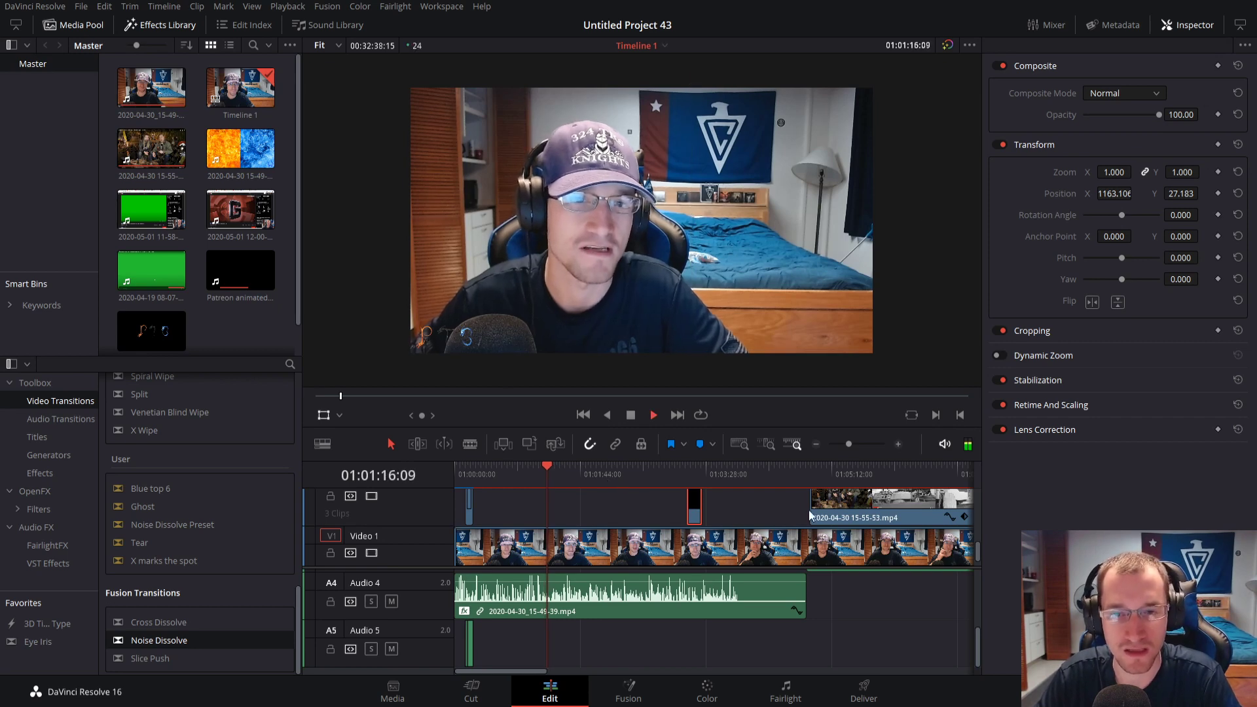
click(803, 474)
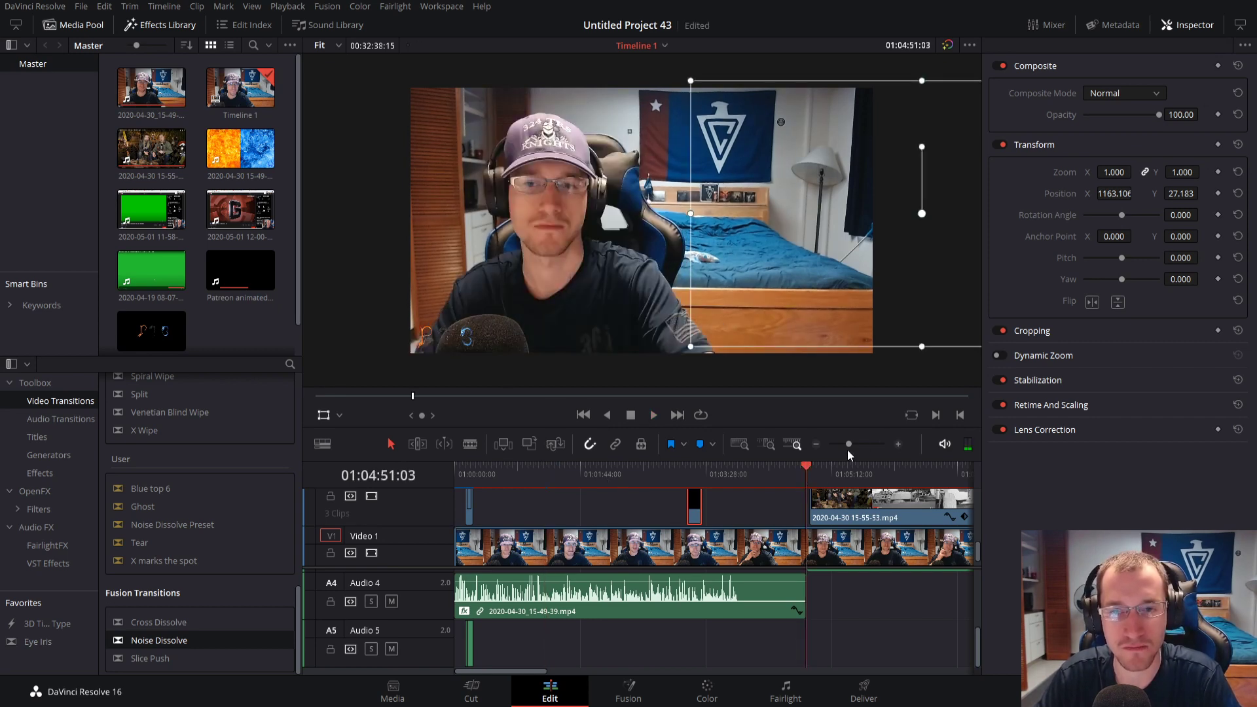
drag(848, 449, 854, 445)
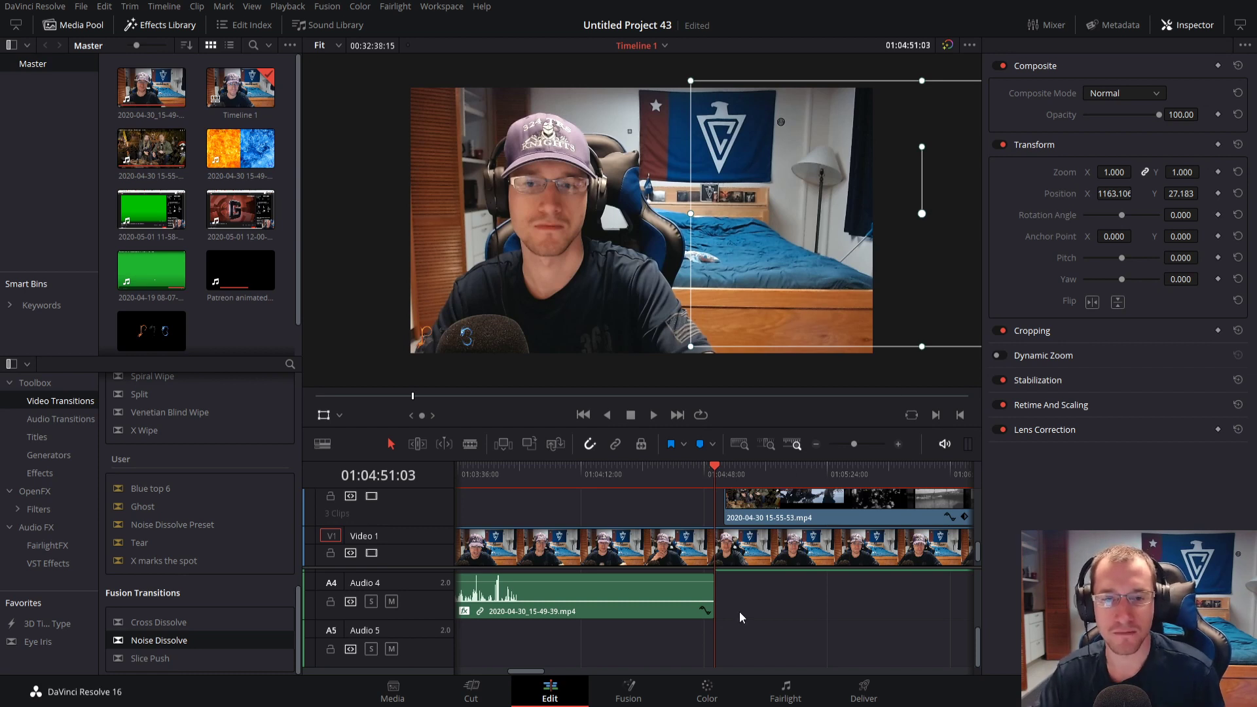
scroll(742, 616, up, 1)
scroll(757, 611, up, 1)
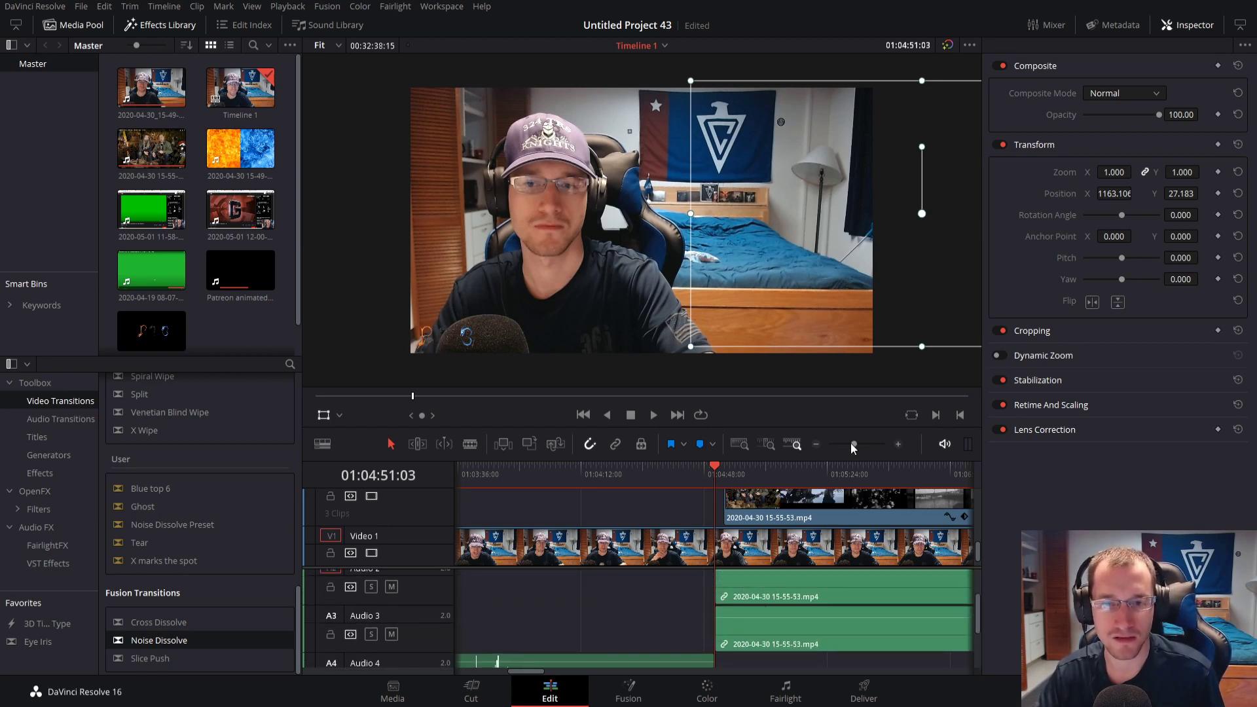
drag(854, 444, 847, 444)
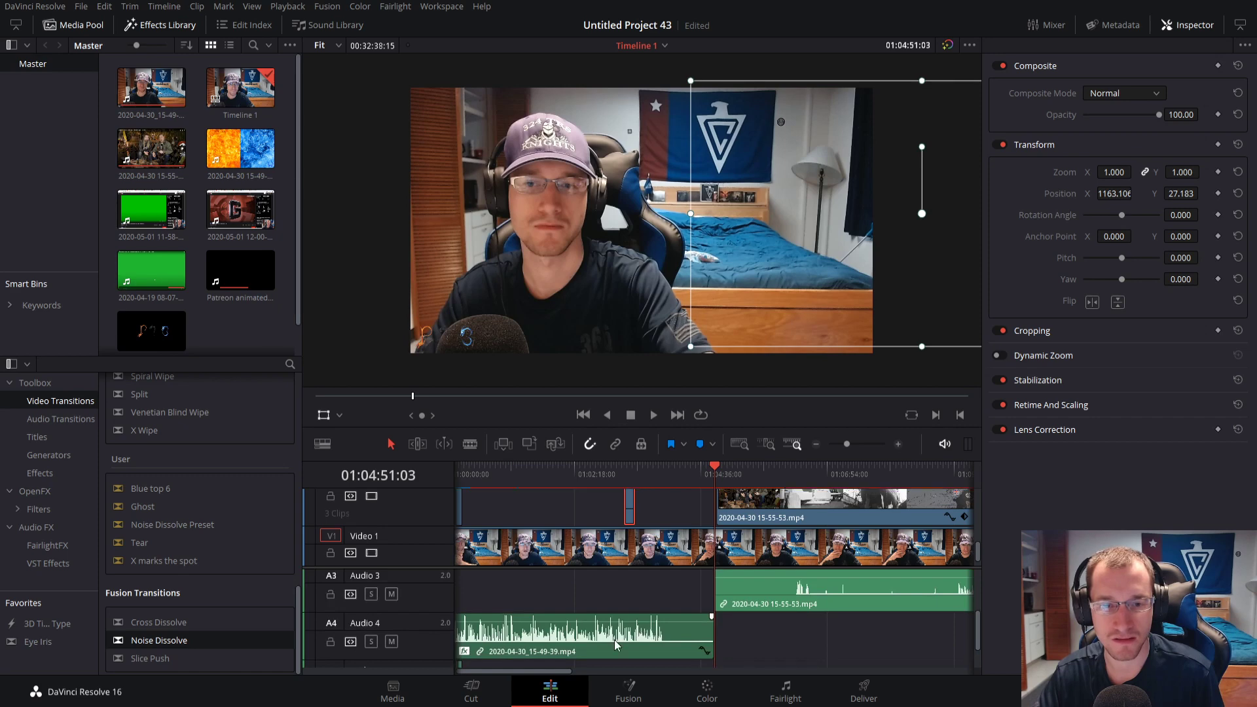
Enable the Clip Equalizer on the Audio 4 voice clip with the playhead at 01:00:15:12, and set Band 1's frequency to 41
click(616, 645)
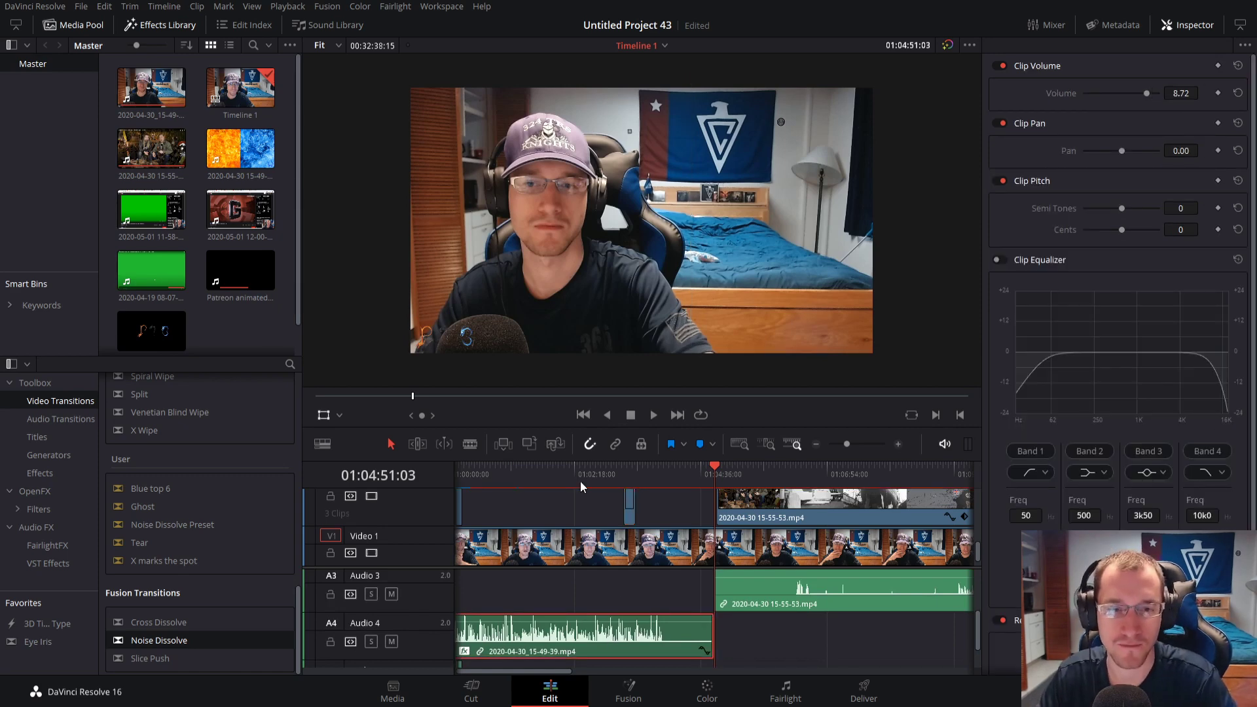
drag(581, 470, 468, 470)
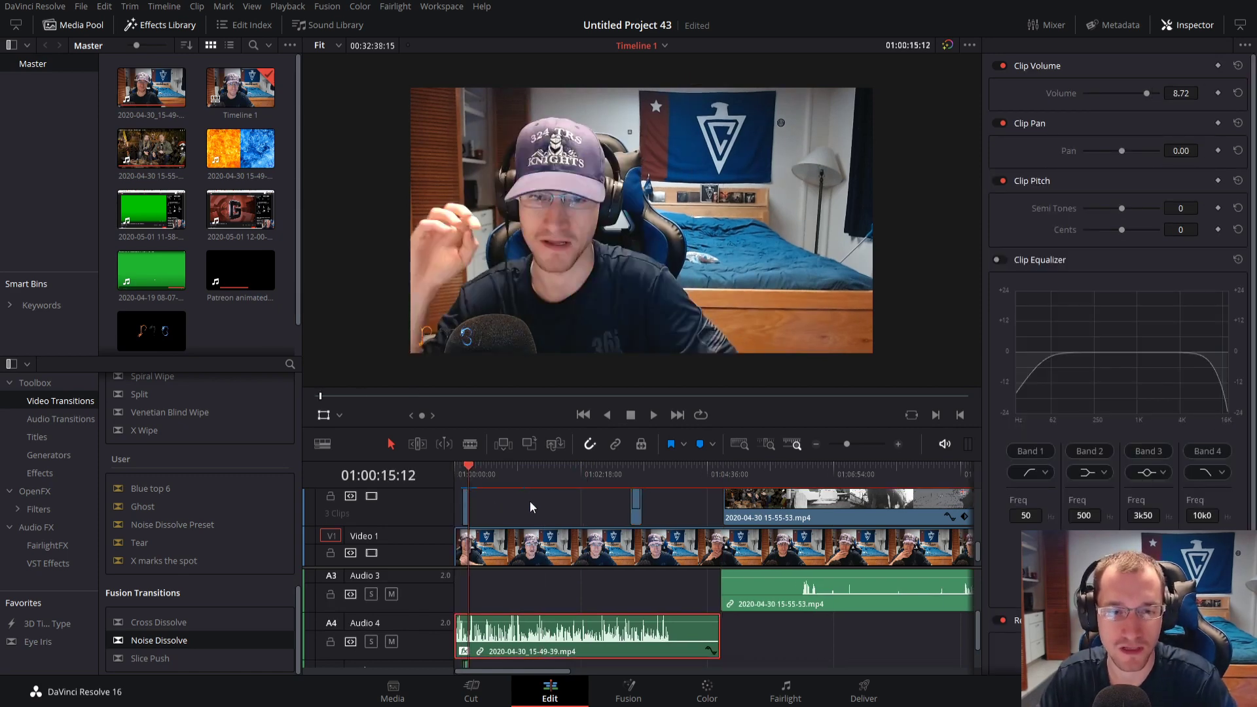
click(1000, 260)
mouse_move(1046, 355)
mouse_down()
mouse_move(1056, 363)
mouse_move(1024, 368)
mouse_move(1069, 389)
mouse_move(1041, 371)
mouse_up()
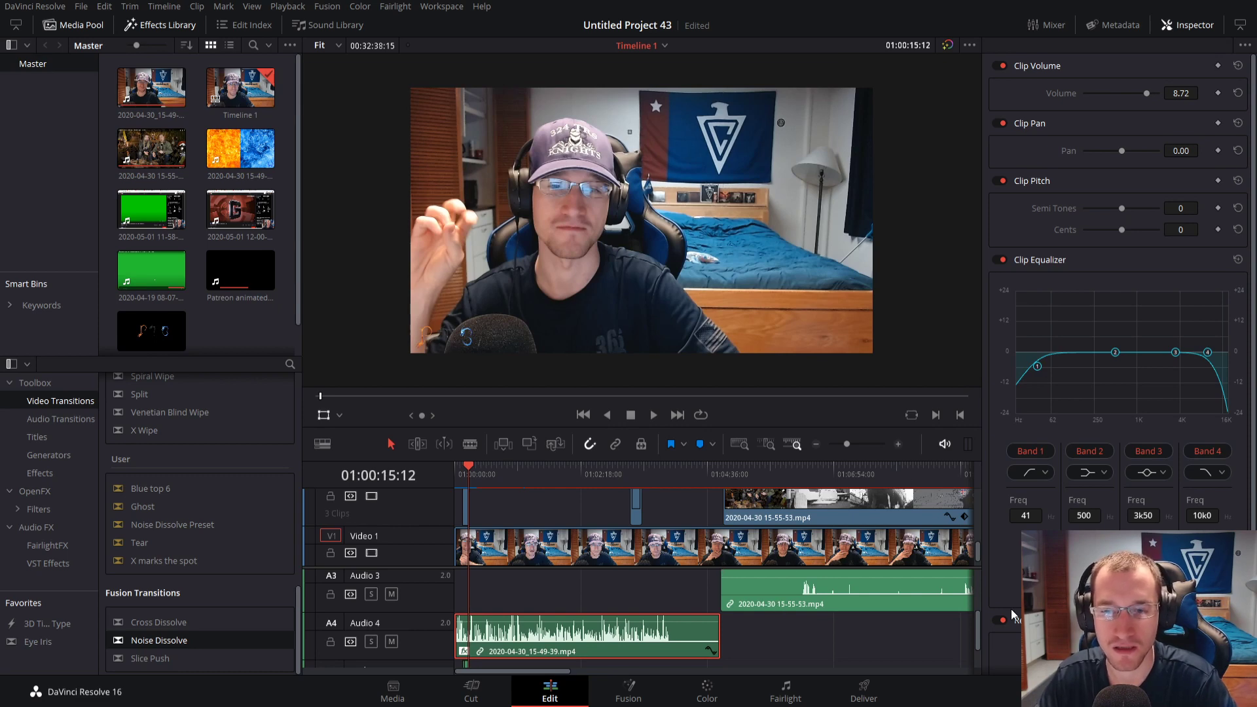
During playback, set equalizer Band 1 to 20, Band 2 to 348 at +3.9, Band 3 to 4k31 at +6.5, and Band 4 to 19k0
scroll(1116, 295, down, 3)
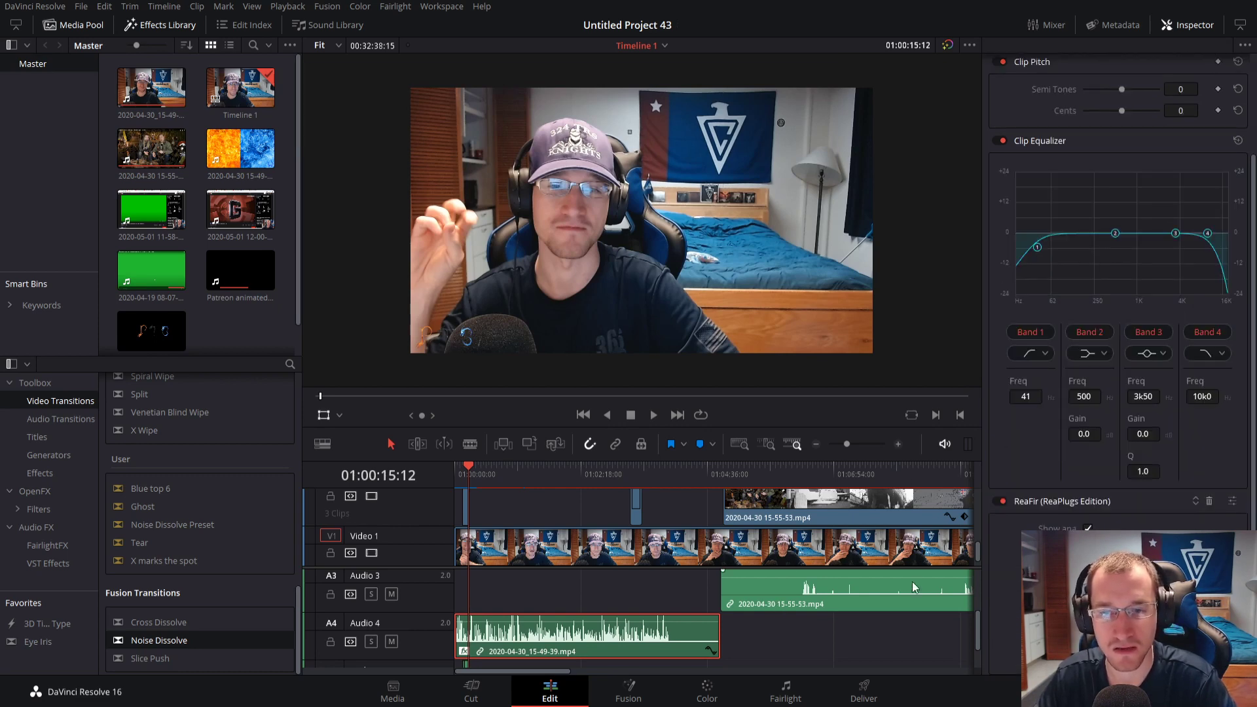
key(space)
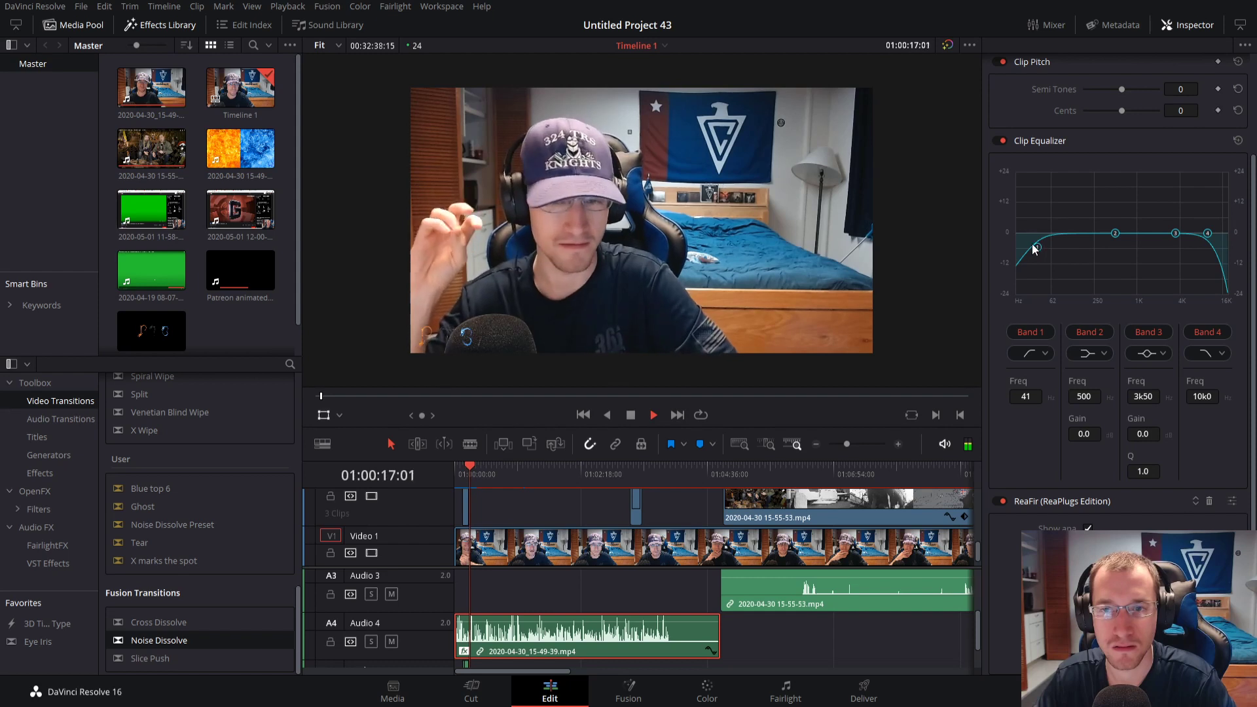
drag(1034, 248, 1000, 281)
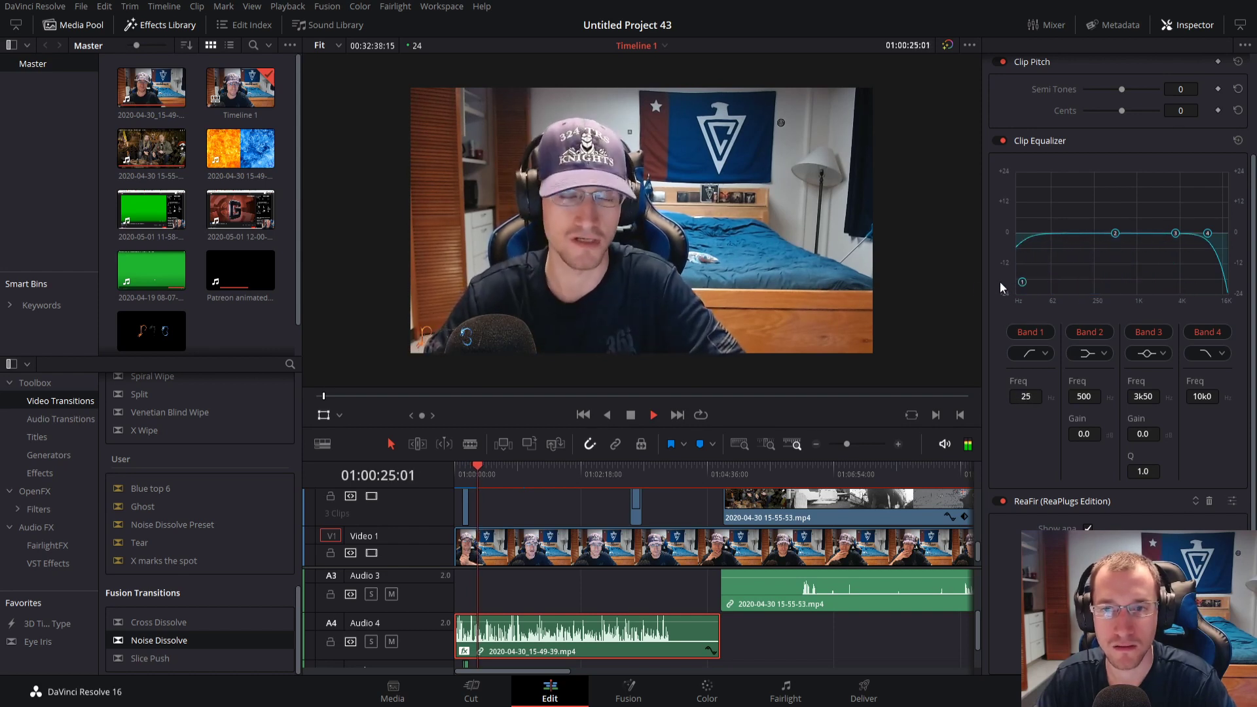
drag(1115, 233, 1153, 205)
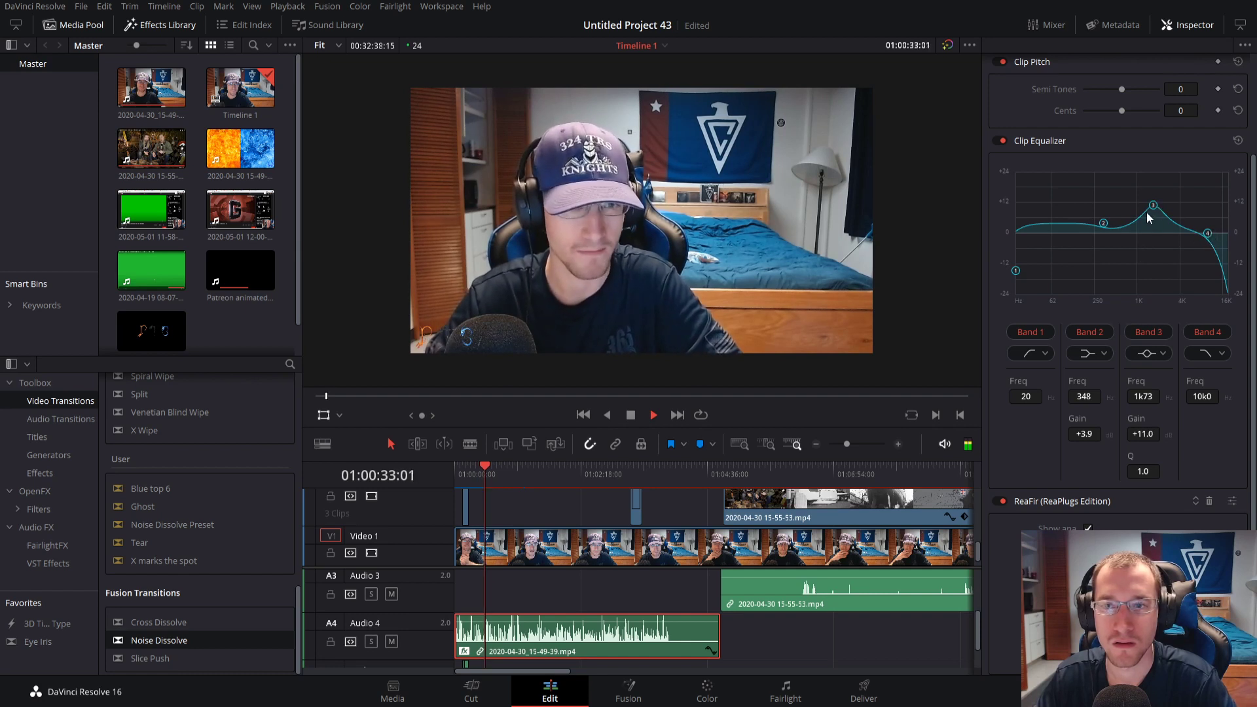
drag(1154, 209, 1229, 247)
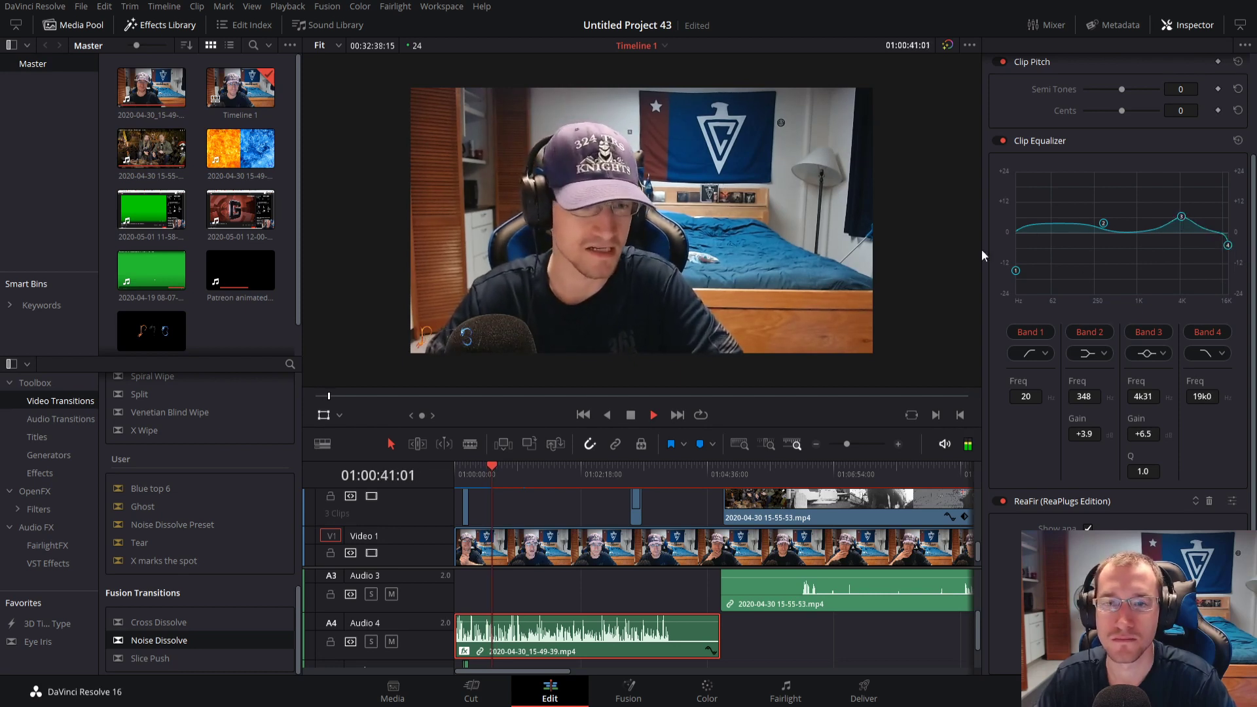
Turn off the Clip Equalizer on the Audio 4 clip and stop playback at 01:00:45:07
click(1001, 142)
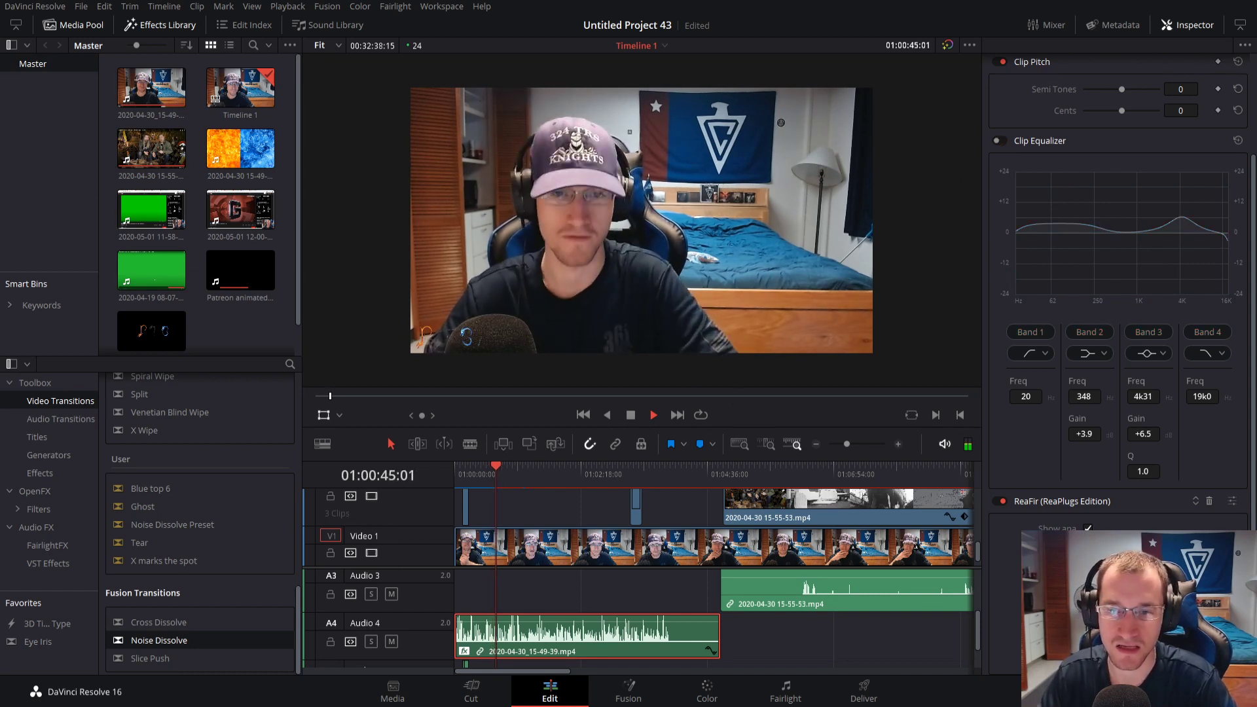
key(space)
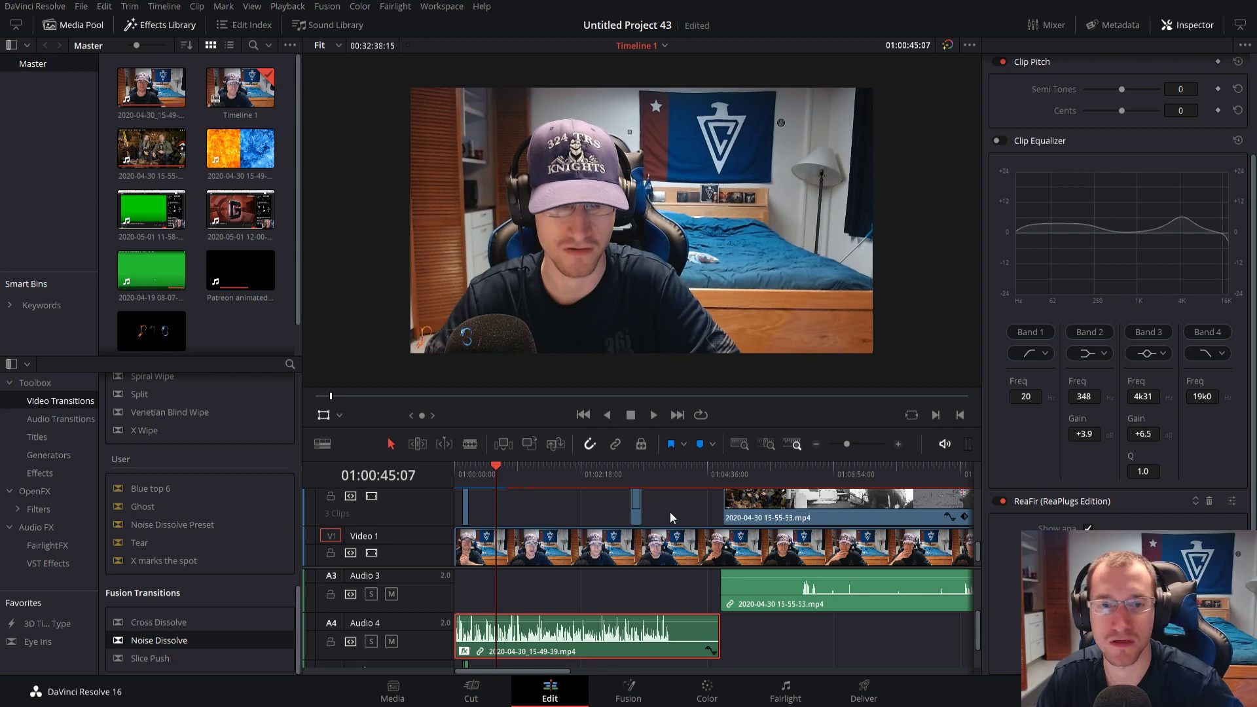
Play briefly from 01:00:45:07, deselect the Audio 4 voice clip, and resume playback to check the sound
key(space)
key(space)
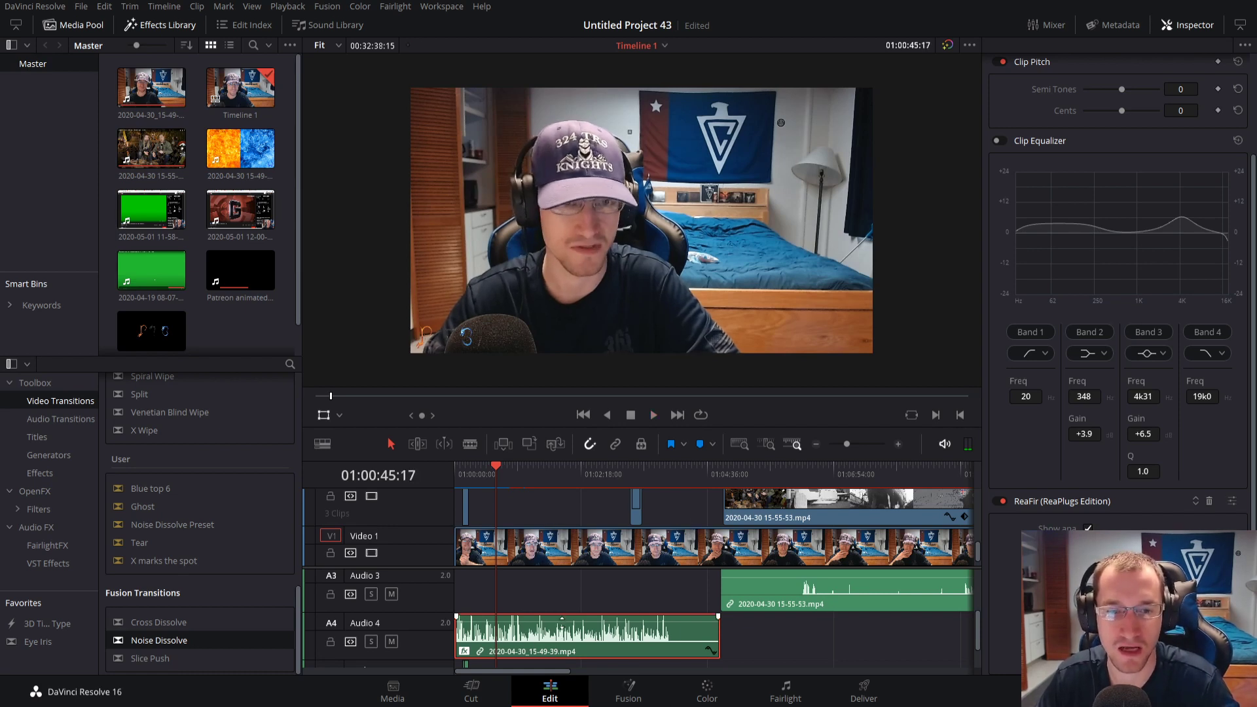
click(558, 591)
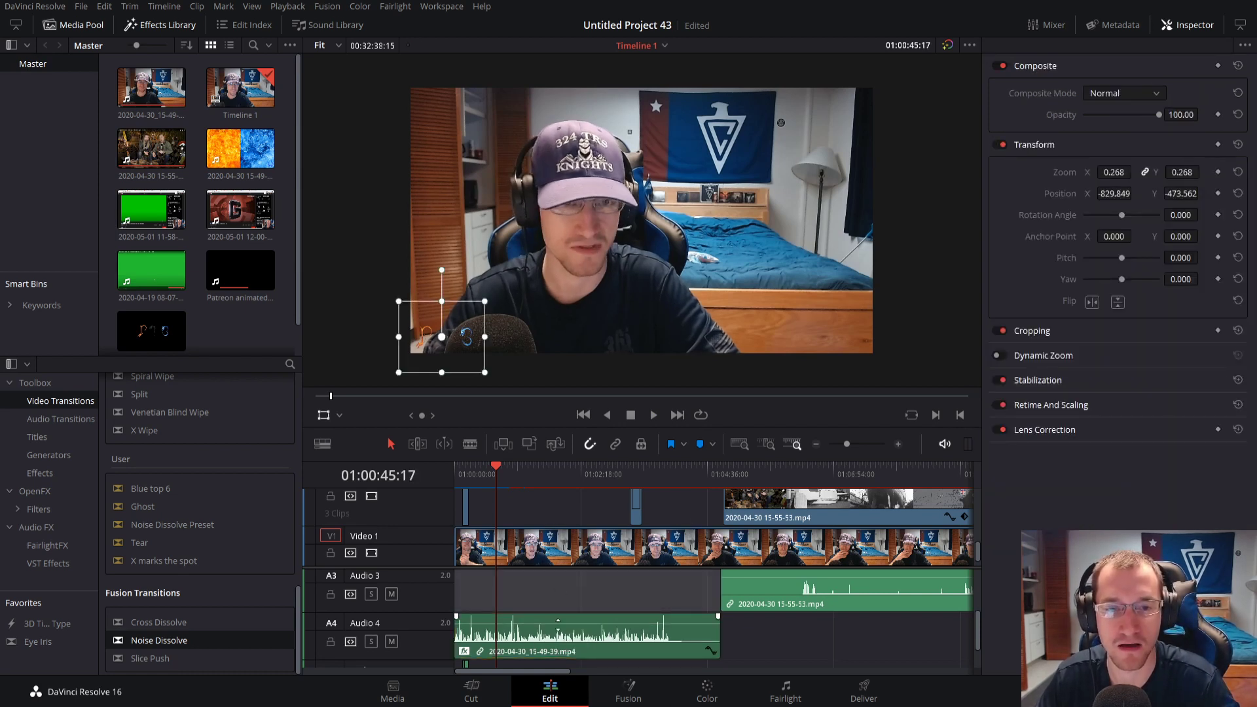
key(space)
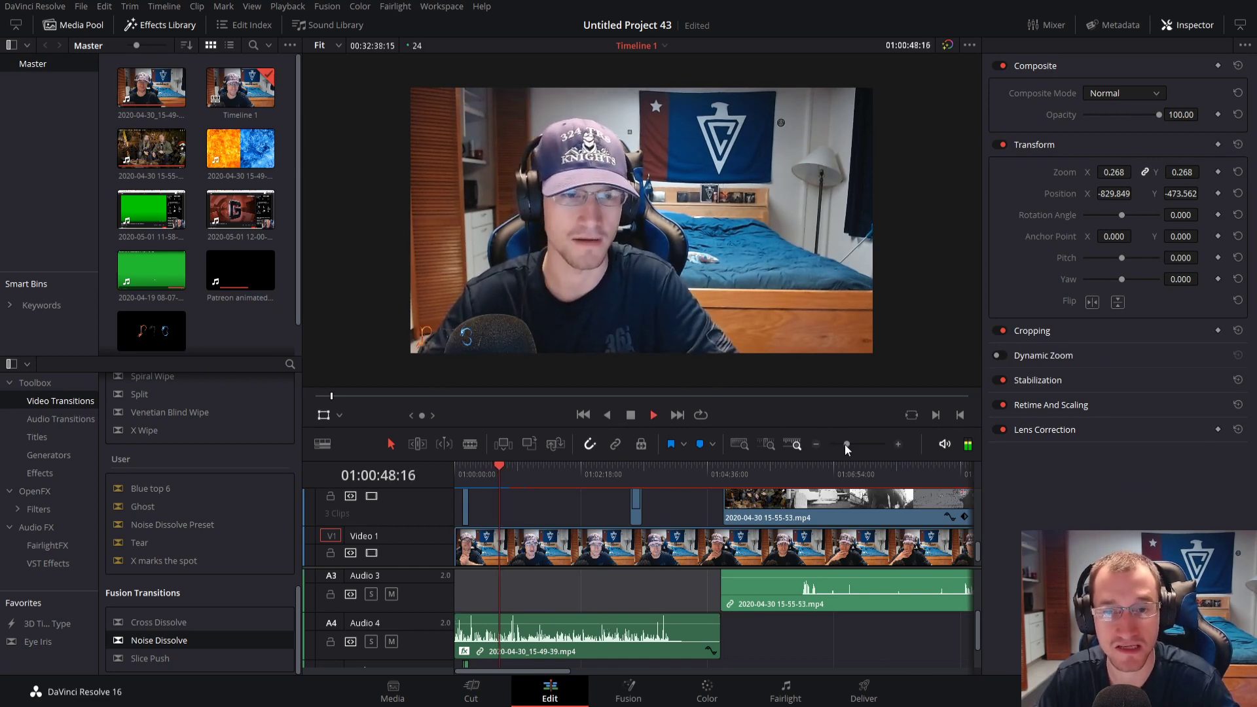
Go to the start of the reaction footage around 01:04:51 and play through its Noise Dissolve transition to 01:04:55:02
drag(845, 444, 841, 443)
scroll(754, 484, up, 2)
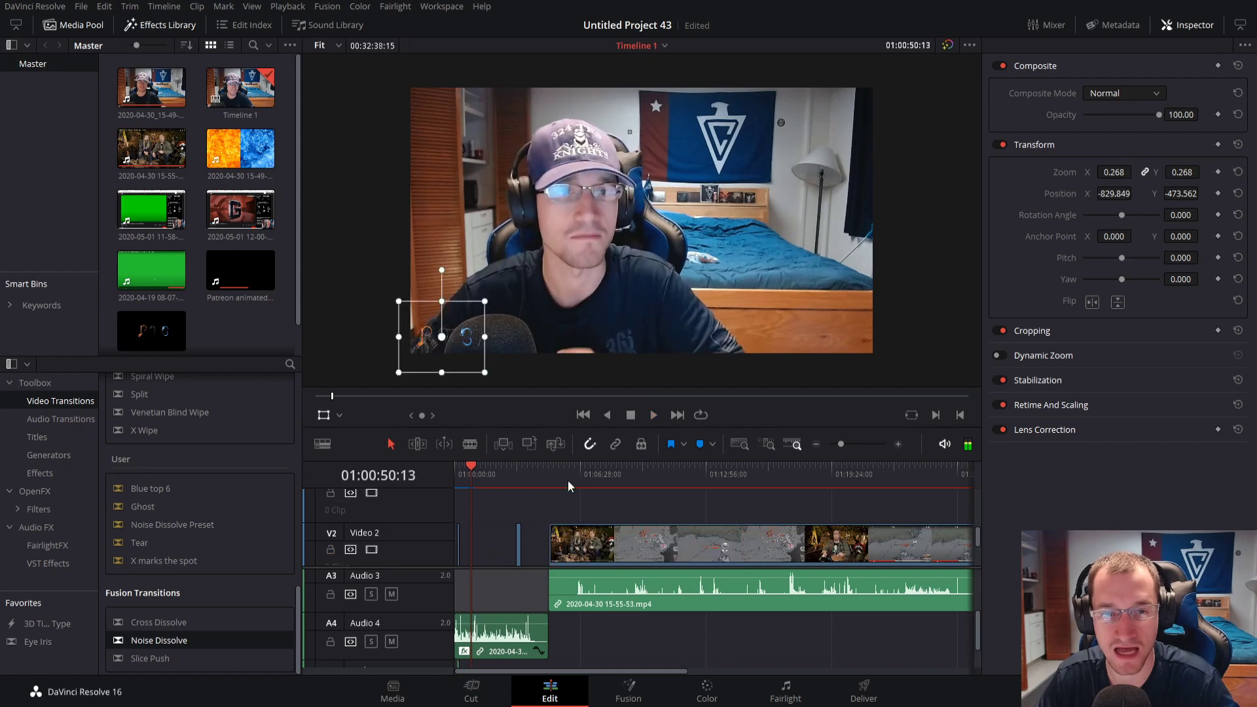
click(548, 470)
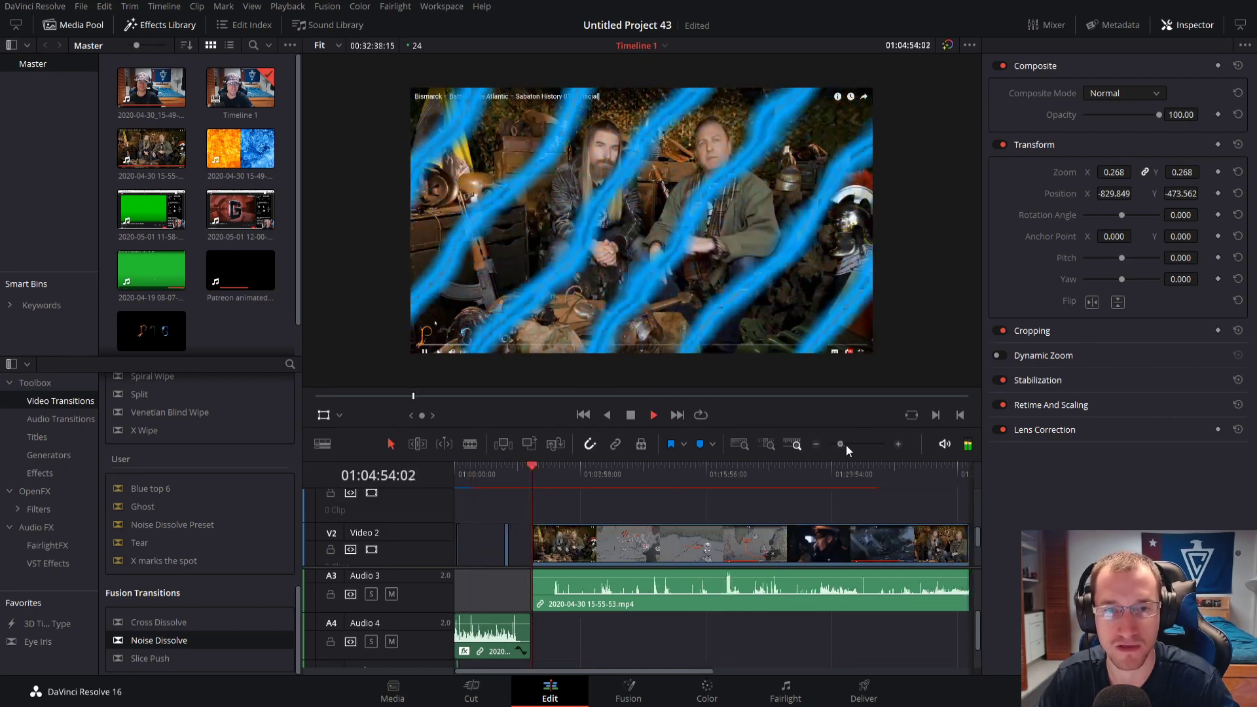
click(849, 444)
click(709, 480)
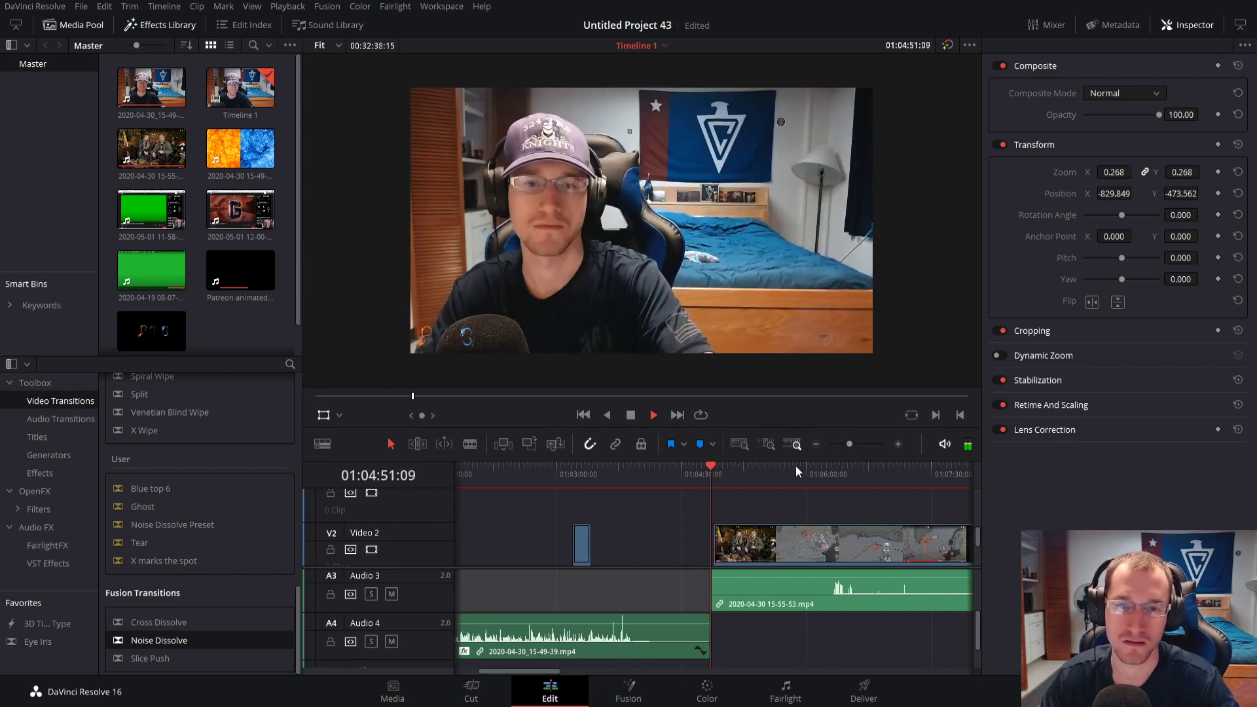
click(857, 446)
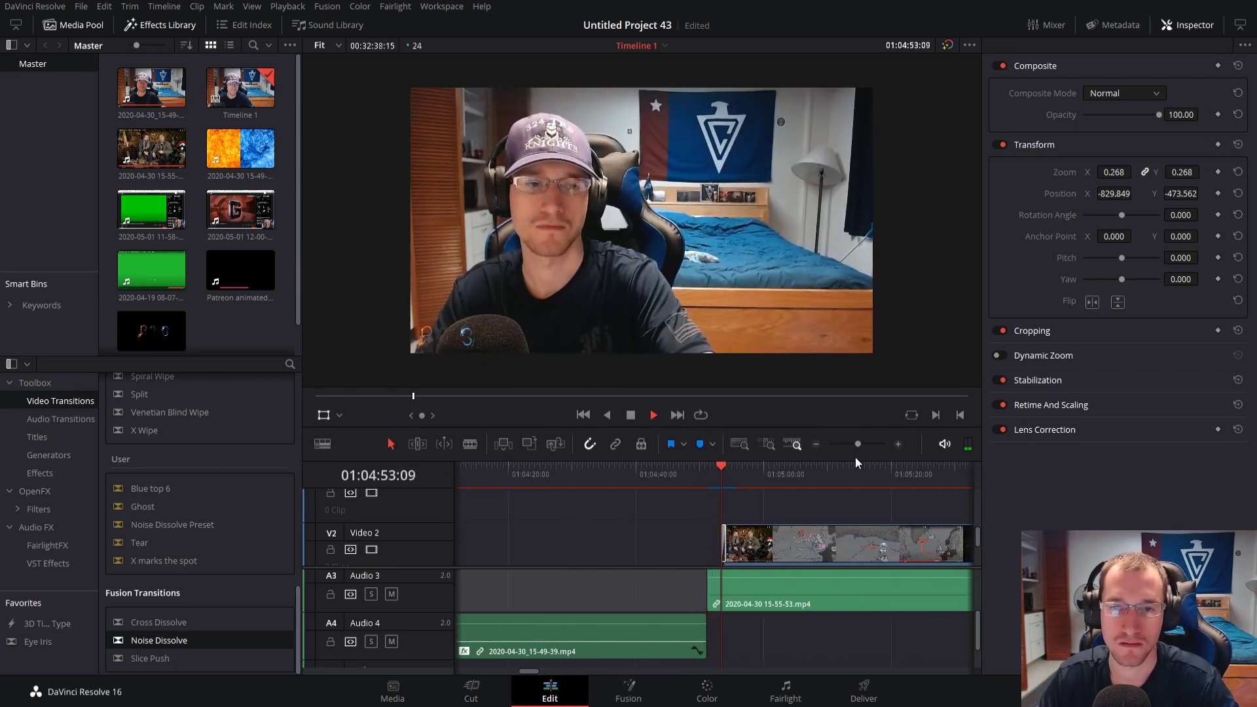
key(space)
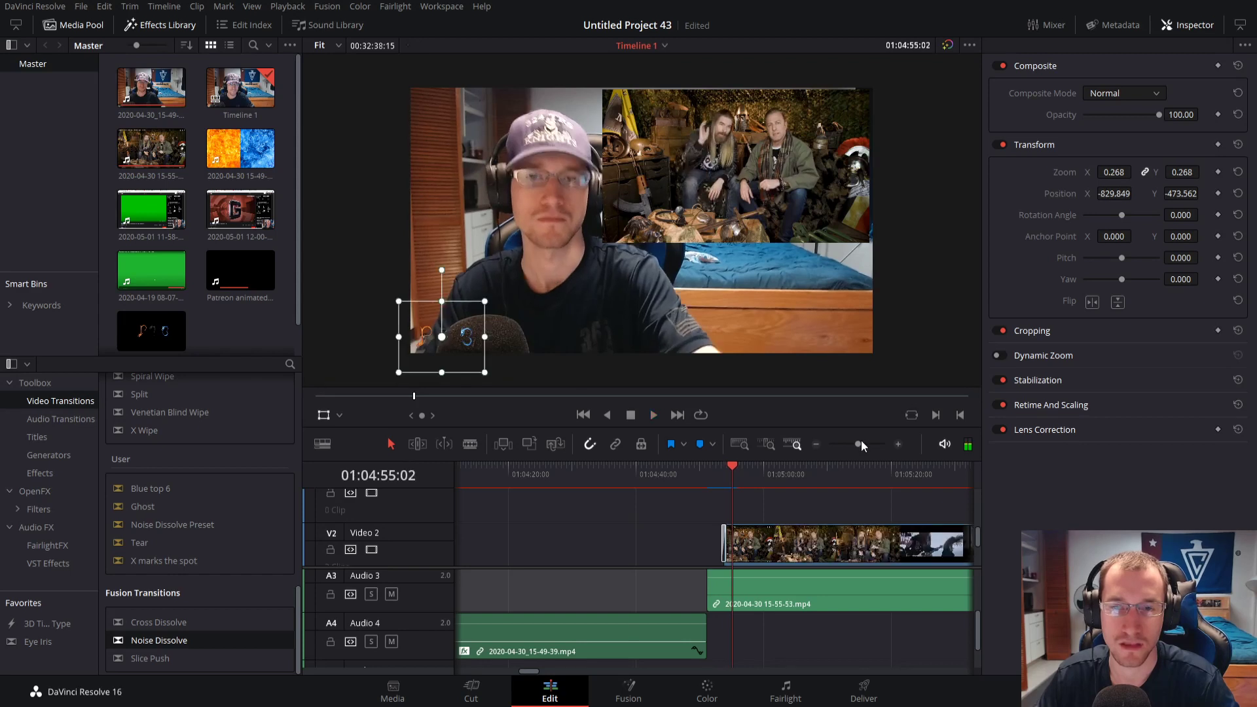
Split the webcam clip on Video 1 at 01:04:53:21, at the start of the reaction clip beneath the Noise Dissolve
click(854, 443)
click(711, 473)
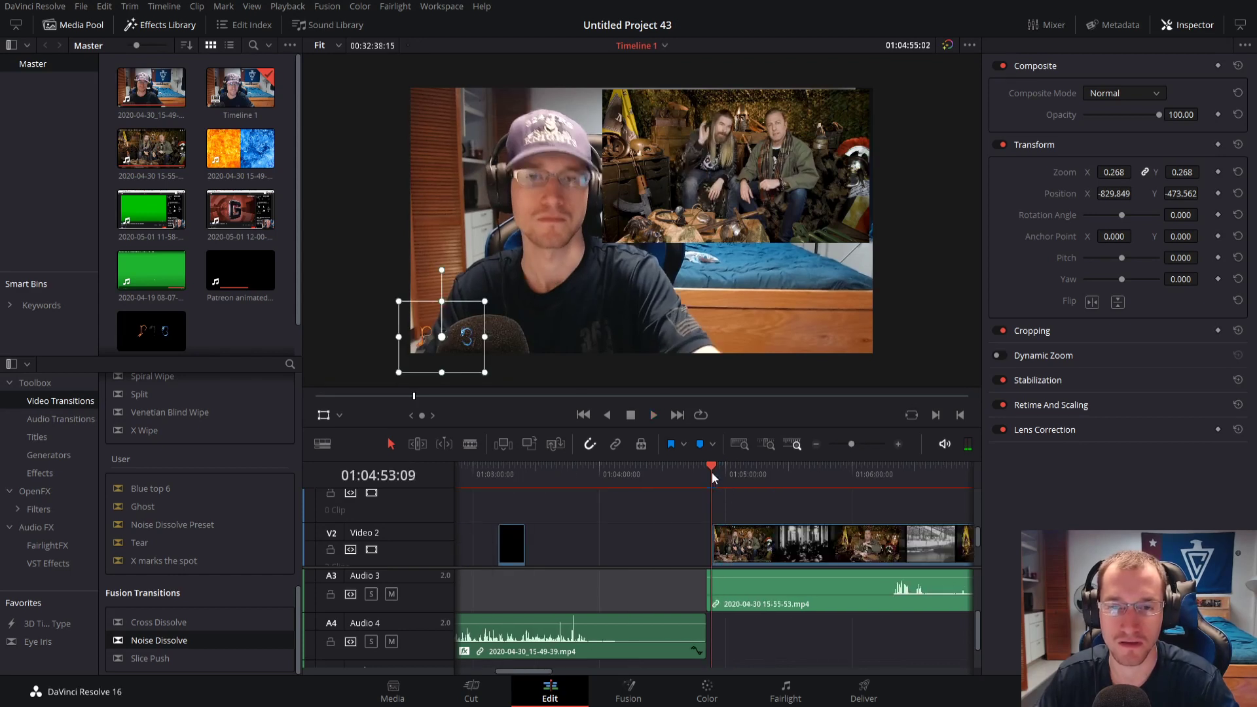
click(864, 444)
drag(864, 444, 872, 444)
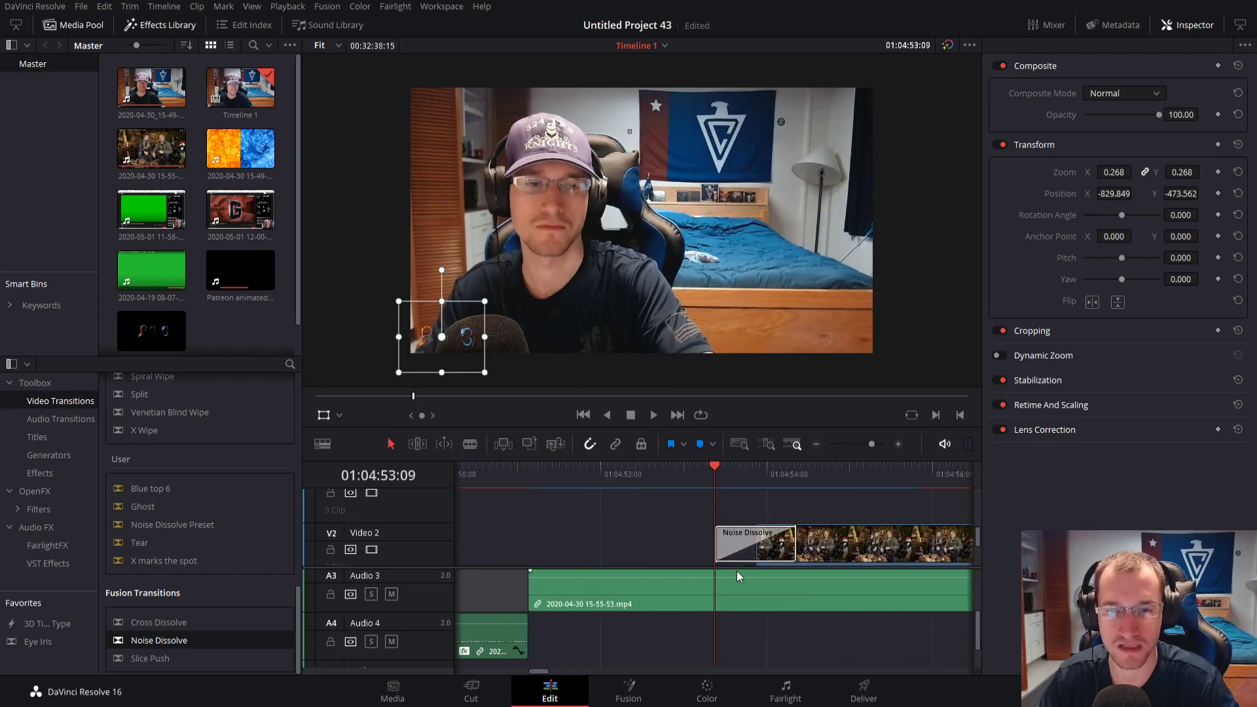
scroll(740, 564, down, 2)
scroll(771, 537, down, 2)
drag(725, 469, 757, 470)
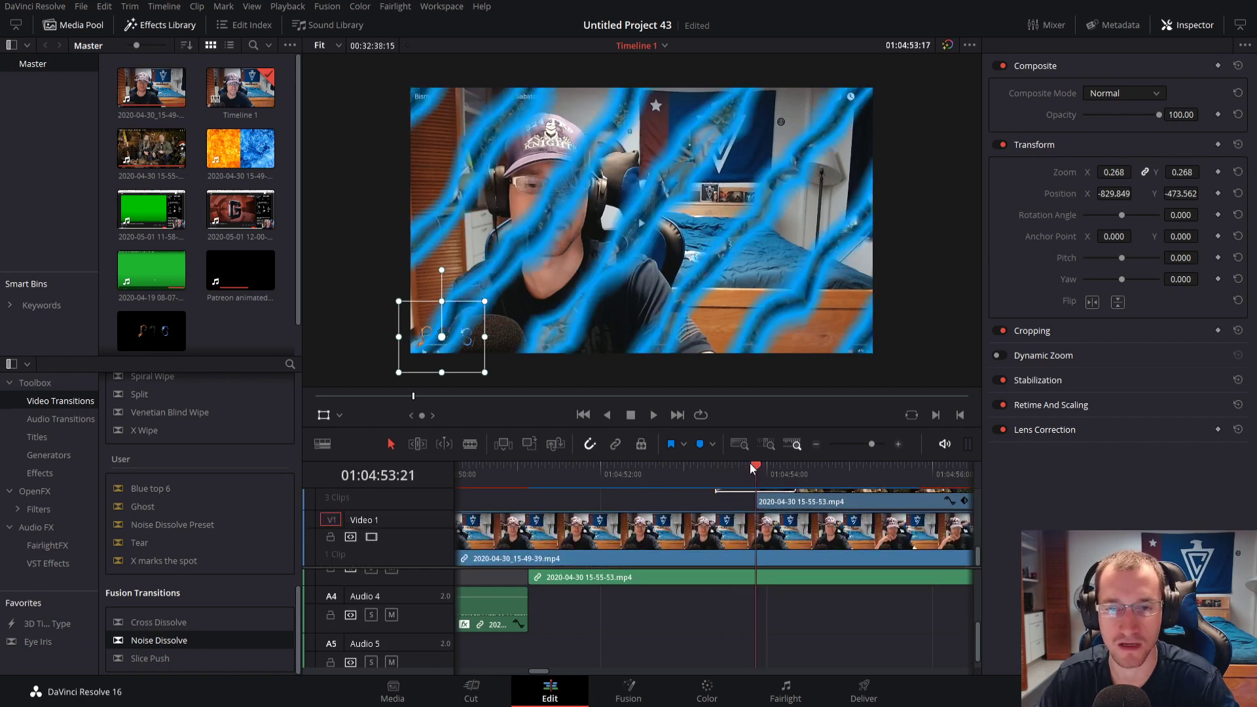
click(567, 537)
key(ctrl+b)
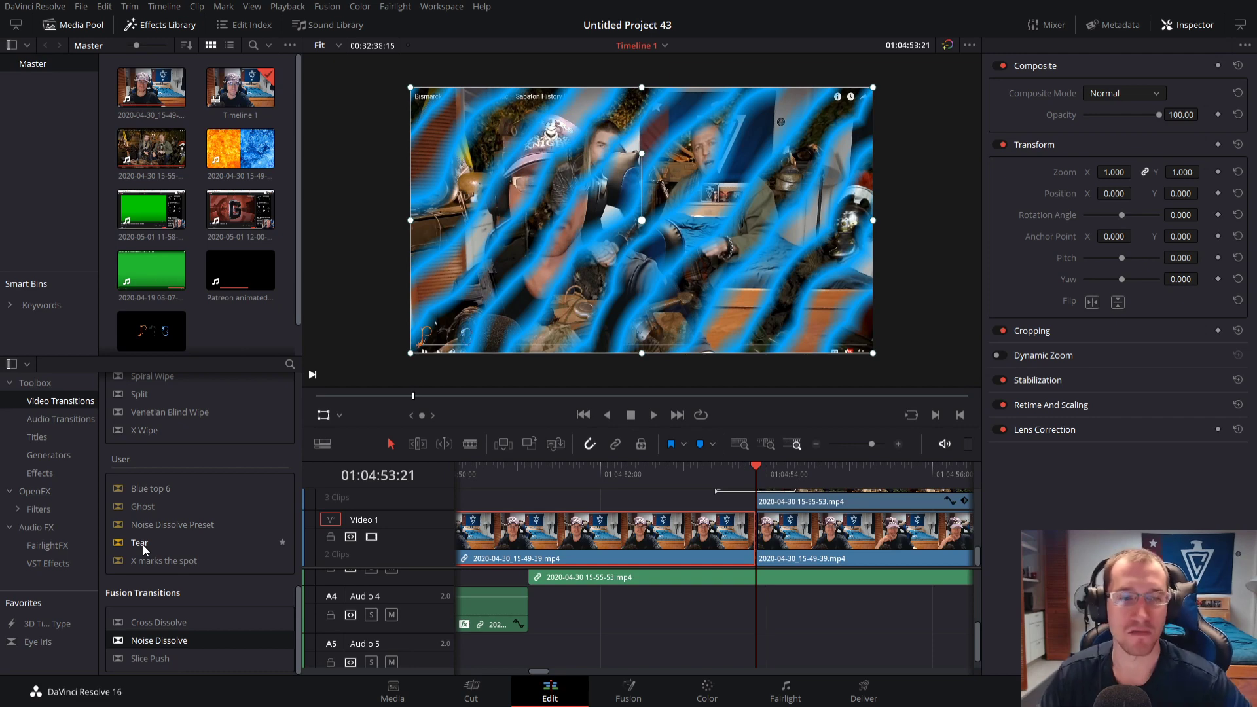
Save the Video 2 Noise Dissolve as a user transition preset named Waves and apply it to the Video 1 cut at 01:04:53:21
drag(720, 462, 783, 532)
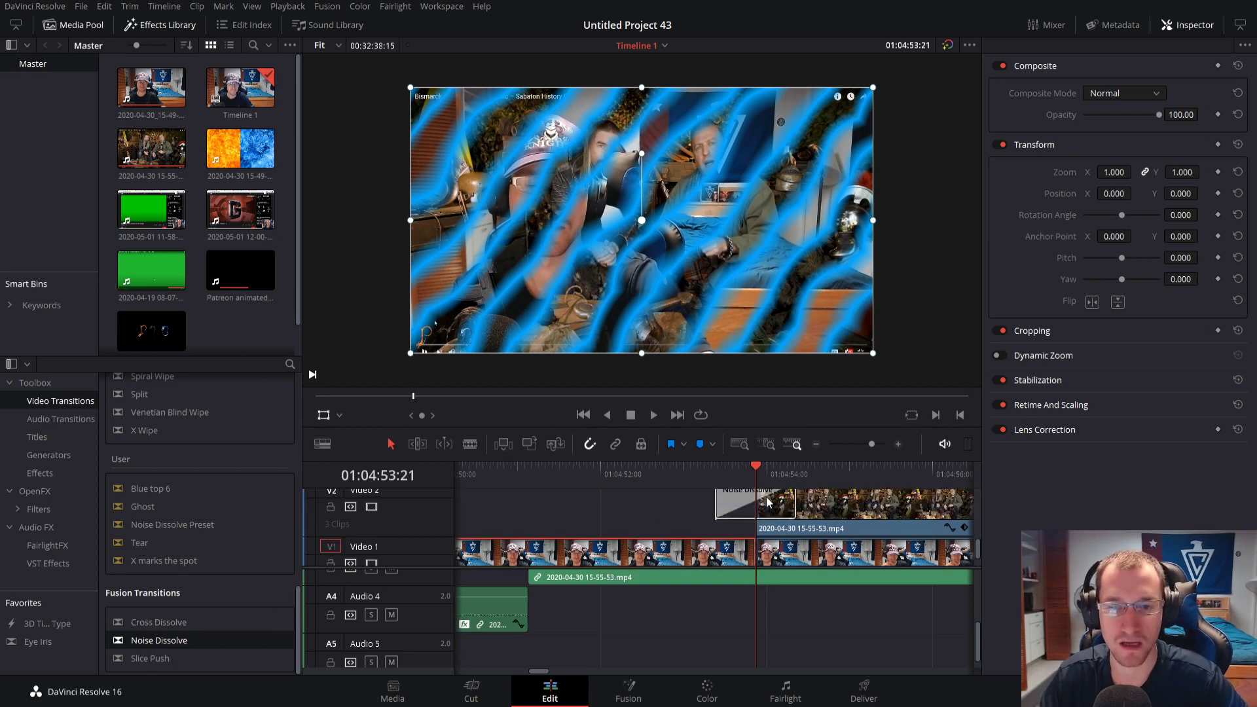
click(768, 501)
click(800, 517)
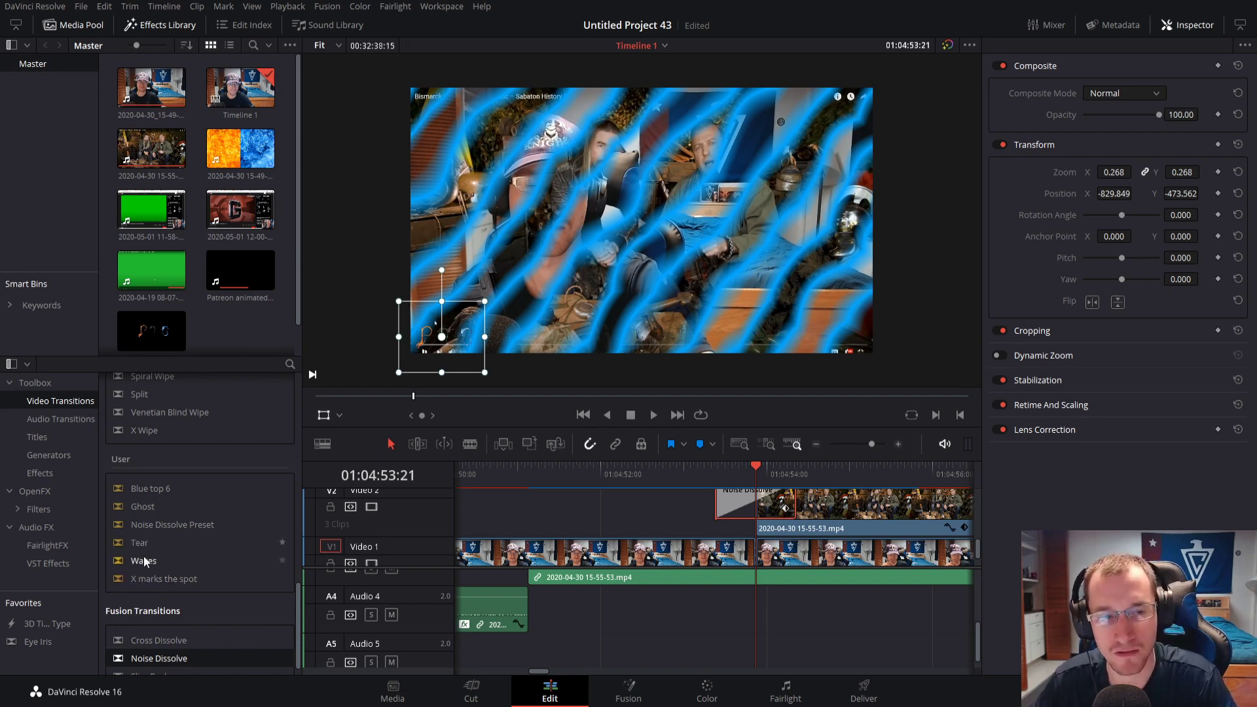
drag(143, 556, 760, 552)
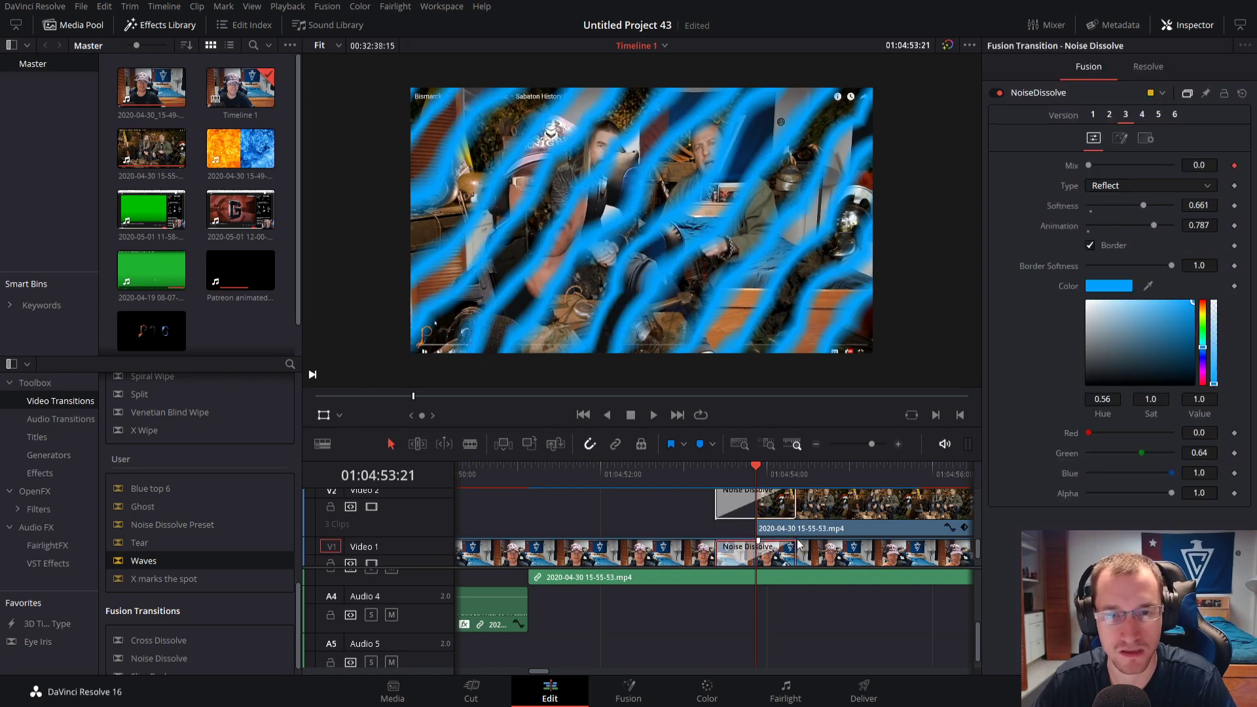
Try a darker border colour on the Video 1 Noise Dissolve, restore full blue, and set softness to 1.0 and animation to 0.134
mouse_move(1152, 340)
mouse_down()
mouse_move(1074, 364)
mouse_move(1142, 371)
mouse_up()
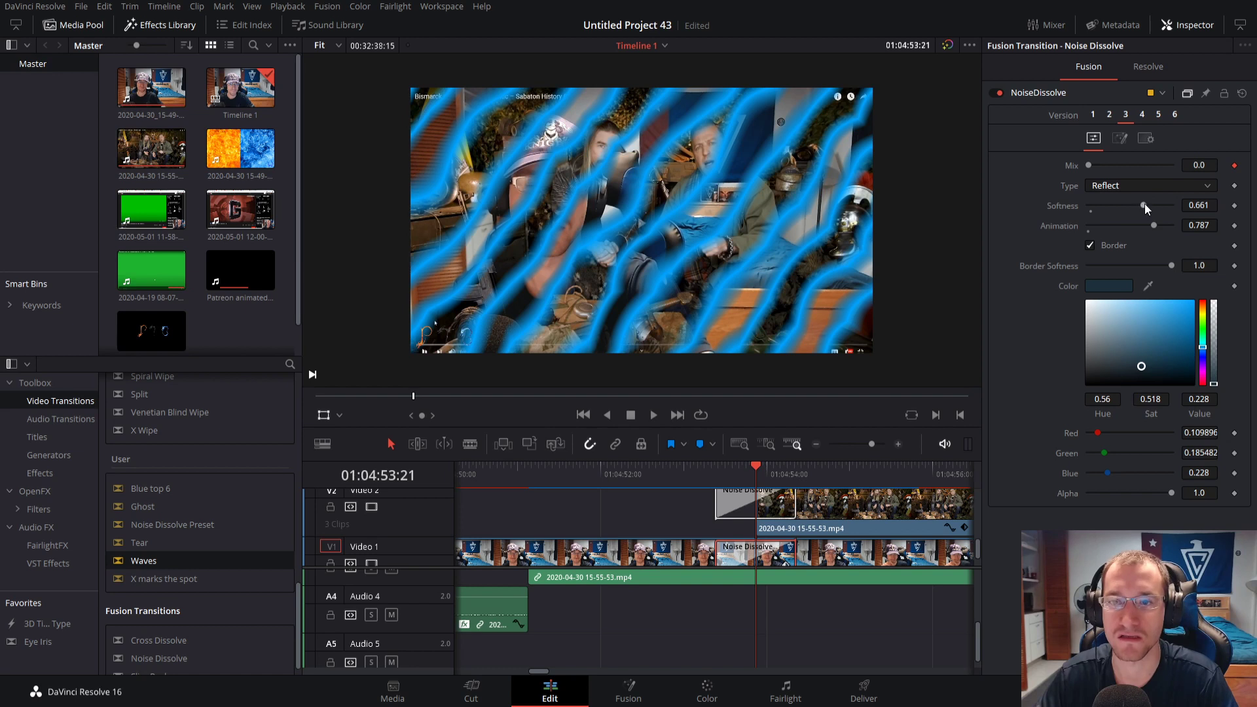
drag(1144, 205, 1100, 227)
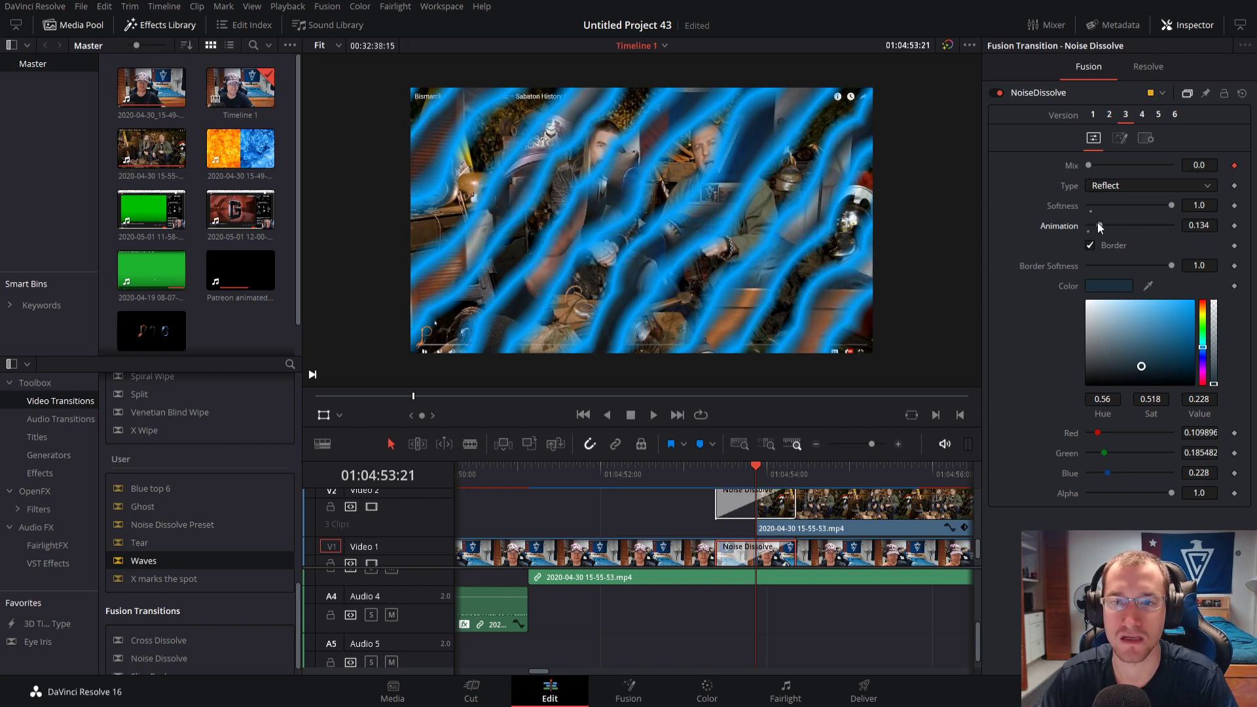
drag(1167, 264, 1211, 265)
drag(1170, 206, 1142, 206)
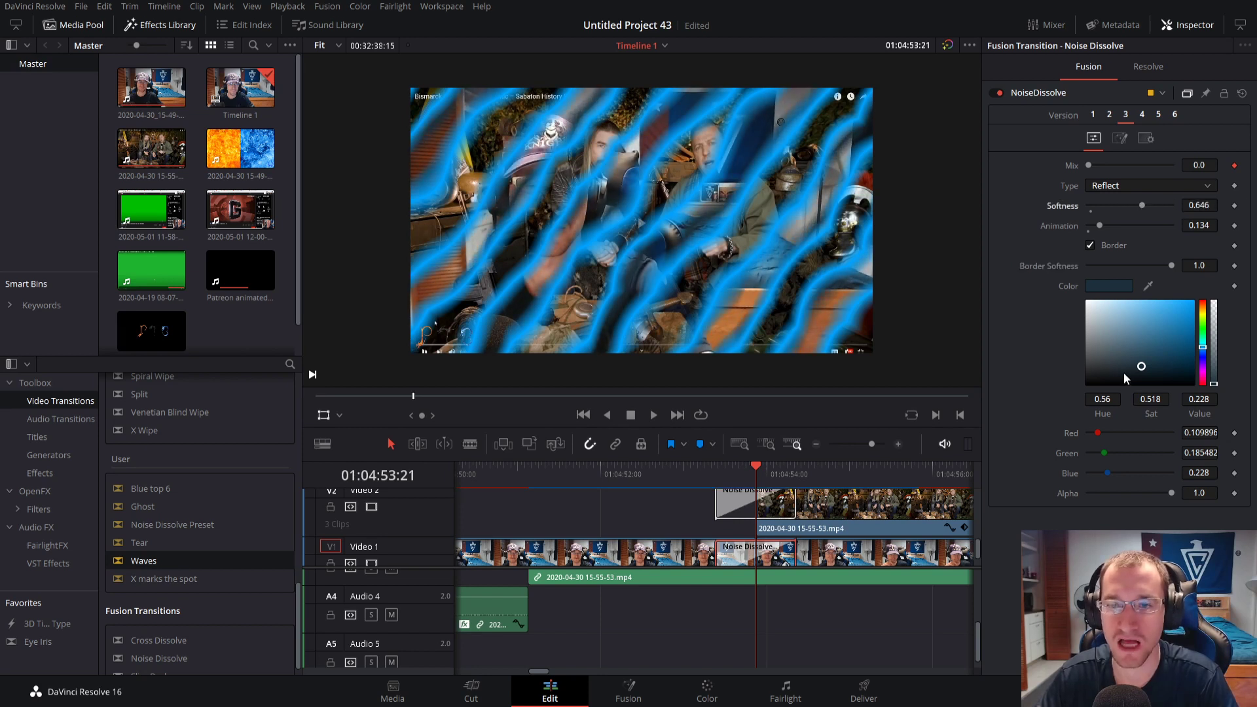
drag(1126, 379, 1195, 301)
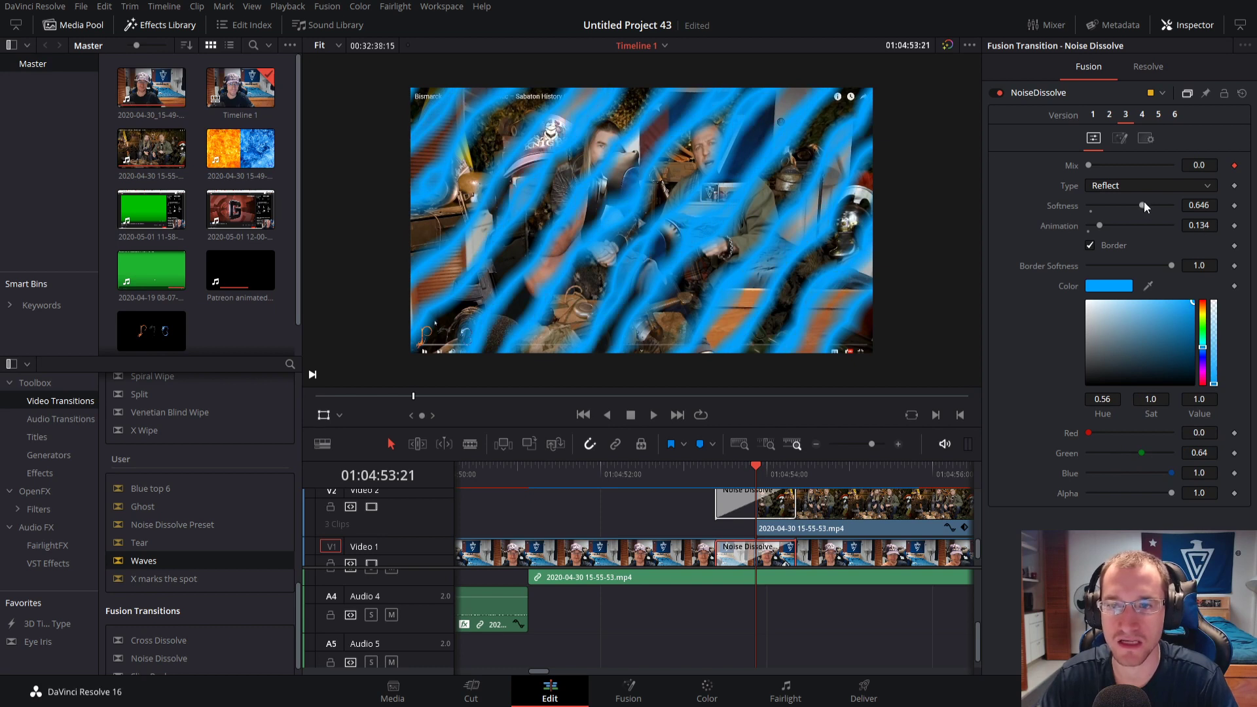
drag(1145, 202, 1178, 204)
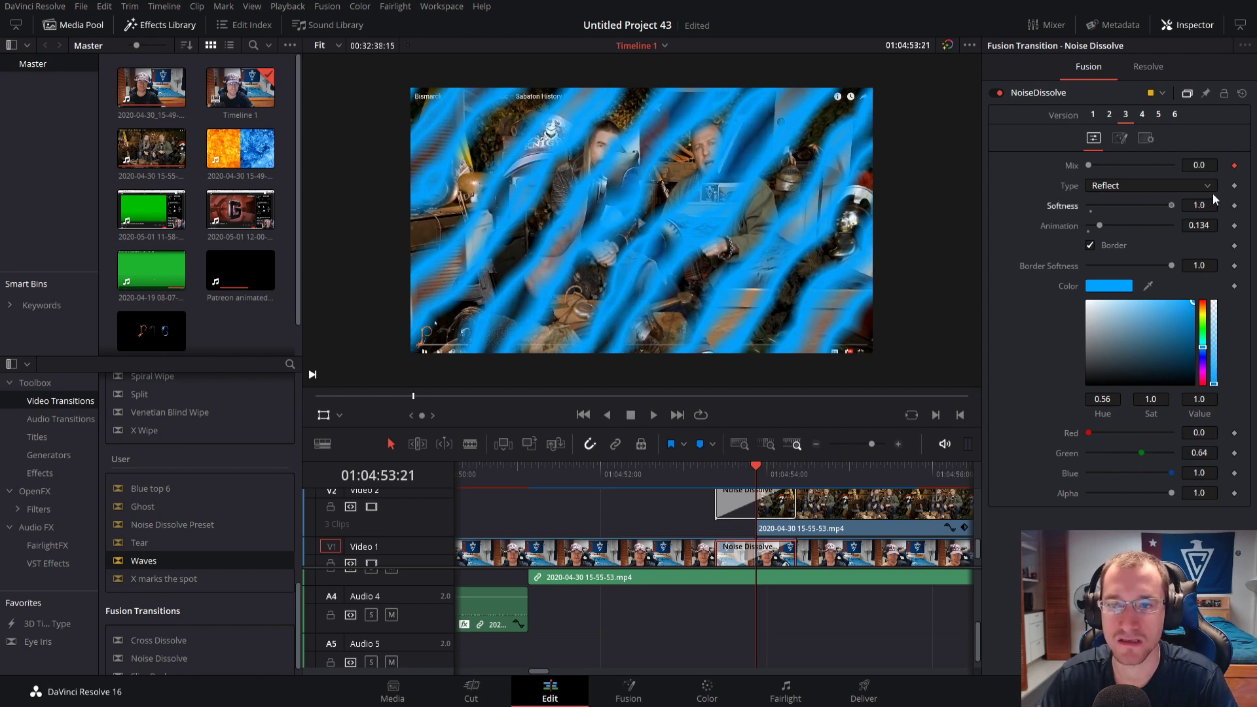
Set the Video 2 Noise Dissolve's colour to dark blue (saturation 0.476, value 0.276), softness to 0.827 and animation to 1.0
click(777, 513)
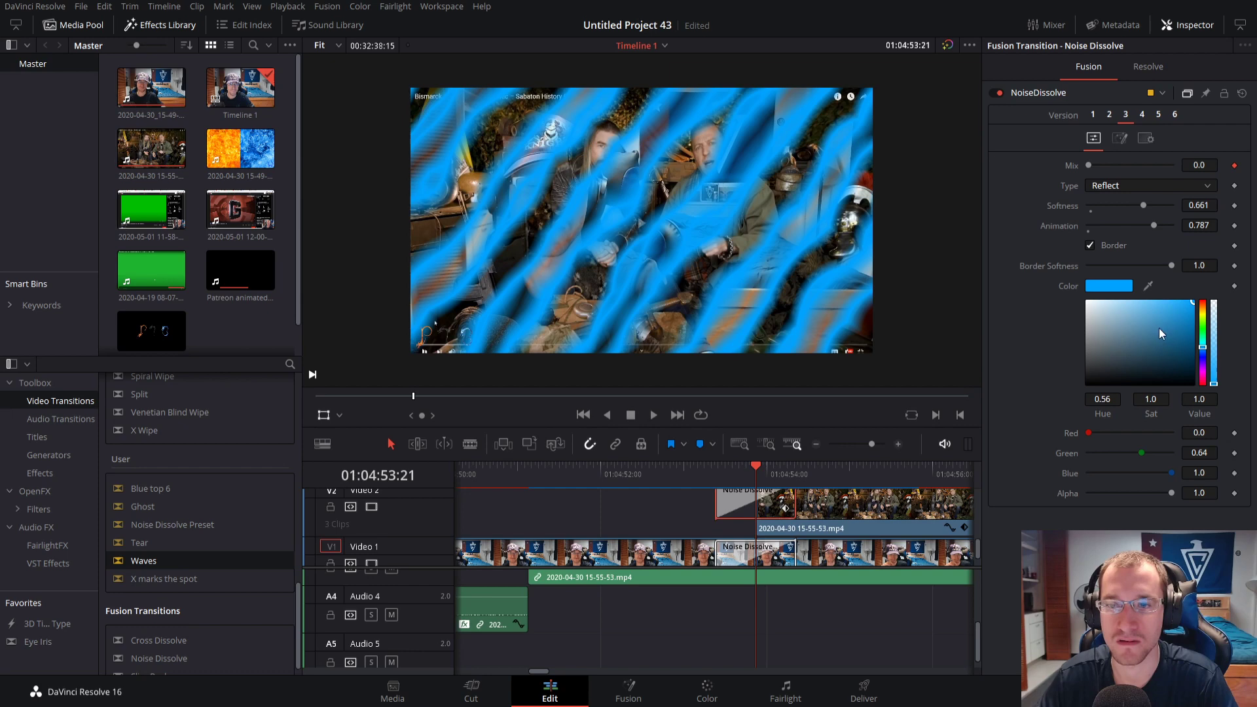
click(1123, 351)
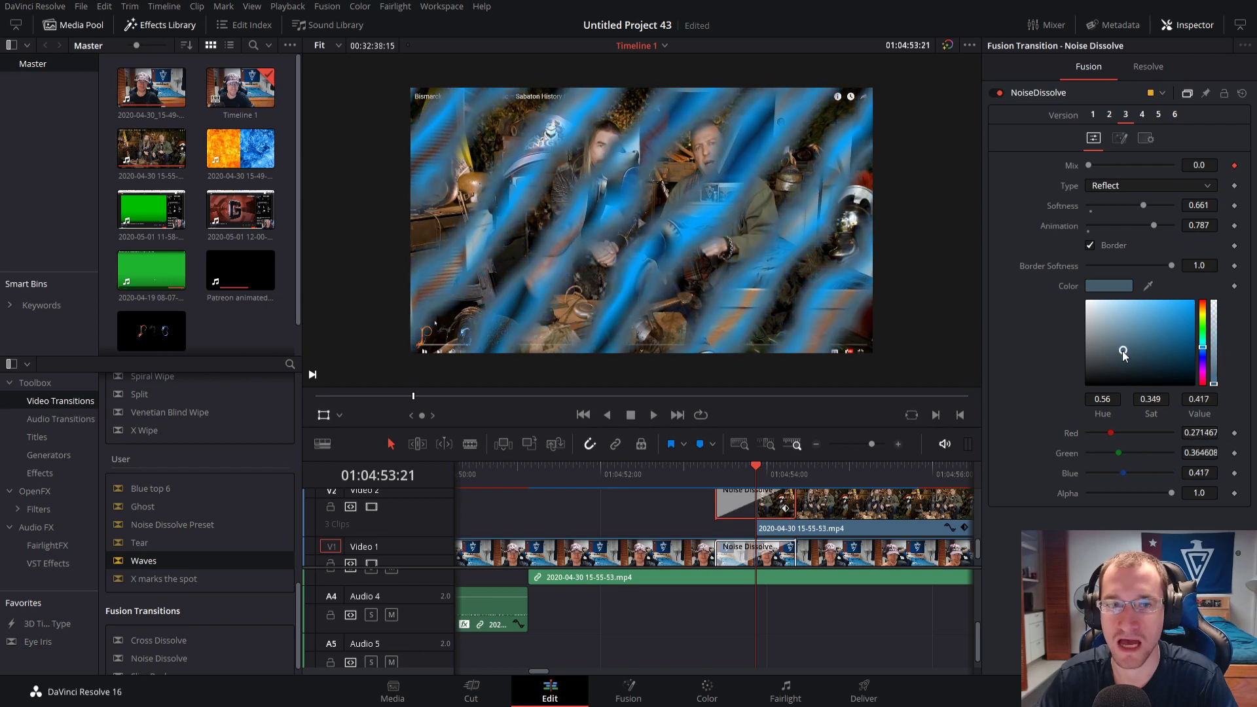
drag(1123, 351, 1138, 362)
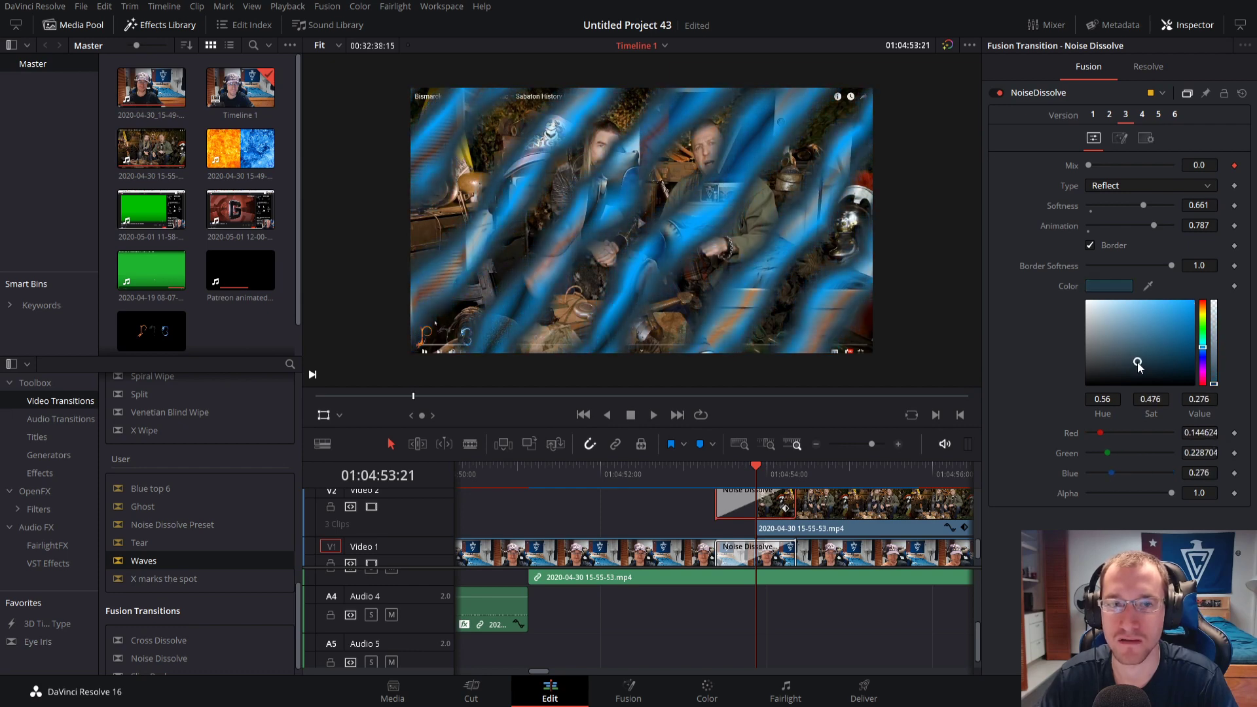
drag(1137, 201, 1201, 216)
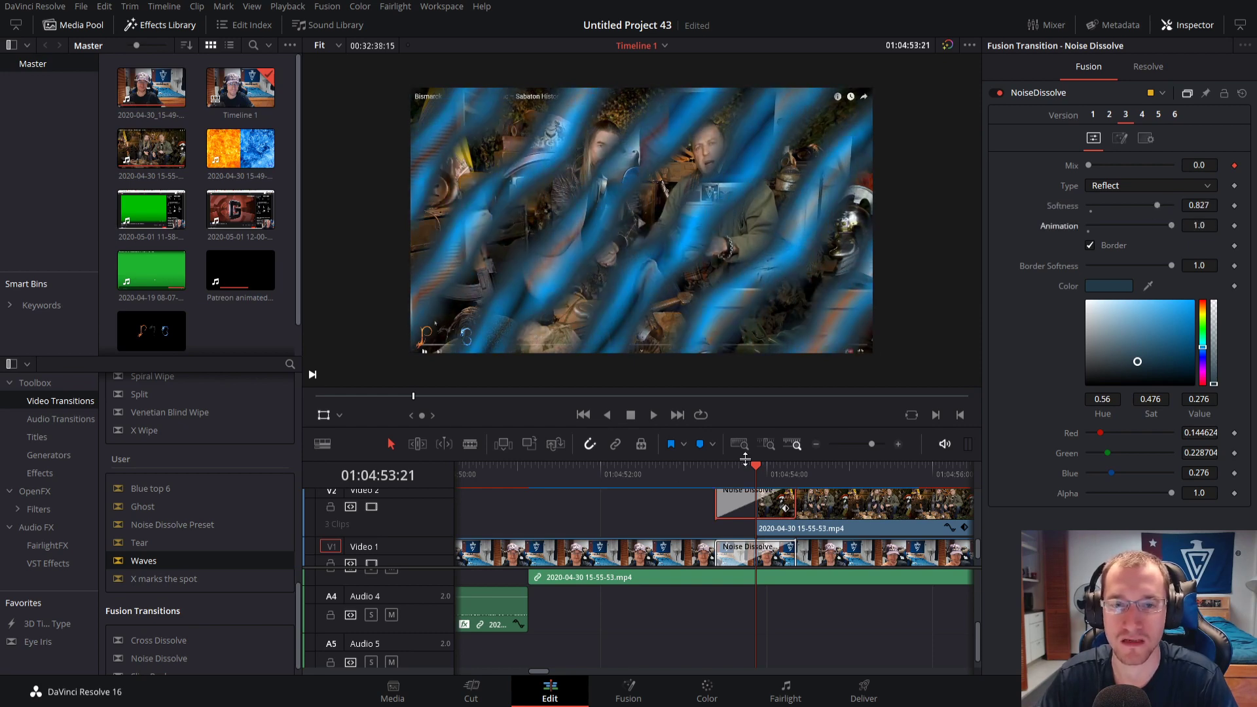
Play the paired Noise Dissolve transitions repeatedly from about 01:04:53 to review how the reaction footage comes in
click(717, 470)
key(space)
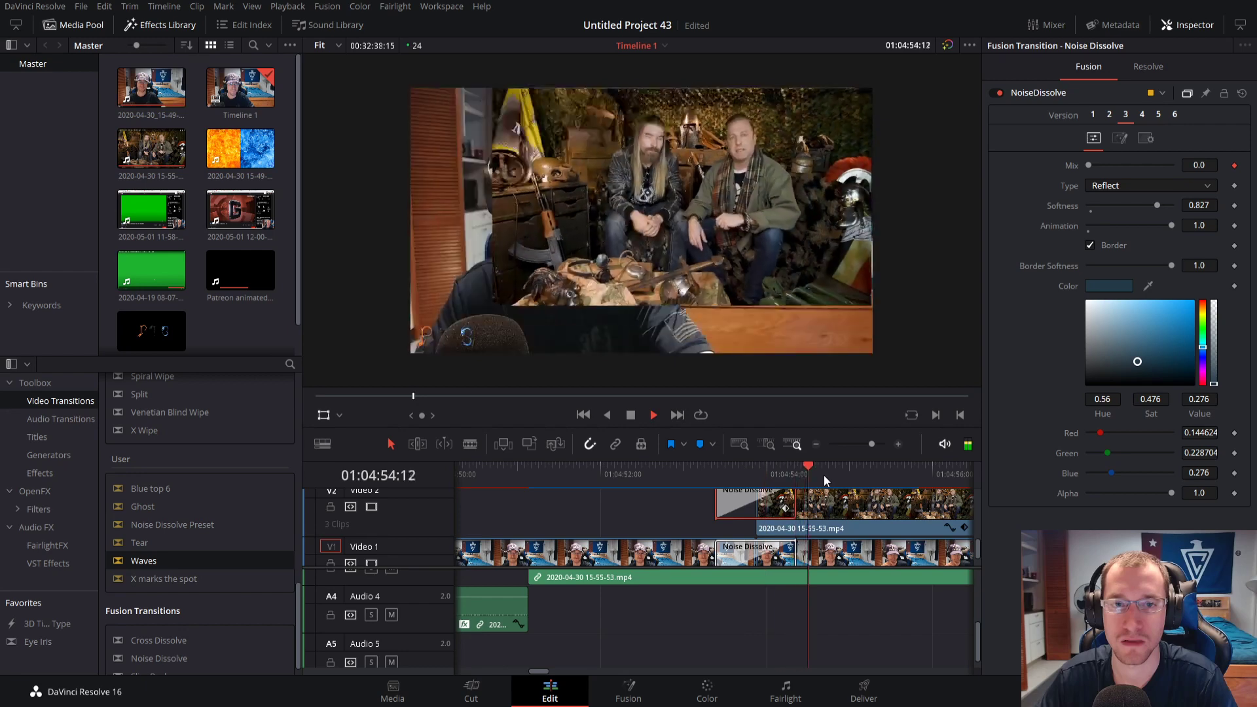
click(715, 474)
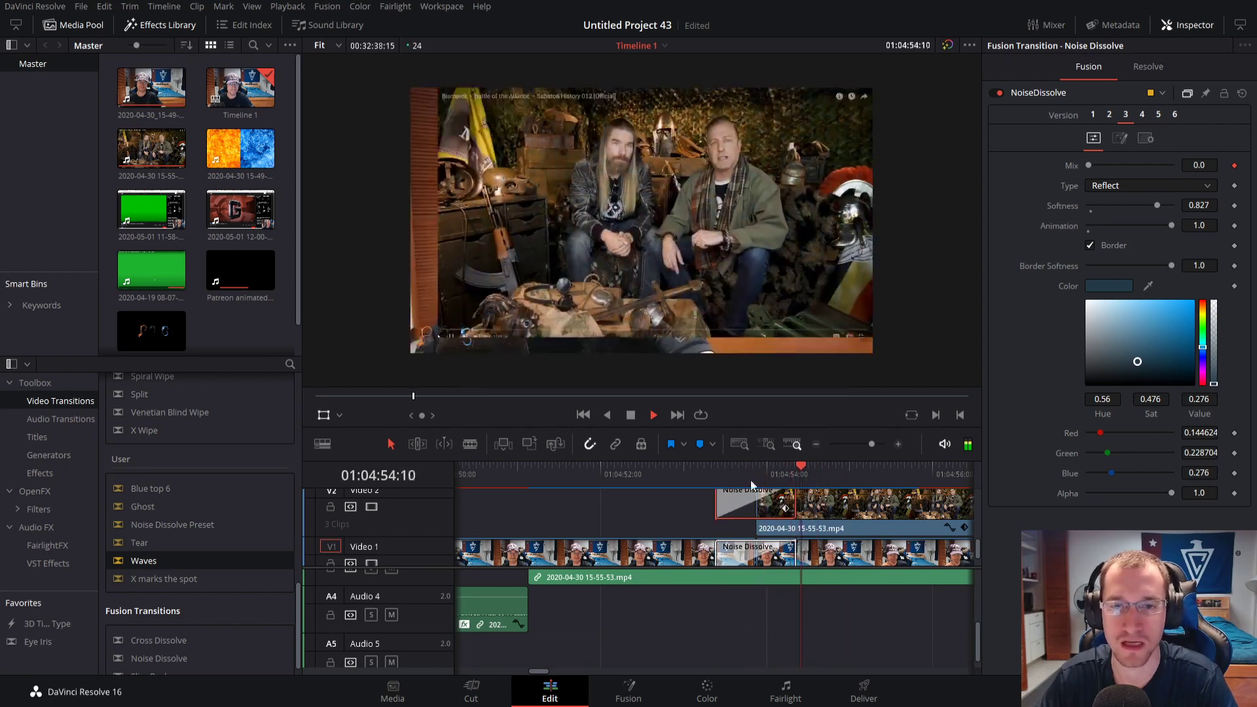
click(702, 473)
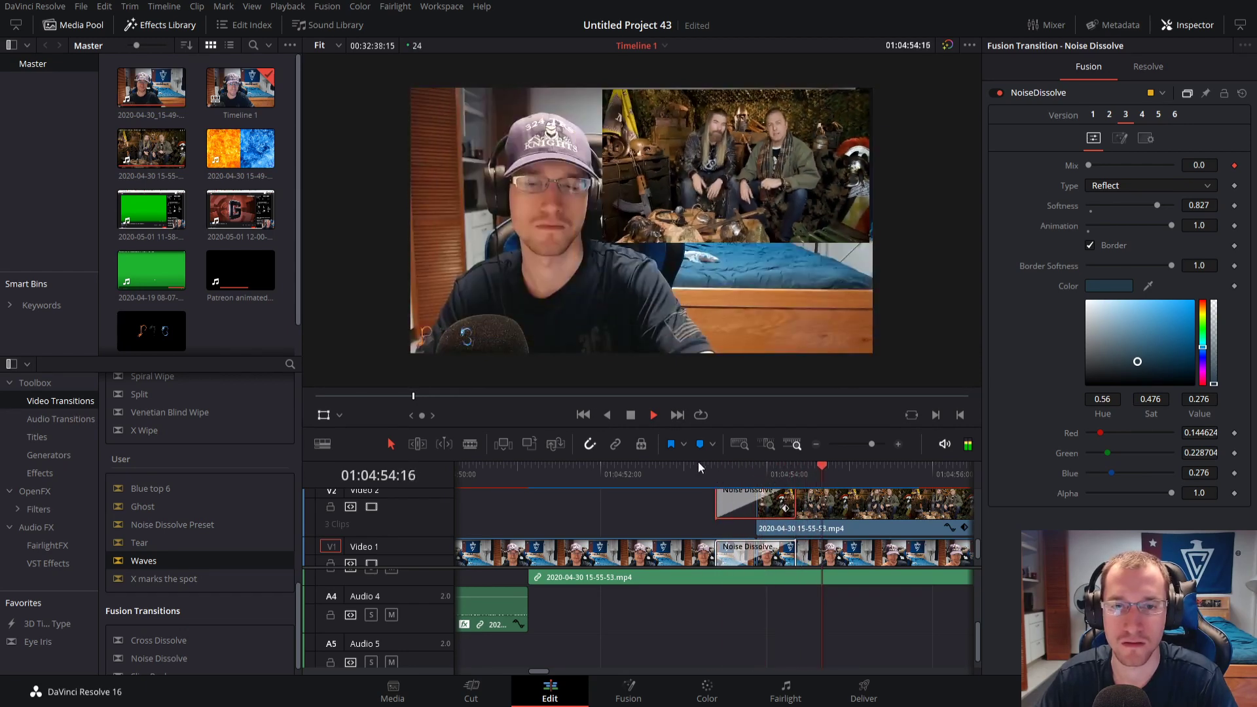
click(698, 468)
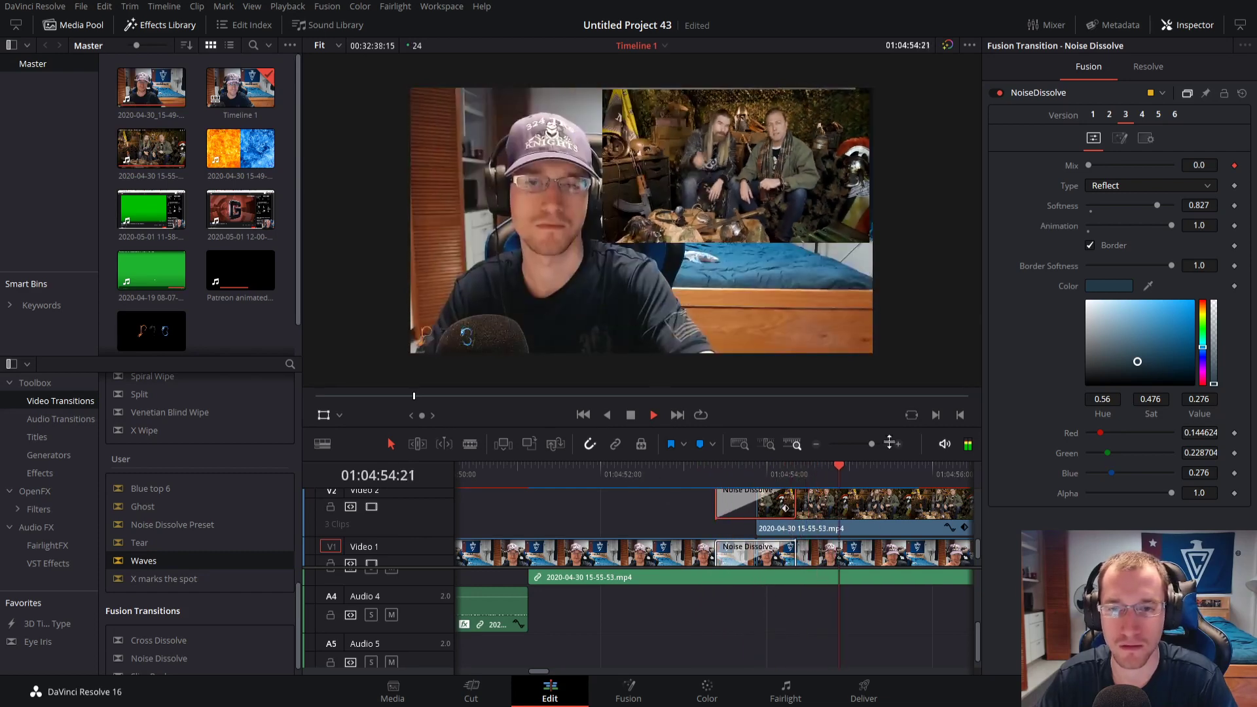
Play the timeline from its start to 01:00:06:15, and inspect the PTB.png logo overlay on Video 5
drag(868, 444, 851, 446)
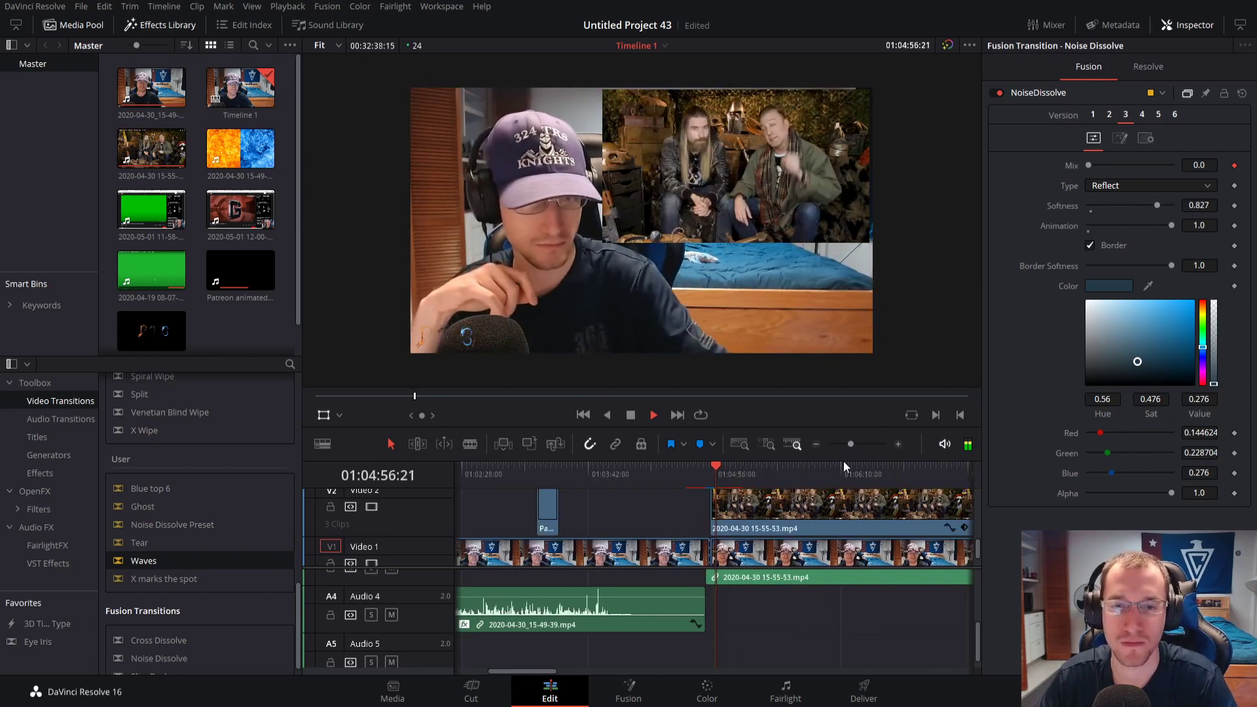
key(Home)
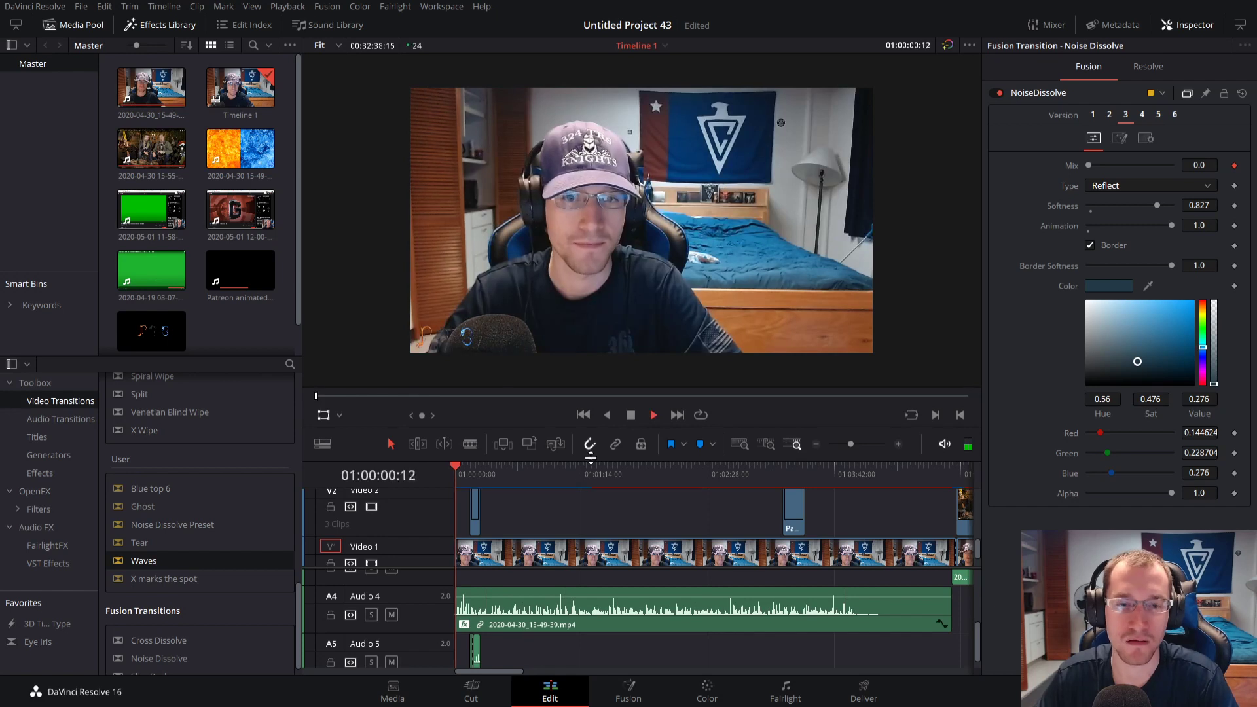
click(655, 416)
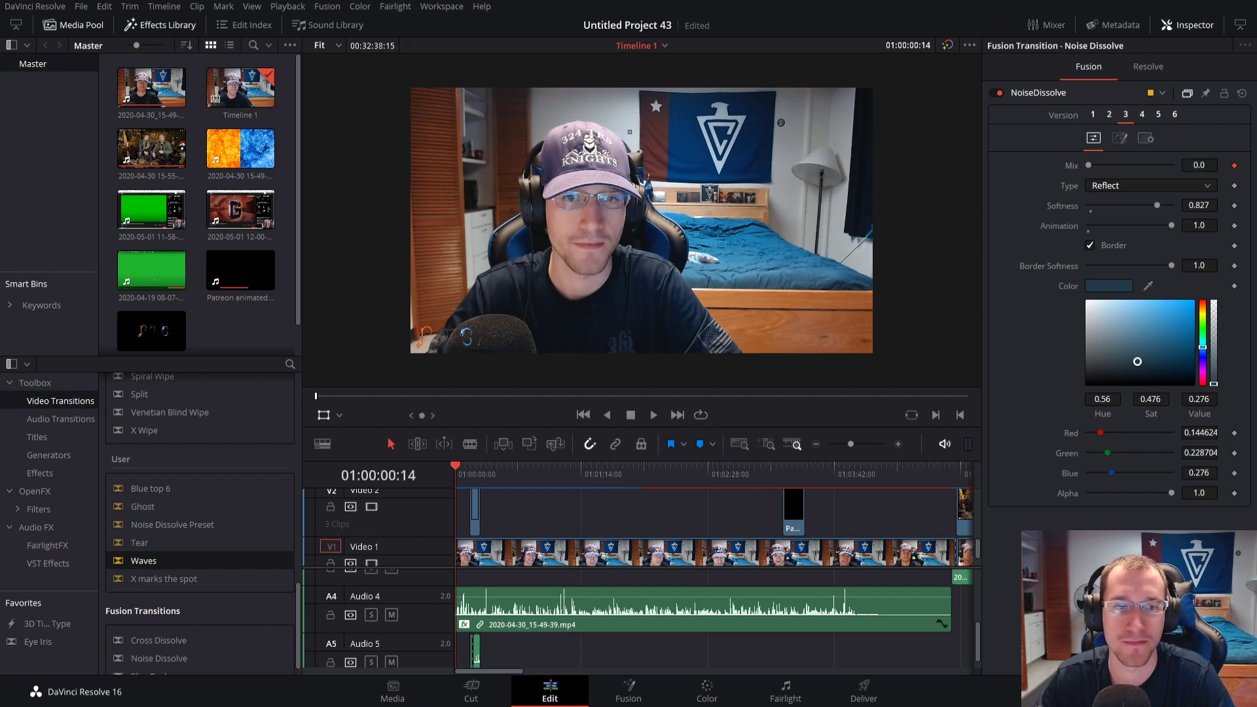
key(space)
click(553, 522)
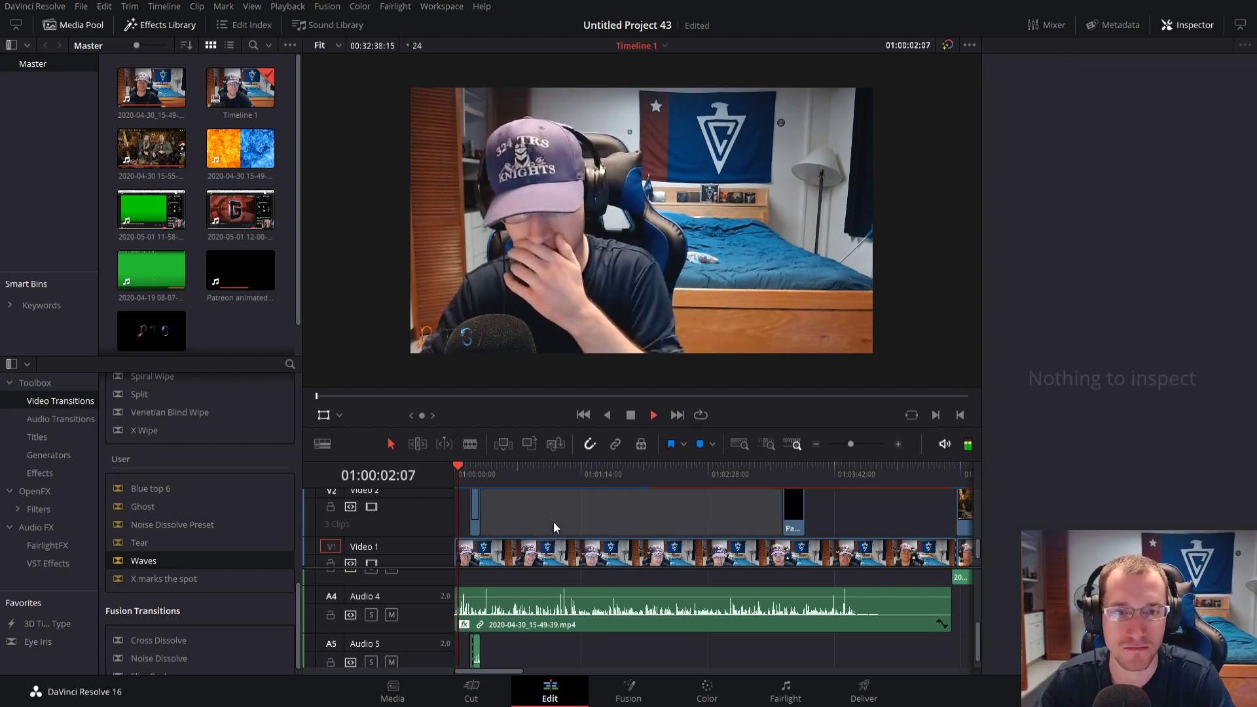
scroll(651, 518, up, 3)
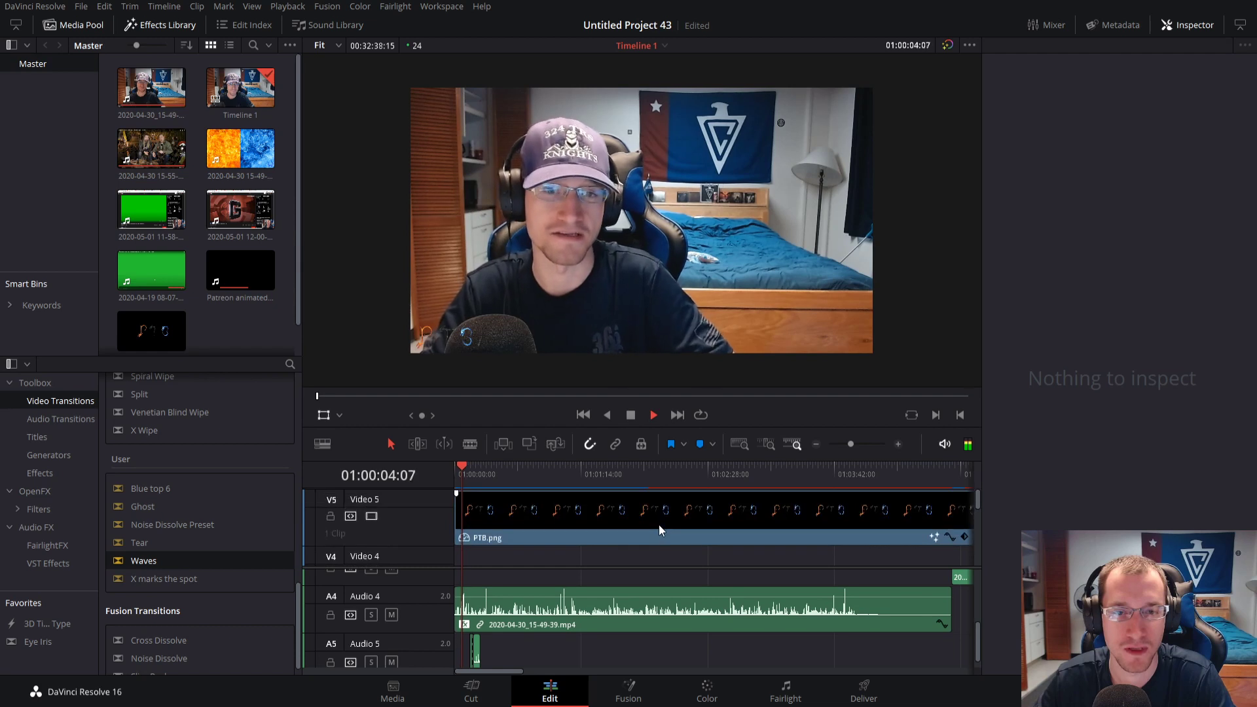
scroll(694, 491, up, 1)
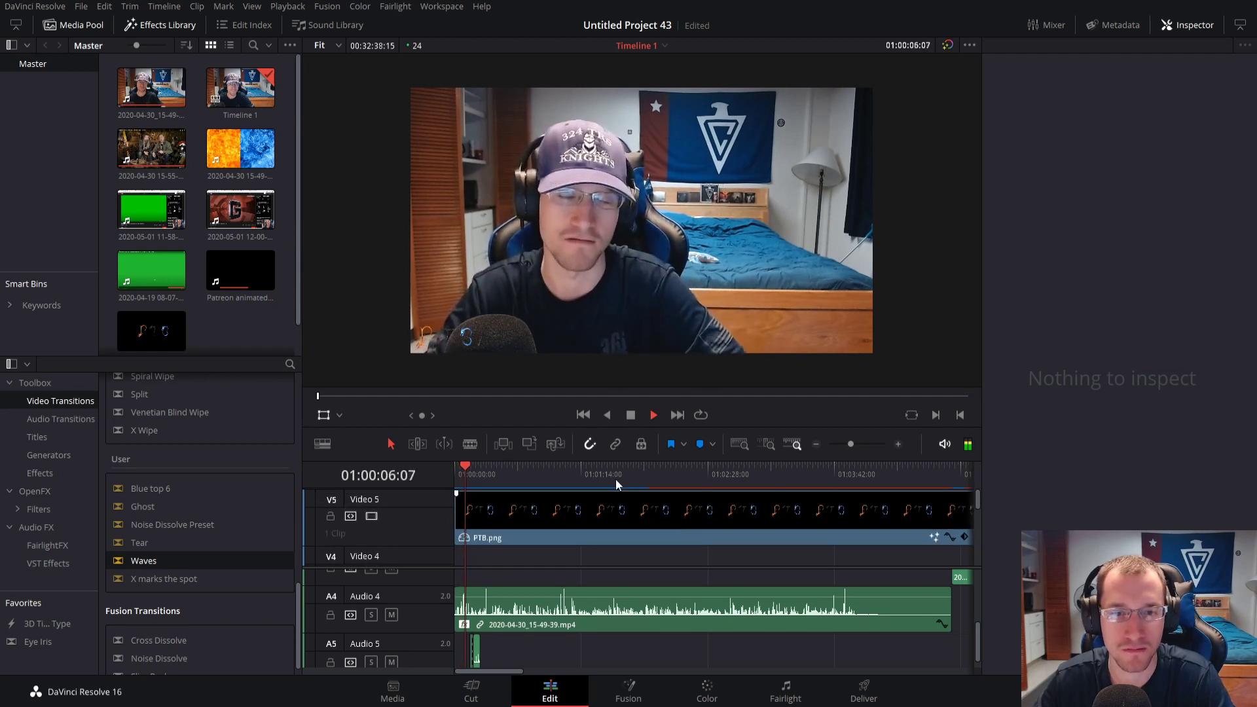
key(space)
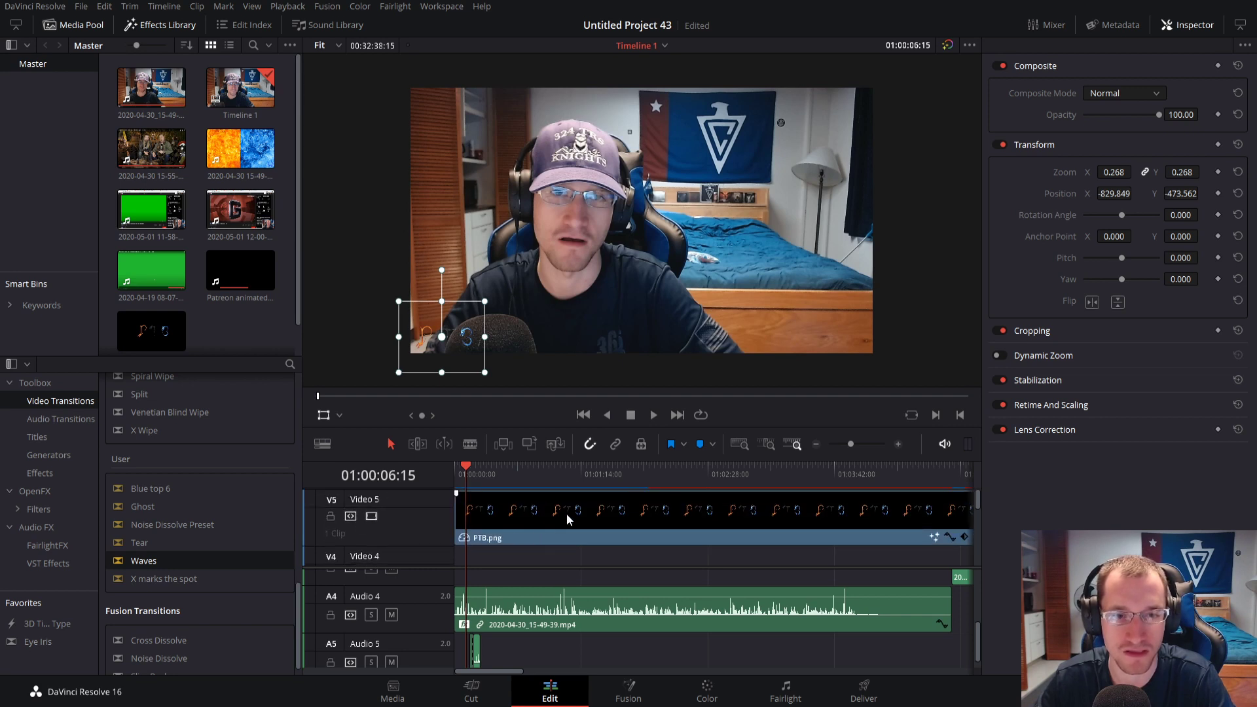
Play the opening animation clip on Video 2 around 01:00:09 to review it over the webcam footage
scroll(520, 513, down, 2)
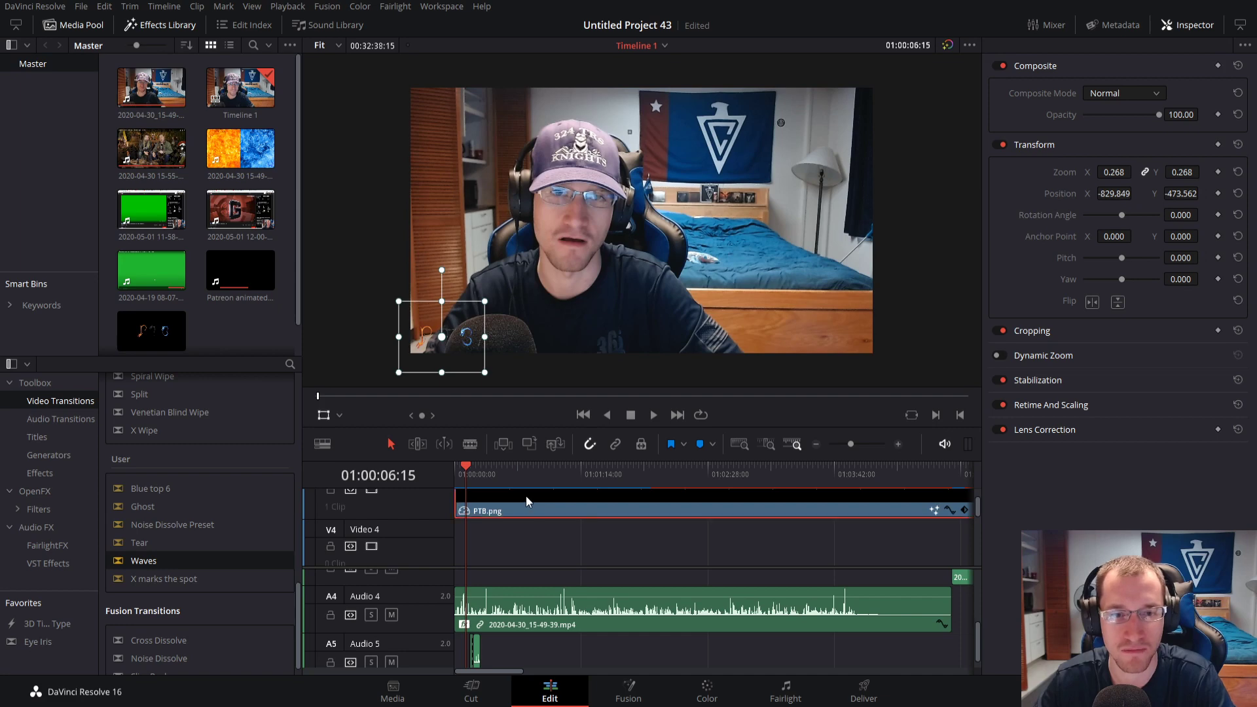
scroll(610, 561, down, 4)
scroll(543, 546, down, 5)
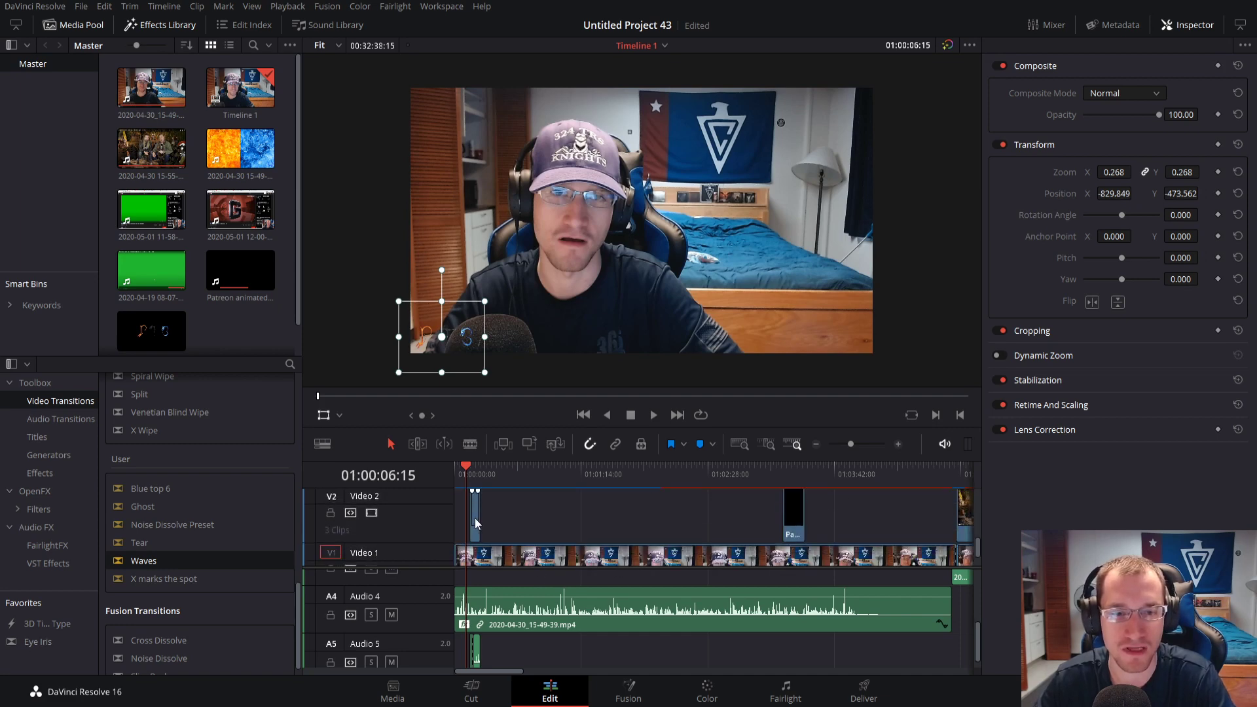
click(476, 519)
click(470, 473)
key(space)
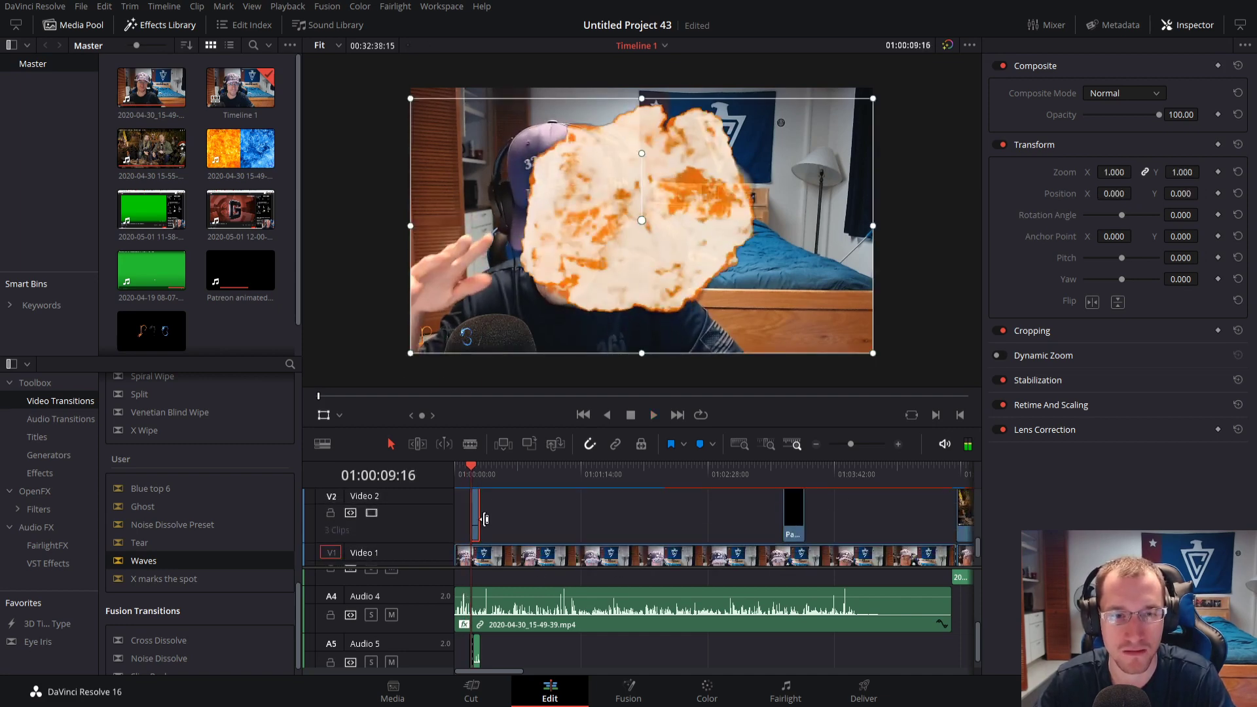
scroll(477, 524, down, 2)
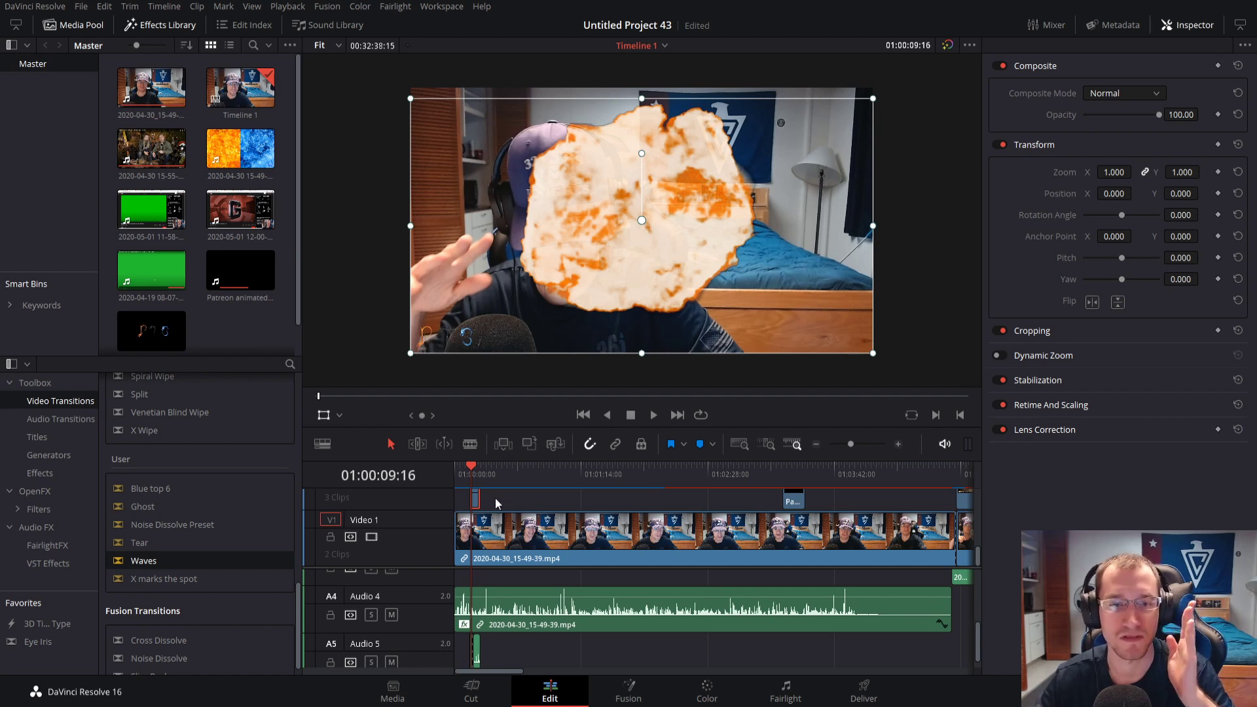
scroll(468, 521, up, 2)
click(508, 525)
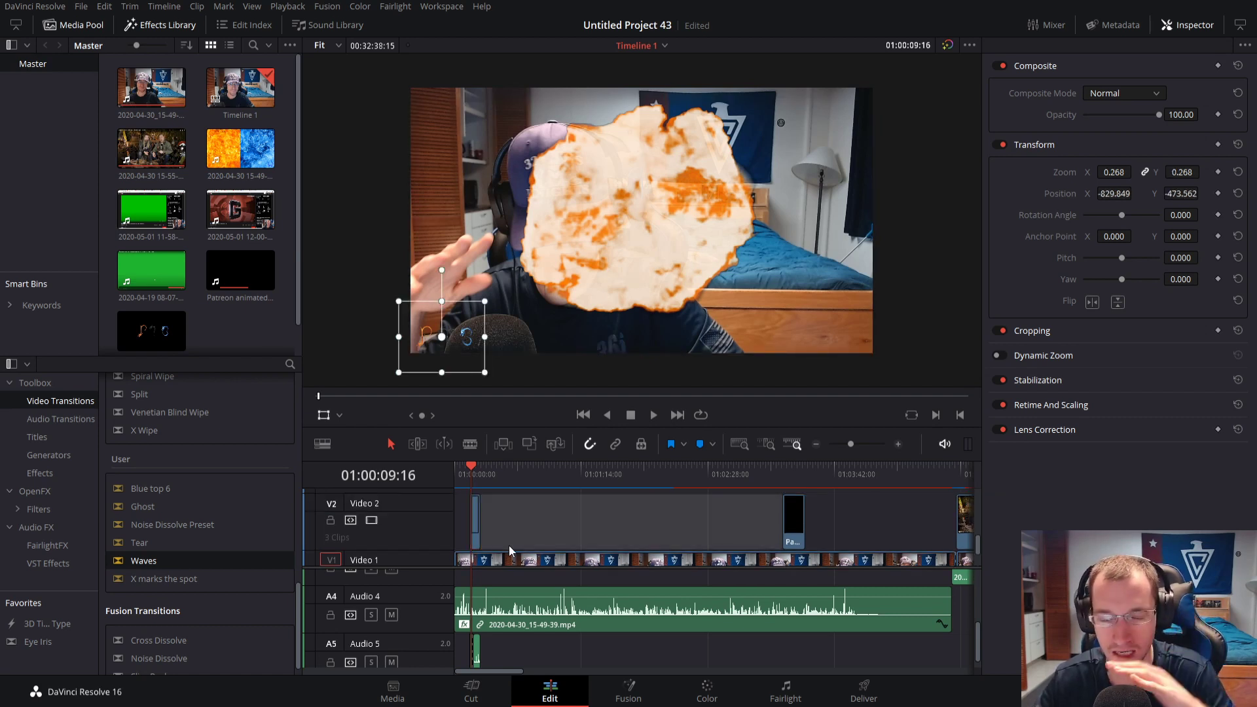
Play the reaction footage from about 01:04:54 and the Patreon overlay from about 01:03:12 to review both
click(958, 471)
key(space)
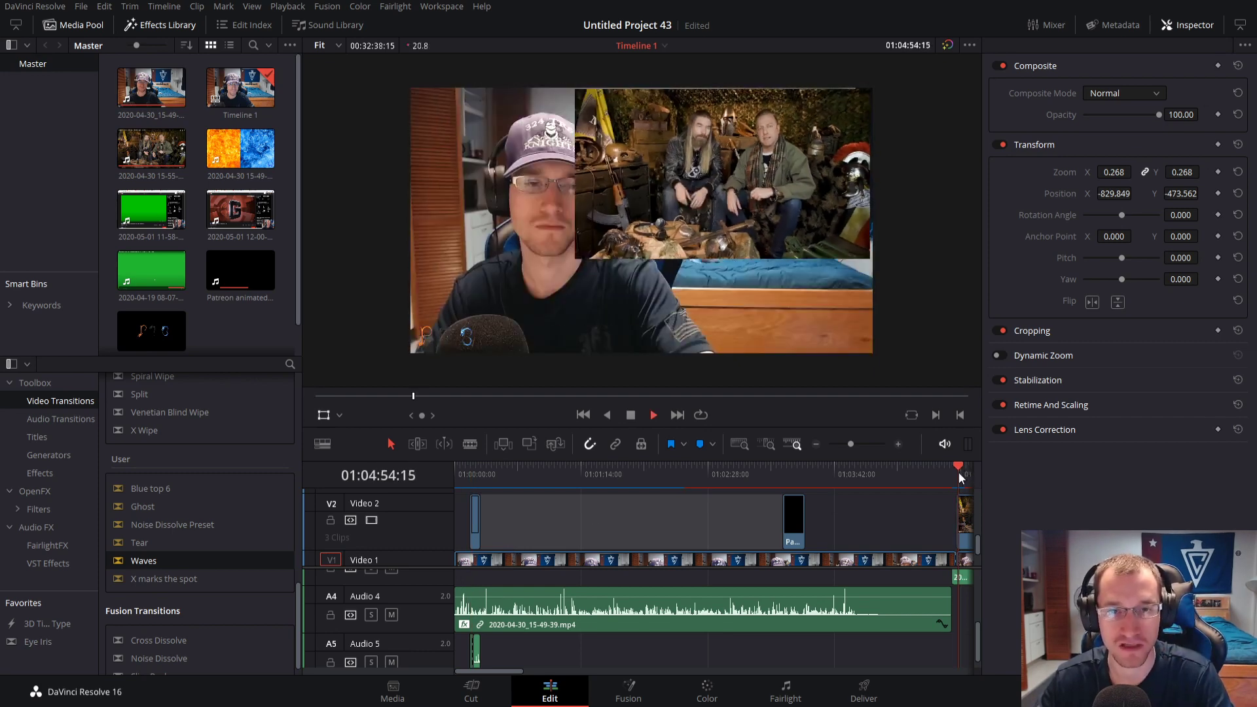
key(space)
click(791, 525)
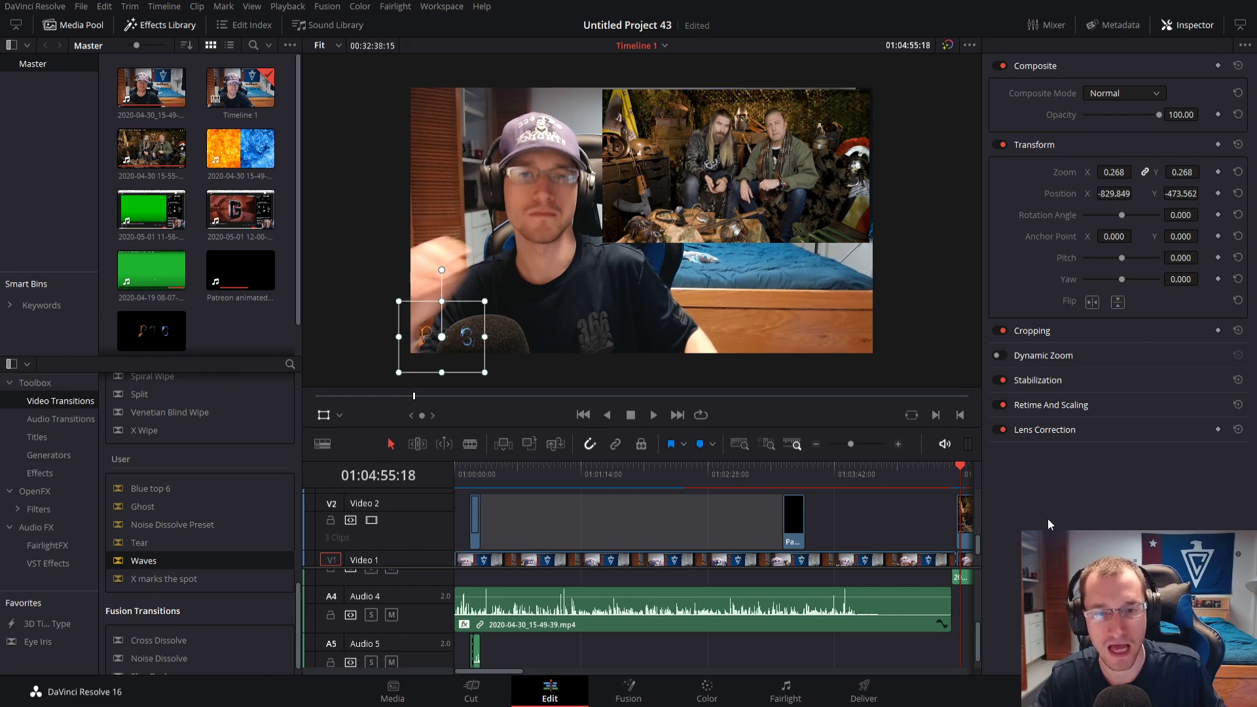
click(784, 469)
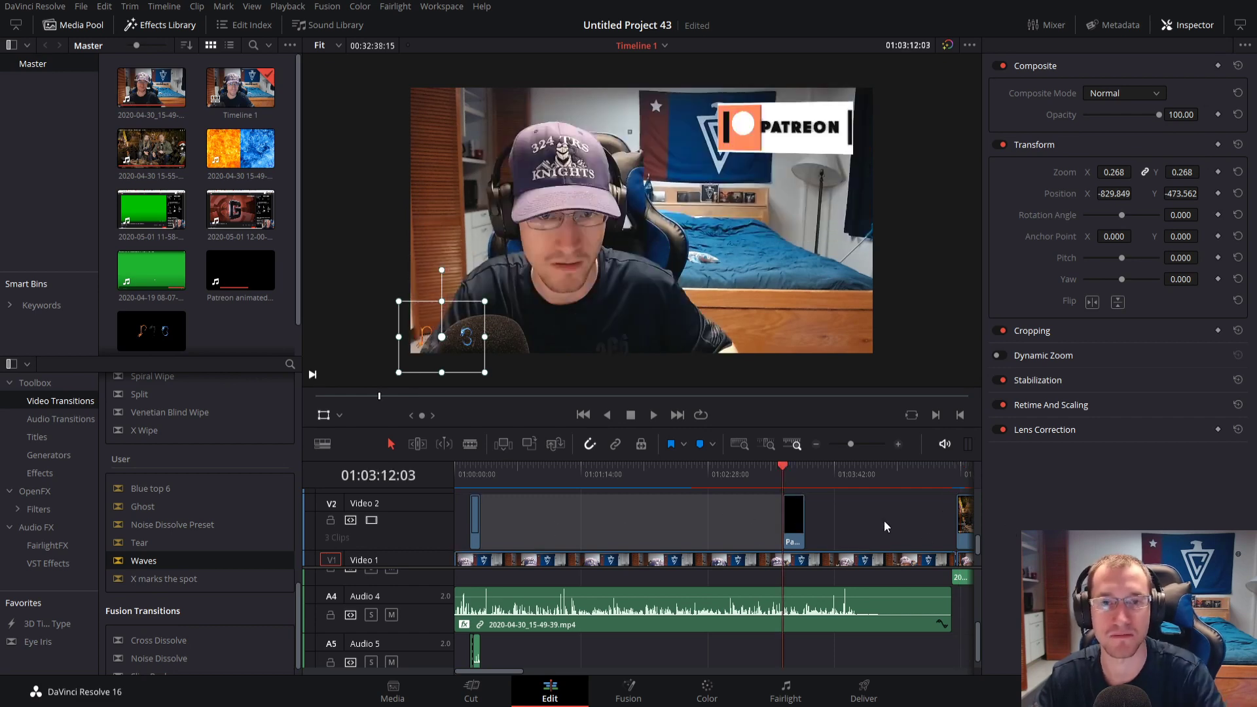
key(space)
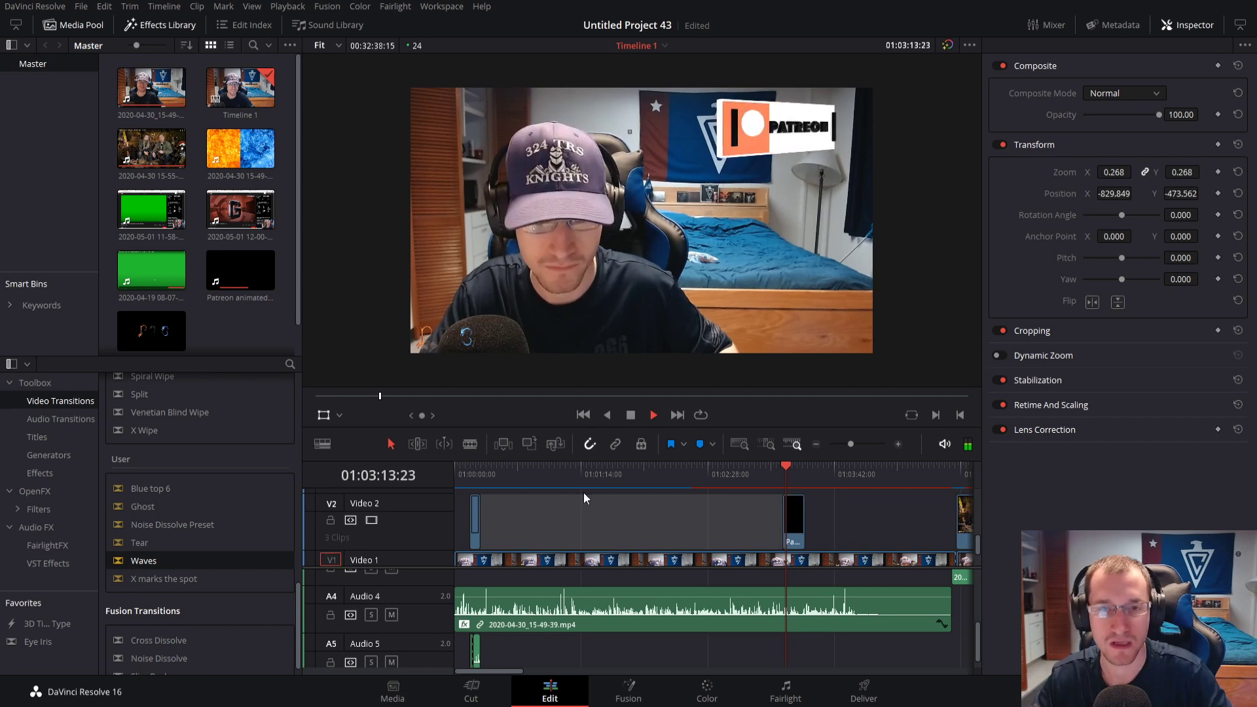
key(space)
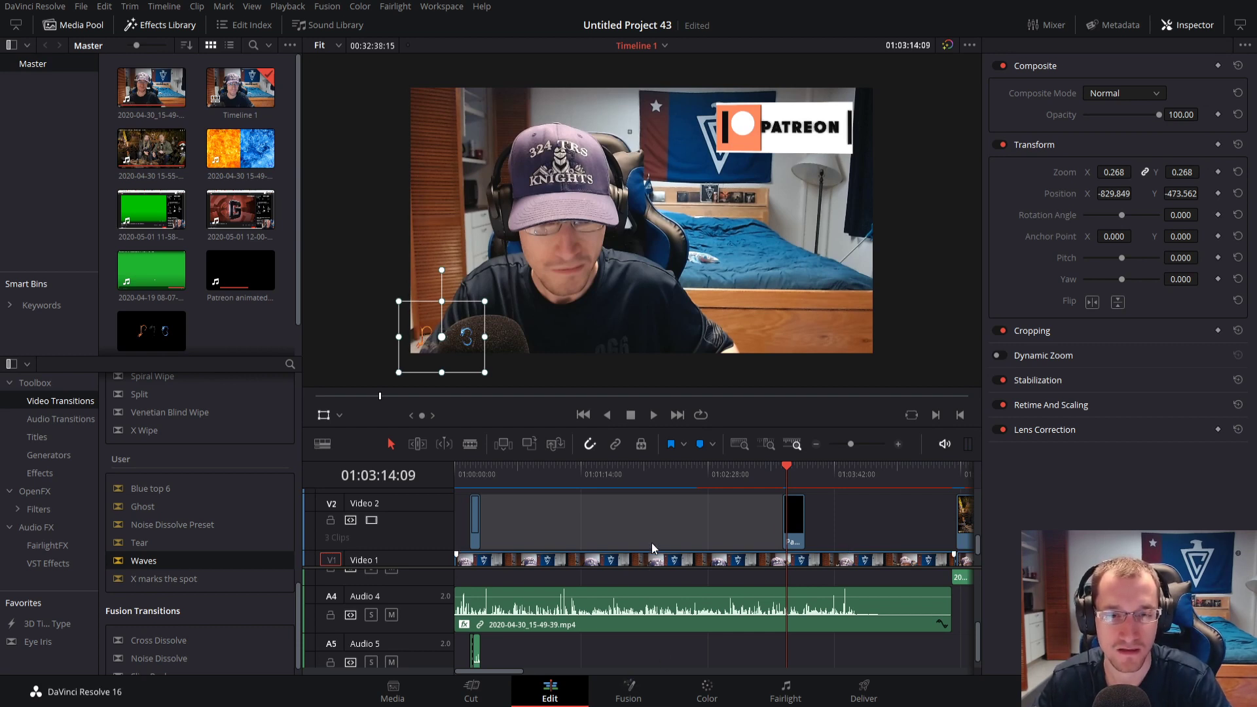
Sample the Video 2 reaction footage between about 01:28:08 and 01:30:26 to find where the watched video ends
click(659, 524)
click(839, 443)
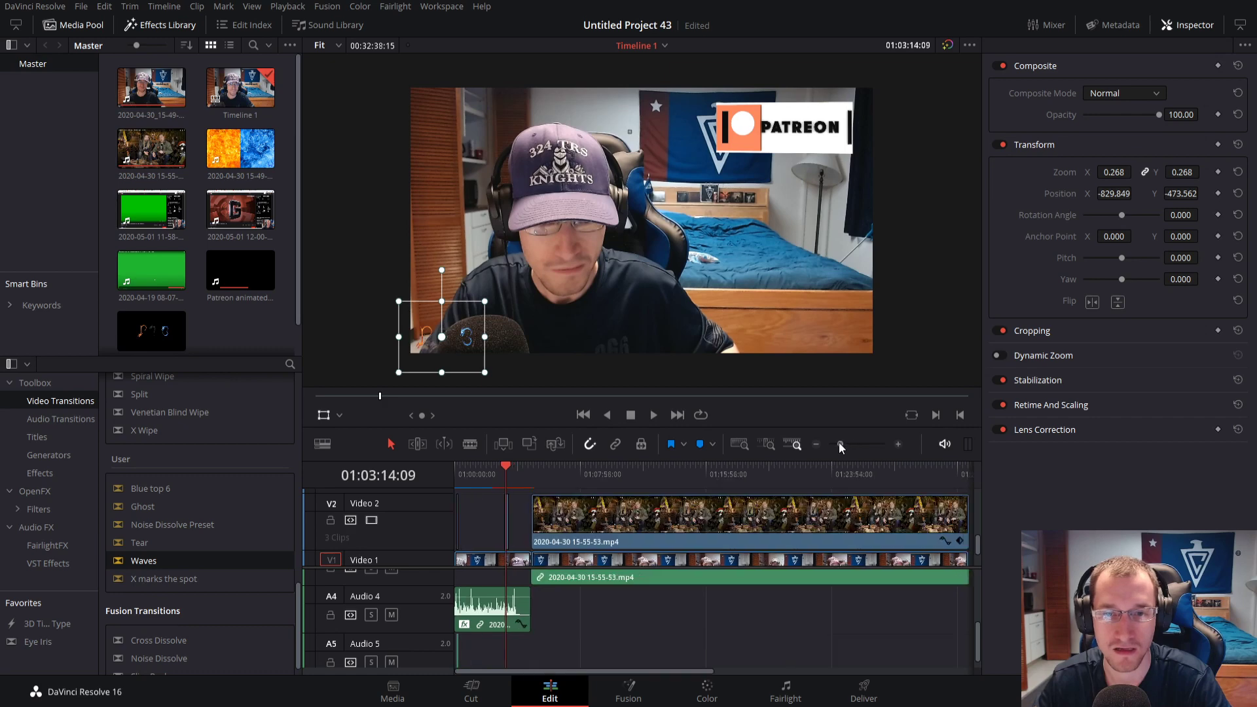
click(769, 474)
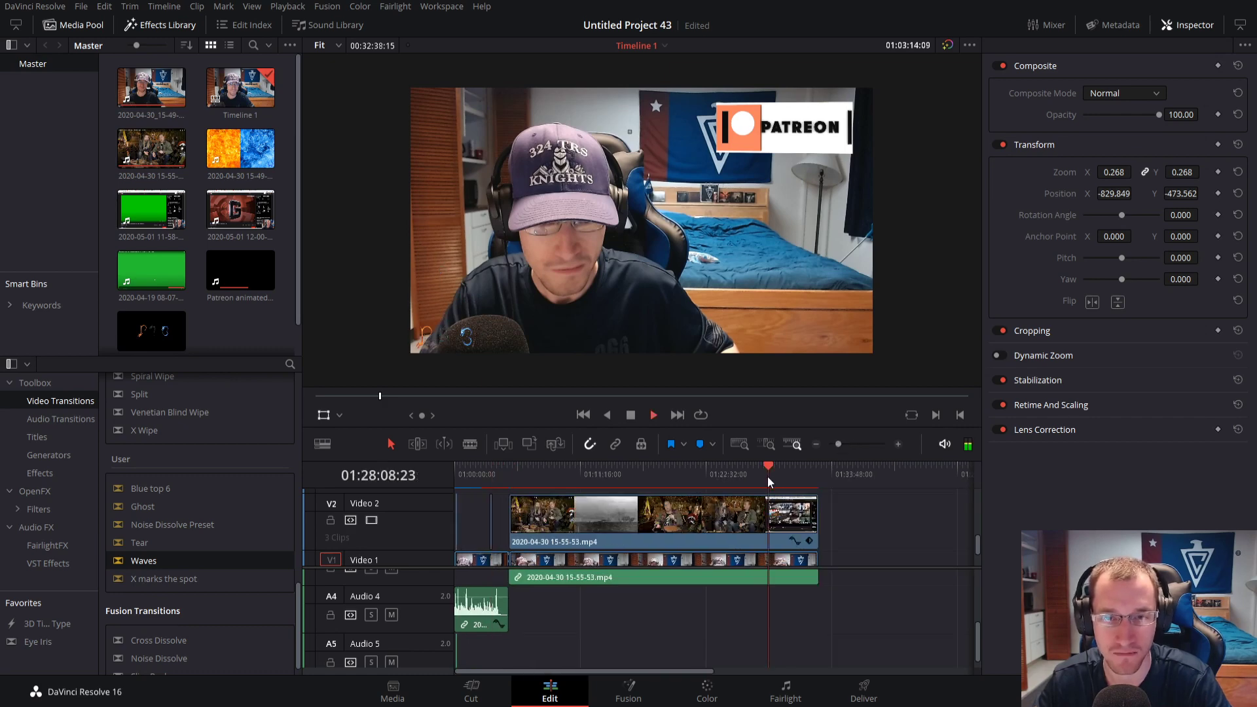
key(space)
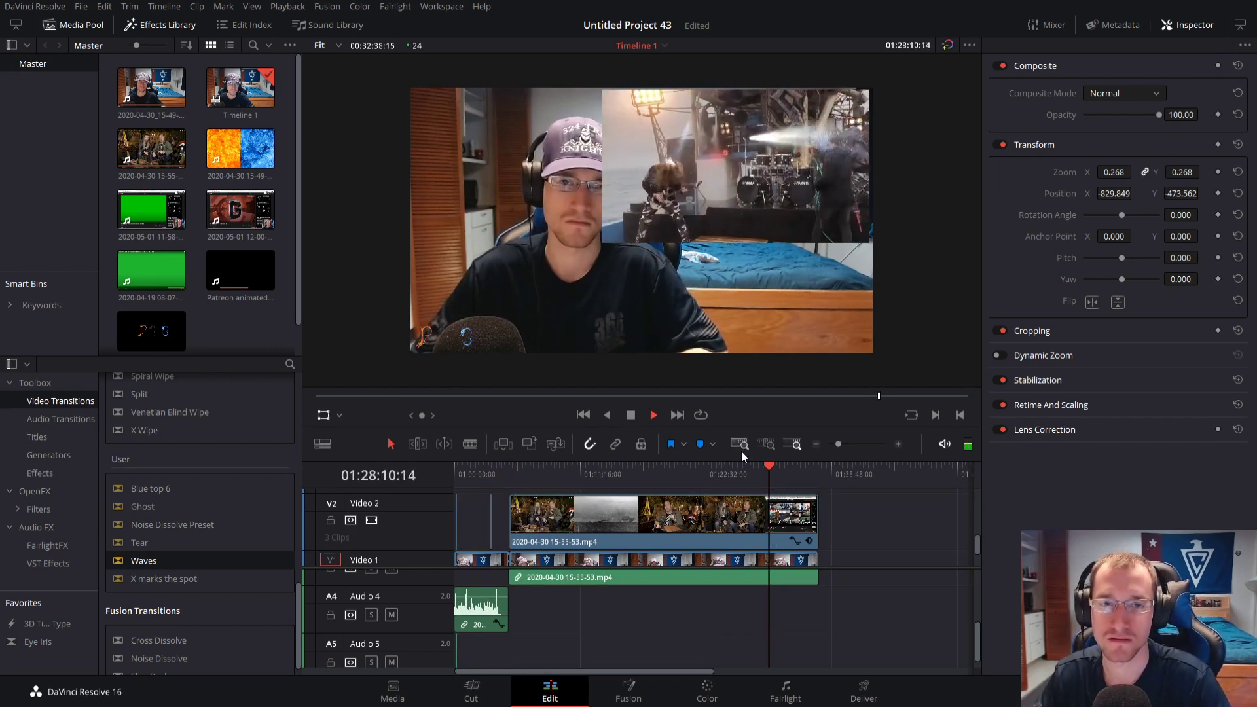
click(780, 470)
key(space)
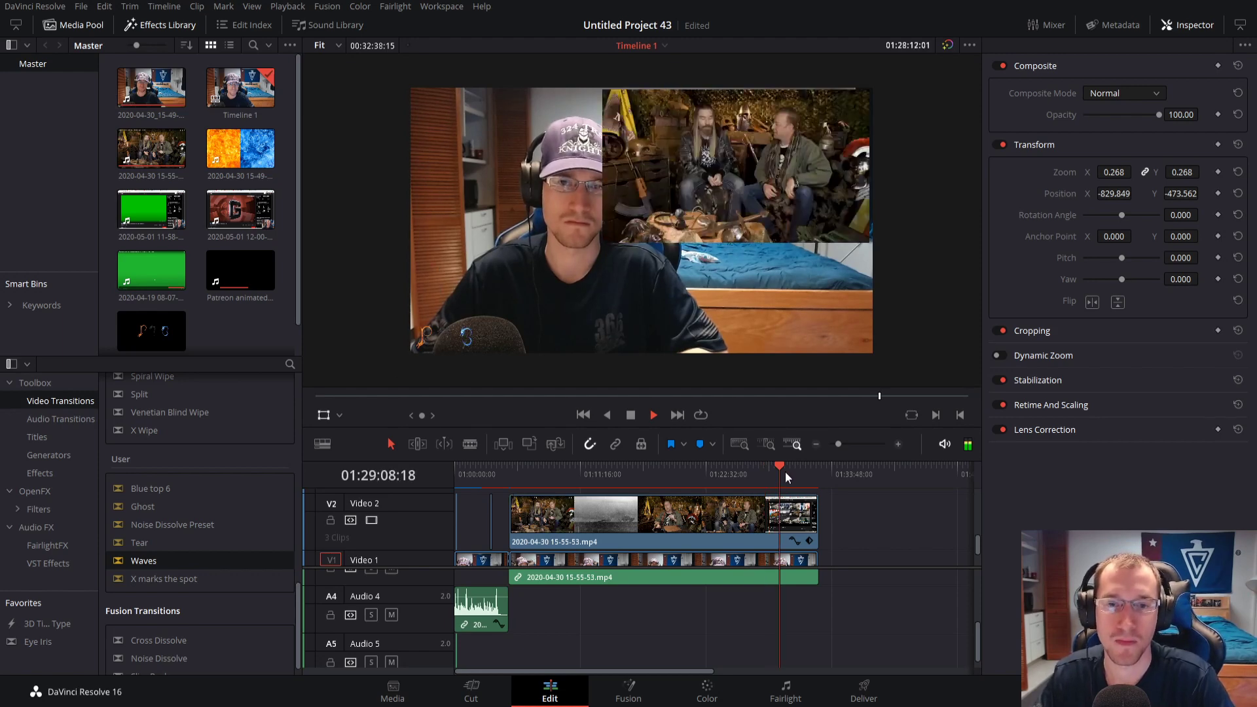
click(795, 478)
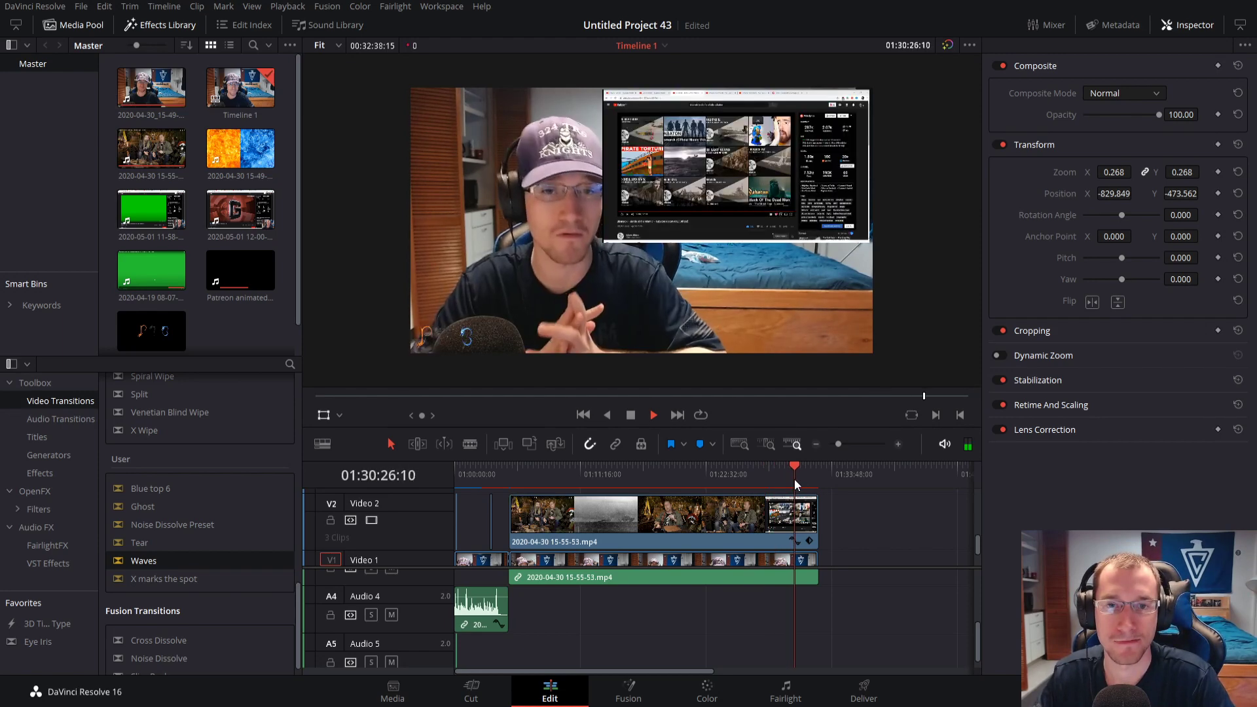
click(851, 444)
click(645, 469)
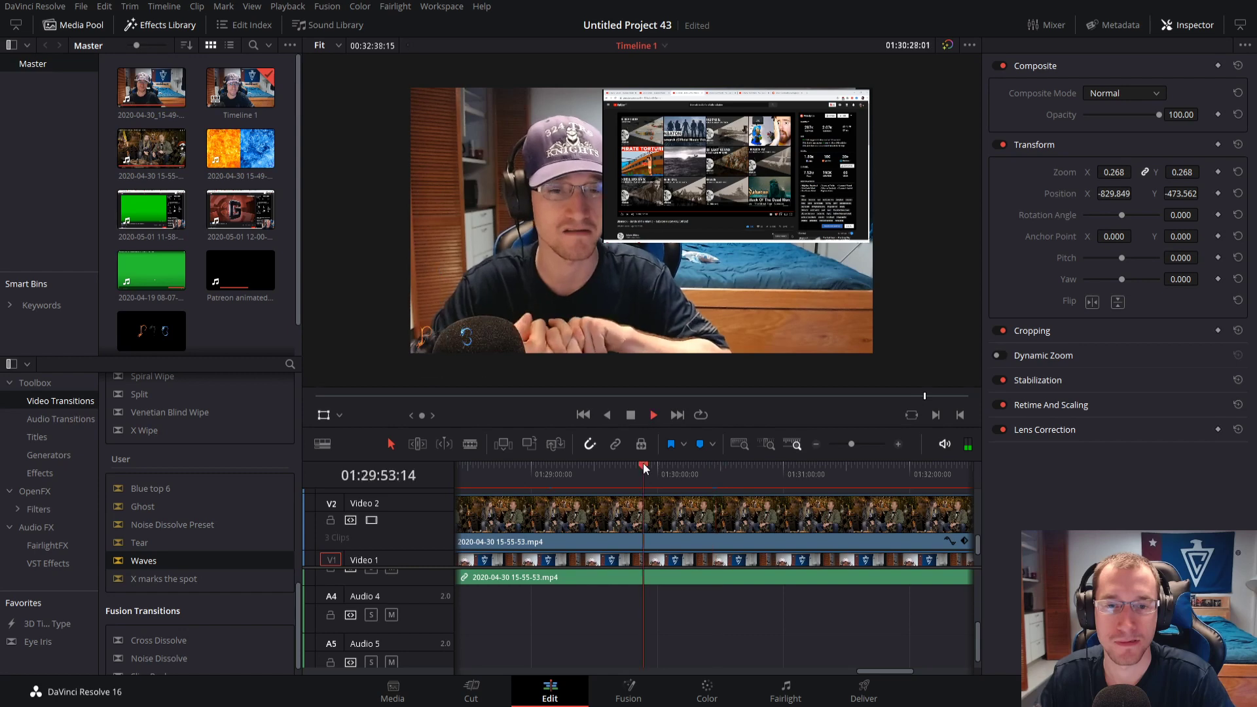
key(space)
click(521, 470)
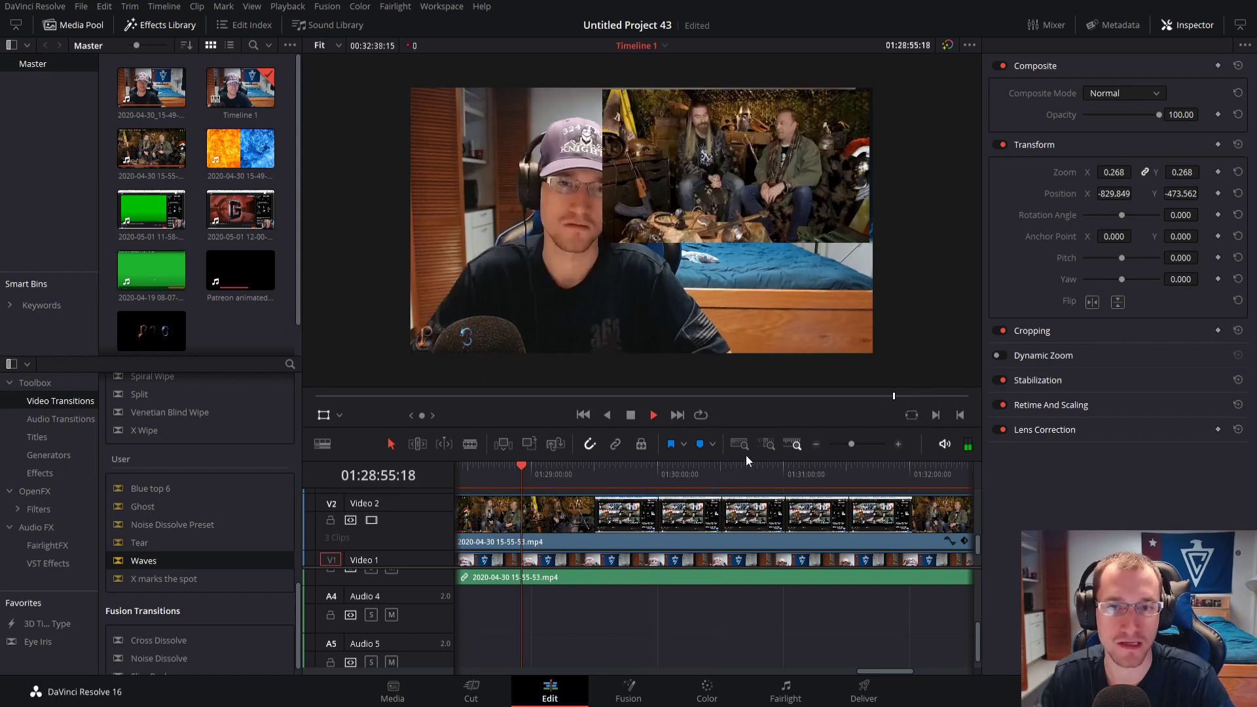
key(space)
Split the Video 2 reaction clip at 01:29:45:04, just after the end credits, and delete the part after the cut
click(850, 444)
drag(850, 444, 852, 444)
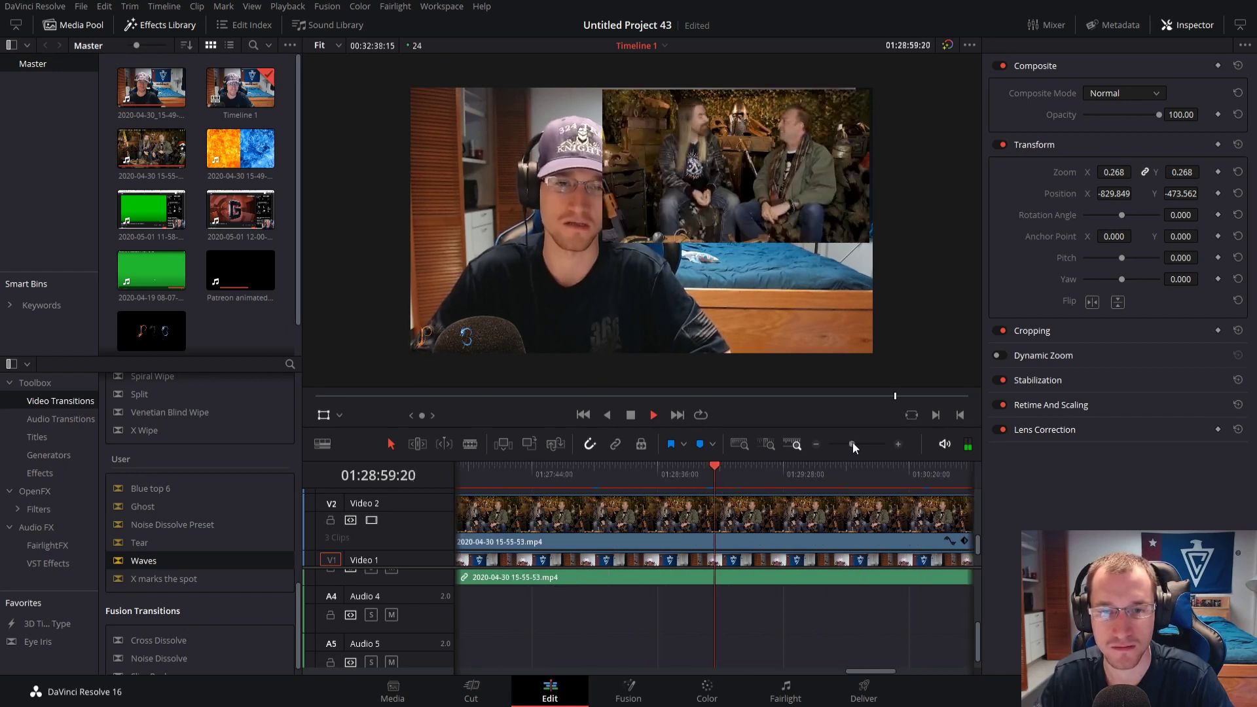
click(738, 470)
click(776, 470)
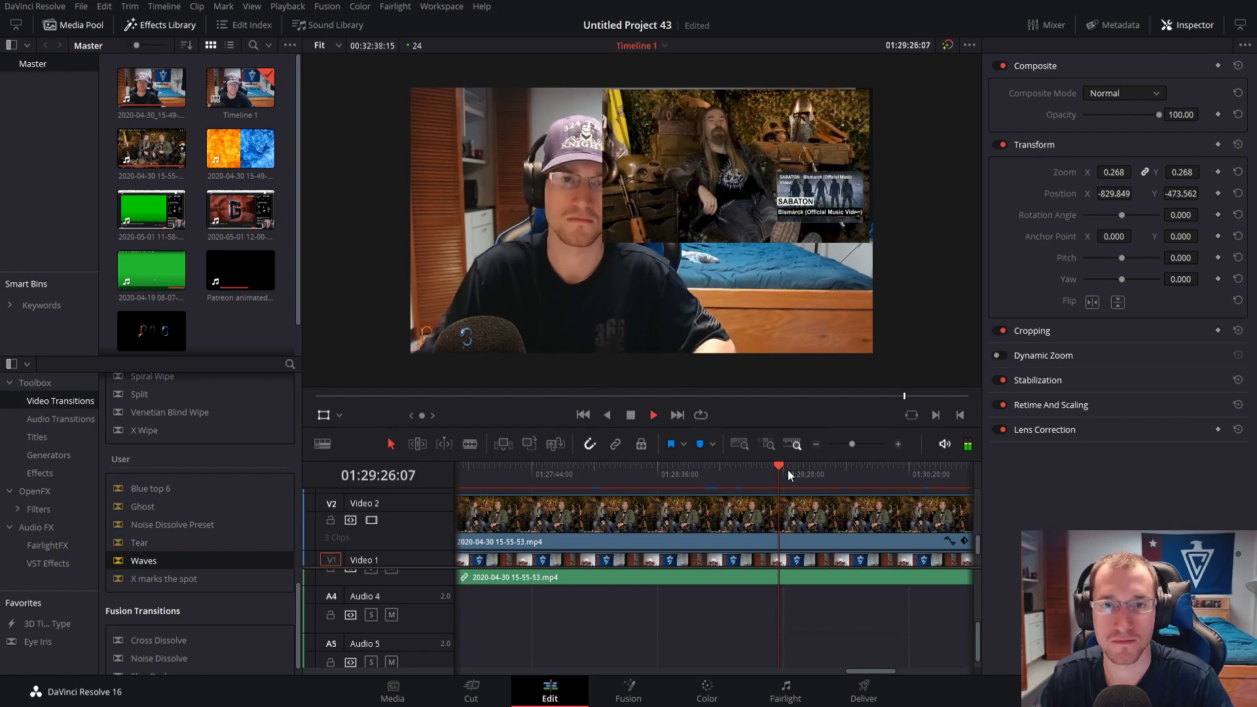
click(791, 474)
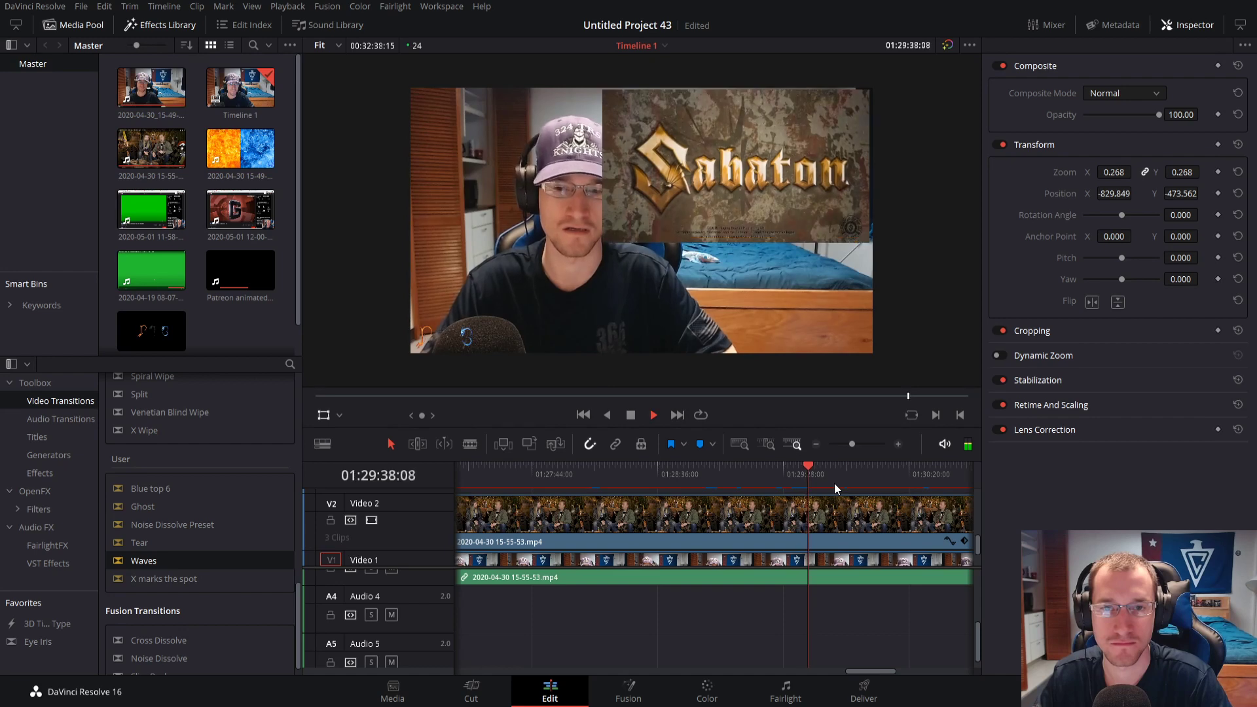
key(space)
key(space)
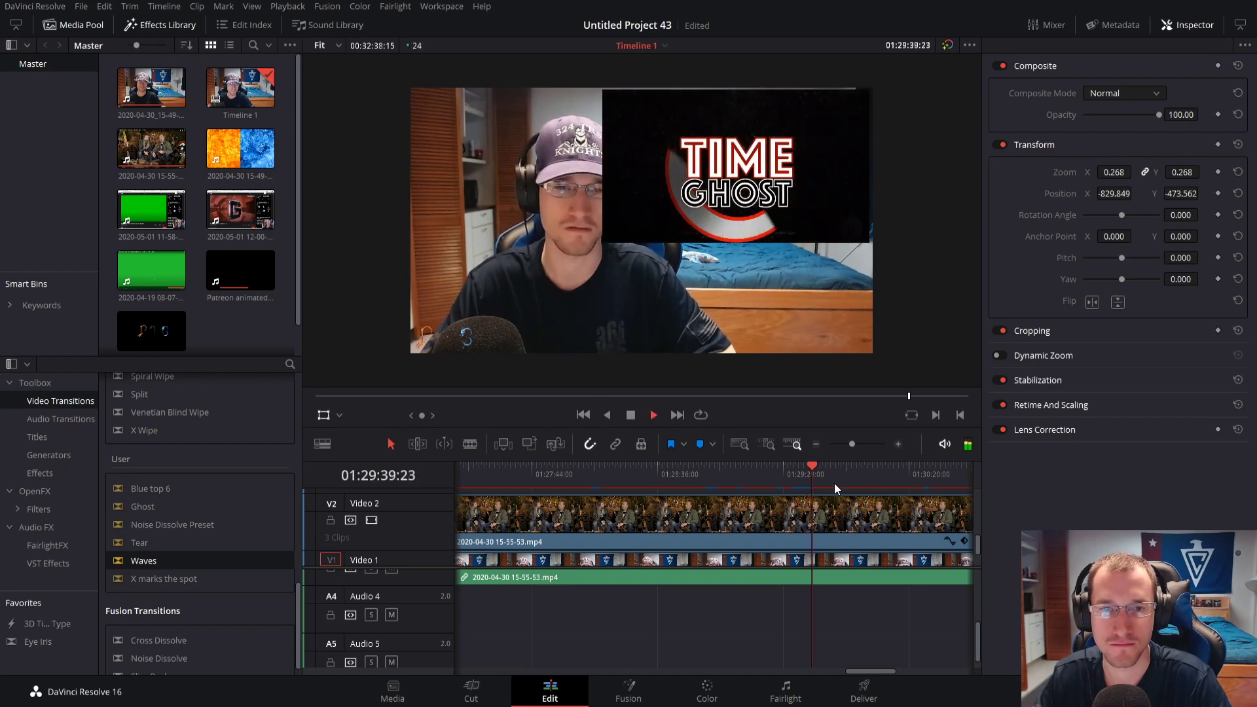
key(space)
key(space)
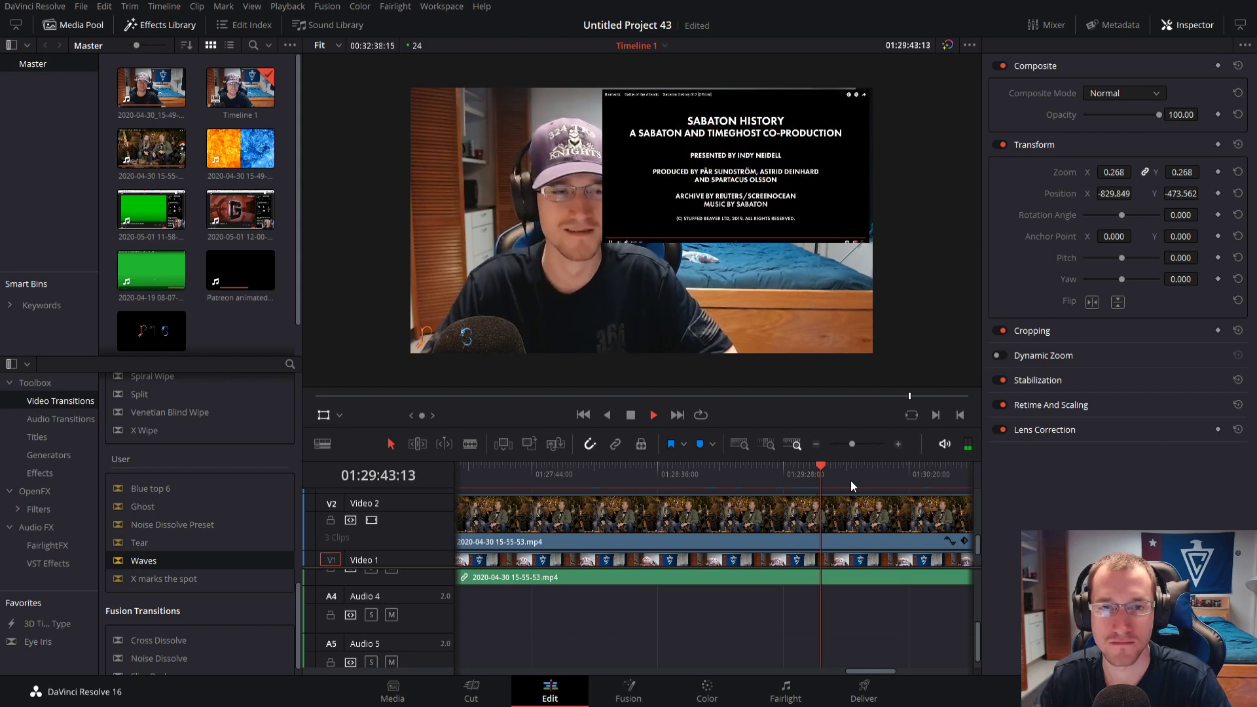
key(space)
key(space)
key(space)
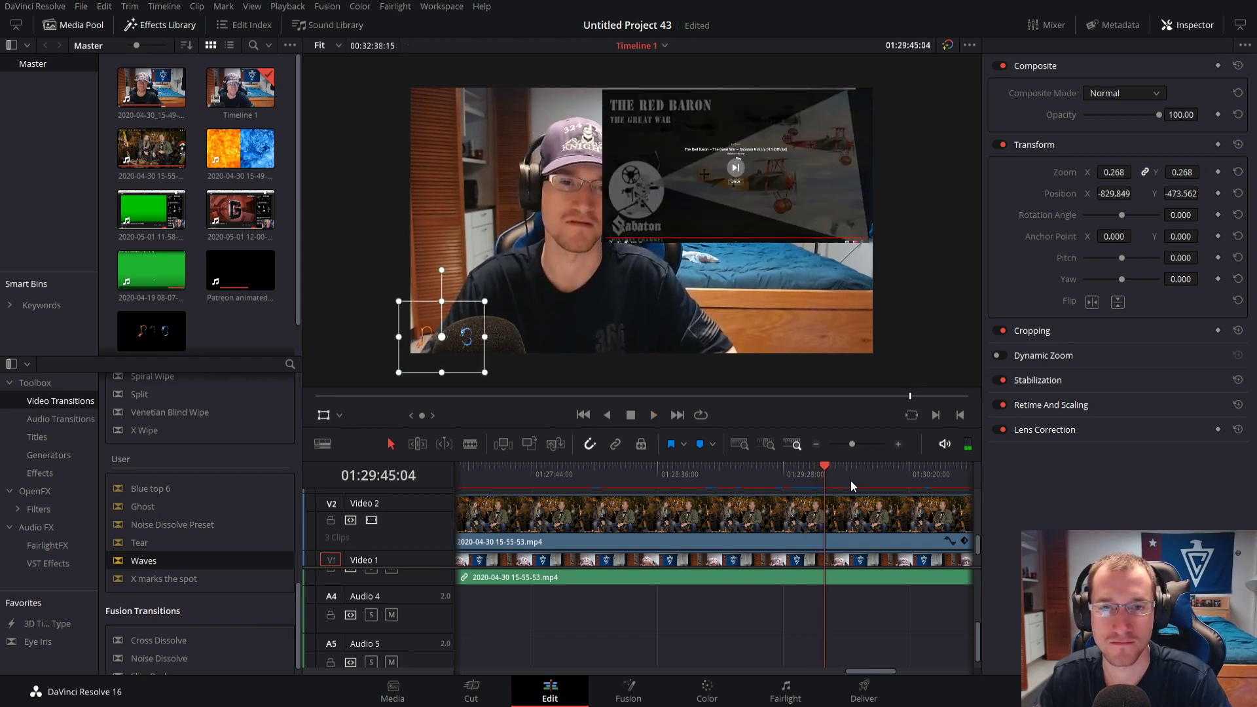
key(ctrl+b)
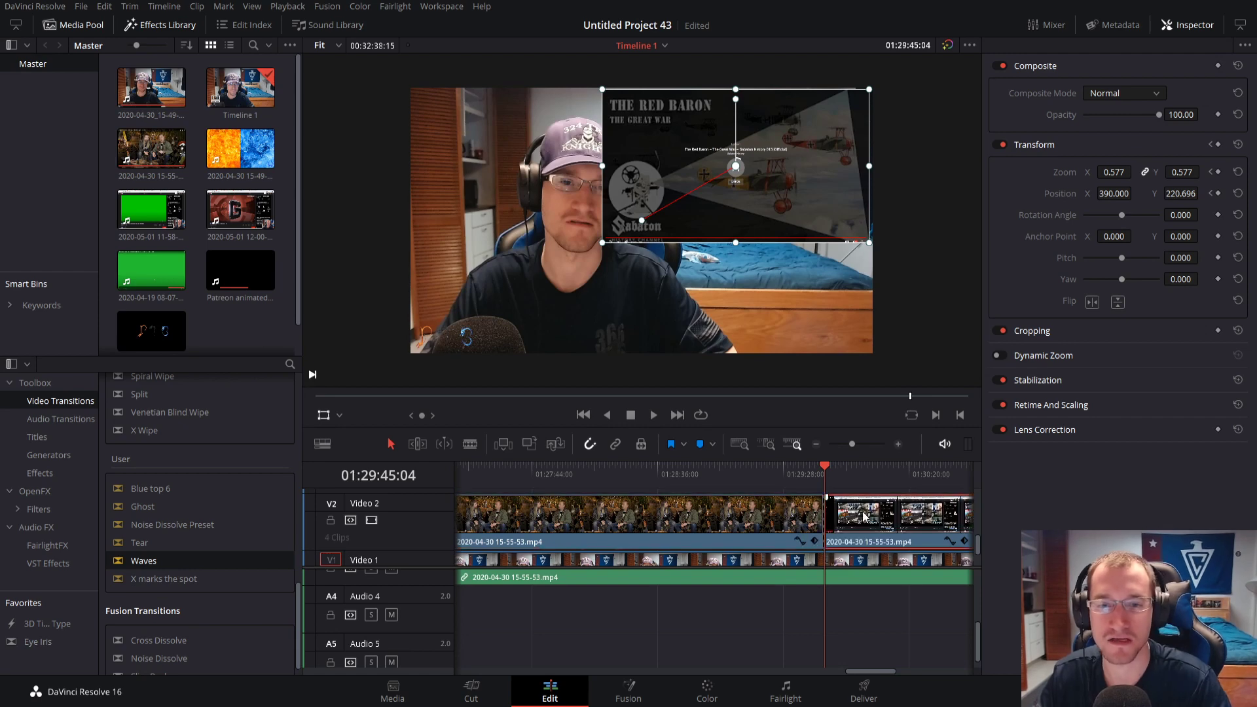
key(Delete)
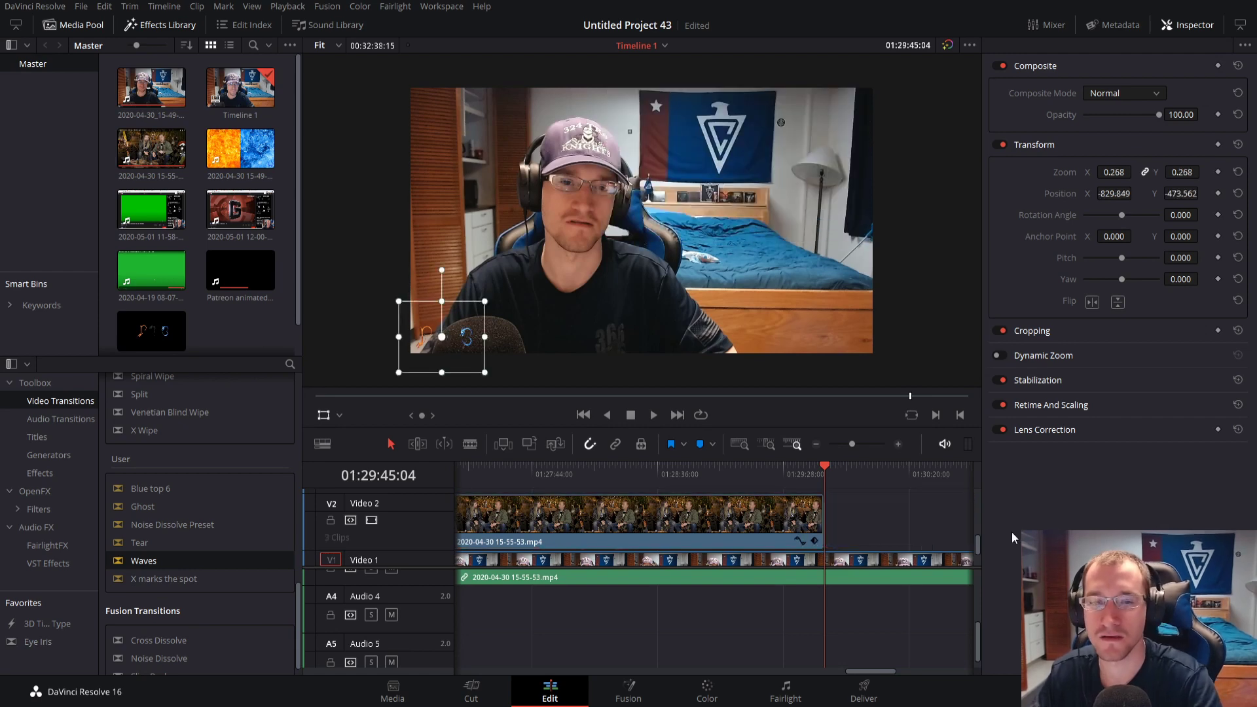
Play up to the new end of the Video 2 reaction clip and apply the saved Waves transition there
click(804, 475)
key(space)
drag(850, 444, 859, 445)
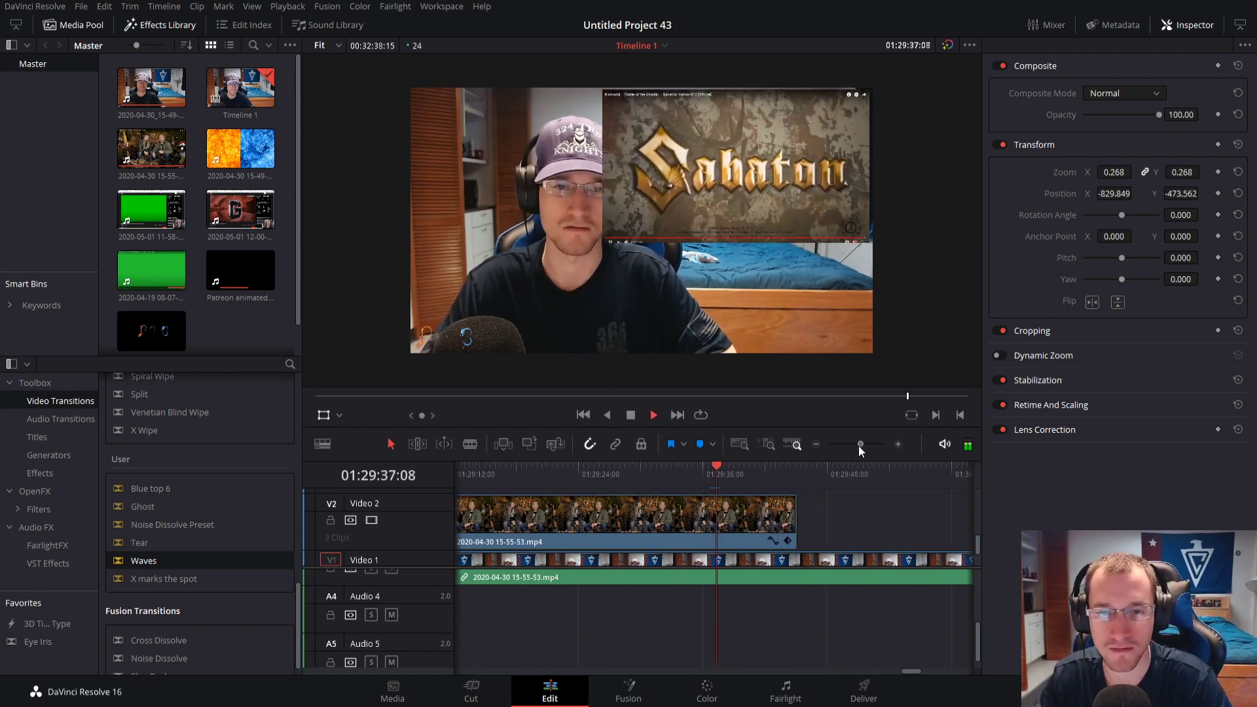
click(762, 469)
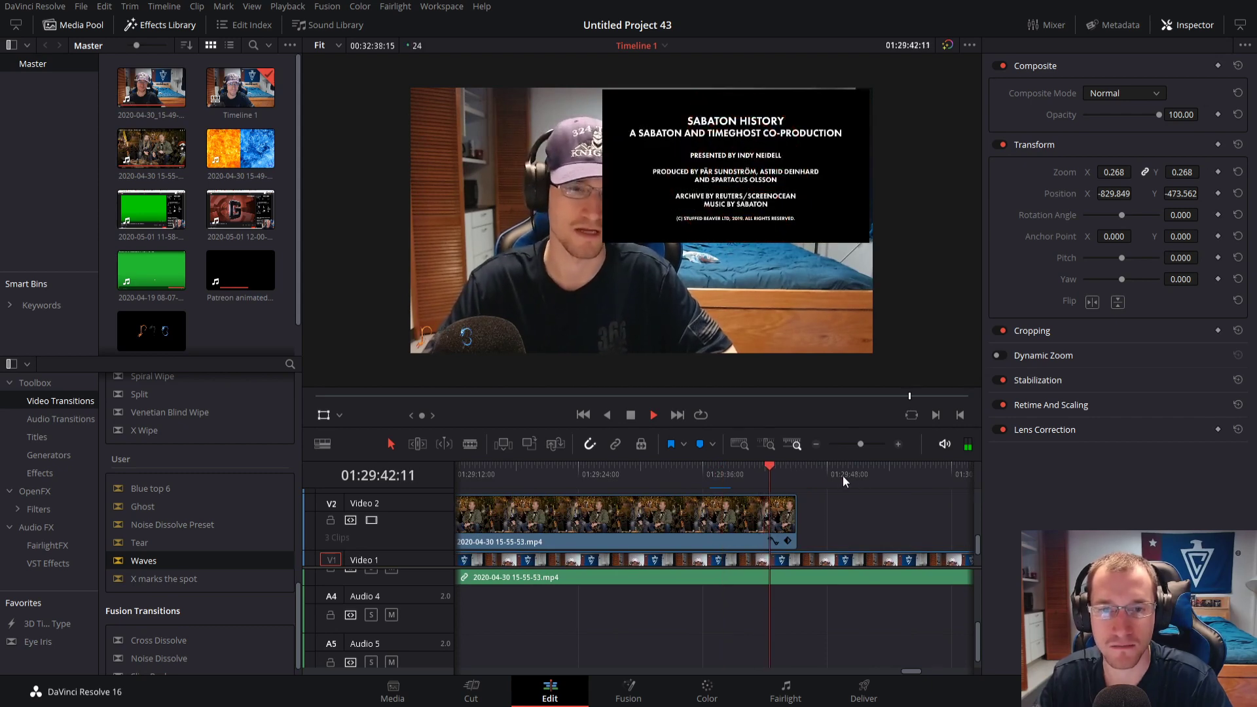
key(space)
scroll(162, 544, up, 5)
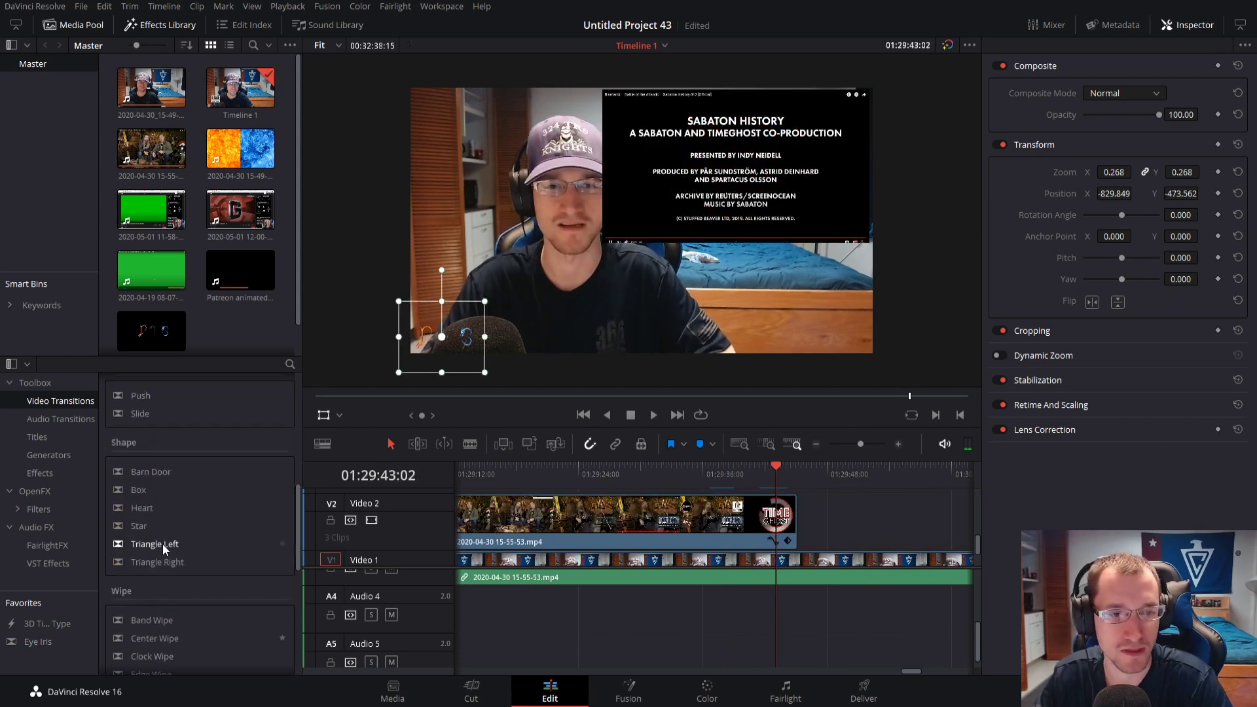
scroll(163, 542, down, 5)
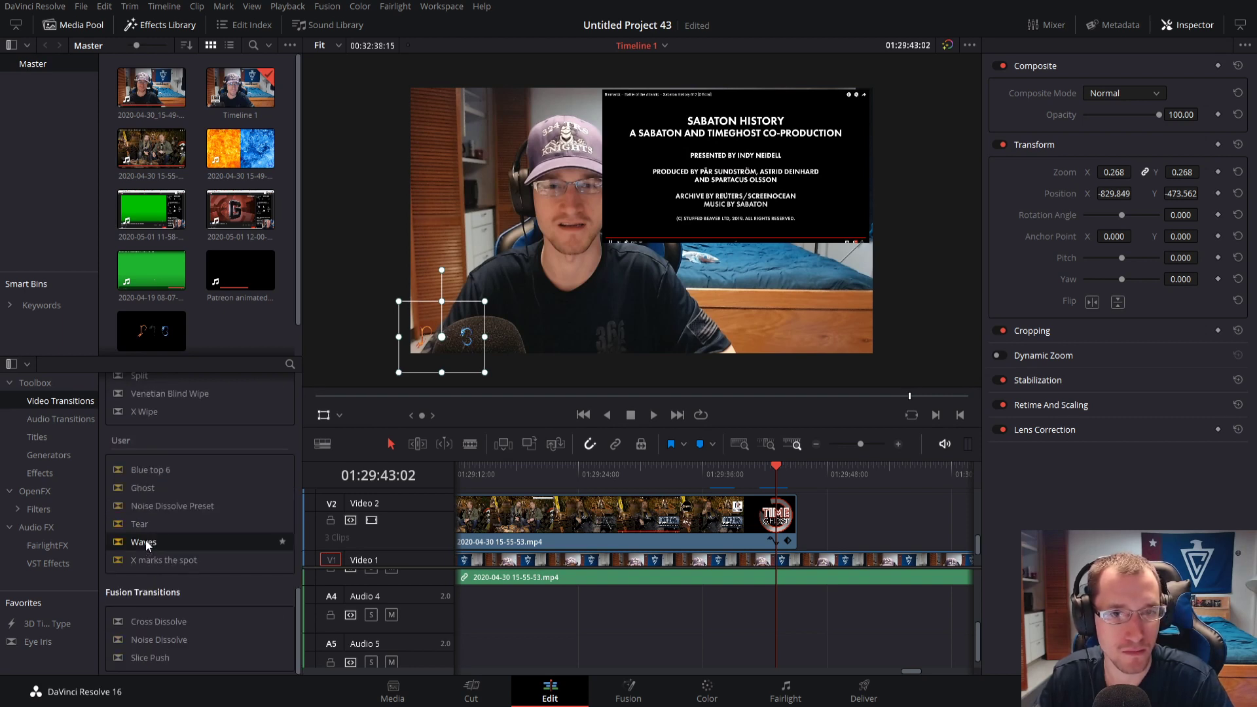
mouse_move(814, 533)
mouse_down()
mouse_move(793, 521)
mouse_move(810, 517)
mouse_up()
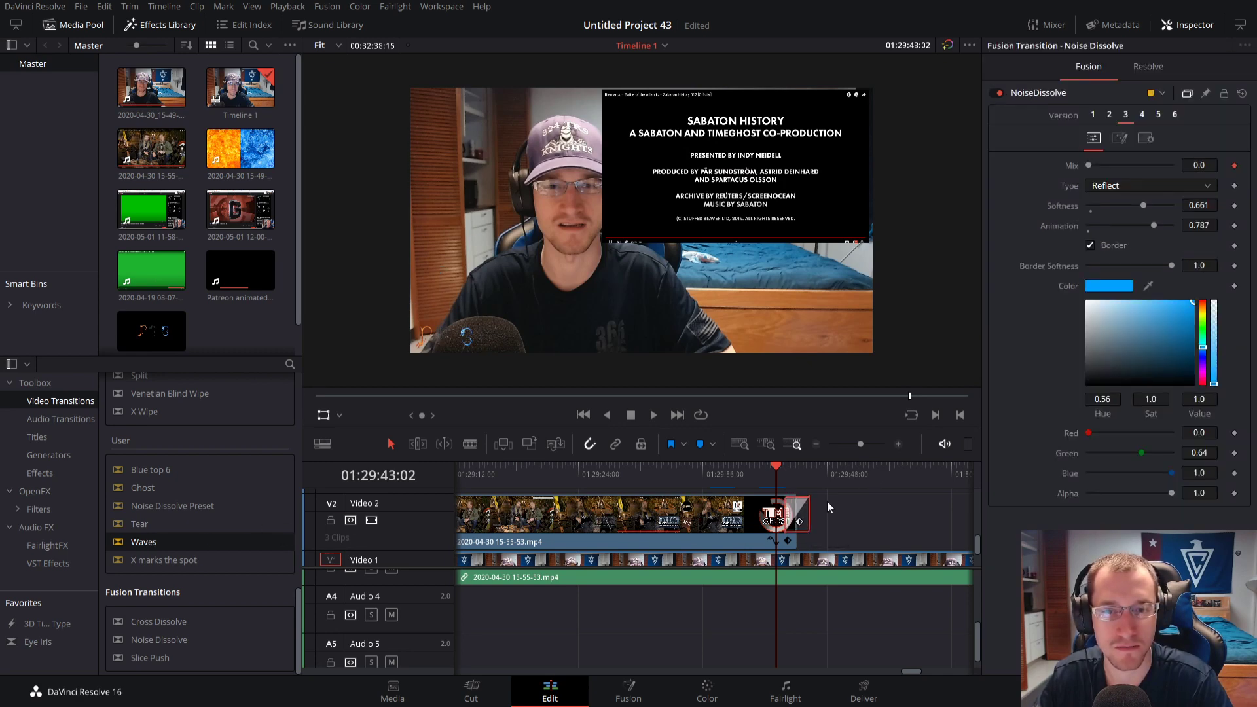
Preview the transition at the end of the Video 2 clip, disable its border, and play it again
key(space)
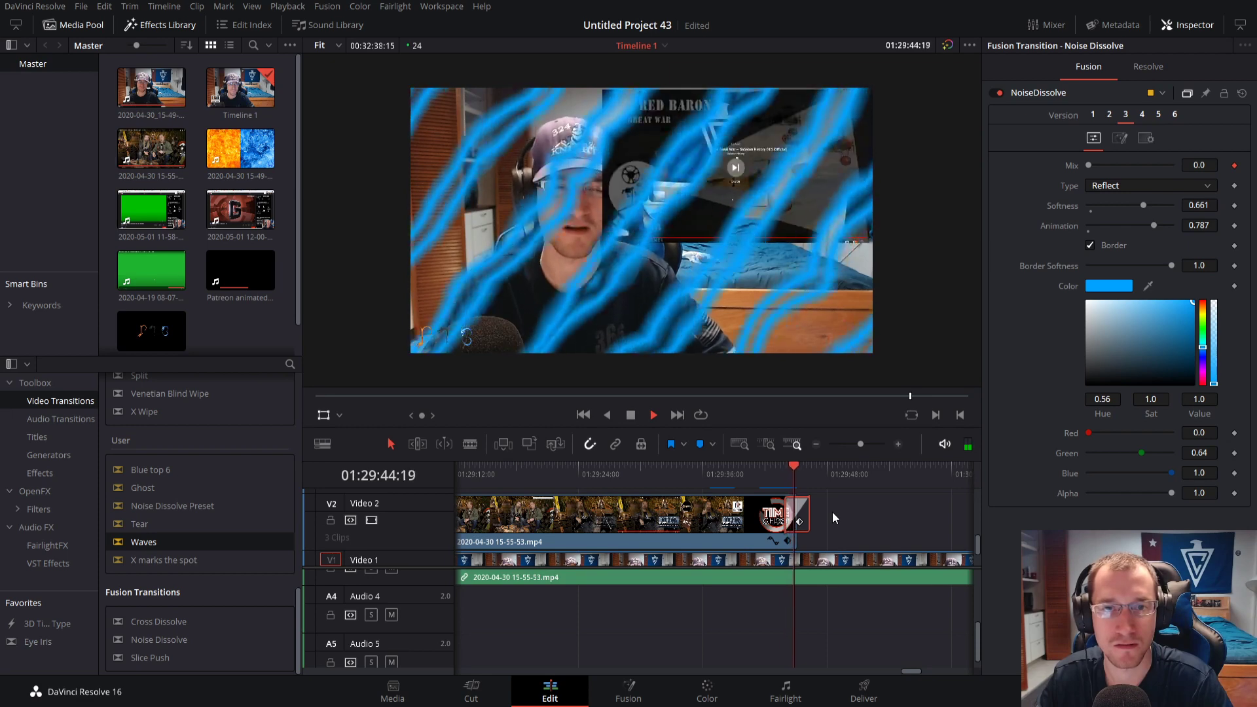
key(space)
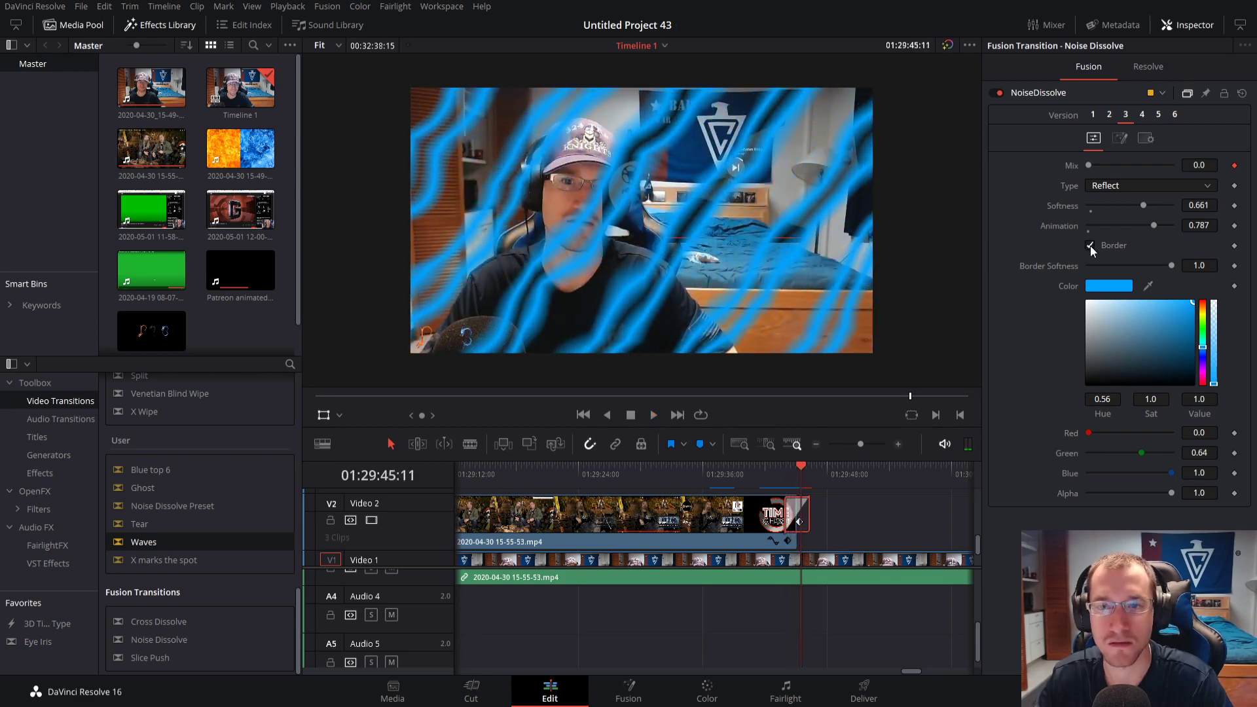
click(1091, 246)
click(784, 472)
key(space)
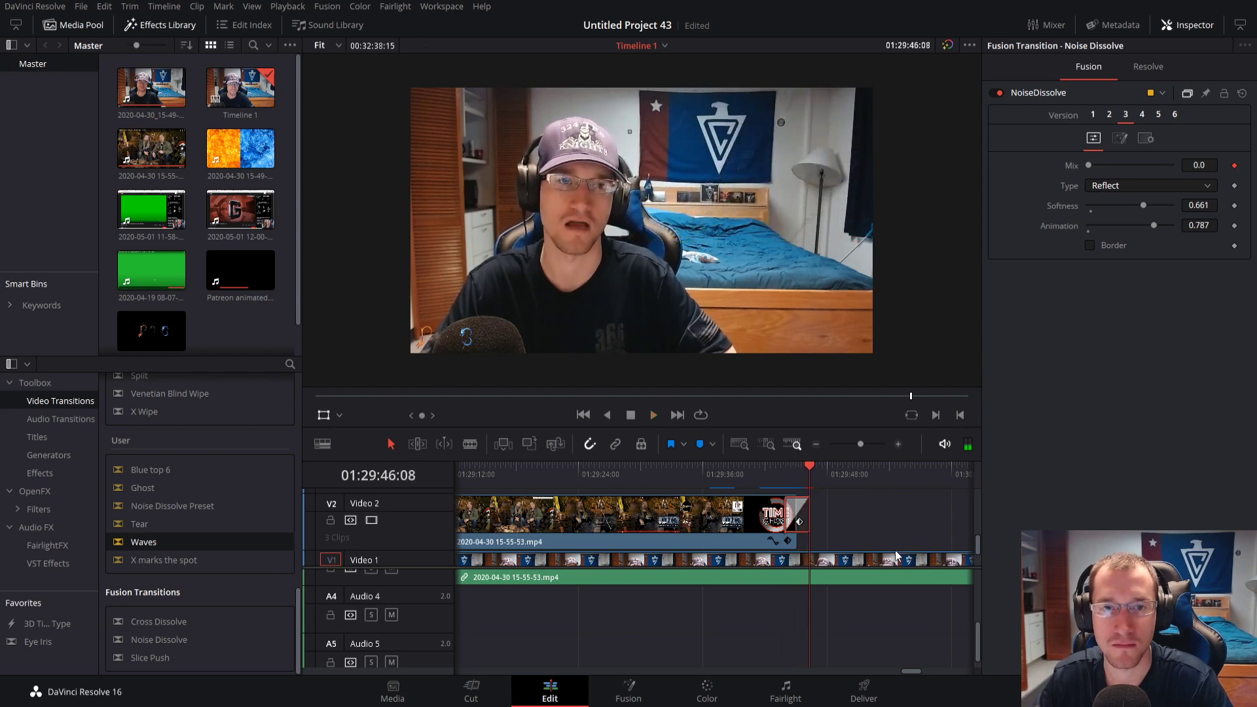
Set the closing Video 2 Noise Dissolve's softness to 1.0 and animation to 0.0, using 01:29:45:02 as the preview frame
click(787, 478)
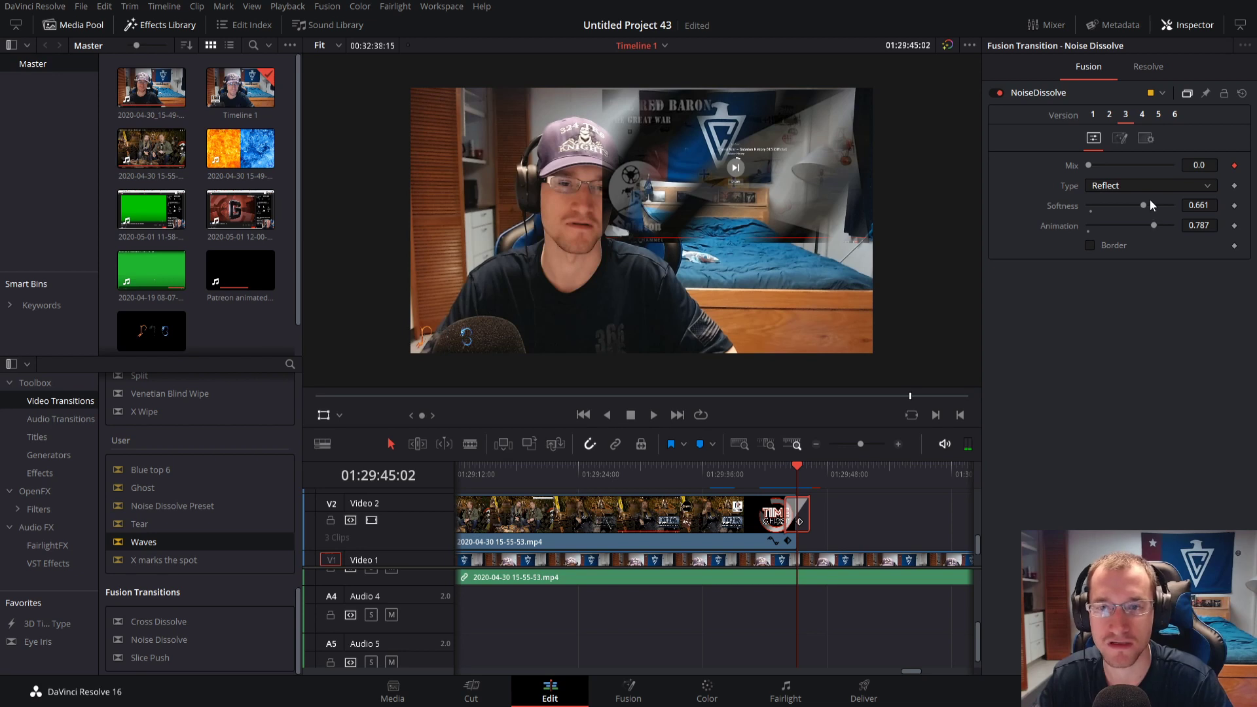
drag(1141, 204, 1208, 189)
drag(1153, 224, 1047, 212)
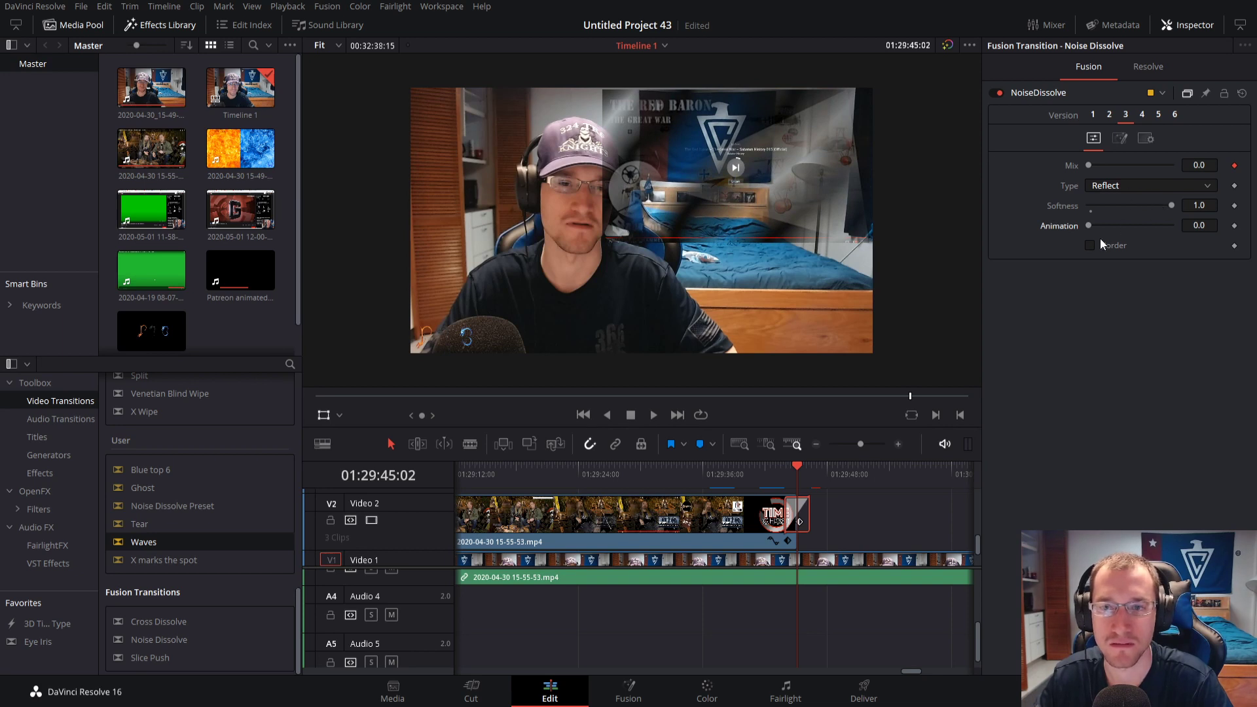
Keep the closing Noise Dissolve's softness at 1.0 and play through the transition into the following webcam footage, stopping at 01:29:51:11
drag(1170, 205, 1222, 205)
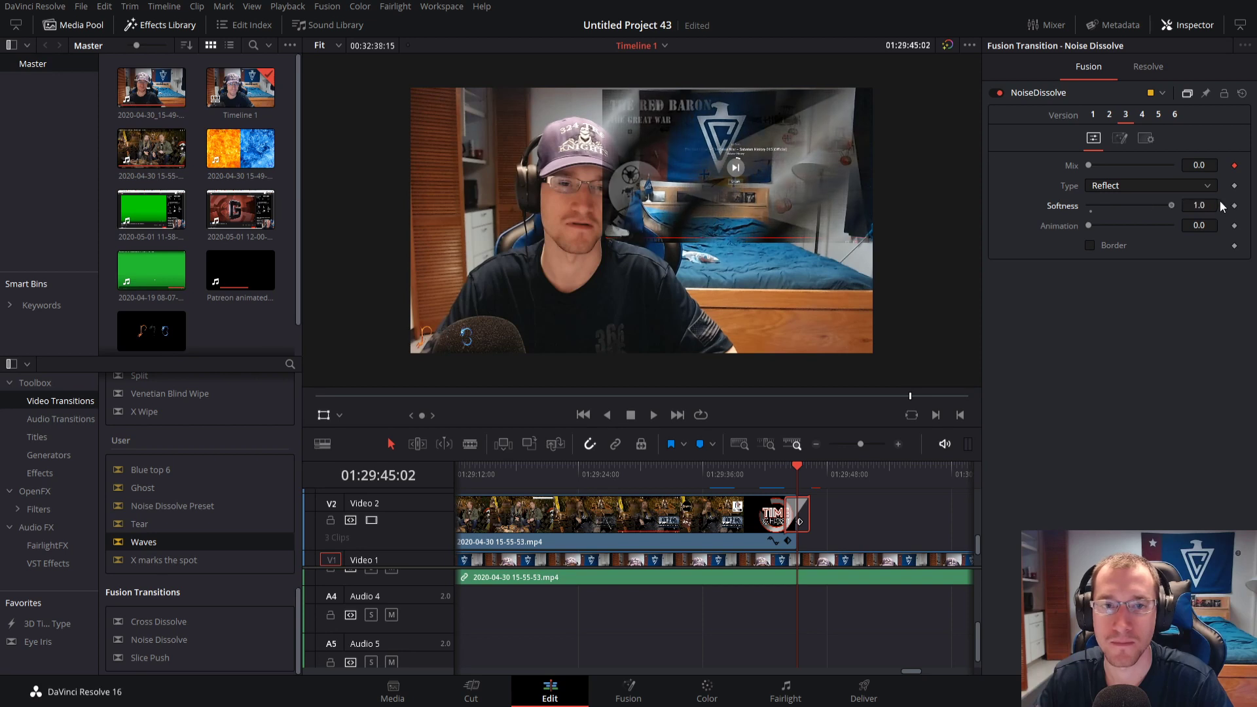
key(space)
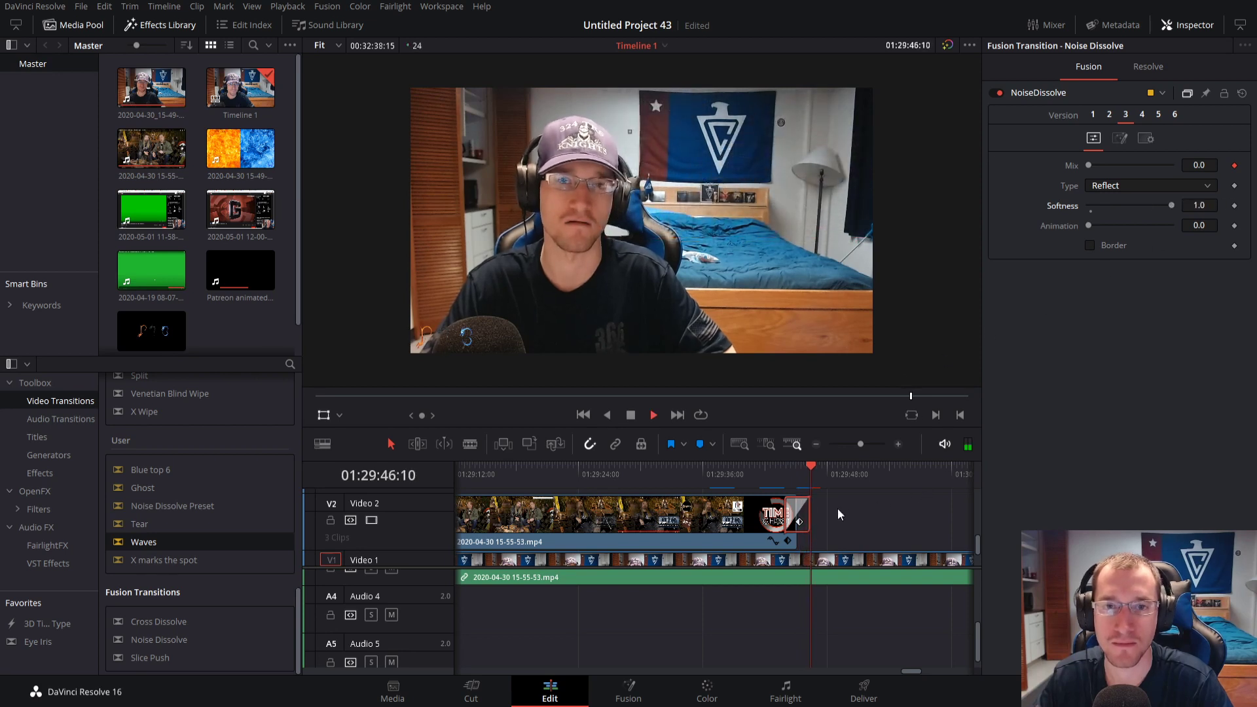
click(771, 482)
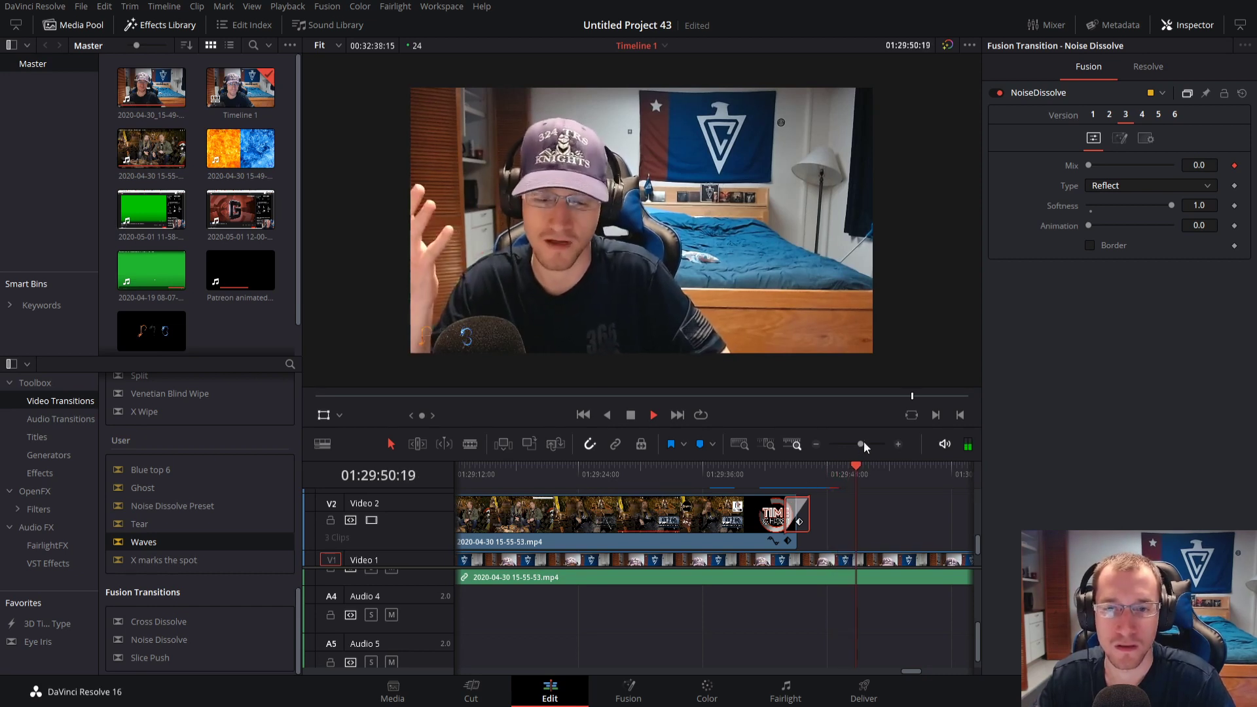
drag(863, 441, 858, 441)
key(space)
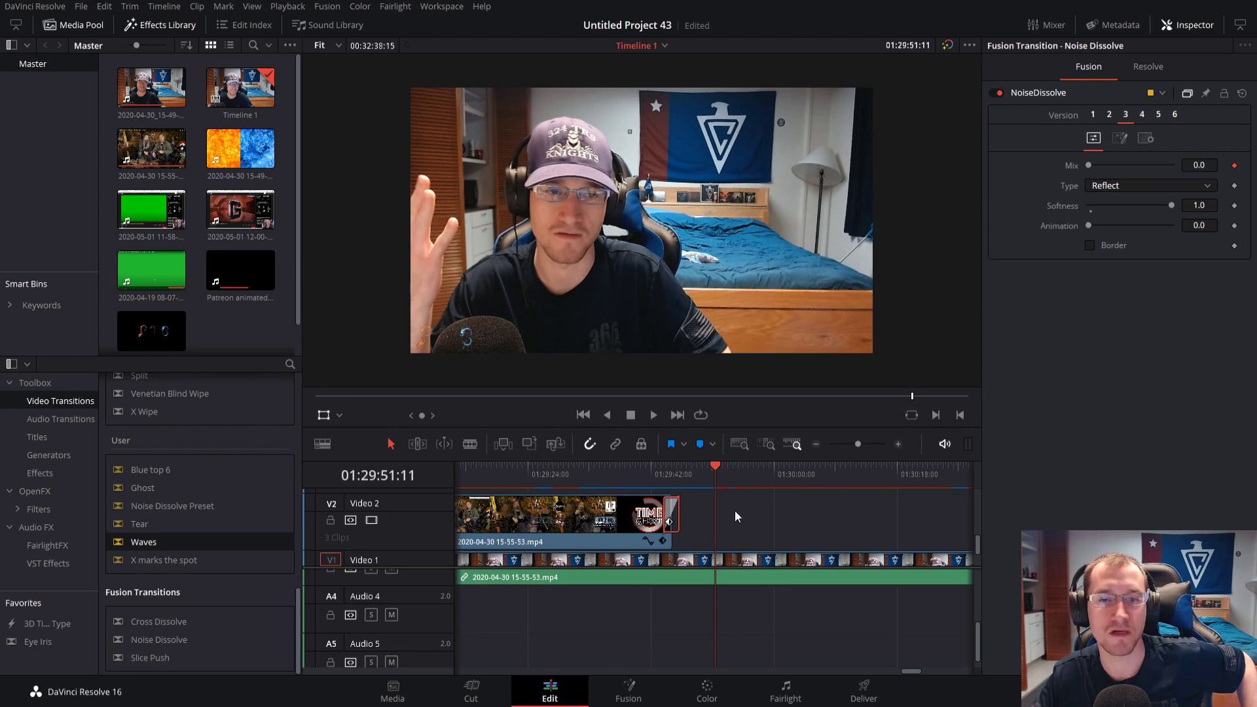
Fit the whole edit in the timeline view and scrub through the reaction section from about 01:08:21 to 01:28:00
scroll(797, 522, down, 2)
scroll(778, 618, up, 2)
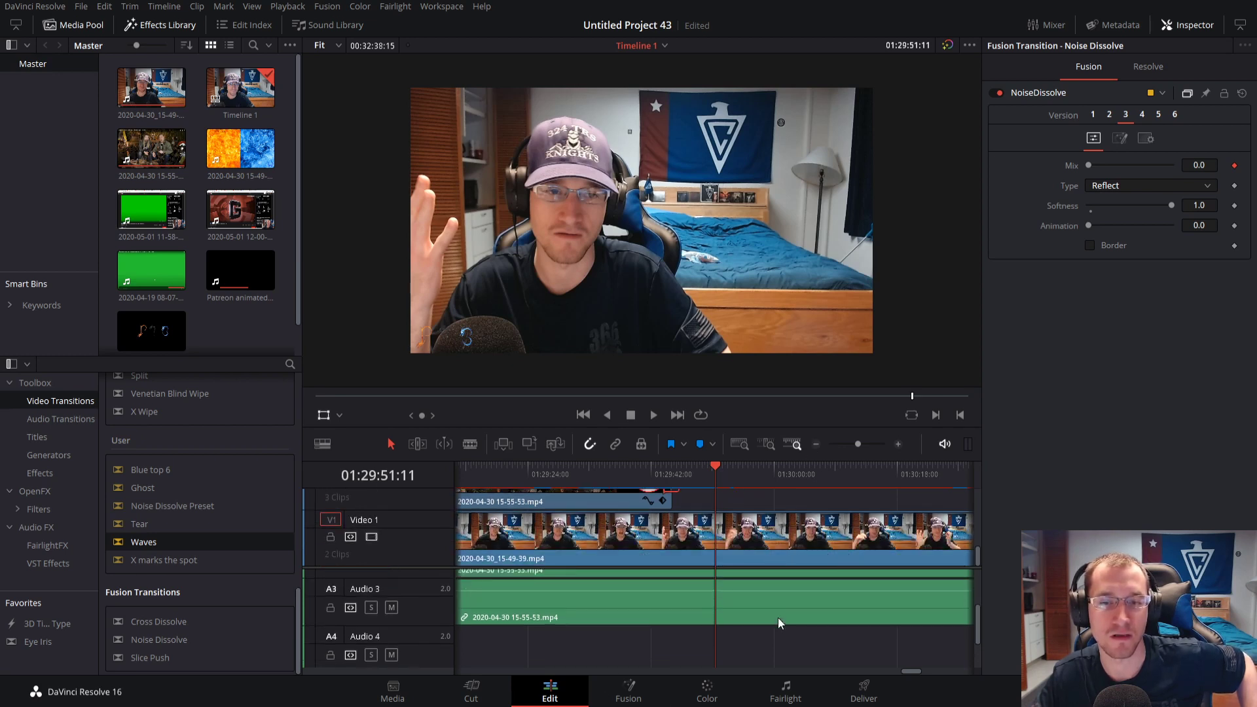
drag(859, 445, 847, 444)
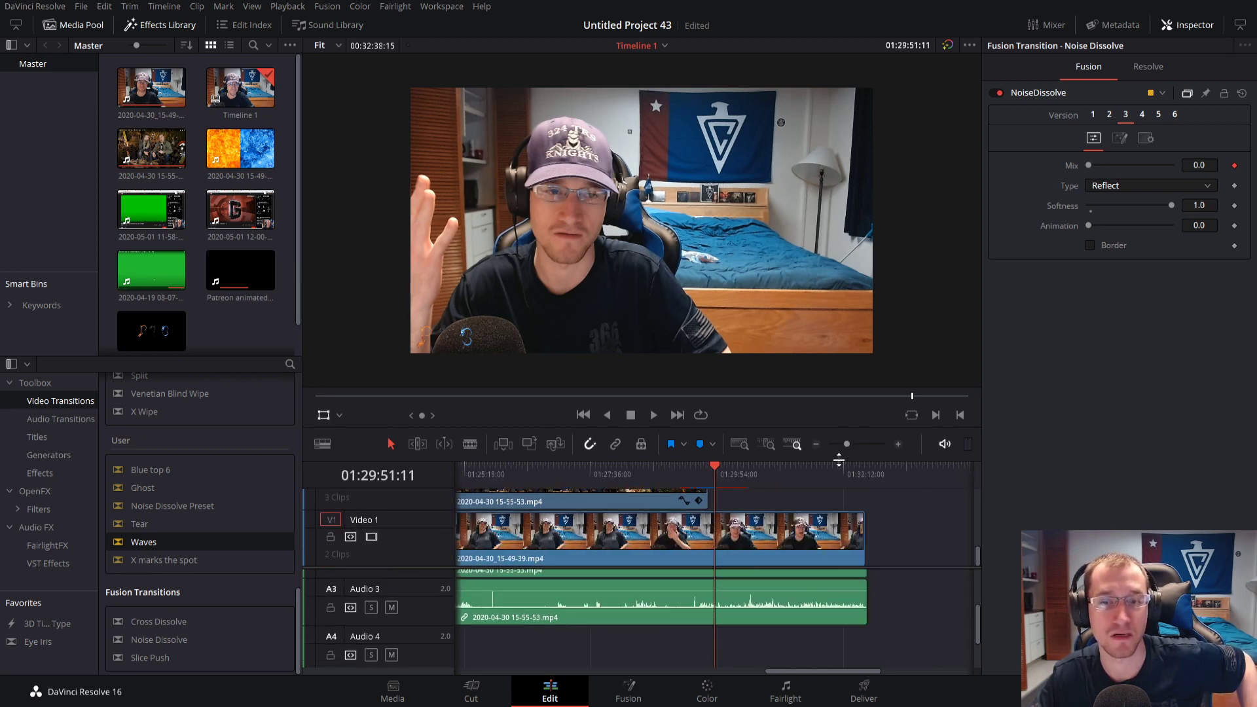
click(909, 550)
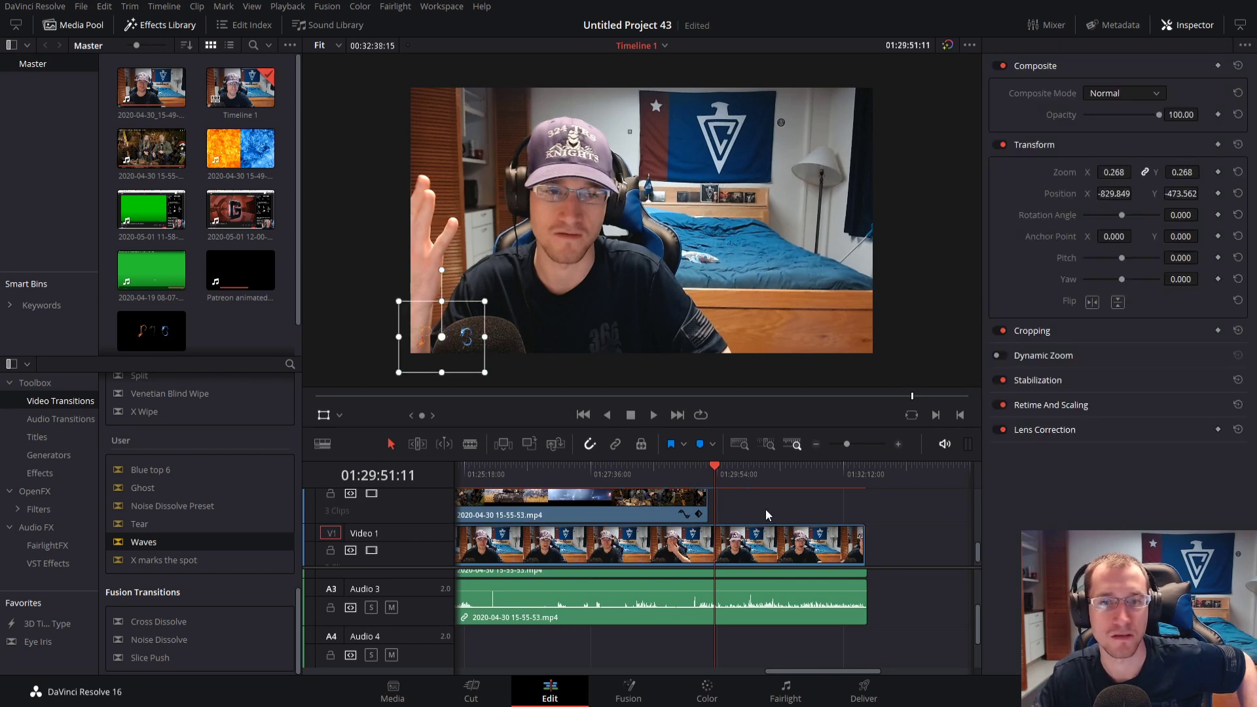
drag(846, 444, 835, 443)
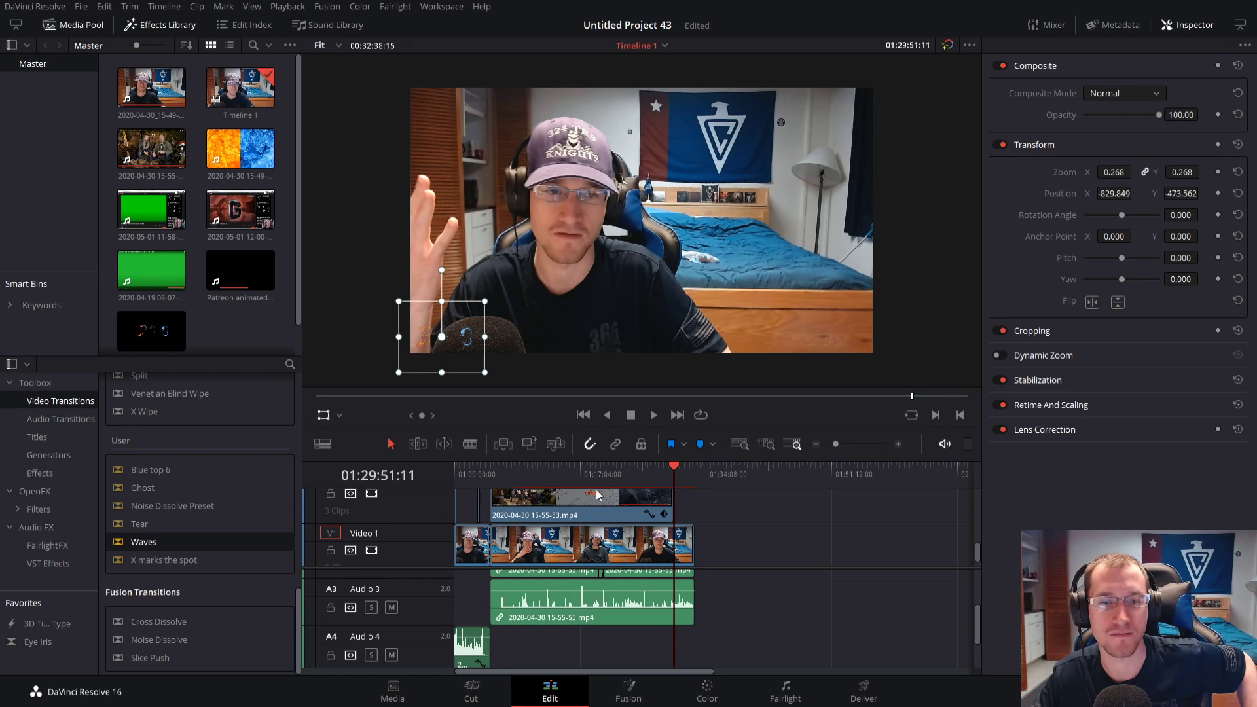
drag(564, 469, 516, 466)
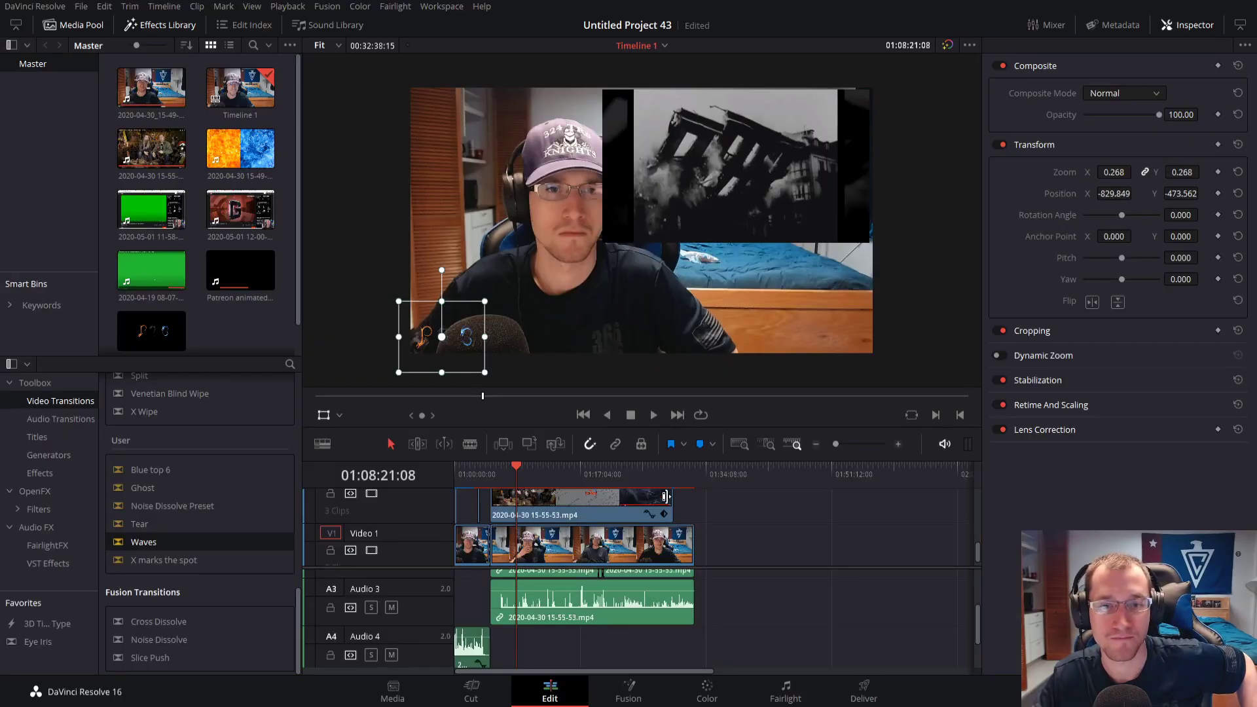
drag(635, 481, 660, 481)
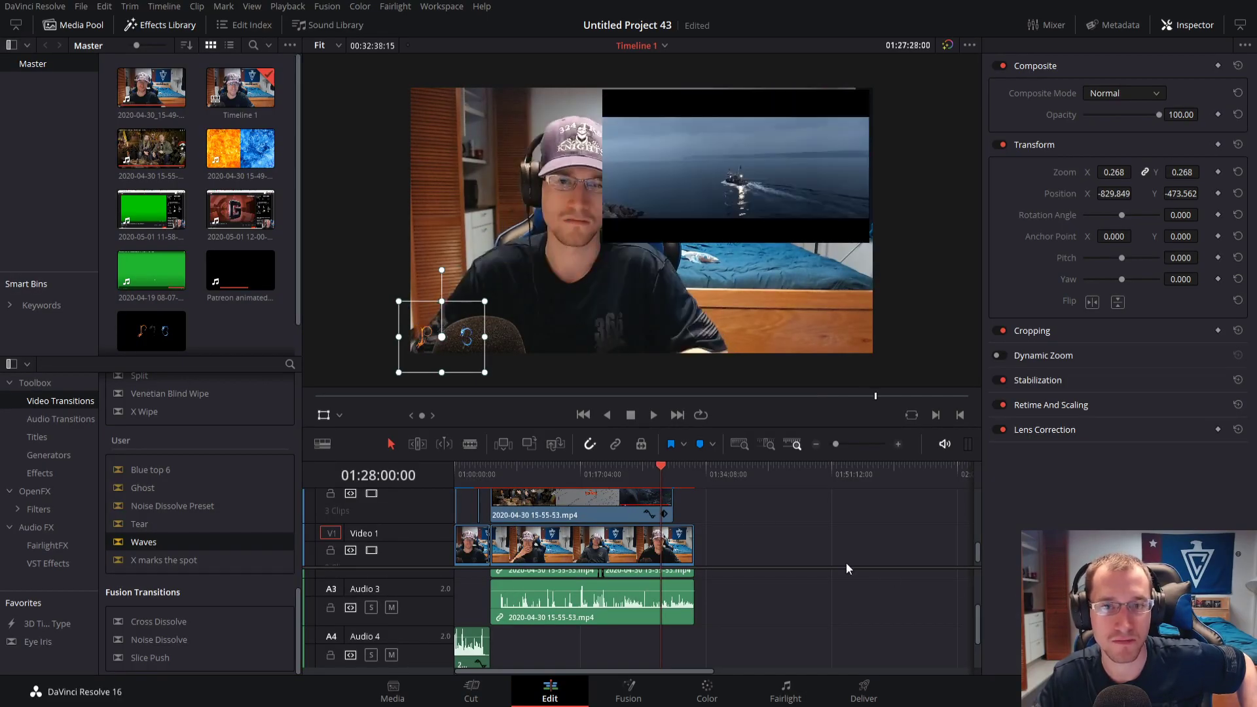